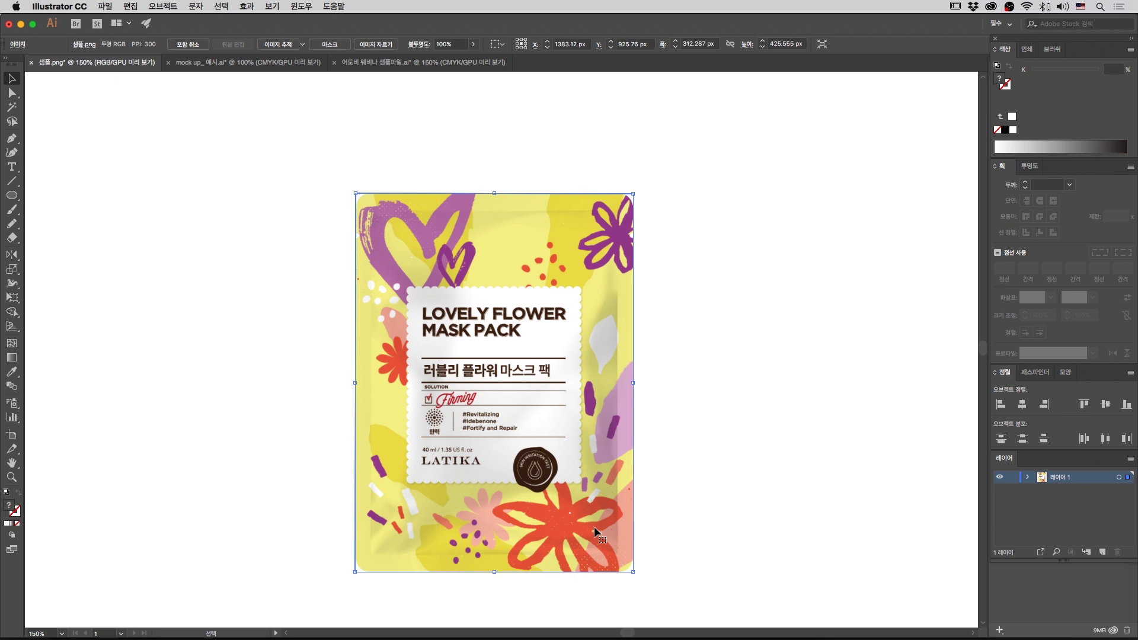
Step: Deselect the product mockup image and switch to the document 어도비 웨비나 샘플파일.ai to view the finished illustration
{"action": "left_click", "coordinate": [651, 511]}
{"action": "scroll", "coordinate": [673, 498], "scroll_direction": "down", "scroll_amount": 2}
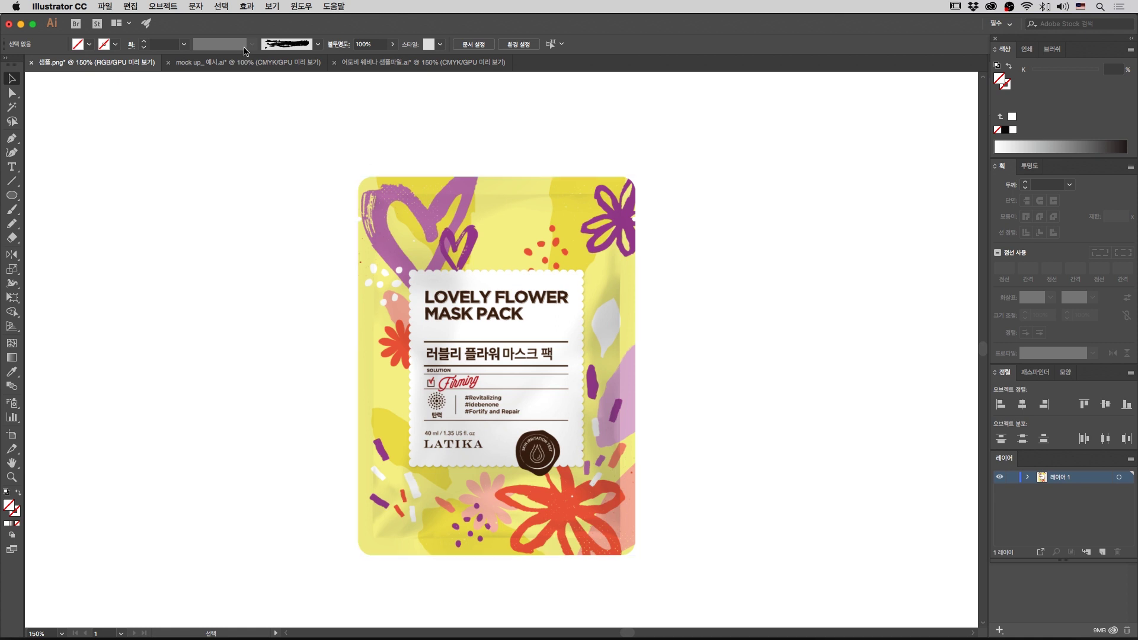
{"action": "left_click", "coordinate": [350, 64]}
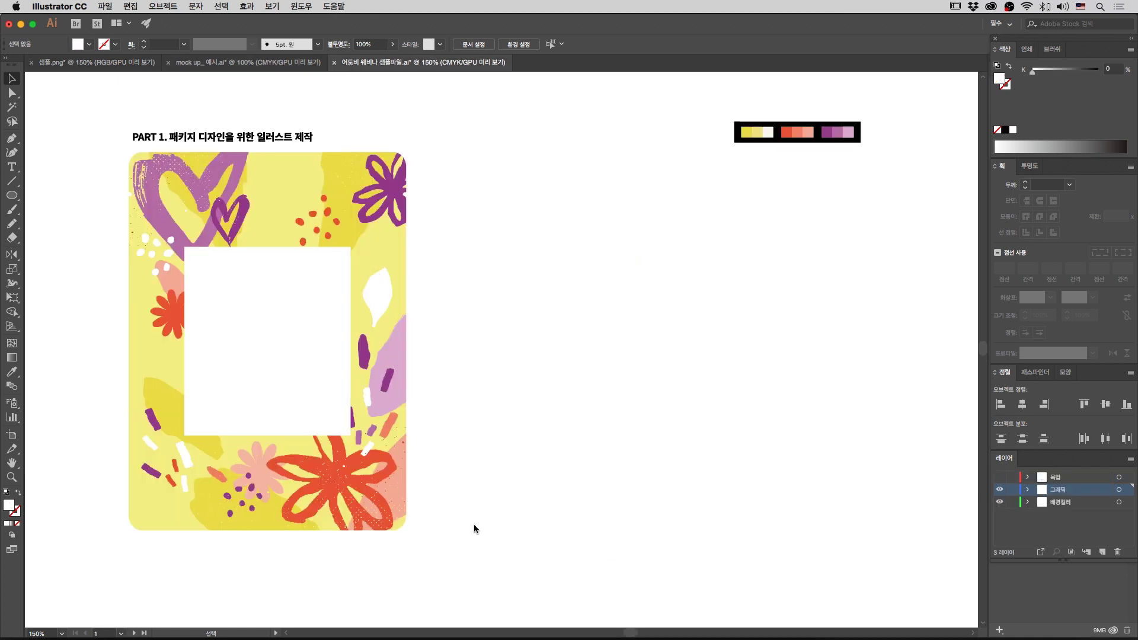
{"action": "left_click", "coordinate": [260, 350]}
{"action": "scroll", "coordinate": [508, 387], "scroll_direction": "down", "scroll_amount": 2}
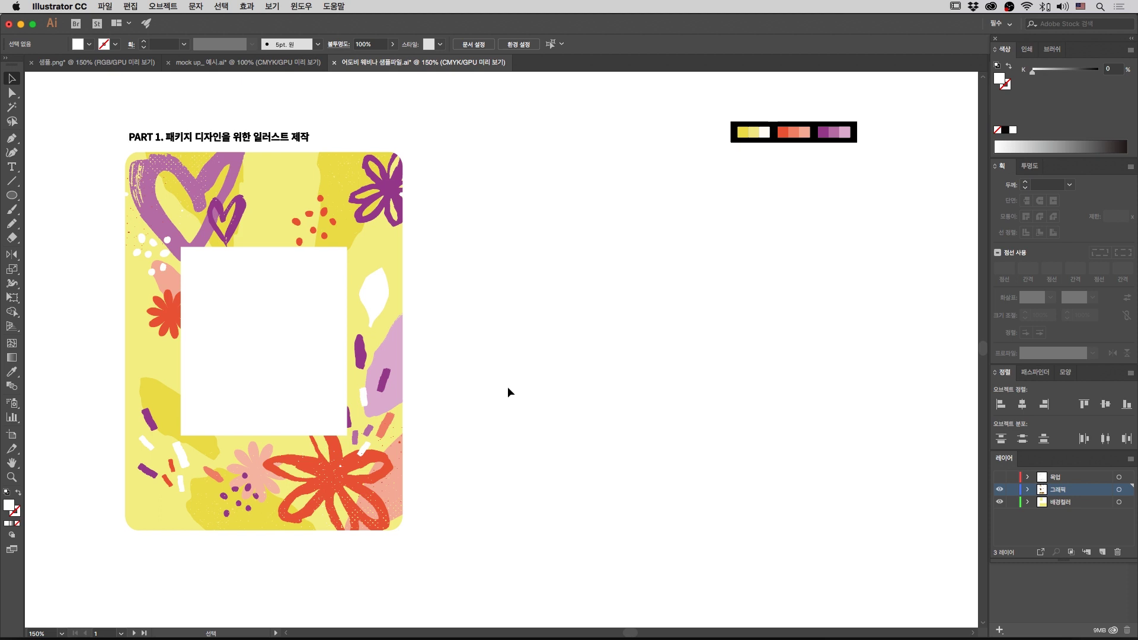
{"action": "scroll", "coordinate": [533, 380], "scroll_direction": "left", "scroll_amount": 2}
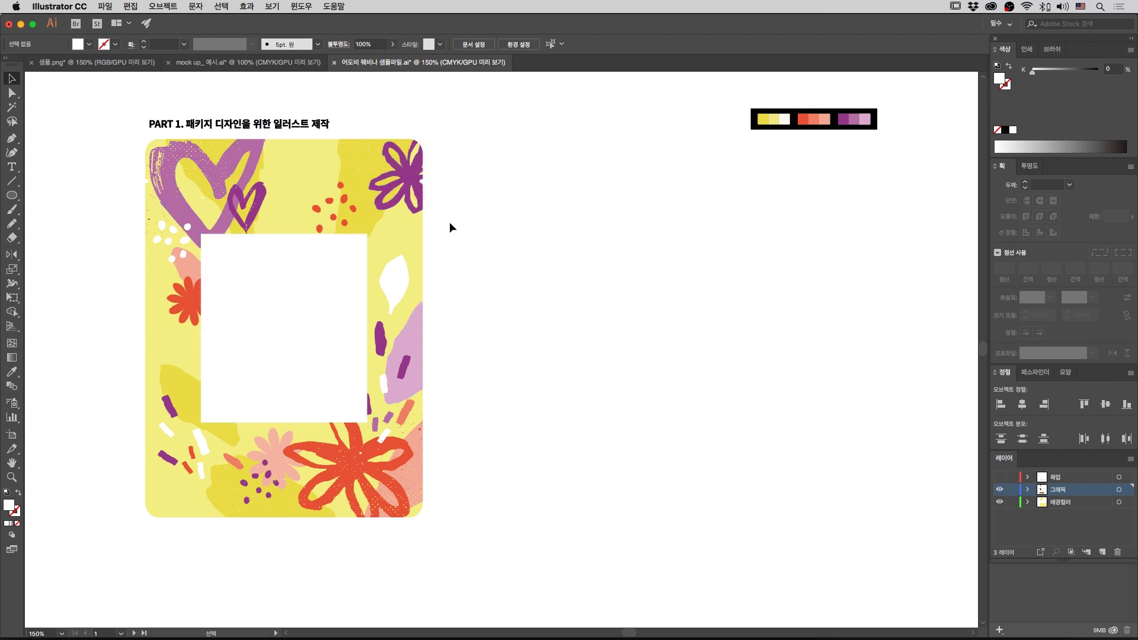
Step: Select the finished flower illustration to check its width and height, and deselect it again
{"action": "left_click", "coordinate": [314, 173]}
{"action": "left_click", "coordinate": [313, 169]}
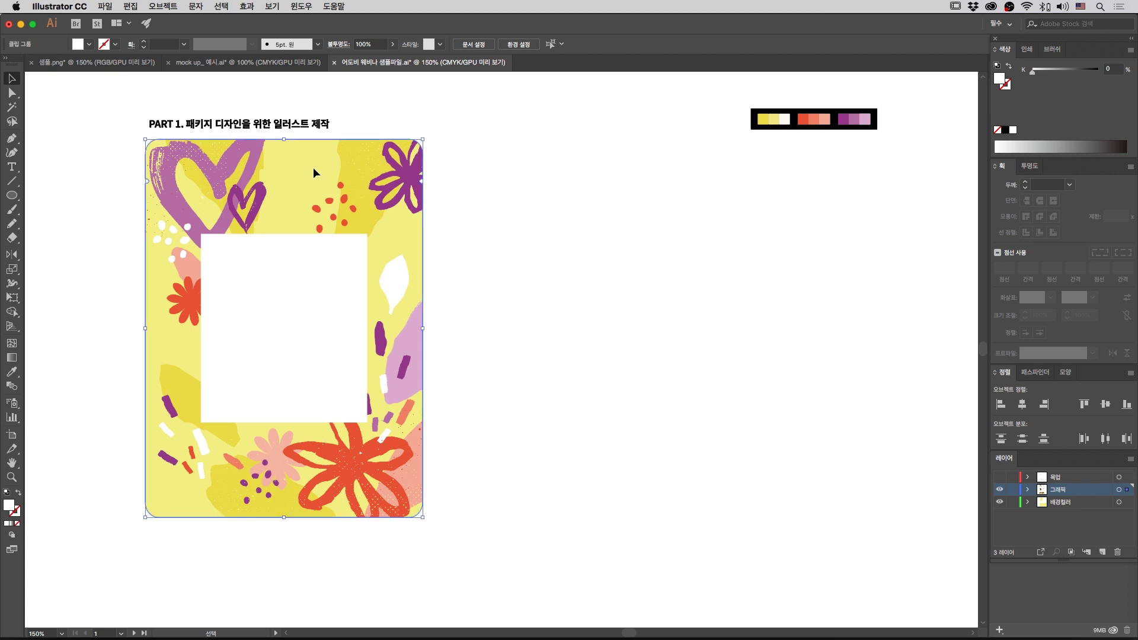
{"action": "left_click", "coordinate": [508, 180]}
{"action": "left_click", "coordinate": [315, 172]}
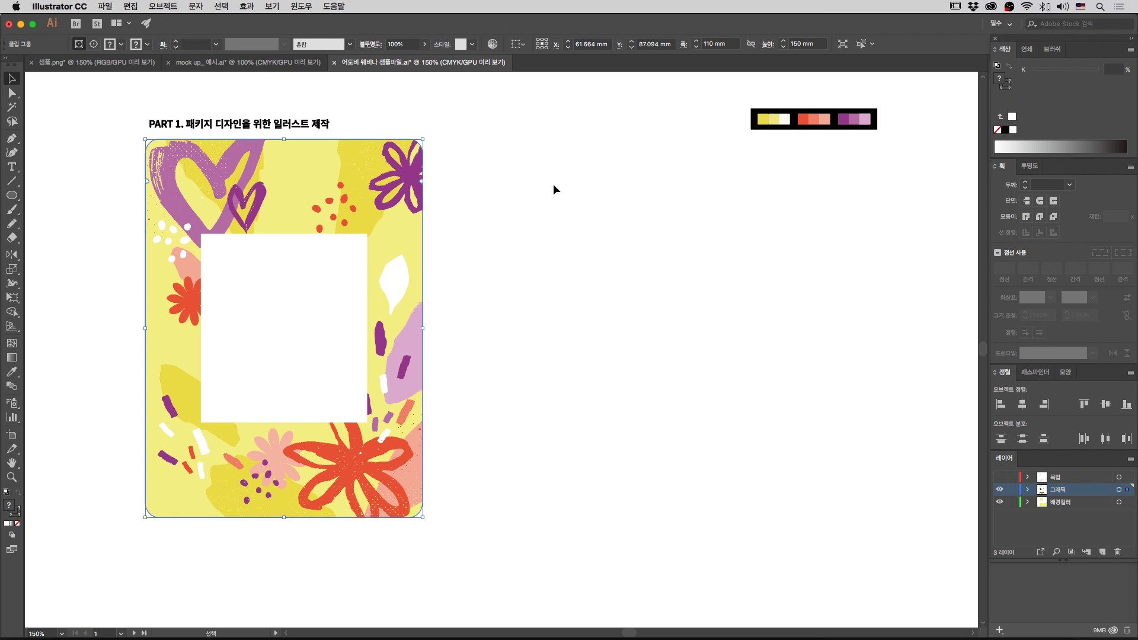
{"action": "left_click", "coordinate": [511, 192]}
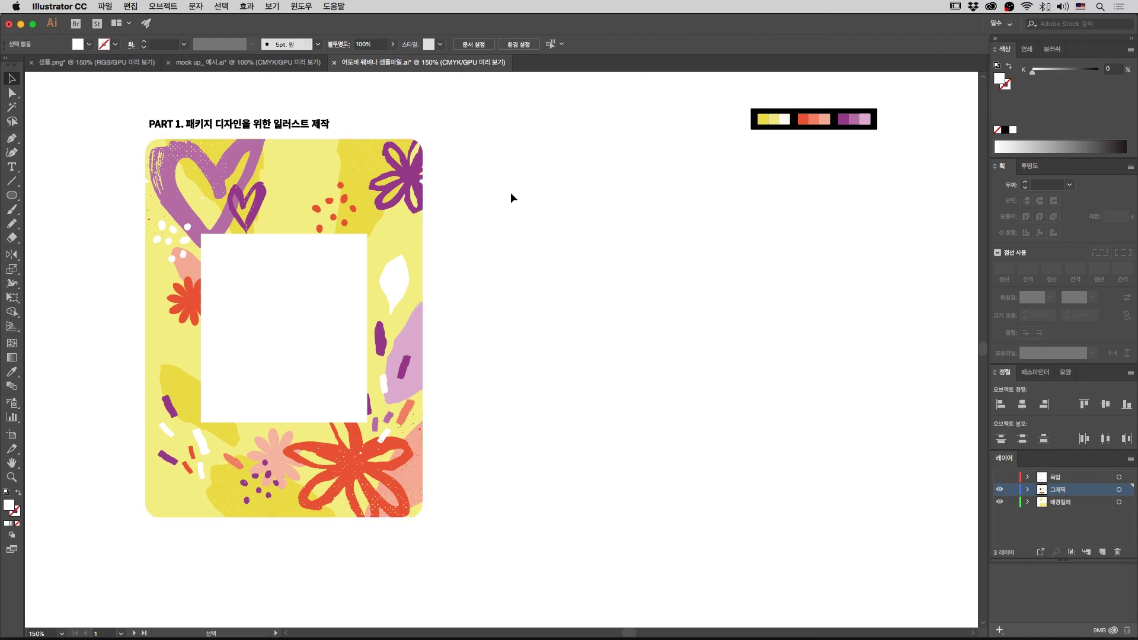
Step: Create a 110 × 150 mm white rectangle and place it beside the finished illustration, on its right
{"action": "left_click", "coordinate": [13, 198]}
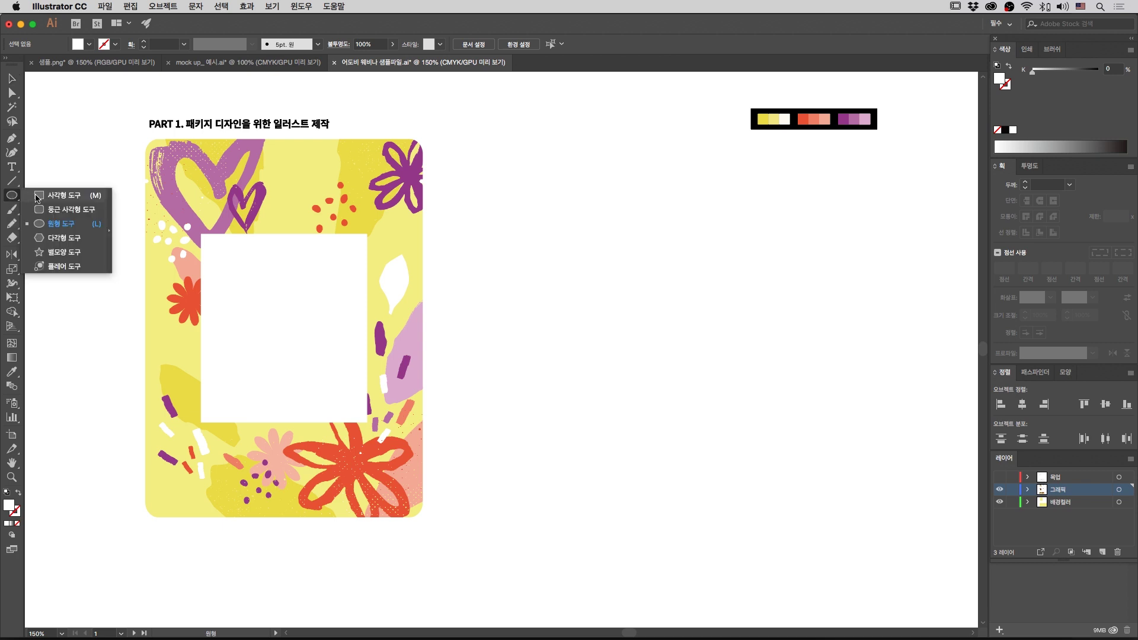
{"action": "left_click", "coordinate": [37, 198]}
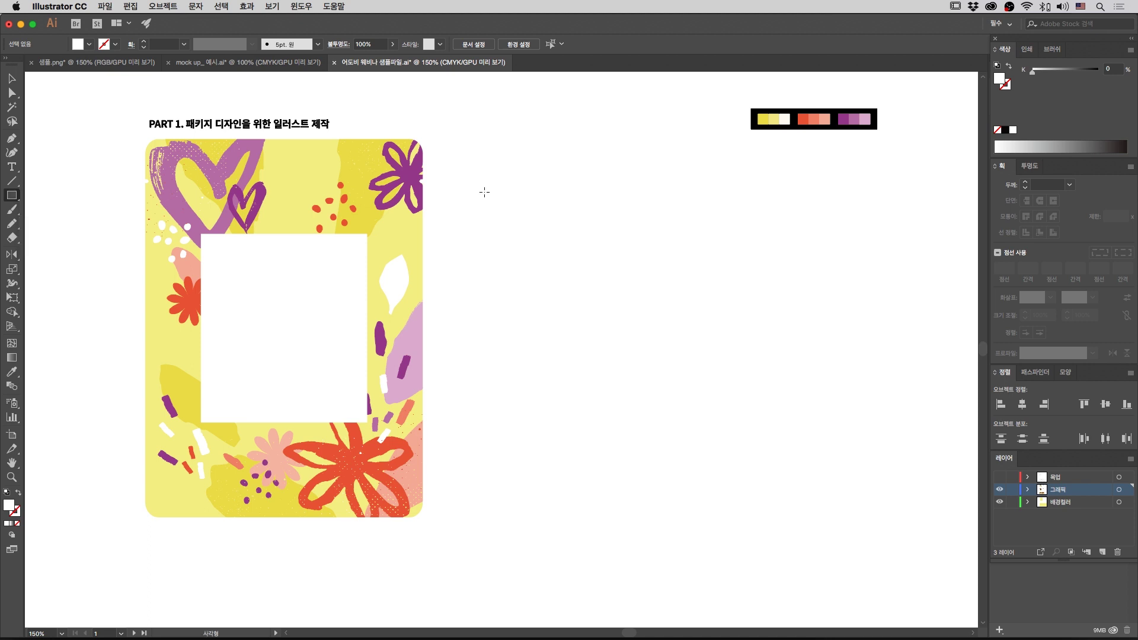
{"action": "left_click", "coordinate": [453, 142]}
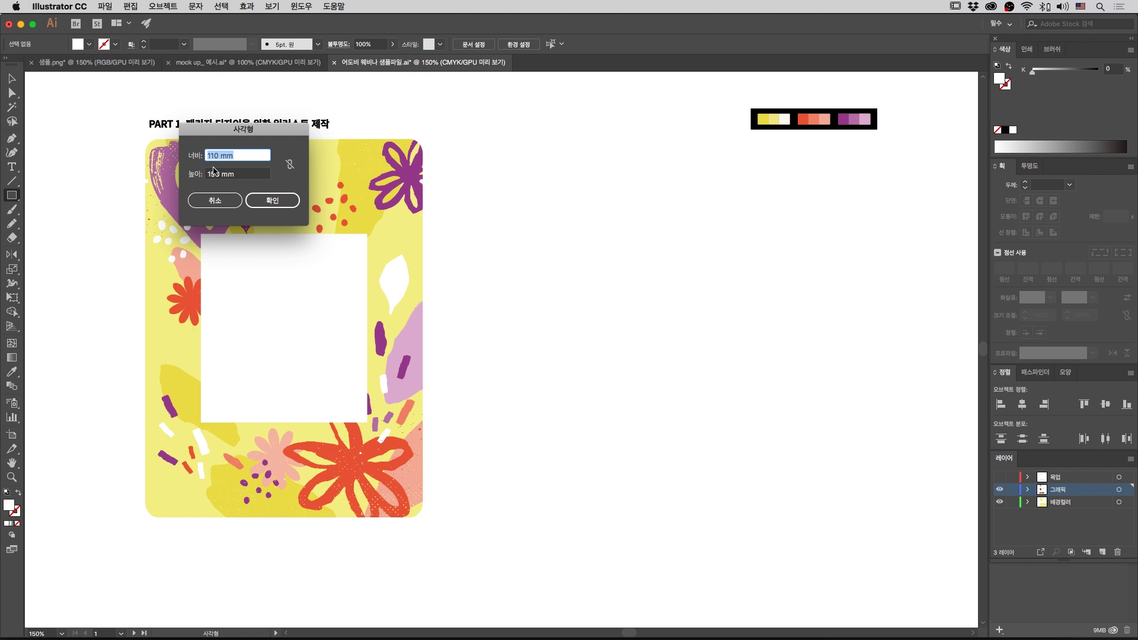
{"action": "left_click", "coordinate": [272, 200]}
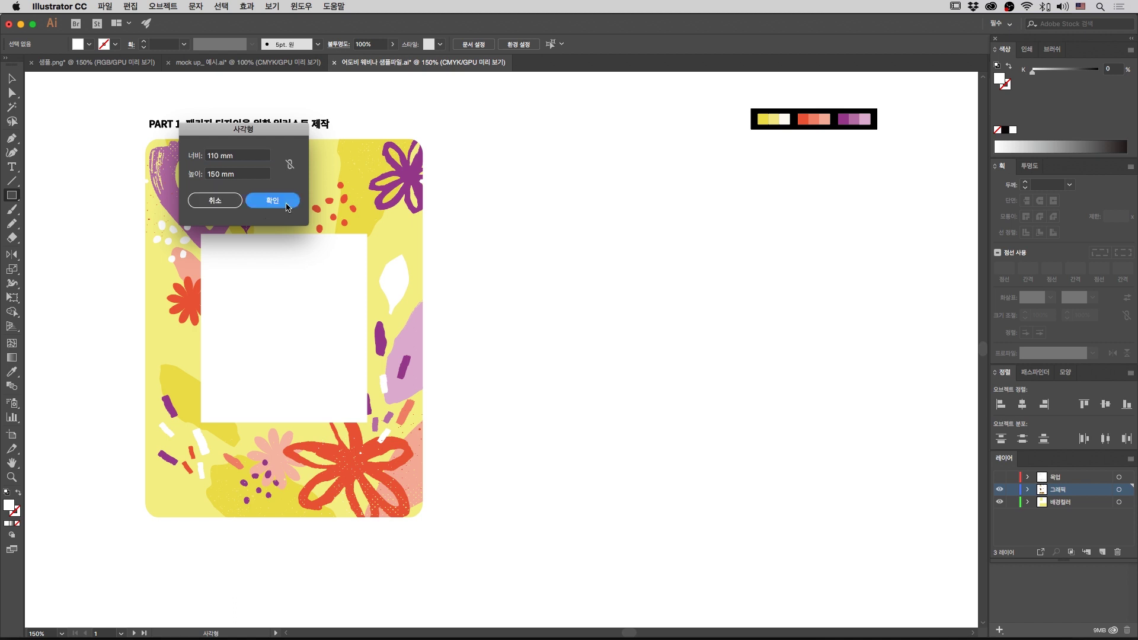
{"action": "left_click_drag", "start_coordinate": [660, 286], "coordinate": [579, 302]}
{"action": "key", "text": "v"}
{"action": "left_click", "coordinate": [726, 298]}
{"action": "left_click", "coordinate": [621, 169]}
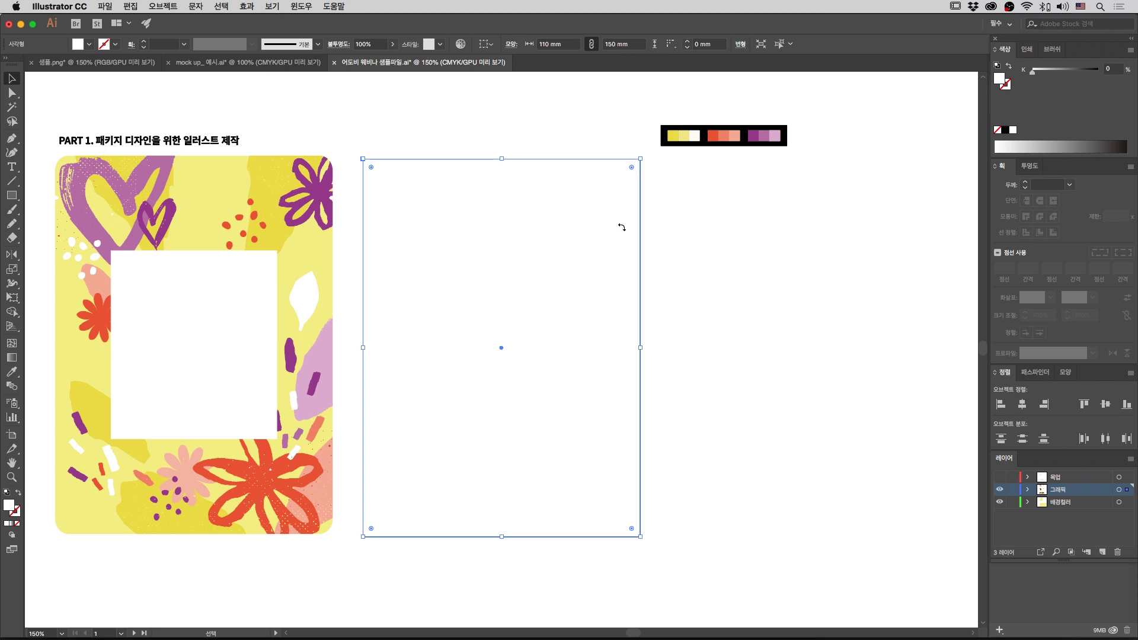
Step: Look over the yellow, red and purple swatch strip, and reselect the blank rectangle beside the illustration
{"action": "left_click", "coordinate": [703, 199]}
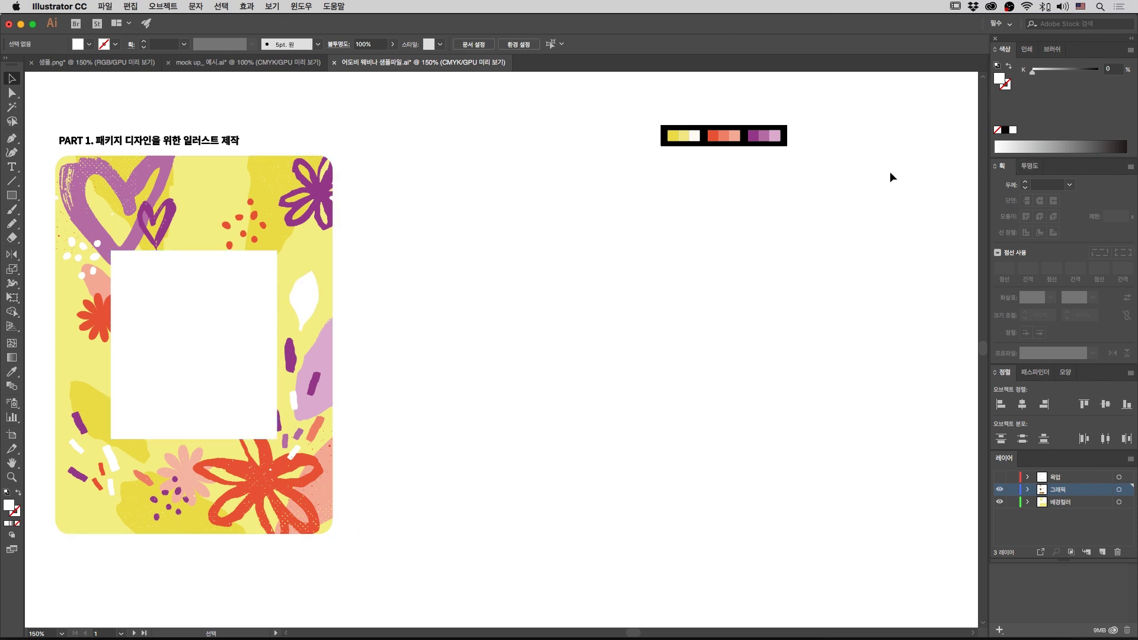
{"action": "left_click_drag", "start_coordinate": [793, 166], "coordinate": [633, 117]}
{"action": "left_click", "coordinate": [752, 159]}
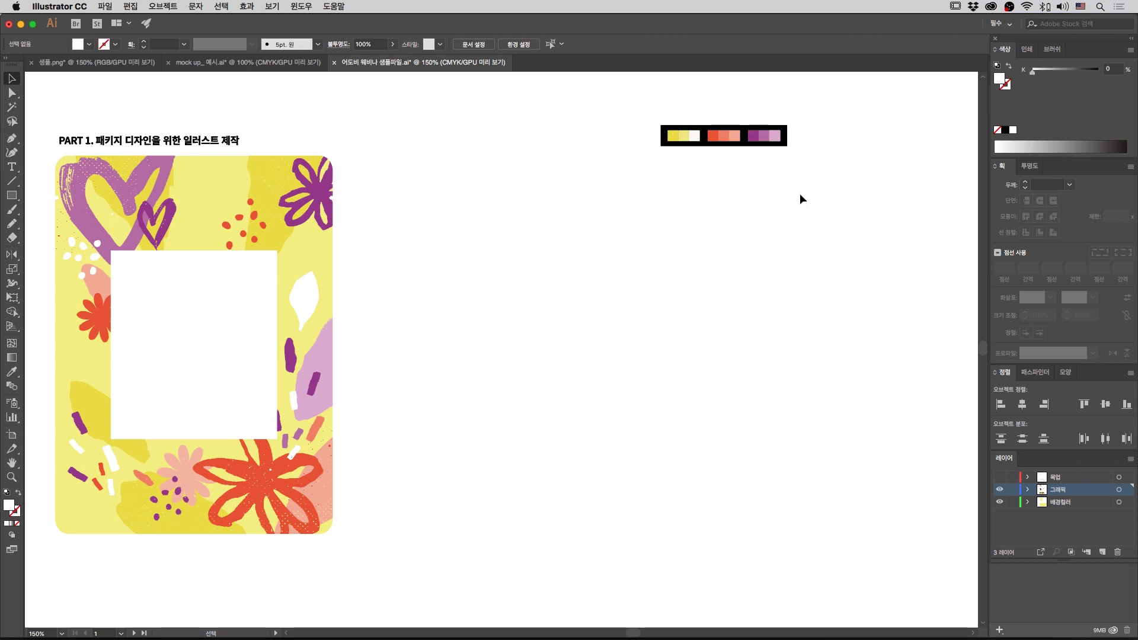
{"action": "left_click_drag", "start_coordinate": [693, 230], "coordinate": [502, 359]}
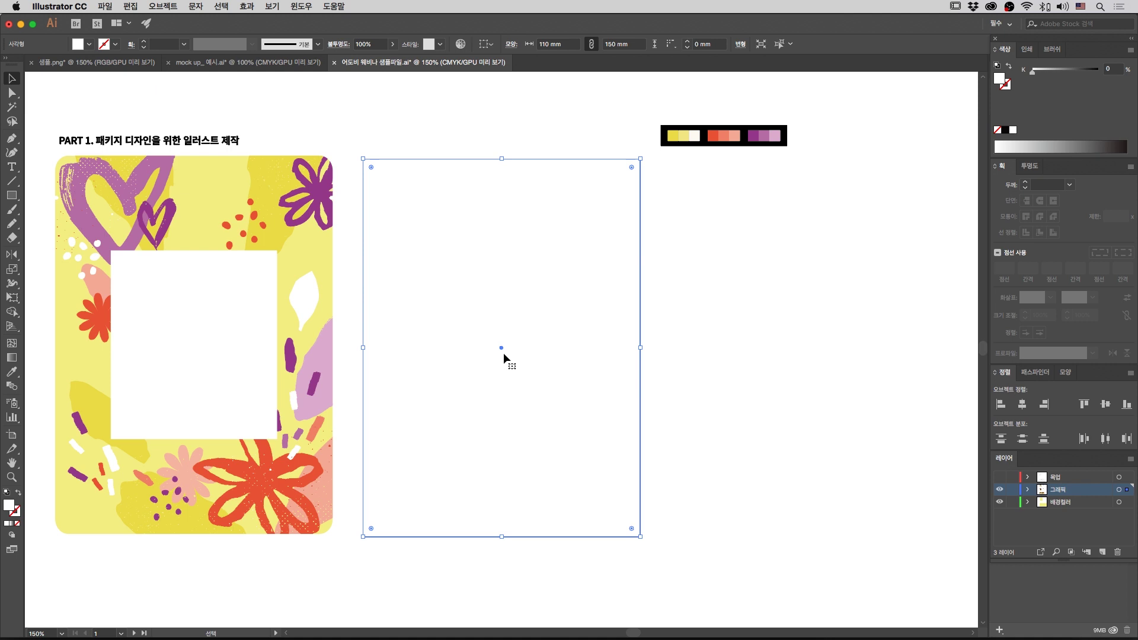
{"action": "key", "text": "a"}
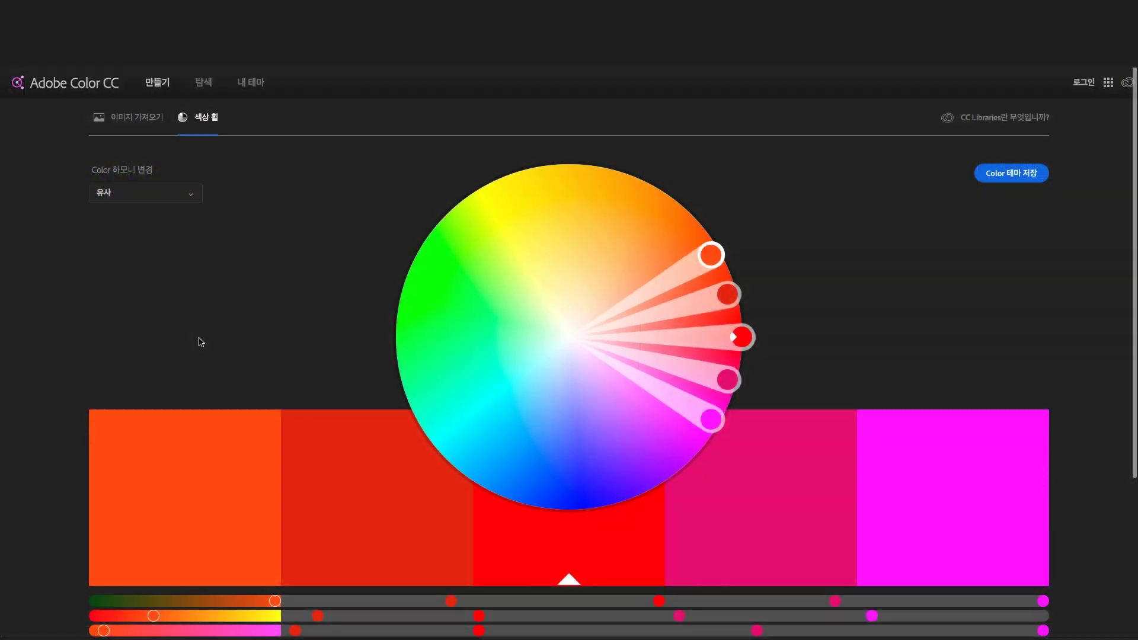
Step: In Adobe Color CC, try the 단색 harmony, switch to 삼각형 and move the base colour to light purple, RGB 171, 142, 255
{"action": "scroll", "coordinate": [738, 366], "scroll_direction": "down", "scroll_amount": 1}
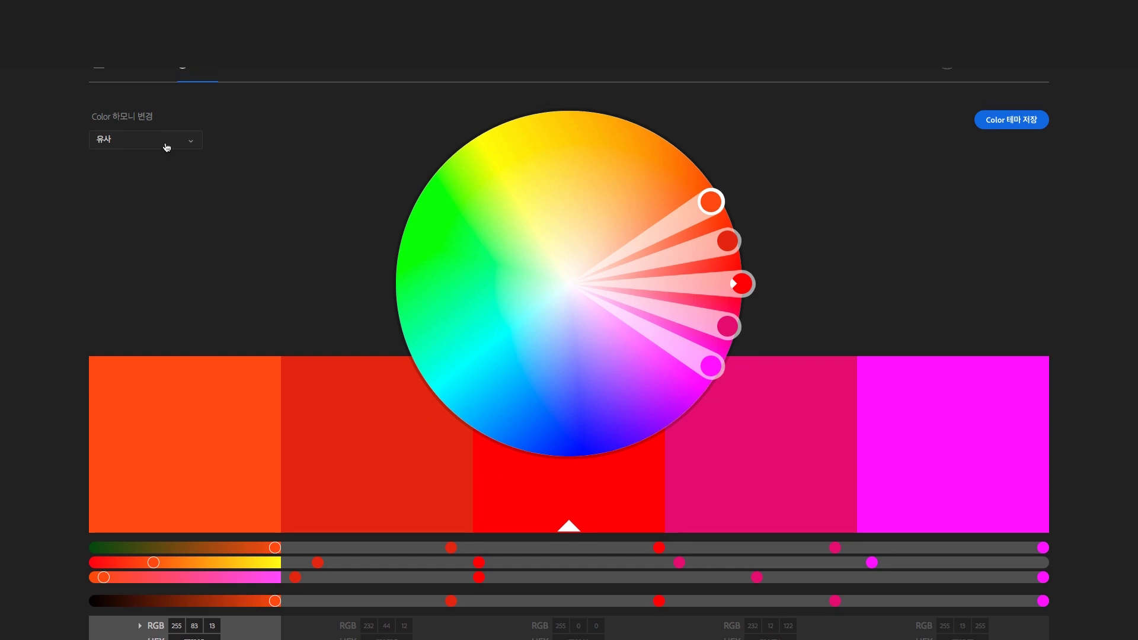
{"action": "left_click", "coordinate": [166, 147]}
{"action": "left_click", "coordinate": [157, 178]}
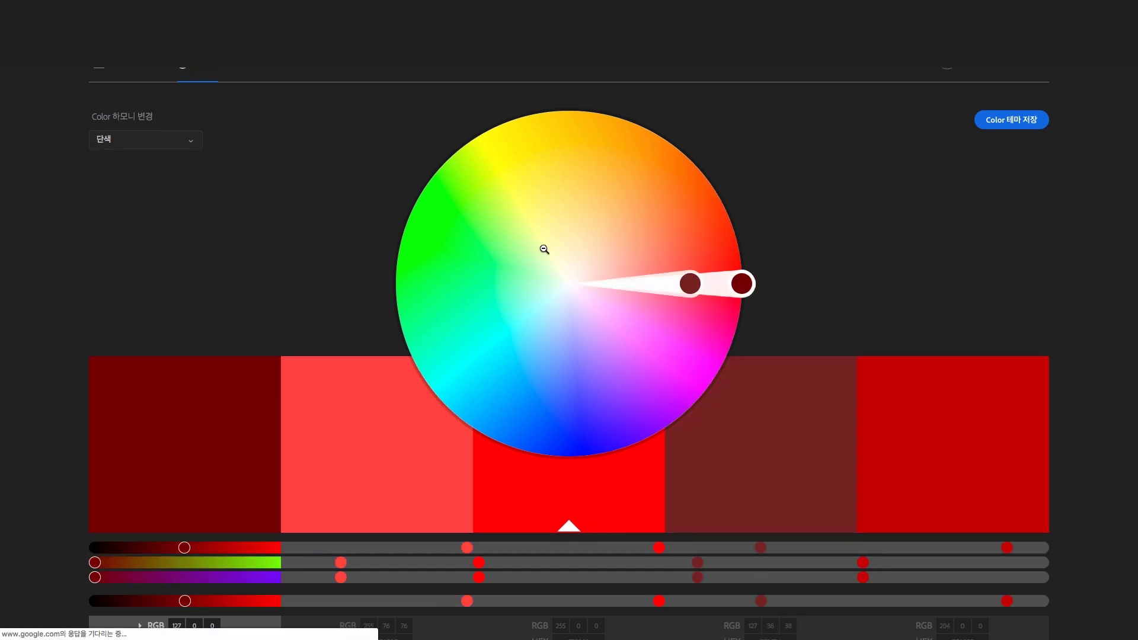
{"action": "left_click", "coordinate": [175, 146]}
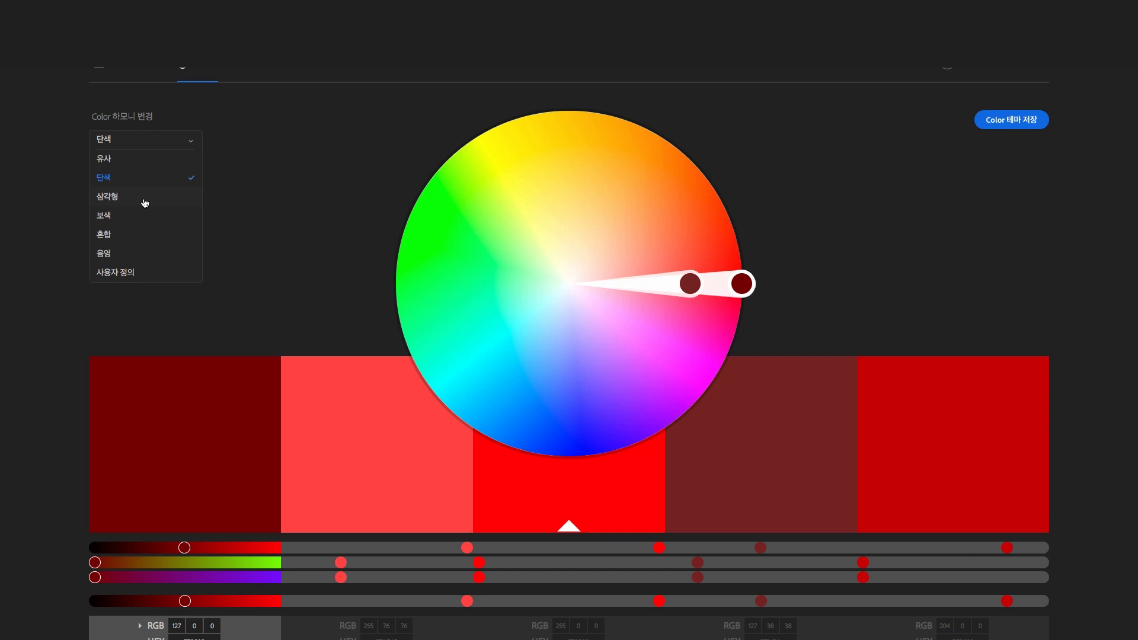
{"action": "left_click", "coordinate": [145, 202]}
{"action": "left_click_drag", "start_coordinate": [742, 284], "coordinate": [594, 360]}
Step: Go to the Adobe Color themes under 탐색 and browse the popular colour combinations
{"action": "scroll", "coordinate": [463, 308], "scroll_direction": "up", "scroll_amount": 1}
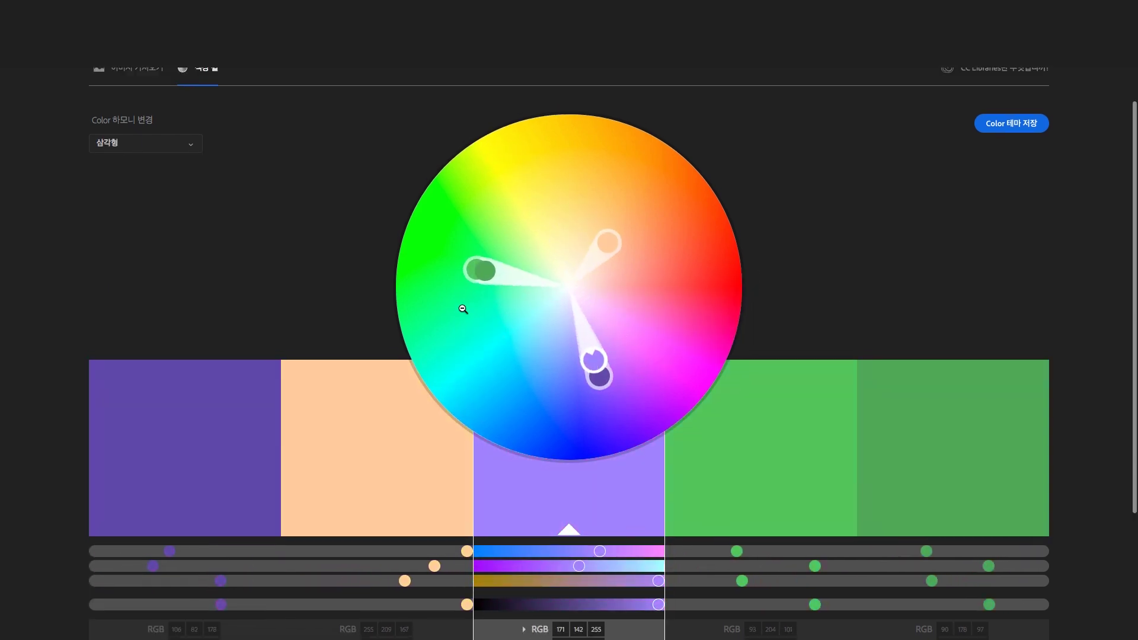
{"action": "scroll", "coordinate": [463, 309], "scroll_direction": "up", "scroll_amount": 2}
{"action": "left_click", "coordinate": [201, 84]}
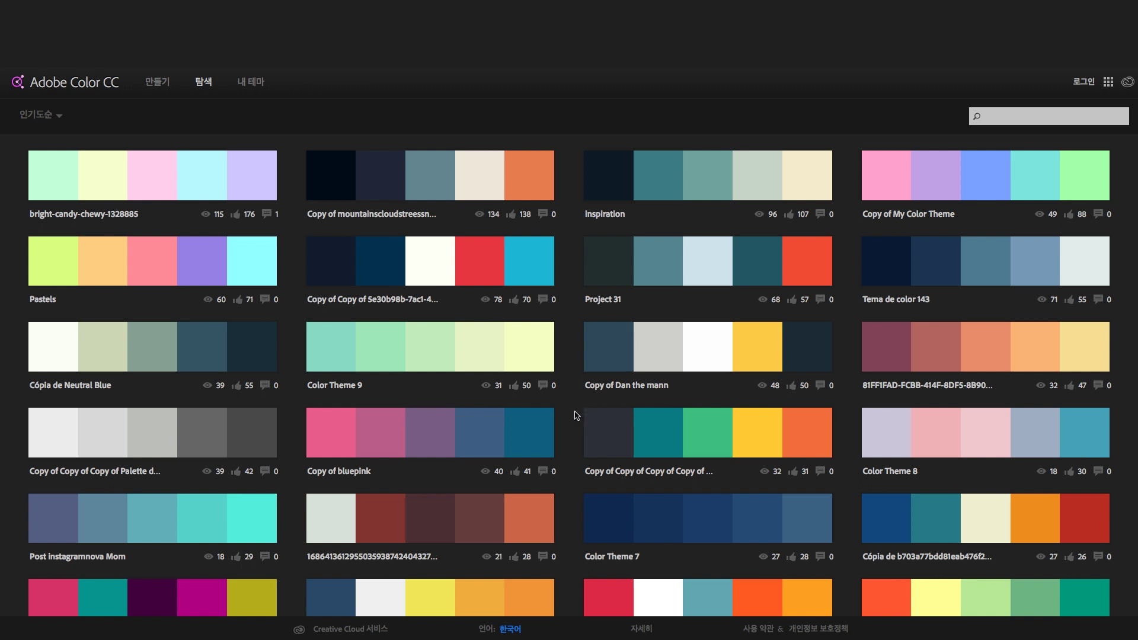
{"action": "scroll", "coordinate": [575, 415], "scroll_direction": "down", "scroll_amount": 1}
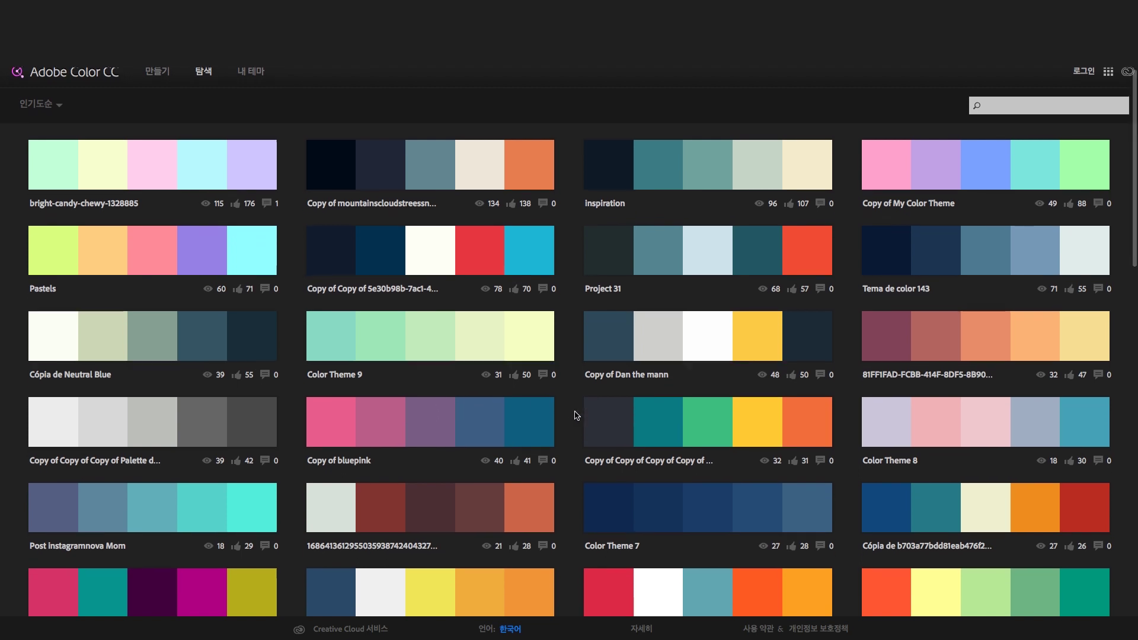
{"action": "scroll", "coordinate": [575, 415], "scroll_direction": "down", "scroll_amount": 1}
{"action": "scroll", "coordinate": [575, 415], "scroll_direction": "up", "scroll_amount": 2}
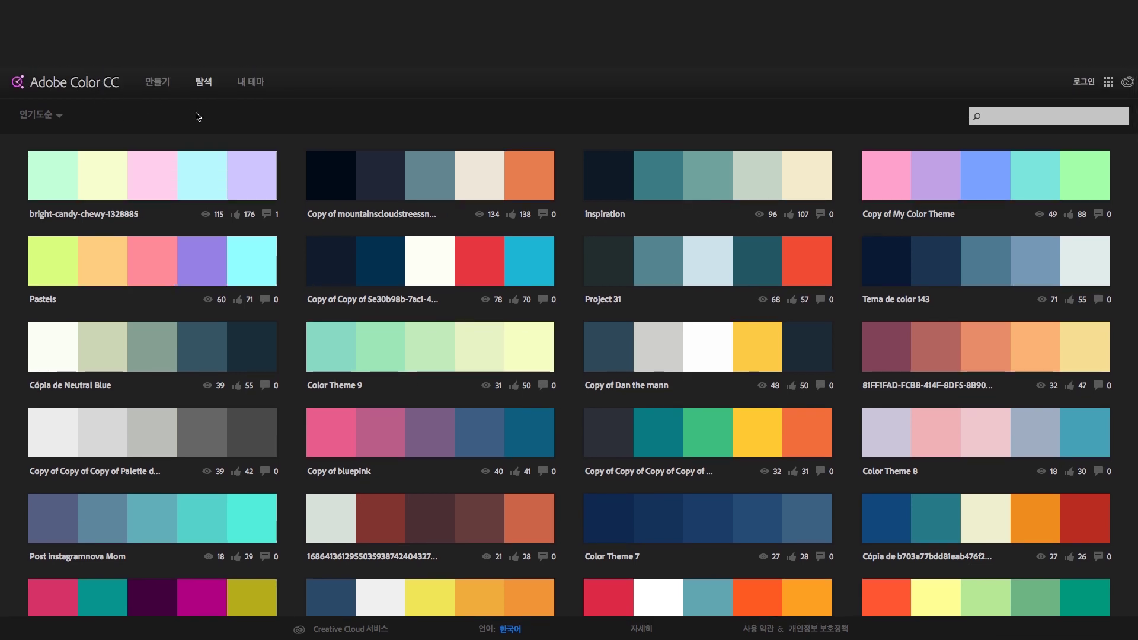
{"action": "mouse_move", "coordinate": [489, 271]}
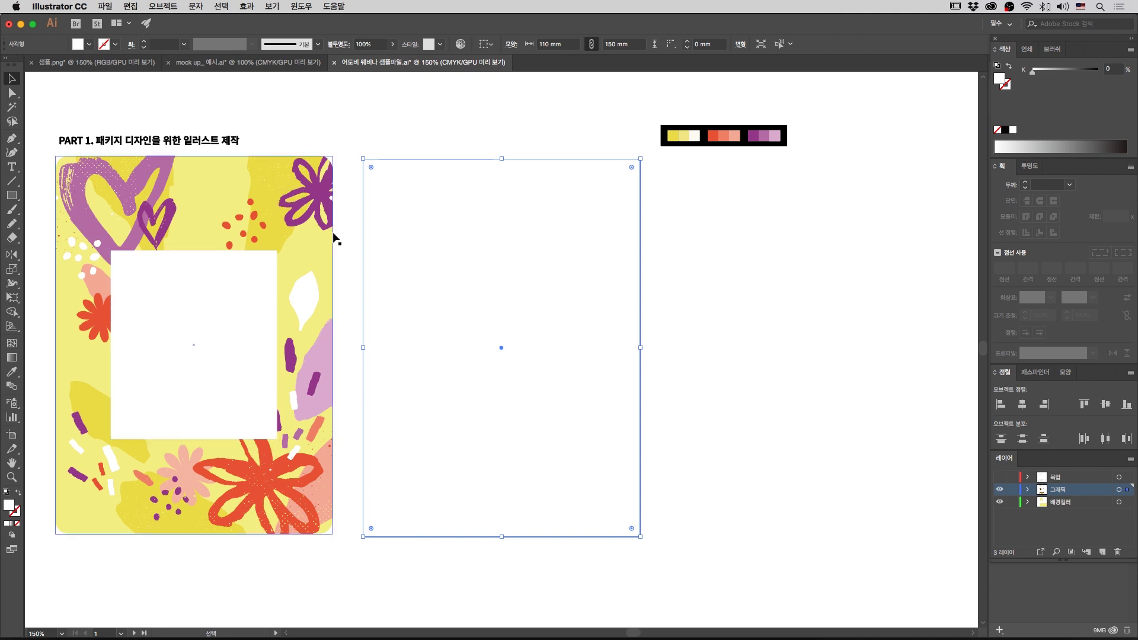
Step: Back in Illustrator, fill the blank rectangle with the light yellow palette swatch, PANTONE 101 C at 65%, using the Eyedropper
{"action": "left_click_drag", "start_coordinate": [379, 123], "coordinate": [422, 225]}
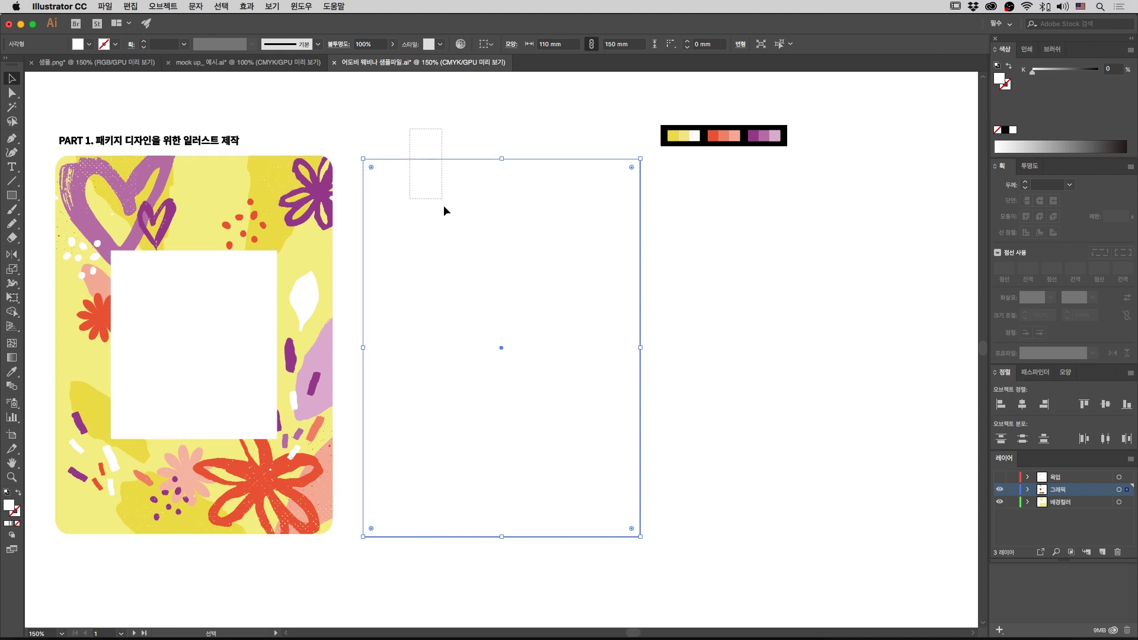
{"action": "left_click", "coordinate": [10, 374]}
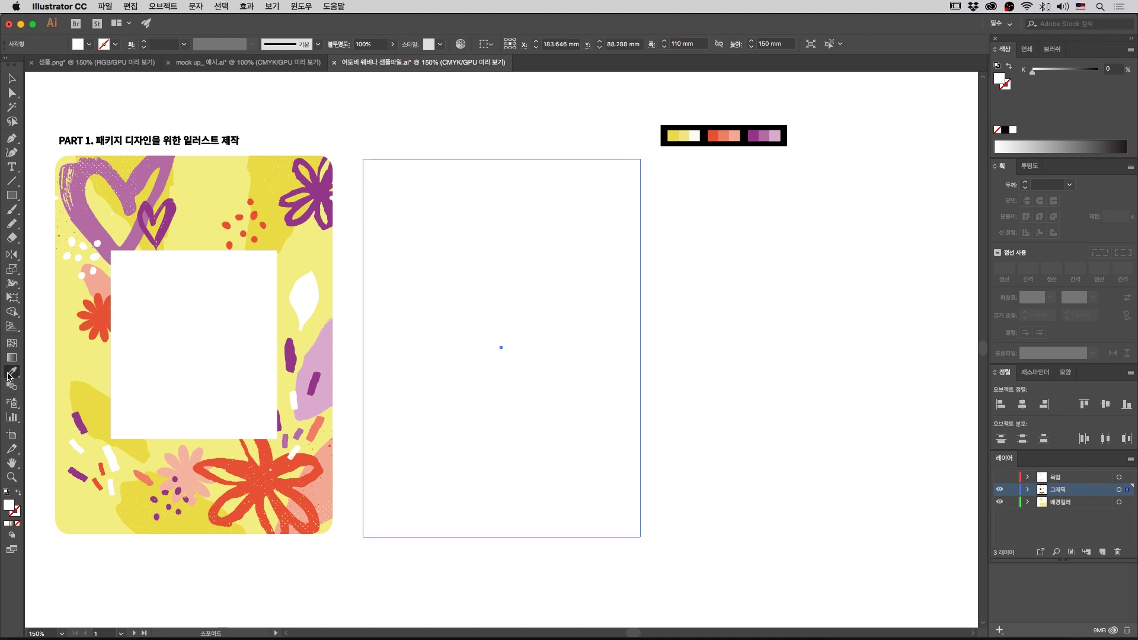
{"action": "left_click", "coordinate": [685, 136]}
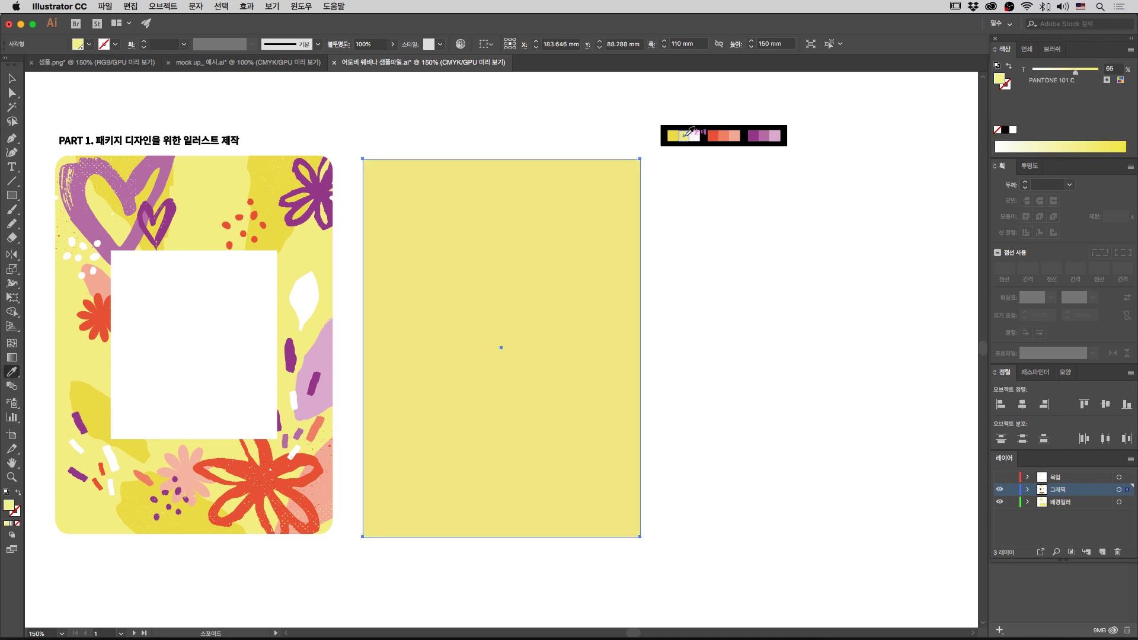
{"action": "key", "text": "v"}
{"action": "left_click", "coordinate": [668, 227]}
{"action": "left_click", "coordinate": [422, 225]}
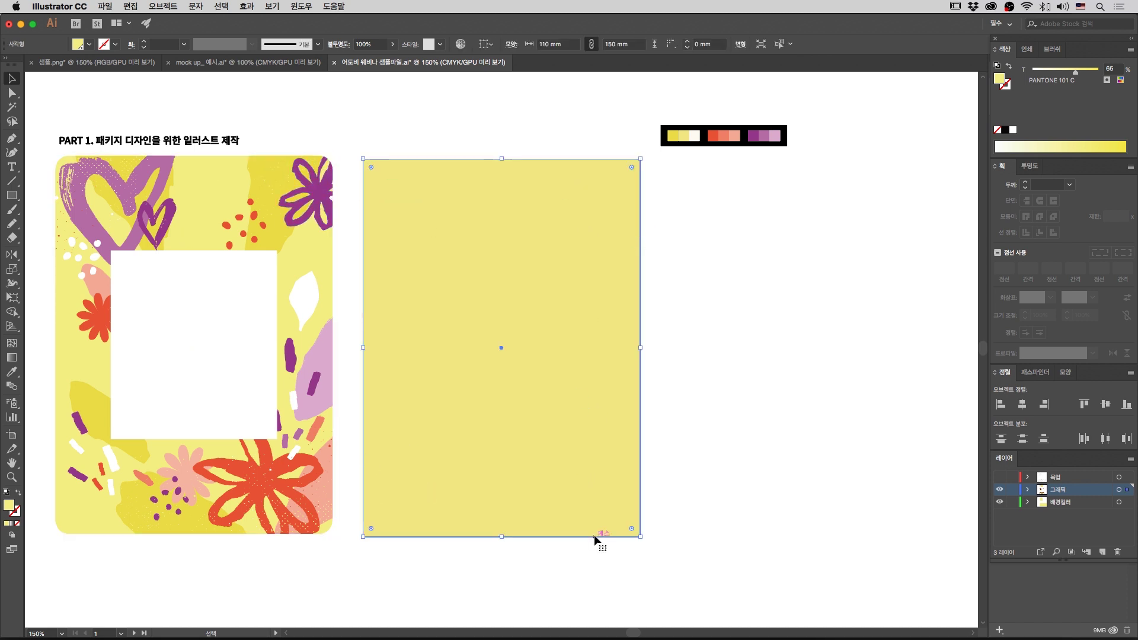
{"action": "left_click", "coordinate": [754, 479]}
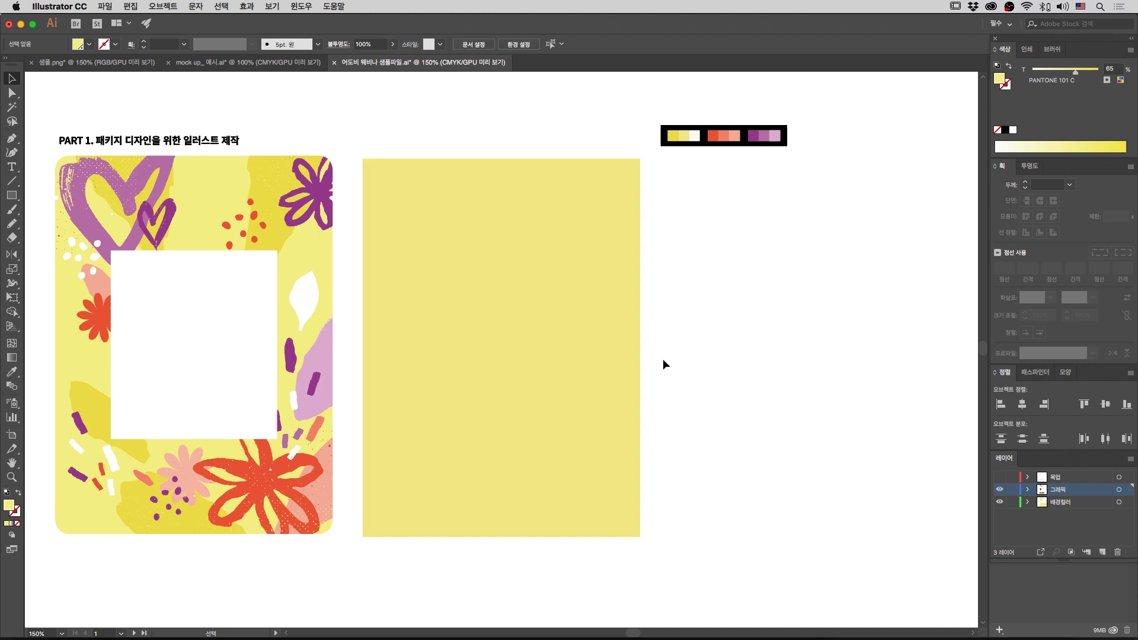
Step: Open the brush-heart image 소스01.jpg from the 최종강의자료 folder
{"action": "scroll", "coordinate": [665, 363], "scroll_direction": "left", "scroll_amount": 3}
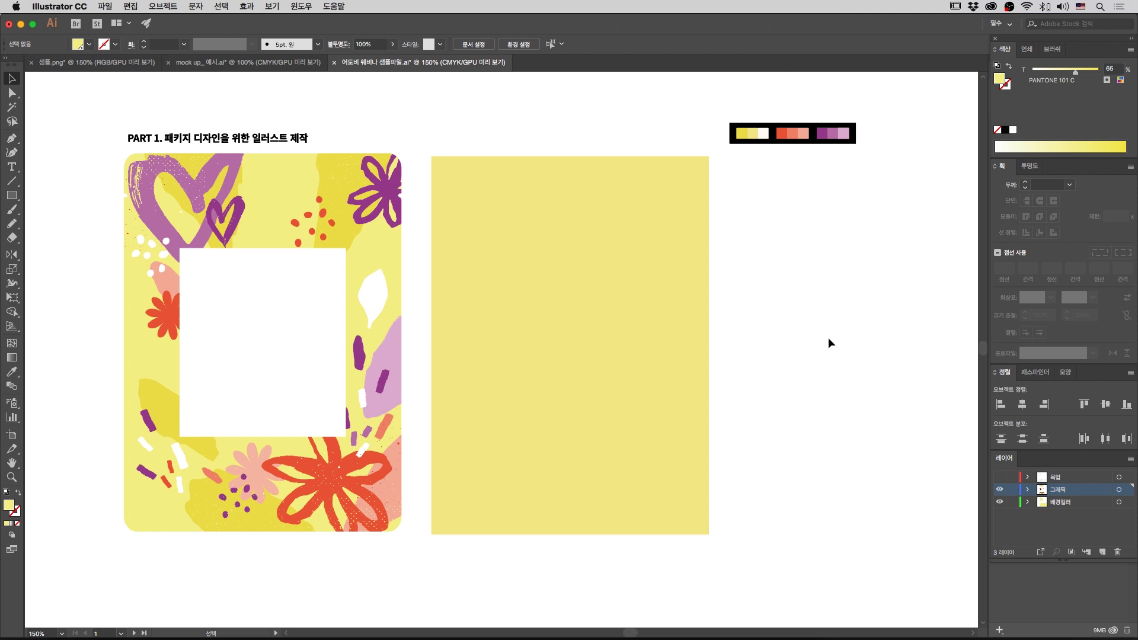
{"action": "key", "text": "space"}
{"action": "left_click_drag", "start_coordinate": [826, 331], "coordinate": [811, 349]}
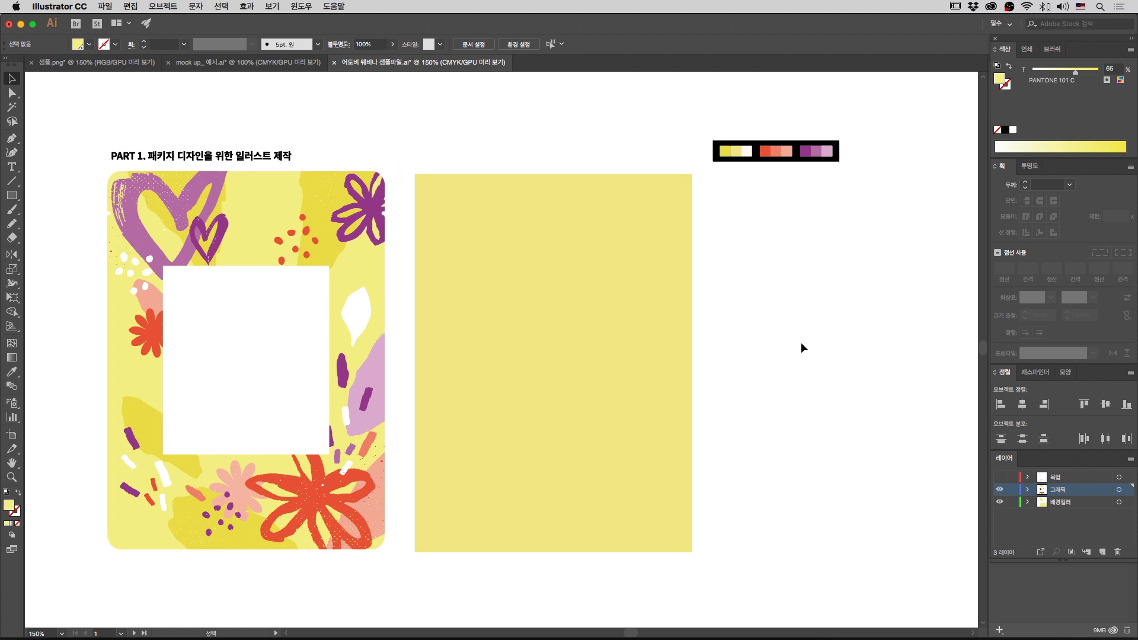
{"action": "left_click", "coordinate": [106, 8]}
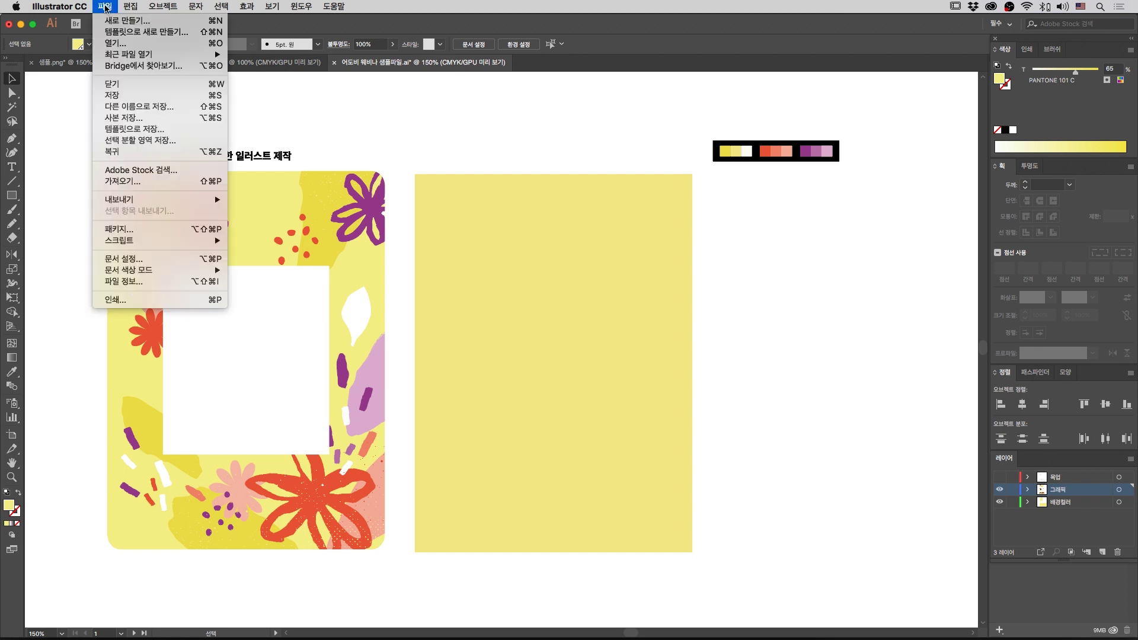
{"action": "left_click", "coordinate": [118, 43]}
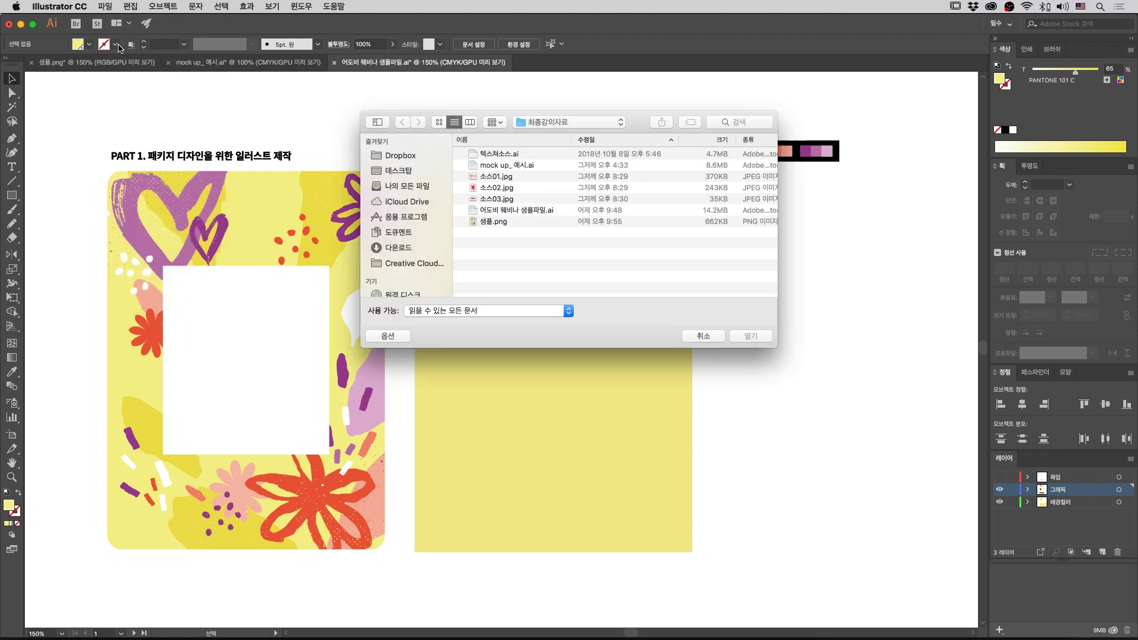
{"action": "left_click", "coordinate": [490, 177]}
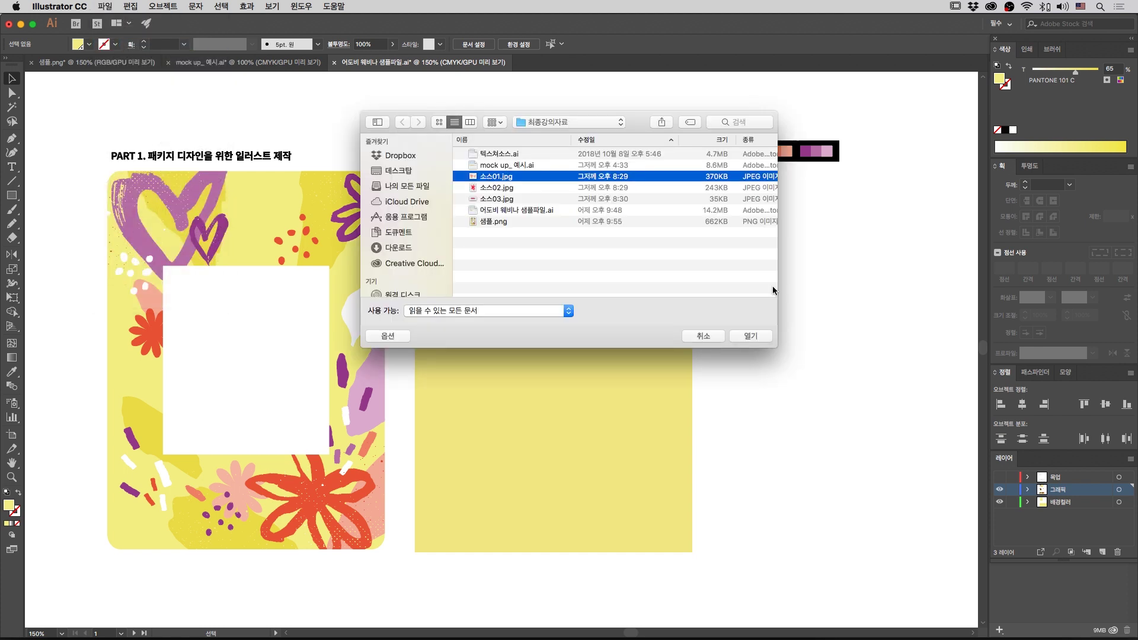
{"action": "left_click", "coordinate": [760, 338]}
{"action": "left_click_drag", "start_coordinate": [736, 272], "coordinate": [531, 464]}
{"action": "key", "text": "super+equal"}
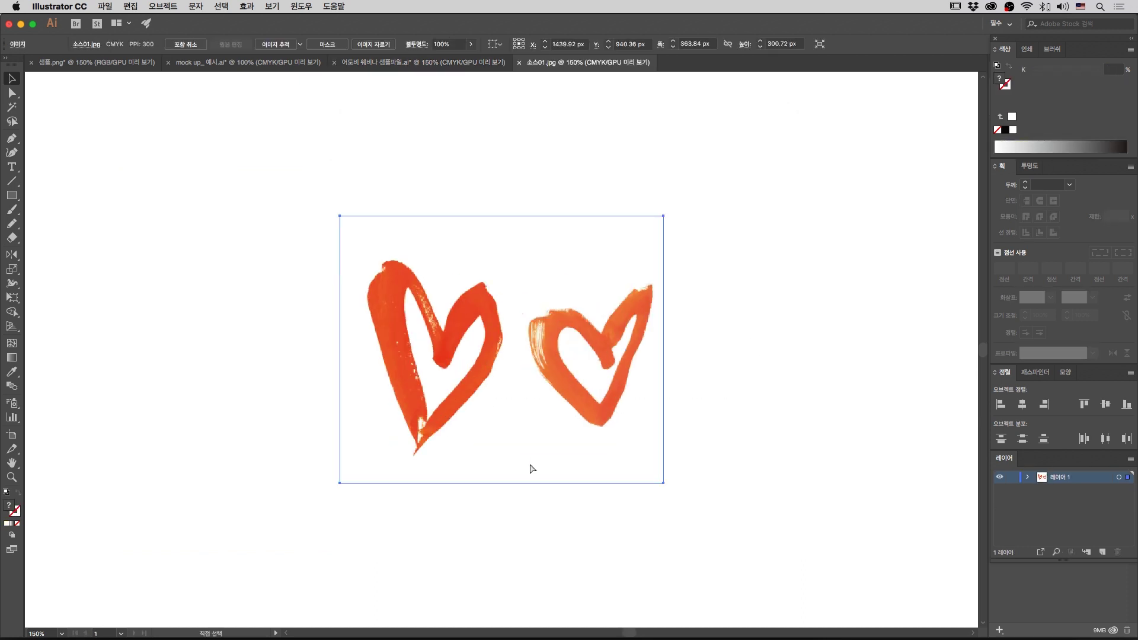
Step: Trace the brush-heart image with Image Trace using the 흑백 로고 preset
{"action": "left_click", "coordinate": [722, 433]}
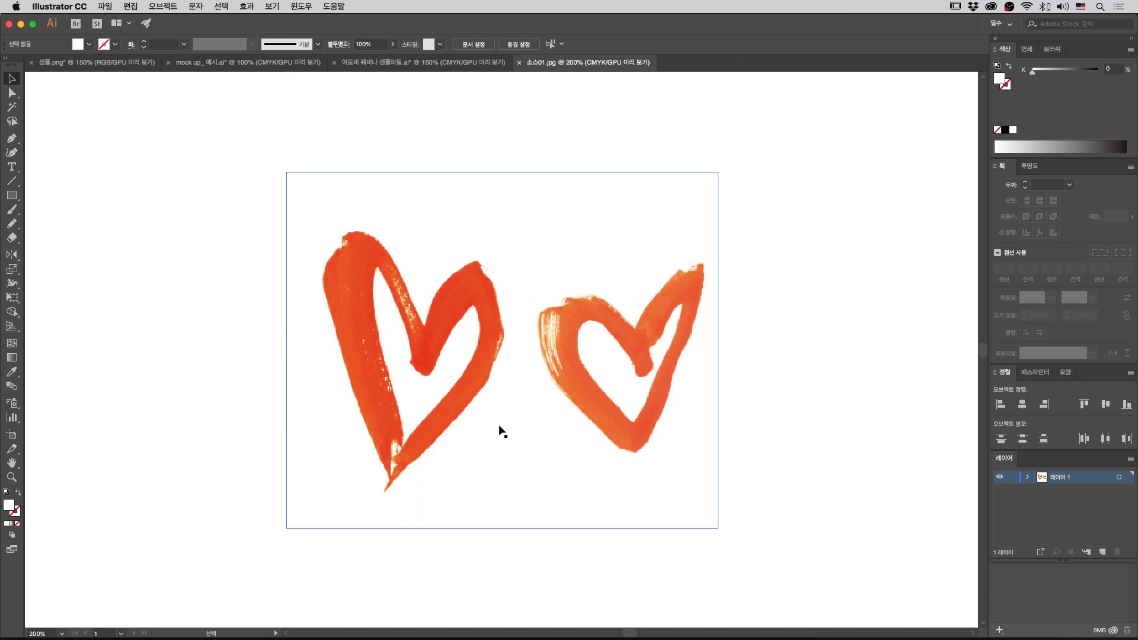
{"action": "left_click", "coordinate": [546, 413]}
{"action": "left_click", "coordinate": [788, 401]}
{"action": "left_click", "coordinate": [672, 399]}
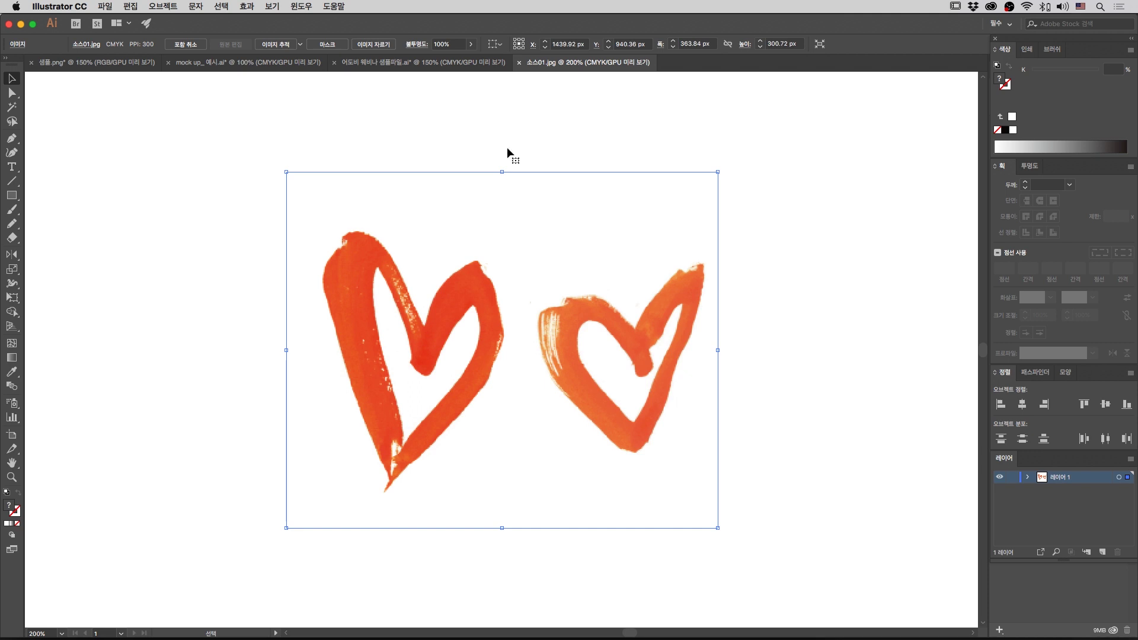
{"action": "left_click", "coordinate": [301, 7]}
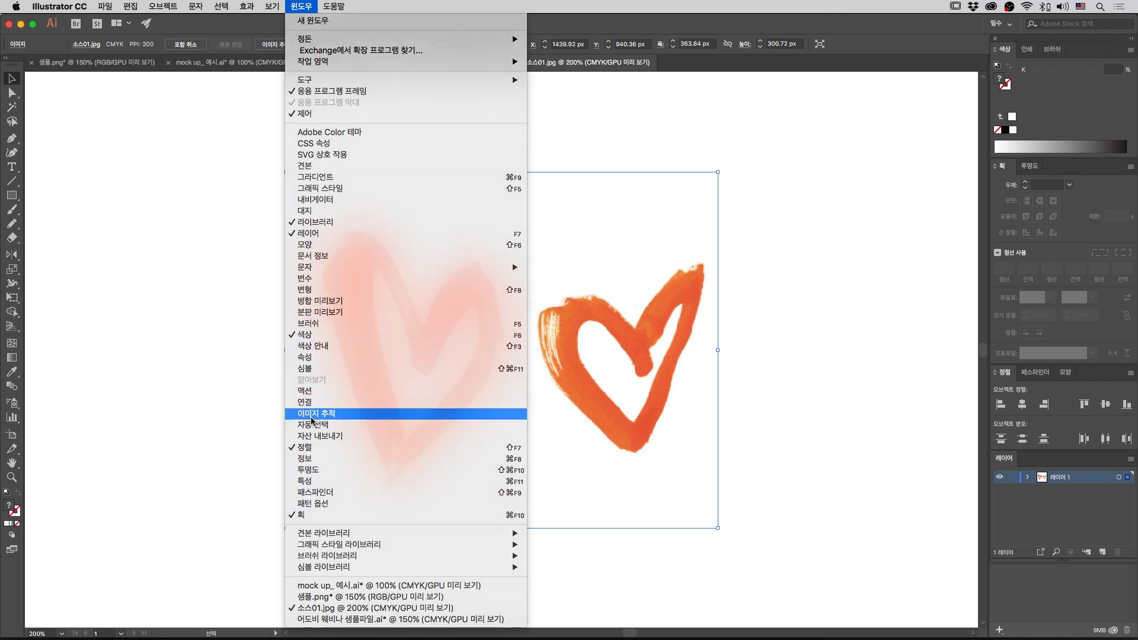
{"action": "left_click", "coordinate": [312, 415]}
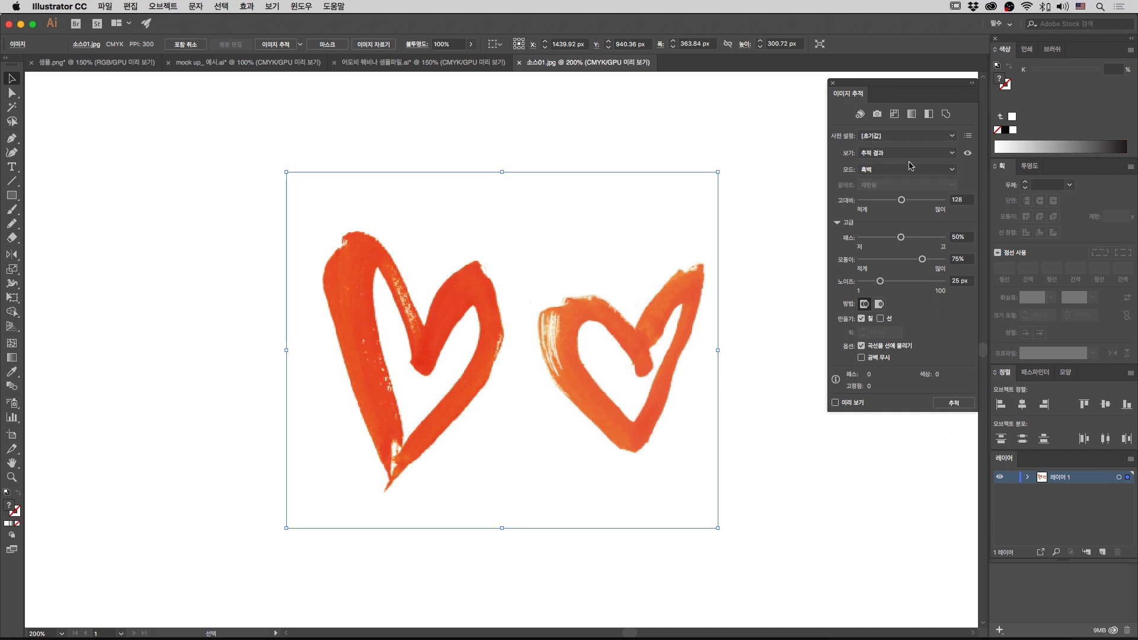
{"action": "left_click", "coordinate": [915, 140]}
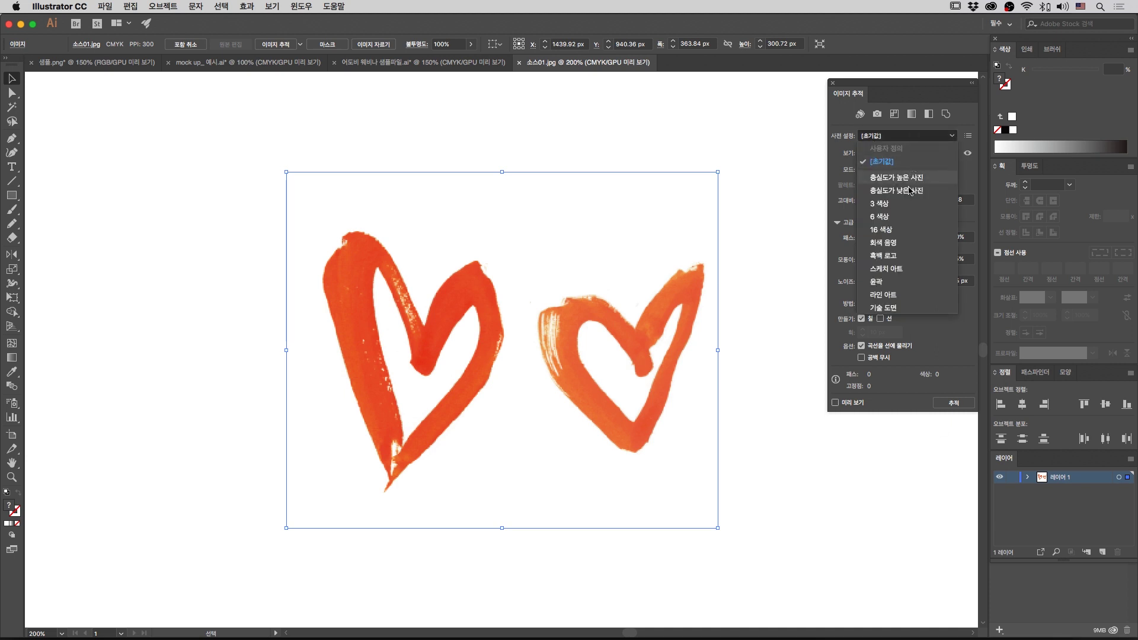
{"action": "left_click", "coordinate": [896, 257]}
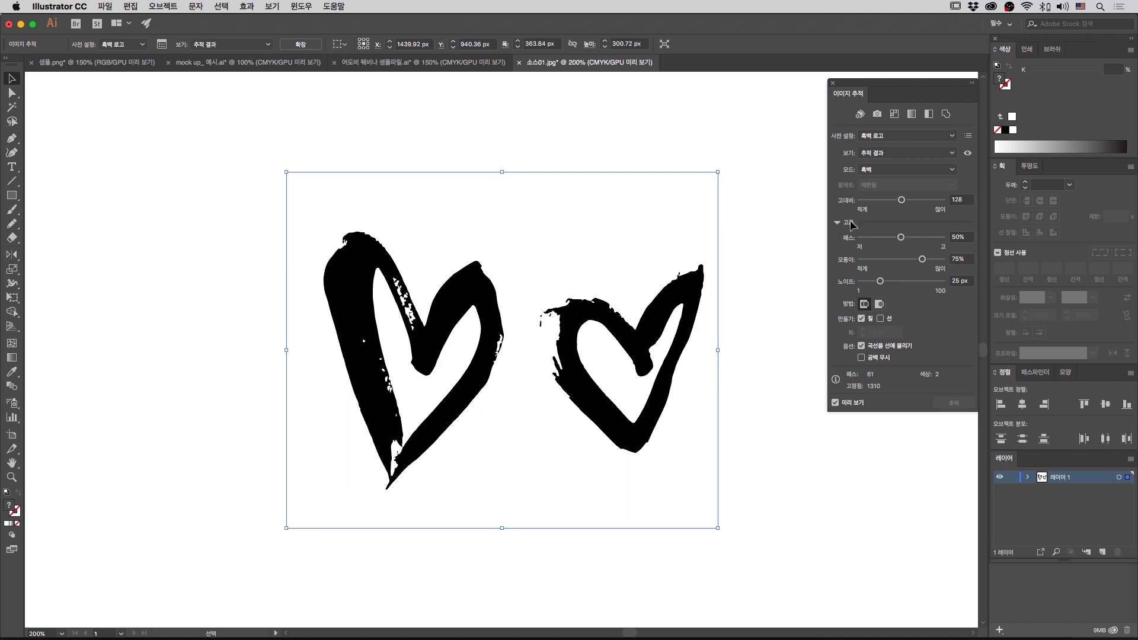
Step: Set the heart trace's threshold to 236, paths to 77% and noise to 1 px
{"action": "left_click_drag", "start_coordinate": [911, 202], "coordinate": [913, 203]}
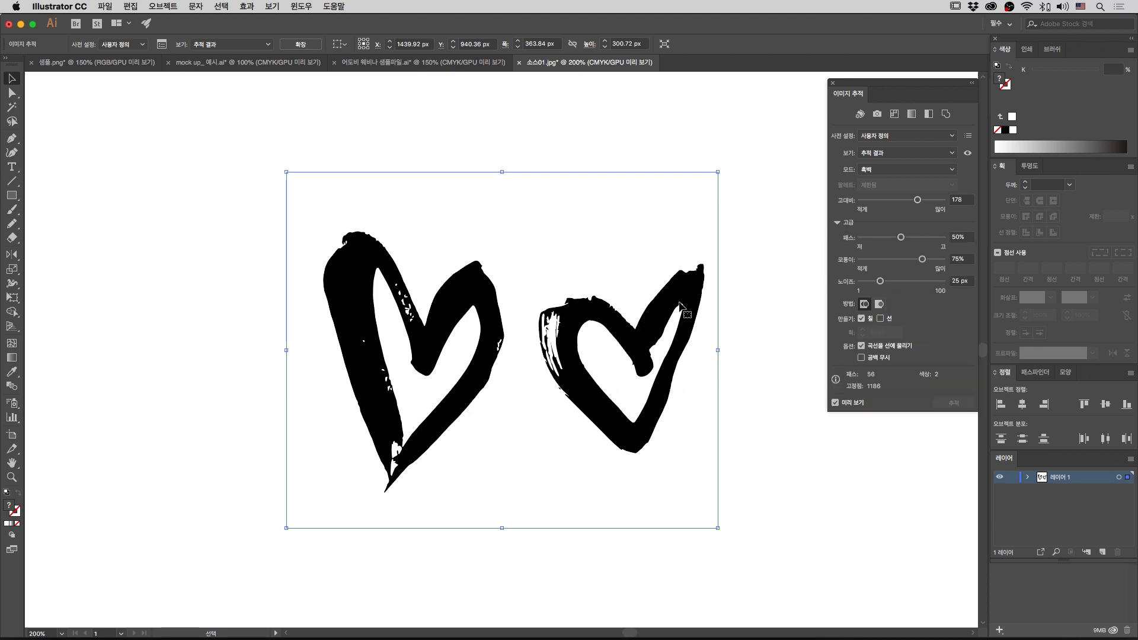
{"action": "left_click_drag", "start_coordinate": [920, 204], "coordinate": [932, 204]}
{"action": "left_click_drag", "start_coordinate": [928, 201], "coordinate": [937, 201]}
{"action": "left_click", "coordinate": [916, 238]}
{"action": "left_click_drag", "start_coordinate": [868, 282], "coordinate": [857, 283]}
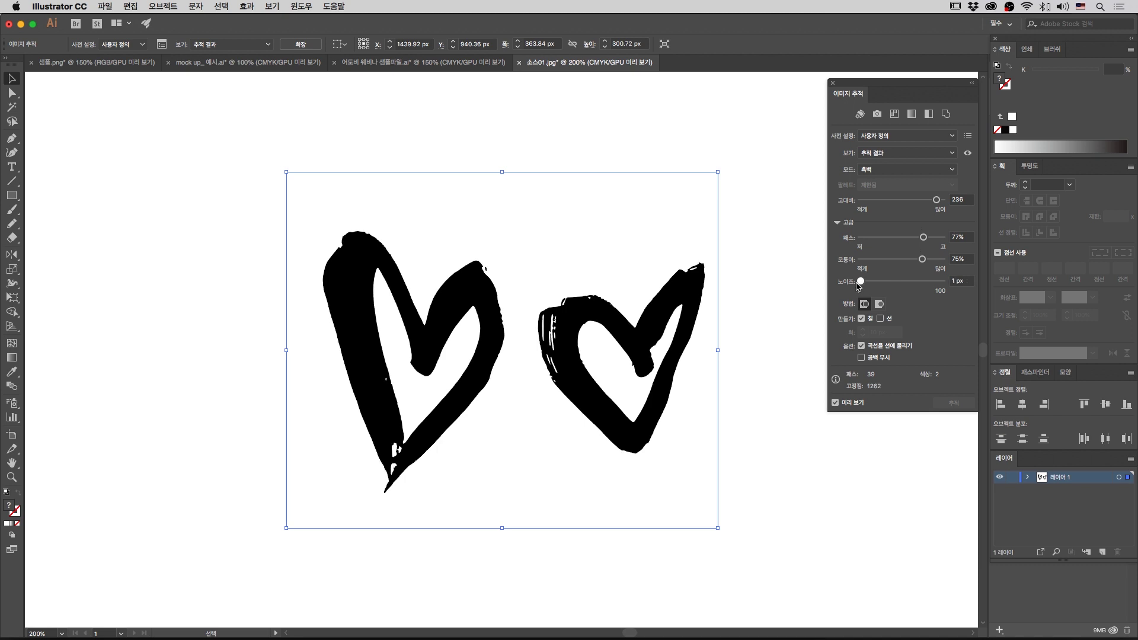
Step: Fine-tune the heart trace to a paths value of 81% and a threshold of 224
{"action": "left_click", "coordinate": [931, 239]}
{"action": "left_click_drag", "start_coordinate": [931, 238], "coordinate": [930, 238]}
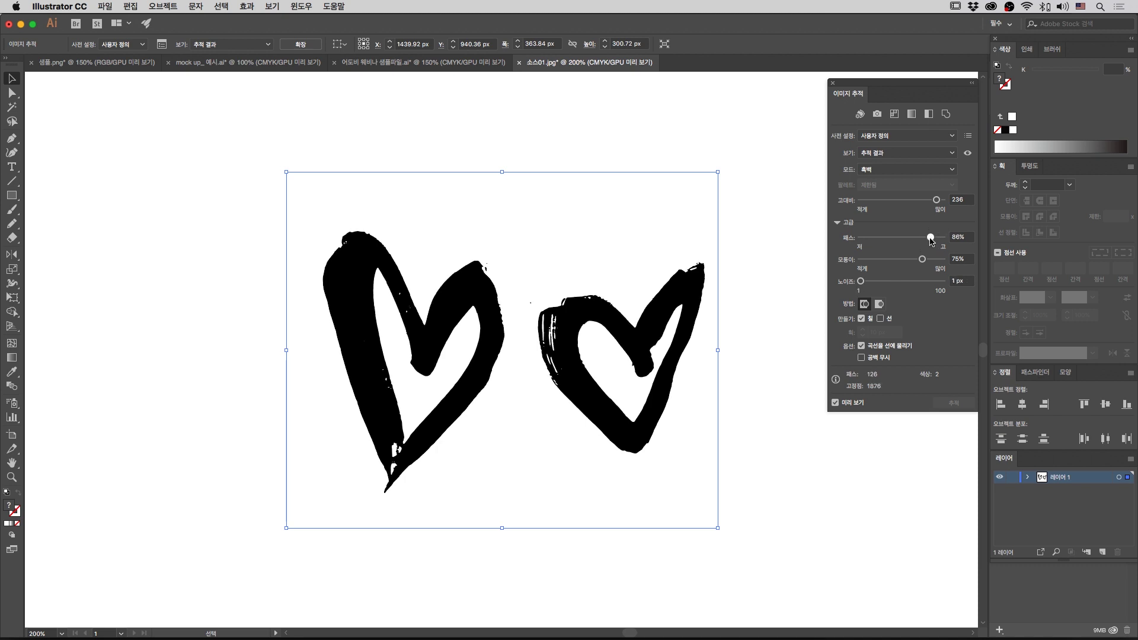
{"action": "left_click_drag", "start_coordinate": [936, 203], "coordinate": [935, 203]}
{"action": "left_click", "coordinate": [934, 200]}
{"action": "left_click", "coordinate": [929, 202]}
{"action": "left_click", "coordinate": [934, 202]}
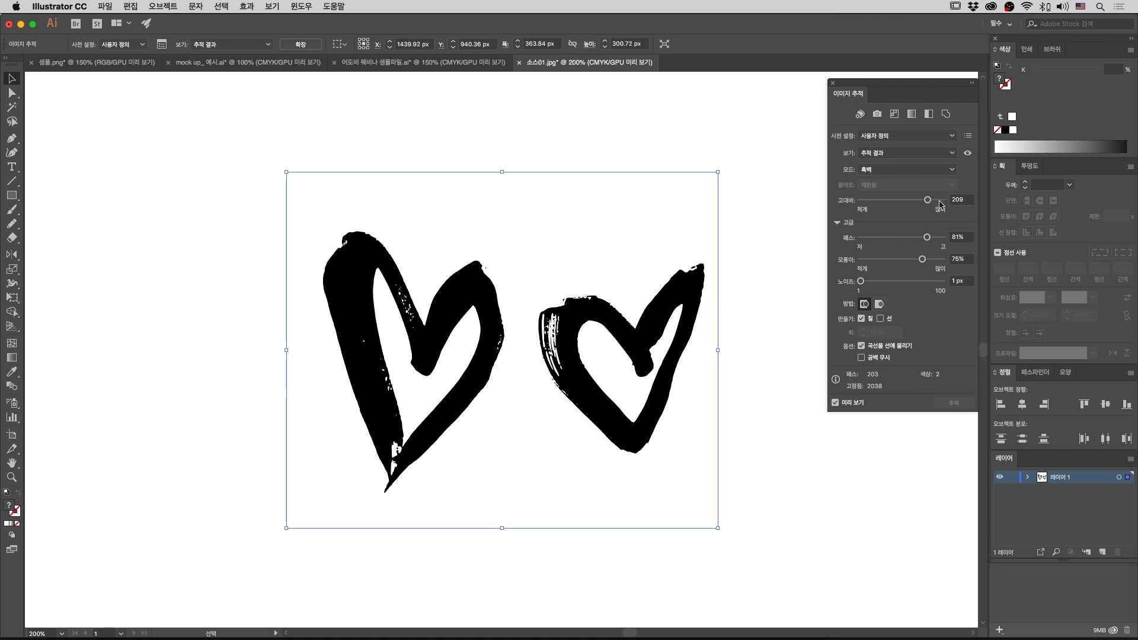
{"action": "left_click", "coordinate": [939, 202]}
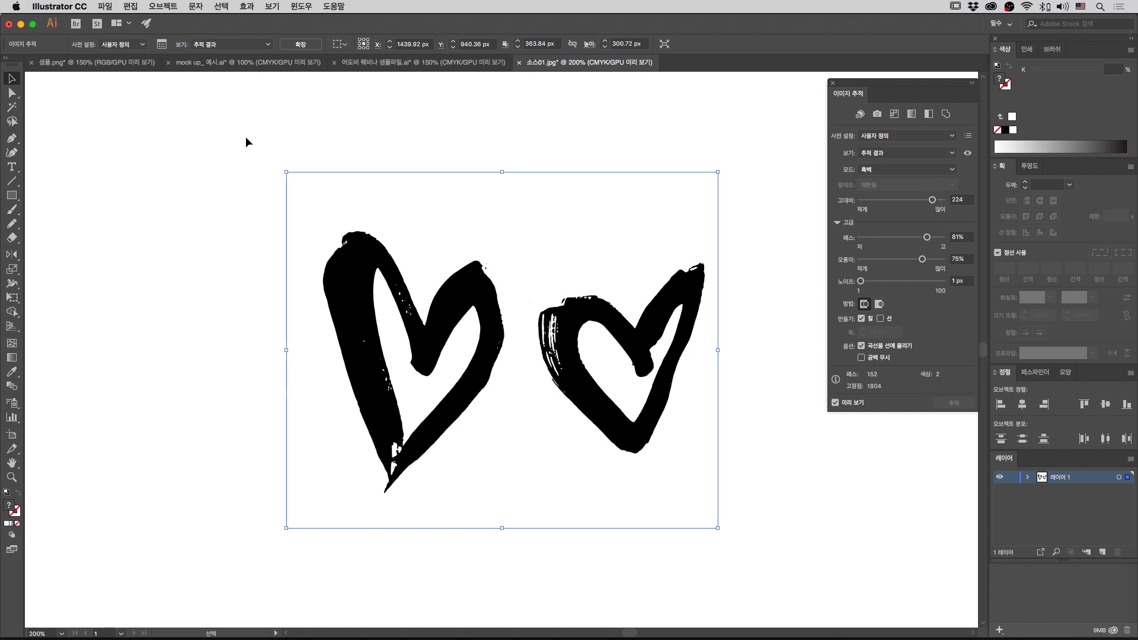
Step: Expand the traced hearts into editable vector paths and inspect their anchor points
{"action": "scroll", "coordinate": [279, 146], "scroll_direction": "left", "scroll_amount": 1}
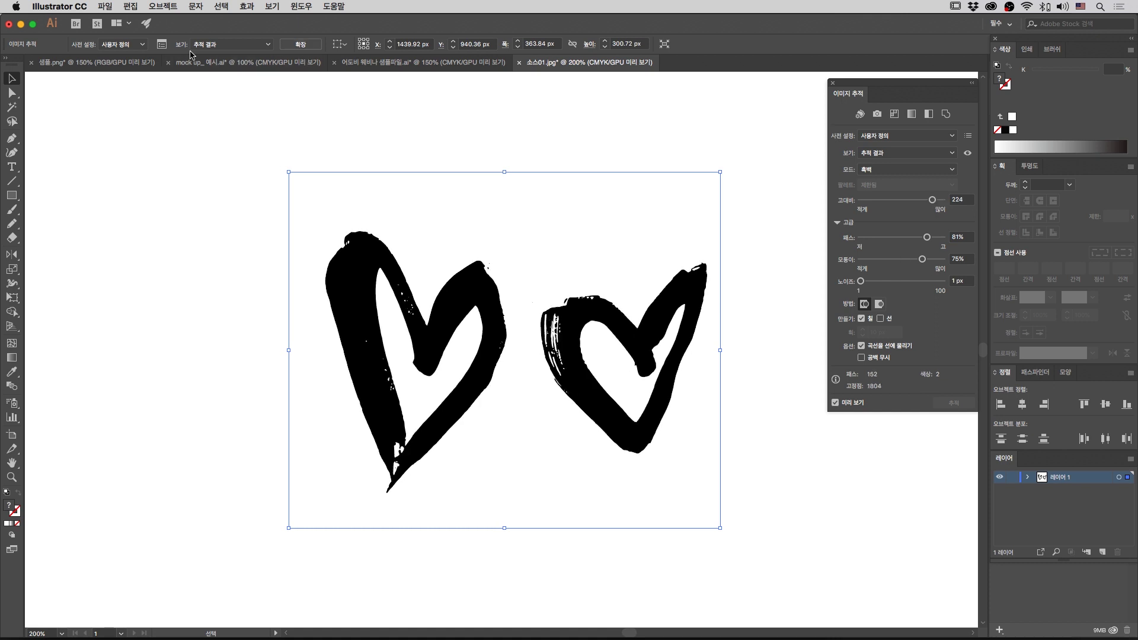
{"action": "left_click", "coordinate": [285, 46]}
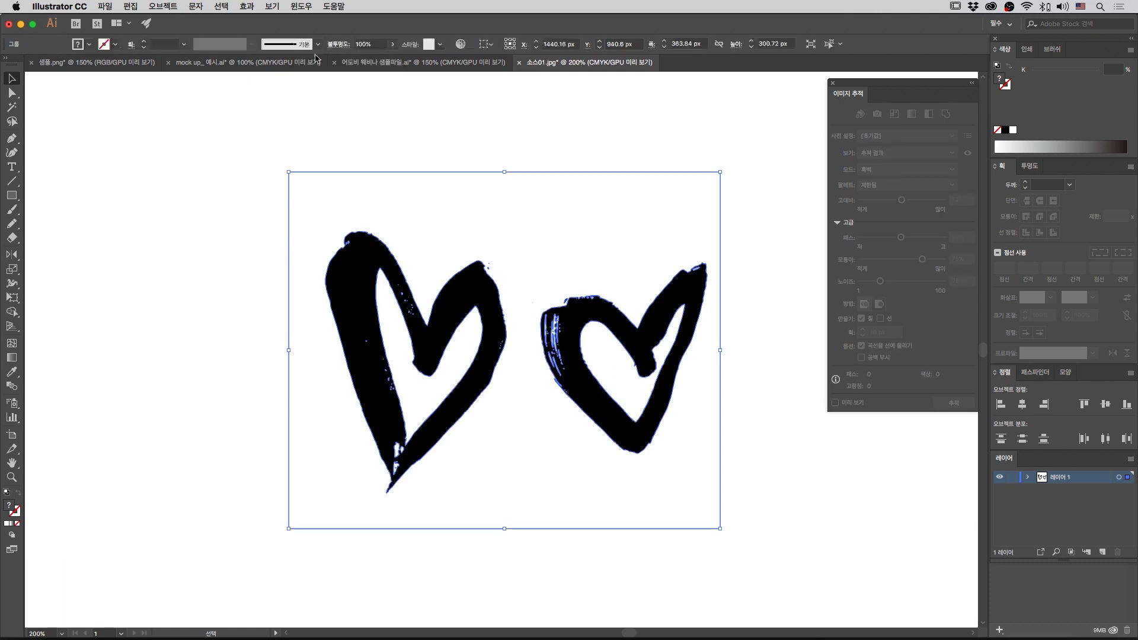
{"action": "key", "text": "super+equal"}
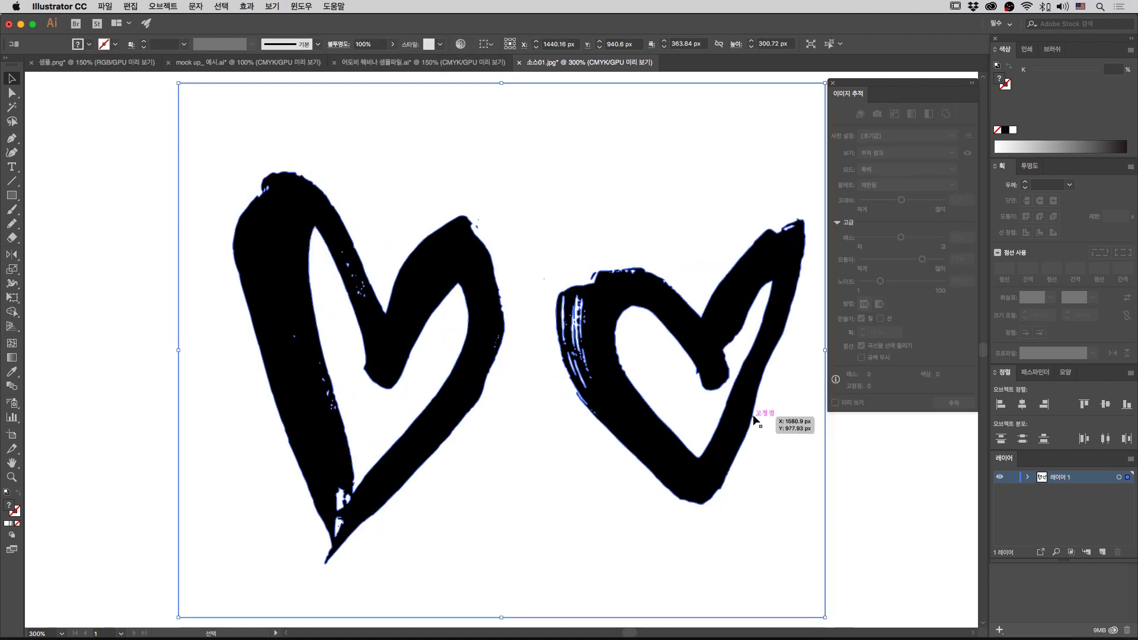
{"action": "key", "text": "a"}
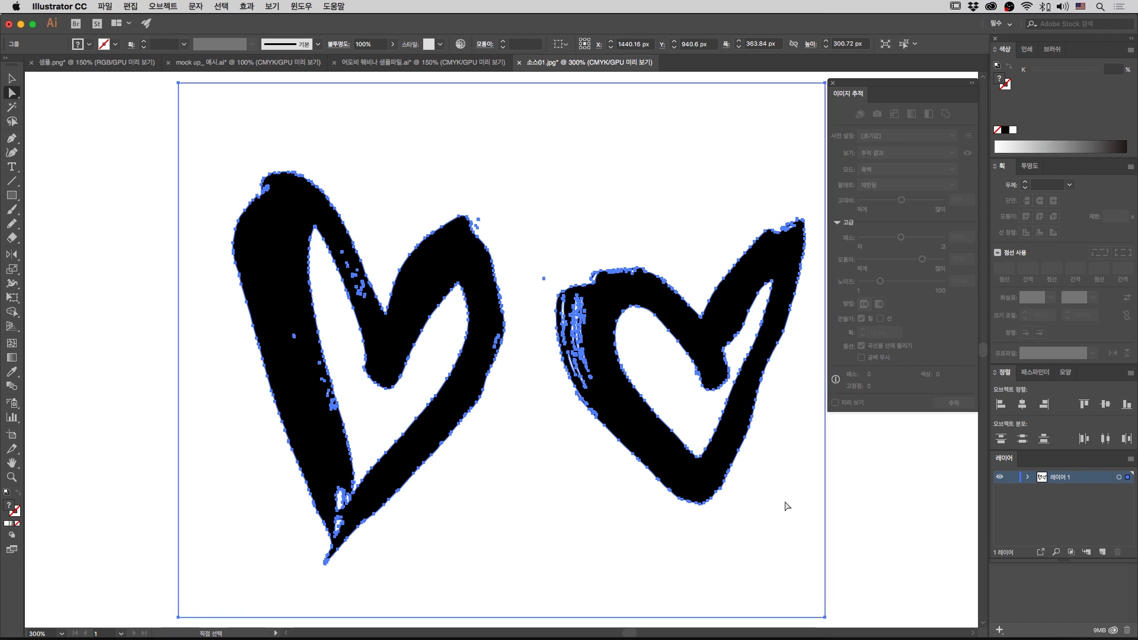
{"action": "left_click", "coordinate": [868, 515]}
{"action": "key", "text": "v"}
{"action": "left_click", "coordinate": [610, 389]}
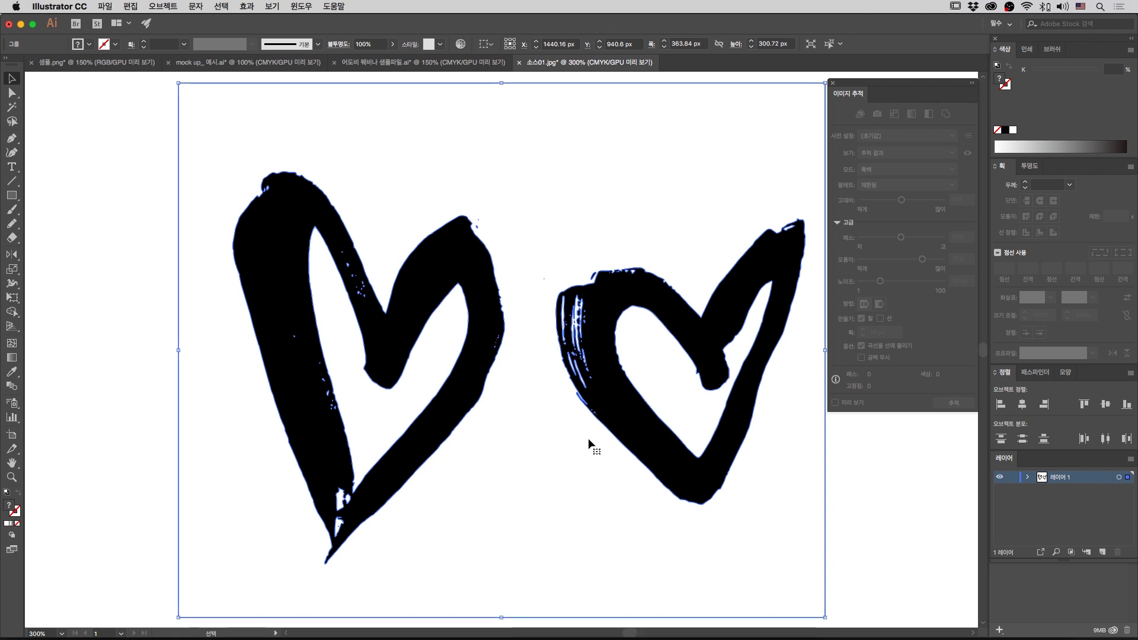
Step: Select all white areas of the expanded trace with the Magic Wand and delete them, leaving only the black hearts
{"action": "left_click", "coordinate": [69, 154]}
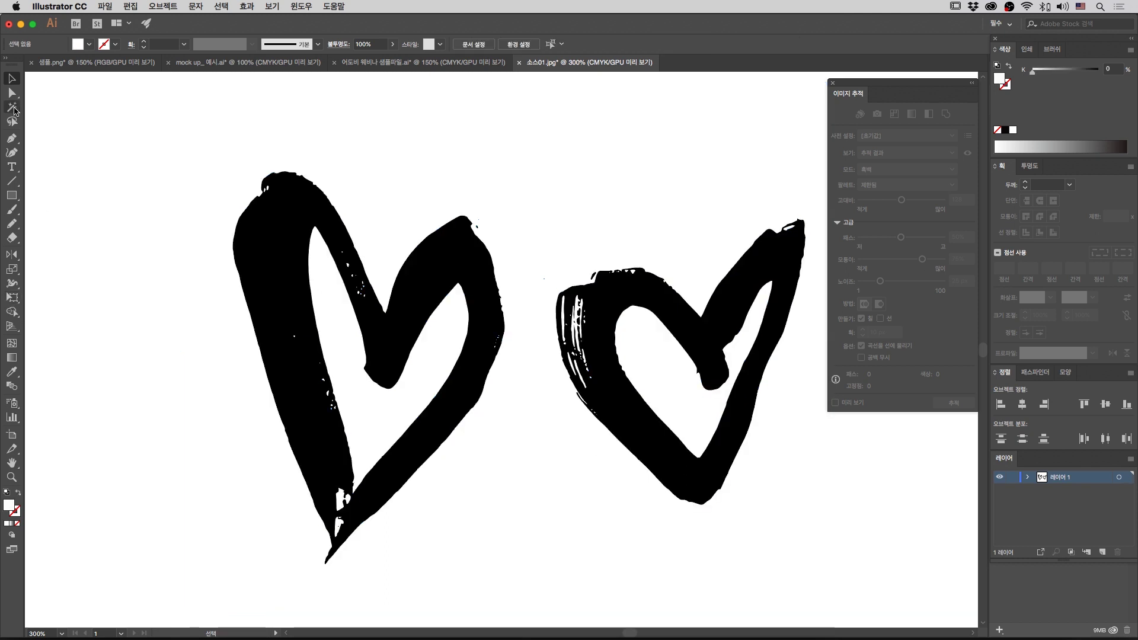
{"action": "left_click", "coordinate": [12, 107]}
{"action": "left_click", "coordinate": [227, 129]}
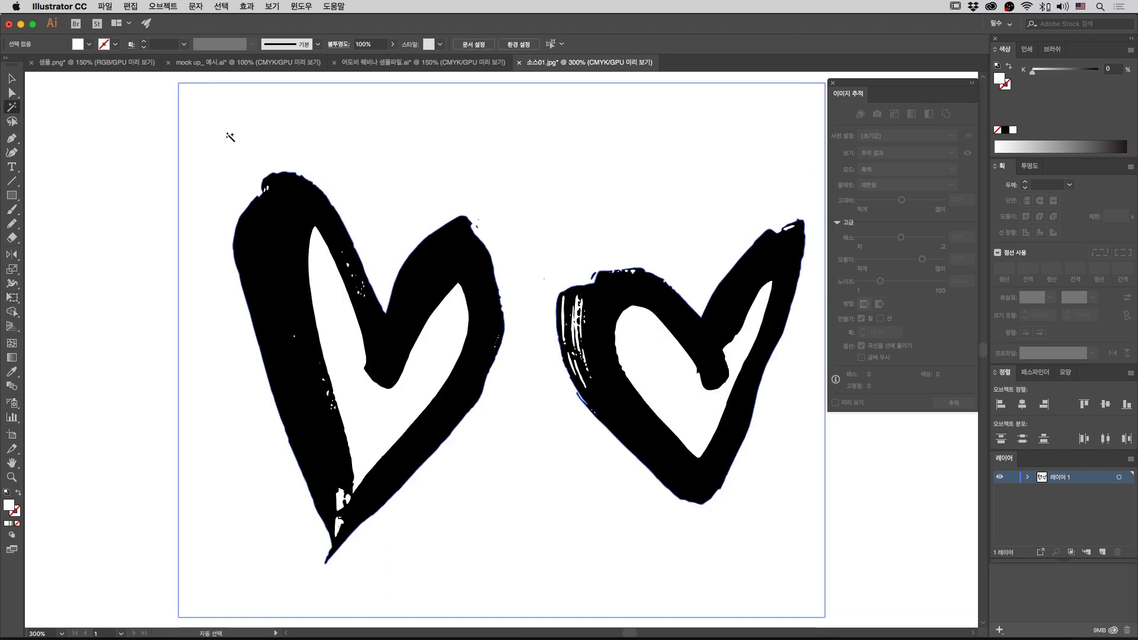
{"action": "left_click", "coordinate": [303, 153]}
{"action": "key", "text": "v"}
{"action": "left_click", "coordinate": [604, 311]}
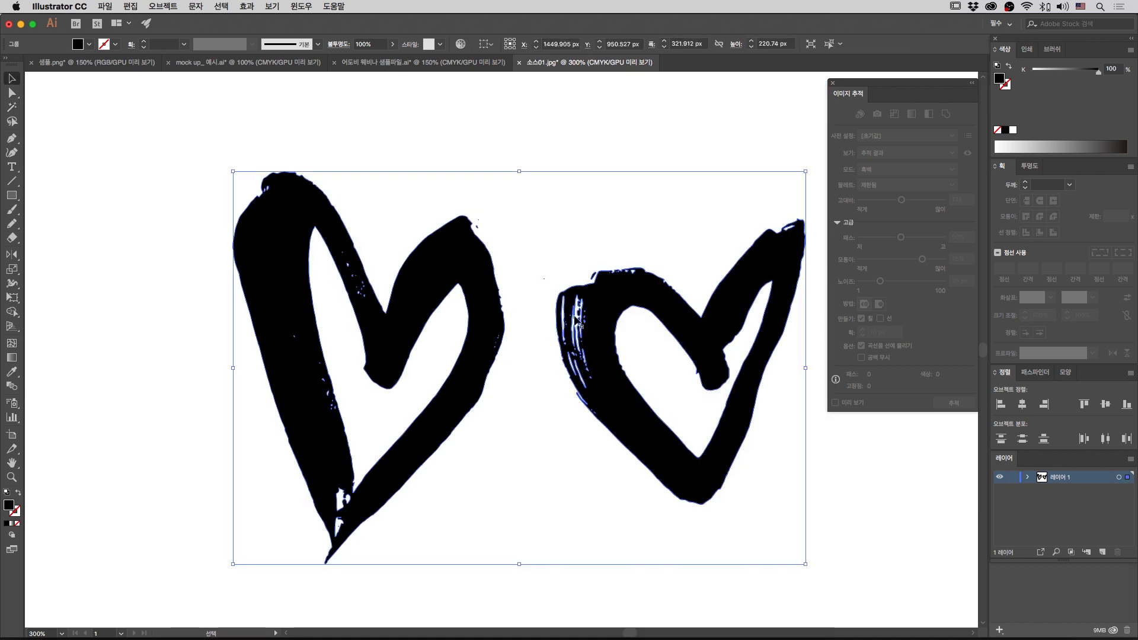
{"action": "left_click", "coordinate": [198, 193]}
{"action": "left_click", "coordinate": [261, 223]}
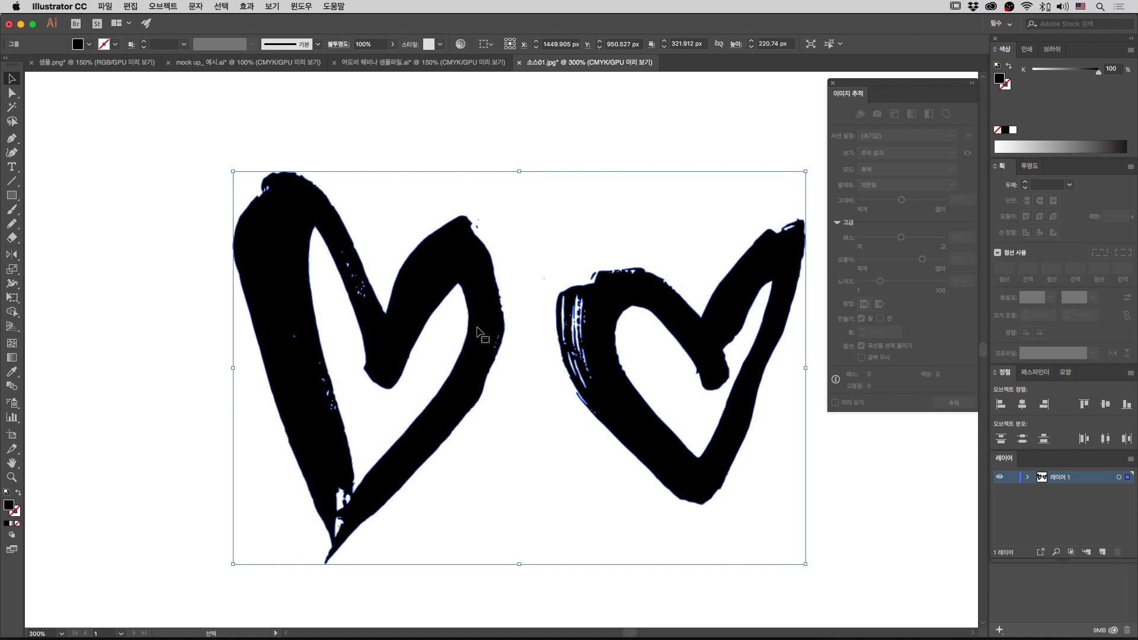
Step: Ungroup the heart artwork and regroup the small heart and the large heart as two separate groups
{"action": "right_click", "coordinate": [599, 354]}
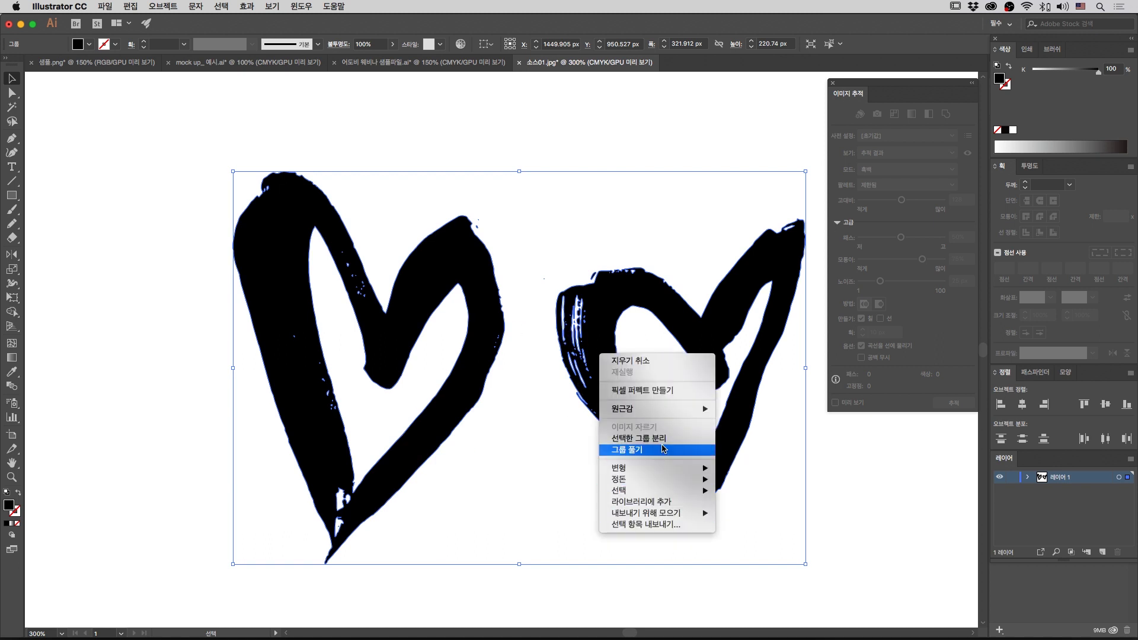
{"action": "left_click", "coordinate": [662, 450]}
{"action": "left_click", "coordinate": [562, 218]}
{"action": "left_click_drag", "start_coordinate": [565, 175], "coordinate": [804, 562]}
{"action": "right_click", "coordinate": [728, 330]}
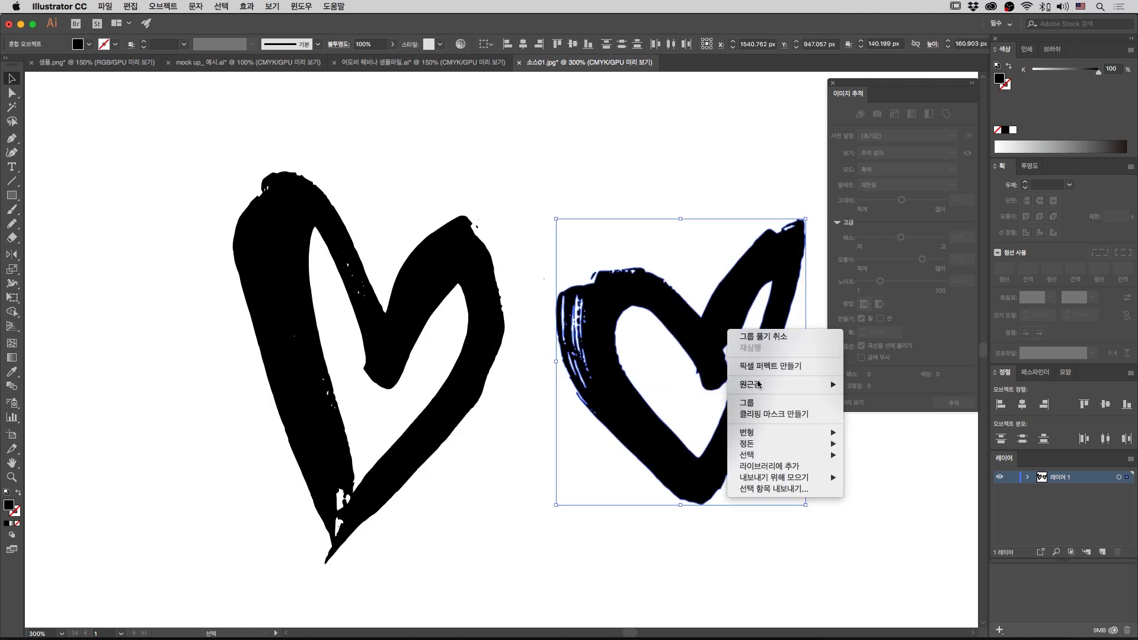
{"action": "left_click", "coordinate": [757, 404]}
{"action": "left_click_drag", "start_coordinate": [208, 137], "coordinate": [515, 552]}
{"action": "right_click", "coordinate": [460, 241]}
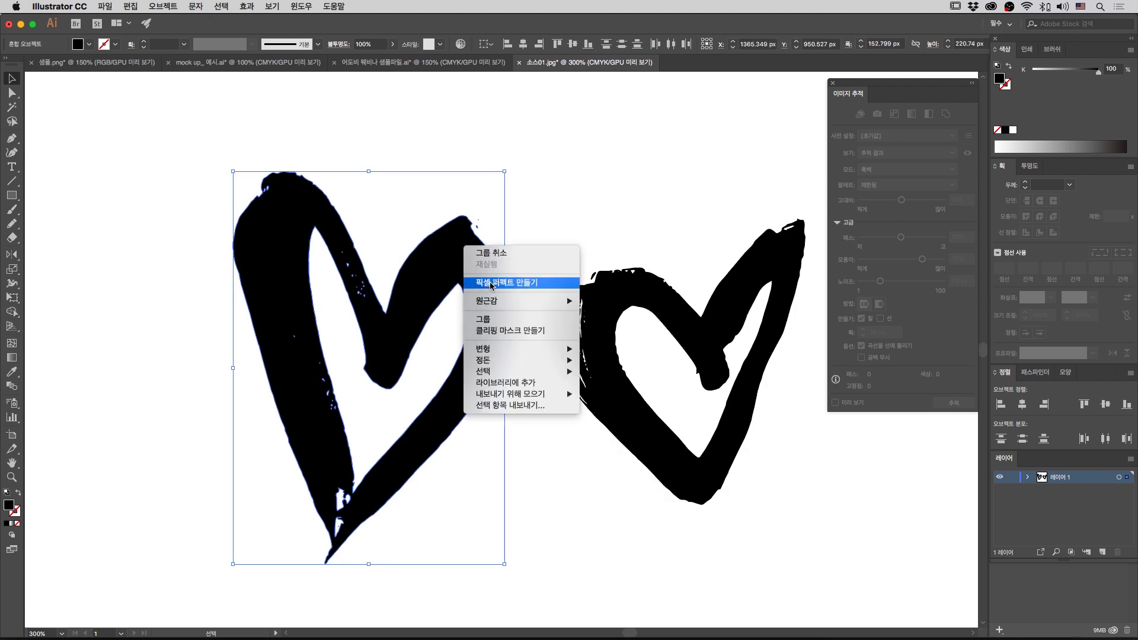
{"action": "left_click", "coordinate": [486, 317]}
Step: Copy both heart groups and paste them into the 어도비 웨비나 샘플파일.ai document
{"action": "left_click", "coordinate": [447, 184]}
{"action": "left_click", "coordinate": [455, 255]}
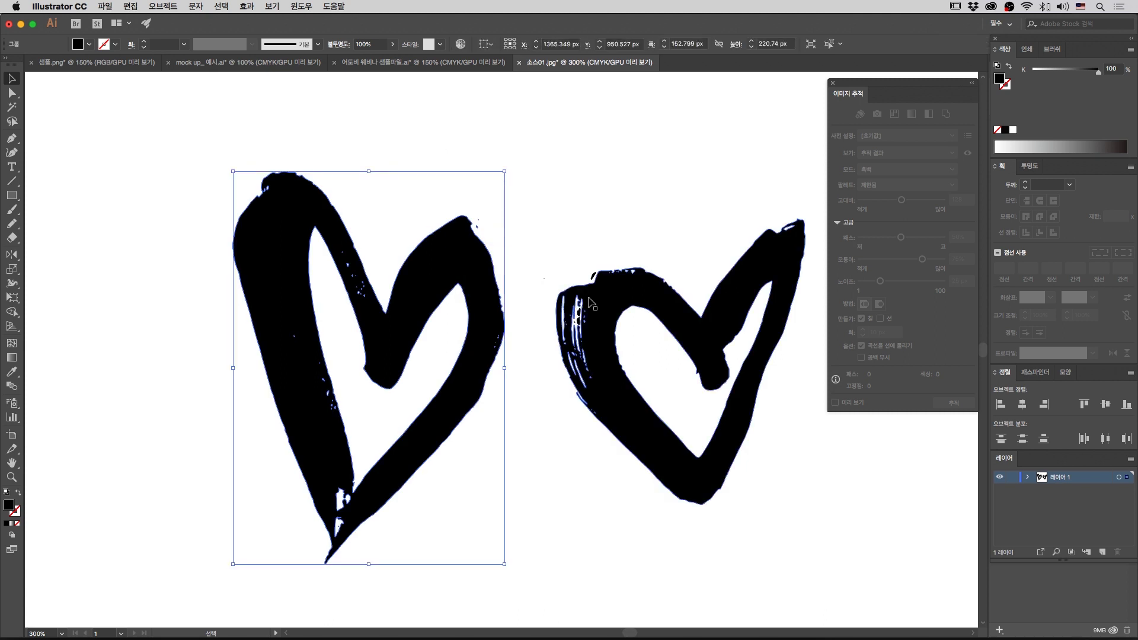
{"action": "left_click", "coordinate": [634, 310], "text": "shift"}
{"action": "key", "text": "a"}
{"action": "key", "text": "v"}
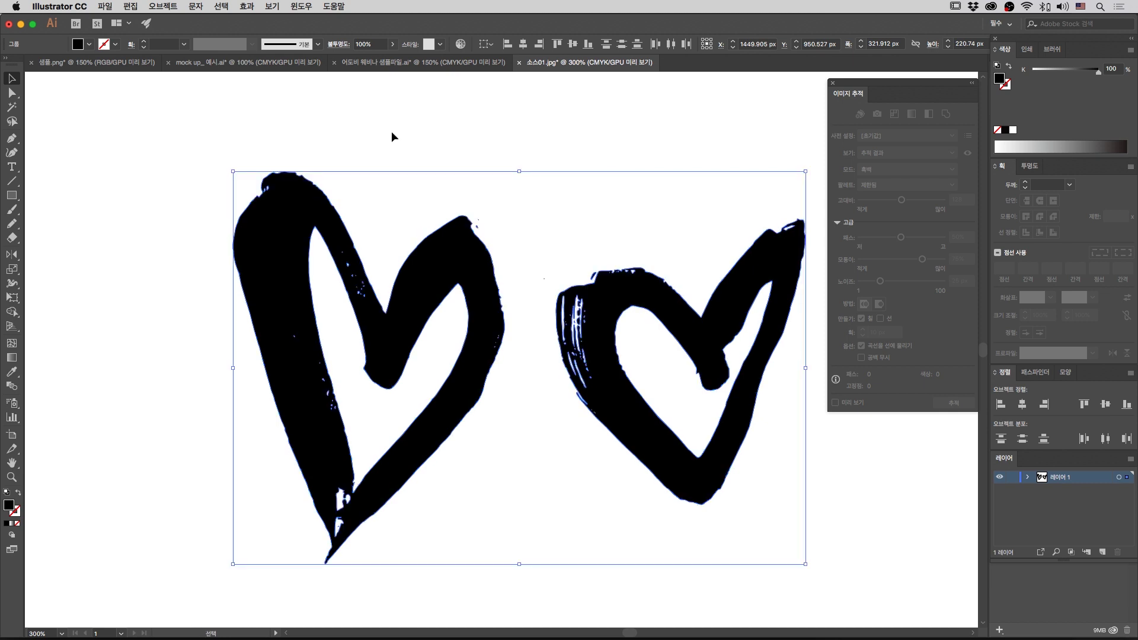
{"action": "left_click", "coordinate": [362, 63]}
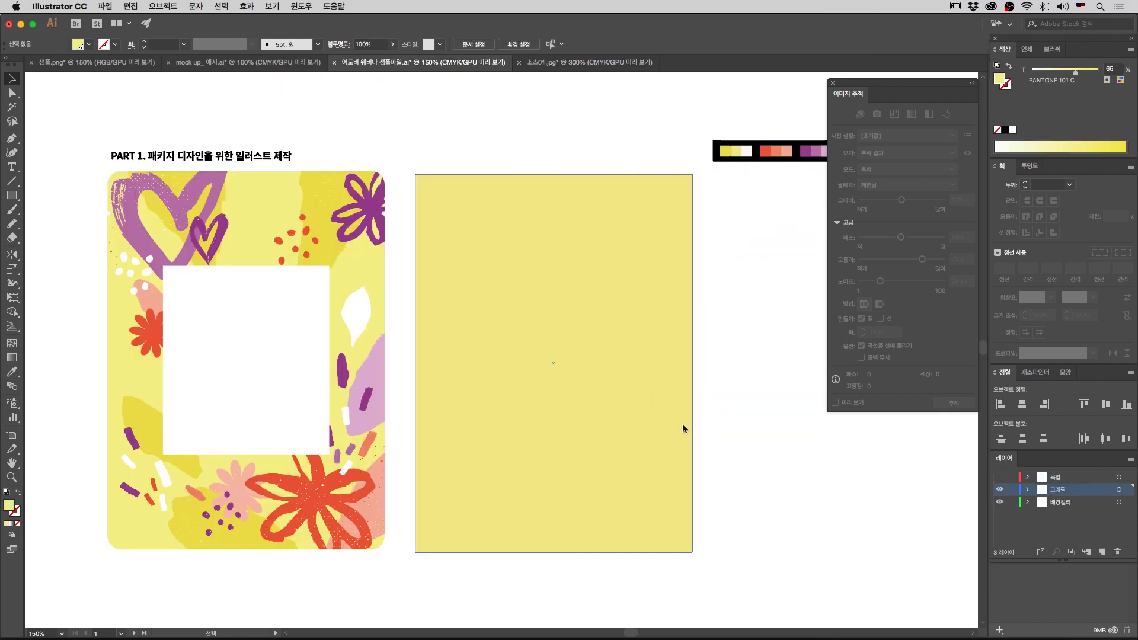
{"action": "key", "text": "super+v"}
{"action": "left_click", "coordinate": [773, 452]}
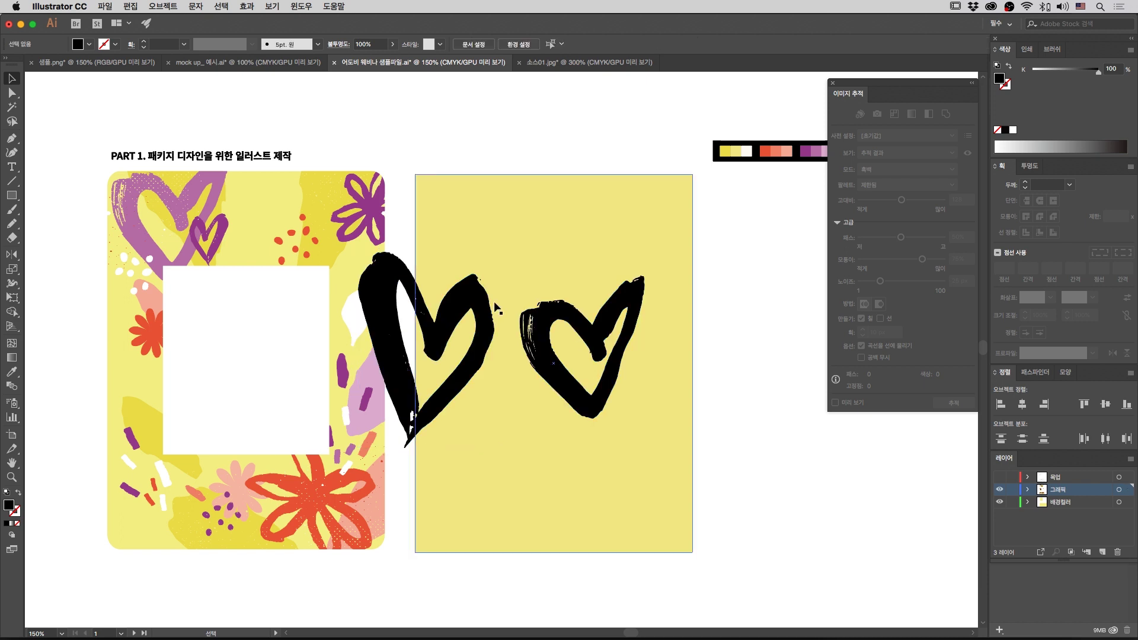
Step: Move the large heart to the yellow rectangle's upper-left corner and overlap its lower right side with the small heart
{"action": "left_click_drag", "start_coordinate": [483, 305], "coordinate": [526, 228]}
{"action": "left_click_drag", "start_coordinate": [560, 314], "coordinate": [537, 272]}
{"action": "left_click", "coordinate": [729, 374]}
{"action": "left_click_drag", "start_coordinate": [558, 366], "coordinate": [557, 387]}
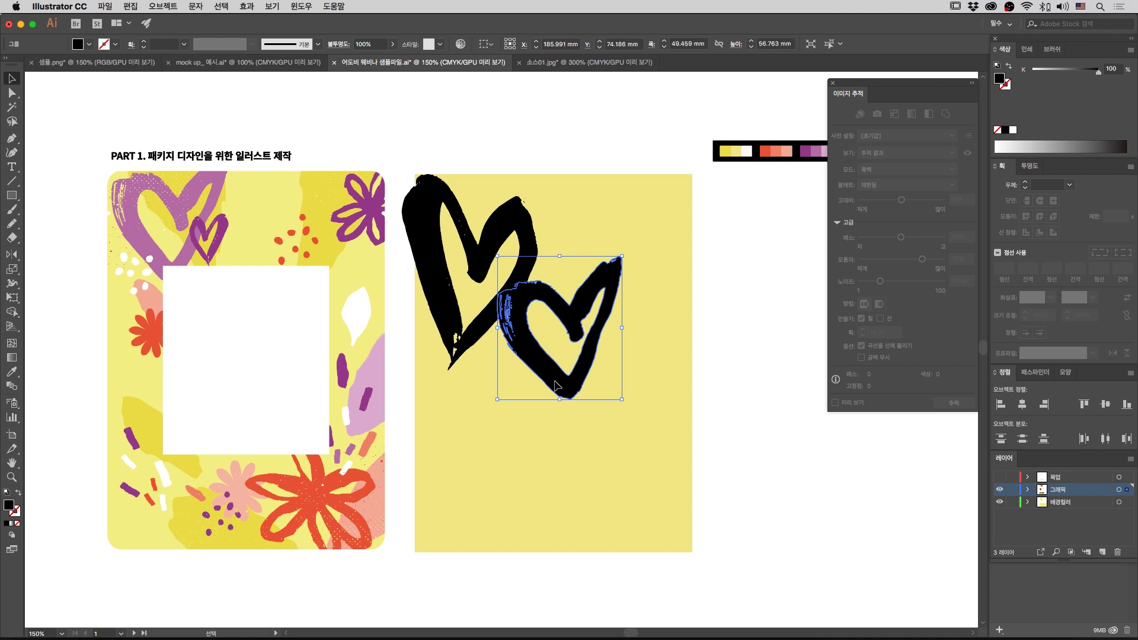
{"action": "left_click_drag", "start_coordinate": [555, 383], "coordinate": [535, 380]}
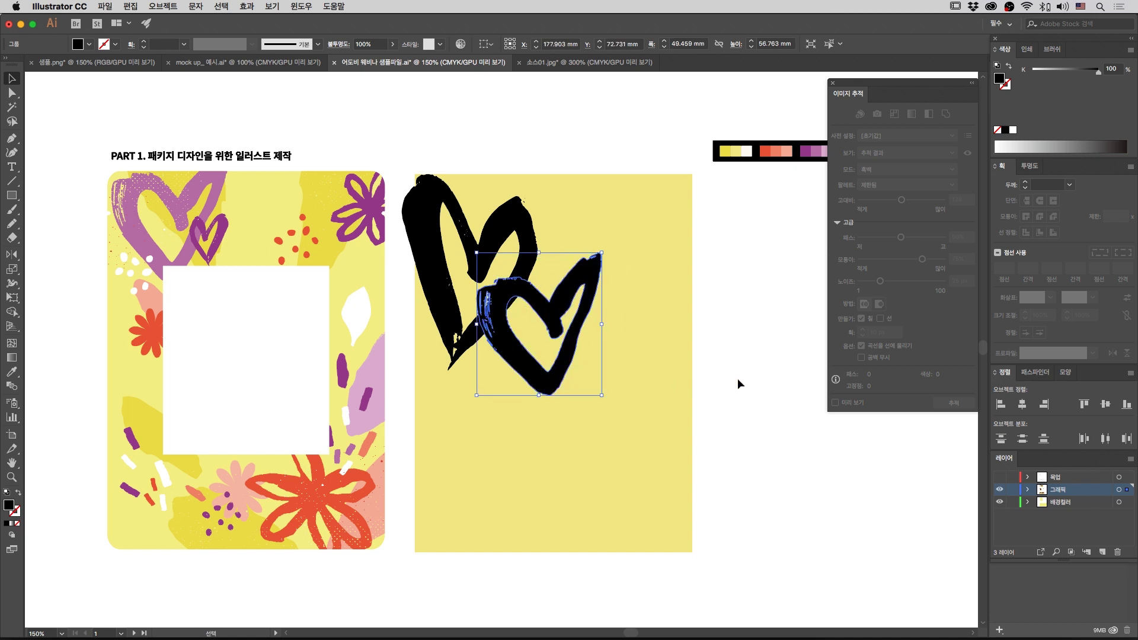
{"action": "left_click", "coordinate": [737, 378]}
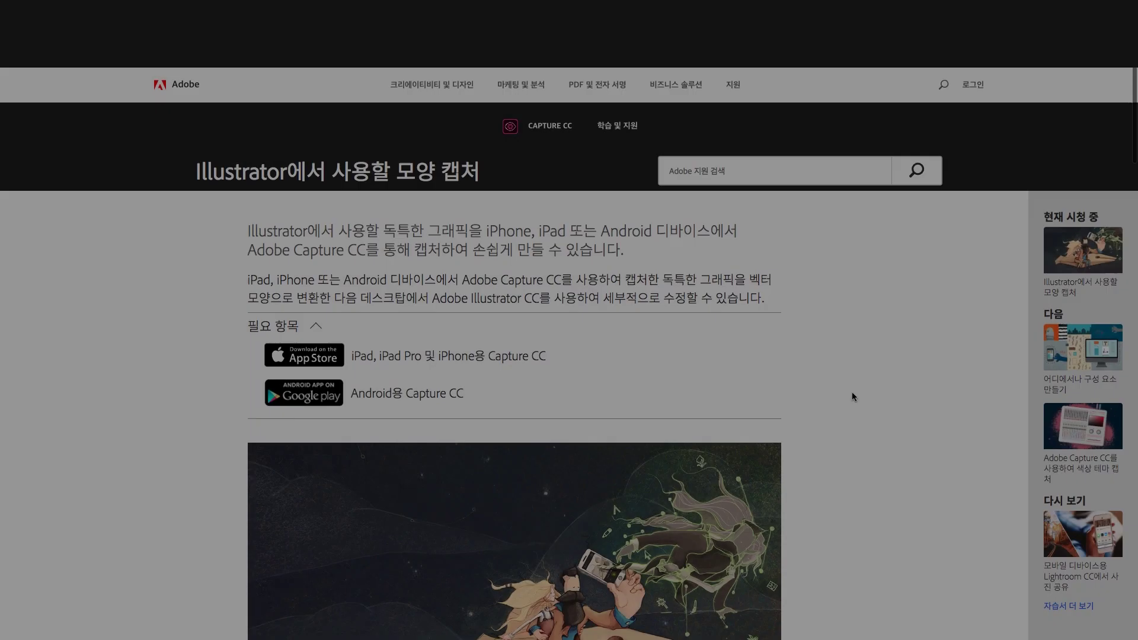
Step: Read the Adobe web tutorial on capturing shapes for Illustrator with Capture CC, down to its 모양 캡처 section
{"action": "scroll", "coordinate": [852, 393], "scroll_direction": "down", "scroll_amount": 1}
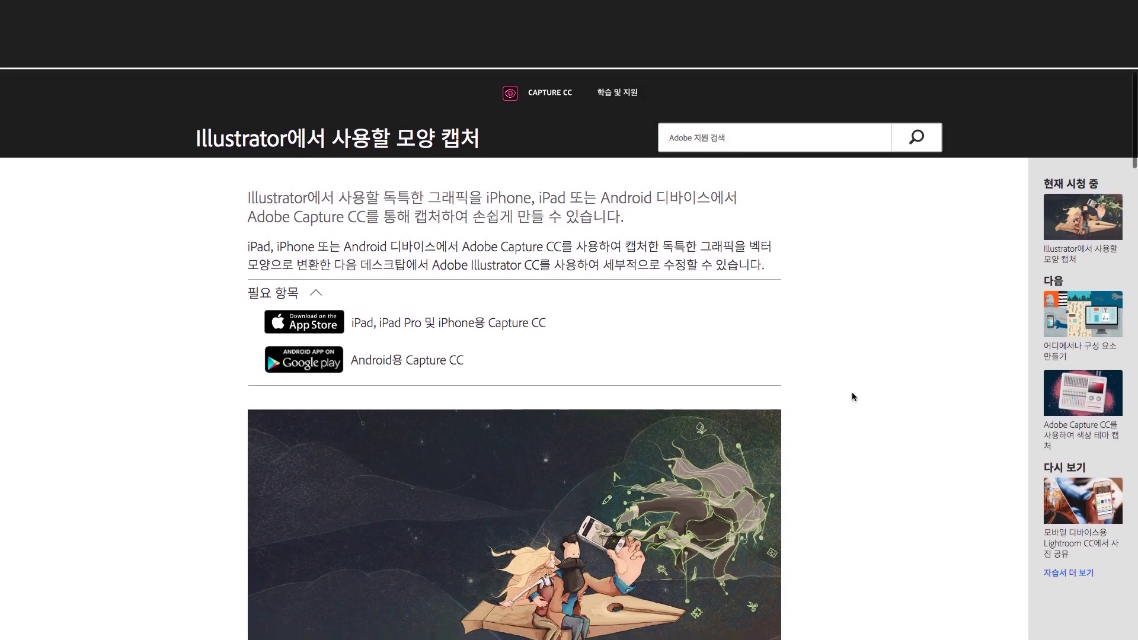
{"action": "scroll", "coordinate": [852, 394], "scroll_direction": "down", "scroll_amount": 1}
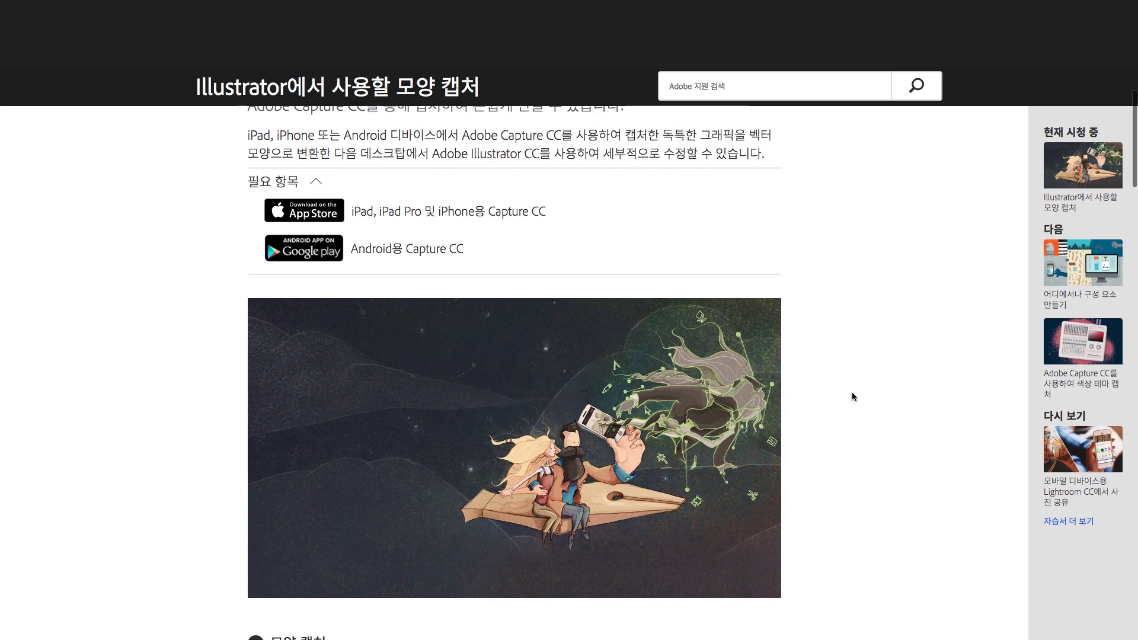
{"action": "scroll", "coordinate": [852, 413], "scroll_direction": "down", "scroll_amount": 1}
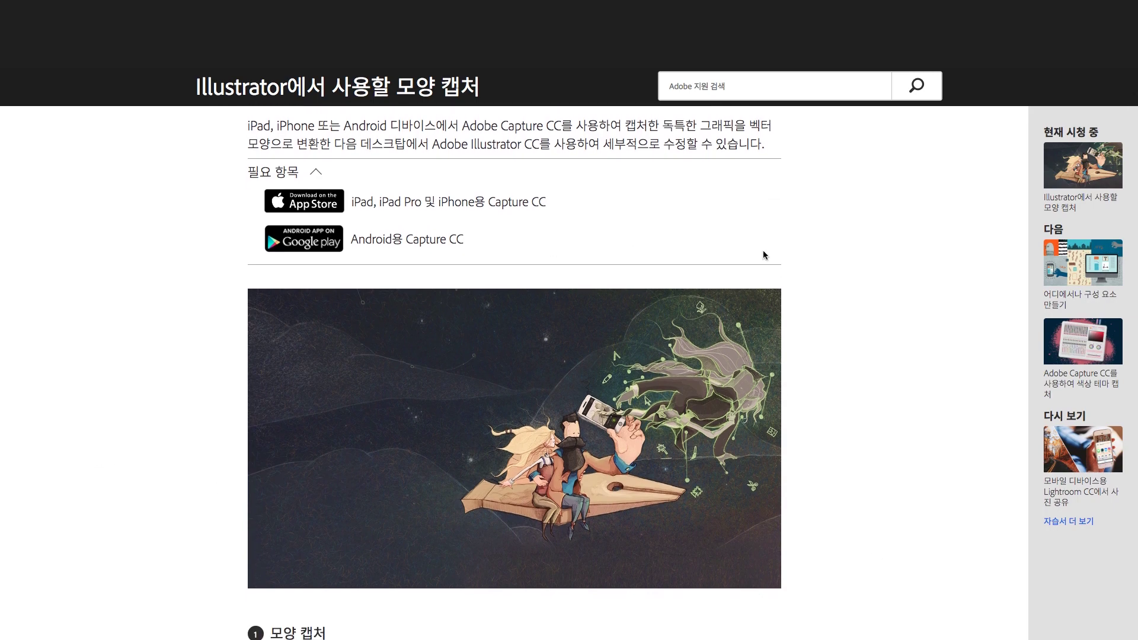
{"action": "scroll", "coordinate": [827, 372], "scroll_direction": "down", "scroll_amount": 4}
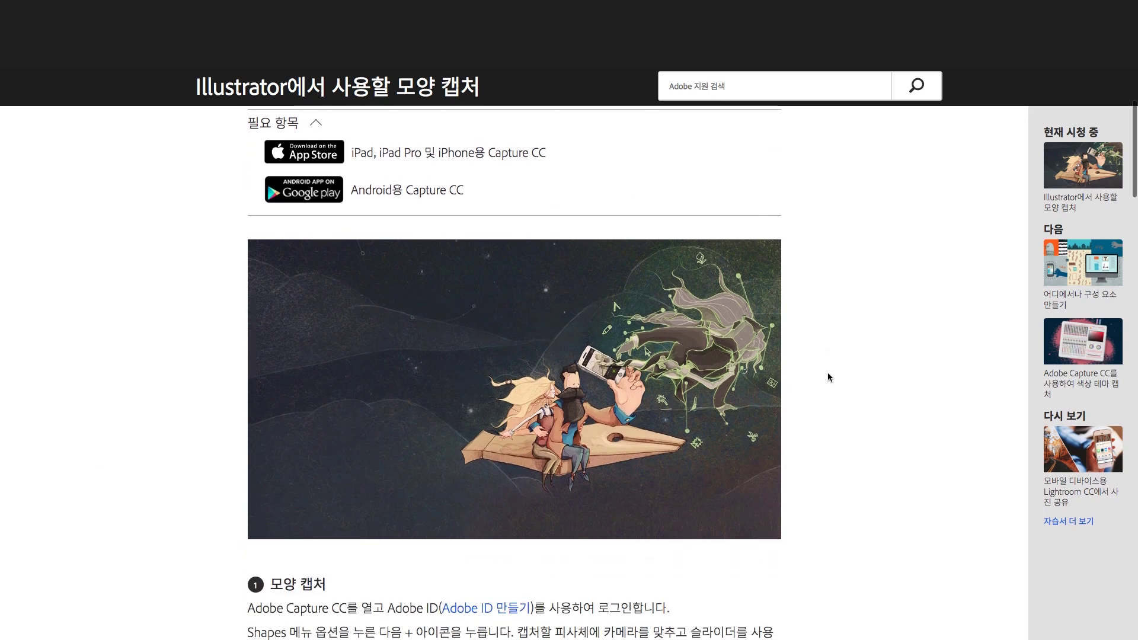
{"action": "scroll", "coordinate": [819, 382], "scroll_direction": "down", "scroll_amount": 10}
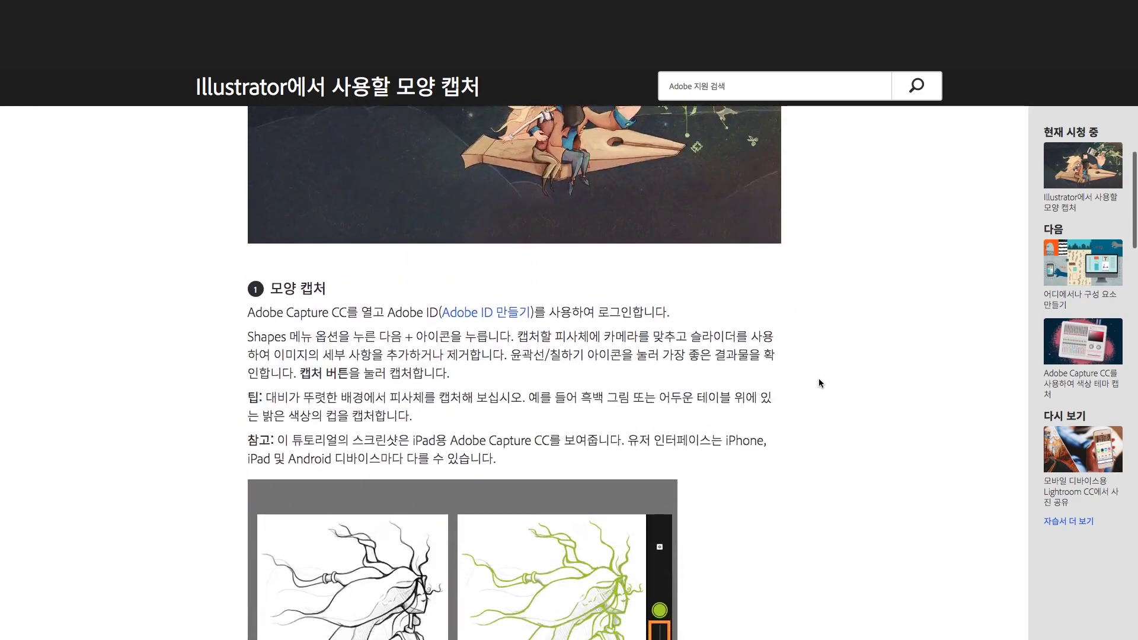
Step: Read the tutorial's sections on refining and saving the captured shape and opening Creative Cloud Libraries in Illustrator
{"action": "scroll", "coordinate": [820, 379], "scroll_direction": "down", "scroll_amount": 13}
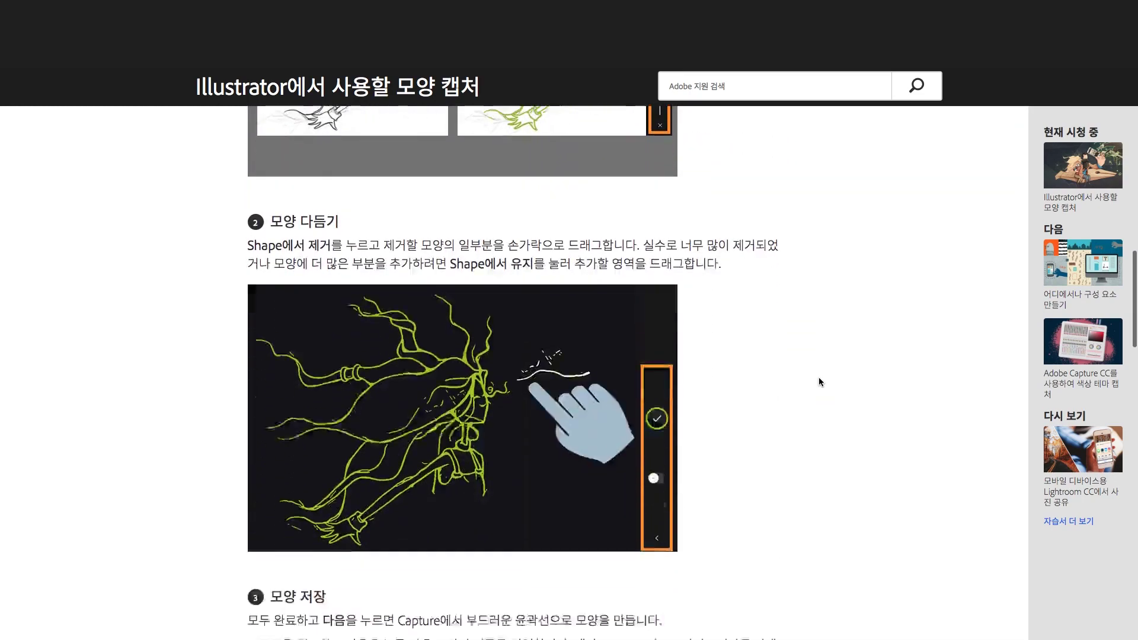
{"action": "scroll", "coordinate": [820, 379], "scroll_direction": "down", "scroll_amount": 5}
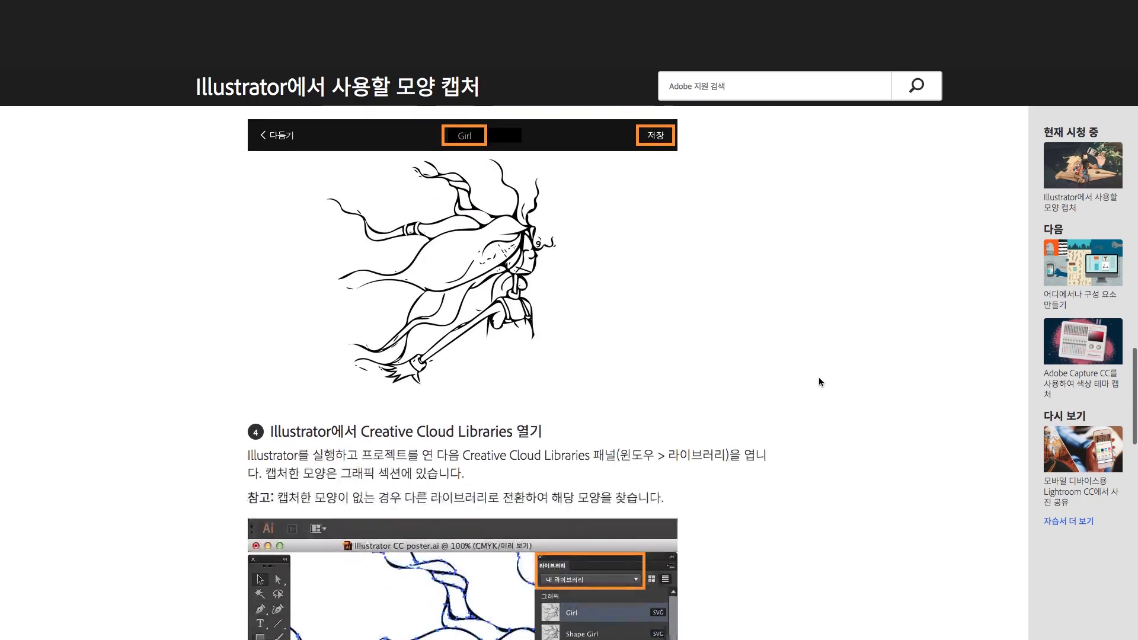
{"action": "scroll", "coordinate": [819, 382], "scroll_direction": "down", "scroll_amount": 2}
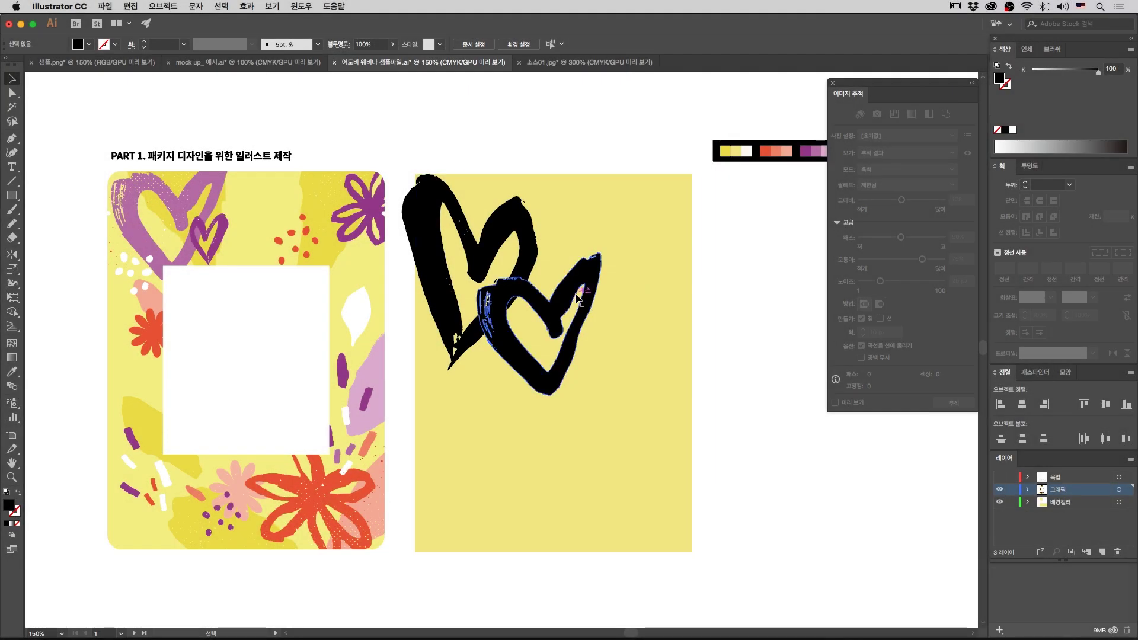
Step: Move the large heart aside, place the small heart at the yellow rectangle's upper-left corner and rotate it slightly
{"action": "left_click_drag", "start_coordinate": [589, 285], "coordinate": [640, 250]}
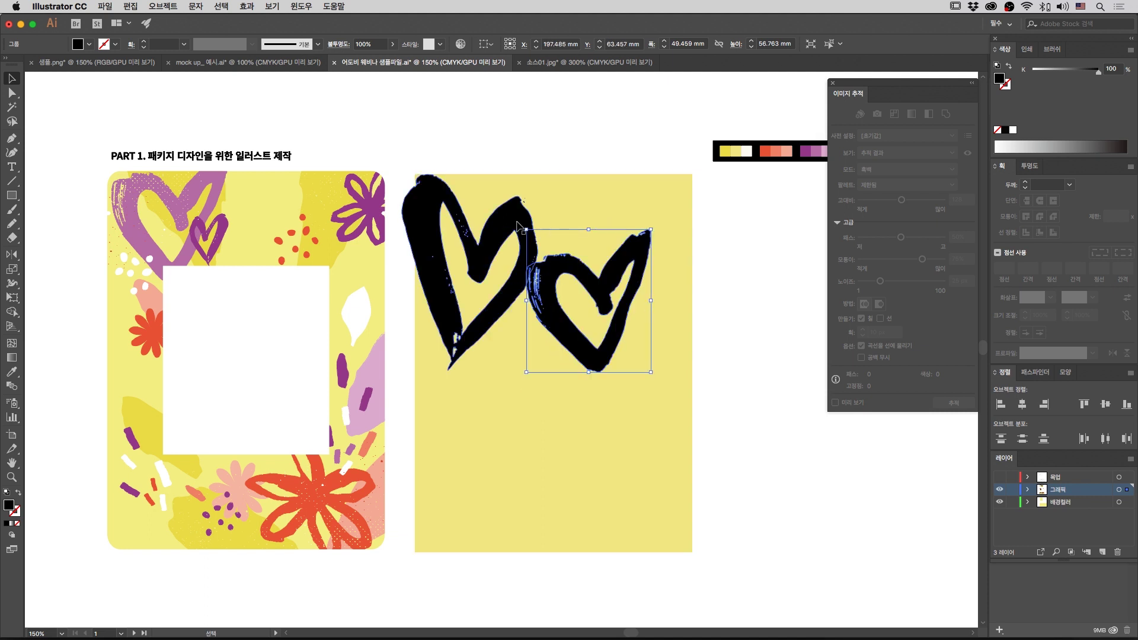
{"action": "left_click_drag", "start_coordinate": [506, 224], "coordinate": [634, 167]}
{"action": "left_click_drag", "start_coordinate": [559, 322], "coordinate": [486, 319]}
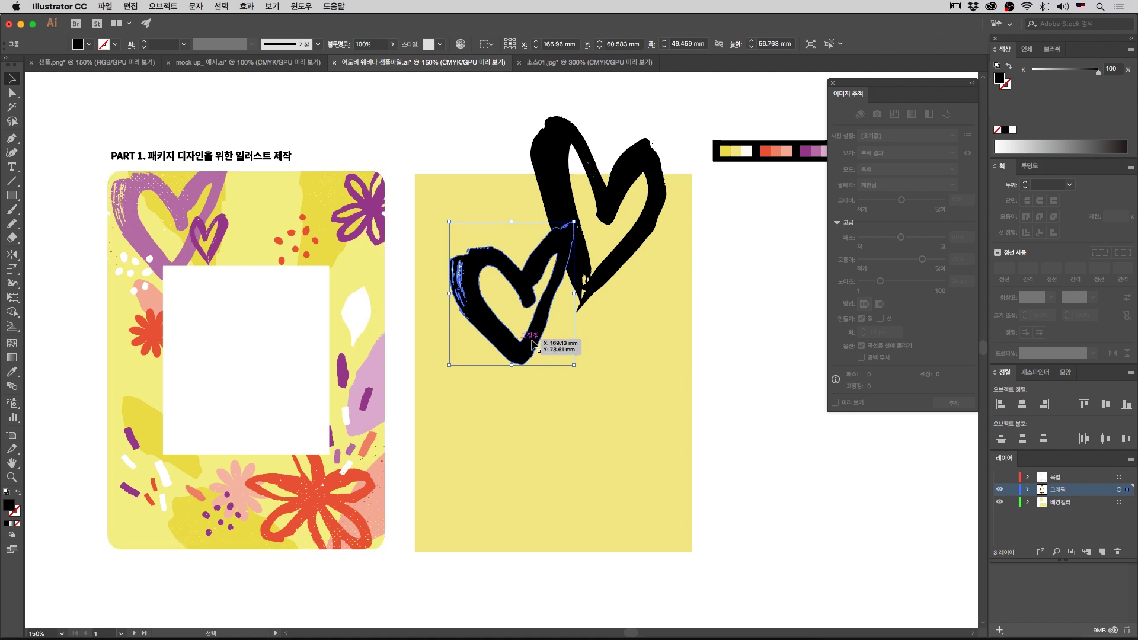
{"action": "key", "text": "space"}
{"action": "left_click_drag", "start_coordinate": [698, 259], "coordinate": [642, 286]}
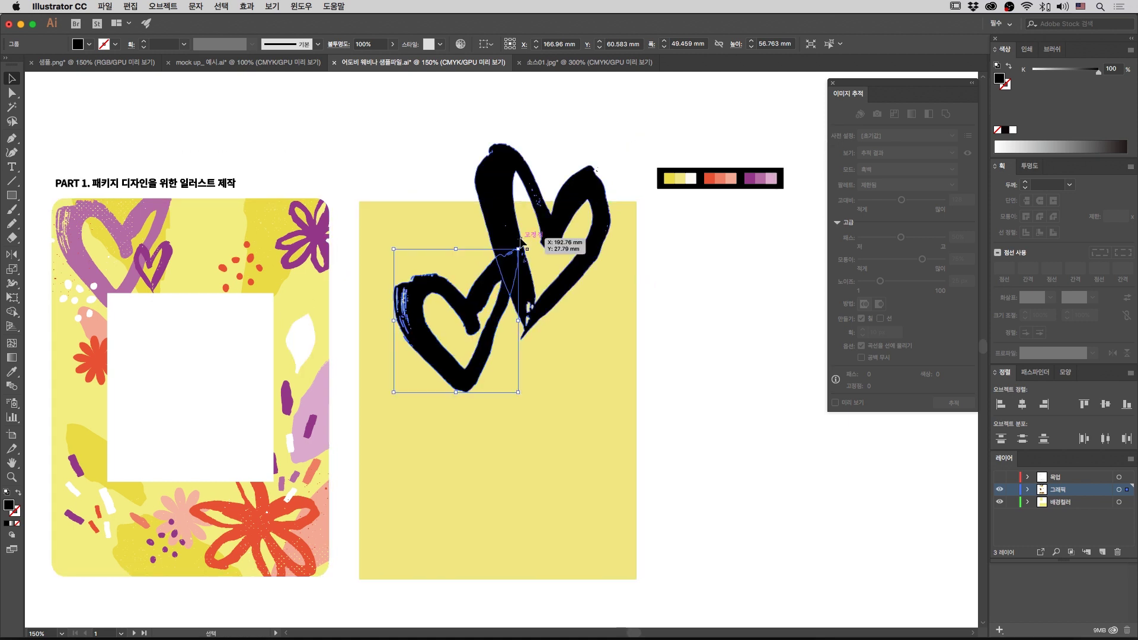
{"action": "left_click_drag", "start_coordinate": [520, 250], "coordinate": [528, 254]}
{"action": "left_click_drag", "start_coordinate": [486, 289], "coordinate": [463, 227]}
{"action": "left_click_drag", "start_coordinate": [503, 193], "coordinate": [454, 142]}
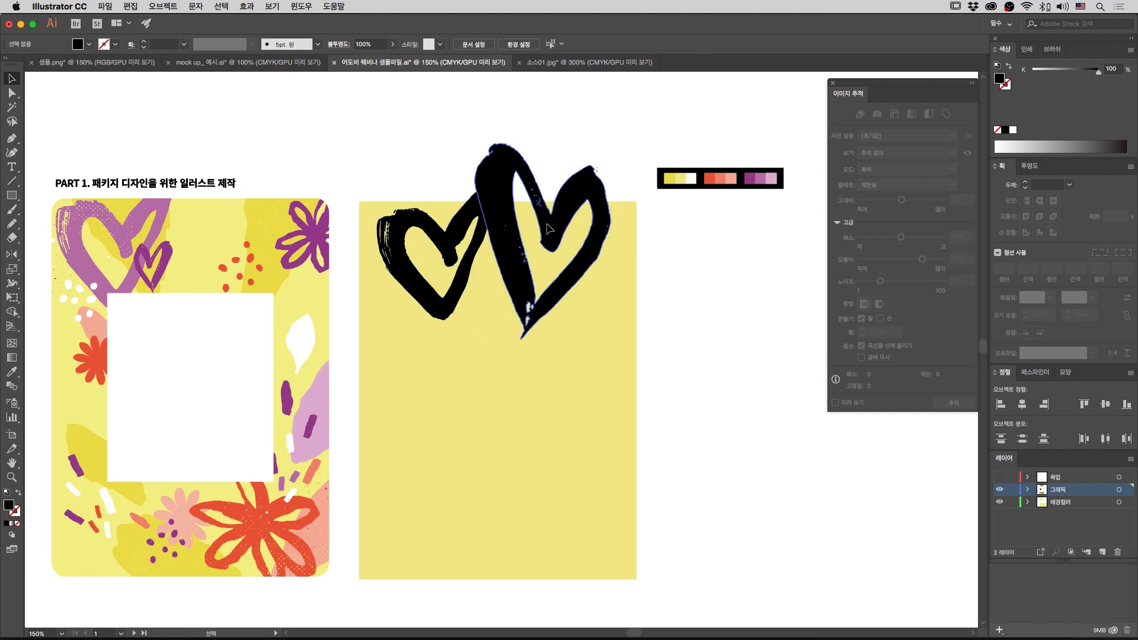
Step: Move the other heart down into the yellow rectangle and mirror it left to right
{"action": "left_click_drag", "start_coordinate": [549, 220], "coordinate": [548, 300]}
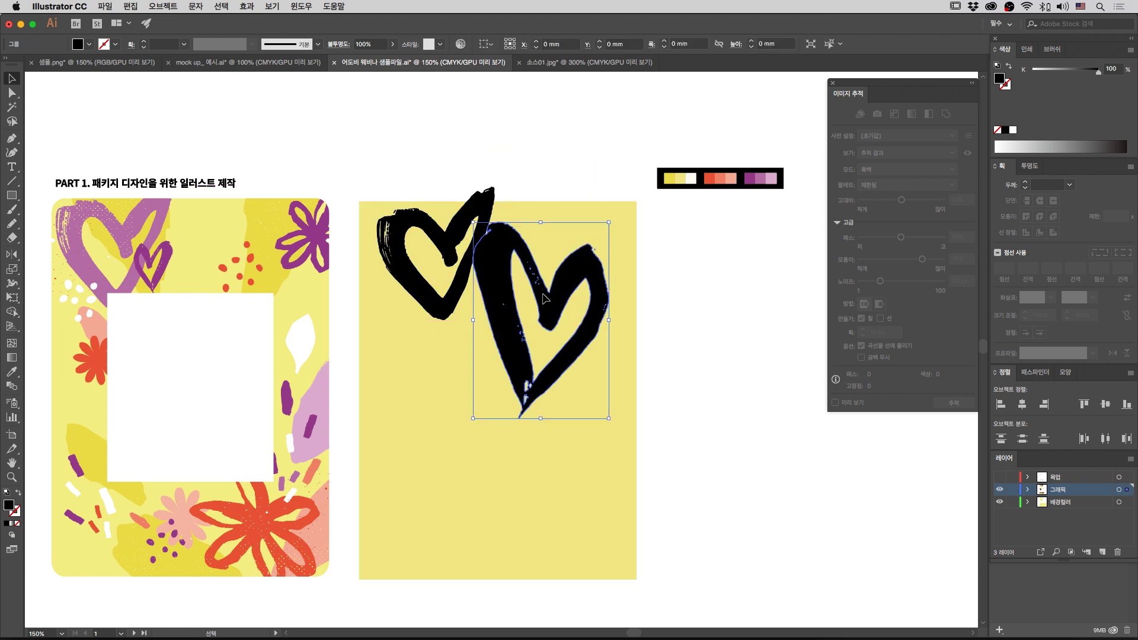
{"action": "double_click", "coordinate": [15, 256]}
{"action": "left_click", "coordinate": [157, 254]}
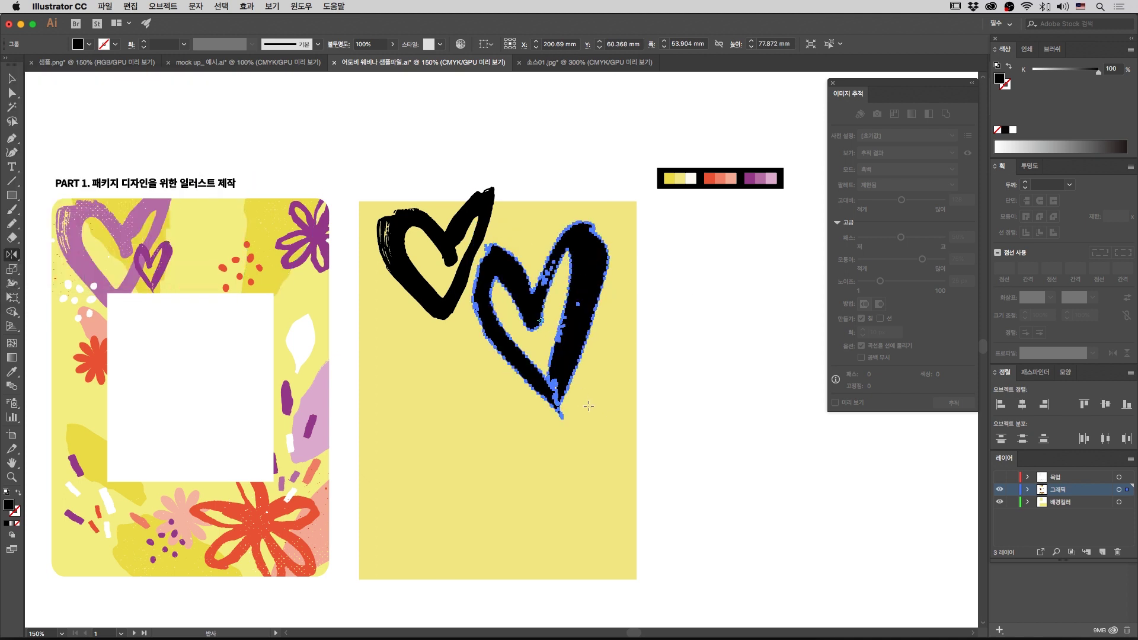
{"action": "key", "text": "v"}
Step: Scale the mirrored heart down to about 18 × 26 mm and overlap it with the first heart's lower right side
{"action": "left_click_drag", "start_coordinate": [610, 417], "coordinate": [539, 318]}
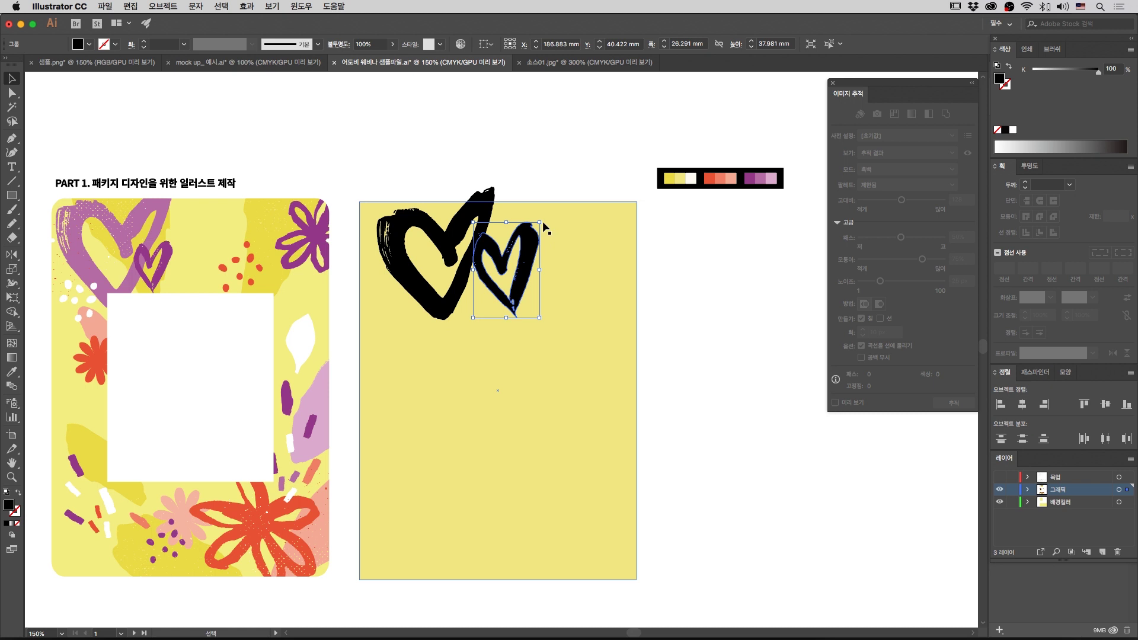
{"action": "left_click_drag", "start_coordinate": [539, 222], "coordinate": [507, 303]}
{"action": "left_click", "coordinate": [674, 308]}
{"action": "scroll", "coordinate": [667, 305], "scroll_direction": "left", "scroll_amount": 3}
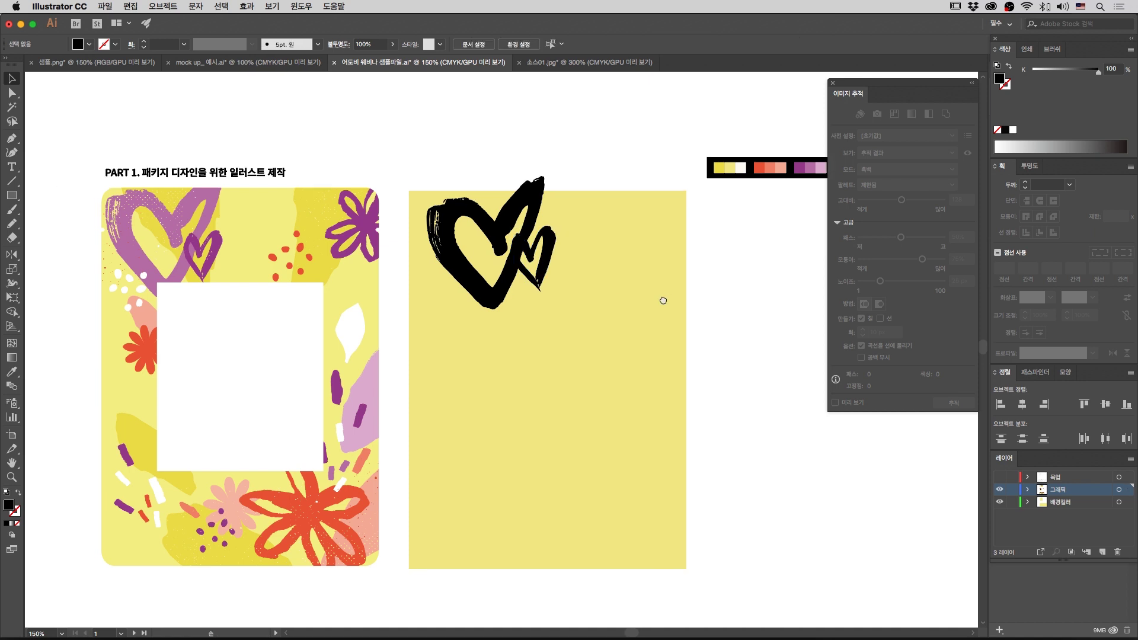
{"action": "left_click", "coordinate": [542, 243]}
{"action": "left_click", "coordinate": [554, 242]}
{"action": "left_click", "coordinate": [526, 199]}
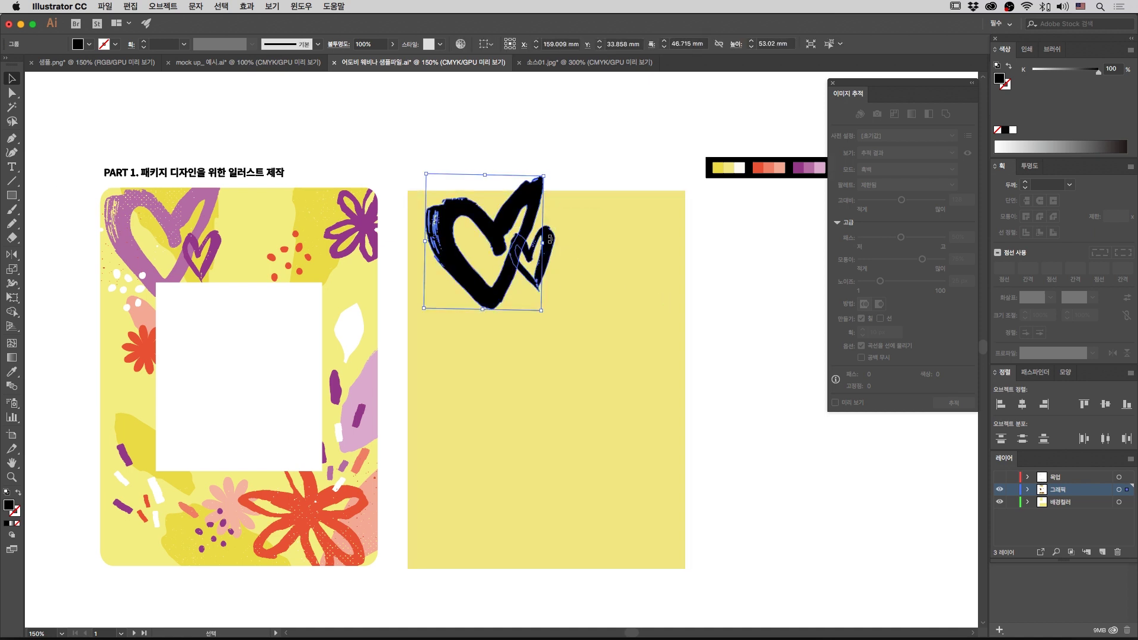
{"action": "left_click", "coordinate": [551, 242]}
{"action": "left_click_drag", "start_coordinate": [724, 252], "coordinate": [681, 258]}
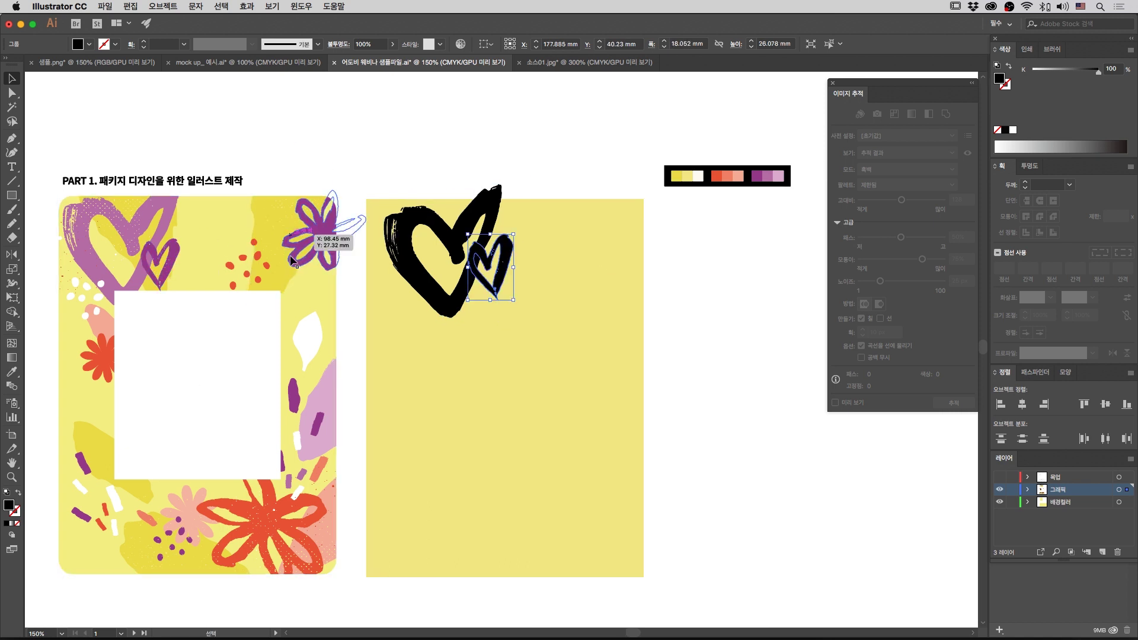
{"action": "left_click", "coordinate": [407, 147]}
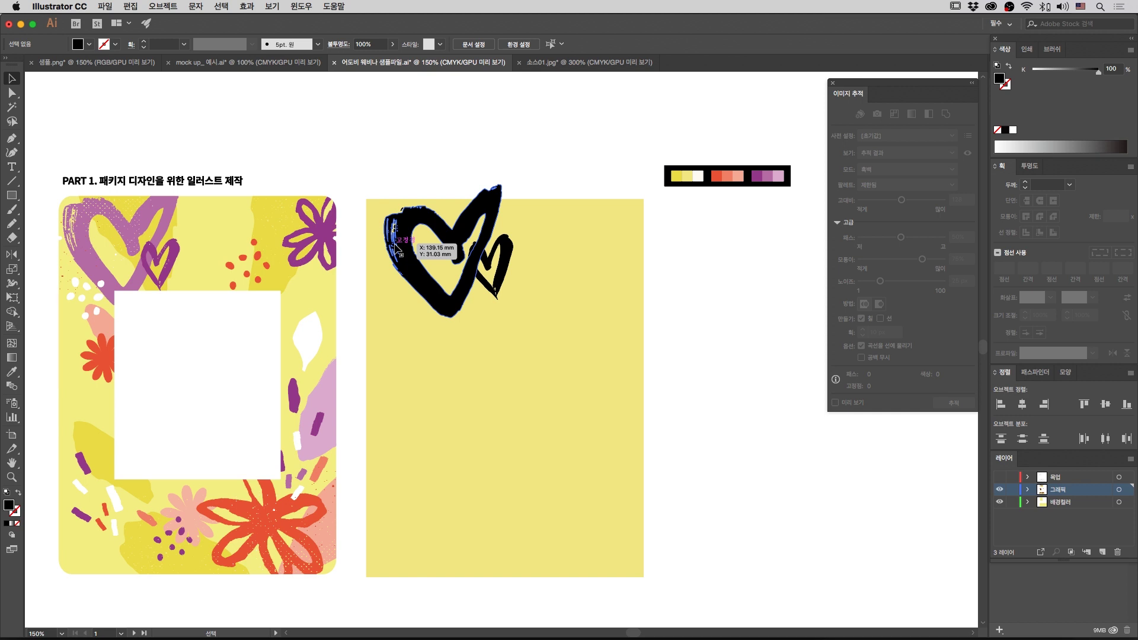
Step: Recolor the large heart with the medium purple of the palette, a 70% tint of PANTONE Purple C
{"action": "left_click", "coordinate": [401, 253]}
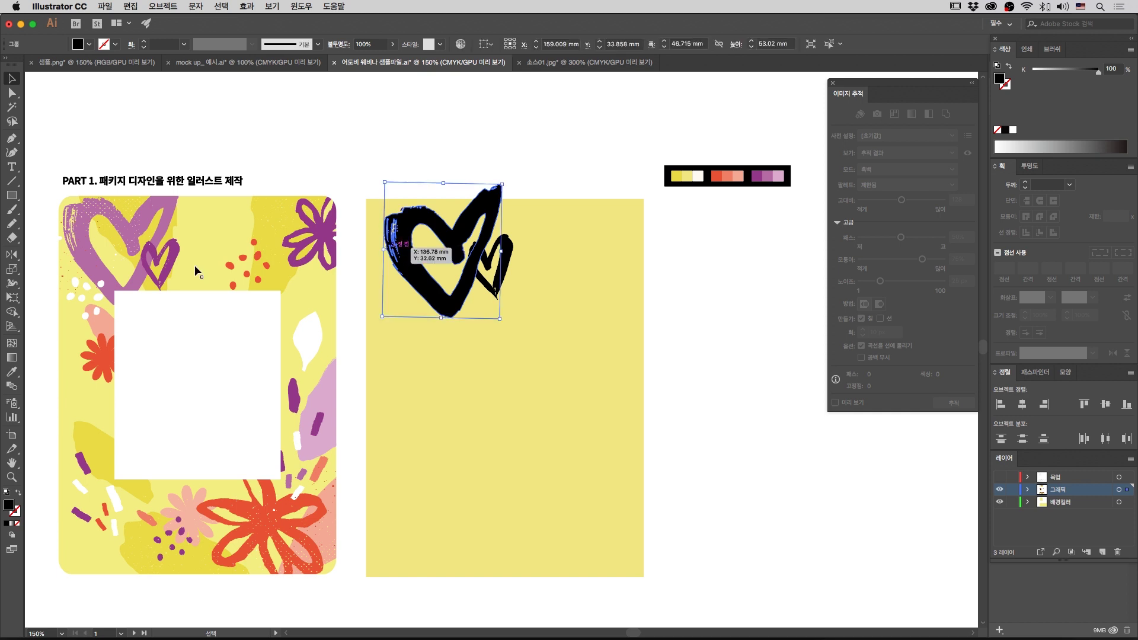
{"action": "left_click", "coordinate": [12, 373]}
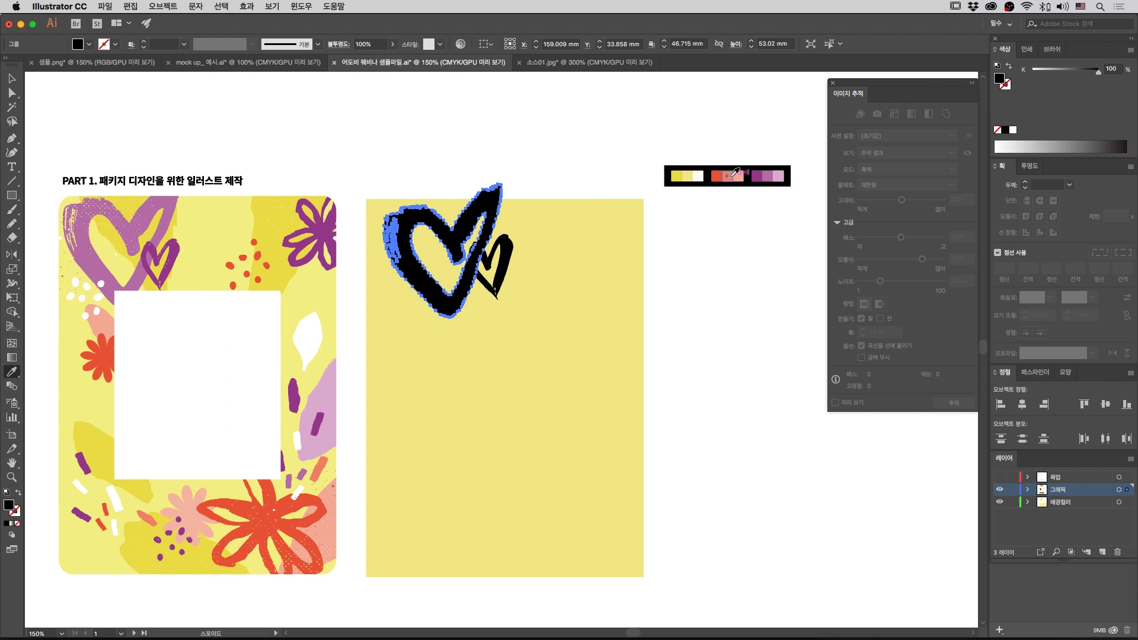
{"action": "left_click", "coordinate": [772, 171]}
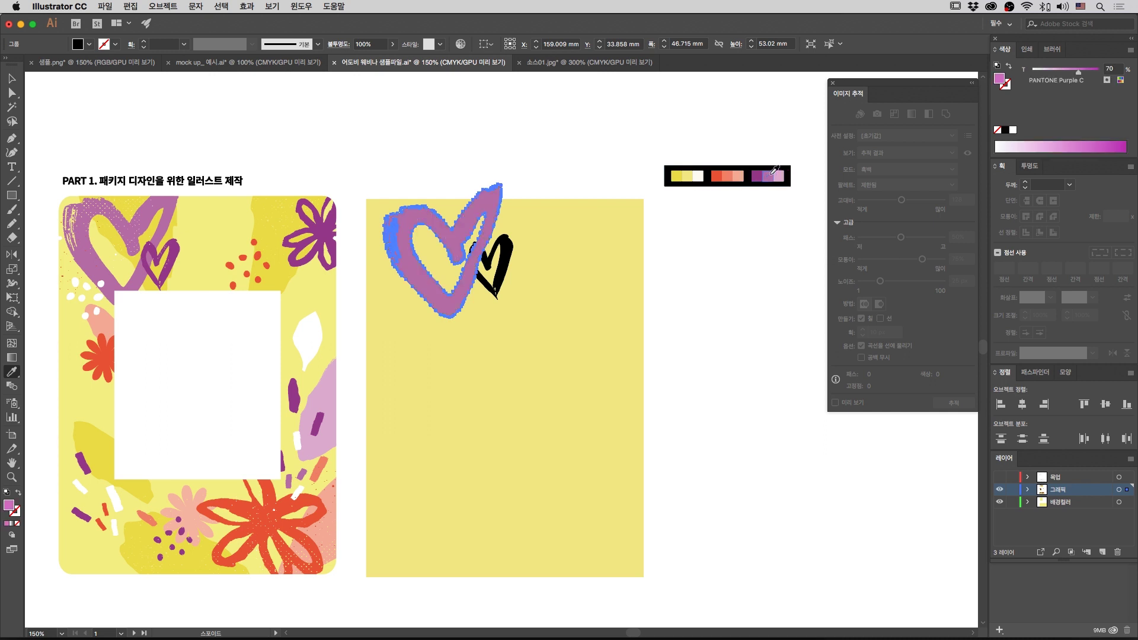
{"action": "key", "text": "v"}
{"action": "left_click", "coordinate": [571, 162]}
Step: Recolor the small heart with the darkest purple of the palette, PANTONE Purple C at 100%
{"action": "left_click", "coordinate": [507, 250]}
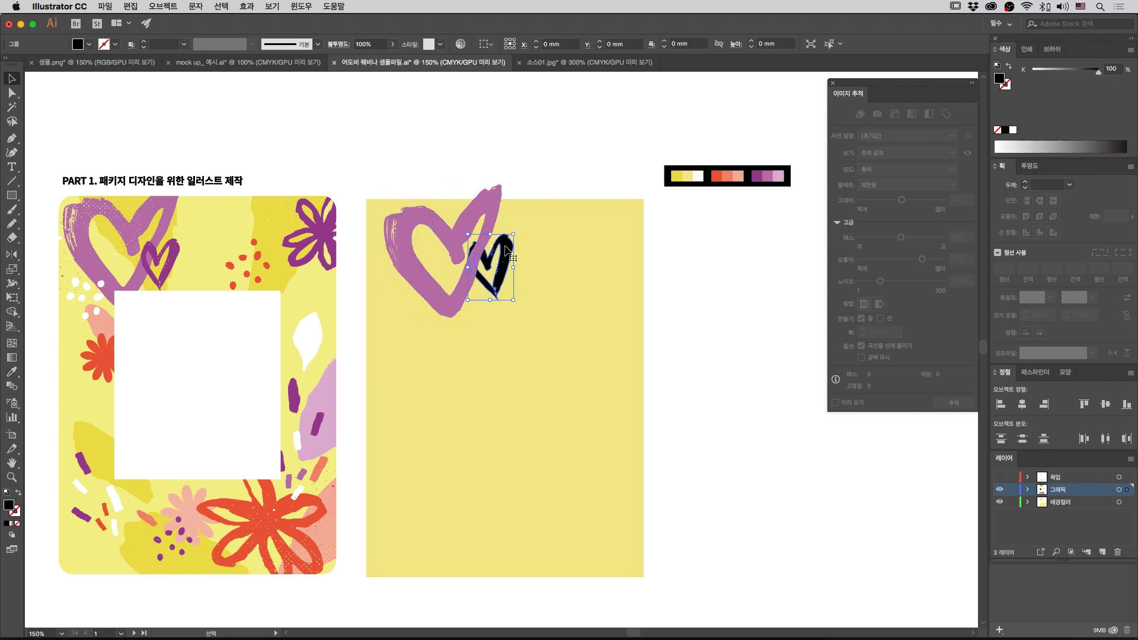
{"action": "key", "text": "i"}
{"action": "left_click", "coordinate": [757, 171]}
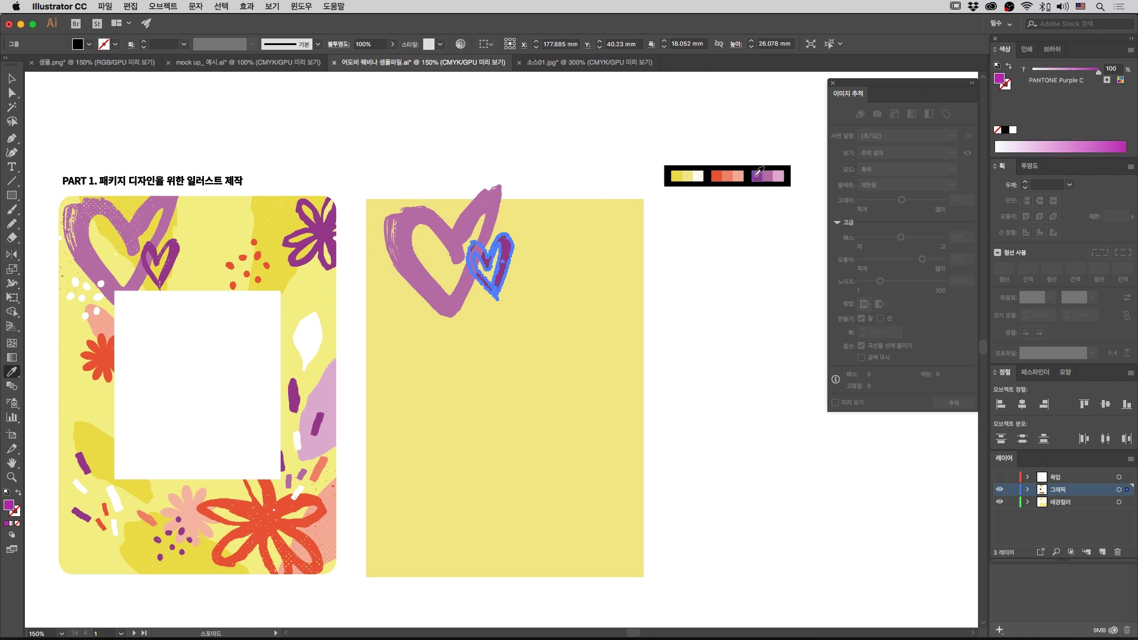
{"action": "key", "text": "v"}
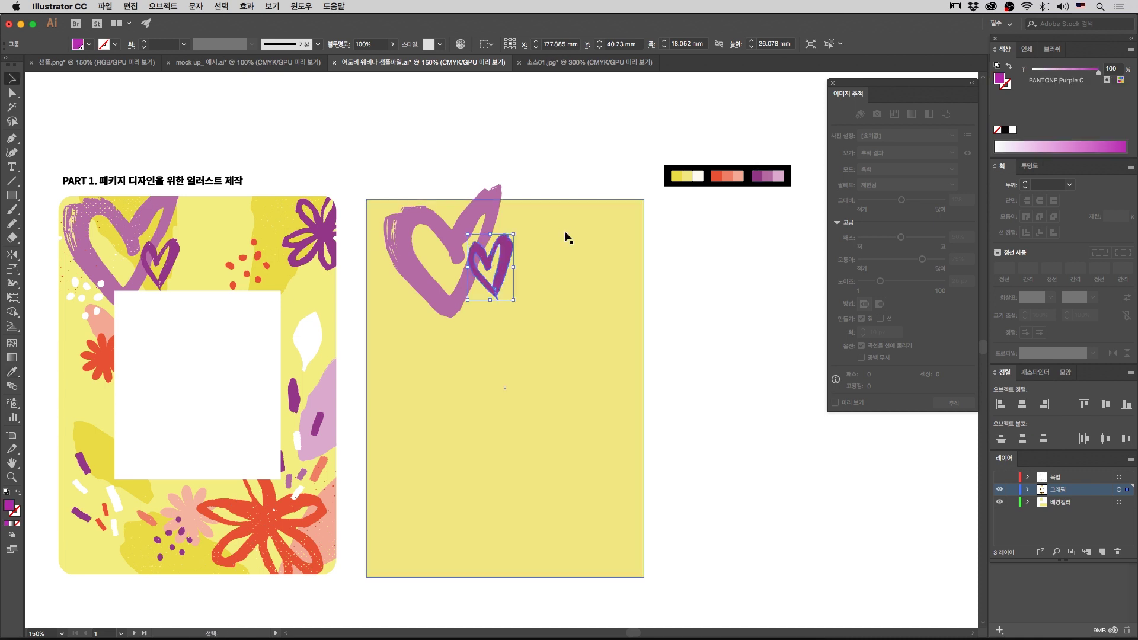
Step: Rotate the small heart slightly and shrink it to about 16 × 22 mm, with the large heart nudged slightly left
{"action": "left_click_drag", "start_coordinate": [518, 230], "coordinate": [503, 242]}
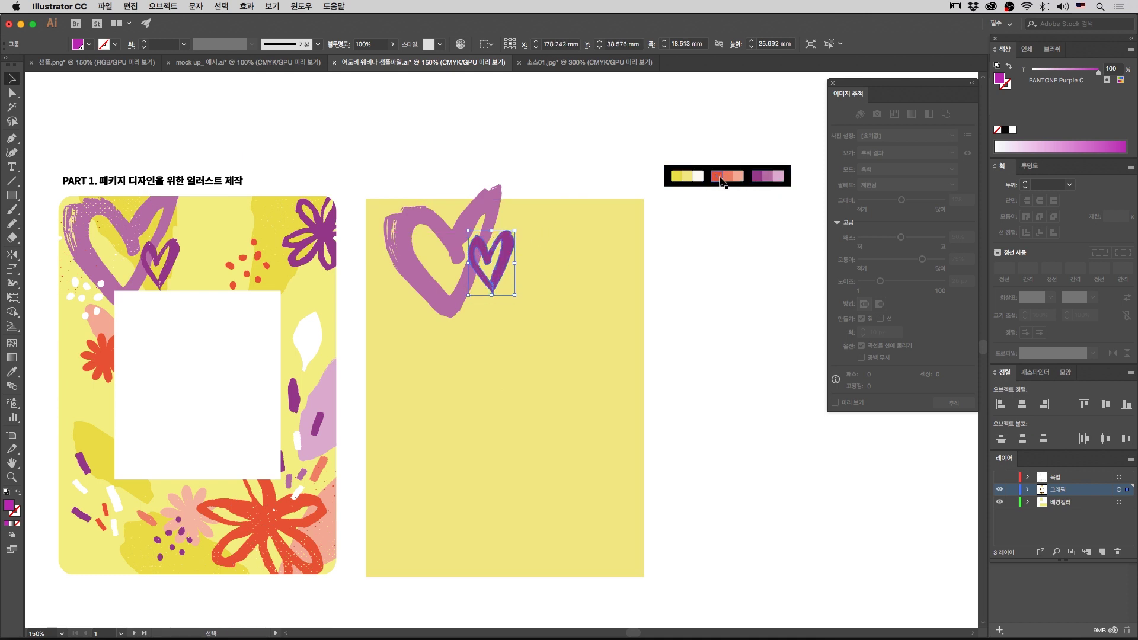
{"action": "left_click_drag", "start_coordinate": [515, 295], "coordinate": [493, 262]}
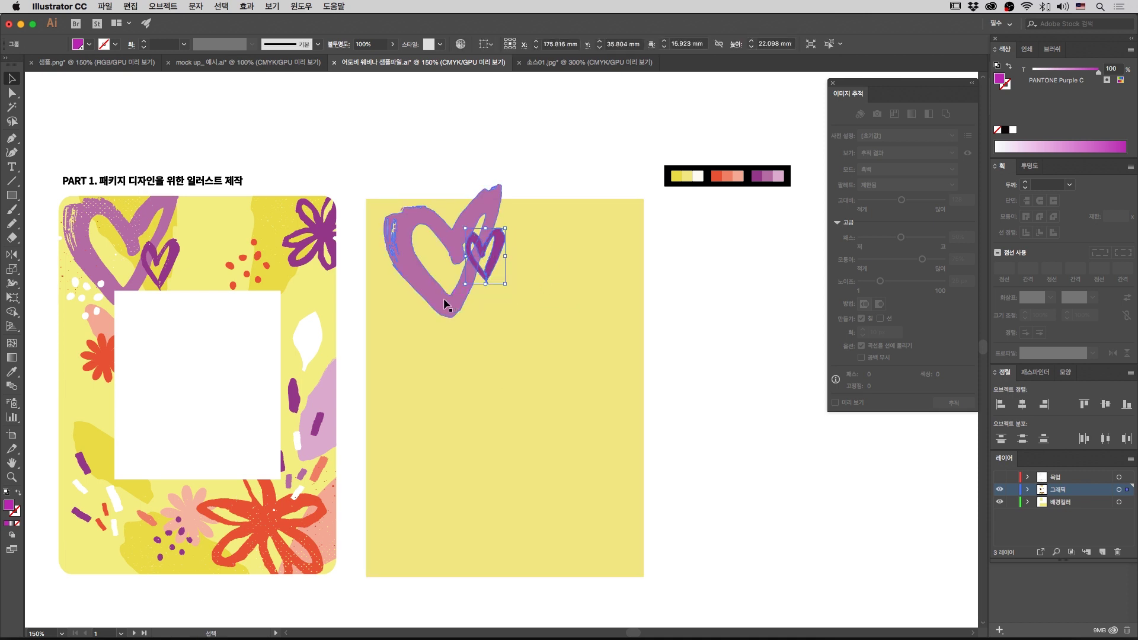
{"action": "left_click_drag", "start_coordinate": [443, 299], "coordinate": [439, 298]}
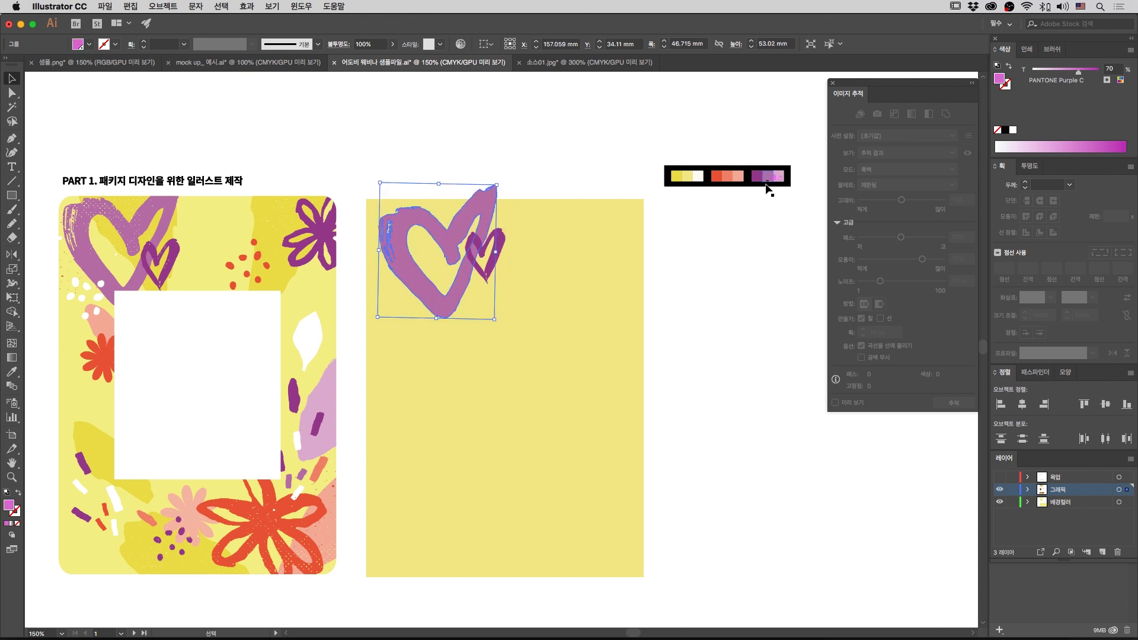
{"action": "left_click", "coordinate": [369, 287]}
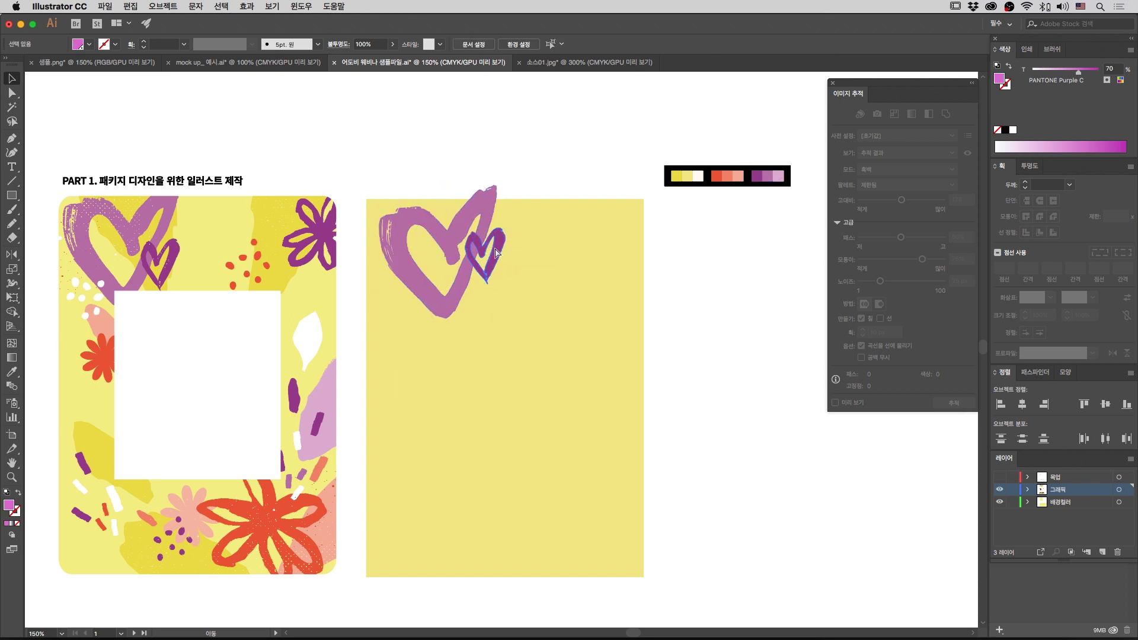
{"action": "scroll", "coordinate": [675, 272], "scroll_direction": "down", "scroll_amount": 2}
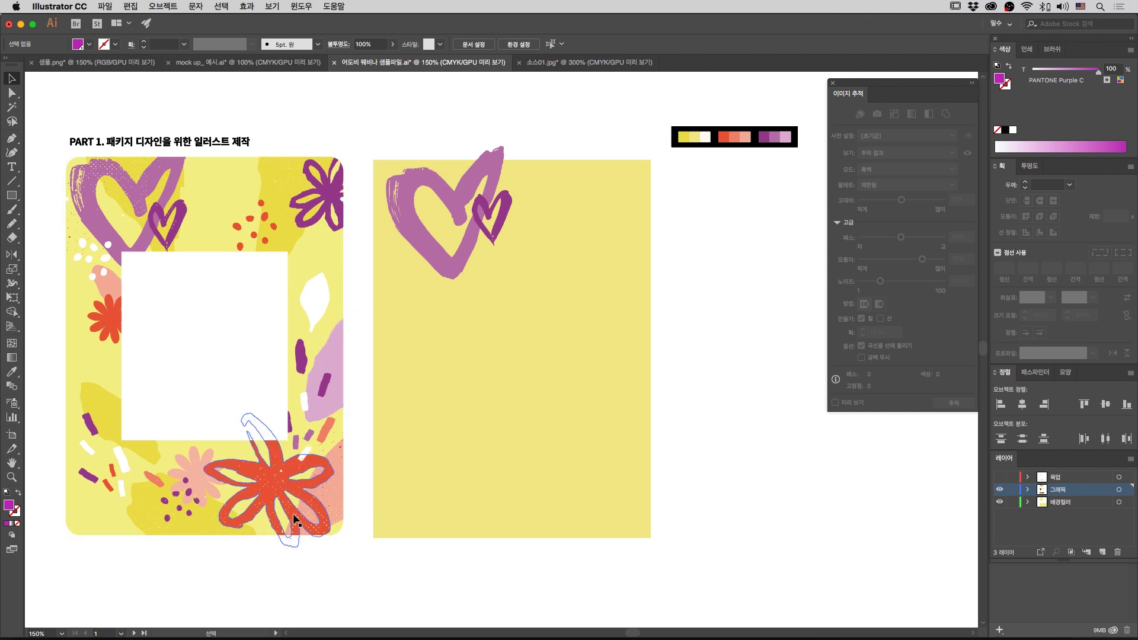
Step: Open the source image 소스02.jpg from the 최종강의자료 folder
{"action": "left_click", "coordinate": [103, 6]}
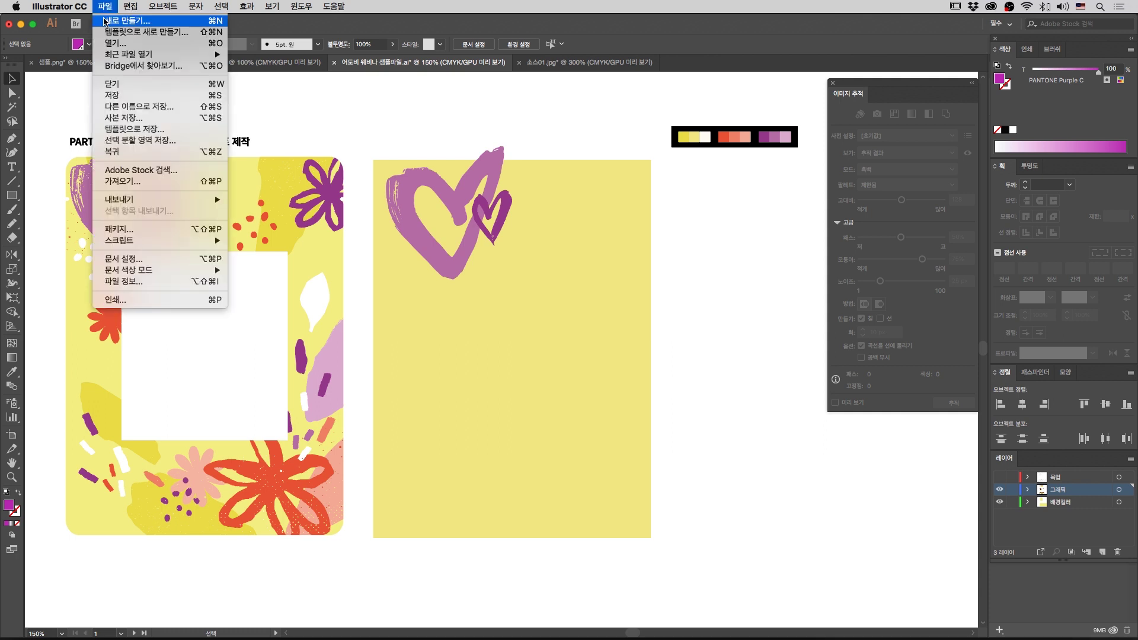
{"action": "left_click", "coordinate": [131, 44]}
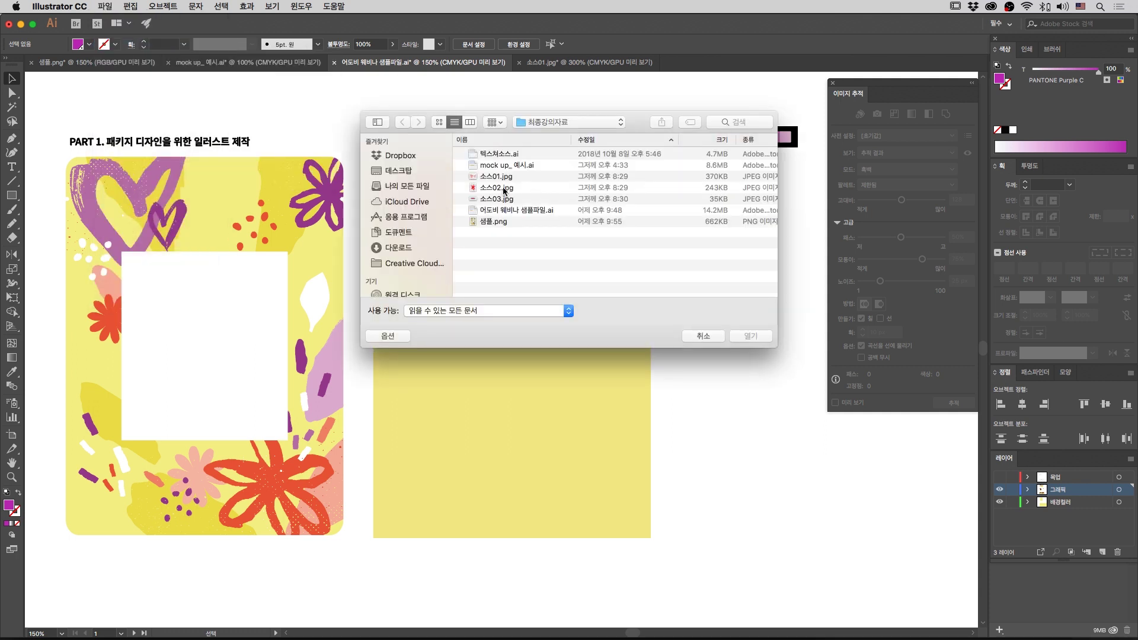
{"action": "left_click", "coordinate": [760, 337]}
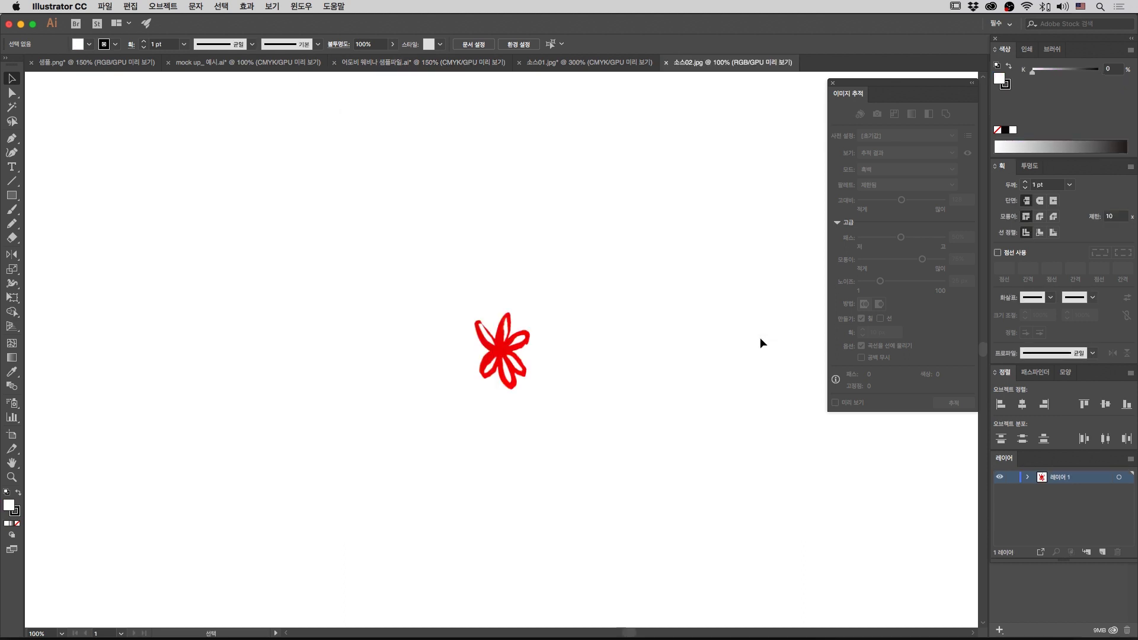
Step: Select the red flower image and trace it with the 흑백 로고 (black and white logo) Image Trace preset
{"action": "left_click", "coordinate": [514, 362]}
{"action": "key", "text": "super+equal"}
{"action": "key", "text": "super+equal"}
{"action": "key", "text": "super+equal"}
{"action": "key", "text": "super+equal"}
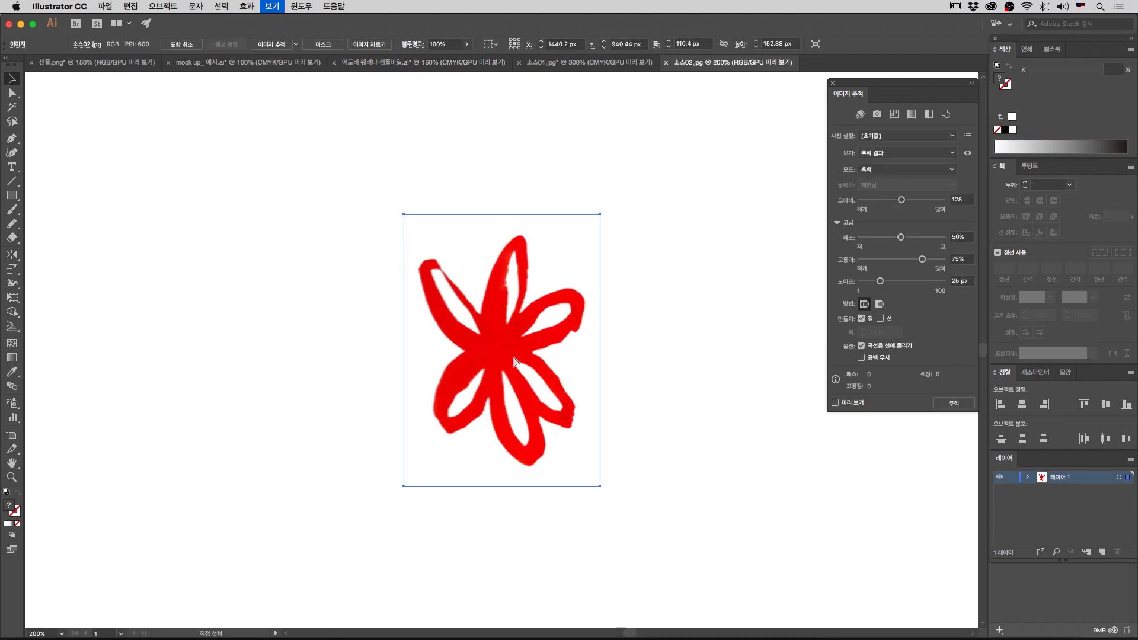
{"action": "key", "text": "super+minus"}
{"action": "left_click", "coordinate": [696, 273]}
{"action": "left_click", "coordinate": [540, 323]}
{"action": "left_click", "coordinate": [300, 6]}
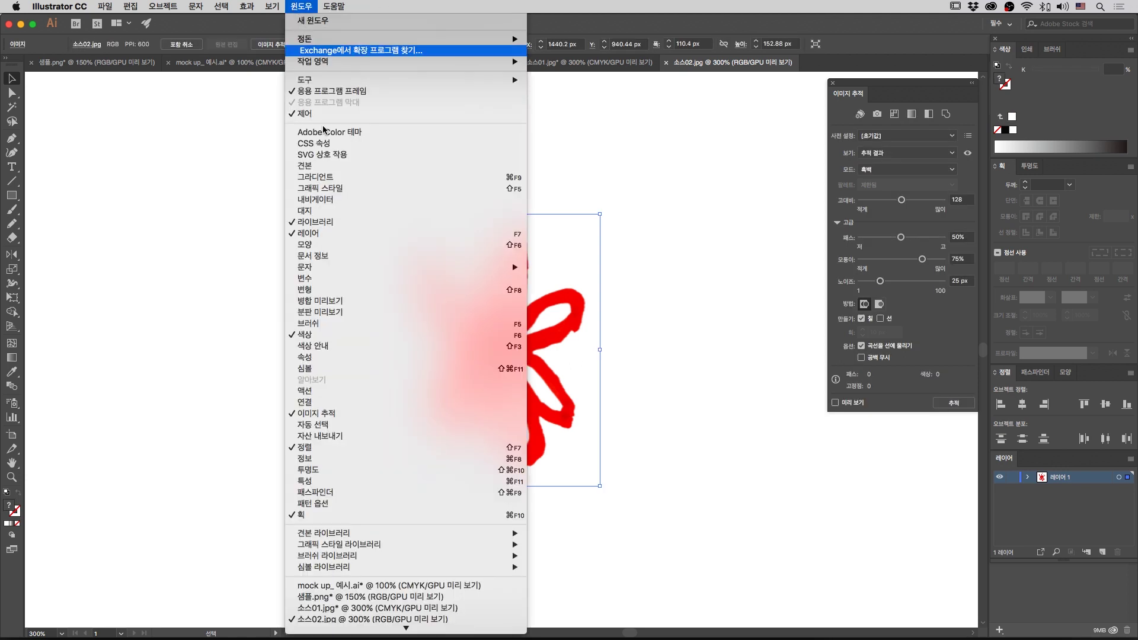
{"action": "left_click", "coordinate": [671, 253]}
{"action": "left_click", "coordinate": [922, 137]}
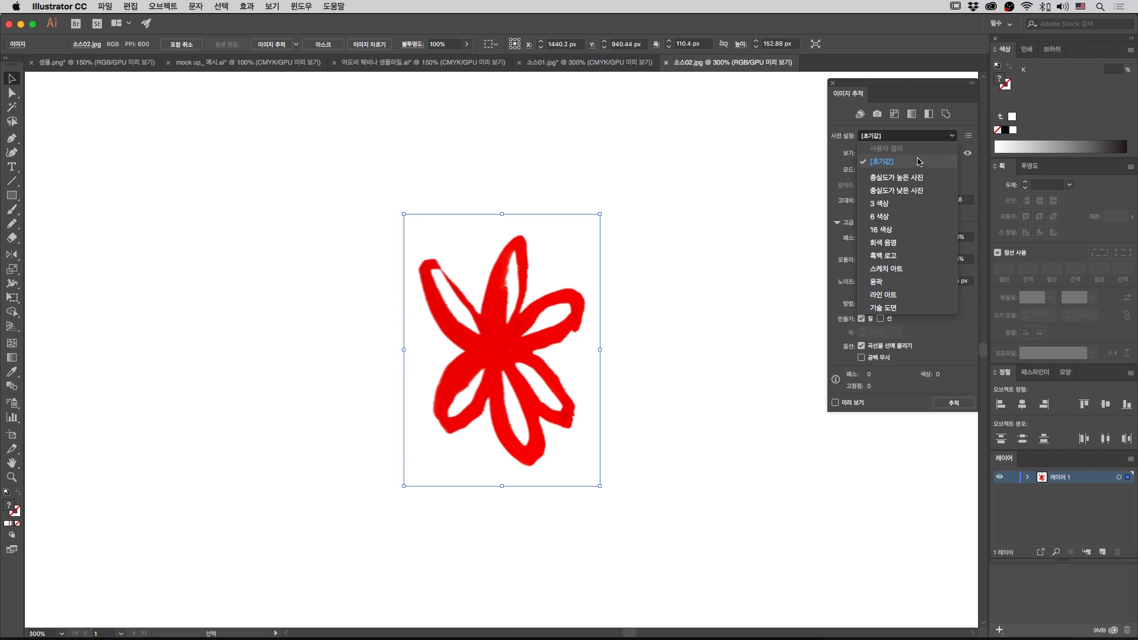
{"action": "left_click", "coordinate": [888, 258]}
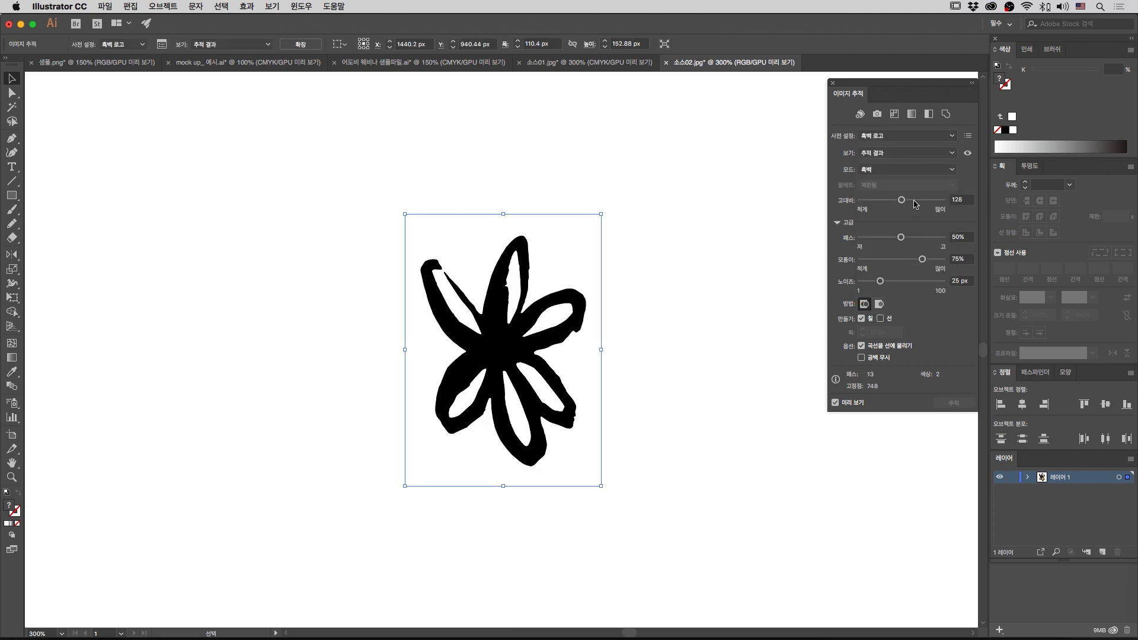
Step: Set the flower tracing's threshold to 206, paths to about 76% and noise to 9 px, and expand it into vector paths
{"action": "left_click_drag", "start_coordinate": [929, 203], "coordinate": [932, 201]}
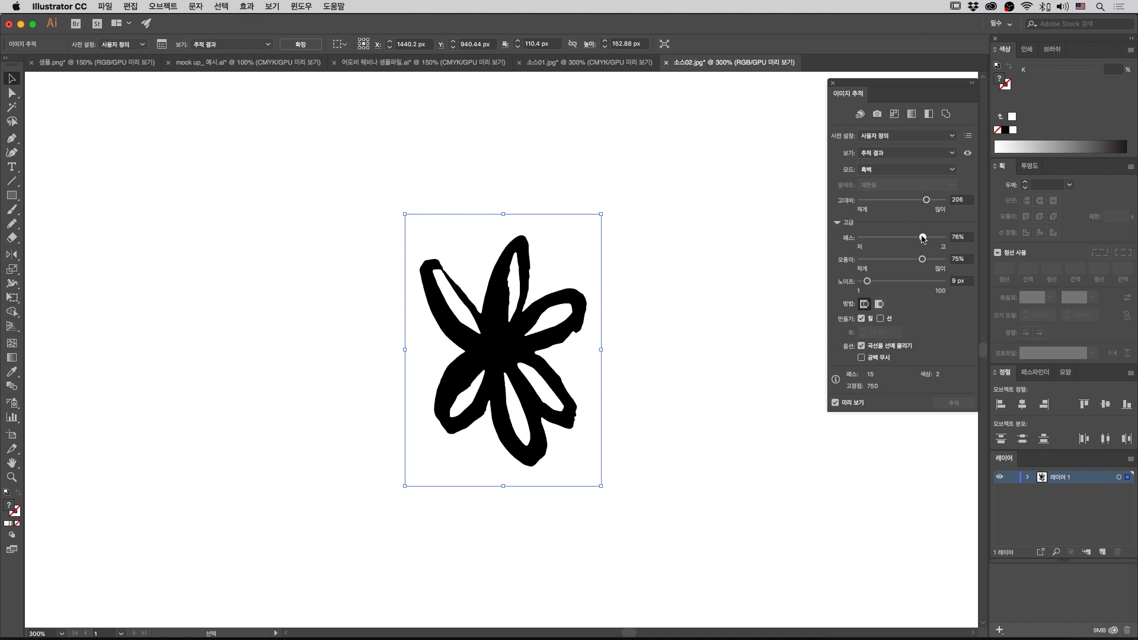
{"action": "left_click", "coordinate": [301, 44]}
Step: Select all the white areas of the expanded flower tracing with the Magic Wand and delete them
{"action": "key", "text": "a"}
{"action": "key", "text": "super+equal"}
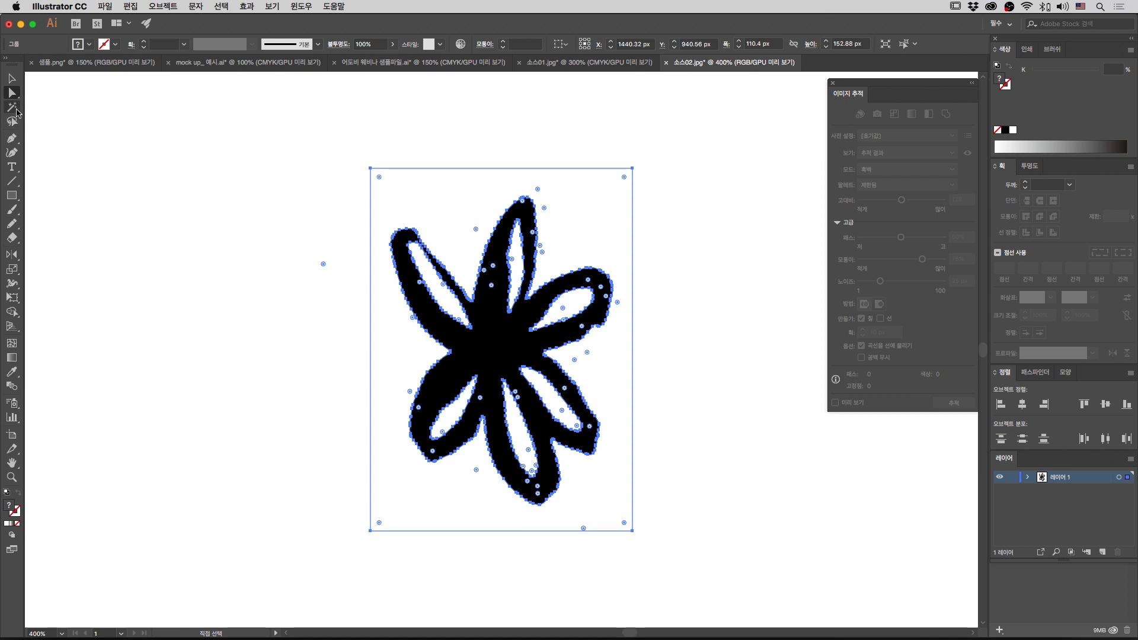
{"action": "left_click", "coordinate": [12, 108]}
{"action": "left_click", "coordinate": [426, 197]}
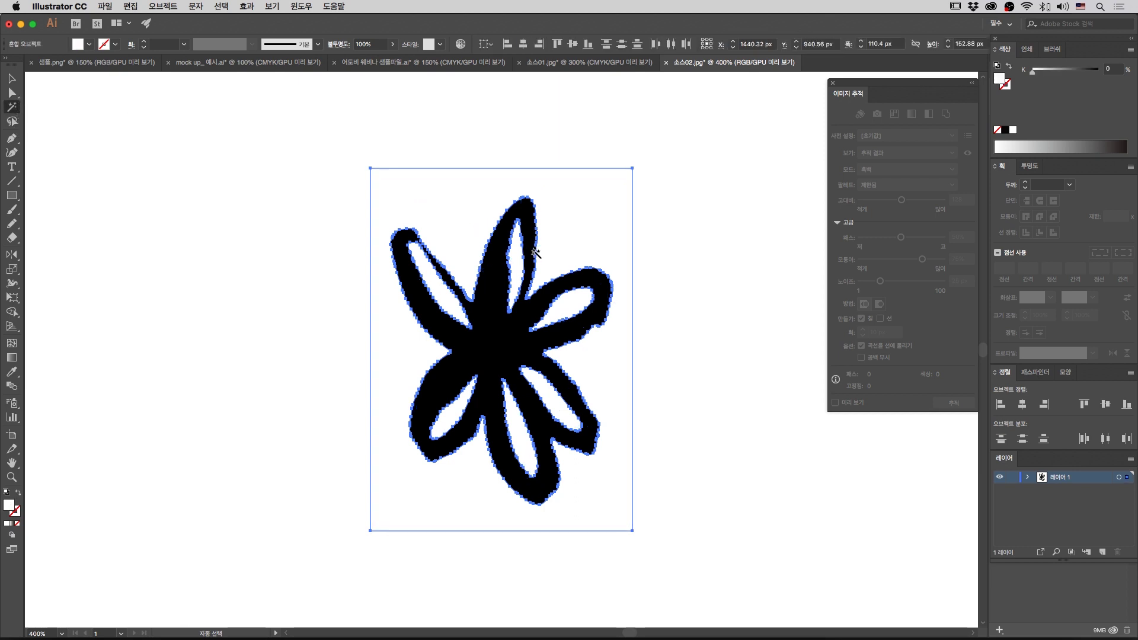
{"action": "key", "text": "super+shift+a"}
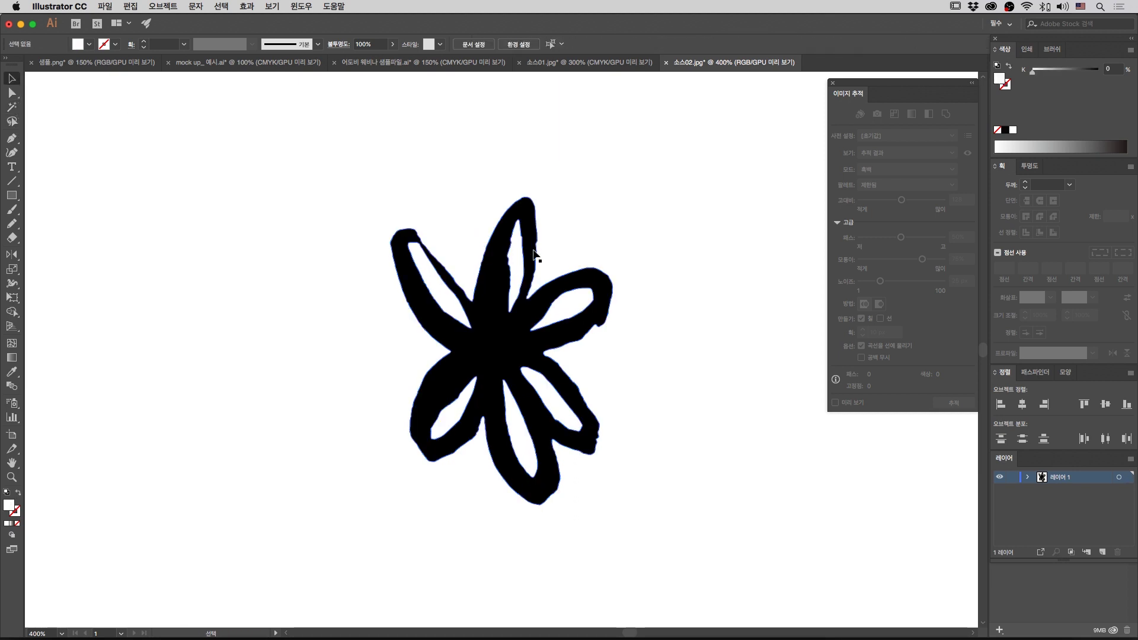
Step: Cut the black flower shape and paste it into the 어도비 웨비나 샘플파일.ai document
{"action": "left_click", "coordinate": [529, 325]}
{"action": "left_click_drag", "start_coordinate": [485, 345], "coordinate": [384, 342]}
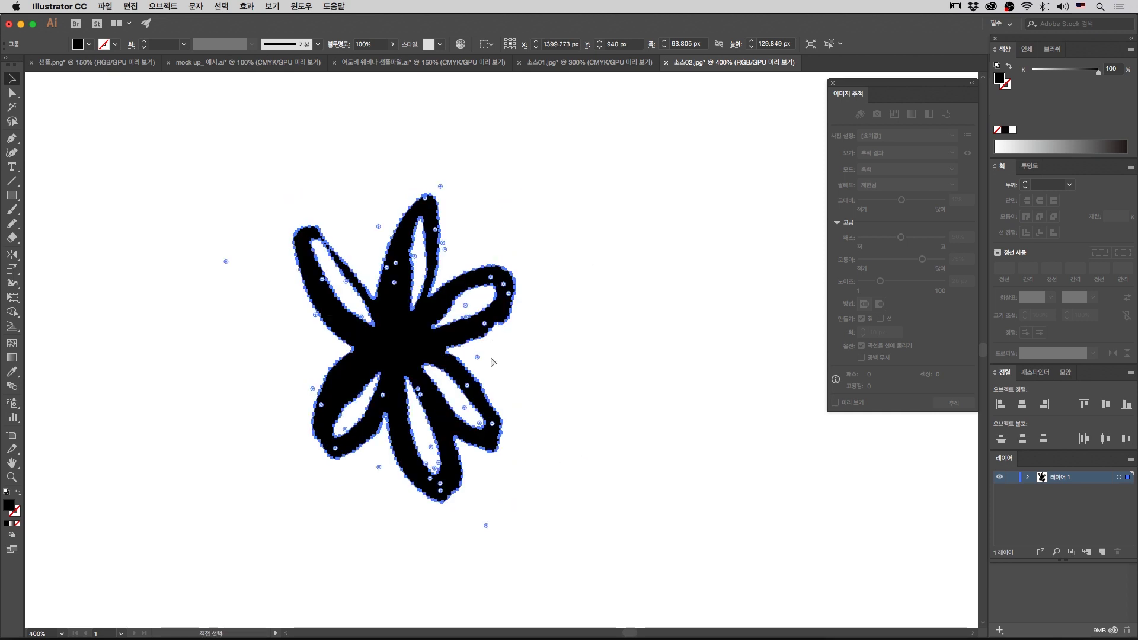
{"action": "key", "text": "super+x"}
{"action": "left_click", "coordinate": [382, 67]}
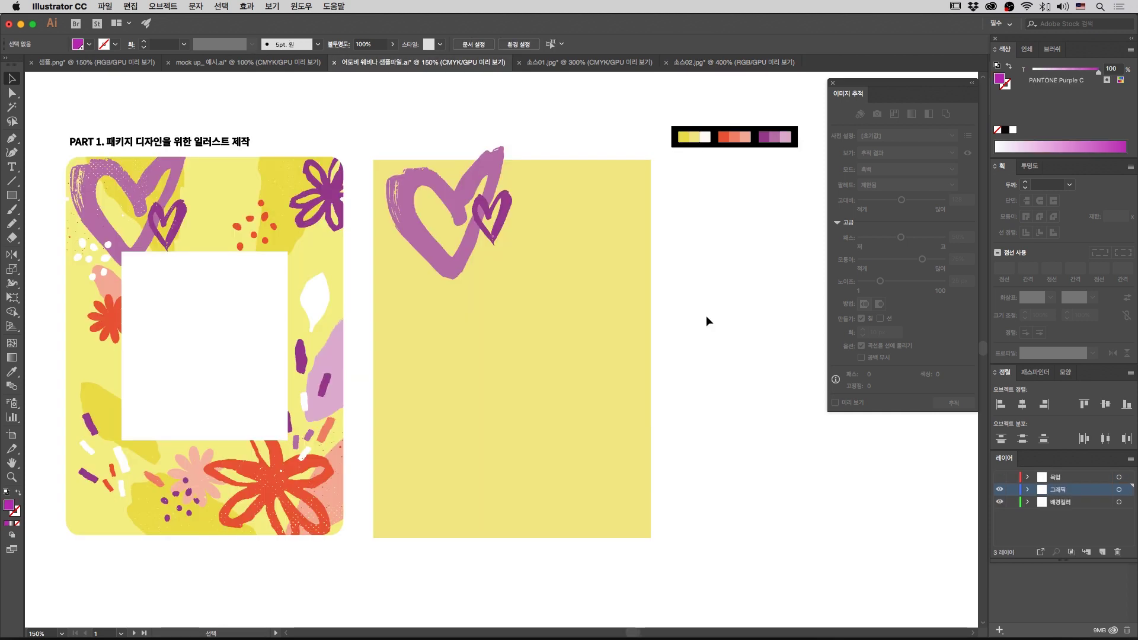
{"action": "key", "text": "super+v"}
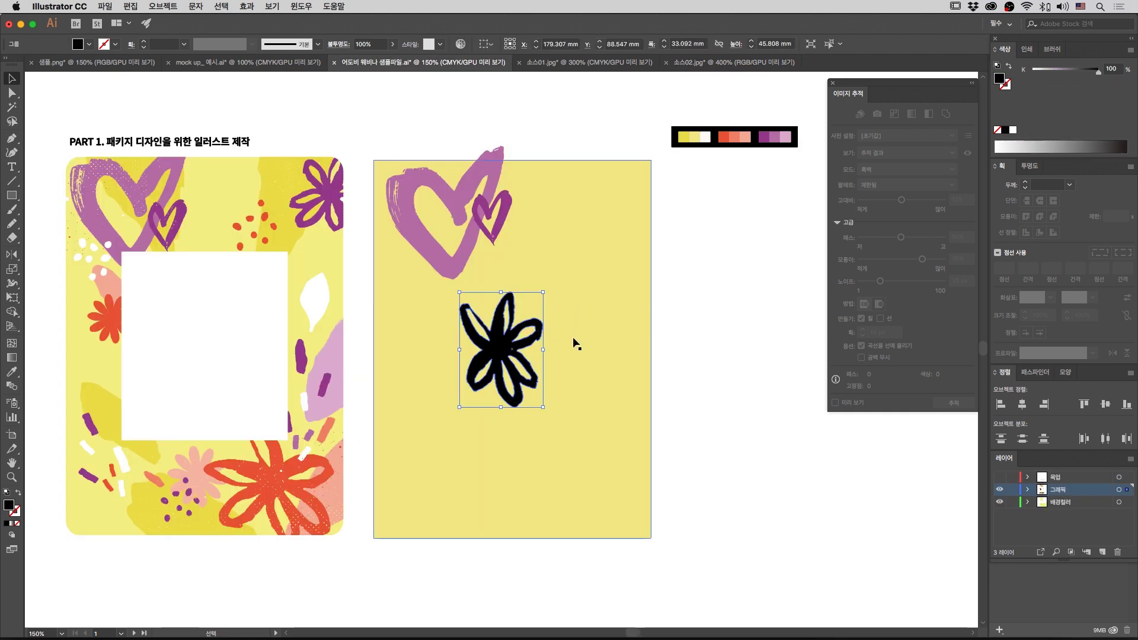
Step: Enlarge and rotate the black flower to about 56 × 50 mm, overlapping the lower edge of the yellow background
{"action": "left_click_drag", "start_coordinate": [548, 347], "coordinate": [563, 349], "text": "shift"}
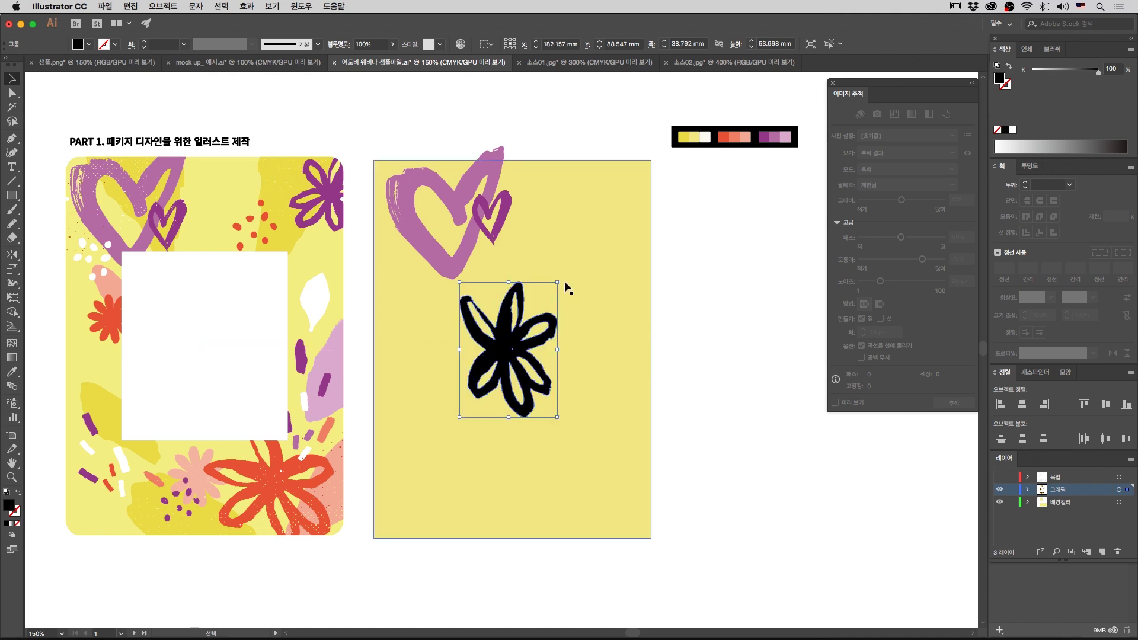
{"action": "left_click_drag", "start_coordinate": [560, 280], "coordinate": [536, 434]}
{"action": "left_click_drag", "start_coordinate": [562, 392], "coordinate": [589, 507]}
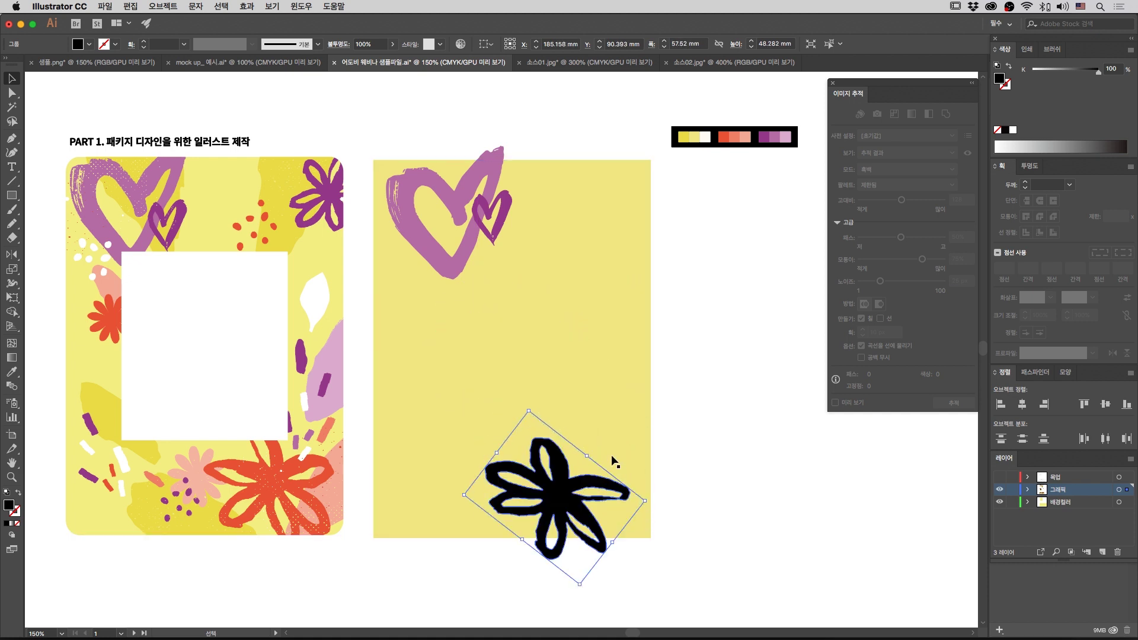
{"action": "left_click_drag", "start_coordinate": [595, 452], "coordinate": [598, 454]}
Step: Duplicate the flower and place a rotated copy of about 28 × 32 mm at the yellow background's upper-right corner
{"action": "left_click_drag", "start_coordinate": [563, 492], "coordinate": [601, 265]}
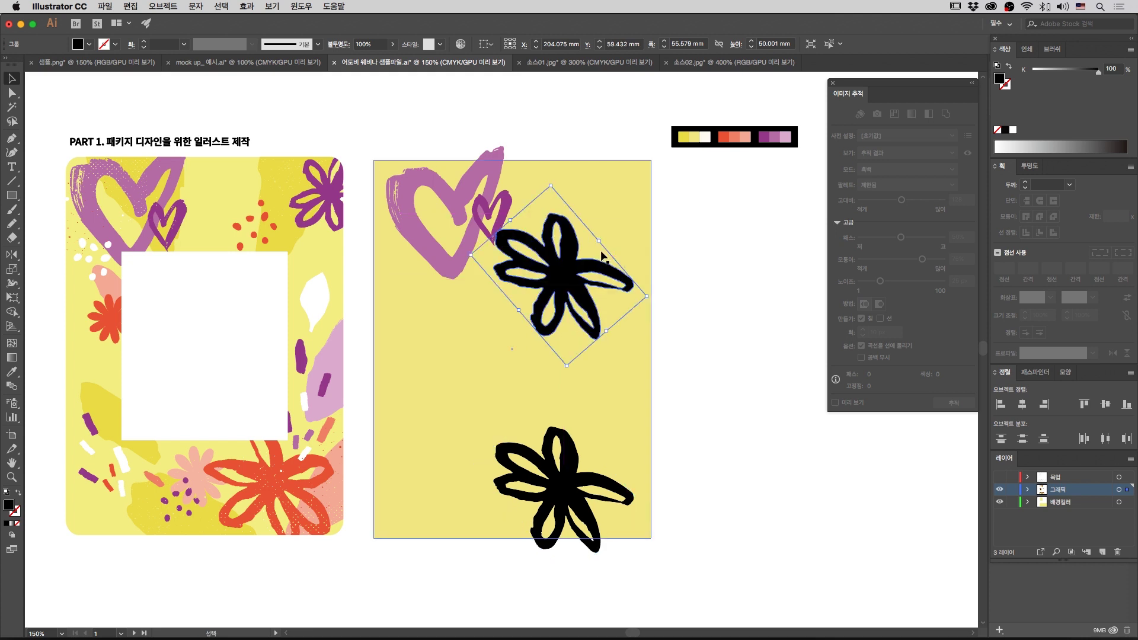
{"action": "left_click_drag", "start_coordinate": [600, 243], "coordinate": [594, 210]}
{"action": "left_click", "coordinate": [700, 214]}
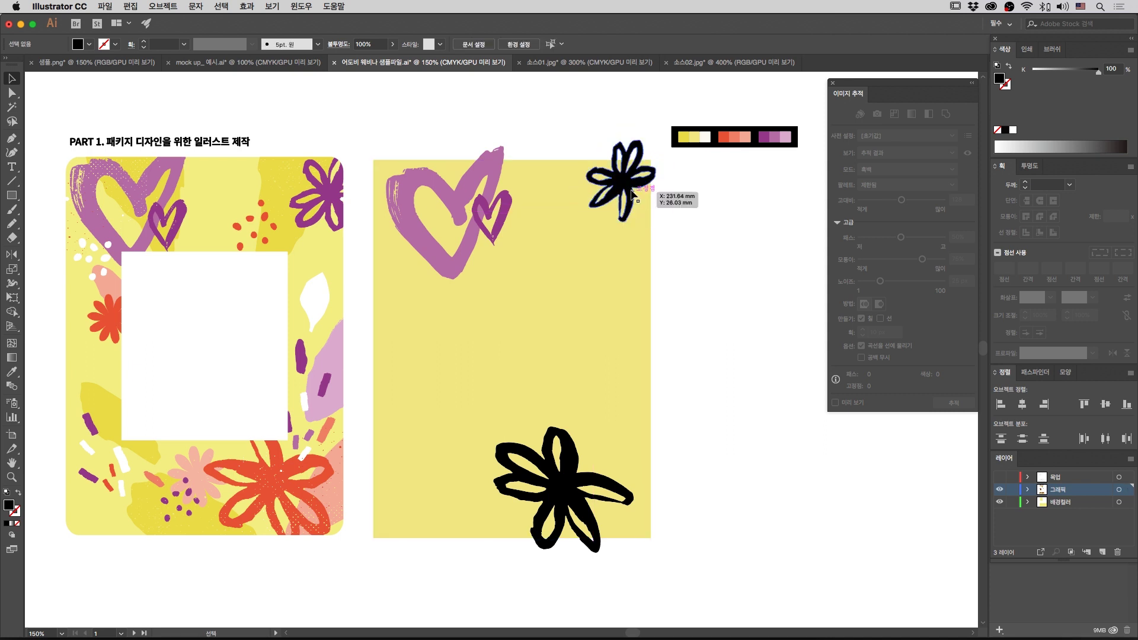
Step: Color the small flower dark purple (PANTONE Purple C) and the large flower red-orange (PANTONE 171 C) from the palette
{"action": "left_click", "coordinate": [630, 182]}
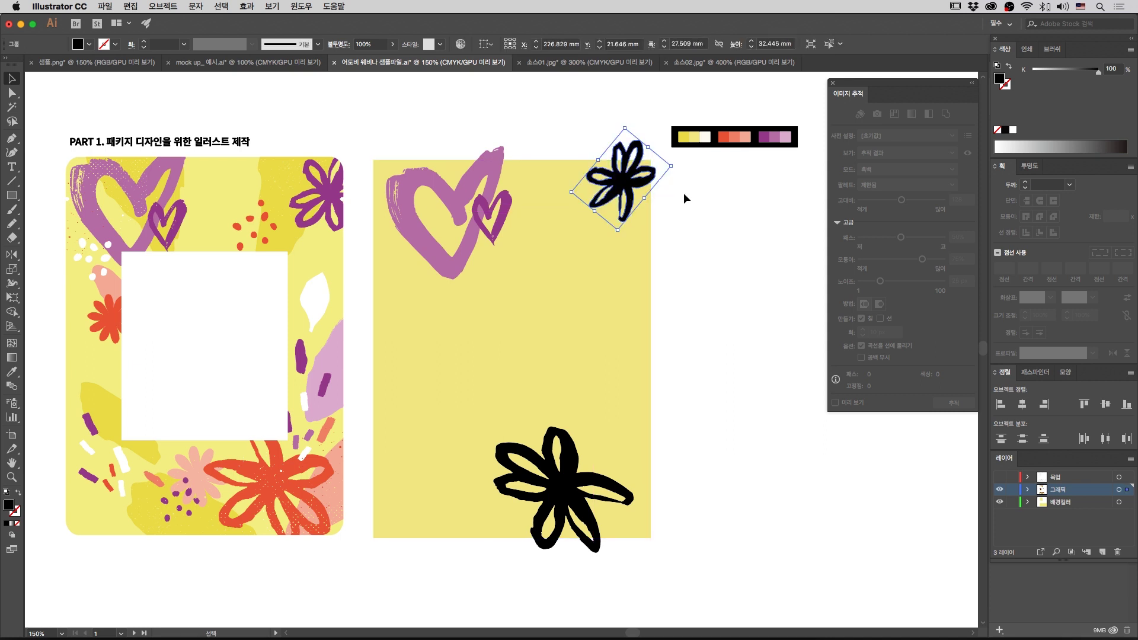
{"action": "key", "text": "i"}
{"action": "left_click", "coordinate": [765, 139]}
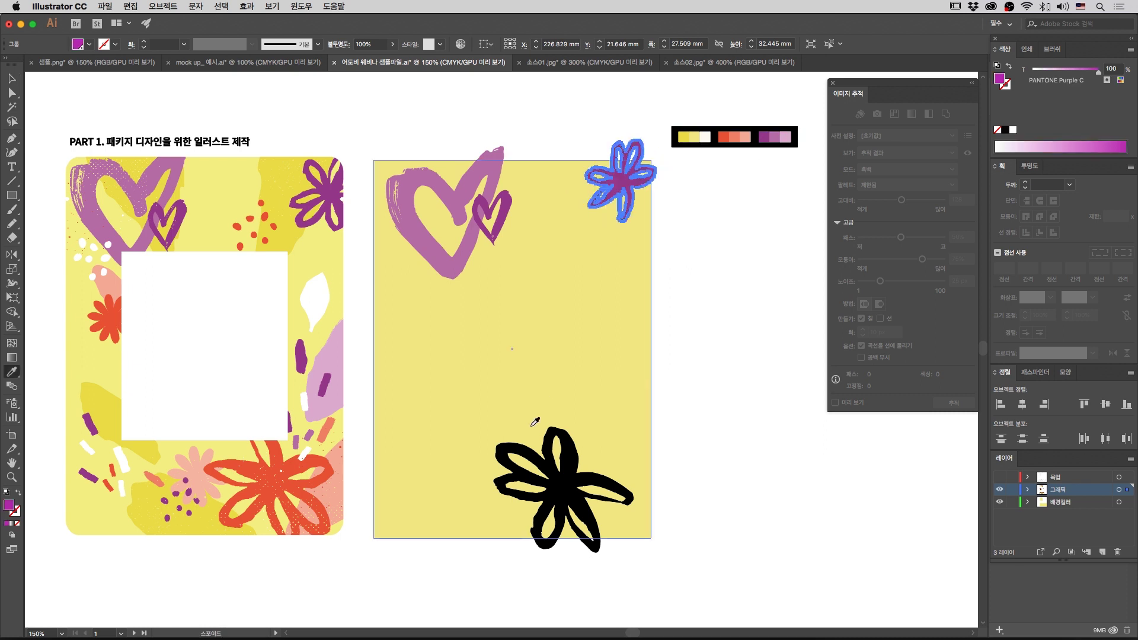
{"action": "key", "text": "v"}
{"action": "left_click", "coordinate": [568, 492]}
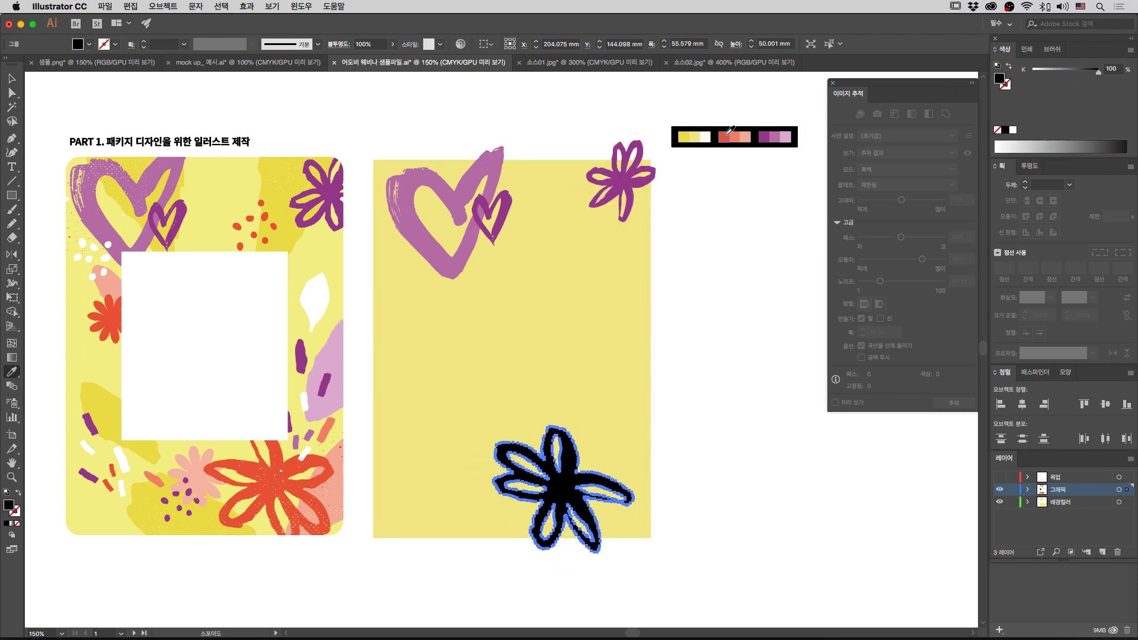
{"action": "left_click", "coordinate": [748, 136]}
{"action": "key", "text": "v"}
{"action": "left_click", "coordinate": [699, 405]}
Step: Open the source image 소스03.jpg
{"action": "left_click_drag", "start_coordinate": [696, 287], "coordinate": [720, 259]}
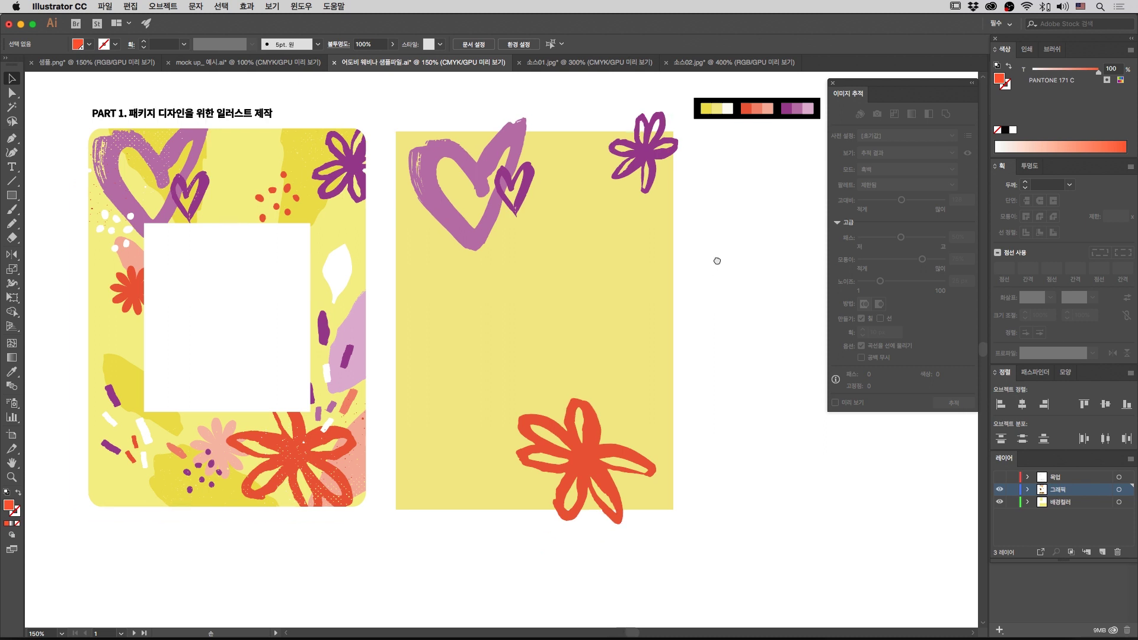
{"action": "left_click_drag", "start_coordinate": [447, 524], "coordinate": [493, 526]}
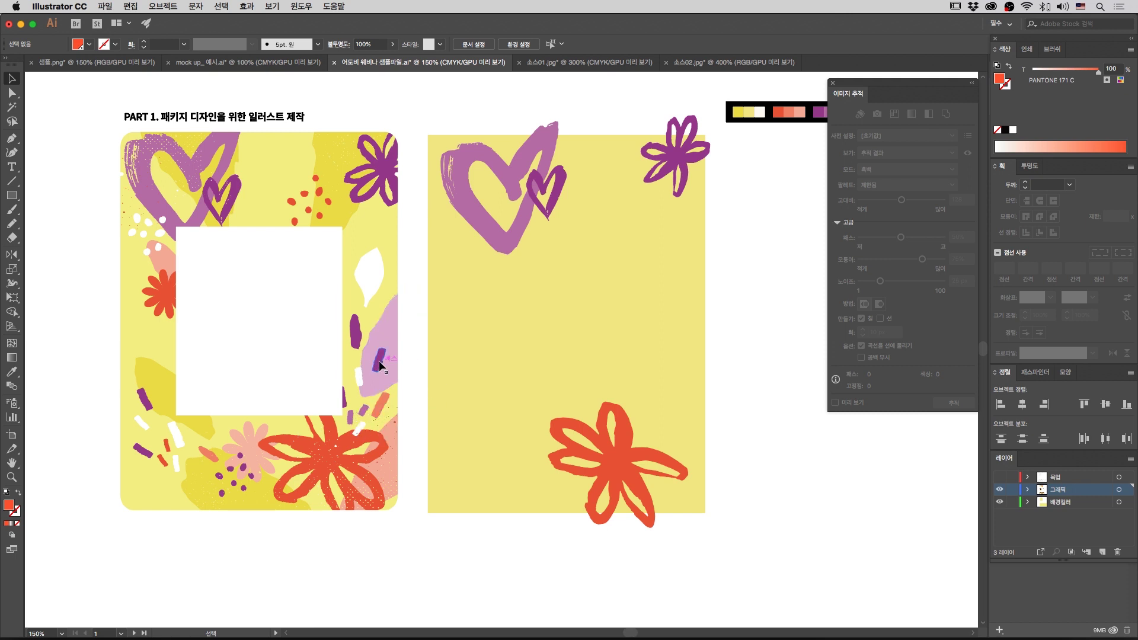
{"action": "scroll", "coordinate": [380, 365], "scroll_direction": "left", "scroll_amount": 1}
{"action": "scroll", "coordinate": [754, 318], "scroll_direction": "right", "scroll_amount": 3}
{"action": "scroll", "coordinate": [755, 318], "scroll_direction": "up", "scroll_amount": 1}
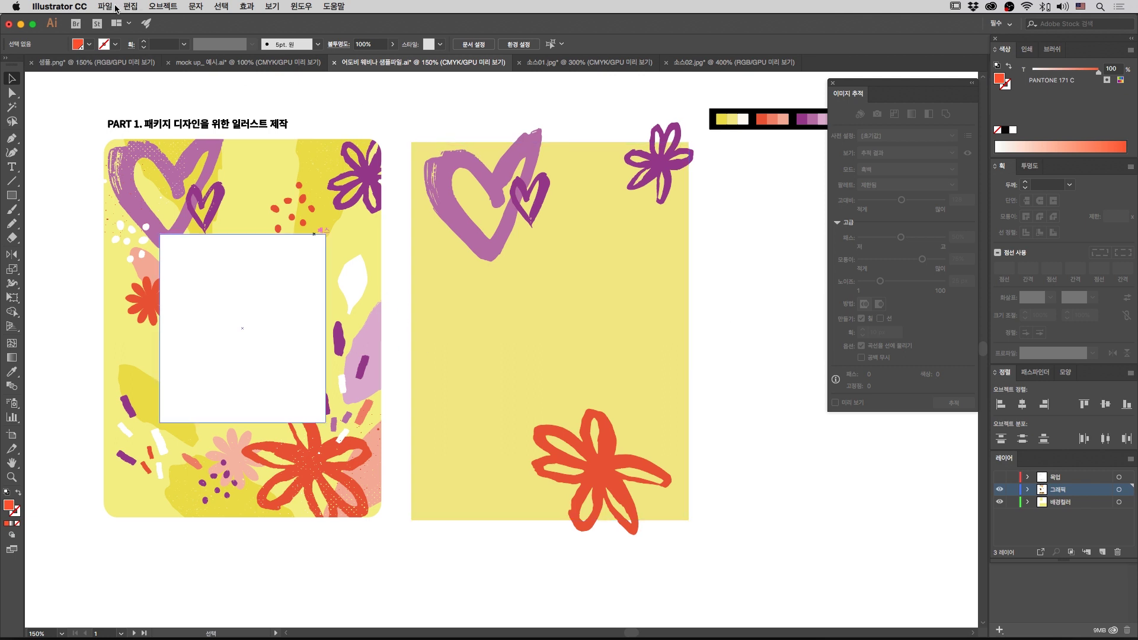
{"action": "left_click", "coordinate": [106, 6]}
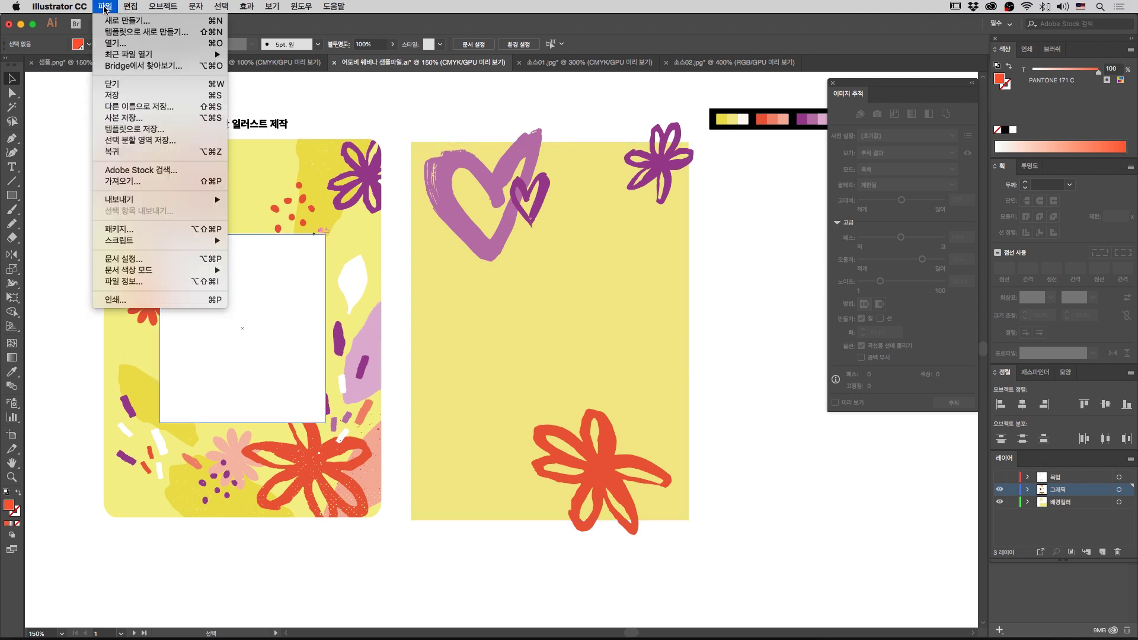
{"action": "left_click", "coordinate": [126, 48]}
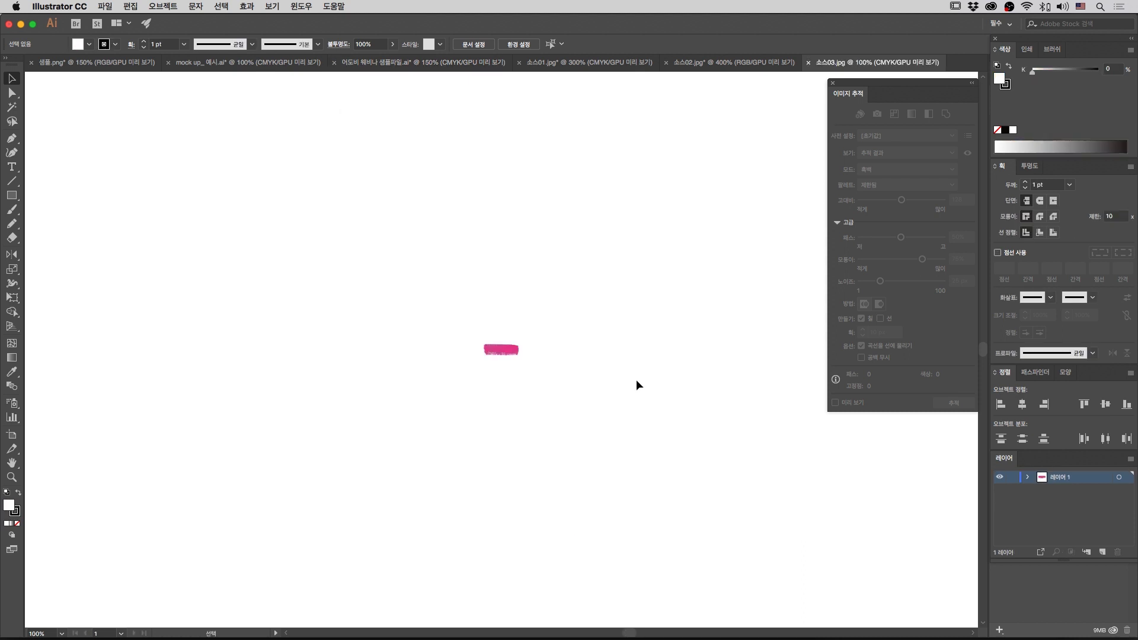
Step: Select the pink brush-stroke image and trace it with the 흑백 로고 (black and white logo) Image Trace preset
{"action": "key", "text": "super+equal"}
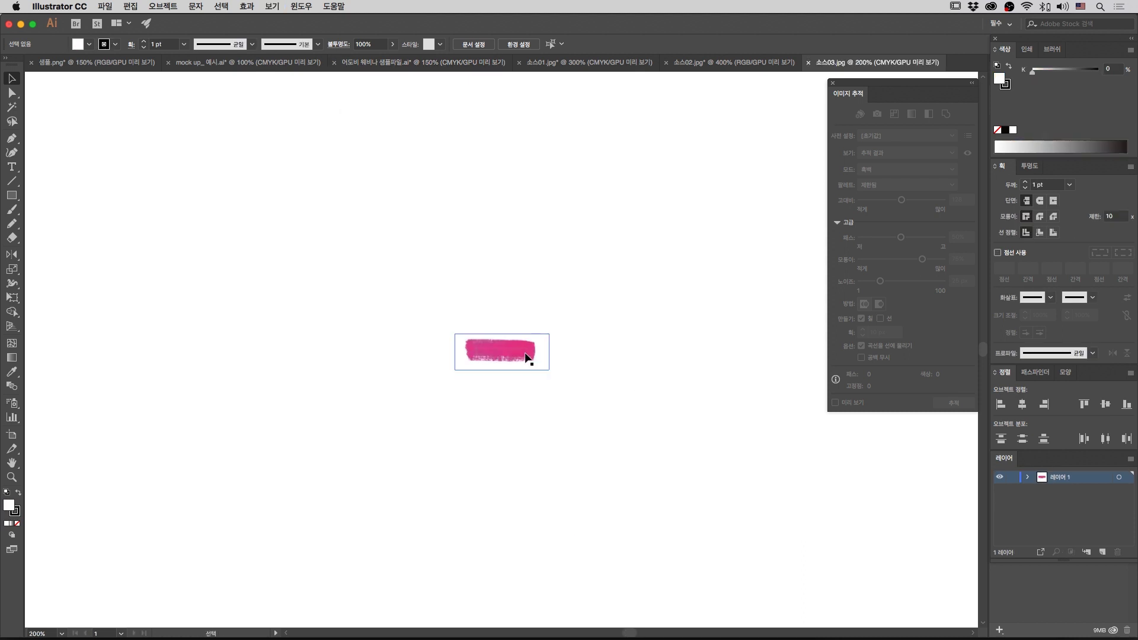
{"action": "left_click", "coordinate": [529, 358]}
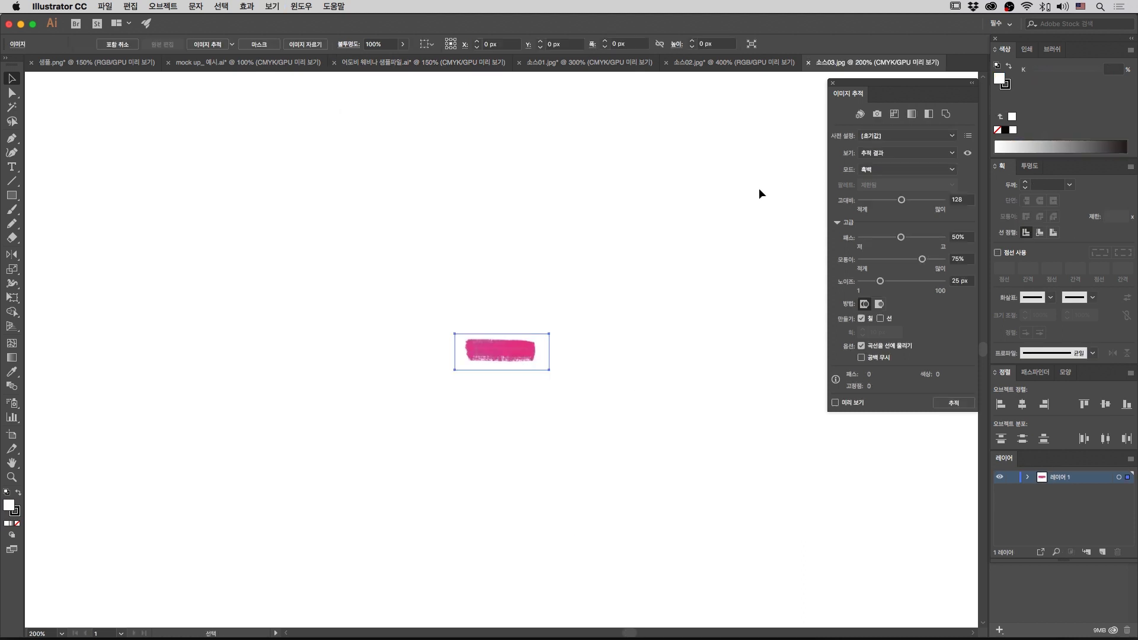
{"action": "left_click", "coordinate": [928, 140]}
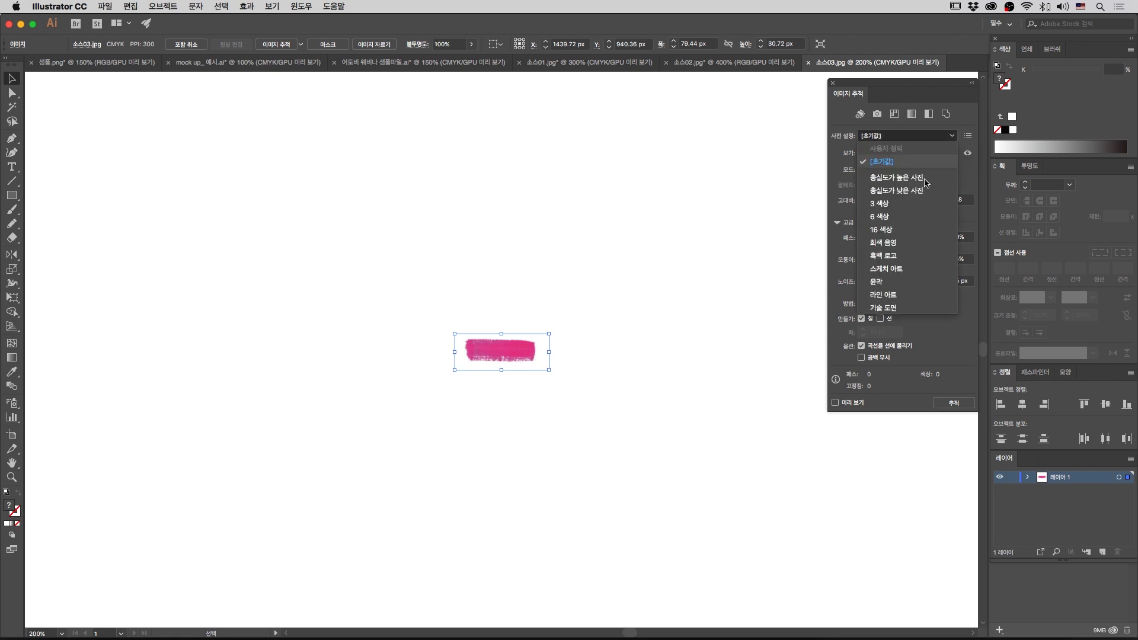
{"action": "left_click", "coordinate": [883, 256]}
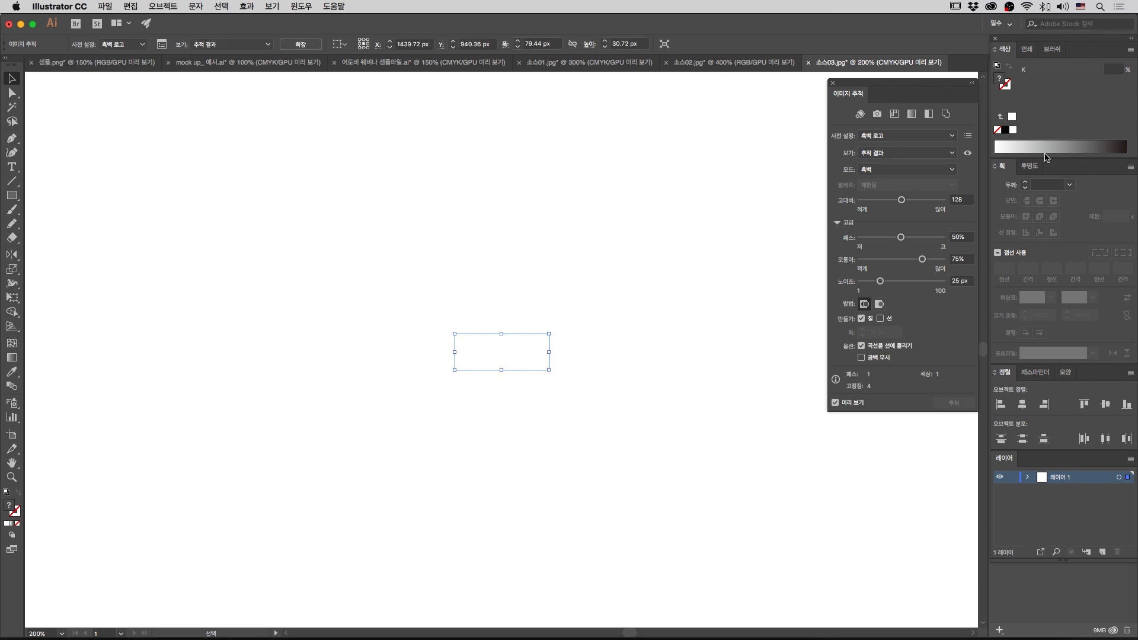
Step: Set the stroke tracing's threshold to 181 and noise to 3 px, raise its path fidelity, and expand it into vector paths
{"action": "left_click", "coordinate": [912, 201]}
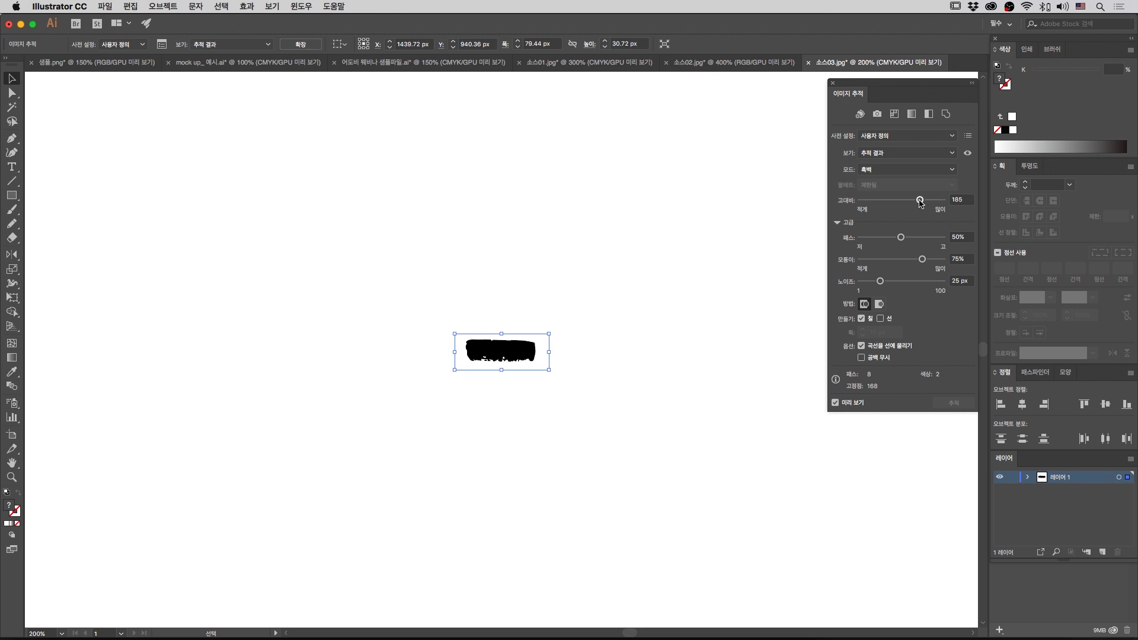
{"action": "left_click", "coordinate": [863, 282]}
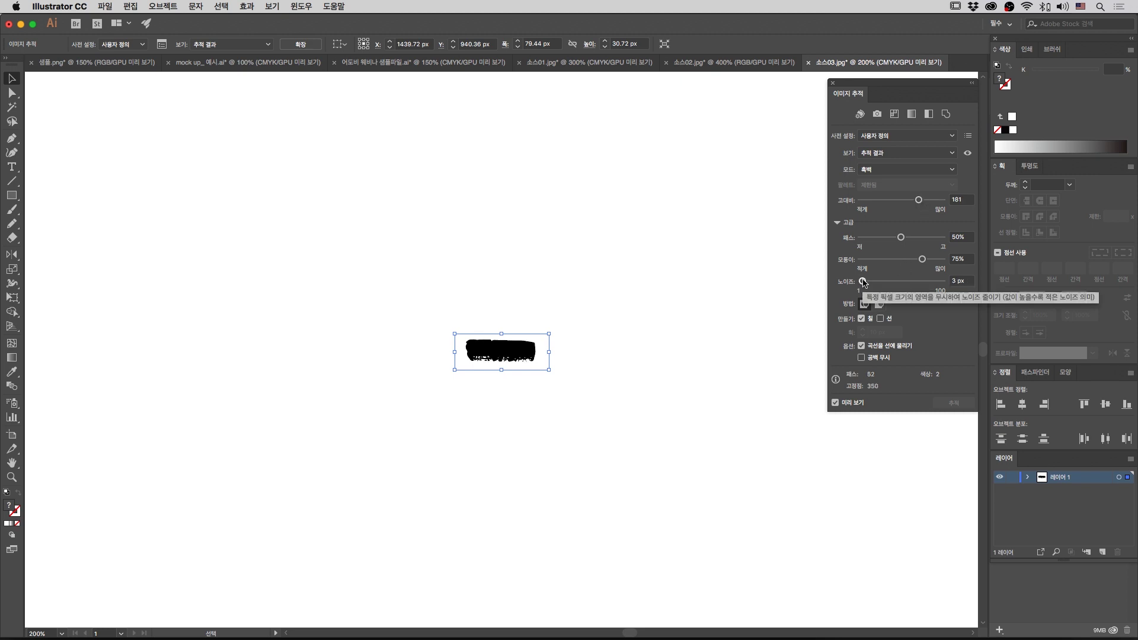
{"action": "left_click", "coordinate": [911, 237]}
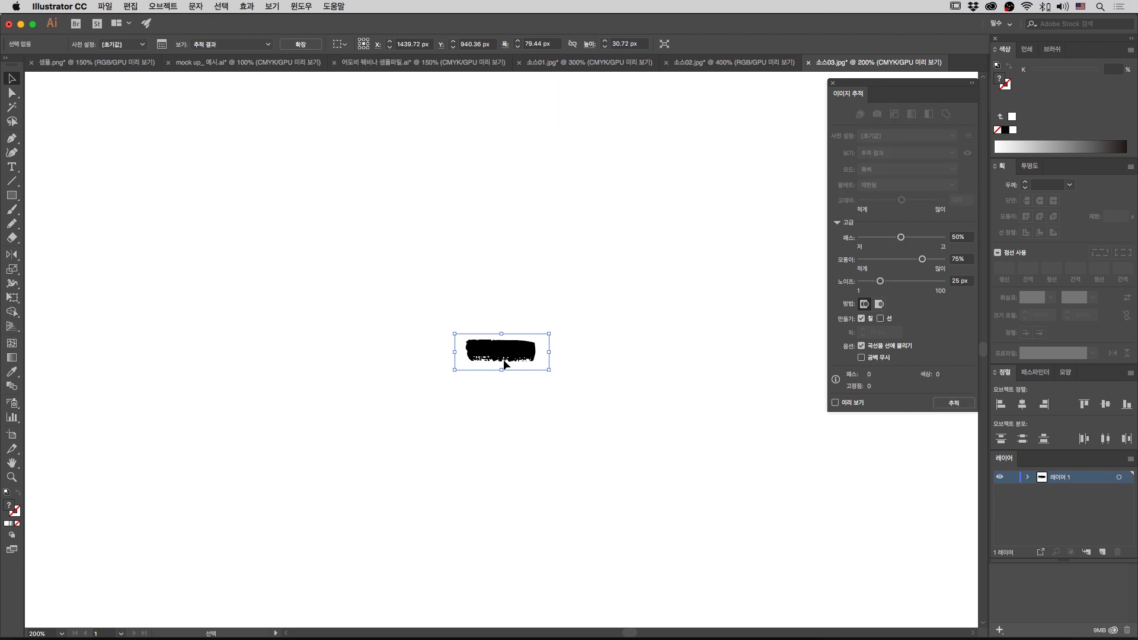
{"action": "left_click", "coordinate": [317, 46]}
{"action": "left_click", "coordinate": [553, 406]}
Step: Select the white areas of the expanded brush stroke with the Magic Wand and delete them
{"action": "key", "text": "super+equal"}
{"action": "key", "text": "super+equal"}
{"action": "key", "text": "super+equal"}
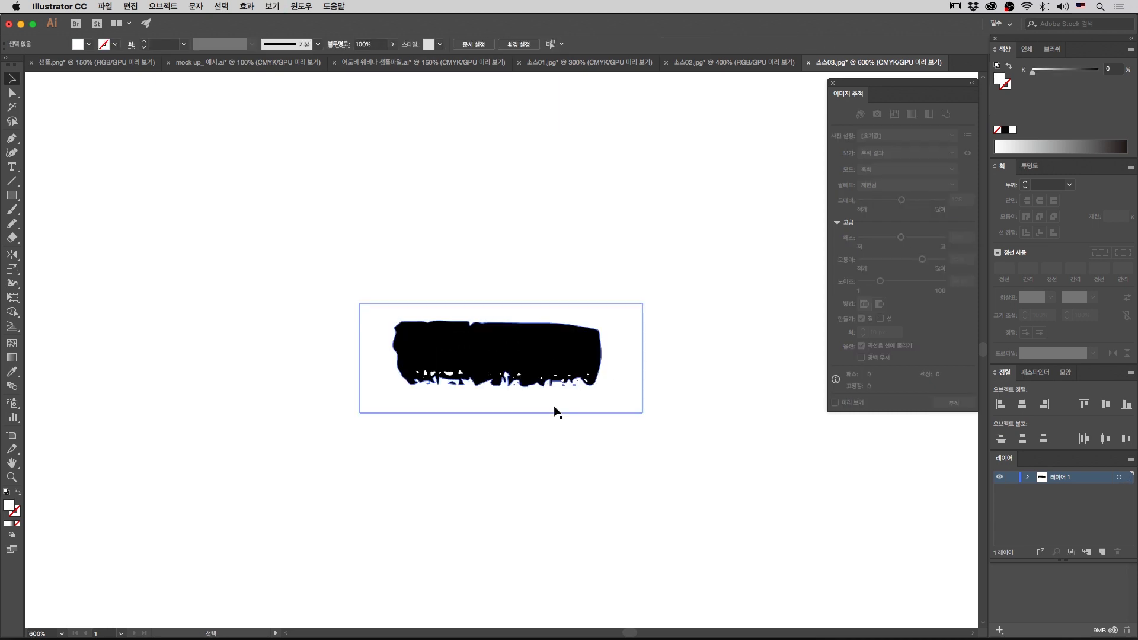
{"action": "left_click", "coordinate": [551, 390]}
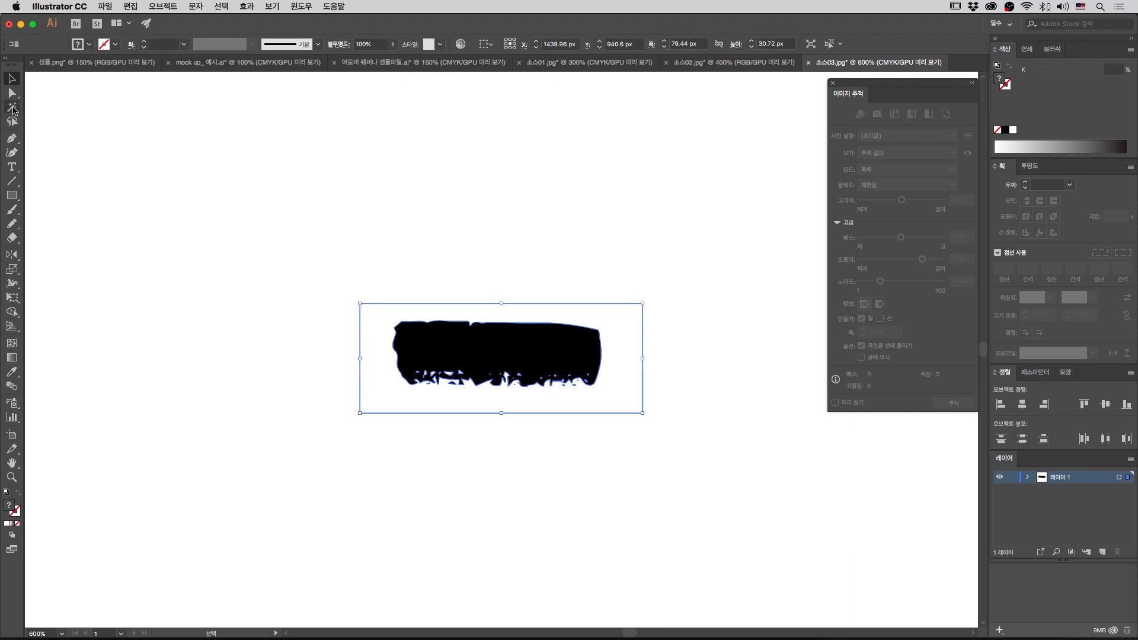
{"action": "left_click", "coordinate": [12, 107]}
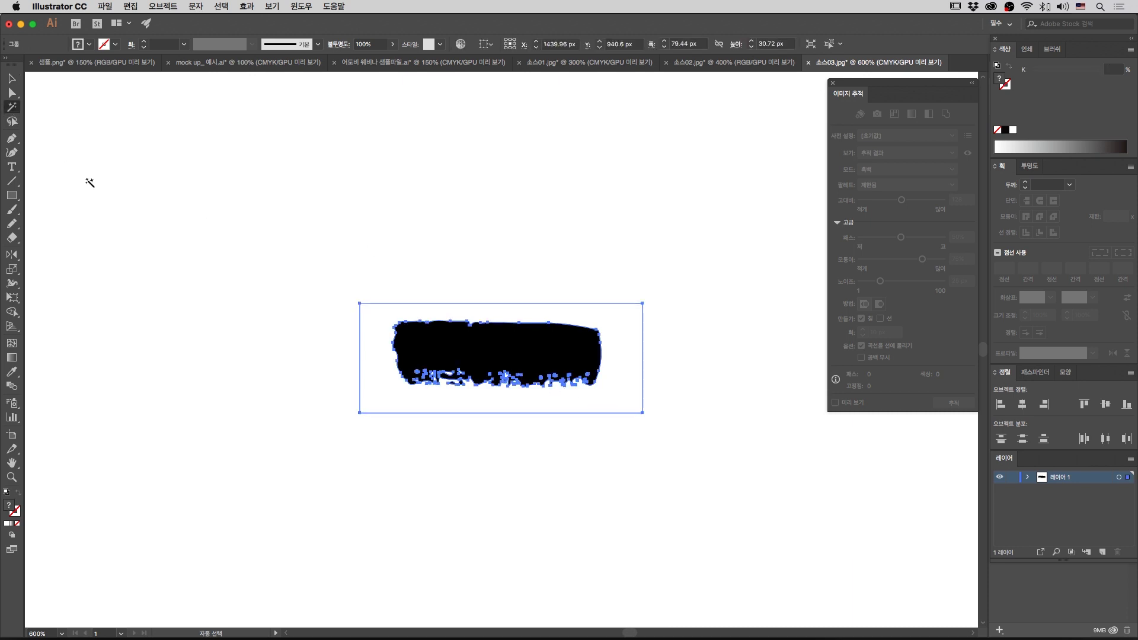
{"action": "left_click", "coordinate": [613, 378]}
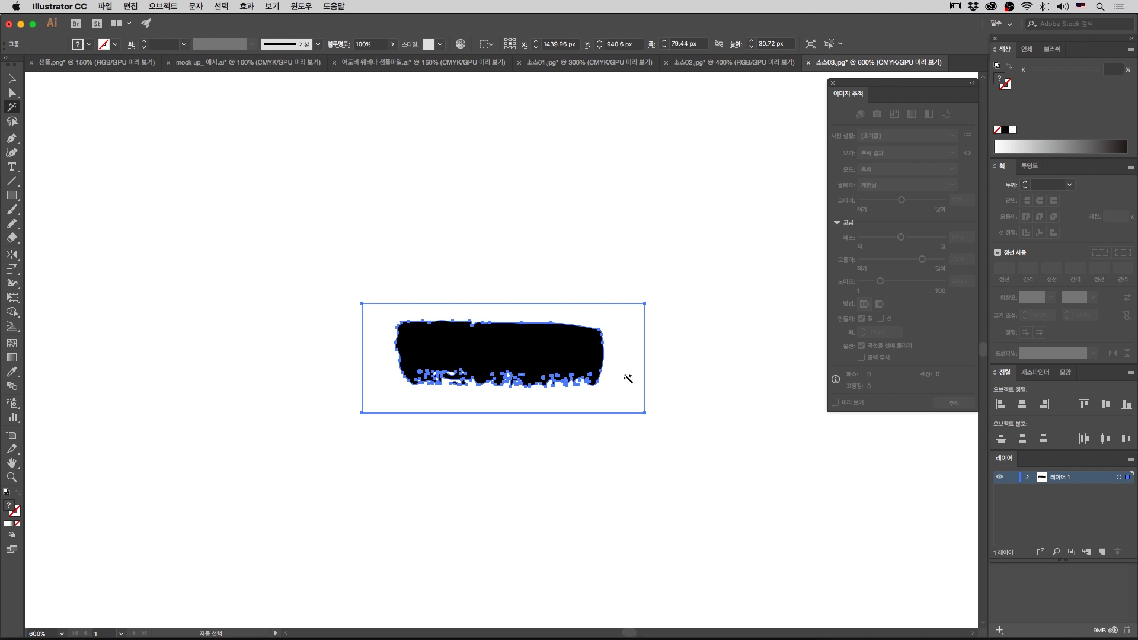
{"action": "key", "text": "super+z"}
{"action": "key", "text": "v"}
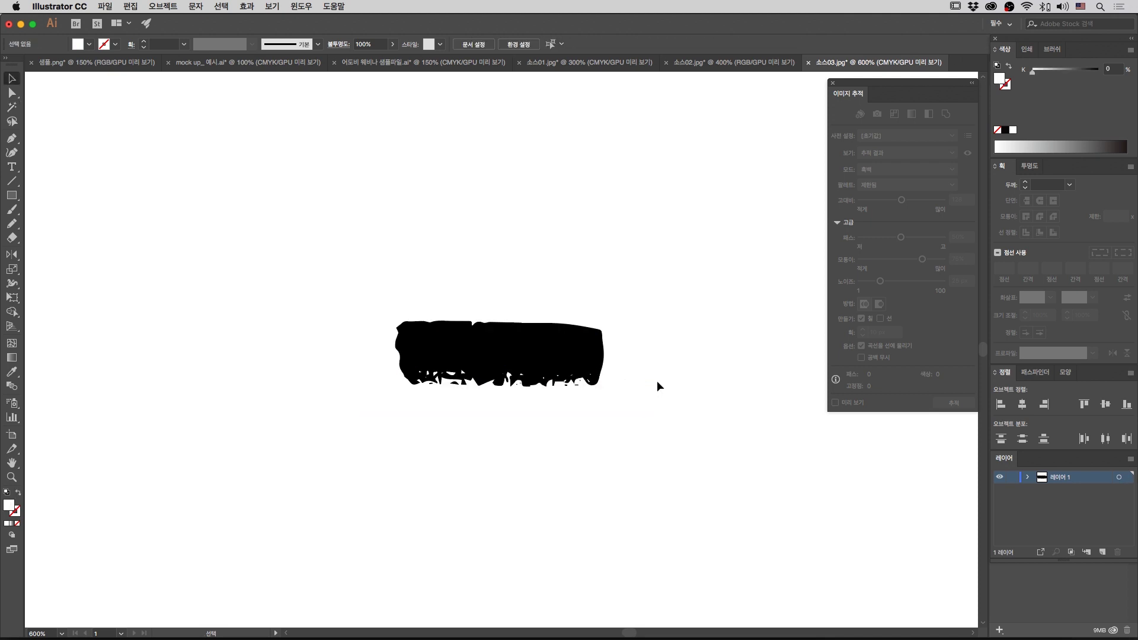
Step: Transfer the black brush stroke into the 어도비 웨비나 샘플파일.ai document
{"action": "left_click", "coordinate": [600, 358]}
{"action": "left_click", "coordinate": [318, 114]}
{"action": "left_click", "coordinate": [423, 62]}
{"action": "key", "text": "super+v"}
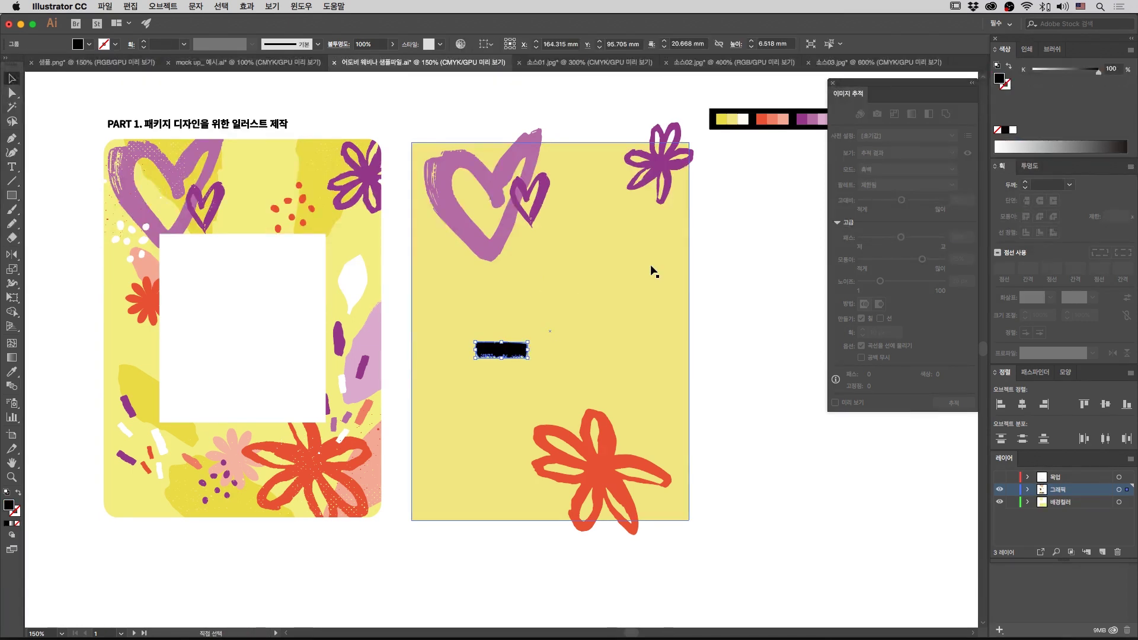
Step: Place the brush stroke nearly upright above the large flower and shrink it to about 4 × 12 mm
{"action": "mouse_move", "coordinate": [534, 338]}
{"action": "left_mouse_down"}
{"action": "mouse_move", "coordinate": [513, 375]}
{"action": "mouse_move", "coordinate": [604, 350]}
{"action": "left_mouse_up"}
{"action": "left_click", "coordinate": [727, 380]}
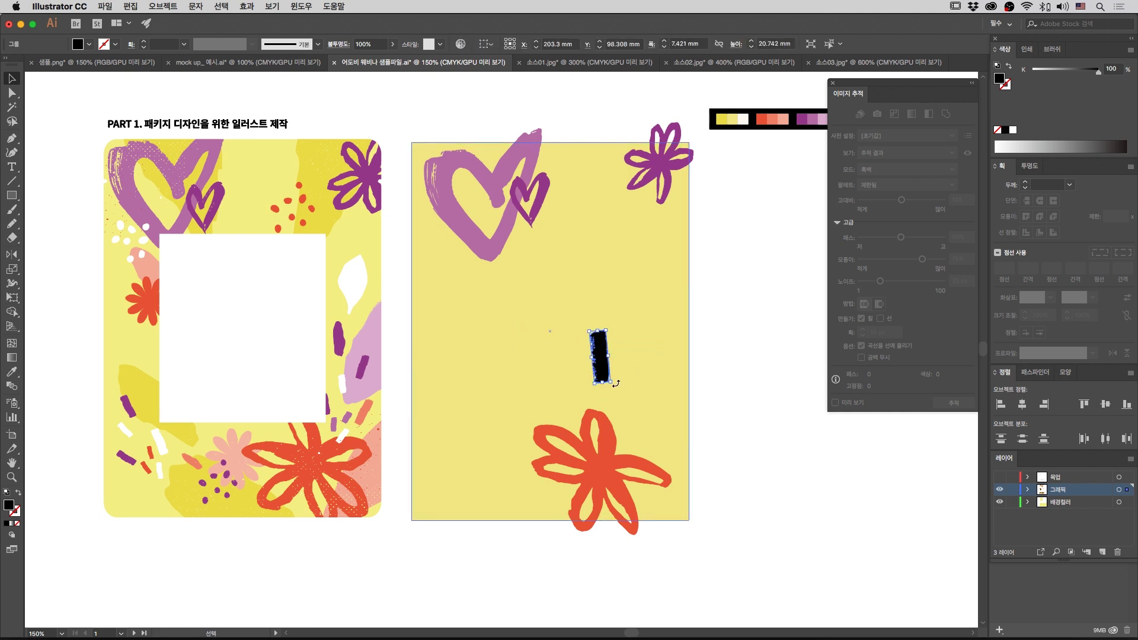
{"action": "mouse_move", "coordinate": [615, 383]}
{"action": "left_mouse_down"}
{"action": "mouse_move", "coordinate": [694, 570]}
{"action": "mouse_move", "coordinate": [652, 391]}
{"action": "mouse_move", "coordinate": [658, 361]}
{"action": "mouse_move", "coordinate": [601, 361]}
{"action": "mouse_move", "coordinate": [600, 381]}
{"action": "left_mouse_up"}
{"action": "left_click", "coordinate": [731, 394]}
Step: Color the small brush stroke dark purple (PANTONE Purple C) from the palette
{"action": "key", "text": "i"}
{"action": "left_click", "coordinate": [803, 115]}
{"action": "key", "text": "v"}
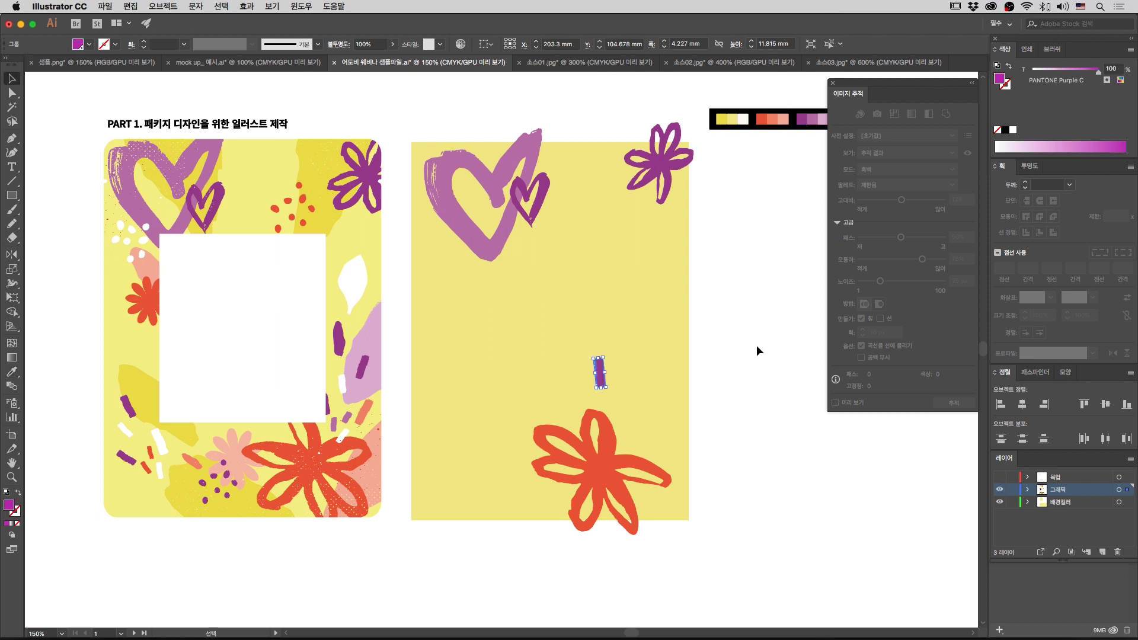
{"action": "left_click", "coordinate": [756, 345]}
Step: Duplicate the purple stroke into three scattered, tilted pieces above the large flower, with the lowest about 5 × 8.5 mm
{"action": "scroll", "coordinate": [653, 371], "scroll_direction": "right", "scroll_amount": 3}
{"action": "scroll", "coordinate": [652, 371], "scroll_direction": "down", "scroll_amount": 1}
{"action": "left_click_drag", "start_coordinate": [521, 363], "coordinate": [599, 331]}
{"action": "left_click", "coordinate": [666, 392]}
{"action": "left_click", "coordinate": [647, 349]}
{"action": "mouse_move", "coordinate": [558, 367]}
{"action": "left_mouse_down"}
{"action": "mouse_move", "coordinate": [561, 395]}
{"action": "mouse_move", "coordinate": [572, 396]}
{"action": "mouse_move", "coordinate": [567, 384]}
{"action": "left_mouse_up"}
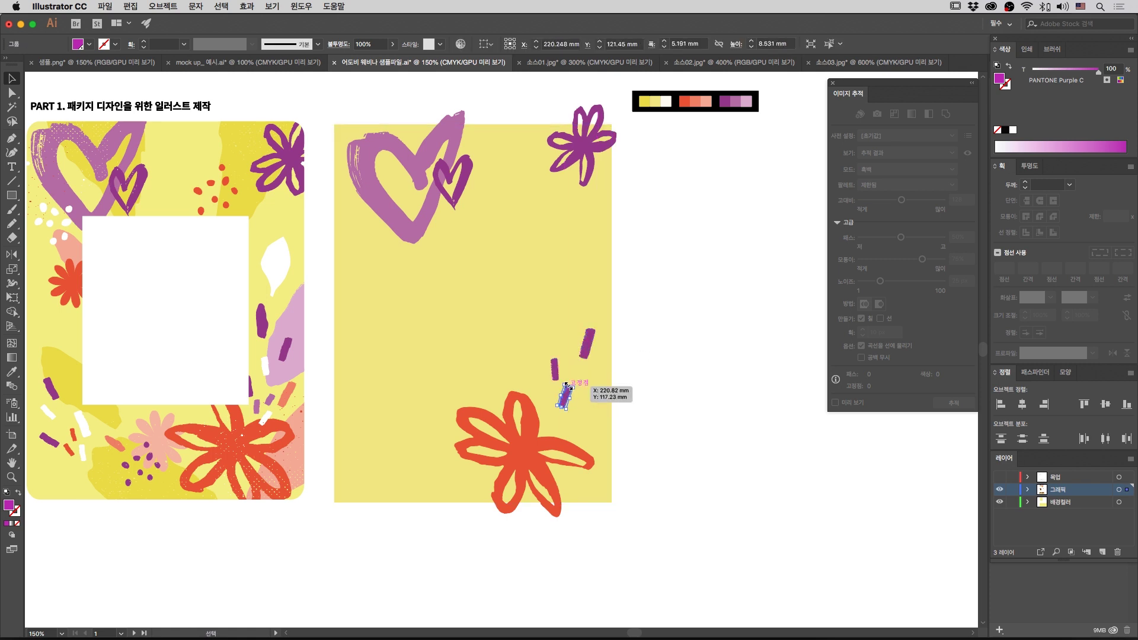
{"action": "key", "text": "super+equal"}
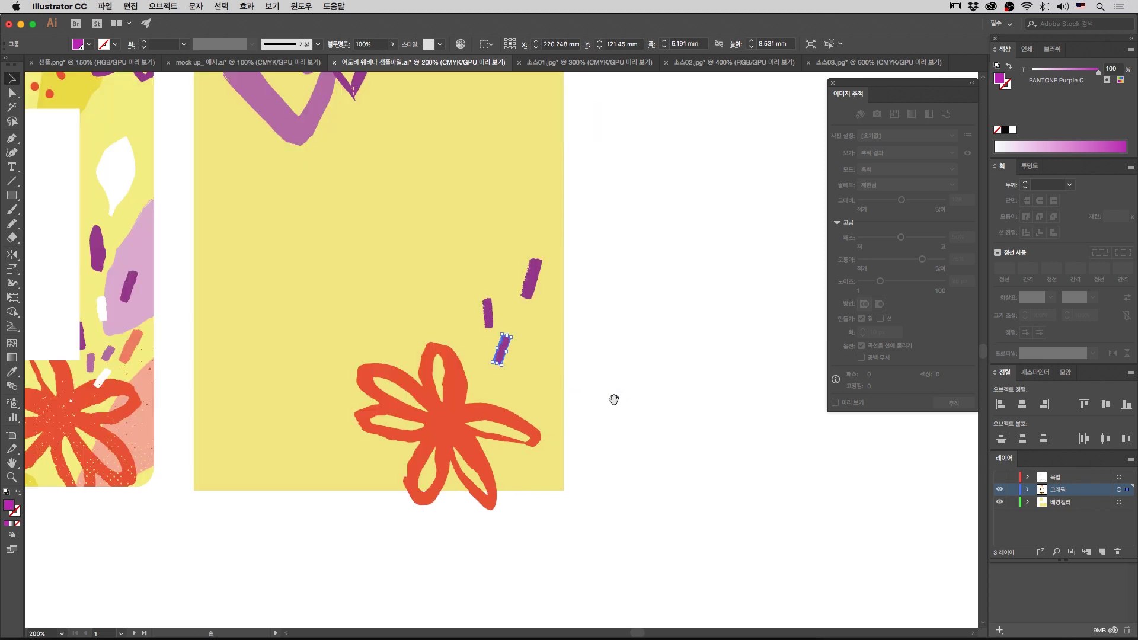
Step: Shrink the lowest purple stroke to about 4 × 5 mm and place a tilted copy of about 5 × 8 mm above and right of it
{"action": "left_click_drag", "start_coordinate": [613, 400], "coordinate": [692, 420]}
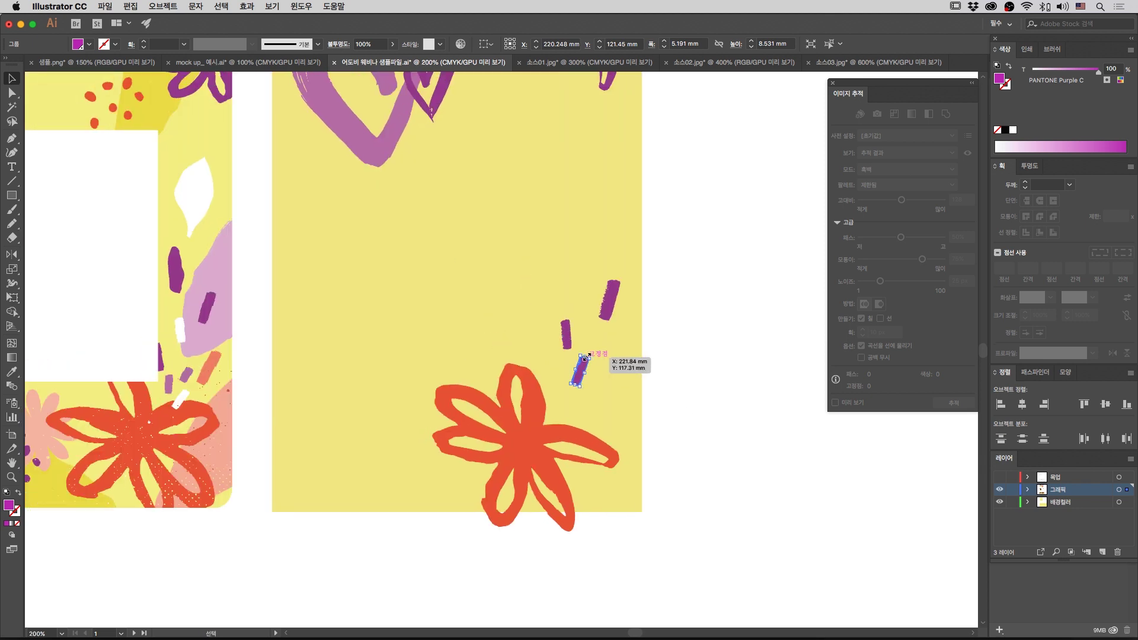
{"action": "mouse_move", "coordinate": [586, 356]}
{"action": "left_mouse_down"}
{"action": "mouse_move", "coordinate": [583, 370]}
{"action": "mouse_move", "coordinate": [602, 360]}
{"action": "left_mouse_up"}
{"action": "left_click", "coordinate": [743, 386]}
{"action": "left_click", "coordinate": [771, 384]}
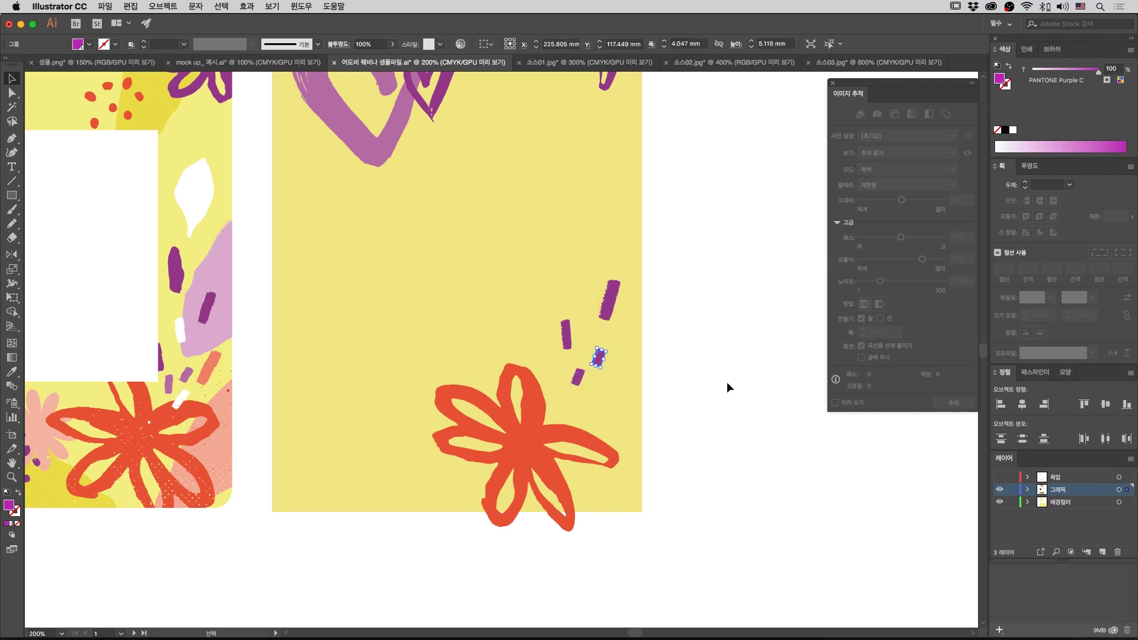
{"action": "left_click", "coordinate": [600, 356]}
{"action": "left_click_drag", "start_coordinate": [612, 349], "coordinate": [585, 370]}
{"action": "left_click", "coordinate": [691, 368]}
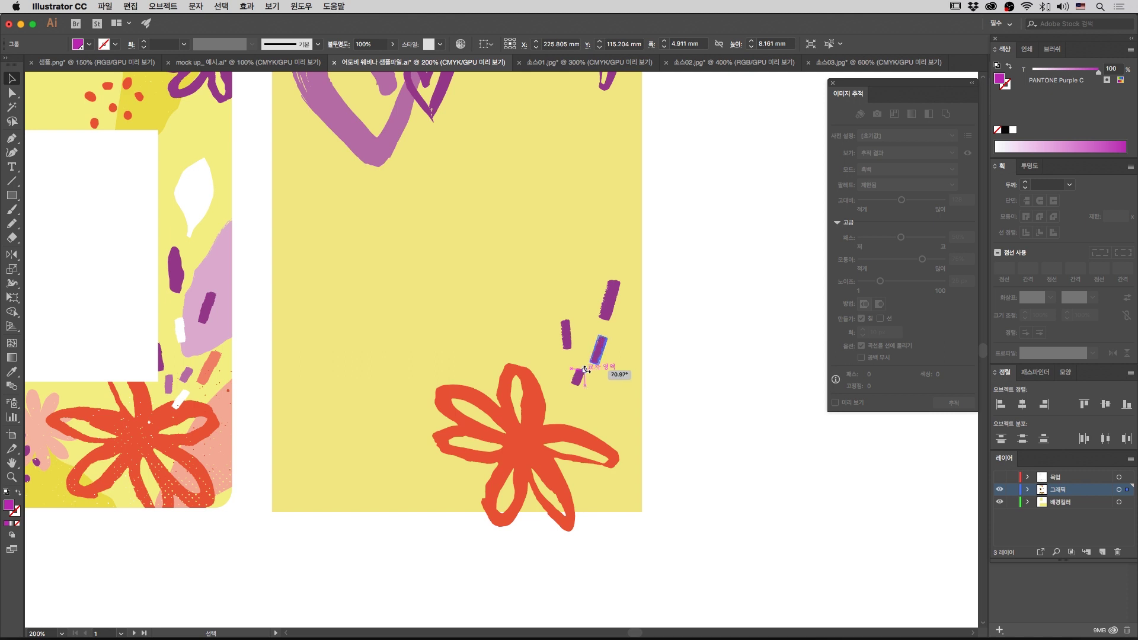
{"action": "left_click", "coordinate": [727, 383]}
Step: Add three more purple stroke copies: one about 5.5 × 7.4 mm nearest the flower, one atop the cluster, and one tilted along its right edge
{"action": "mouse_move", "coordinate": [581, 384]}
{"action": "left_mouse_down"}
{"action": "mouse_move", "coordinate": [578, 405]}
{"action": "mouse_move", "coordinate": [596, 393]}
{"action": "left_mouse_up"}
{"action": "left_click", "coordinate": [709, 401]}
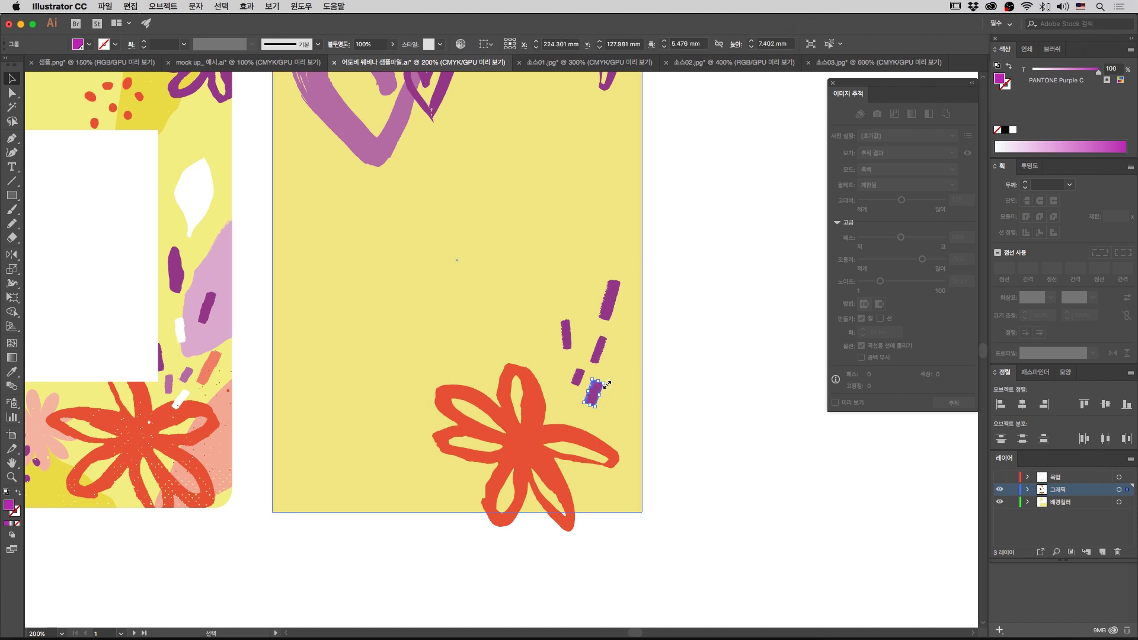
{"action": "left_click", "coordinate": [732, 414]}
{"action": "left_click_drag", "start_coordinate": [572, 352], "coordinate": [599, 264]}
{"action": "left_click", "coordinate": [666, 356]}
{"action": "left_click", "coordinate": [691, 361]}
{"action": "left_click", "coordinate": [672, 299]}
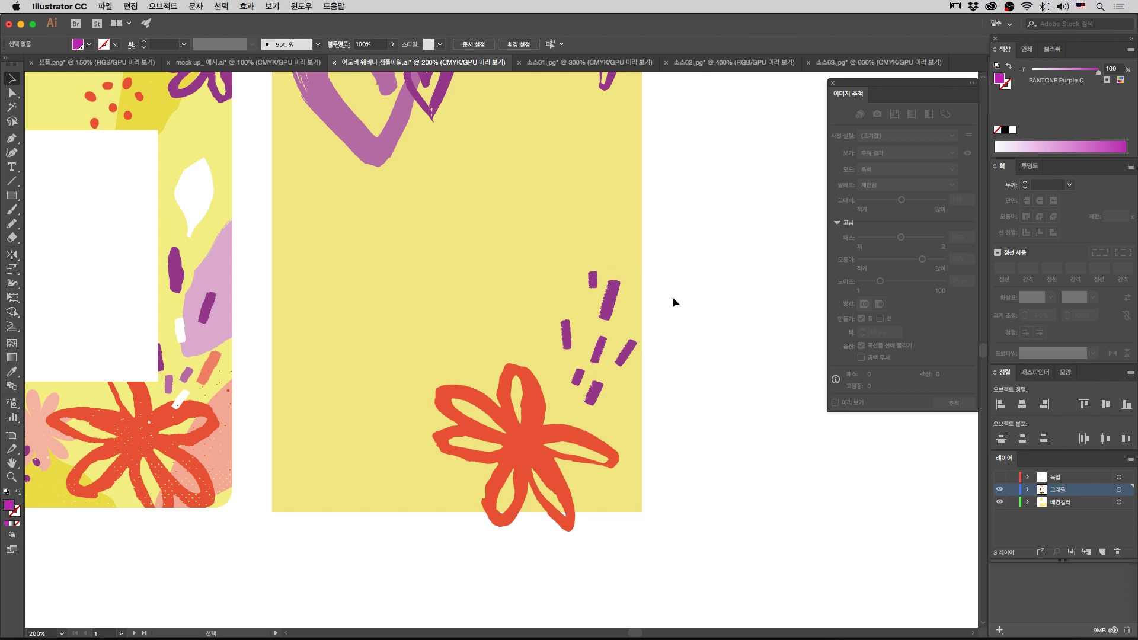
Step: Color the smallest stroke medium purple and the stroke in the middle of the cluster light purple from the palette
{"action": "key", "text": "super+minus"}
{"action": "left_click_drag", "start_coordinate": [672, 297], "coordinate": [678, 358]}
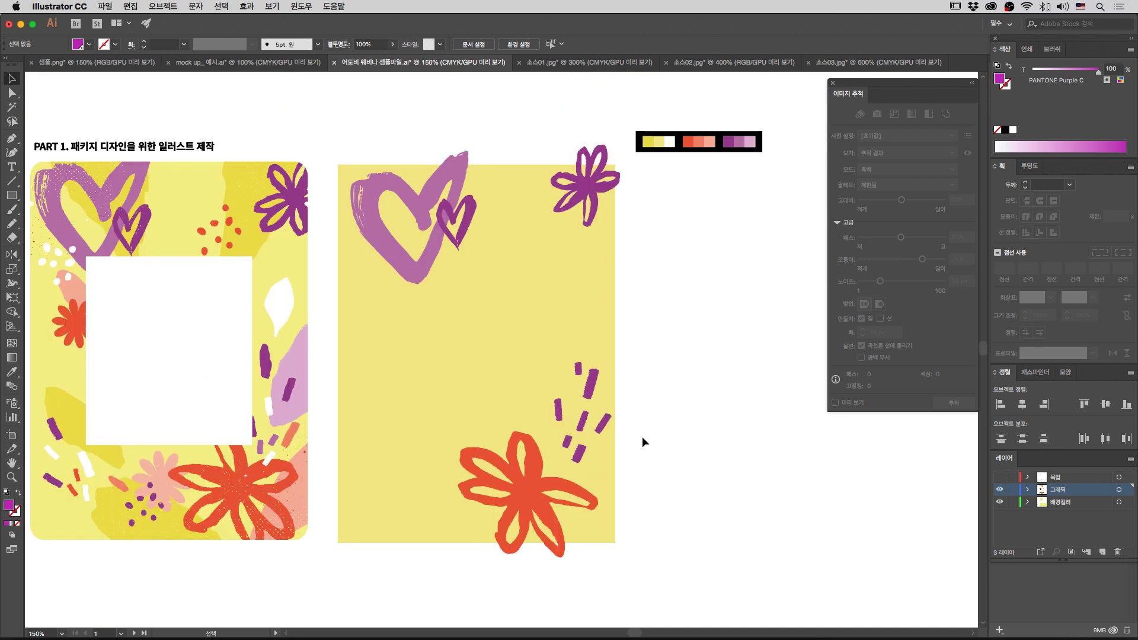
{"action": "left_click", "coordinate": [568, 445]}
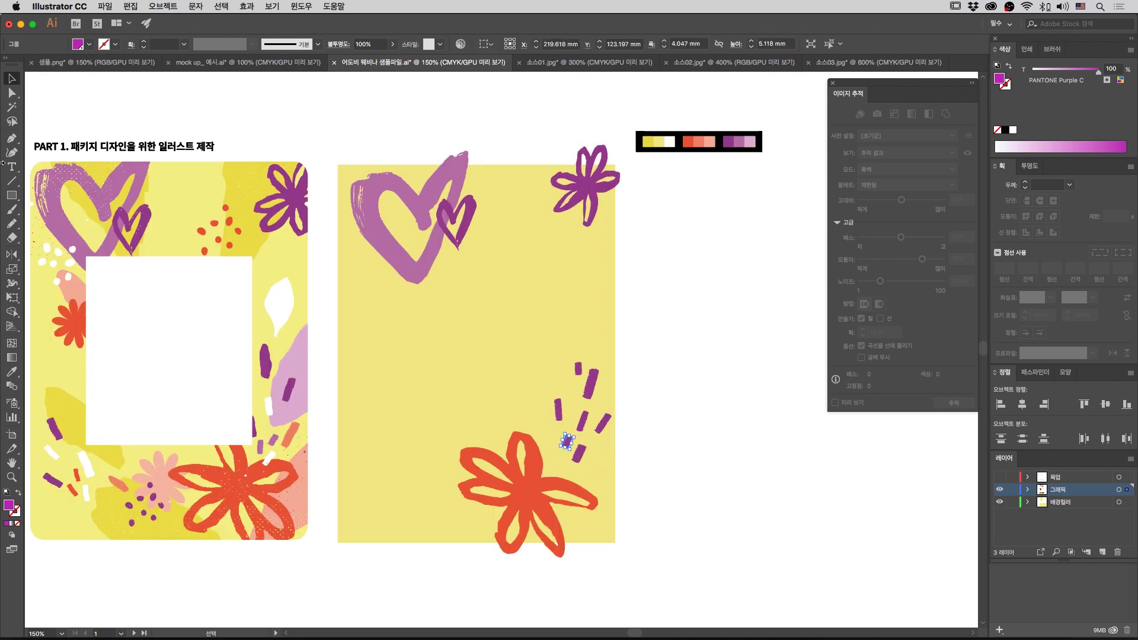
{"action": "key", "text": "i"}
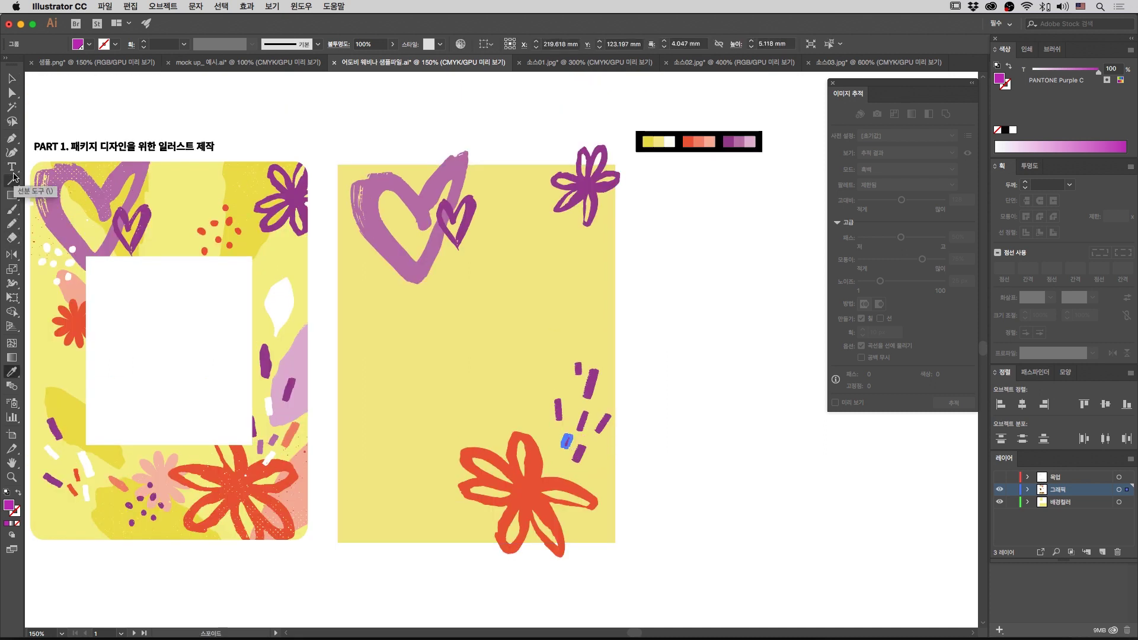
{"action": "left_click", "coordinate": [741, 138]}
{"action": "left_click", "coordinate": [582, 420], "text": "super"}
{"action": "left_click", "coordinate": [750, 141]}
{"action": "key", "text": "v"}
Step: Color the lowest and topmost strokes of the cluster off-white (PANTONE 101 C, 5%) from the palette
{"action": "left_click", "coordinate": [581, 456]}
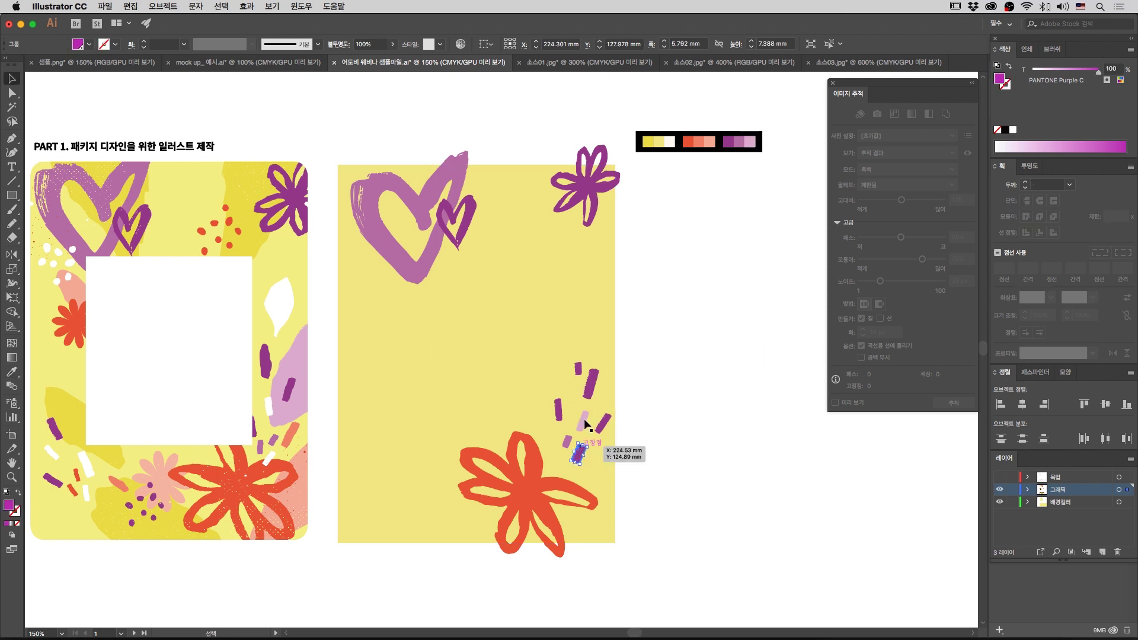
{"action": "left_click", "coordinate": [579, 370], "text": "shift"}
{"action": "key", "text": "i"}
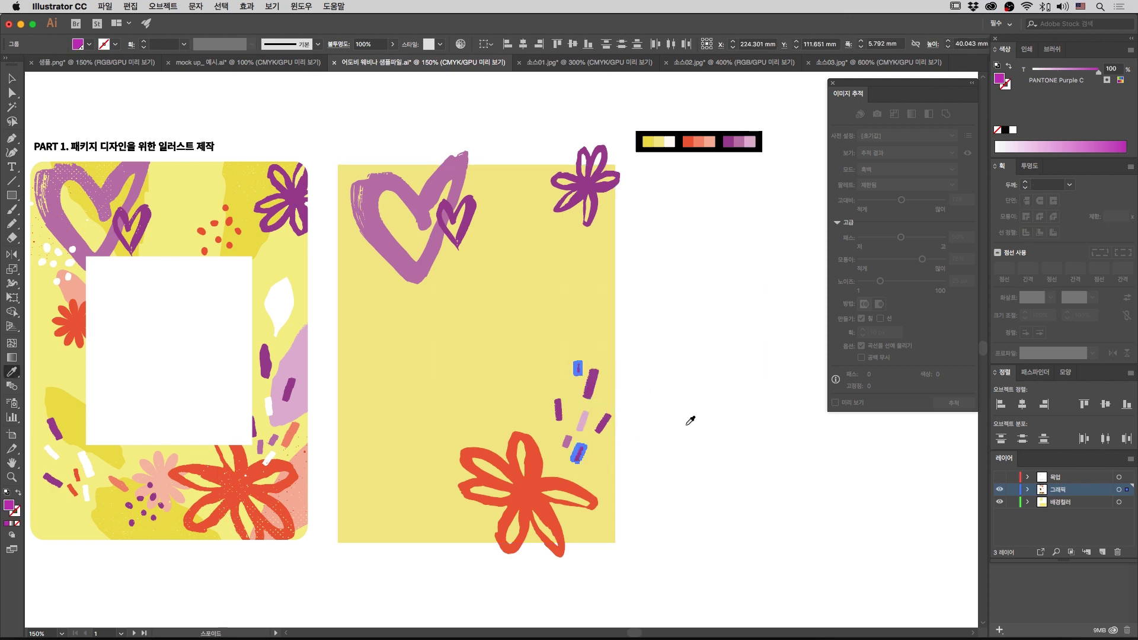
{"action": "left_click", "coordinate": [669, 141]}
{"action": "key", "text": "v"}
Step: Color the rightmost stroke of the cluster light coral (PANTONE 171 C, 45%) from the palette
{"action": "left_click", "coordinate": [604, 423]}
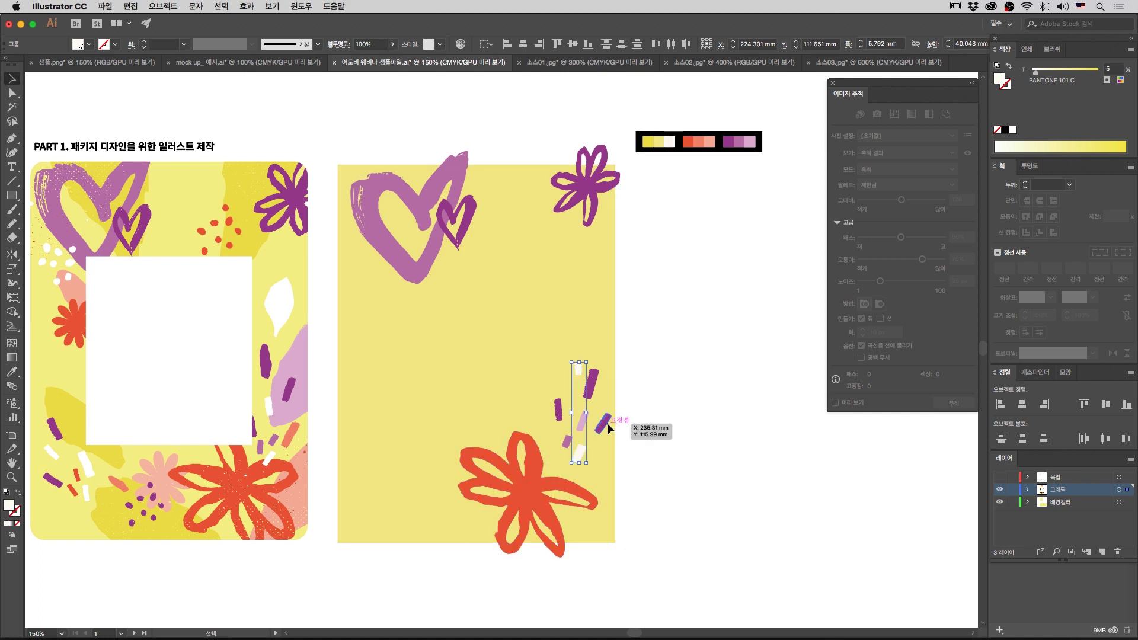
{"action": "key", "text": "i"}
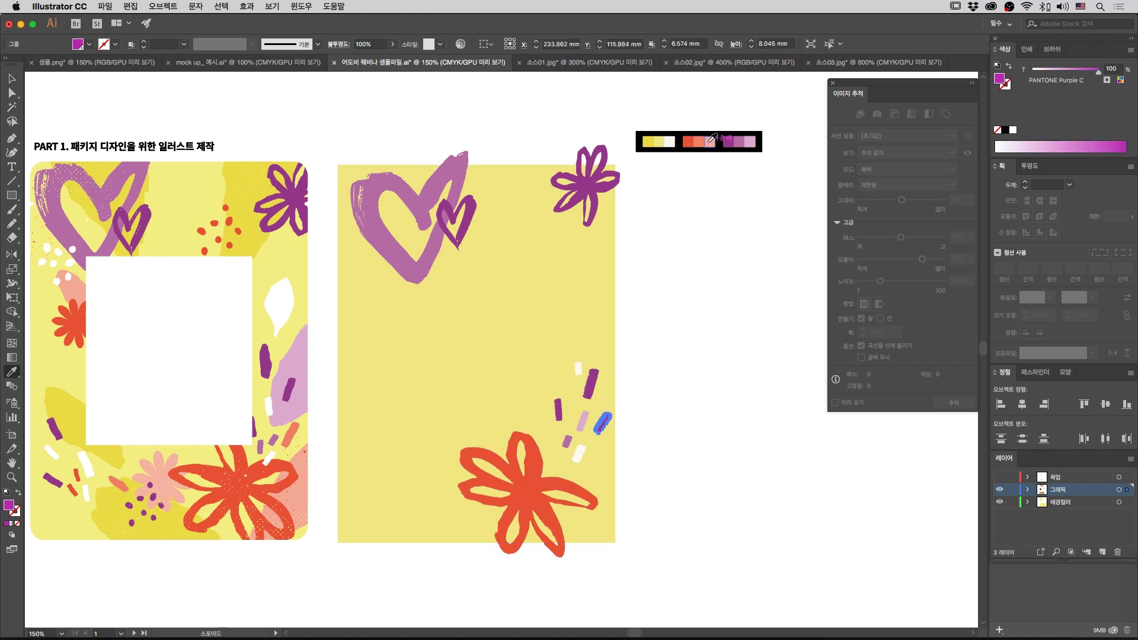
{"action": "left_click", "coordinate": [710, 141]}
{"action": "key", "text": "v"}
{"action": "left_click", "coordinate": [674, 383]}
Step: Group all the colored strokes above the large flower
{"action": "scroll", "coordinate": [659, 419], "scroll_direction": "left", "scroll_amount": 2}
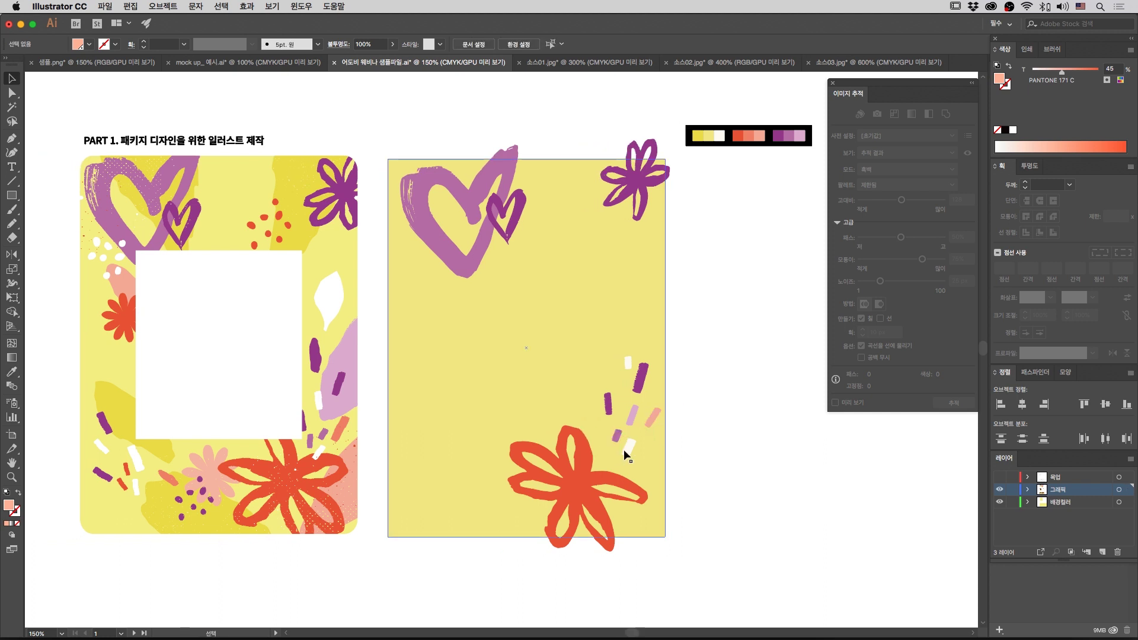
{"action": "left_click_drag", "start_coordinate": [616, 376], "coordinate": [606, 349]}
{"action": "left_click", "coordinate": [645, 335], "text": "shift"}
{"action": "right_click", "coordinate": [648, 377]}
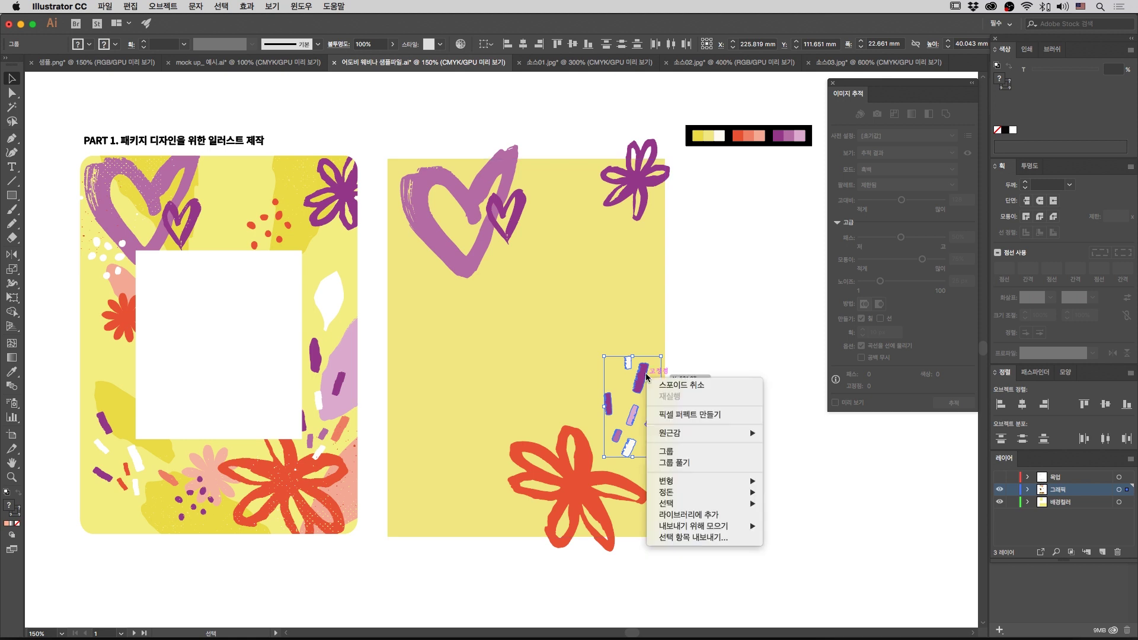
{"action": "left_click", "coordinate": [660, 451]}
{"action": "left_click", "coordinate": [719, 384]}
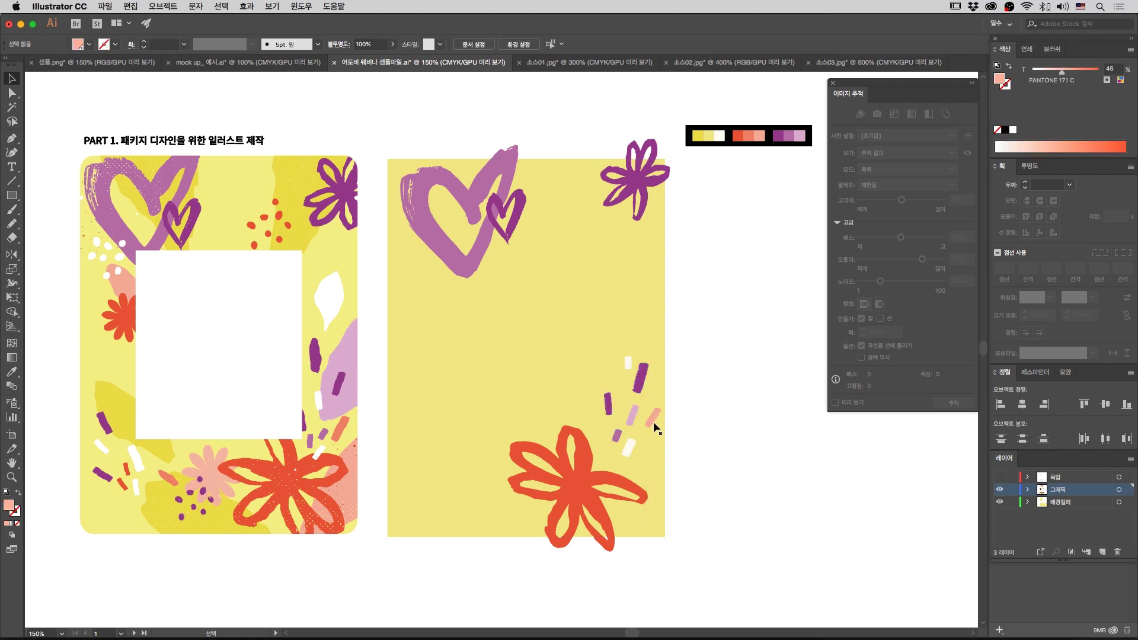
Step: Move the stroke group down and left onto the large flower's upper-right petal and adjust its tilt slightly
{"action": "left_click", "coordinate": [634, 418]}
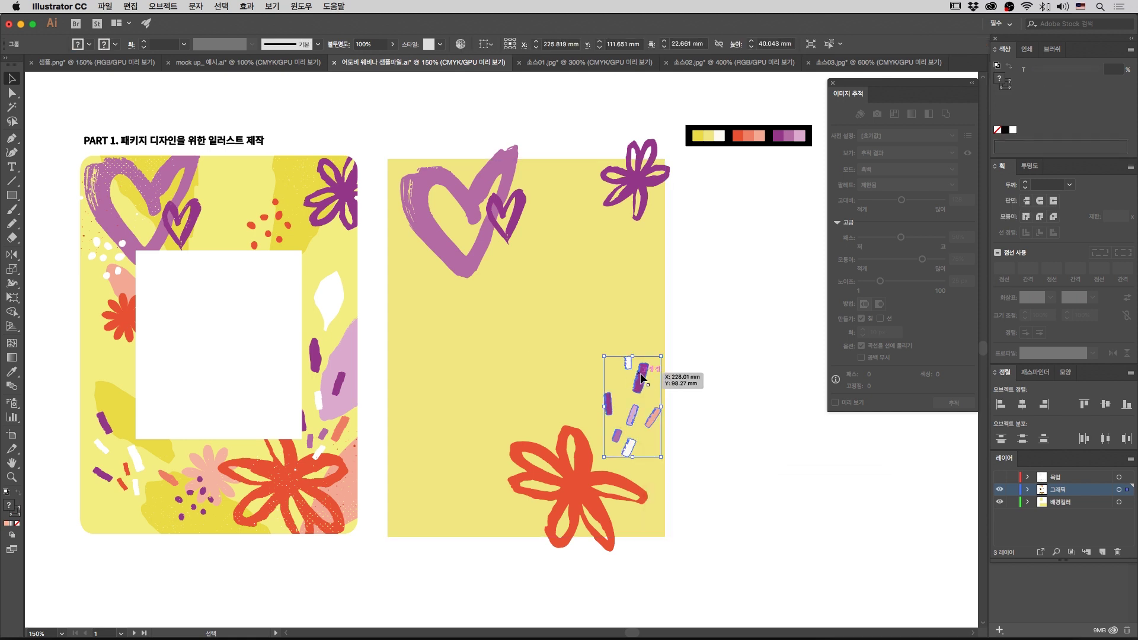
{"action": "left_click_drag", "start_coordinate": [638, 386], "coordinate": [624, 406]}
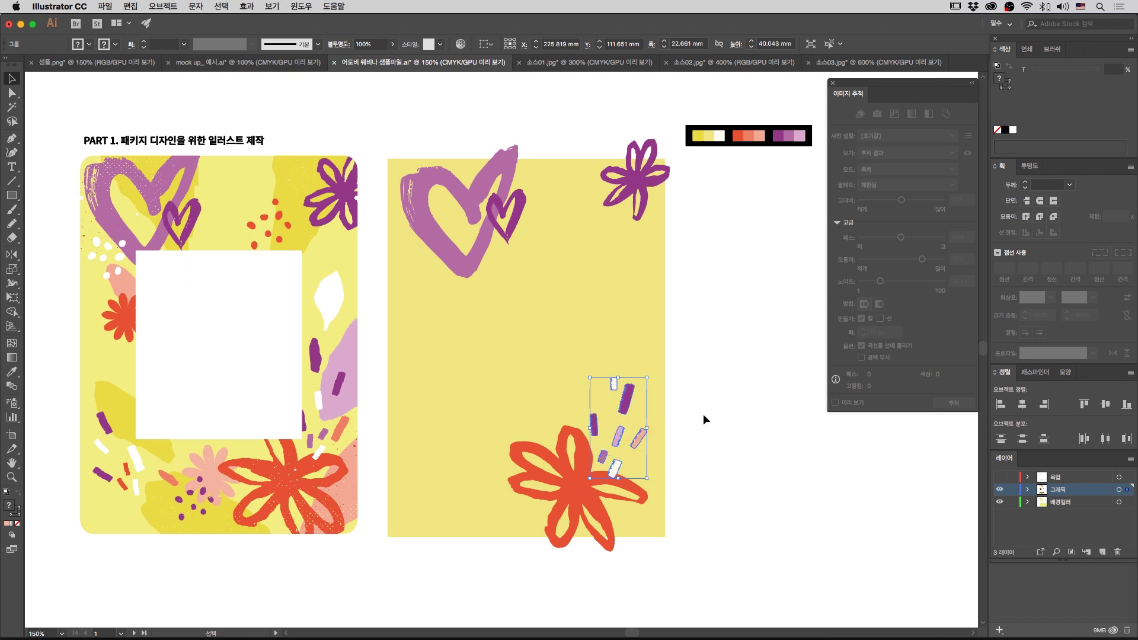
{"action": "left_click", "coordinate": [700, 423]}
{"action": "mouse_move", "coordinate": [700, 423]}
{"action": "left_mouse_down"}
{"action": "mouse_move", "coordinate": [729, 336]}
{"action": "mouse_move", "coordinate": [716, 302]}
{"action": "mouse_move", "coordinate": [695, 336]}
{"action": "left_mouse_up"}
{"action": "left_click", "coordinate": [686, 326]}
{"action": "left_click", "coordinate": [781, 343]}
{"action": "scroll", "coordinate": [759, 343], "scroll_direction": "left", "scroll_amount": 3}
{"action": "scroll", "coordinate": [759, 343], "scroll_direction": "up", "scroll_amount": 1}
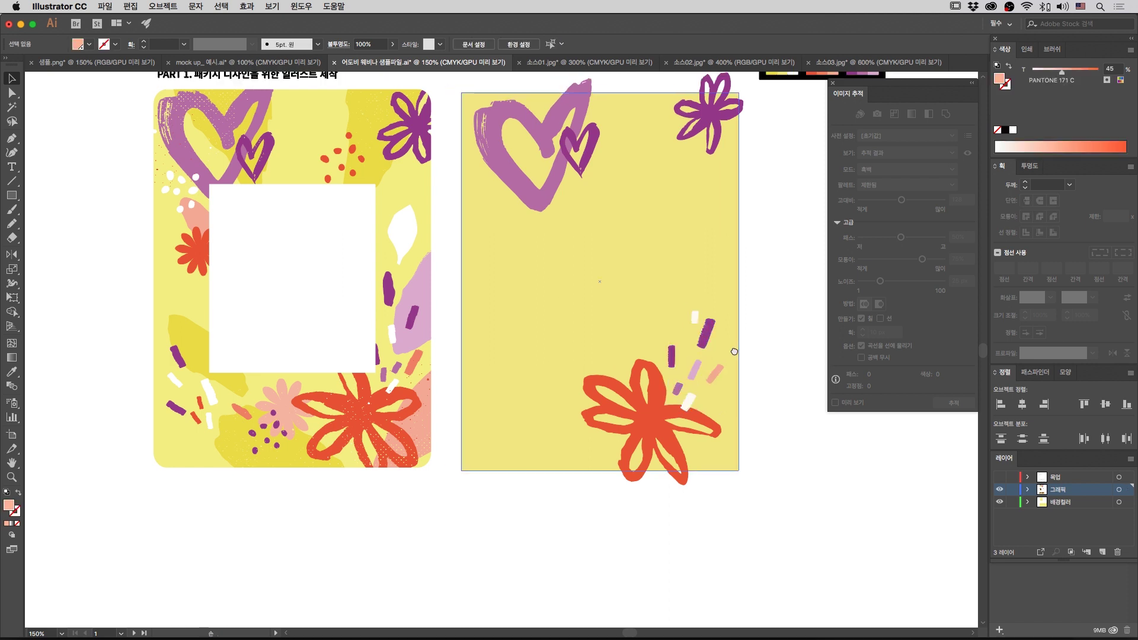
Step: Duplicate the stroke group into the lower-left area of the yellow background
{"action": "left_click", "coordinate": [734, 341]}
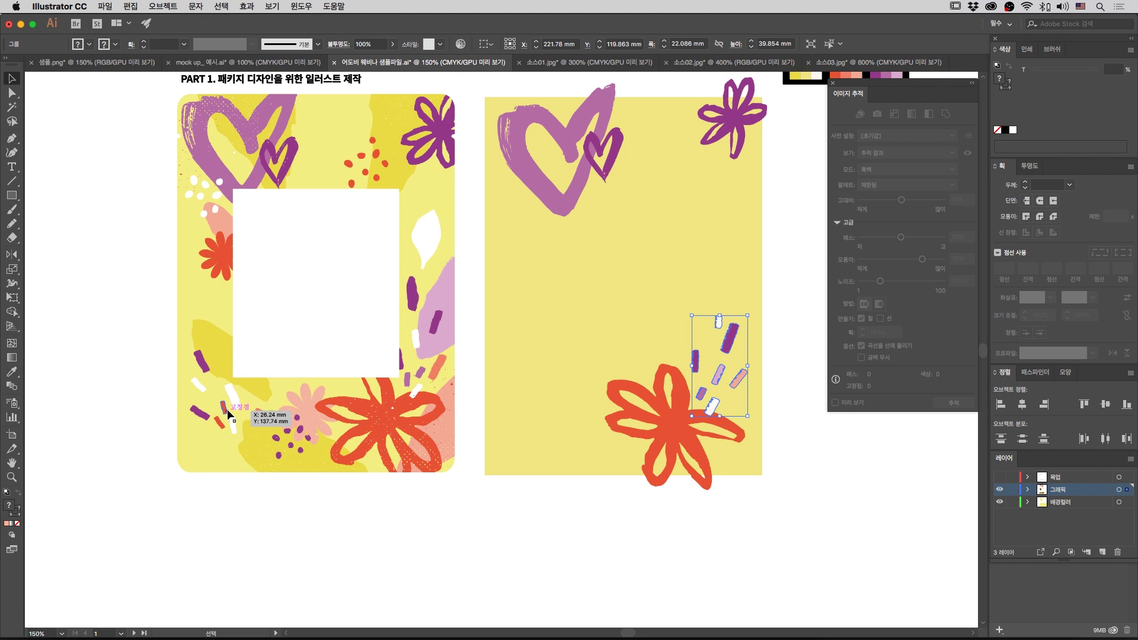
{"action": "left_click", "coordinate": [774, 370]}
{"action": "left_click", "coordinate": [733, 342]}
{"action": "mouse_move", "coordinate": [737, 343]}
{"action": "left_mouse_down"}
{"action": "mouse_move", "coordinate": [664, 372]}
{"action": "mouse_move", "coordinate": [566, 378]}
{"action": "left_mouse_up"}
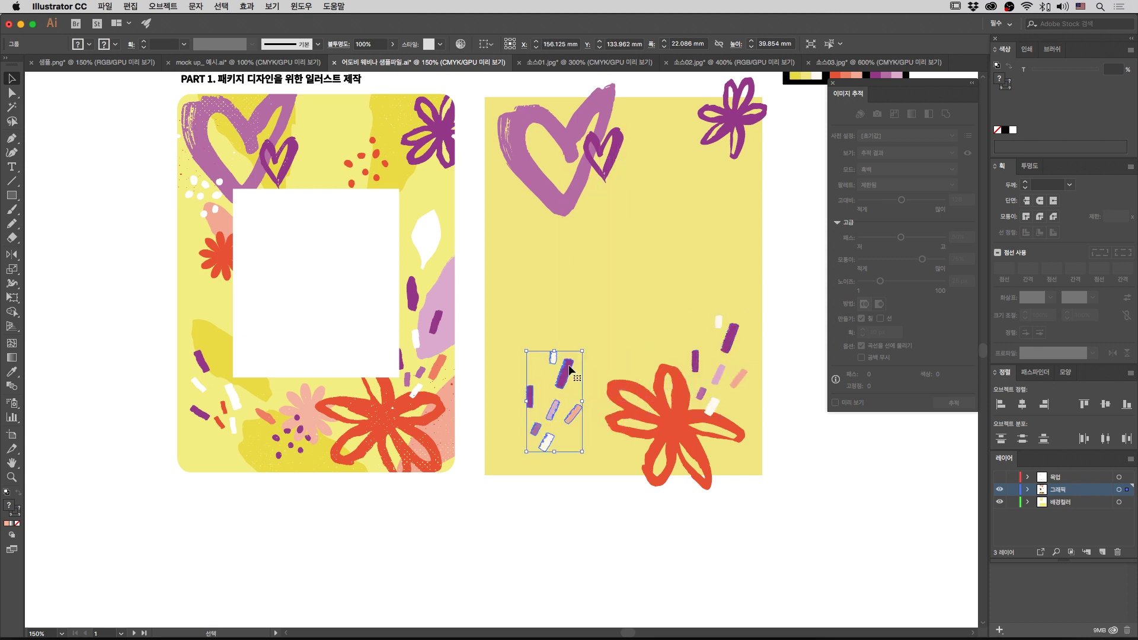
Step: Reflect the copied stroke group across the vertical axis and rotate it counterclockwise beside the large flower
{"action": "double_click", "coordinate": [13, 256]}
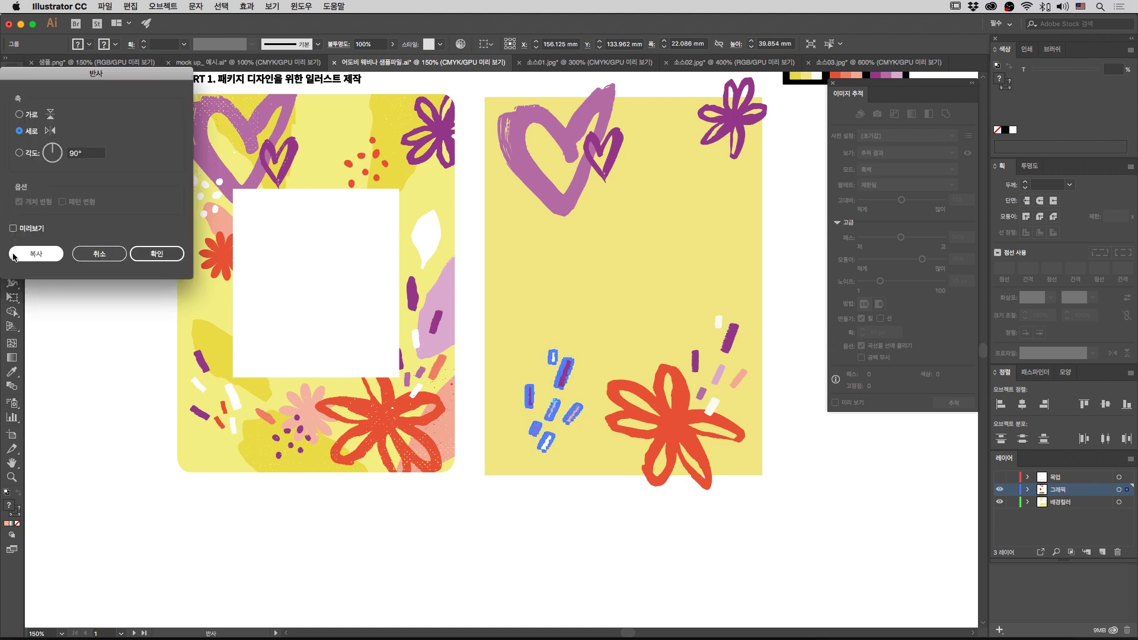
{"action": "left_click", "coordinate": [150, 254]}
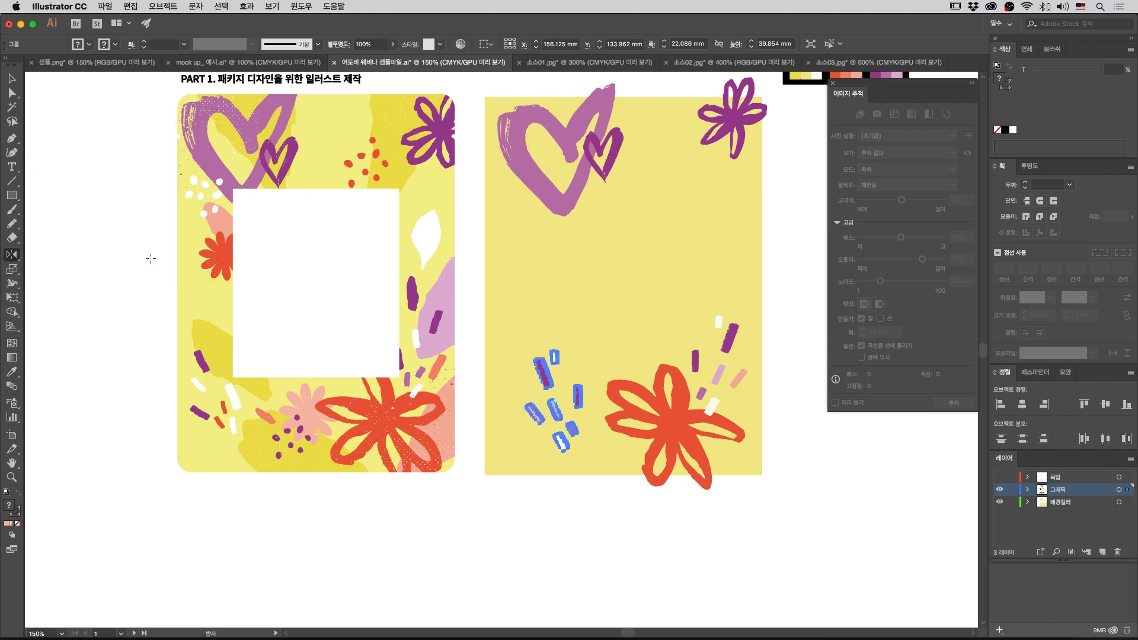
{"action": "left_click_drag", "start_coordinate": [585, 345], "coordinate": [593, 339]}
{"action": "mouse_move", "coordinate": [559, 418]}
{"action": "left_mouse_down"}
{"action": "mouse_move", "coordinate": [542, 422]}
{"action": "mouse_move", "coordinate": [559, 439]}
{"action": "mouse_move", "coordinate": [512, 416]}
{"action": "mouse_move", "coordinate": [550, 439]}
{"action": "mouse_move", "coordinate": [564, 417]}
{"action": "mouse_move", "coordinate": [562, 432]}
{"action": "left_mouse_up"}
Step: Isolate the mirrored group, rearrange its individual strokes, and add a light purple copy on the cluster's outer left side
{"action": "double_click", "coordinate": [522, 415]}
{"action": "left_click", "coordinate": [535, 453]}
{"action": "left_click", "coordinate": [567, 418]}
{"action": "left_click", "coordinate": [577, 403]}
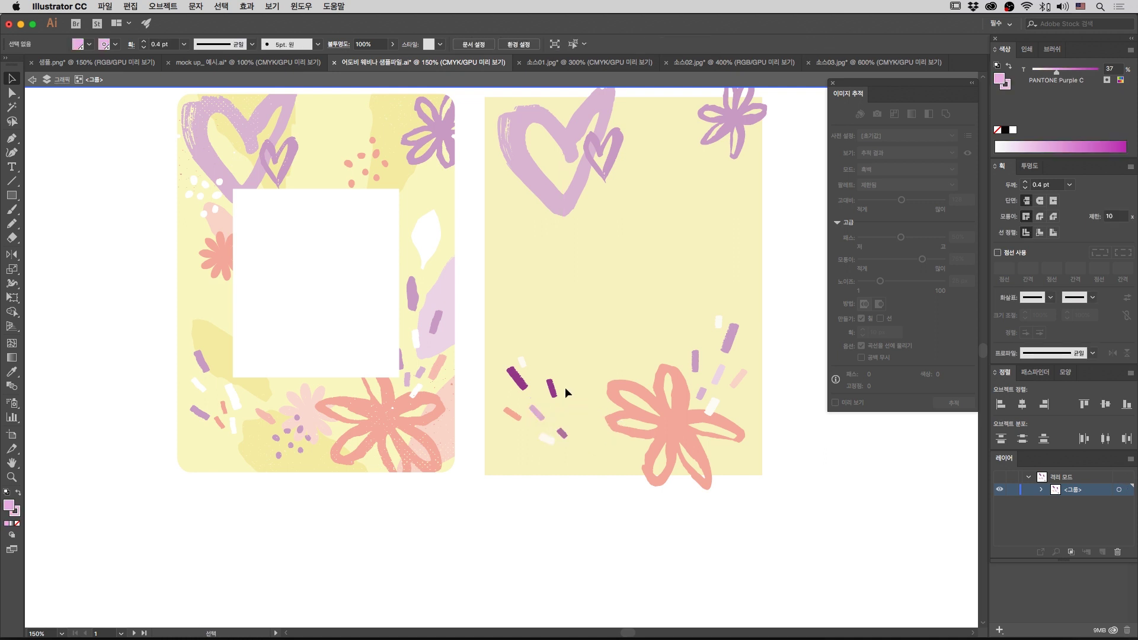
{"action": "left_click_drag", "start_coordinate": [553, 392], "coordinate": [552, 400]}
{"action": "left_click", "coordinate": [591, 421]}
{"action": "mouse_move", "coordinate": [527, 441]}
{"action": "left_mouse_down"}
{"action": "mouse_move", "coordinate": [547, 437]}
{"action": "mouse_move", "coordinate": [511, 389]}
{"action": "mouse_move", "coordinate": [543, 418]}
{"action": "left_mouse_up"}
Step: Color the mirrored cluster's middle light purple stroke and its inner dark purple stroke with the large flower's red
{"action": "left_click", "coordinate": [535, 410]}
{"action": "left_click", "coordinate": [552, 398], "text": "shift"}
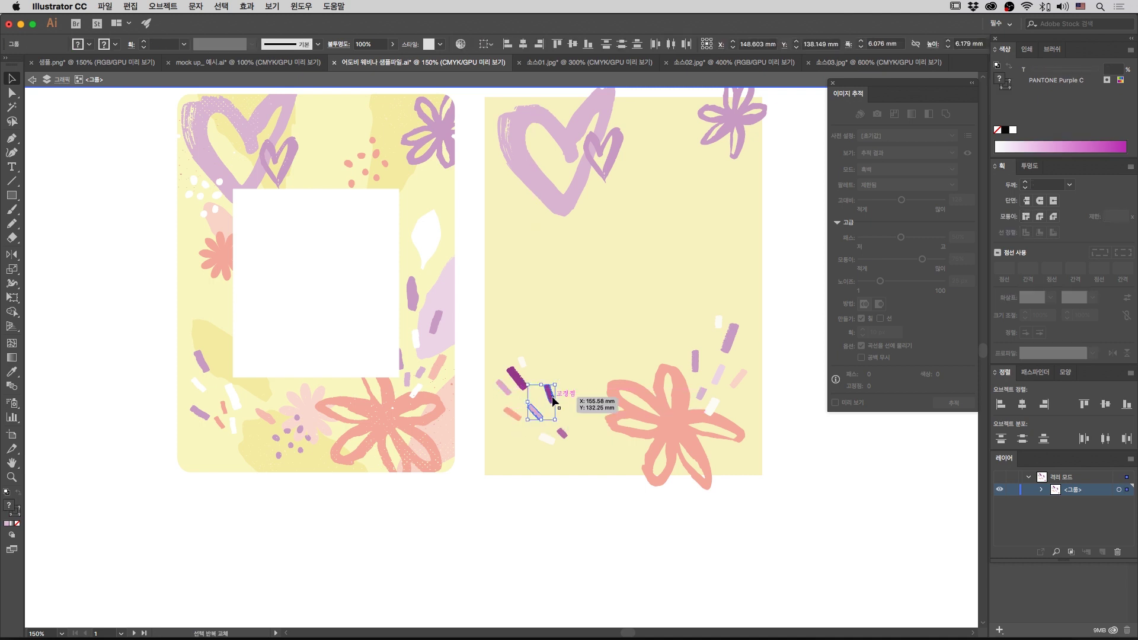
{"action": "key", "text": "i"}
{"action": "left_click", "coordinate": [654, 415]}
{"action": "key", "text": "v"}
Step: Color the small stroke at the mirrored cluster's lower right dark purple, sampled from the large stroke above the flower
{"action": "left_click", "coordinate": [559, 432]}
{"action": "key", "text": "i"}
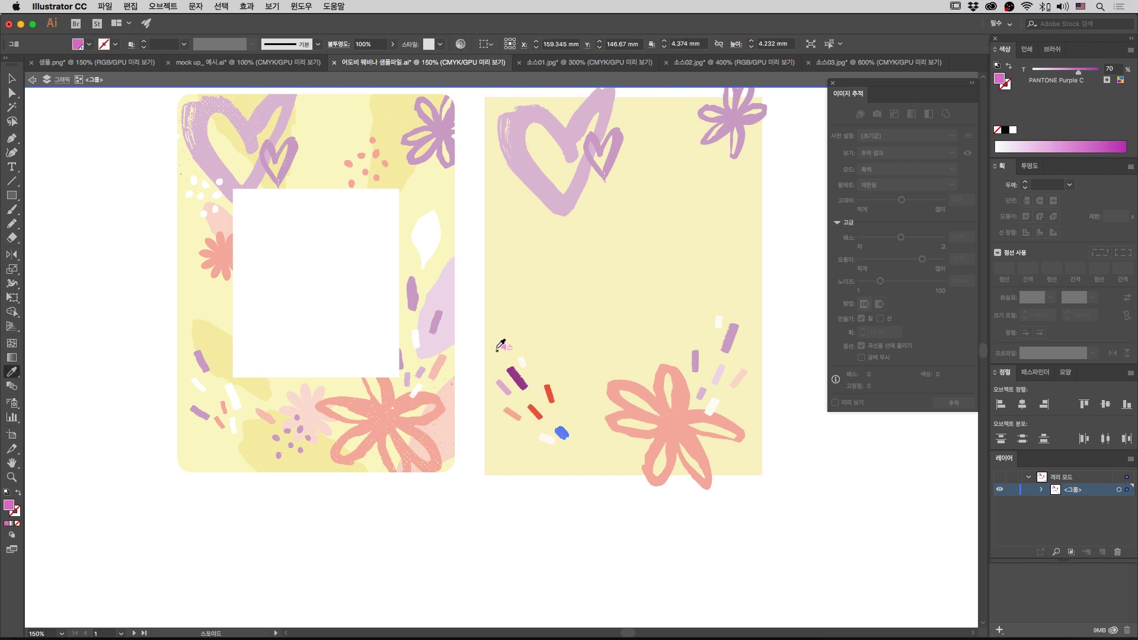
{"action": "left_click", "coordinate": [731, 333]}
{"action": "key", "text": "v"}
Step: Color the coral stroke at the left of the mirrored cluster medium purple from the palette
{"action": "left_click", "coordinate": [516, 418]}
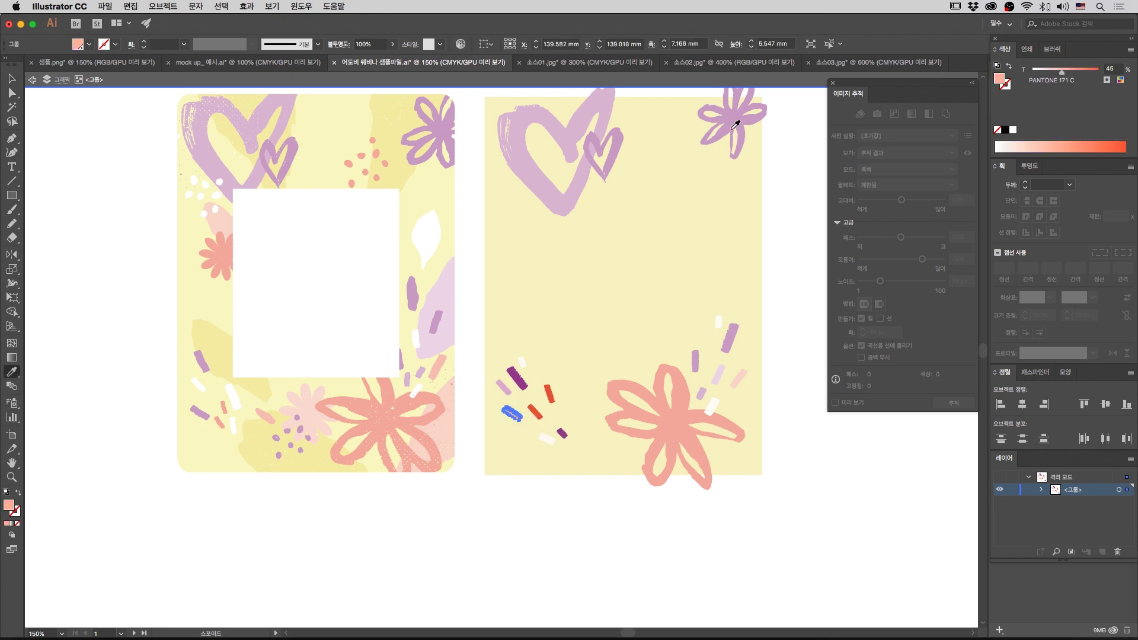
{"action": "key", "text": "i"}
{"action": "scroll", "coordinate": [771, 123], "scroll_direction": "up", "scroll_amount": 3}
{"action": "scroll", "coordinate": [771, 124], "scroll_direction": "right", "scroll_amount": 3}
{"action": "left_click", "coordinate": [800, 154]}
{"action": "key", "text": "v"}
Step: Nudge the mirrored cluster's large dark purple stroke slightly up and left, and leave the group's isolation mode
{"action": "left_click", "coordinate": [753, 348]}
{"action": "left_click_drag", "start_coordinate": [670, 398], "coordinate": [713, 295]}
{"action": "mouse_move", "coordinate": [478, 356]}
{"action": "left_mouse_down"}
{"action": "mouse_move", "coordinate": [464, 336]}
{"action": "mouse_move", "coordinate": [471, 346]}
{"action": "left_mouse_up"}
{"action": "double_click", "coordinate": [538, 511]}
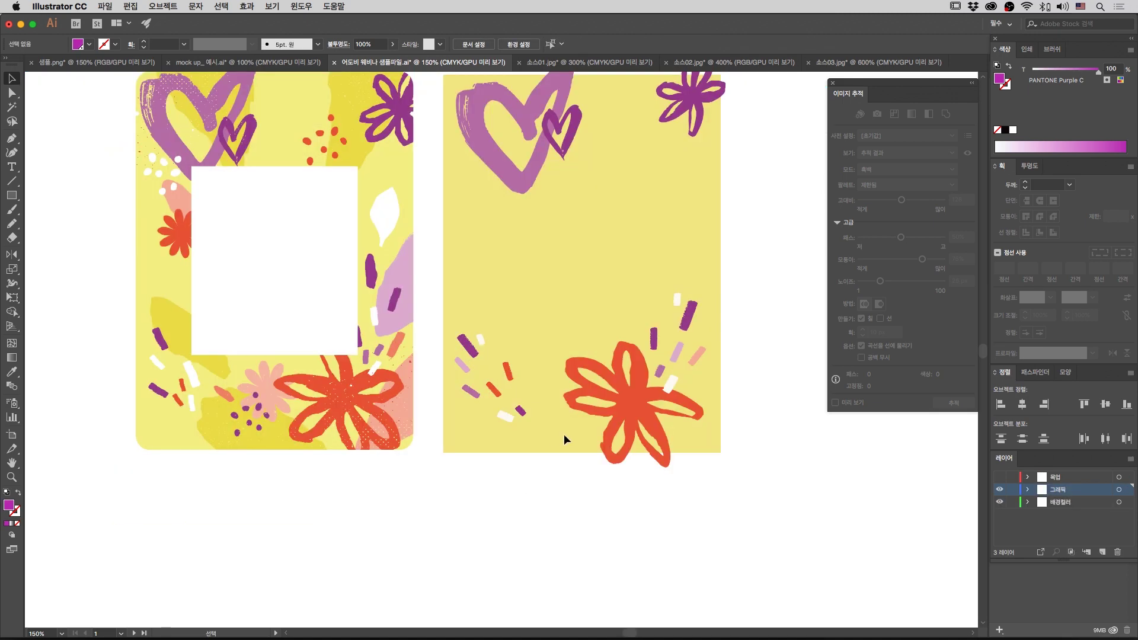
Step: Compare the new illustration's hearts, flowers and stroke clusters with the finished reference artwork beside it
{"action": "scroll", "coordinate": [564, 434], "scroll_direction": "up", "scroll_amount": 1}
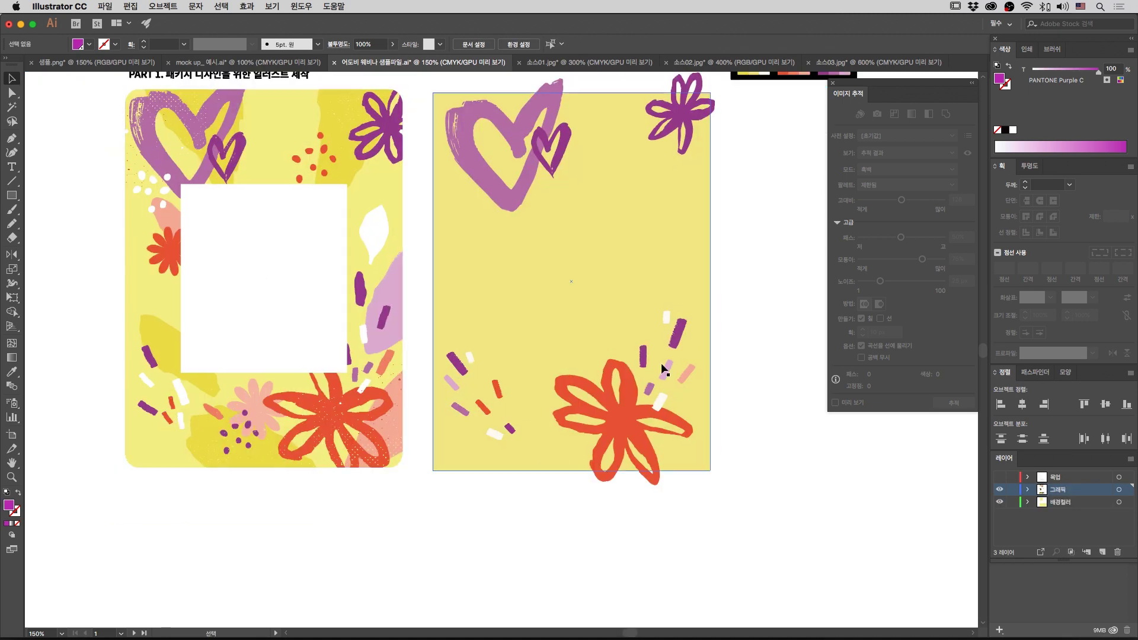
{"action": "scroll", "coordinate": [422, 330], "scroll_direction": "up", "scroll_amount": 2}
{"action": "scroll", "coordinate": [390, 323], "scroll_direction": "left", "scroll_amount": 3}
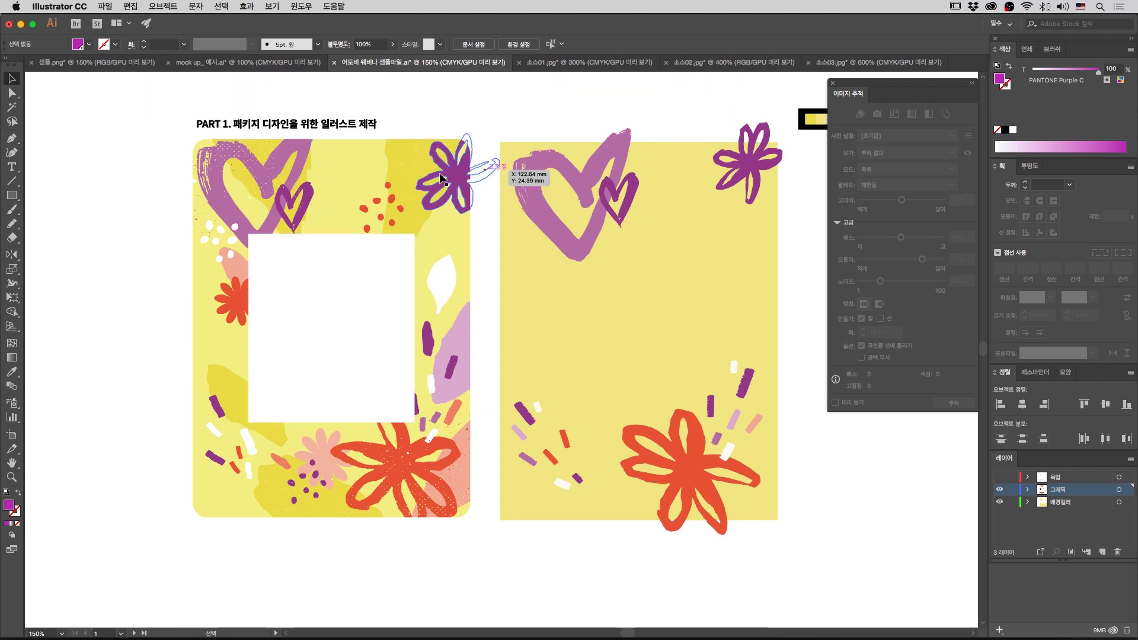
{"action": "scroll", "coordinate": [364, 234], "scroll_direction": "right", "scroll_amount": 3}
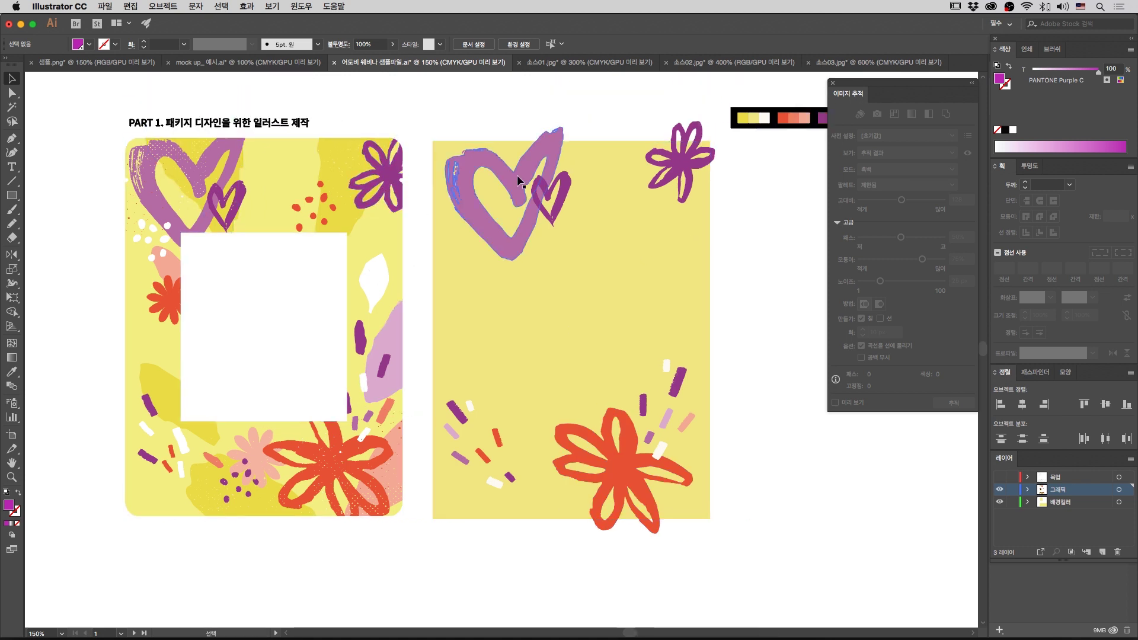
{"action": "scroll", "coordinate": [747, 468], "scroll_direction": "down", "scroll_amount": 1}
{"action": "scroll", "coordinate": [747, 468], "scroll_direction": "left", "scroll_amount": 1}
{"action": "scroll", "coordinate": [753, 470], "scroll_direction": "down", "scroll_amount": 1}
{"action": "scroll", "coordinate": [753, 470], "scroll_direction": "left", "scroll_amount": 2}
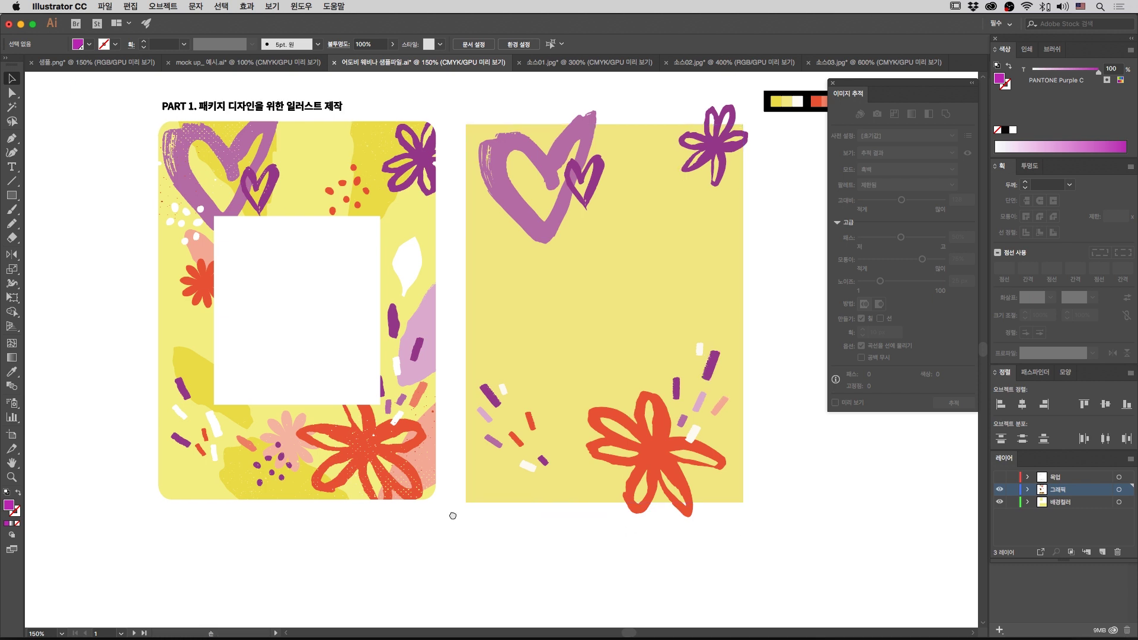
{"action": "scroll", "coordinate": [452, 516], "scroll_direction": "left", "scroll_amount": 2}
{"action": "scroll", "coordinate": [481, 515], "scroll_direction": "left", "scroll_amount": 1}
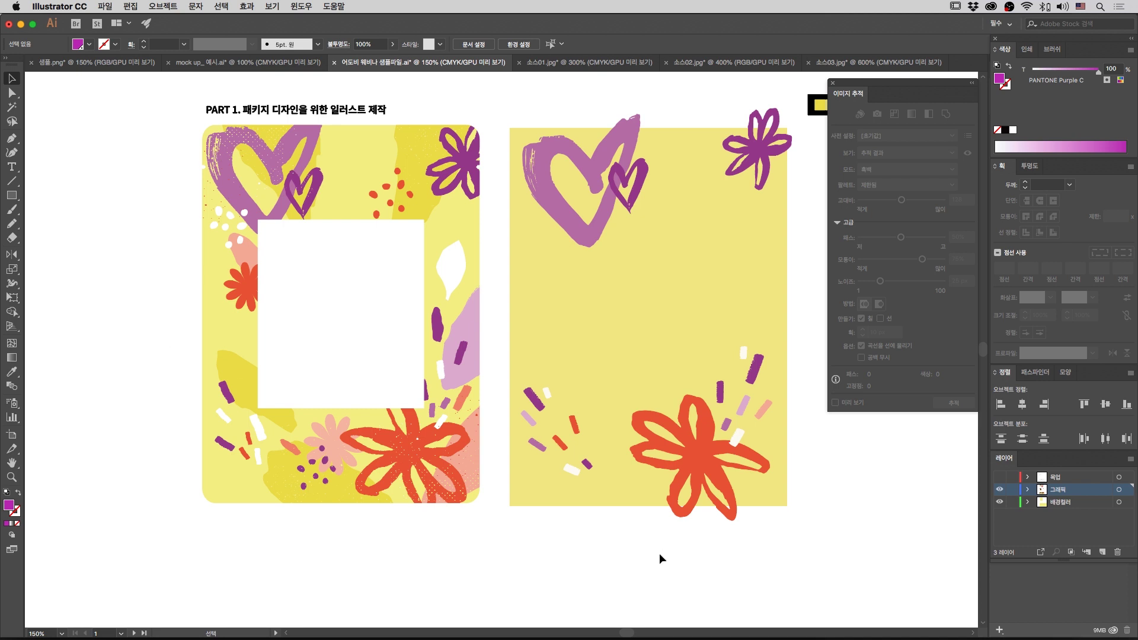
Step: Draw a closed test shape about 12 × 31 mm beside the yellow background with the Pencil tool at its most accurate fidelity
{"action": "left_click_drag", "start_coordinate": [669, 554], "coordinate": [638, 552]}
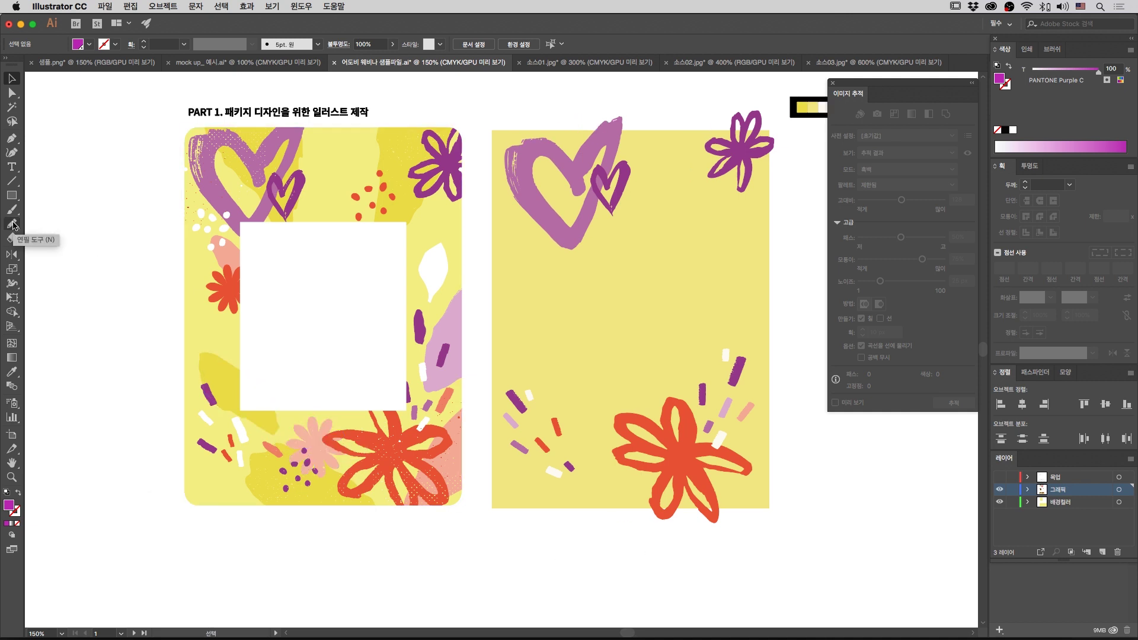
{"action": "left_click_drag", "start_coordinate": [622, 351], "coordinate": [515, 347]}
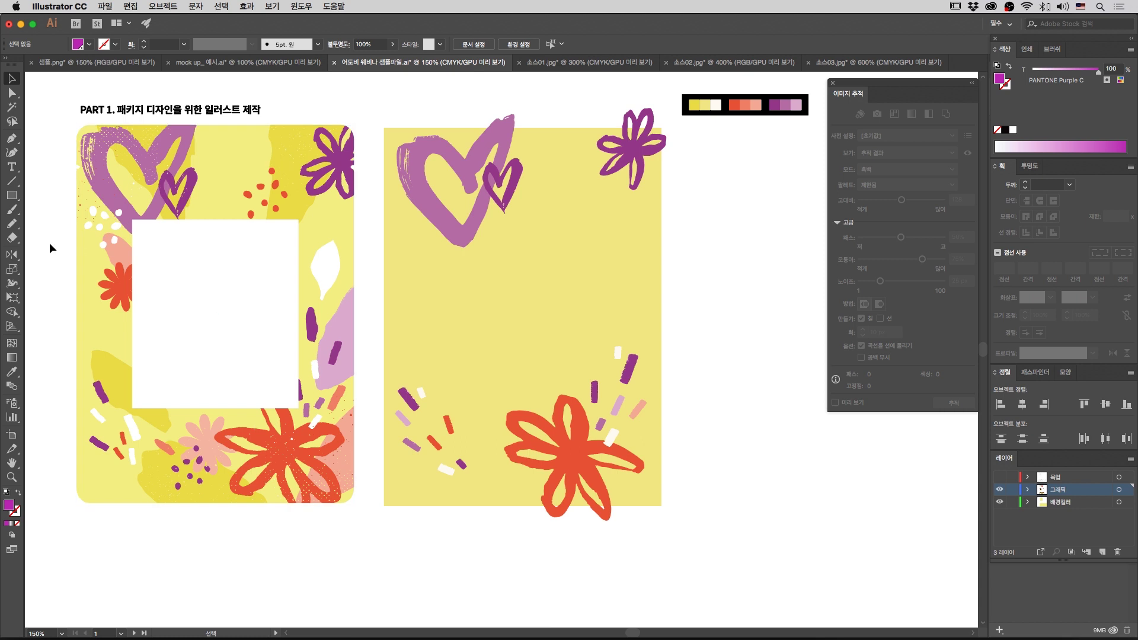
{"action": "double_click", "coordinate": [12, 224]}
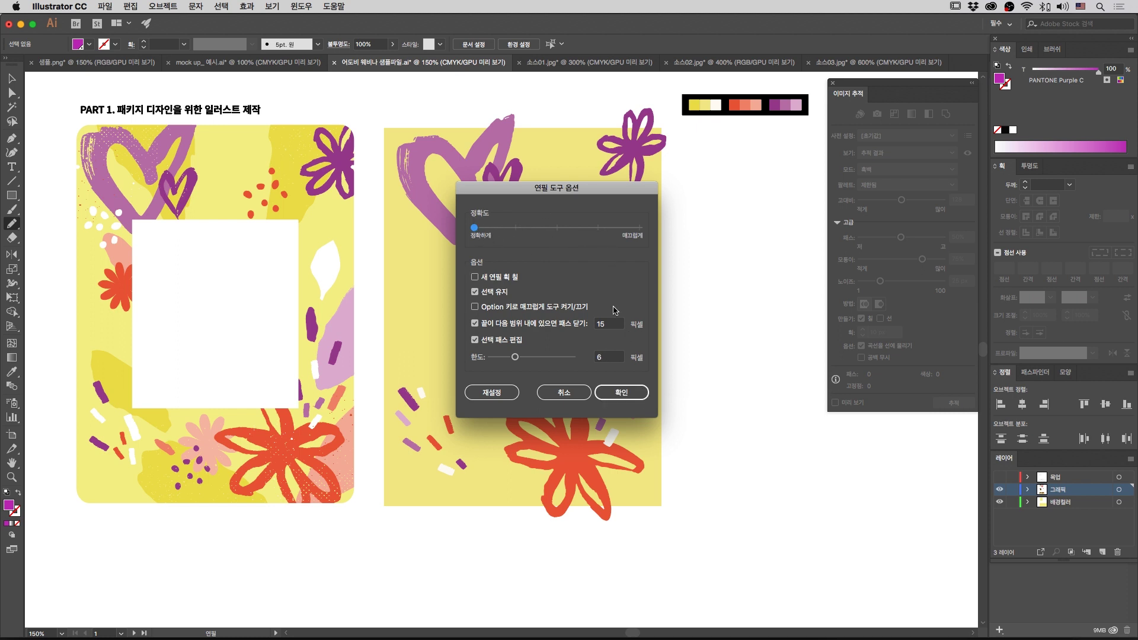
{"action": "left_click", "coordinate": [620, 393]}
{"action": "left_click_drag", "start_coordinate": [691, 320], "coordinate": [561, 386]}
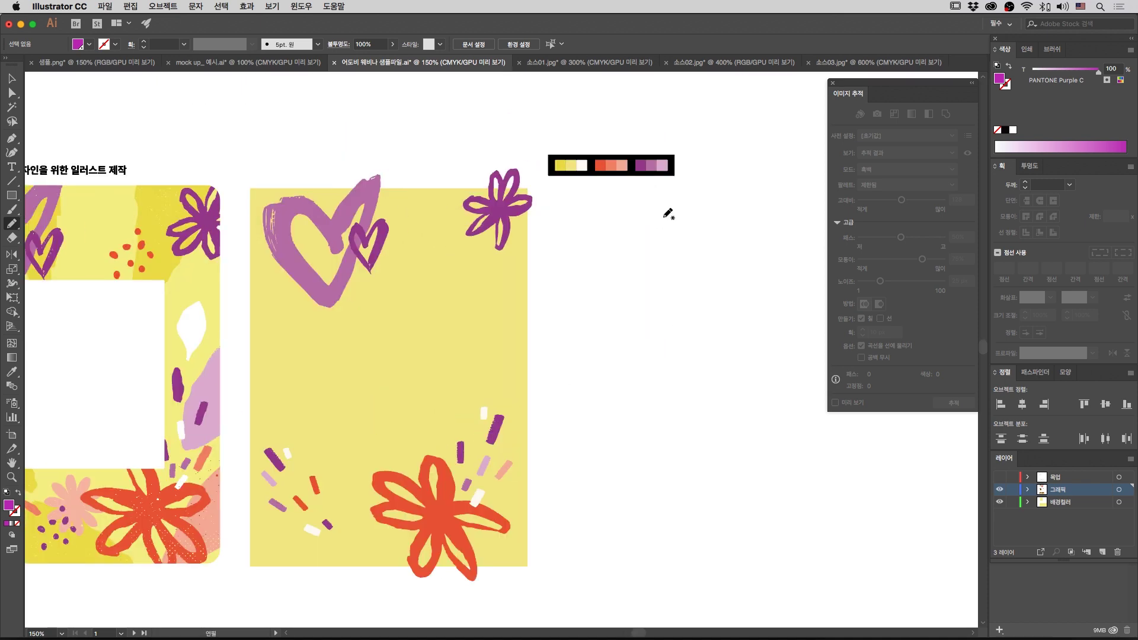
{"action": "mouse_move", "coordinate": [670, 221]}
{"action": "left_mouse_down"}
{"action": "mouse_move", "coordinate": [664, 292]}
{"action": "mouse_move", "coordinate": [691, 247]}
{"action": "mouse_move", "coordinate": [691, 229]}
{"action": "mouse_move", "coordinate": [668, 221]}
{"action": "left_mouse_up"}
{"action": "key", "text": "v"}
Step: Fill the test shape with a blue swatch and display its anchor points up close
{"action": "left_click", "coordinate": [1025, 49]}
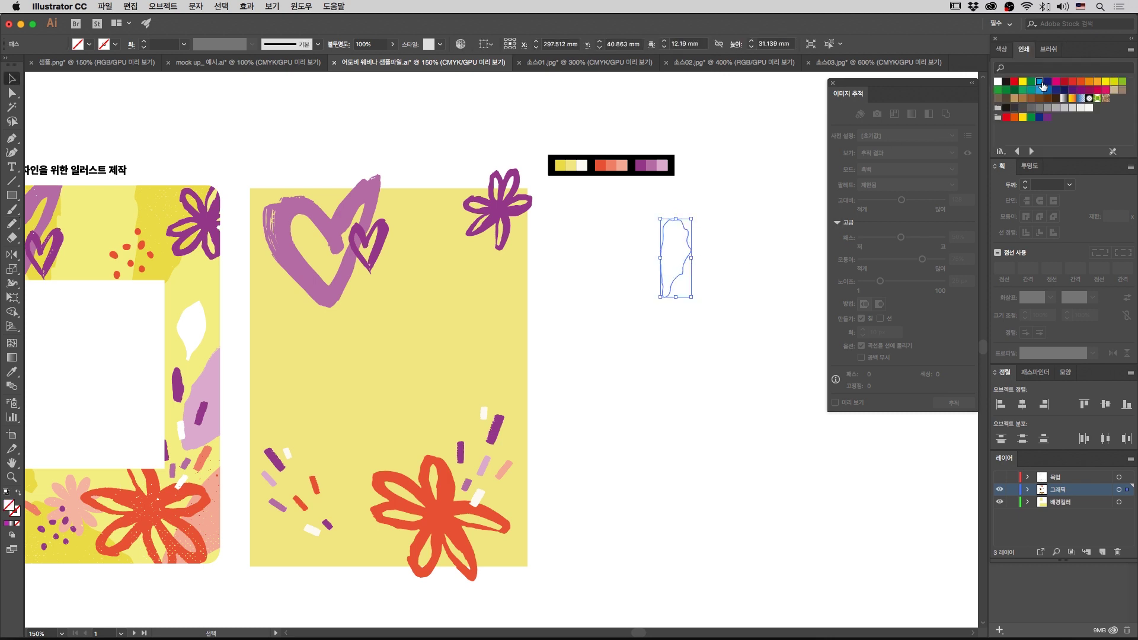
{"action": "left_click", "coordinate": [1041, 84]}
{"action": "left_click", "coordinate": [687, 240]}
{"action": "key", "text": "super+equal"}
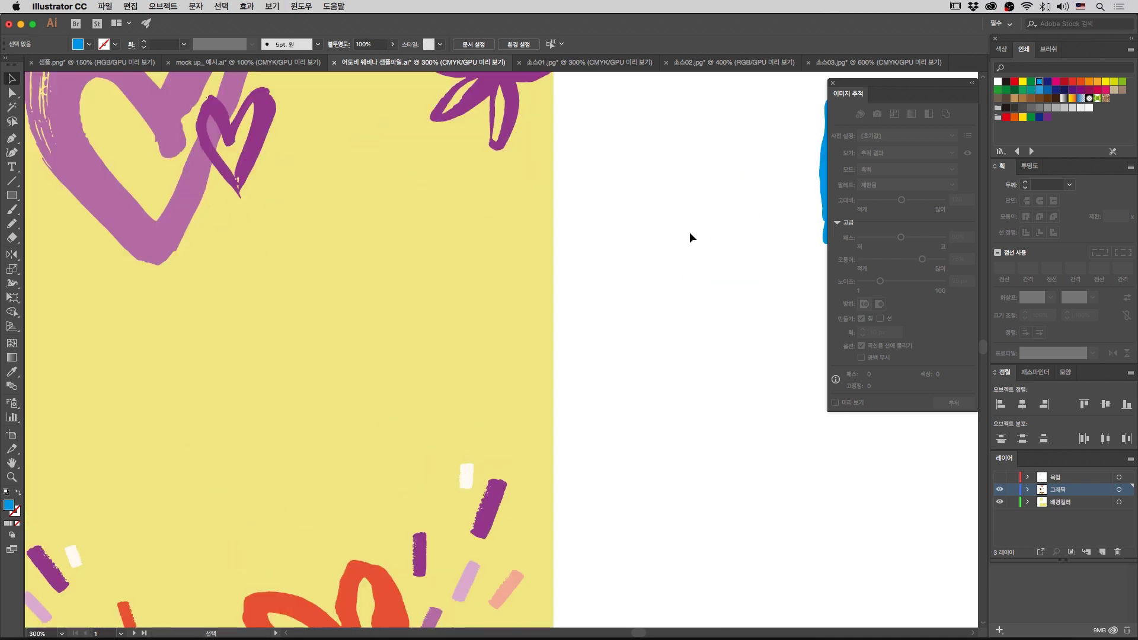
{"action": "left_click_drag", "start_coordinate": [689, 232], "coordinate": [569, 277]}
{"action": "left_click", "coordinate": [714, 169]}
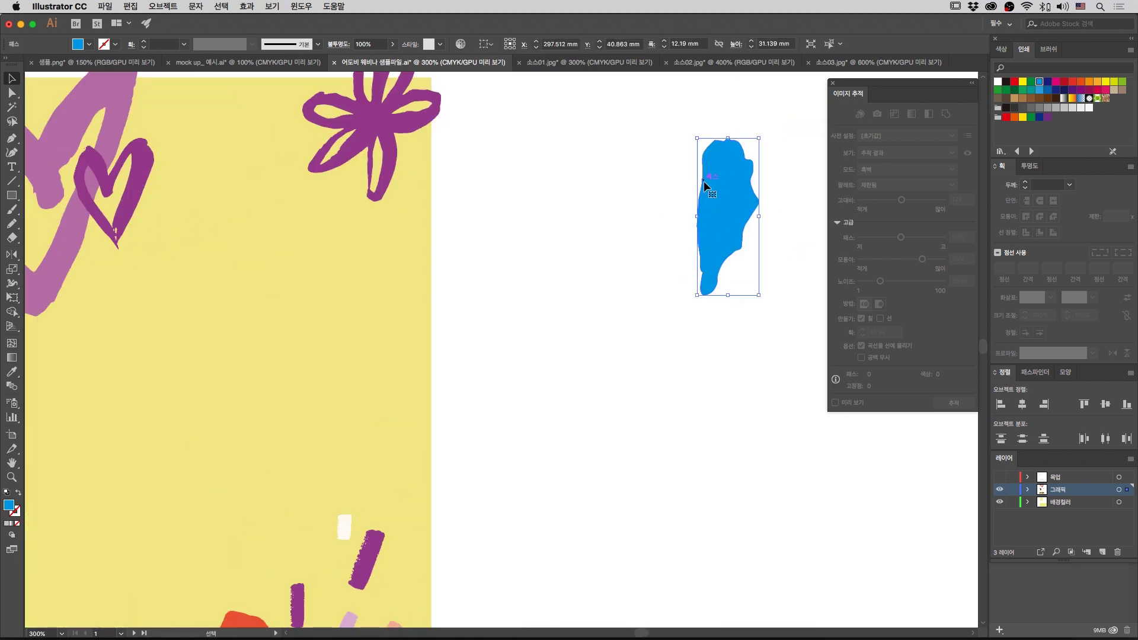
{"action": "key", "text": "a"}
{"action": "scroll", "coordinate": [701, 286], "scroll_direction": "right", "scroll_amount": 5}
{"action": "scroll", "coordinate": [701, 287], "scroll_direction": "up", "scroll_amount": 3}
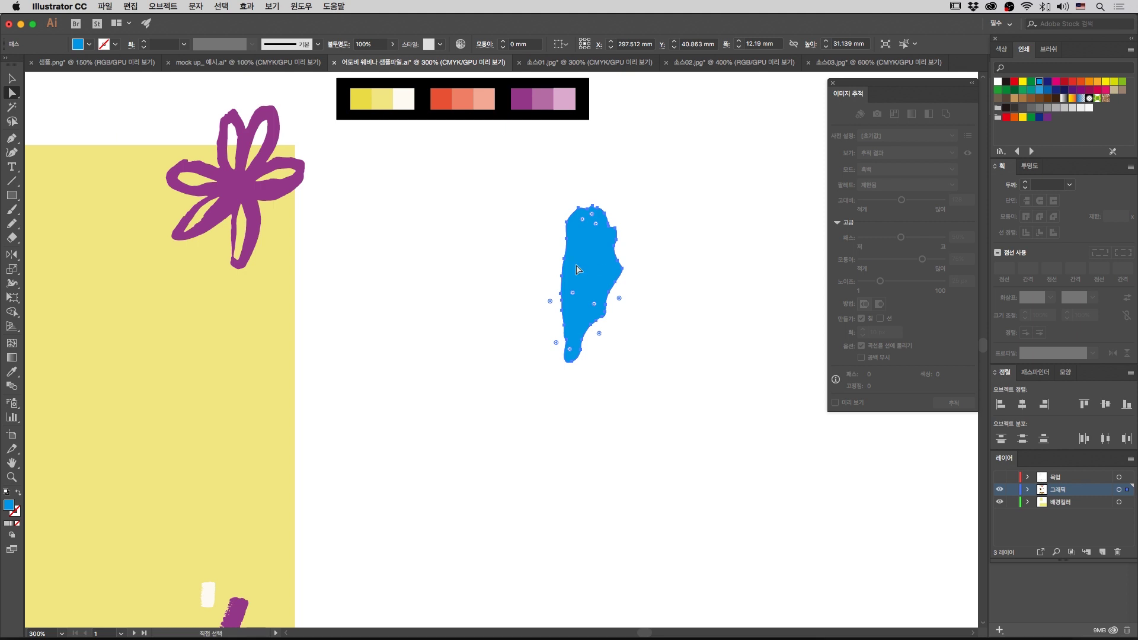
Step: Set the Pencil tool's fidelity to the smoothest end and draw a second closed test shape about 10 × 21 mm beside the blue one
{"action": "double_click", "coordinate": [18, 228]}
{"action": "left_click_drag", "start_coordinate": [556, 229], "coordinate": [640, 229]}
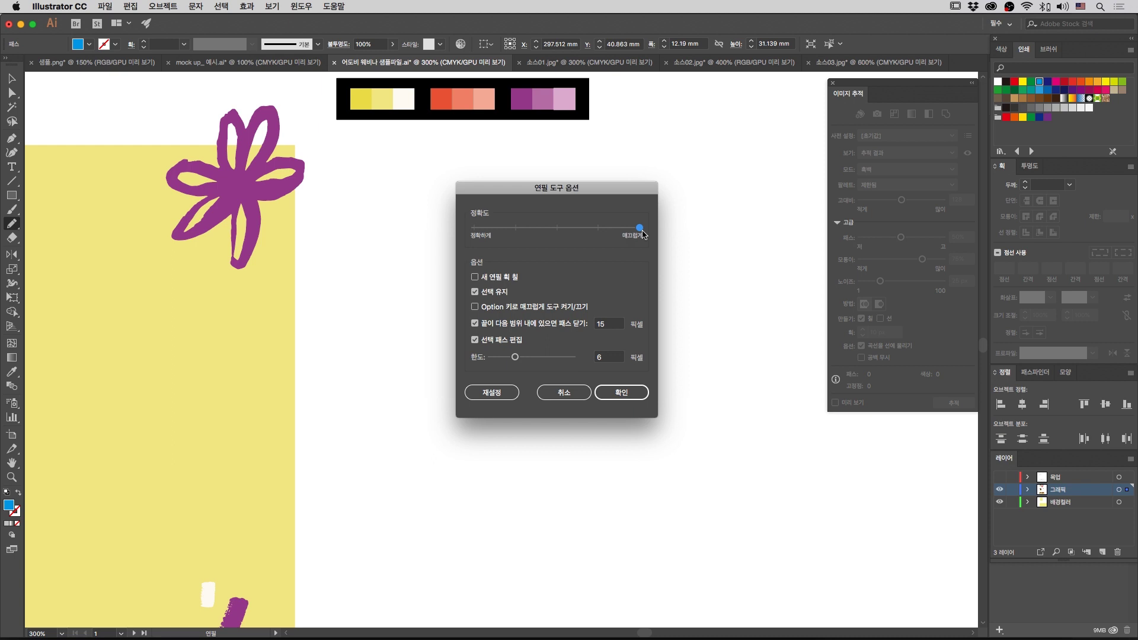
{"action": "left_click", "coordinate": [621, 392]}
{"action": "mouse_move", "coordinate": [705, 205]}
{"action": "left_mouse_down"}
{"action": "mouse_move", "coordinate": [684, 263]}
{"action": "mouse_move", "coordinate": [685, 317]}
{"action": "mouse_move", "coordinate": [703, 316]}
{"action": "mouse_move", "coordinate": [713, 294]}
{"action": "mouse_move", "coordinate": [712, 207]}
{"action": "mouse_move", "coordinate": [652, 360]}
{"action": "mouse_move", "coordinate": [698, 302]}
{"action": "mouse_move", "coordinate": [734, 220]}
{"action": "left_mouse_up"}
{"action": "key", "text": "v"}
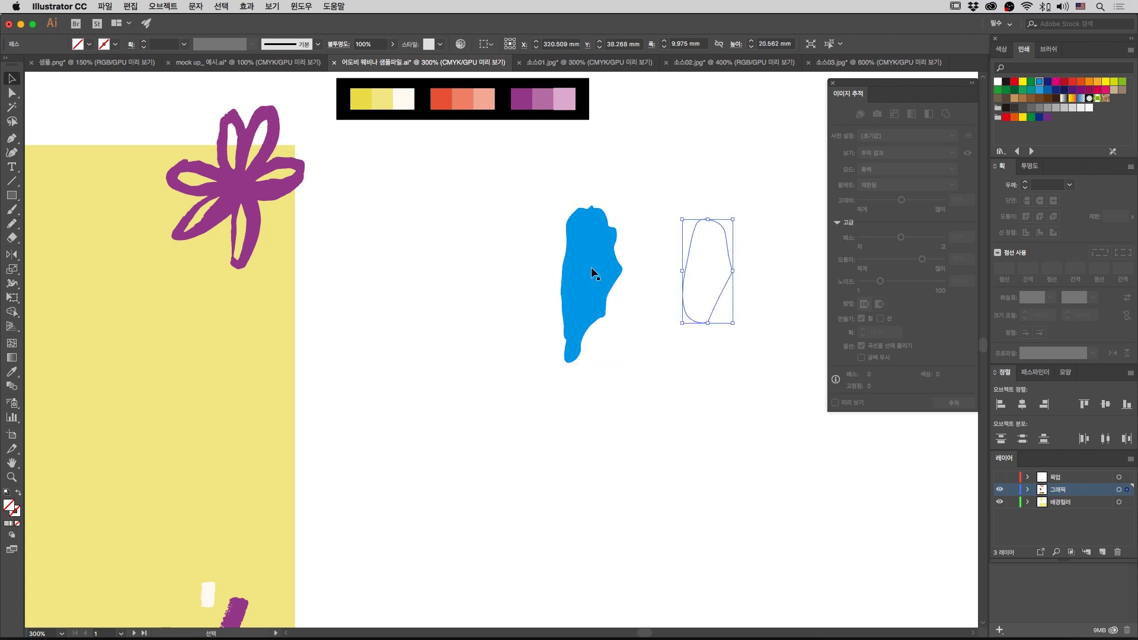
Step: Fill the second test shape with the blue sampled from the first, and compare the anchor points of both shapes
{"action": "key", "text": "i"}
{"action": "left_click", "coordinate": [598, 267]}
{"action": "key", "text": "a"}
{"action": "left_click_drag", "start_coordinate": [559, 202], "coordinate": [725, 350]}
{"action": "key", "text": "super+minus"}
{"action": "scroll", "coordinate": [670, 323], "scroll_direction": "left", "scroll_amount": 10}
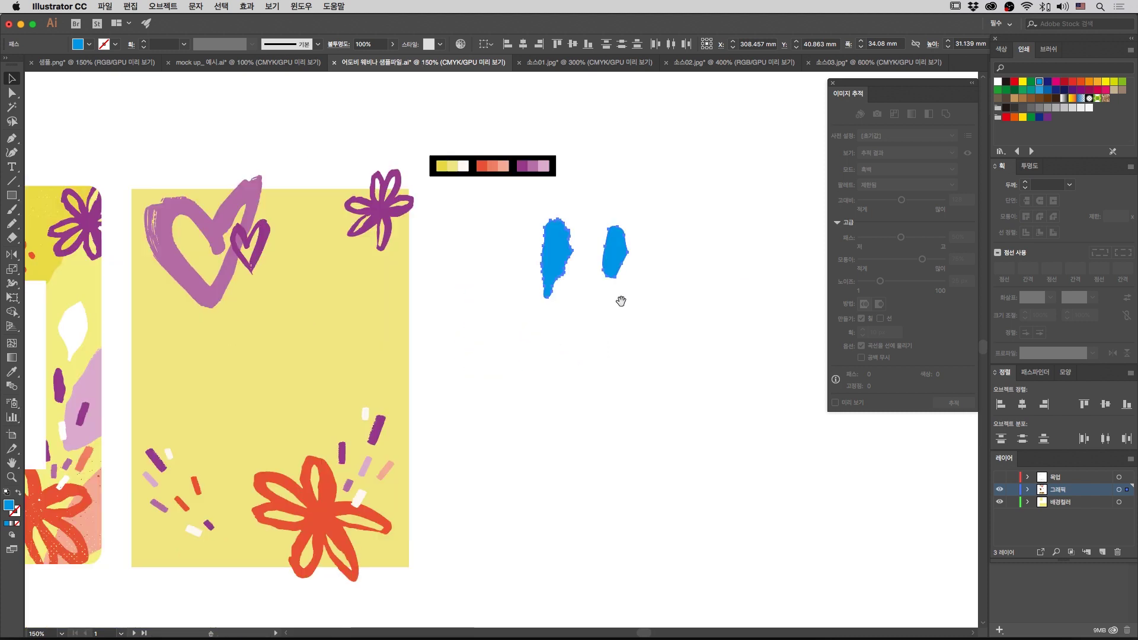
{"action": "scroll", "coordinate": [564, 302], "scroll_direction": "up", "scroll_amount": 2}
{"action": "key", "text": "v"}
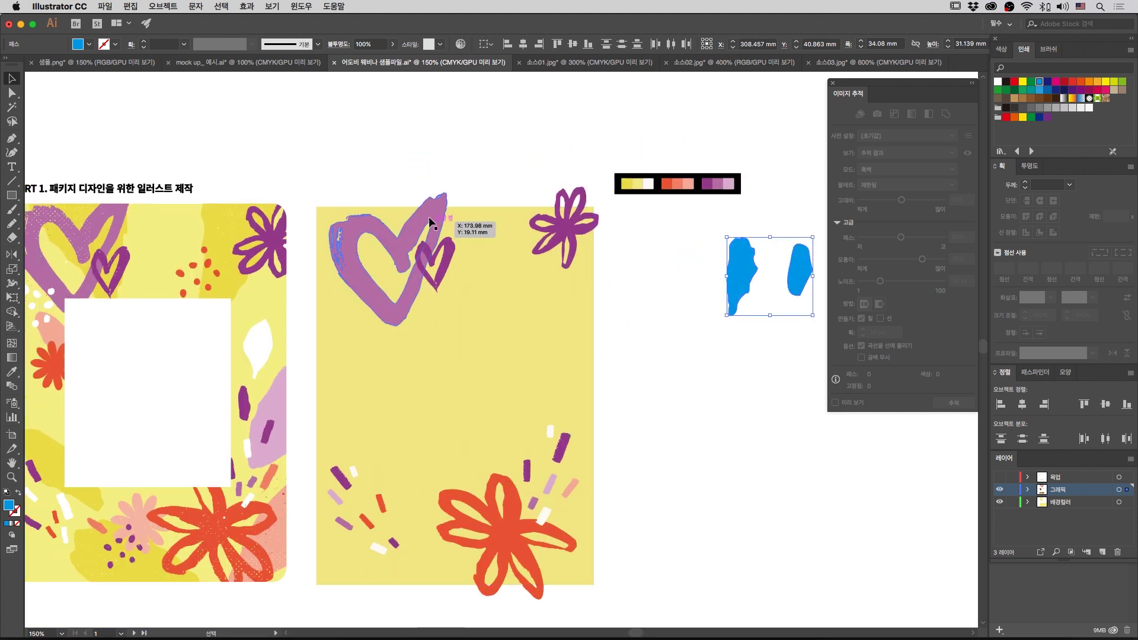
{"action": "left_click", "coordinate": [725, 345]}
{"action": "scroll", "coordinate": [715, 384], "scroll_direction": "left", "scroll_amount": 5}
{"action": "scroll", "coordinate": [714, 385], "scroll_direction": "down", "scroll_amount": 2}
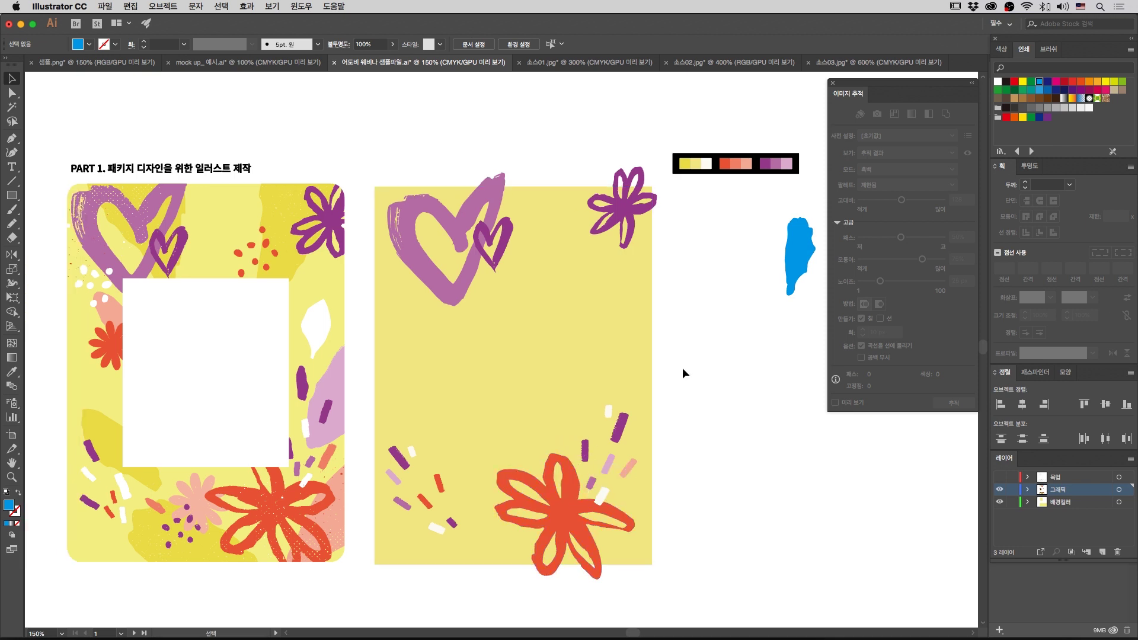
Step: Delete the two blue test shapes
{"action": "left_click_drag", "start_coordinate": [730, 316], "coordinate": [639, 348]}
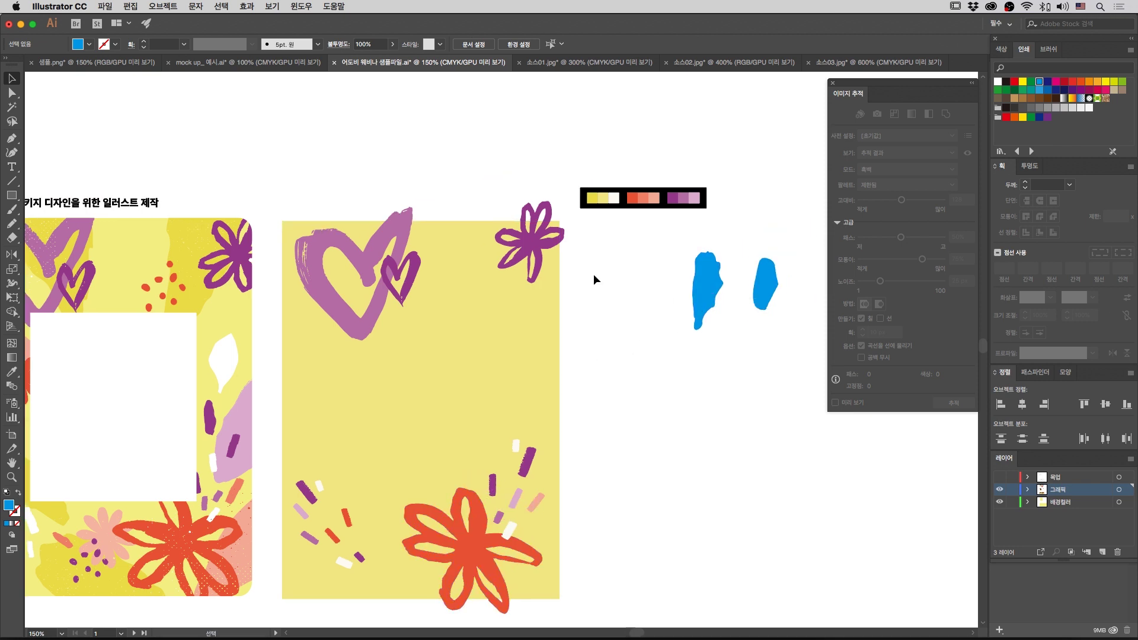
{"action": "left_click_drag", "start_coordinate": [642, 244], "coordinate": [764, 348]}
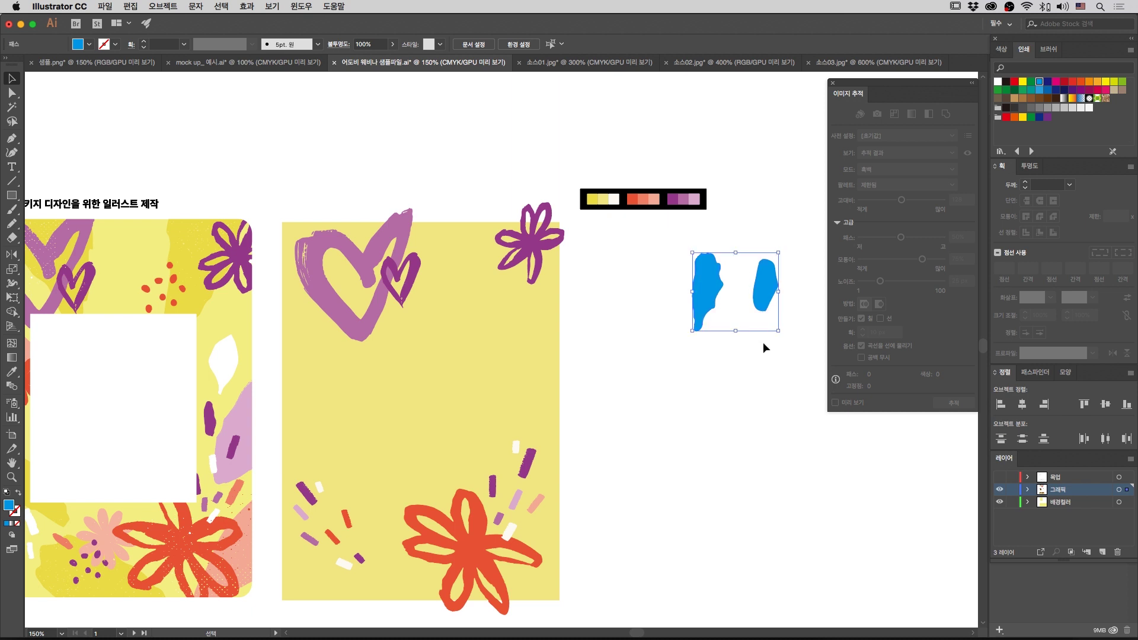
{"action": "key", "text": "Delete"}
Step: Set the Pencil tool's fidelity back toward accurate, and check the background shapes in the reference artwork
{"action": "double_click", "coordinate": [12, 224]}
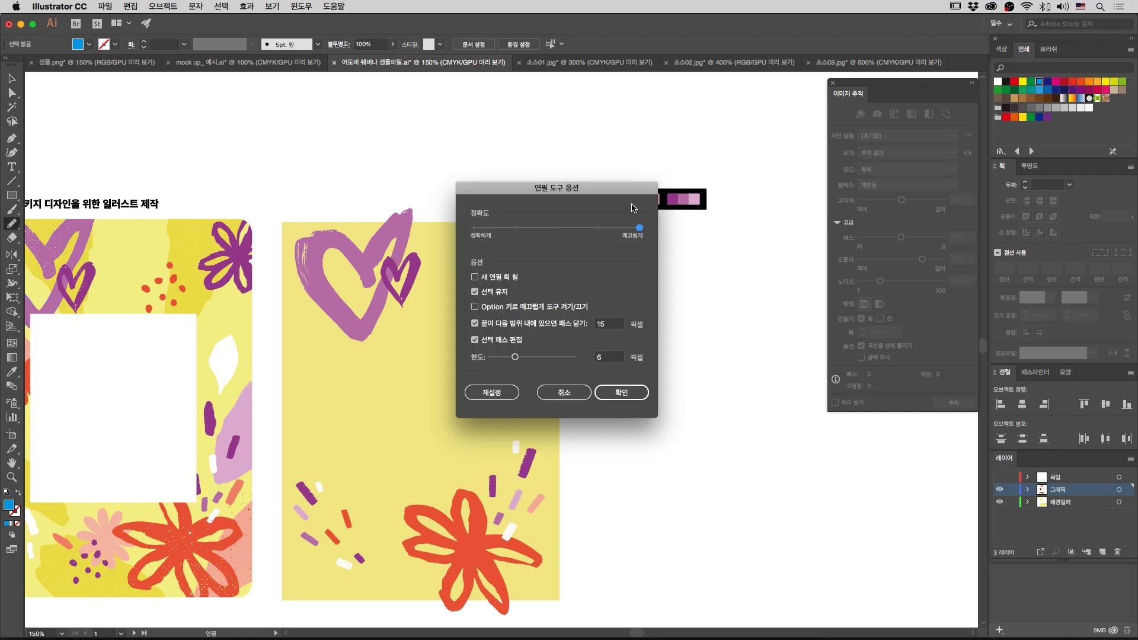
{"action": "left_click", "coordinate": [493, 228]}
{"action": "left_click", "coordinate": [607, 391]}
{"action": "scroll", "coordinate": [633, 412], "scroll_direction": "left", "scroll_amount": 5}
{"action": "scroll", "coordinate": [633, 412], "scroll_direction": "down", "scroll_amount": 3}
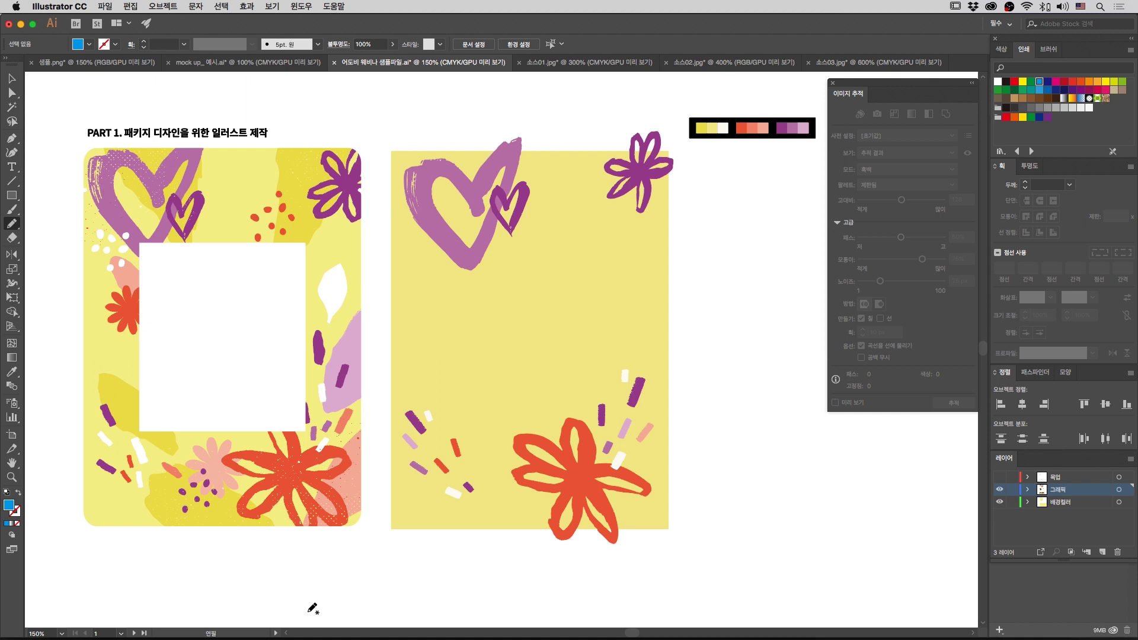
{"action": "scroll", "coordinate": [385, 453], "scroll_direction": "left", "scroll_amount": 3}
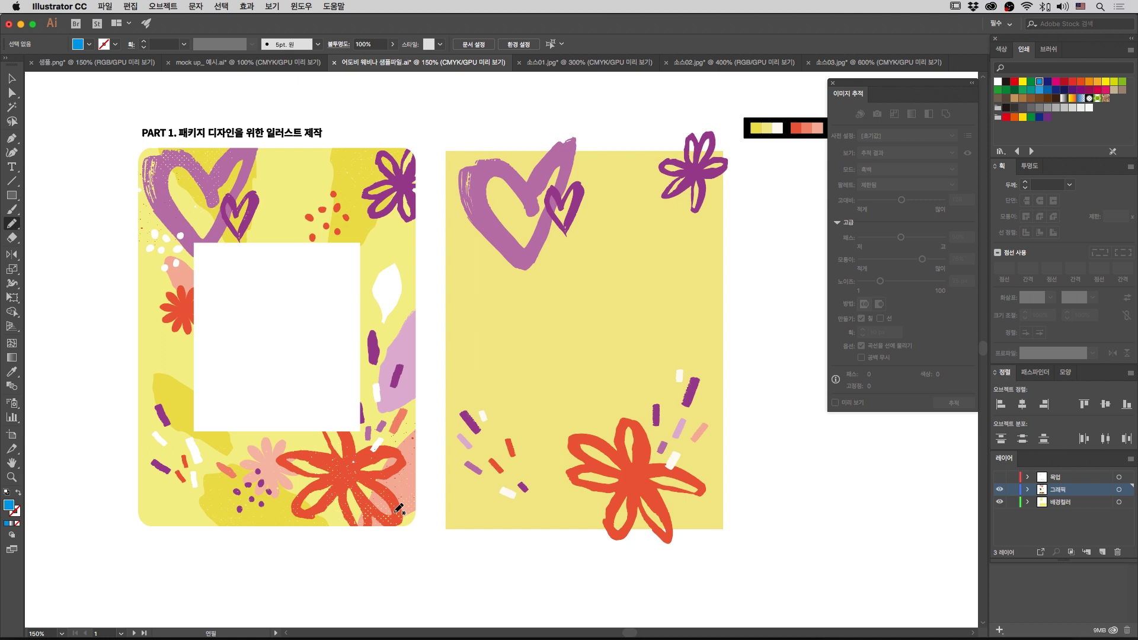
{"action": "scroll", "coordinate": [391, 501], "scroll_direction": "left", "scroll_amount": 2}
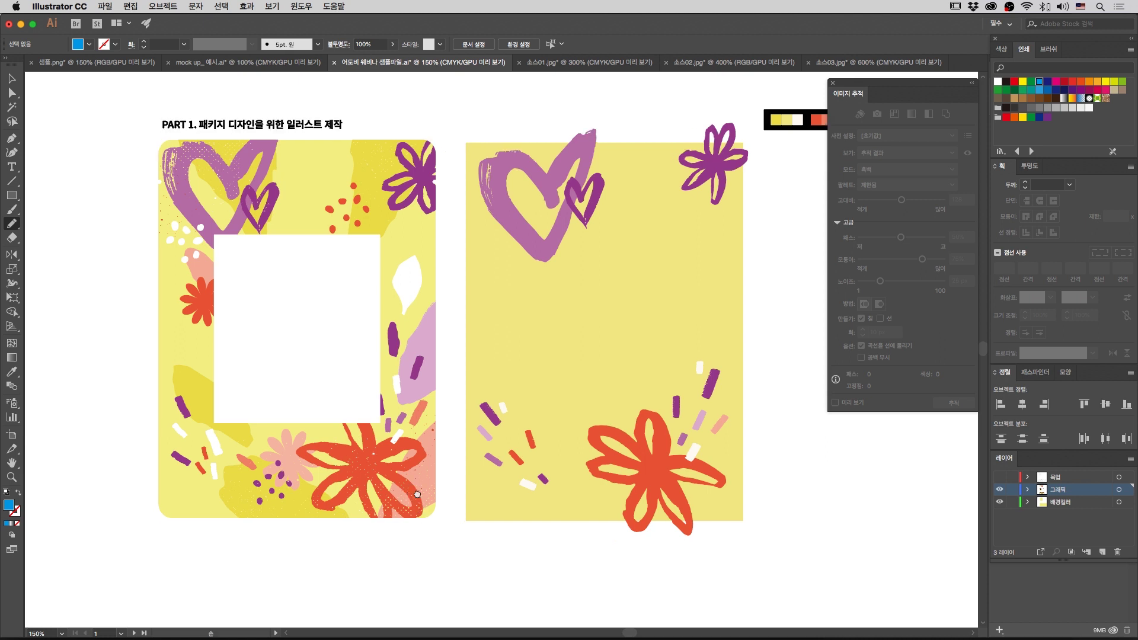
Step: Draw a closed, rough-edged leaf outline about 44 × 44 mm diagonally across the background's lower right corner with the Pencil tool
{"action": "left_click_drag", "start_coordinate": [683, 519], "coordinate": [686, 507]}
{"action": "mouse_move", "coordinate": [729, 448]}
{"action": "left_mouse_down"}
{"action": "mouse_move", "coordinate": [790, 418]}
{"action": "mouse_move", "coordinate": [772, 481]}
{"action": "left_mouse_up"}
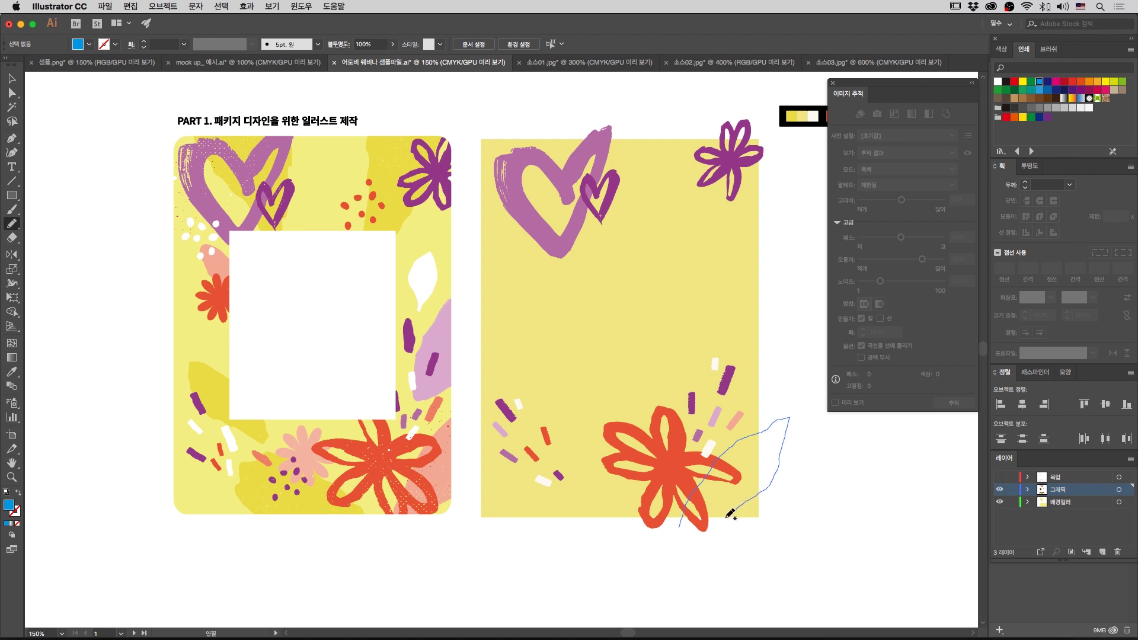
{"action": "left_click_drag", "start_coordinate": [719, 522], "coordinate": [710, 526]}
{"action": "left_click_drag", "start_coordinate": [689, 526], "coordinate": [680, 526]}
{"action": "key", "text": "v"}
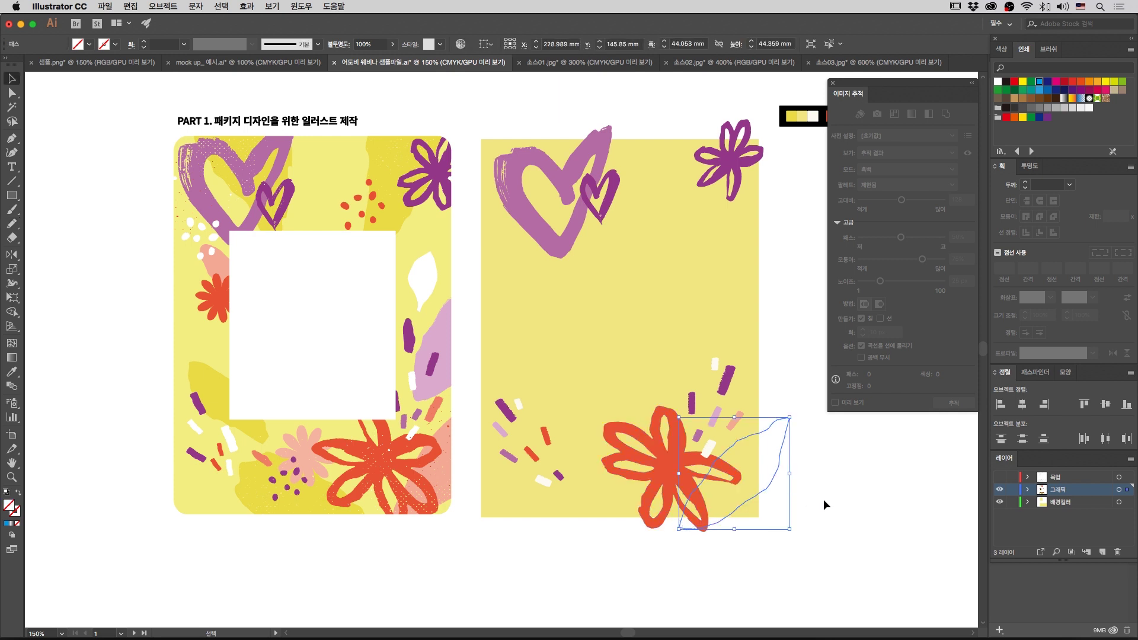
Step: Fill the lower right leaf with the lightest coral sampled from the palette, and deselect it
{"action": "scroll", "coordinate": [825, 500], "scroll_direction": "right", "scroll_amount": 2}
{"action": "scroll", "coordinate": [825, 501], "scroll_direction": "up", "scroll_amount": 1}
{"action": "key", "text": "i"}
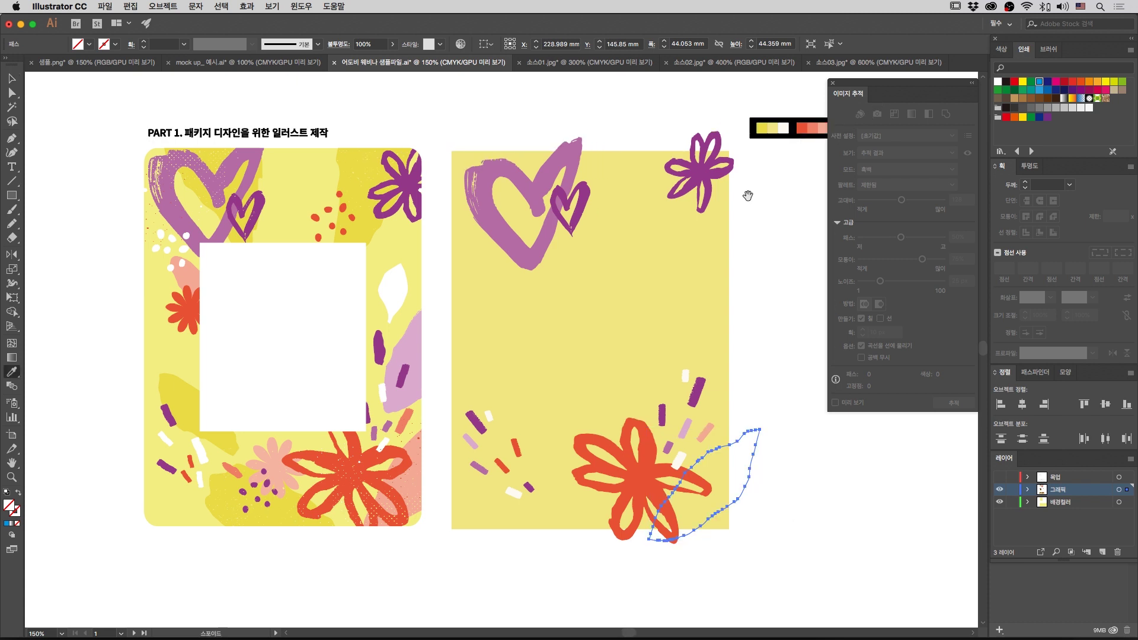
{"action": "scroll", "coordinate": [733, 190], "scroll_direction": "right", "scroll_amount": 3}
{"action": "scroll", "coordinate": [734, 190], "scroll_direction": "up", "scroll_amount": 1}
{"action": "left_click", "coordinate": [751, 162]}
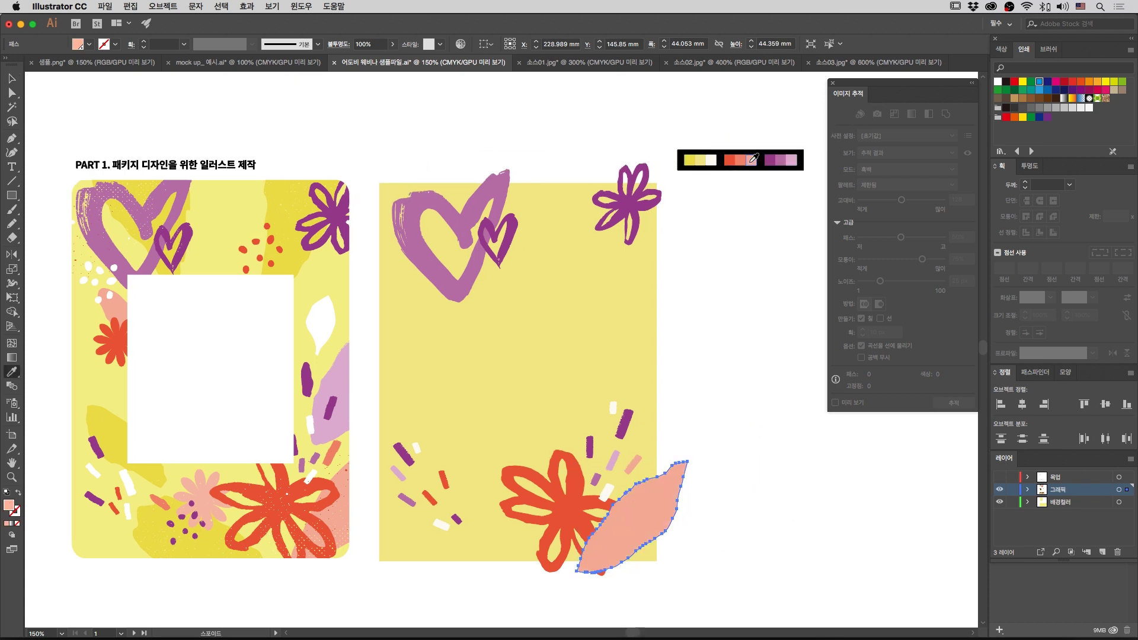
{"action": "left_click", "coordinate": [744, 163]}
{"action": "left_click", "coordinate": [759, 157]}
{"action": "key", "text": "v"}
{"action": "scroll", "coordinate": [721, 493], "scroll_direction": "down", "scroll_amount": 2}
{"action": "scroll", "coordinate": [721, 492], "scroll_direction": "left", "scroll_amount": 1}
{"action": "left_click_drag", "start_coordinate": [702, 531], "coordinate": [764, 554]}
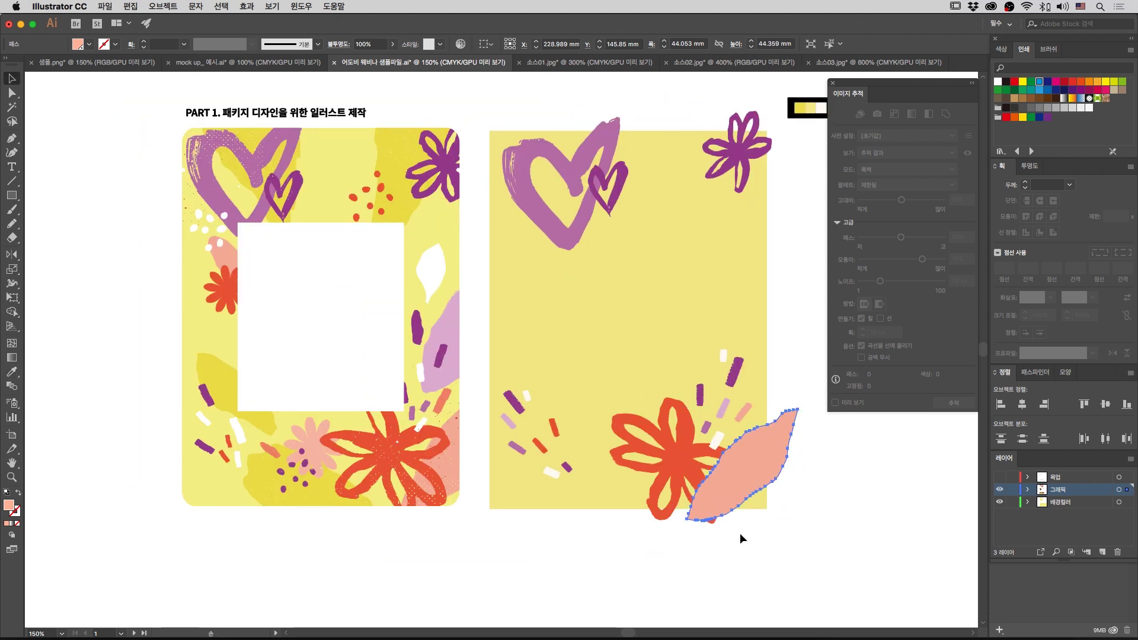
{"action": "left_click", "coordinate": [695, 546]}
{"action": "left_click", "coordinate": [743, 472]}
{"action": "left_click", "coordinate": [743, 472]}
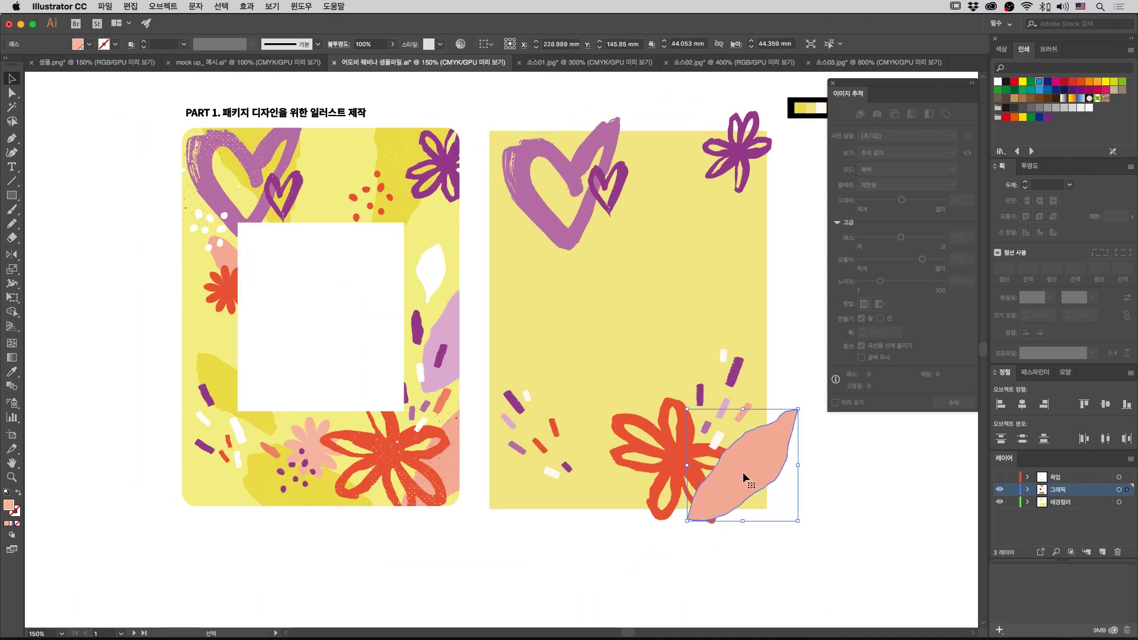
{"action": "left_click", "coordinate": [811, 536]}
Step: Draw a second Pencil leaf about 33 × 41 mm across the background's right edge above the coral leaf, filled with the palette's light purple
{"action": "left_click_drag", "start_coordinate": [866, 470], "coordinate": [820, 511]}
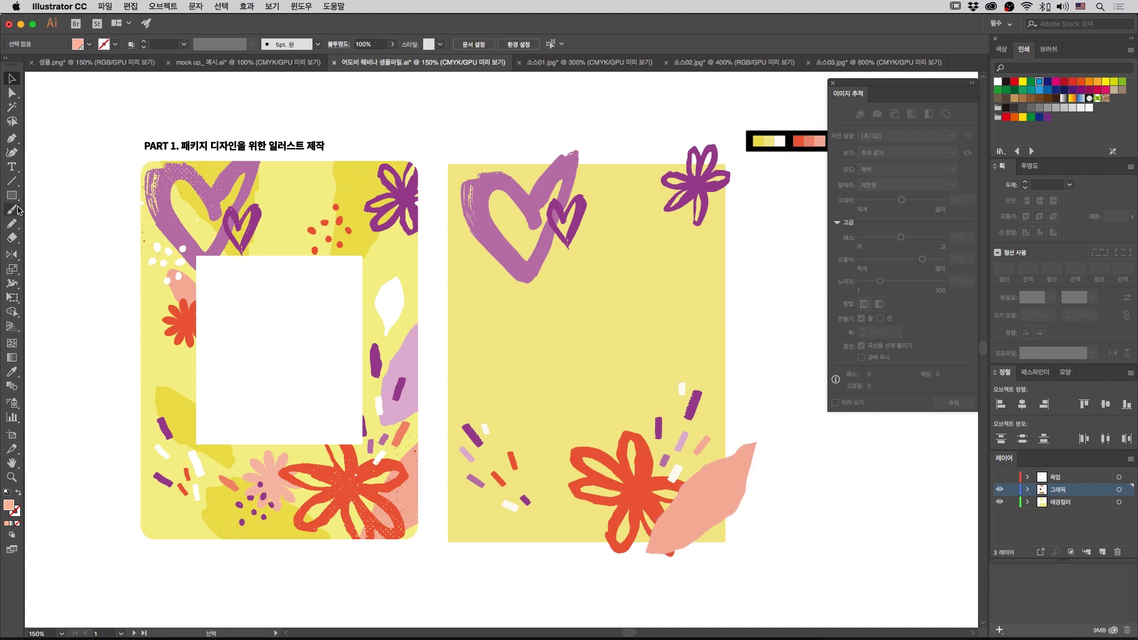
{"action": "left_click", "coordinate": [12, 227]}
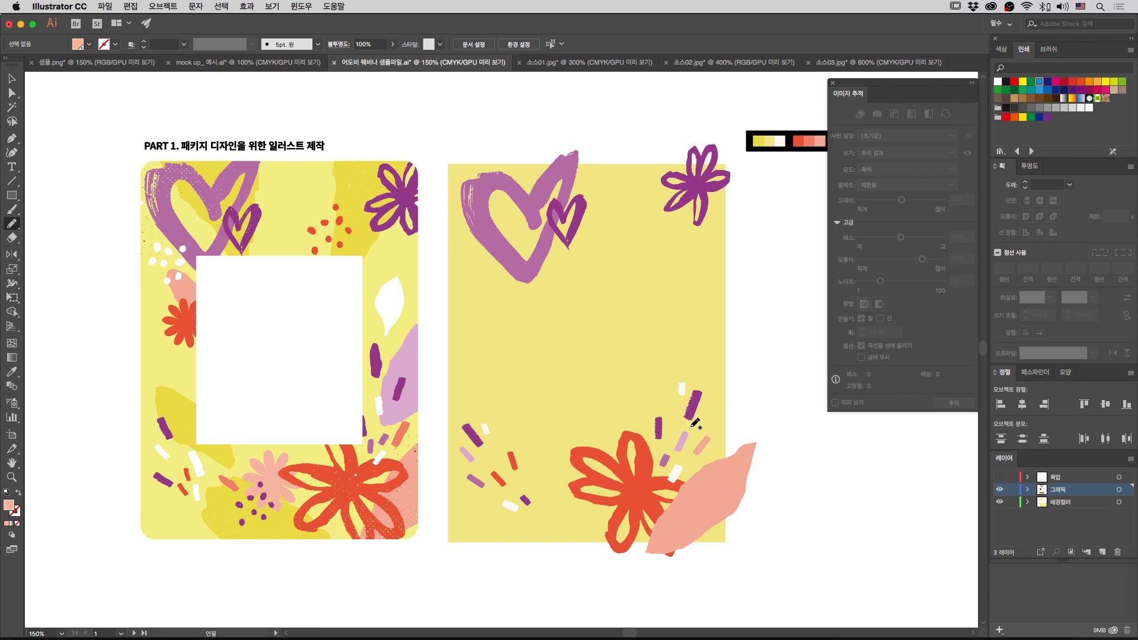
{"action": "mouse_move", "coordinate": [695, 407]}
{"action": "left_mouse_down"}
{"action": "mouse_move", "coordinate": [711, 360]}
{"action": "mouse_move", "coordinate": [773, 325]}
{"action": "mouse_move", "coordinate": [756, 384]}
{"action": "mouse_move", "coordinate": [692, 425]}
{"action": "left_mouse_up"}
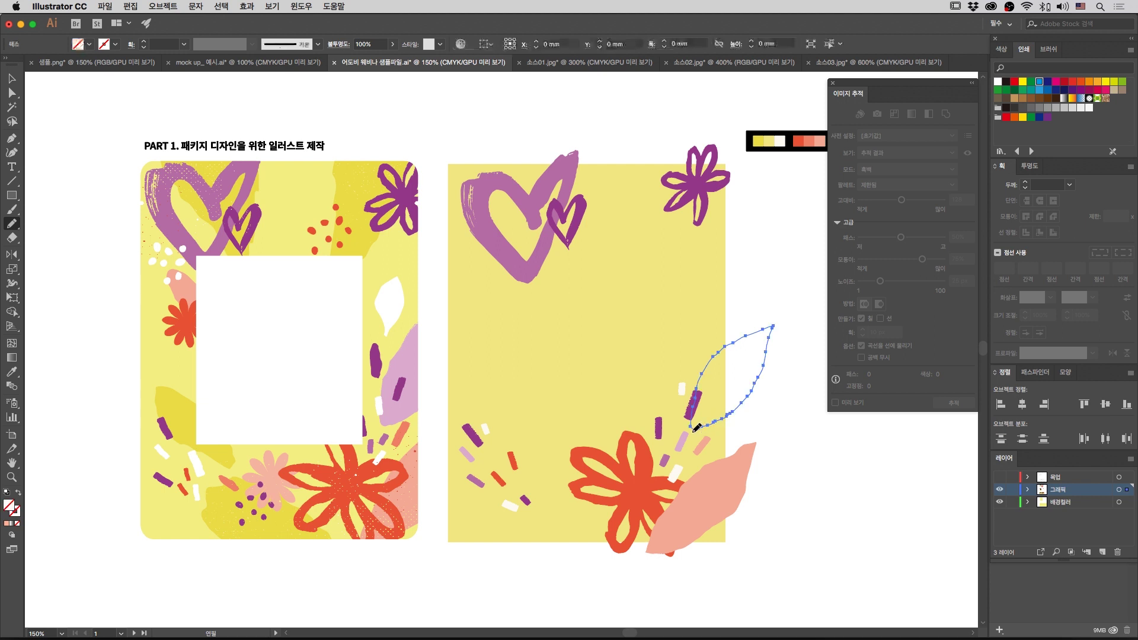
{"action": "key", "text": "i"}
{"action": "left_click_drag", "start_coordinate": [785, 192], "coordinate": [734, 204]}
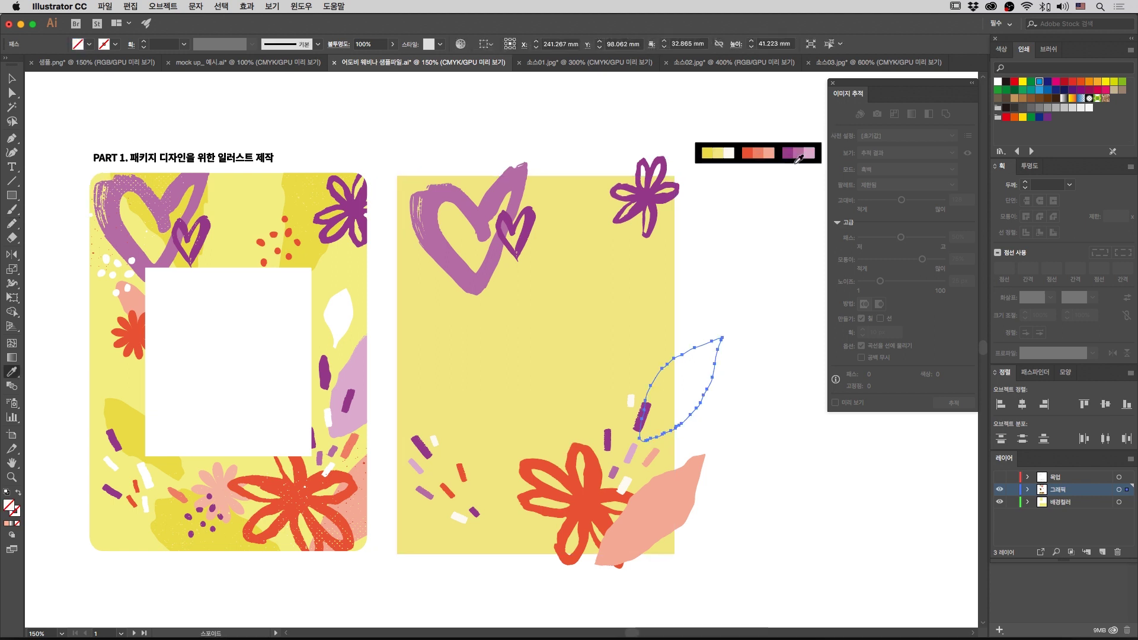
{"action": "left_click", "coordinate": [810, 153]}
{"action": "key", "text": "v"}
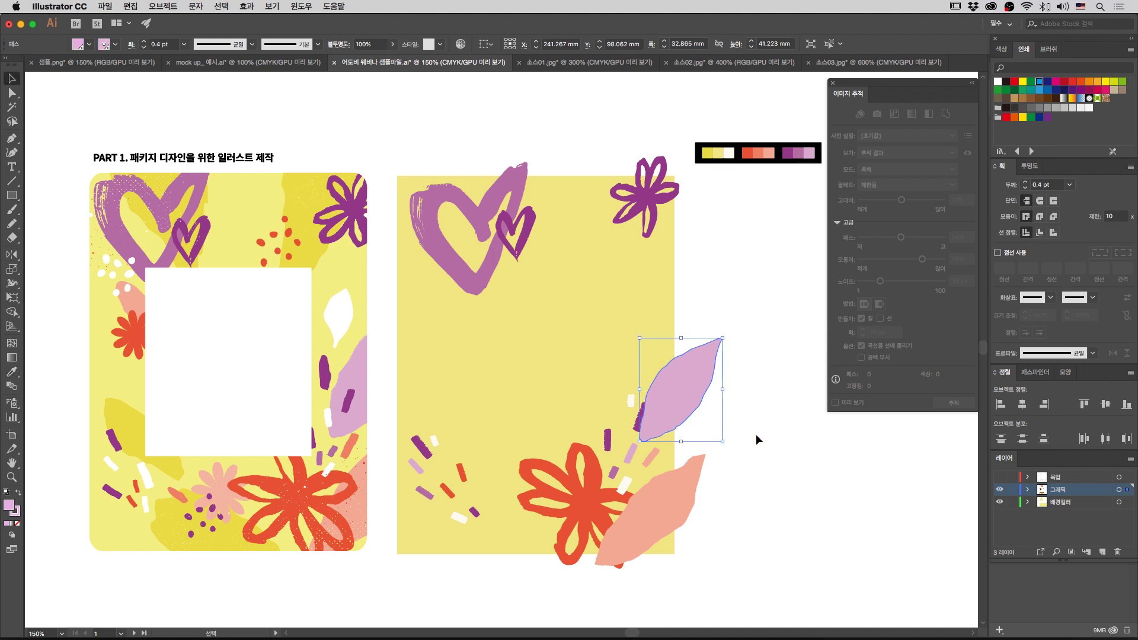
{"action": "left_click", "coordinate": [756, 434]}
Step: Draw a tall Pencil leaf about 35 × 76 mm across the background's top edge at the purple flower, filled with the palette's dark yellow
{"action": "left_click", "coordinate": [11, 223]}
{"action": "left_click_drag", "start_coordinate": [571, 227], "coordinate": [593, 253]}
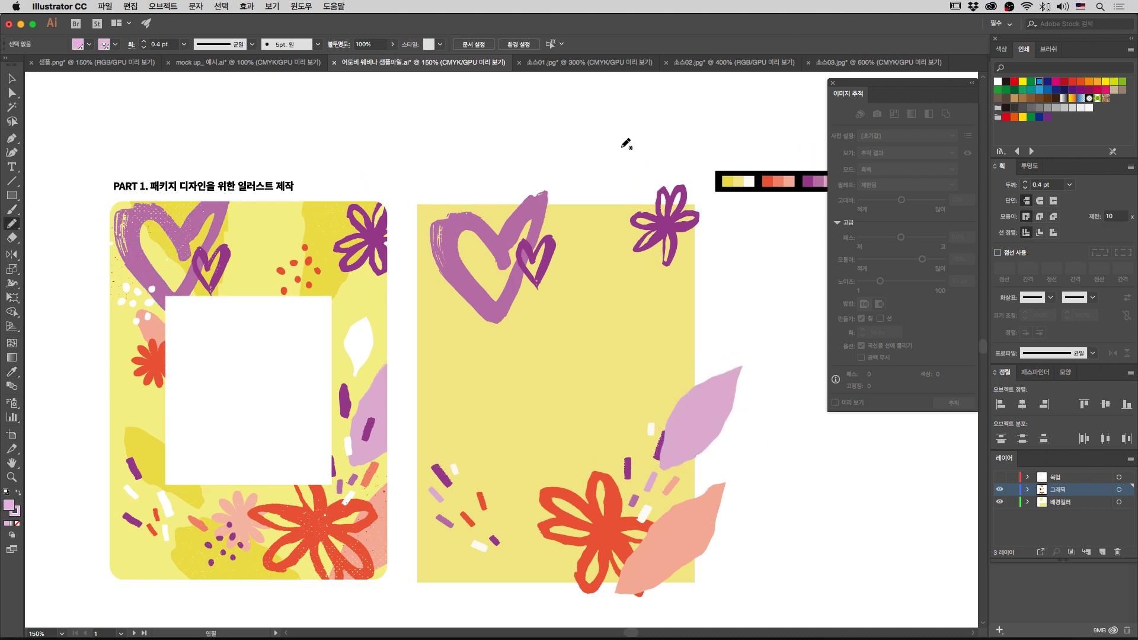
{"action": "left_click_drag", "start_coordinate": [620, 148], "coordinate": [601, 298]}
{"action": "mouse_move", "coordinate": [652, 256]}
{"action": "left_mouse_down"}
{"action": "mouse_move", "coordinate": [687, 150]}
{"action": "mouse_move", "coordinate": [673, 108]}
{"action": "mouse_move", "coordinate": [626, 144]}
{"action": "left_mouse_up"}
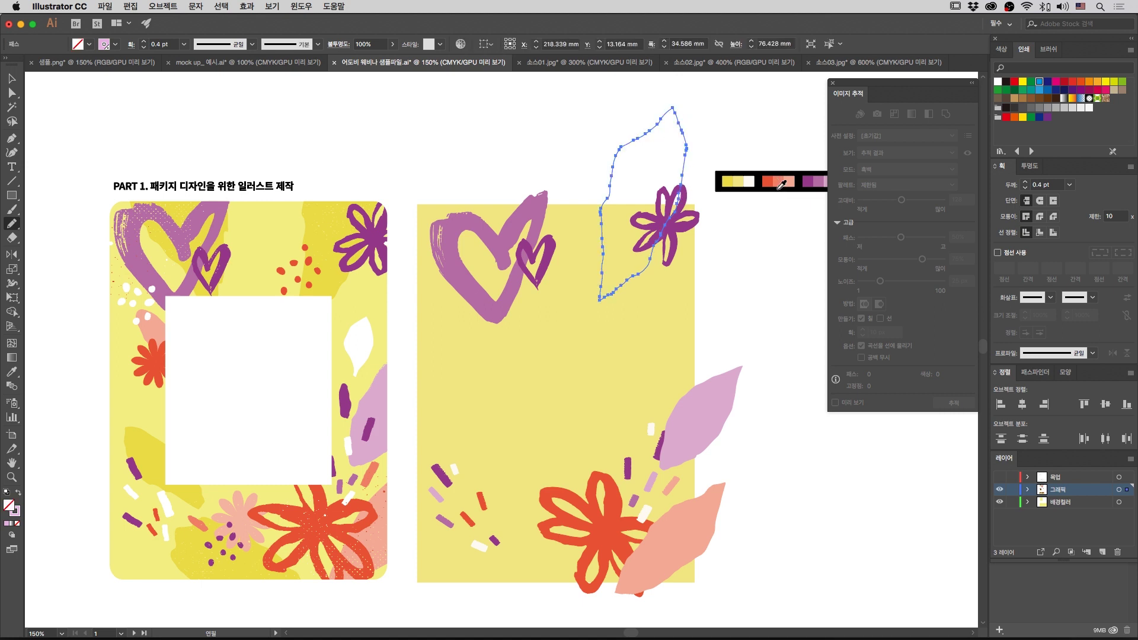
{"action": "left_click", "coordinate": [729, 181]}
{"action": "key", "text": "v"}
{"action": "left_click", "coordinate": [738, 130]}
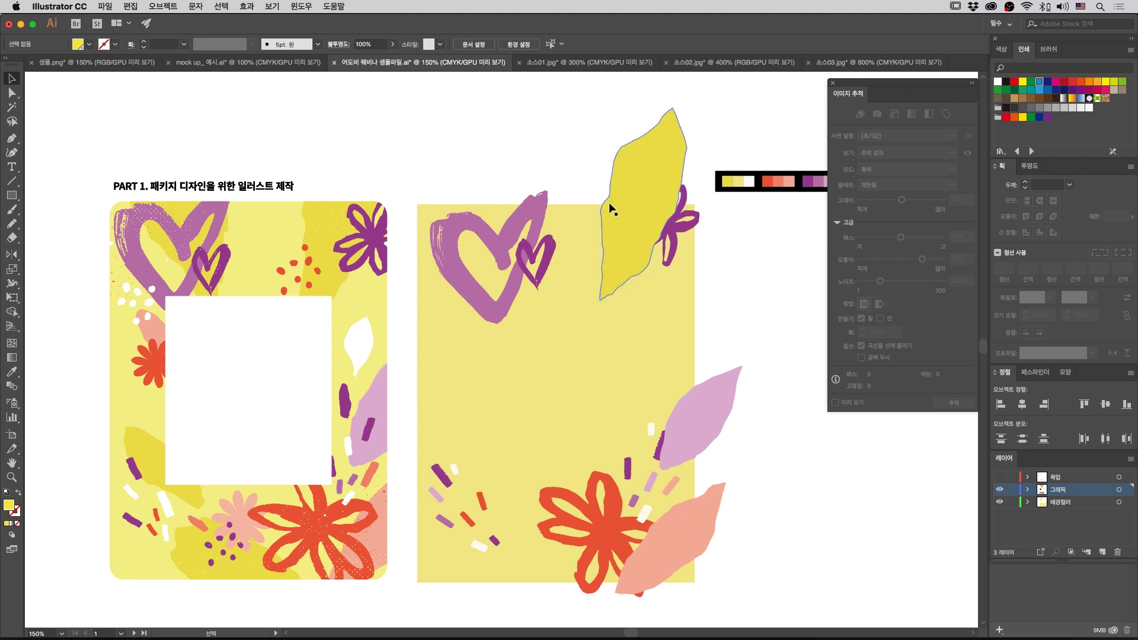
Step: Draw a Pencil leaf about 43 × 67 mm across the background's top edge over the hearts, filled with the palette's dark yellow
{"action": "left_click", "coordinate": [11, 224]}
{"action": "mouse_move", "coordinate": [438, 179]}
{"action": "left_mouse_down"}
{"action": "mouse_move", "coordinate": [450, 222]}
{"action": "mouse_move", "coordinate": [539, 305]}
{"action": "mouse_move", "coordinate": [519, 190]}
{"action": "mouse_move", "coordinate": [494, 164]}
{"action": "mouse_move", "coordinate": [437, 141]}
{"action": "mouse_move", "coordinate": [437, 166]}
{"action": "left_mouse_up"}
{"action": "key", "text": "i"}
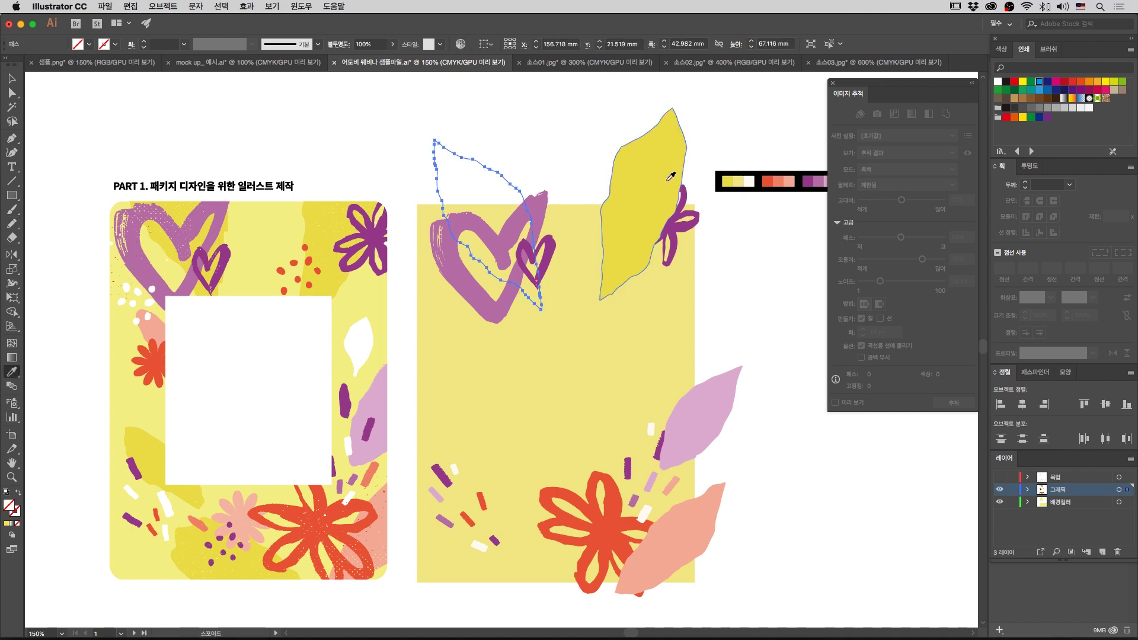
{"action": "left_click", "coordinate": [731, 179]}
{"action": "scroll", "coordinate": [315, 232], "scroll_direction": "down", "scroll_amount": 3}
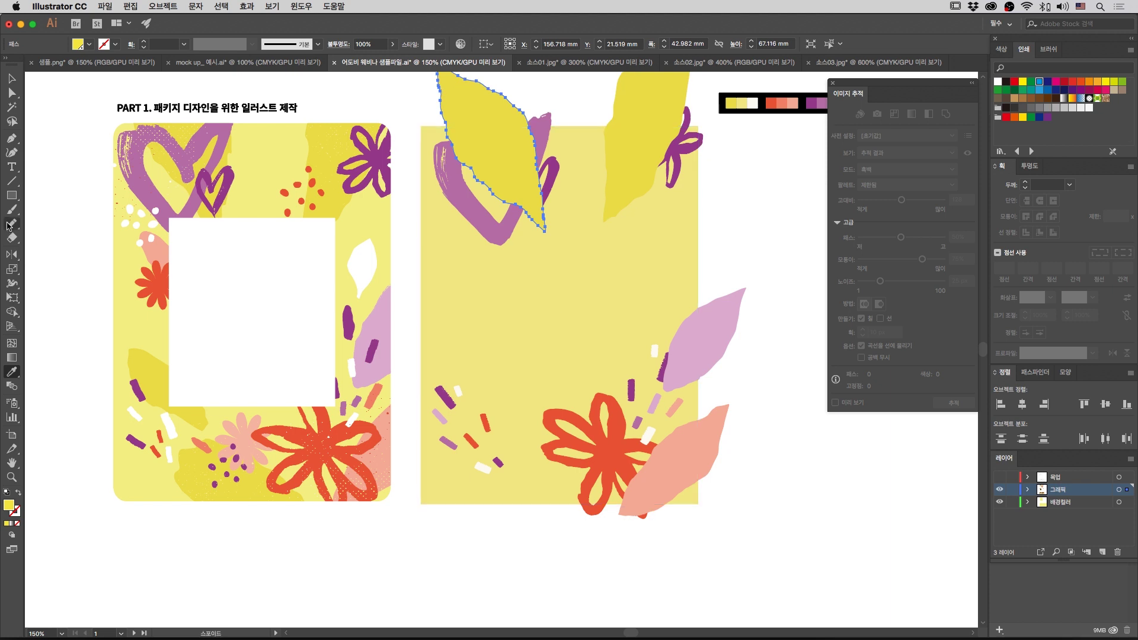
Step: Draw a Pencil leaf about 45 × 41 mm across the background's bottom edge beside the red flower, filled with the palette's dark yellow
{"action": "left_click", "coordinate": [12, 226]}
{"action": "mouse_move", "coordinate": [514, 514]}
{"action": "left_mouse_down"}
{"action": "mouse_move", "coordinate": [494, 485]}
{"action": "mouse_move", "coordinate": [493, 449]}
{"action": "mouse_move", "coordinate": [577, 489]}
{"action": "mouse_move", "coordinate": [602, 544]}
{"action": "mouse_move", "coordinate": [537, 525]}
{"action": "left_mouse_up"}
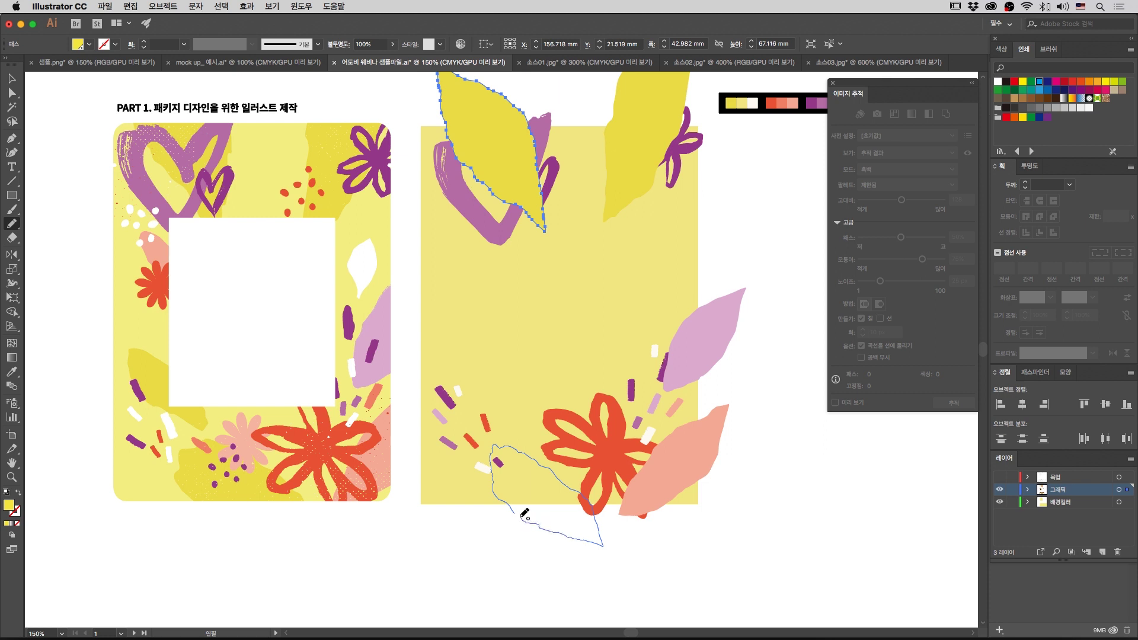
{"action": "left_click_drag", "start_coordinate": [520, 515], "coordinate": [526, 515]}
{"action": "key", "text": "i"}
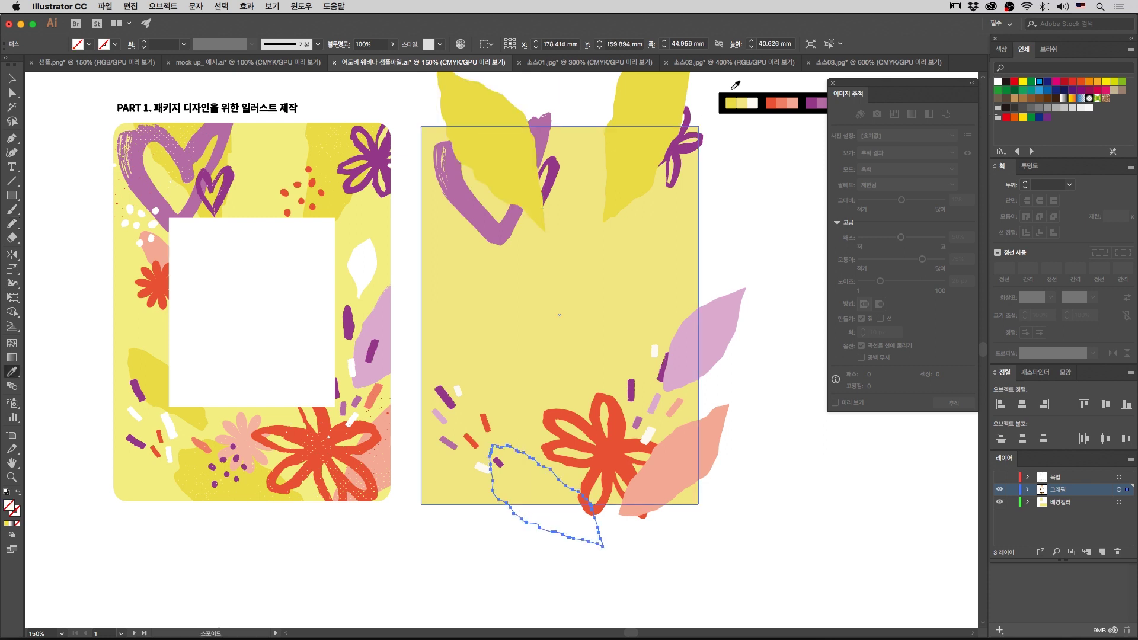
{"action": "left_click", "coordinate": [736, 104]}
{"action": "key", "text": "v"}
{"action": "left_click", "coordinate": [735, 254]}
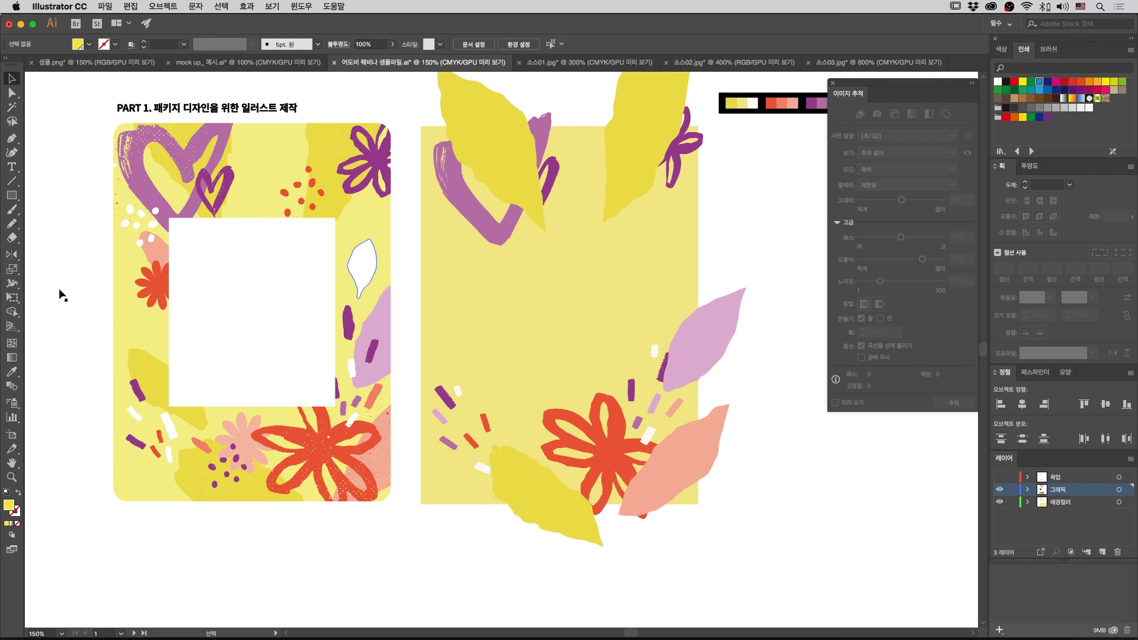
Step: Draw a Pencil leaf about 28 × 27 mm above the lower left brush strokes, filled with the palette's dark yellow, and deselect it
{"action": "left_click", "coordinate": [16, 228]}
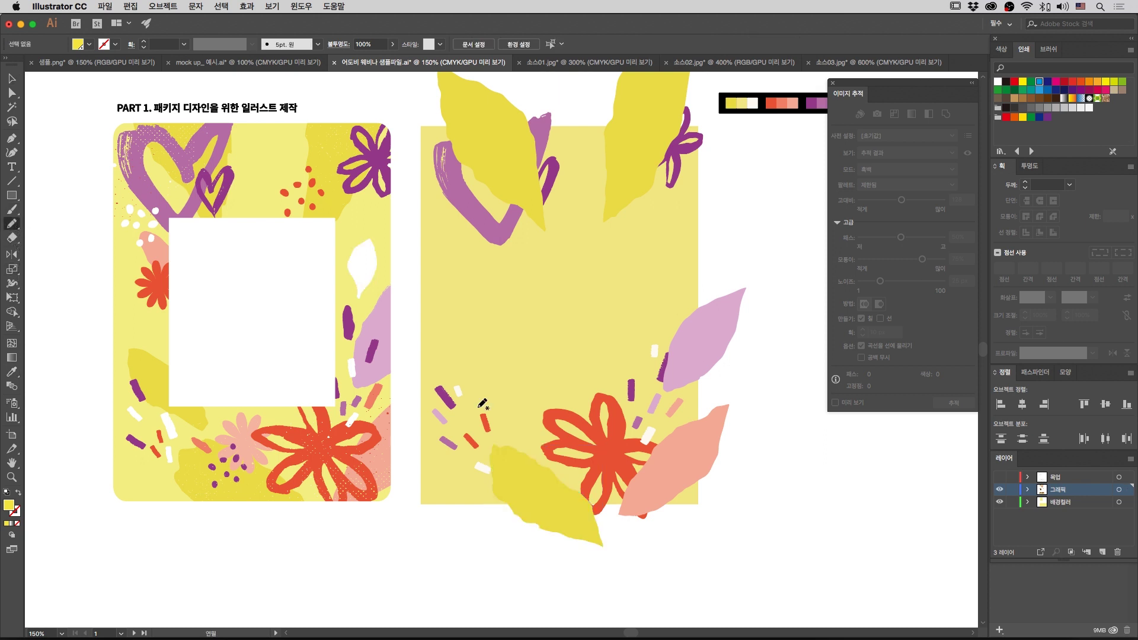
{"action": "mouse_move", "coordinate": [452, 358]}
{"action": "left_mouse_down"}
{"action": "mouse_move", "coordinate": [473, 395]}
{"action": "mouse_move", "coordinate": [520, 420]}
{"action": "mouse_move", "coordinate": [508, 382]}
{"action": "mouse_move", "coordinate": [471, 357]}
{"action": "left_mouse_up"}
{"action": "left_click_drag", "start_coordinate": [452, 355], "coordinate": [453, 354]}
{"action": "key", "text": "i"}
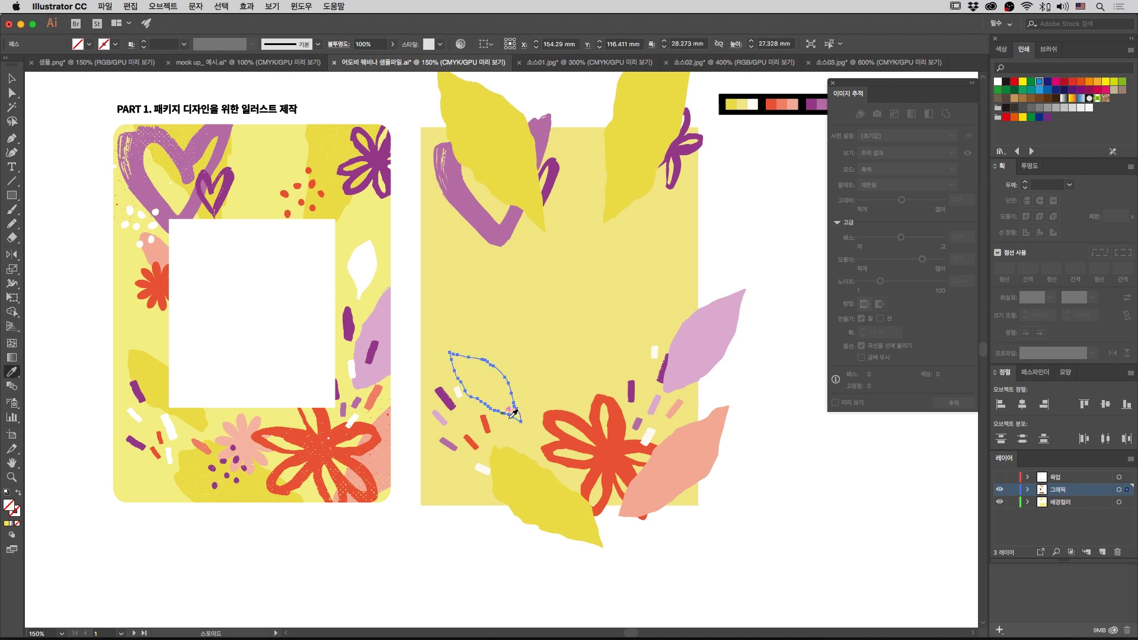
{"action": "left_click", "coordinate": [515, 468]}
{"action": "key", "text": "v"}
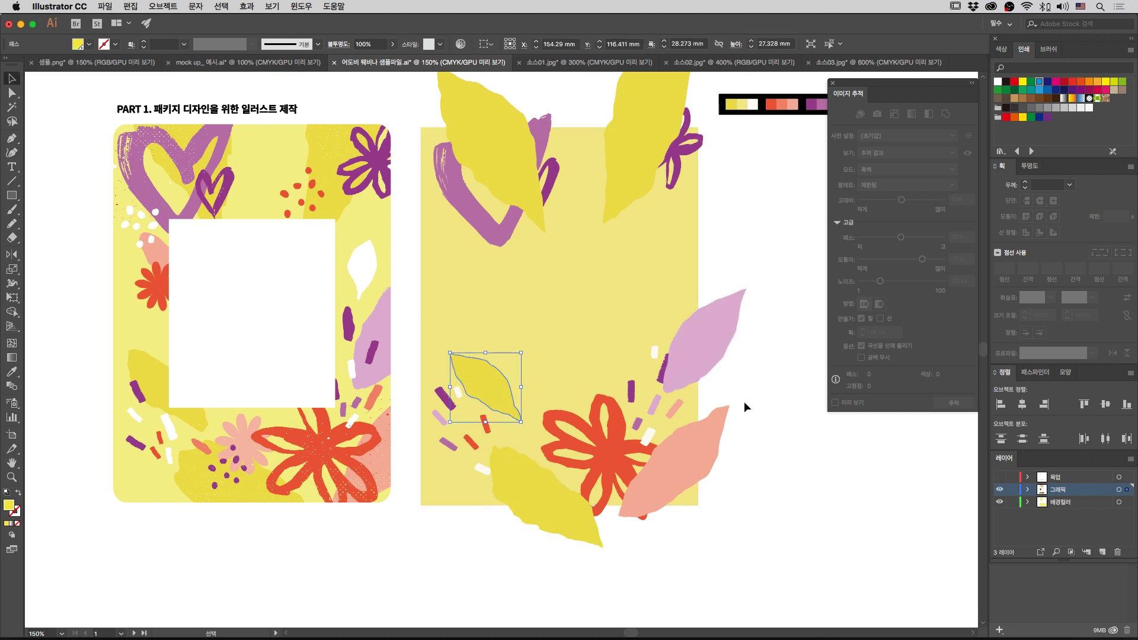
{"action": "left_click", "coordinate": [744, 401]}
Step: Draw a small upright Pencil leaf above the light purple leaf, filled with the palette's off-white, and deselect it
{"action": "key", "text": "n"}
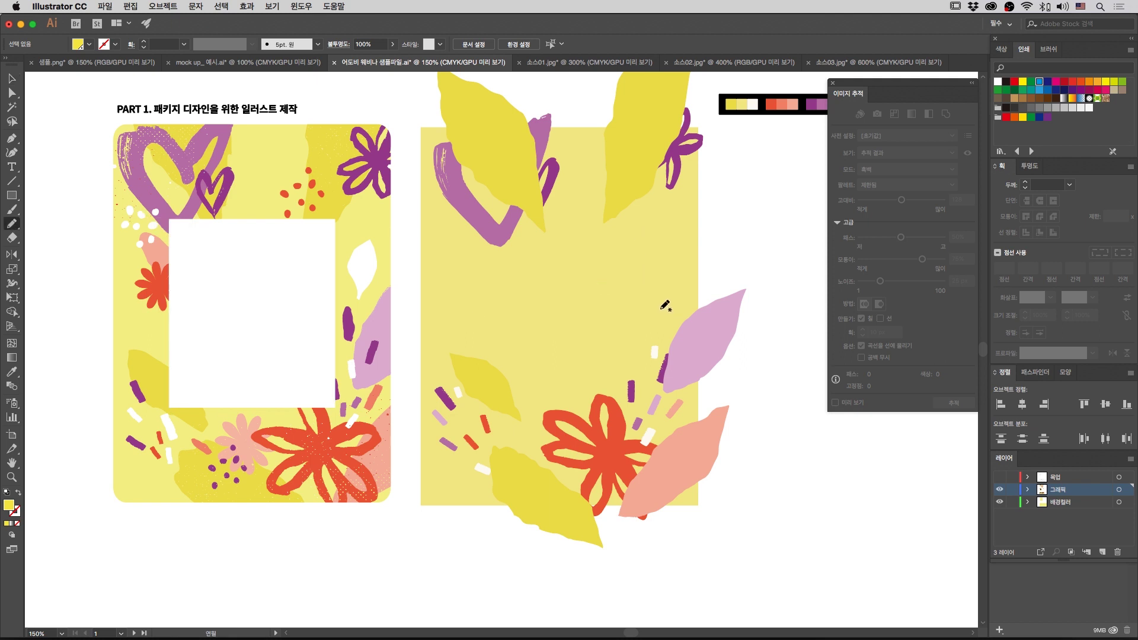
{"action": "mouse_move", "coordinate": [661, 308]}
{"action": "left_mouse_down"}
{"action": "mouse_move", "coordinate": [675, 250]}
{"action": "mouse_move", "coordinate": [654, 268]}
{"action": "mouse_move", "coordinate": [658, 307]}
{"action": "left_mouse_up"}
{"action": "key", "text": "i"}
{"action": "left_click", "coordinate": [754, 104]}
{"action": "key", "text": "v"}
{"action": "left_click", "coordinate": [745, 264]}
{"action": "left_click", "coordinate": [659, 292]}
{"action": "left_click", "coordinate": [753, 249]}
Step: Draw a narrow Pencil leaf about 3 × 17 mm below the white leaf, filled with the palette's dark purple
{"action": "left_click", "coordinate": [13, 225]}
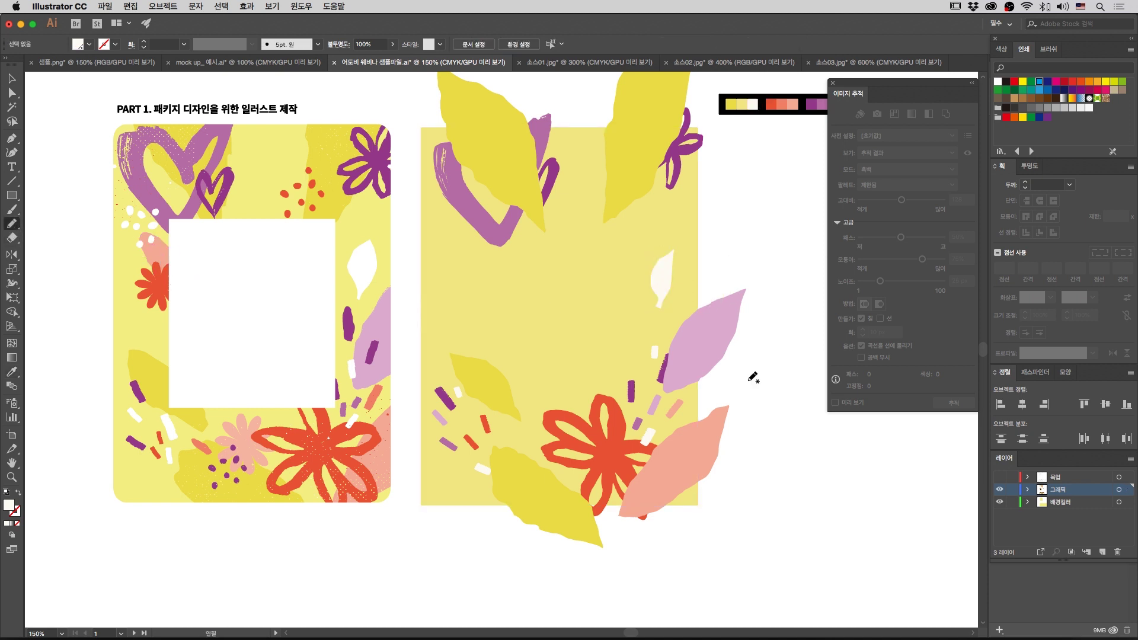
{"action": "mouse_move", "coordinate": [642, 342]}
{"action": "left_mouse_down"}
{"action": "mouse_move", "coordinate": [645, 309]}
{"action": "mouse_move", "coordinate": [645, 349]}
{"action": "left_mouse_up"}
{"action": "key", "text": "i"}
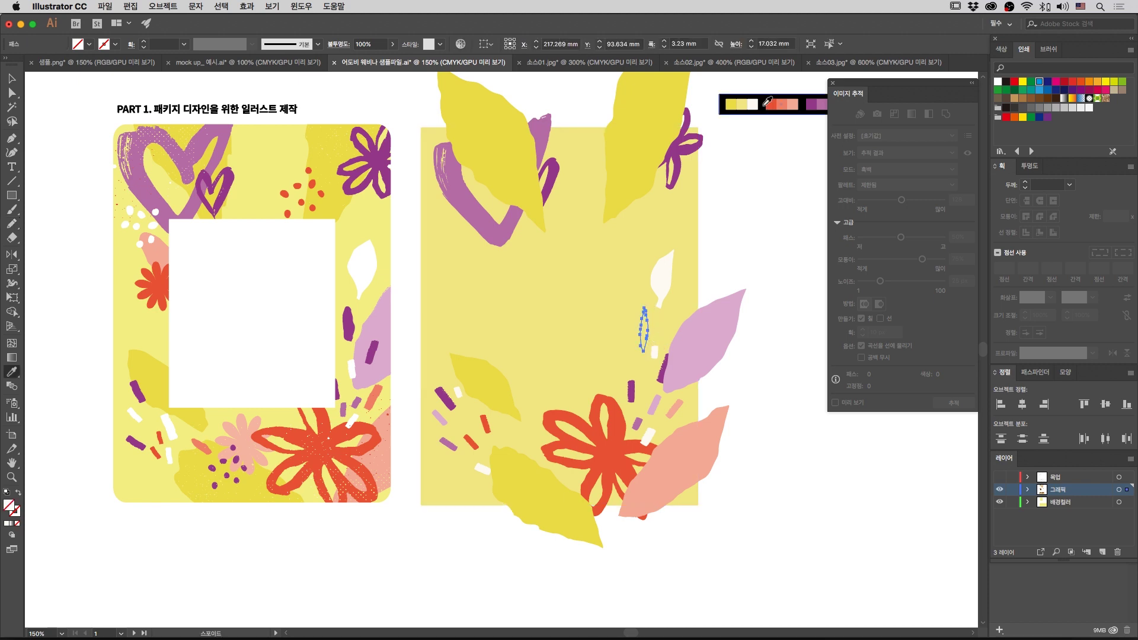
{"action": "left_click", "coordinate": [816, 104]}
Step: Draw a narrow Pencil leaf about 5.5 × 13.5 mm beside the lower left brush strokes, filled with the palette's middle coral
{"action": "key", "text": "n"}
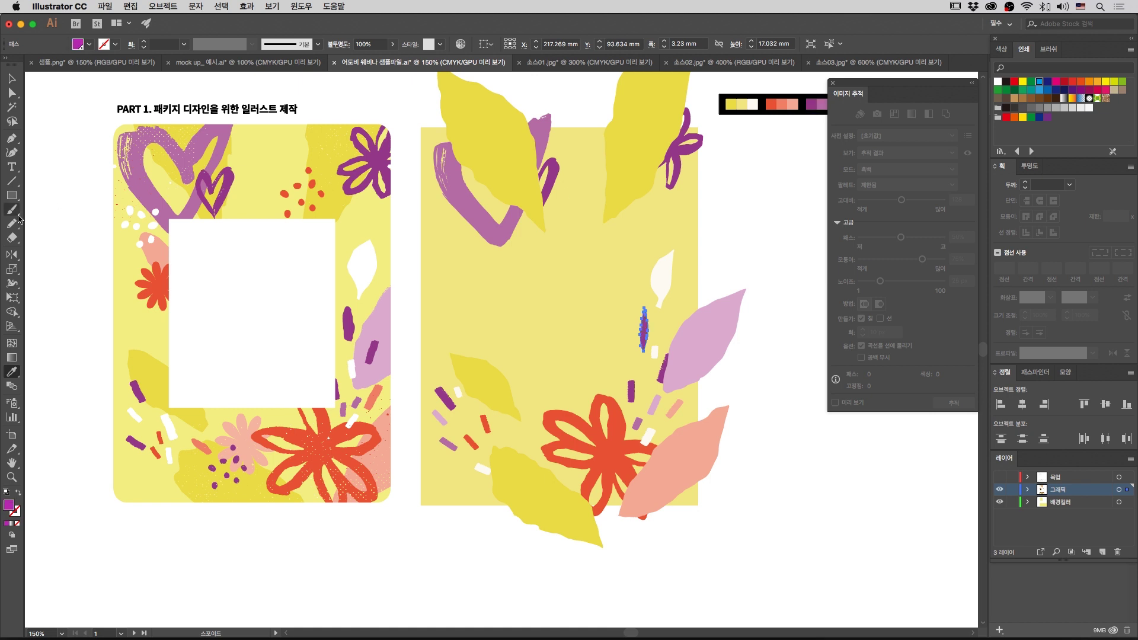
{"action": "mouse_move", "coordinate": [509, 457]}
{"action": "left_mouse_down"}
{"action": "mouse_move", "coordinate": [509, 431]}
{"action": "mouse_move", "coordinate": [517, 461]}
{"action": "left_mouse_up"}
{"action": "key", "text": "i"}
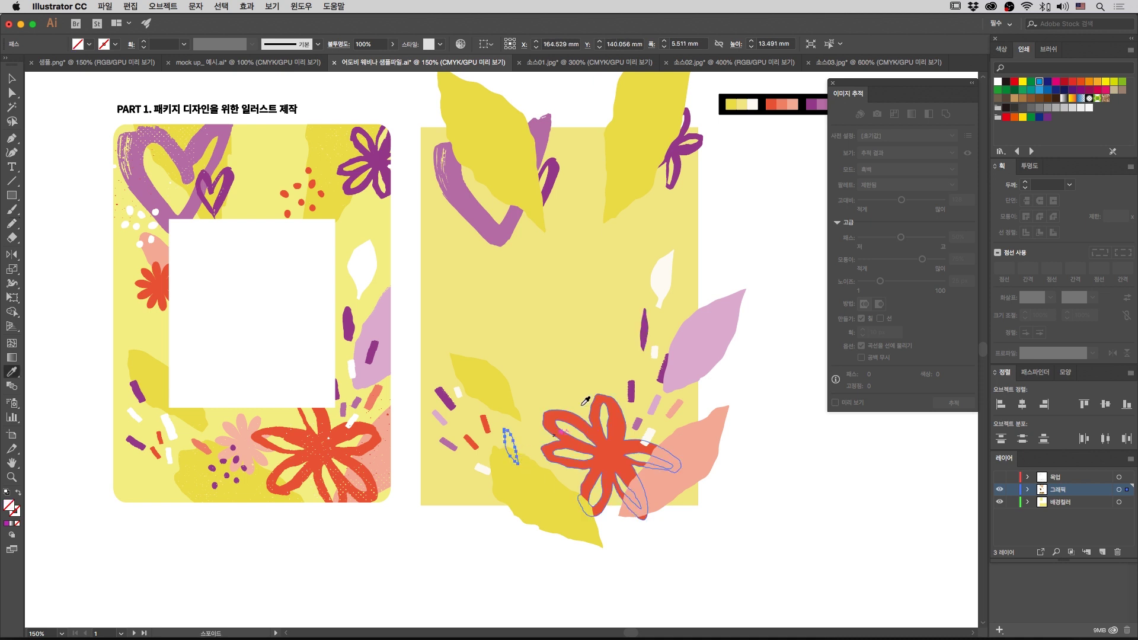
{"action": "left_click", "coordinate": [785, 104]}
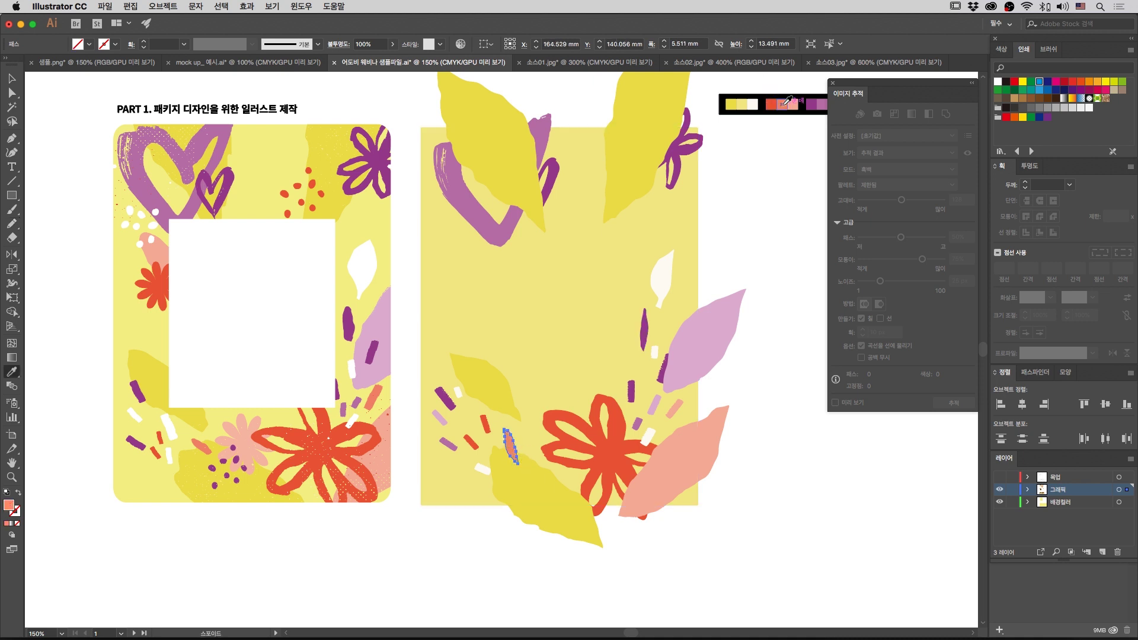
Step: Draw a Pencil leaf about 18 × 22 mm below the hearts, filled with the palette's lightest coral, and deselect it
{"action": "left_click", "coordinate": [11, 223]}
{"action": "mouse_move", "coordinate": [467, 252]}
{"action": "left_mouse_down"}
{"action": "mouse_move", "coordinate": [510, 303]}
{"action": "mouse_move", "coordinate": [509, 283]}
{"action": "mouse_move", "coordinate": [469, 248]}
{"action": "left_mouse_up"}
{"action": "key", "text": "i"}
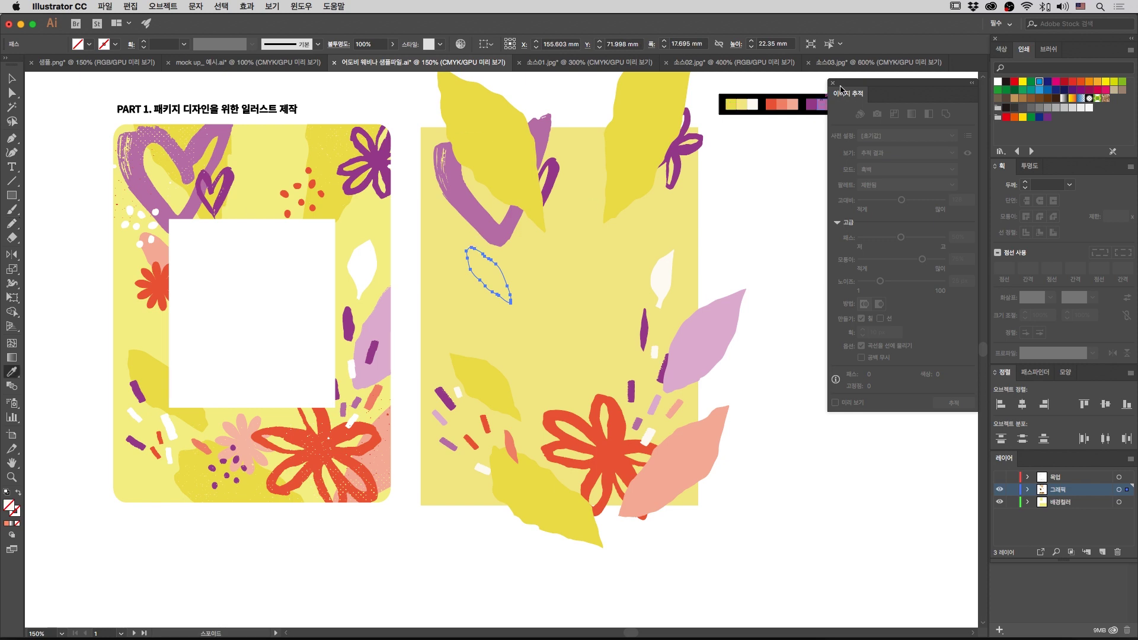
{"action": "scroll", "coordinate": [733, 177], "scroll_direction": "up", "scroll_amount": 1}
{"action": "scroll", "coordinate": [733, 177], "scroll_direction": "right", "scroll_amount": 1}
{"action": "left_click", "coordinate": [780, 113]}
{"action": "key", "text": "v"}
{"action": "left_click", "coordinate": [737, 246]}
Step: Group the four dark yellow leaves with the light purple, white and lower right coral leaves
{"action": "scroll", "coordinate": [732, 281], "scroll_direction": "down", "scroll_amount": 3}
{"action": "scroll", "coordinate": [732, 281], "scroll_direction": "left", "scroll_amount": 1}
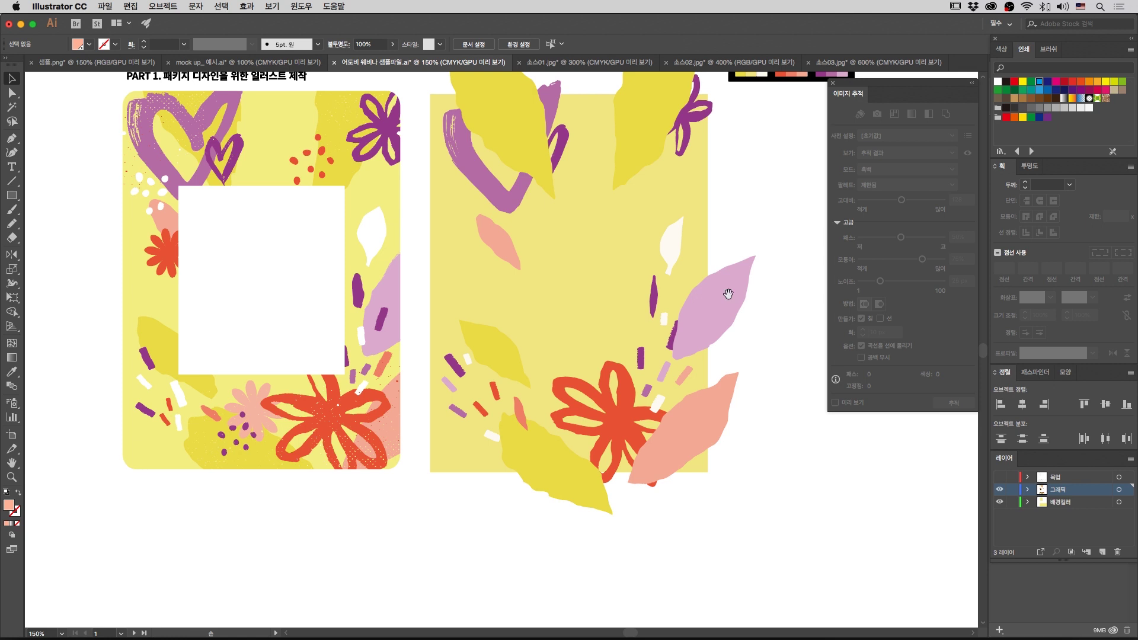
{"action": "left_click", "coordinate": [667, 447]}
{"action": "left_click", "coordinate": [555, 461], "text": "shift"}
{"action": "left_click", "coordinate": [480, 339], "text": "shift"}
{"action": "left_click", "coordinate": [703, 298], "text": "shift"}
{"action": "left_click", "coordinate": [675, 237], "text": "shift"}
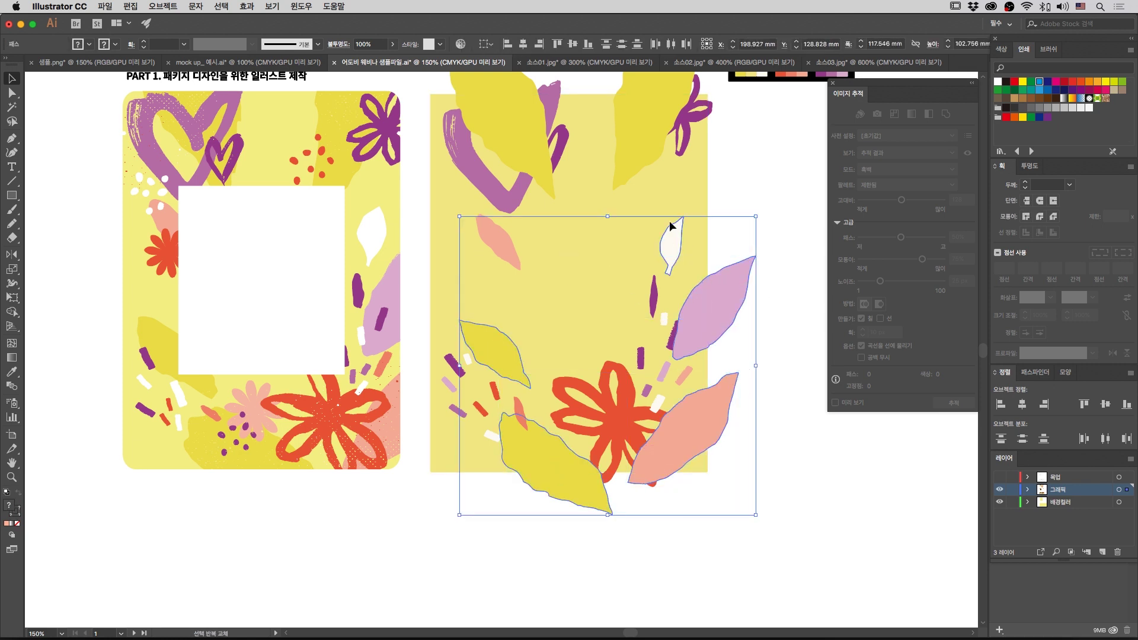
{"action": "left_click", "coordinate": [637, 124], "text": "shift"}
{"action": "left_click", "coordinate": [529, 133], "text": "shift"}
{"action": "left_click", "coordinate": [529, 133], "text": "shift"}
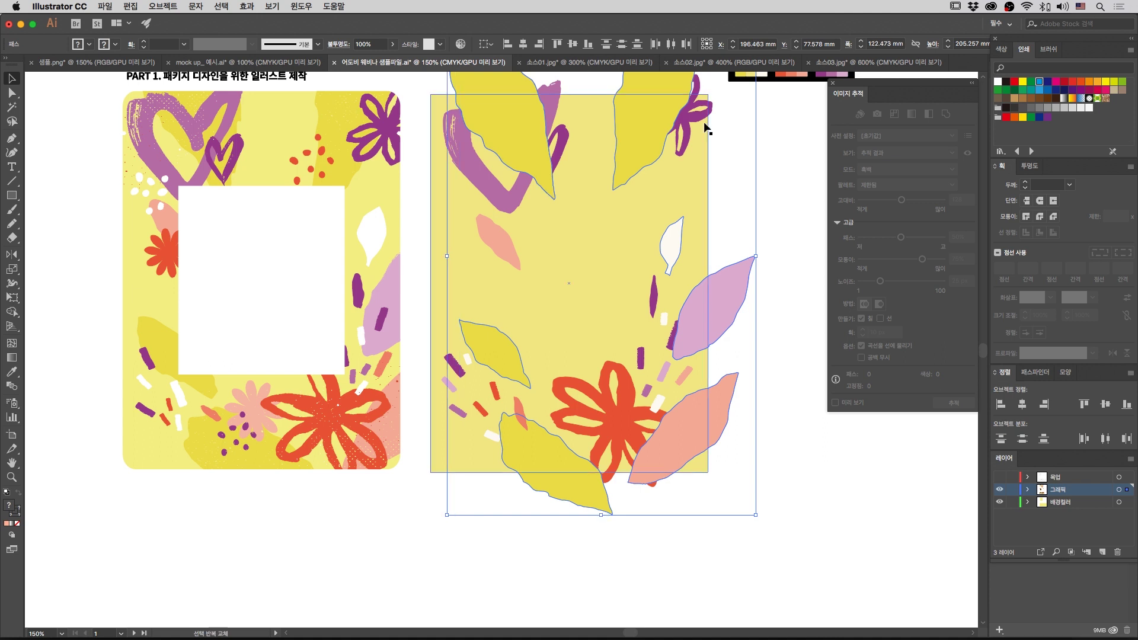
{"action": "right_click", "coordinate": [665, 133]}
{"action": "left_click", "coordinate": [716, 206]}
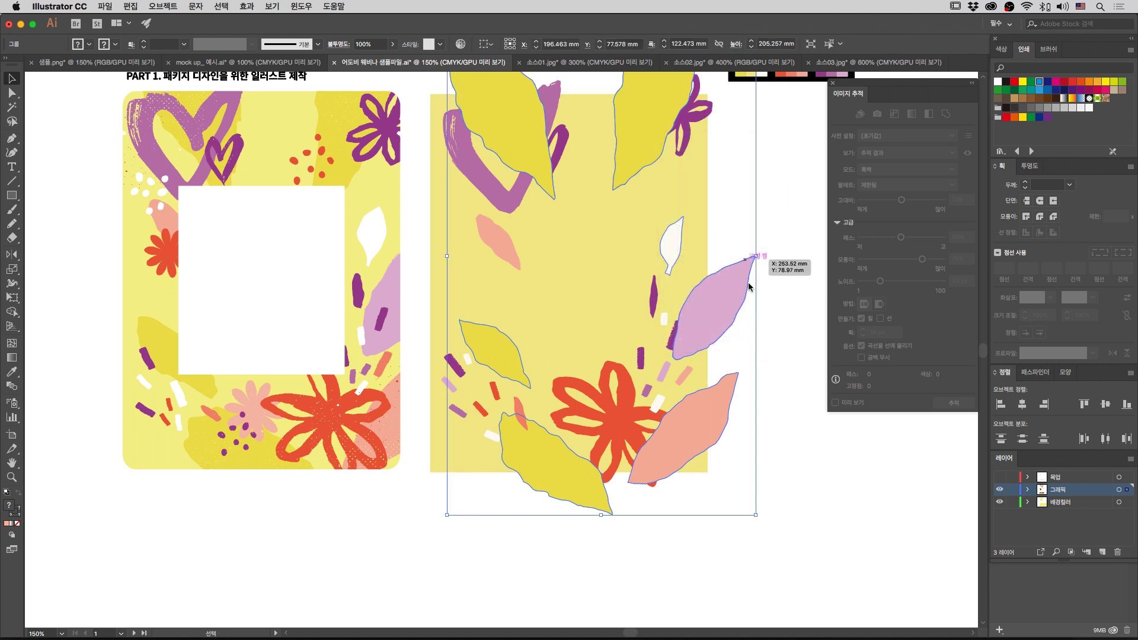
{"action": "left_click", "coordinate": [777, 301]}
Step: Move the leaf group behind the hearts, flowers and brush strokes, keeping it in front of the yellow background
{"action": "scroll", "coordinate": [770, 284], "scroll_direction": "up", "scroll_amount": 2}
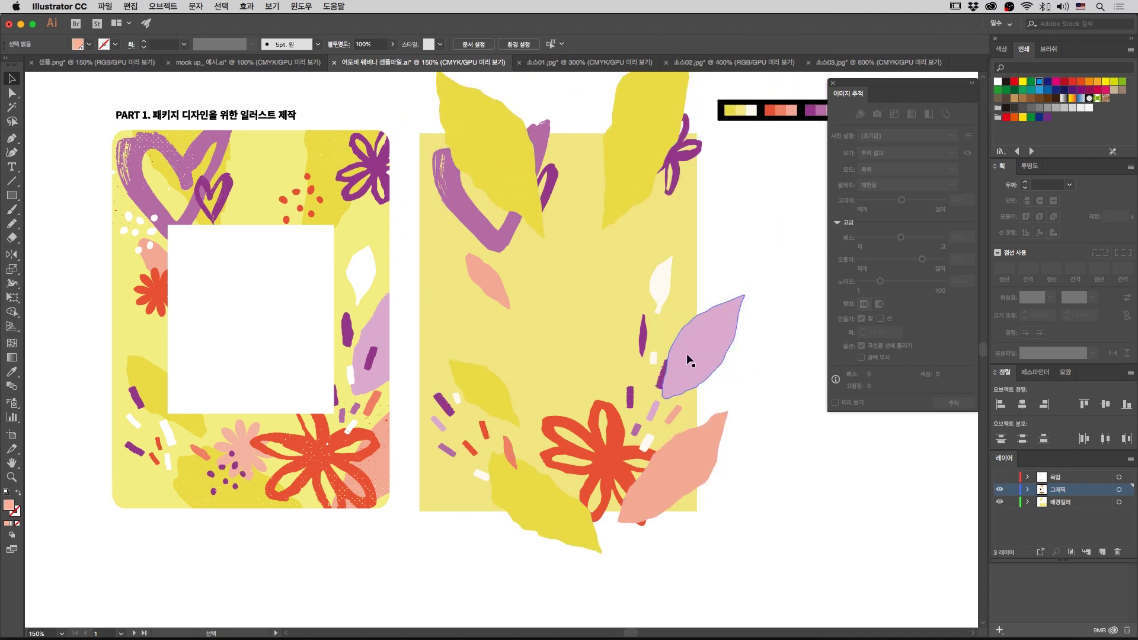
{"action": "left_click", "coordinate": [685, 354]}
{"action": "key", "text": "super+shift+bracketright"}
{"action": "left_click", "coordinate": [779, 249]}
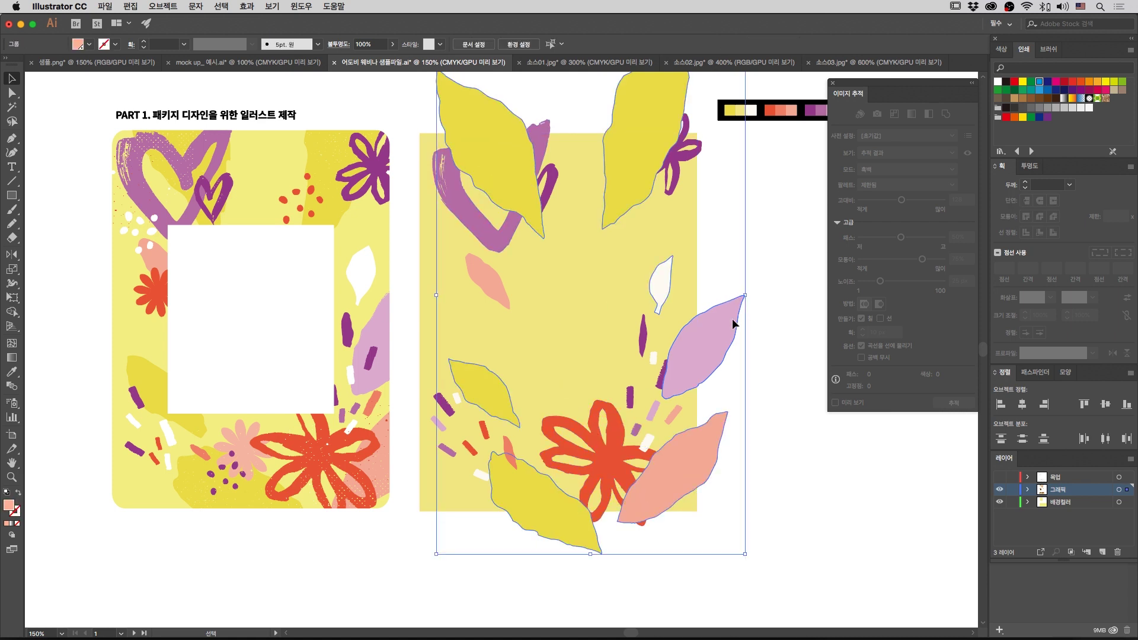
{"action": "left_click", "coordinate": [350, 193]}
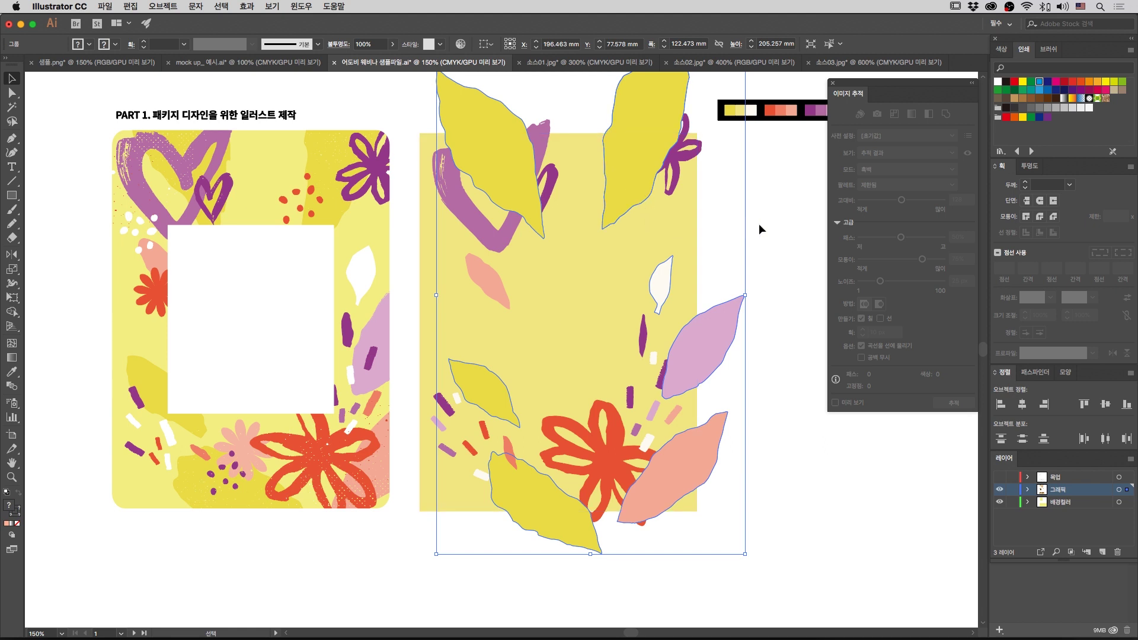
{"action": "left_click", "coordinate": [693, 260]}
{"action": "left_click", "coordinate": [623, 107]}
{"action": "key", "text": "a"}
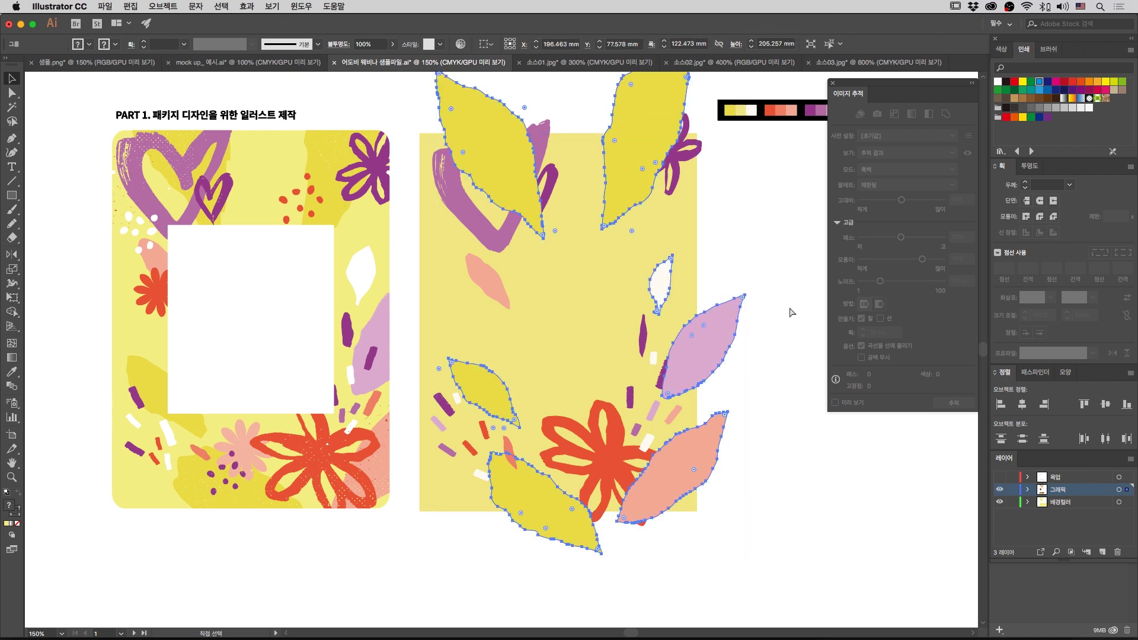
{"action": "key", "text": "Delete"}
{"action": "key", "text": "v"}
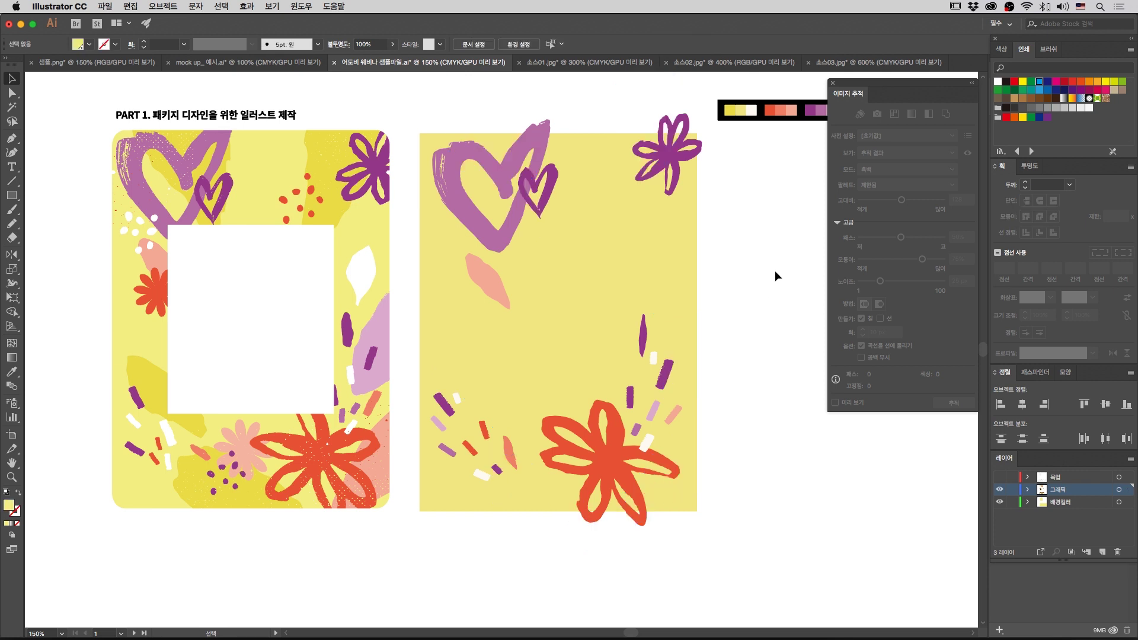
{"action": "left_click", "coordinate": [672, 254]}
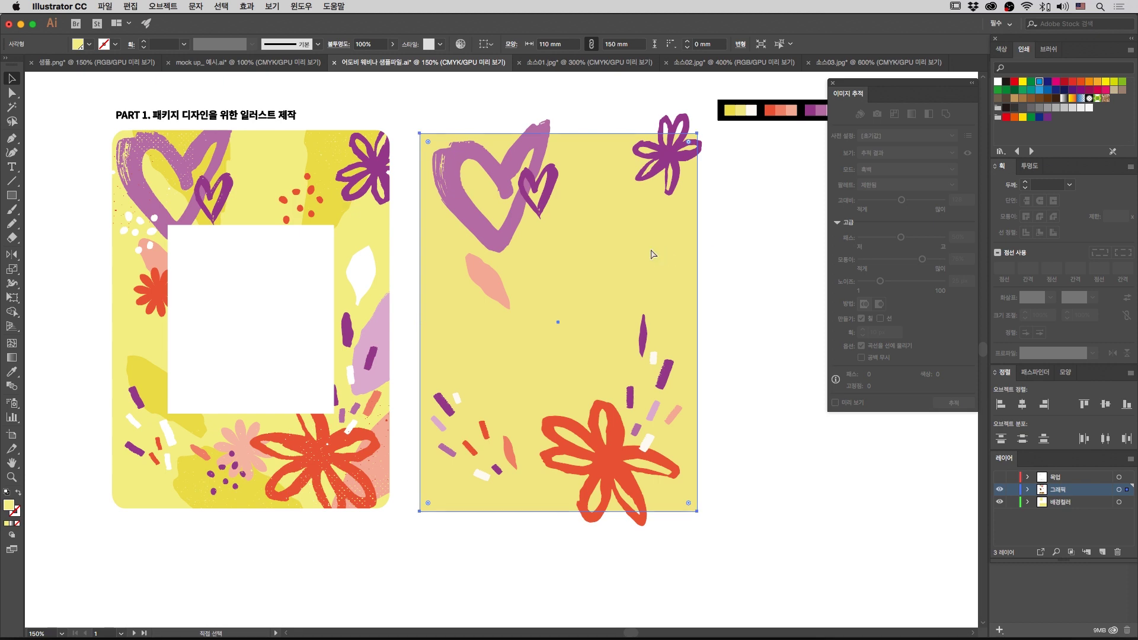
{"action": "key", "text": "super+alt+3"}
{"action": "left_click", "coordinate": [731, 244]}
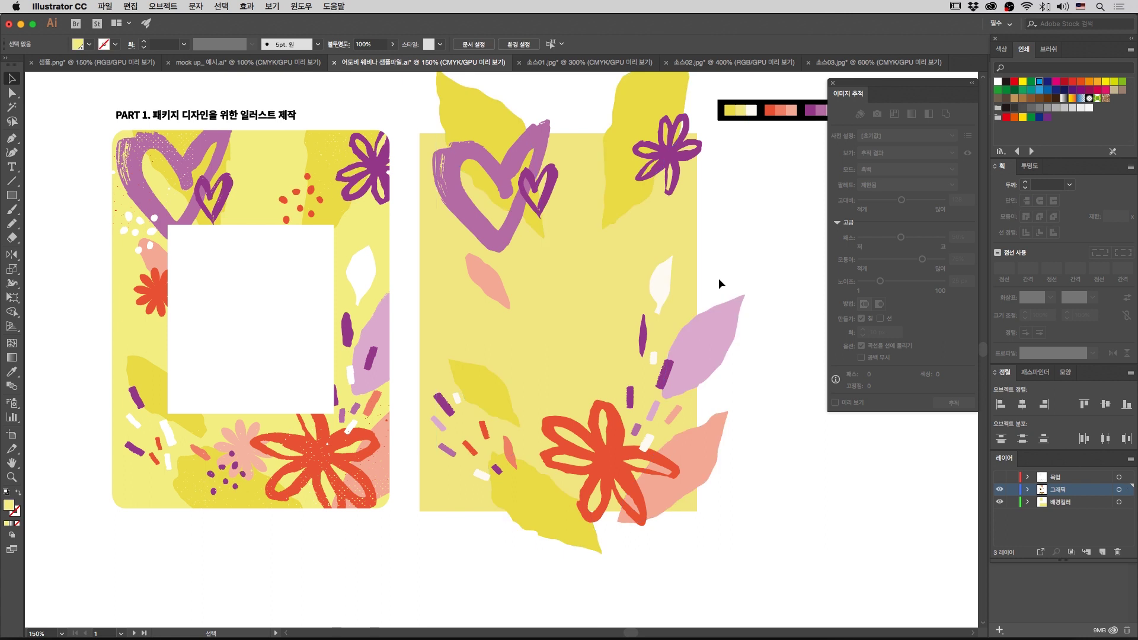
Step: Select the leaf group and examine the stacking of the objects inside the 그래픽 layer
{"action": "left_click", "coordinate": [682, 237]}
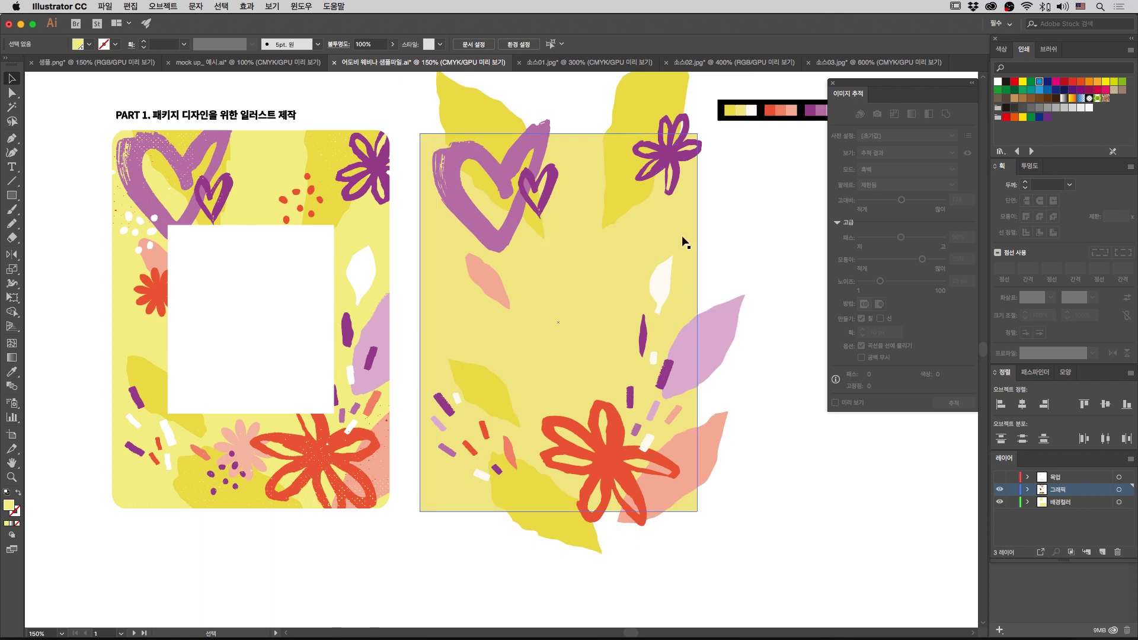
{"action": "left_click", "coordinate": [720, 322]}
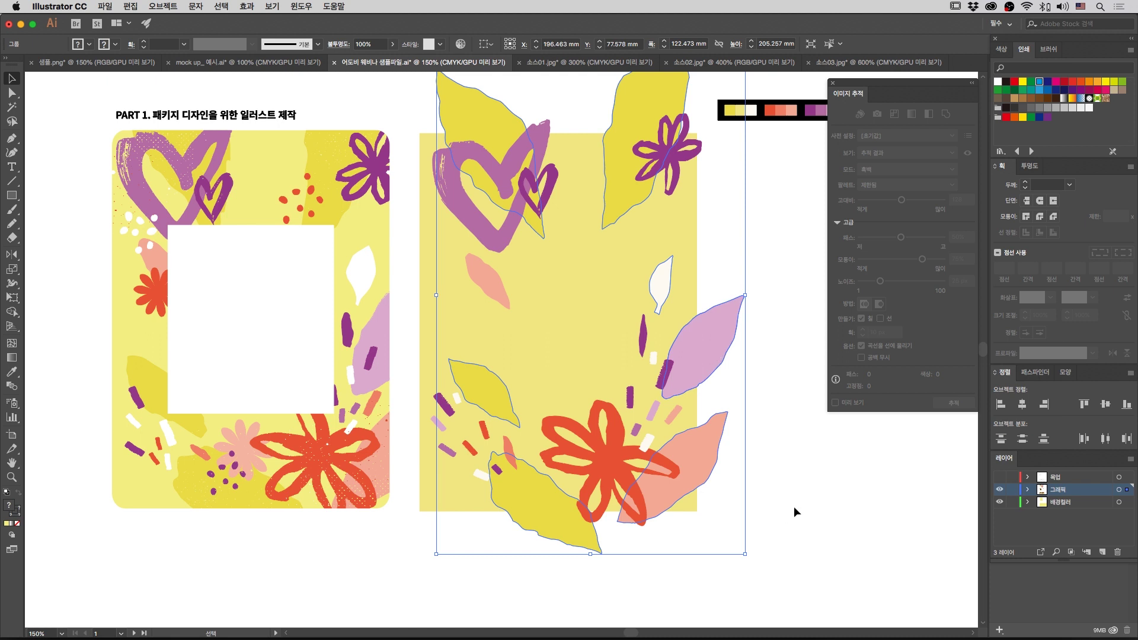
{"action": "left_click", "coordinate": [1028, 489]}
{"action": "scroll", "coordinate": [1055, 520], "scroll_direction": "down", "scroll_amount": 5}
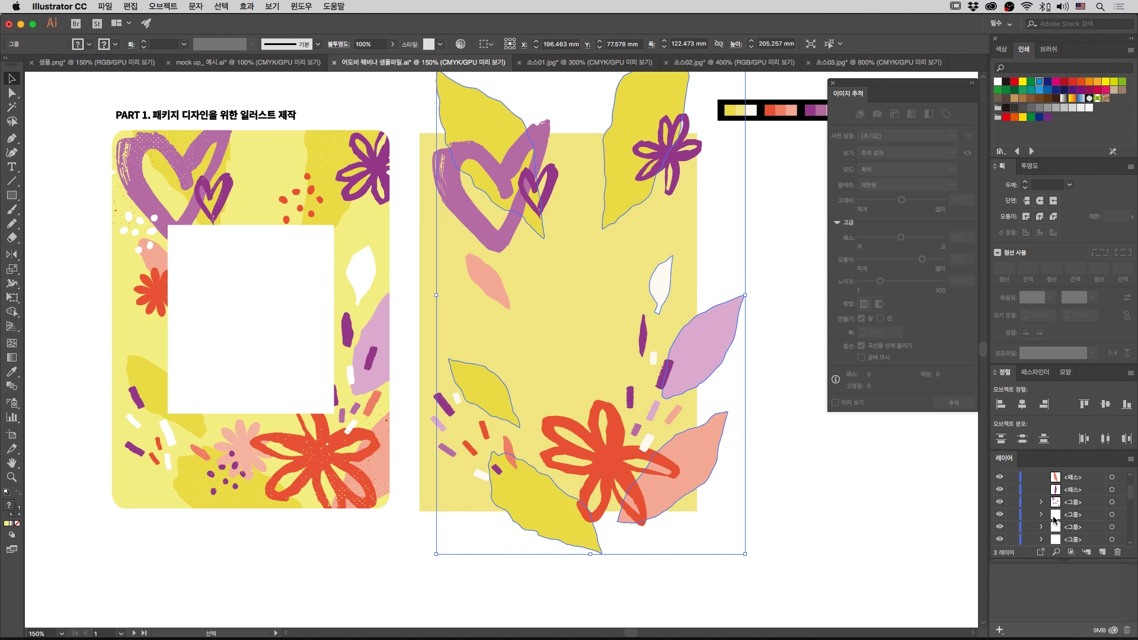
{"action": "scroll", "coordinate": [1055, 519], "scroll_direction": "up", "scroll_amount": 1}
{"action": "scroll", "coordinate": [1055, 519], "scroll_direction": "up", "scroll_amount": 4}
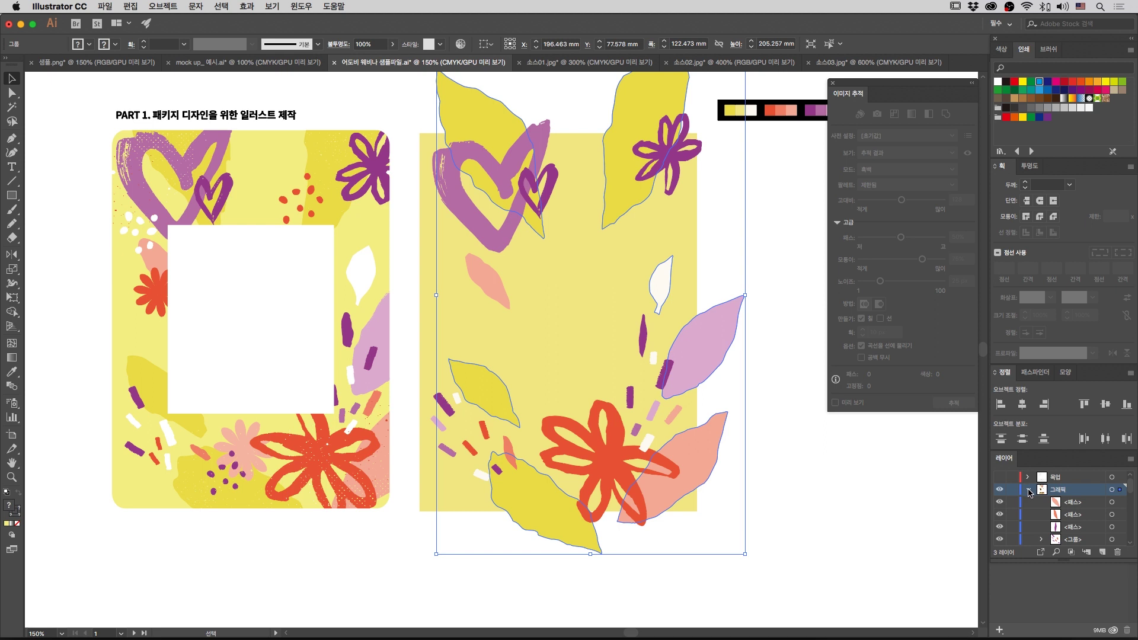
{"action": "left_click", "coordinate": [1030, 492]}
{"action": "left_click", "coordinate": [768, 241]}
{"action": "scroll", "coordinate": [753, 273], "scroll_direction": "up", "scroll_amount": 2}
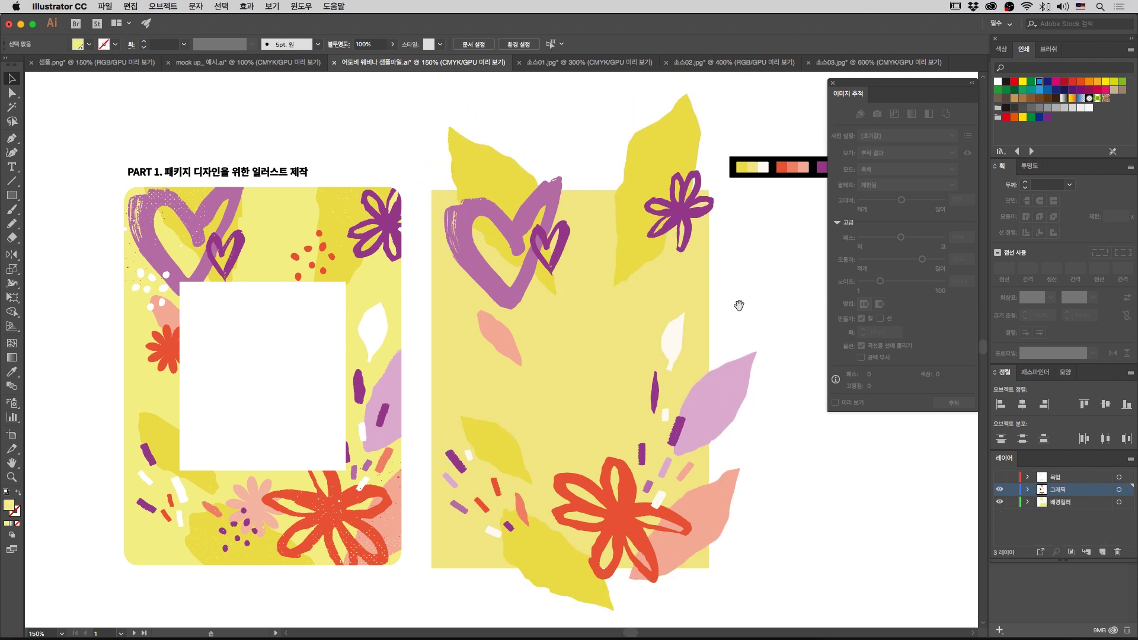
{"action": "left_click", "coordinate": [646, 260]}
{"action": "left_click", "coordinate": [778, 326]}
{"action": "scroll", "coordinate": [770, 314], "scroll_direction": "down", "scroll_amount": 3}
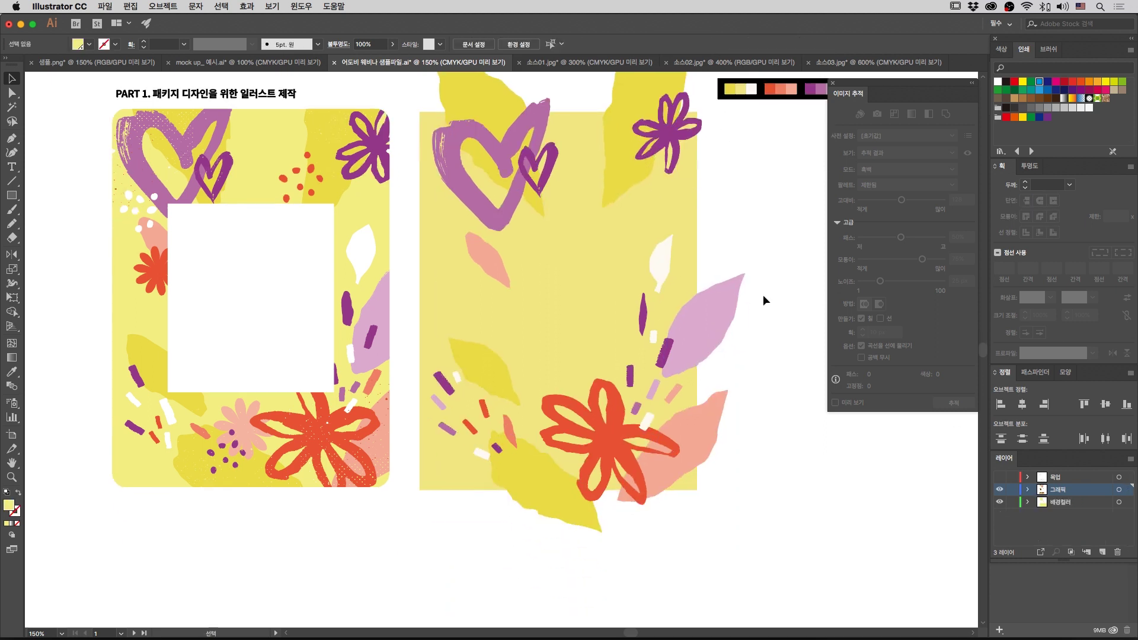
{"action": "left_click", "coordinate": [249, 297]}
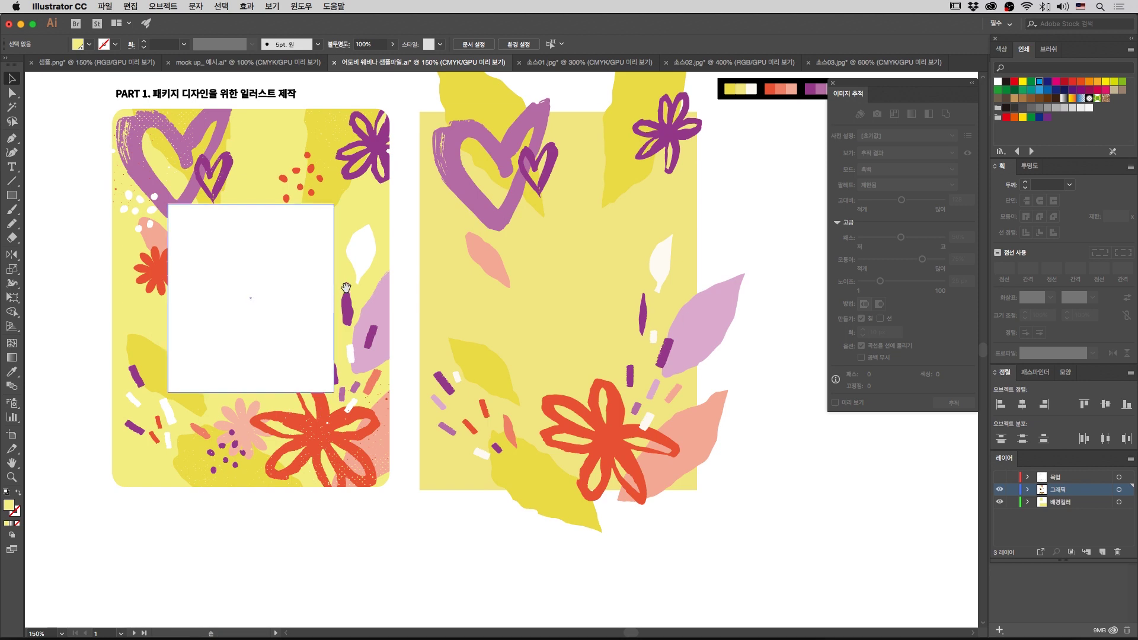
Step: Draw an eight-sided polygon with a 17.6389 mm radius to the right of the yellow background, filled with light yellow
{"action": "left_click_drag", "start_coordinate": [346, 288], "coordinate": [364, 302]}
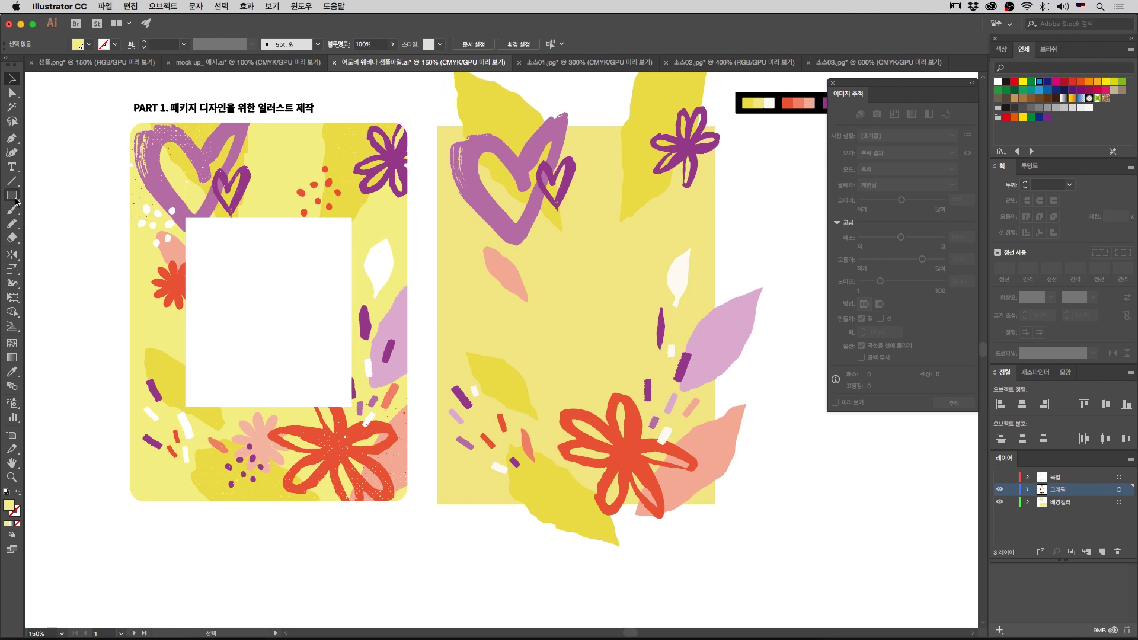
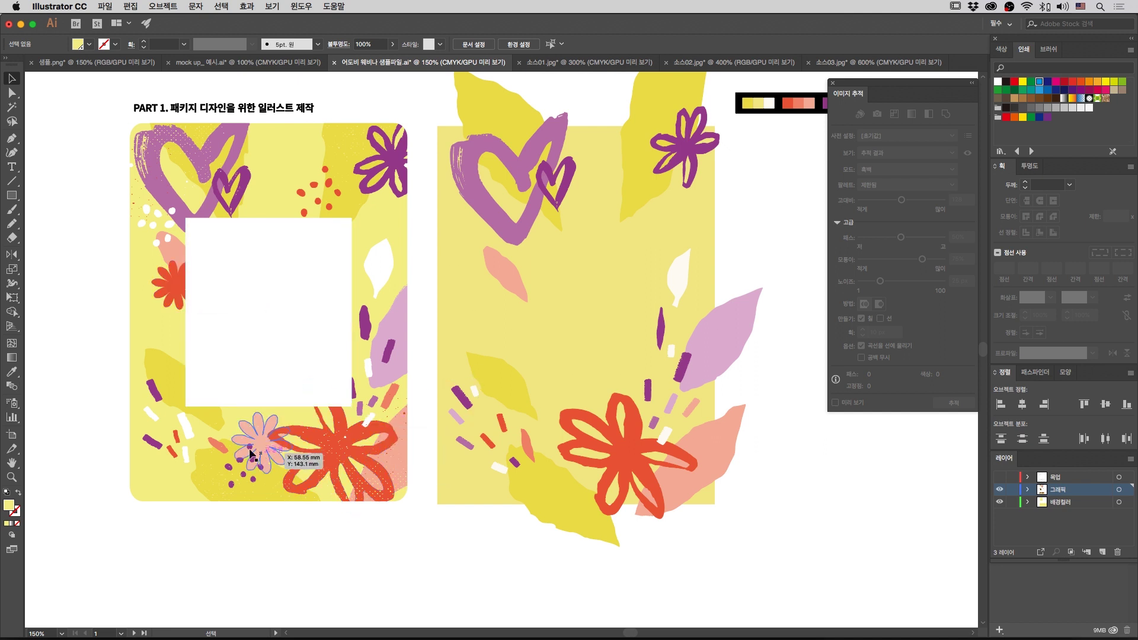
{"action": "left_click", "coordinate": [15, 201]}
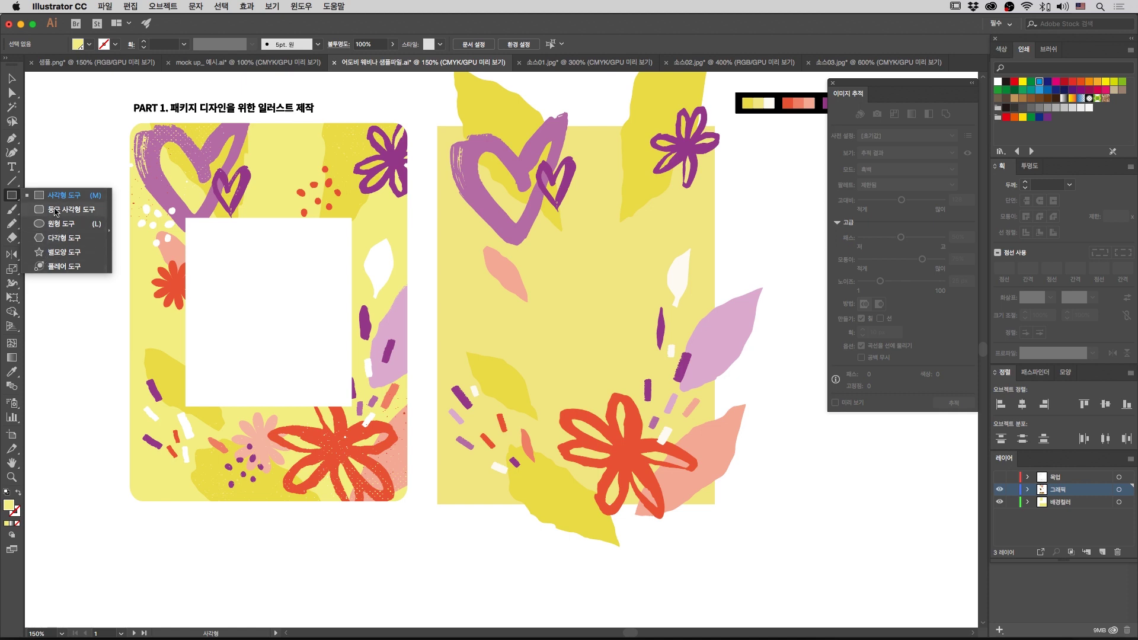
{"action": "left_click", "coordinate": [64, 239]}
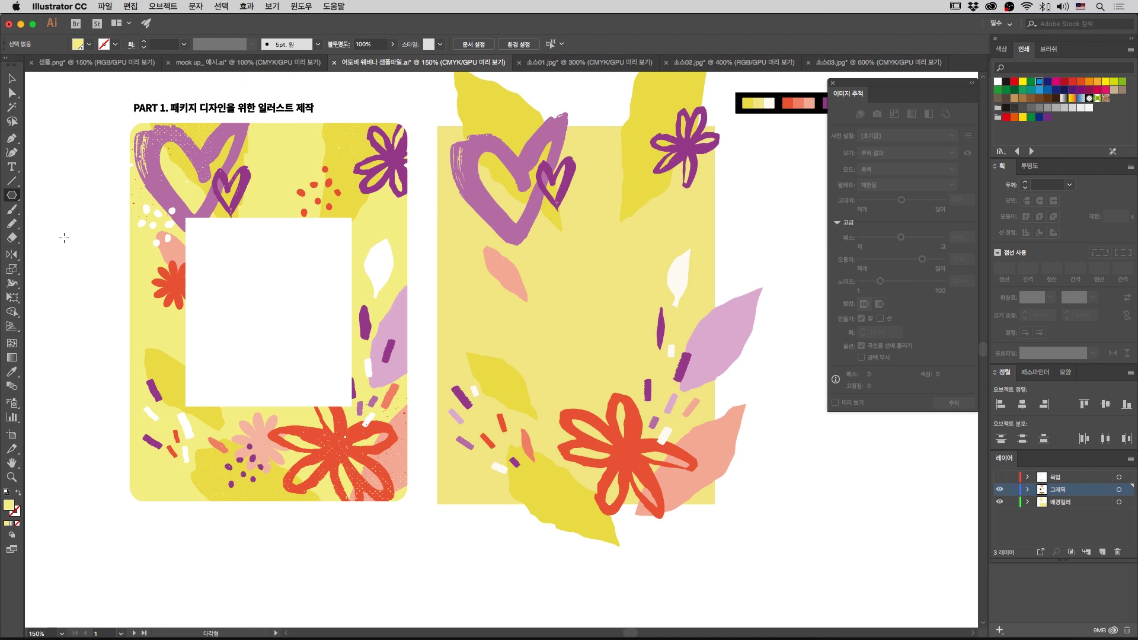
{"action": "left_click", "coordinate": [745, 221]}
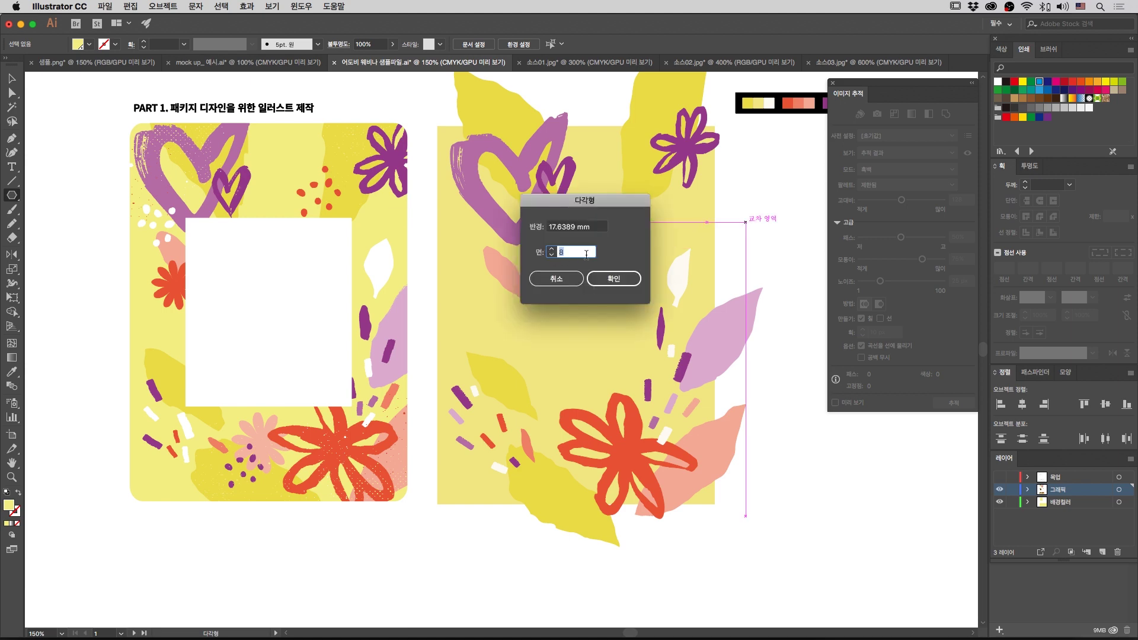
{"action": "left_click", "coordinate": [614, 279]}
{"action": "scroll", "coordinate": [652, 266], "scroll_direction": "right", "scroll_amount": 5}
{"action": "scroll", "coordinate": [652, 267], "scroll_direction": "up", "scroll_amount": 2}
{"action": "key", "text": "v"}
{"action": "left_click_drag", "start_coordinate": [619, 291], "coordinate": [647, 292]}
{"action": "left_click", "coordinate": [712, 335]}
{"action": "left_click", "coordinate": [681, 289]}
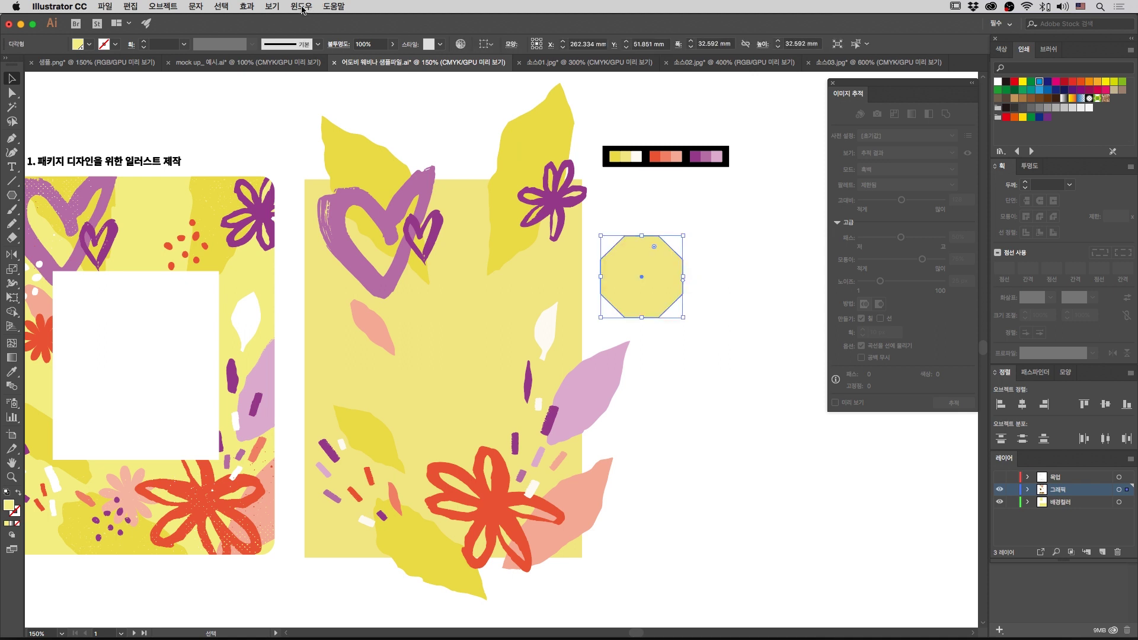
Step: Apply a Pucker & Bloat effect with 53% bloat to the octagon to form a rounded-petal flower
{"action": "left_click", "coordinate": [247, 6]}
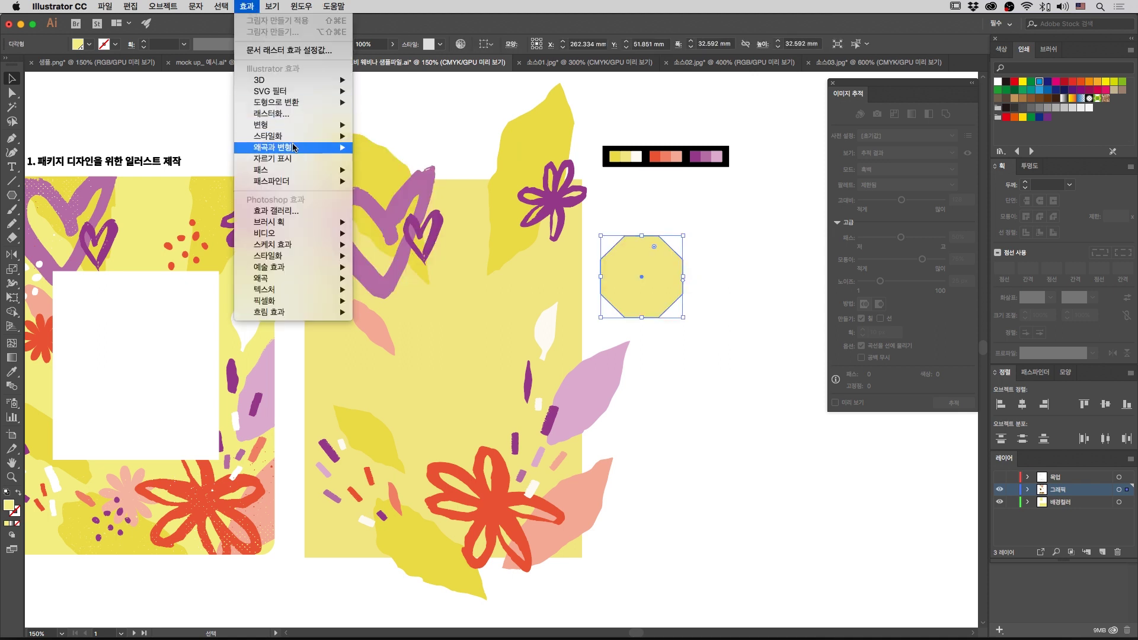
{"action": "mouse_move", "coordinate": [313, 147]}
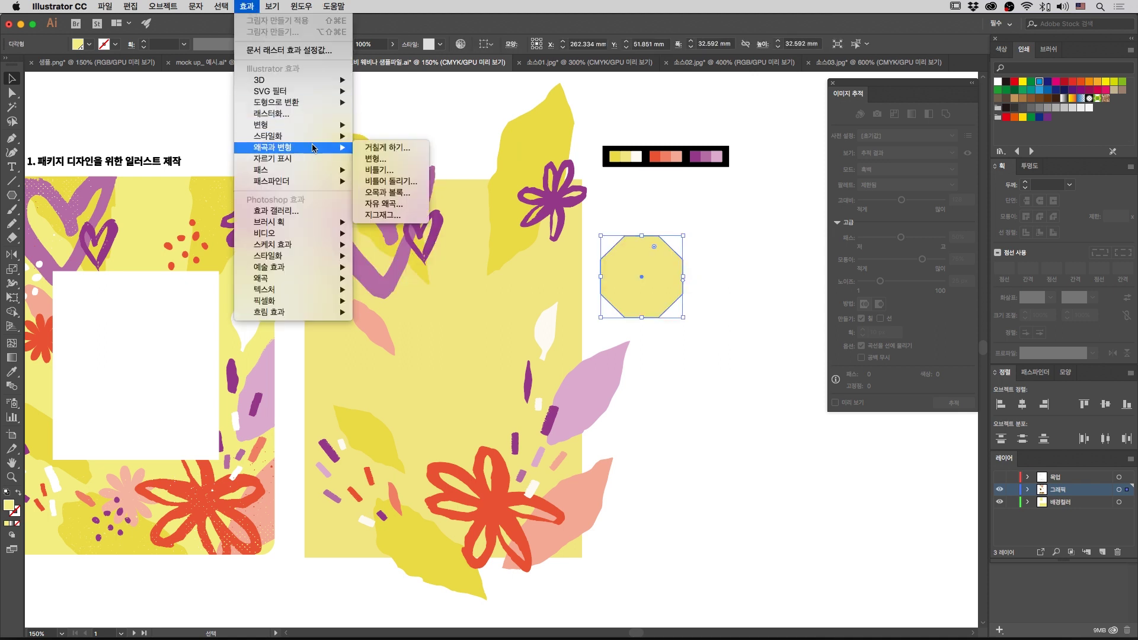
{"action": "left_click", "coordinate": [386, 193]}
{"action": "left_click", "coordinate": [641, 250]}
{"action": "left_click_drag", "start_coordinate": [679, 195], "coordinate": [725, 147]}
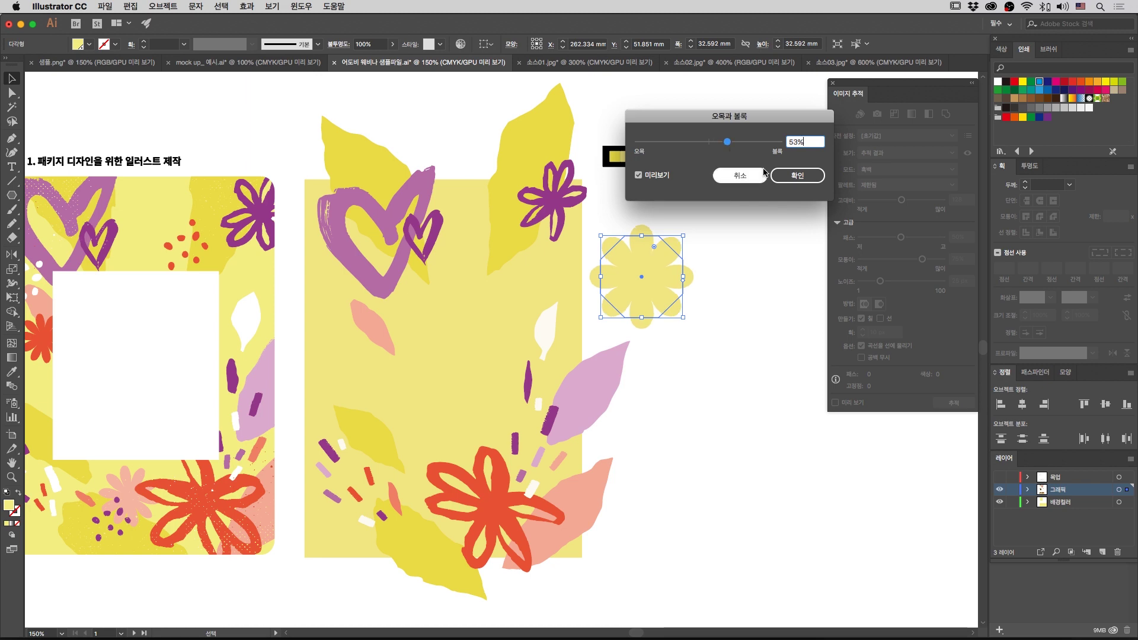
{"action": "left_click", "coordinate": [781, 172]}
{"action": "left_click", "coordinate": [713, 276]}
{"action": "left_click", "coordinate": [654, 282]}
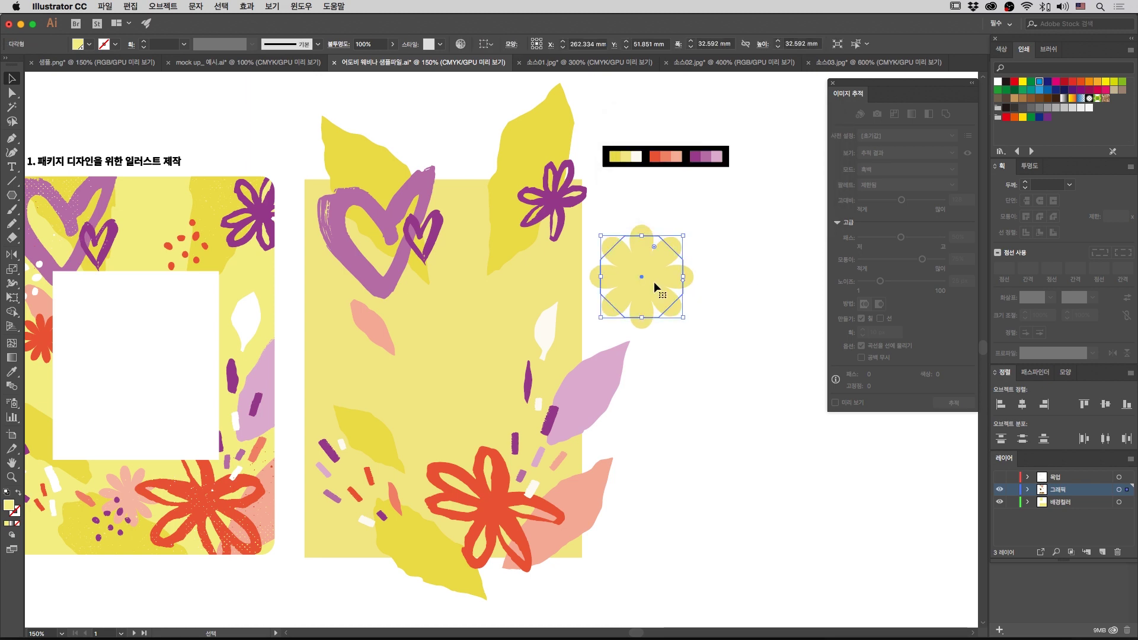
Step: Show the flower's Appearance attributes and raise its Pucker & Bloat effect to 79%
{"action": "key", "text": "super+equal"}
{"action": "key", "text": "super+equal"}
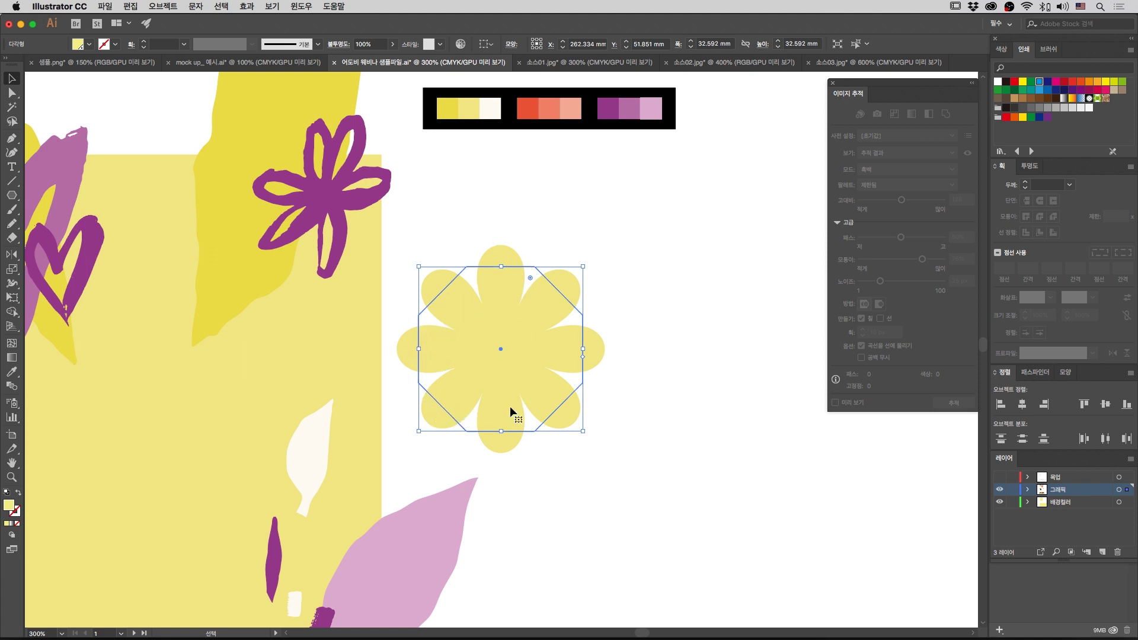
{"action": "left_click", "coordinate": [302, 6]}
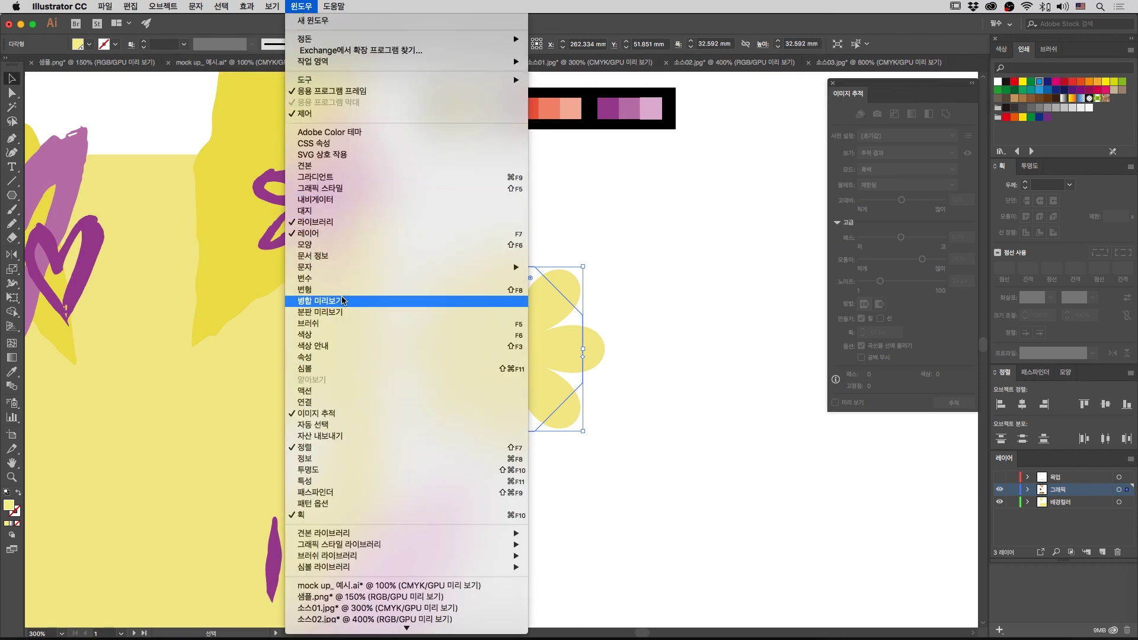
{"action": "left_click", "coordinate": [332, 244]}
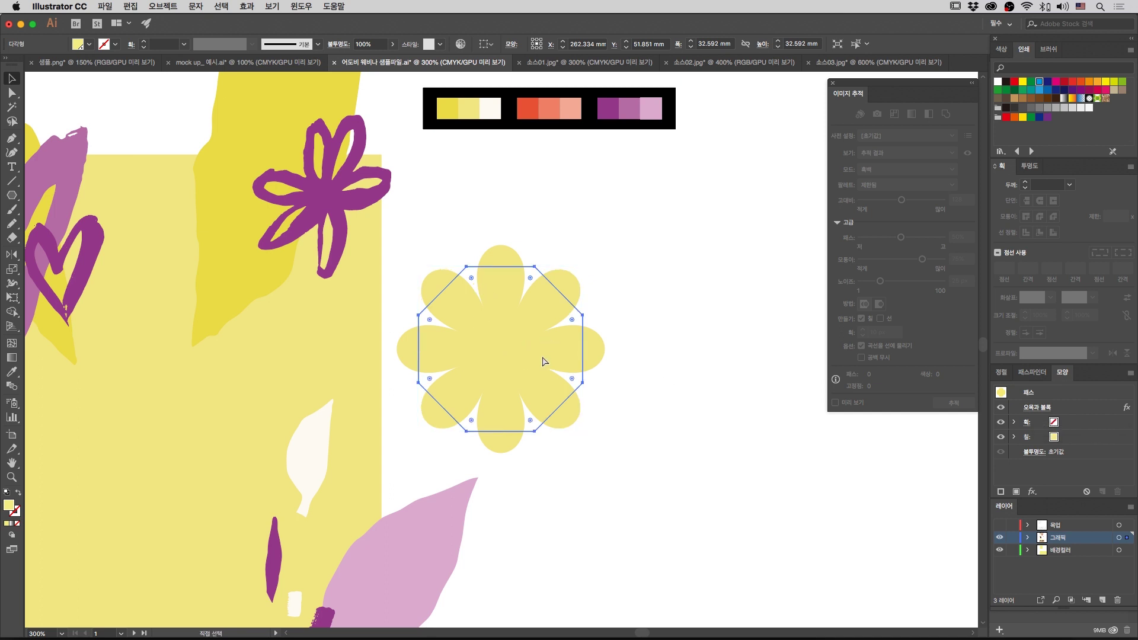
{"action": "key", "text": "super+1"}
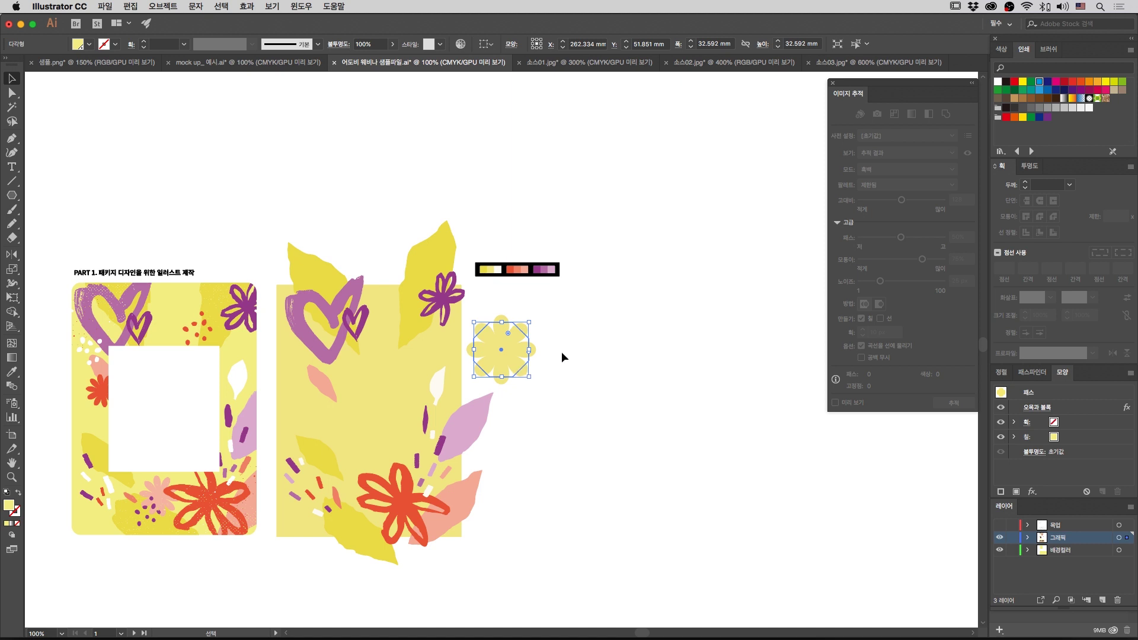
{"action": "left_click", "coordinate": [1059, 408]}
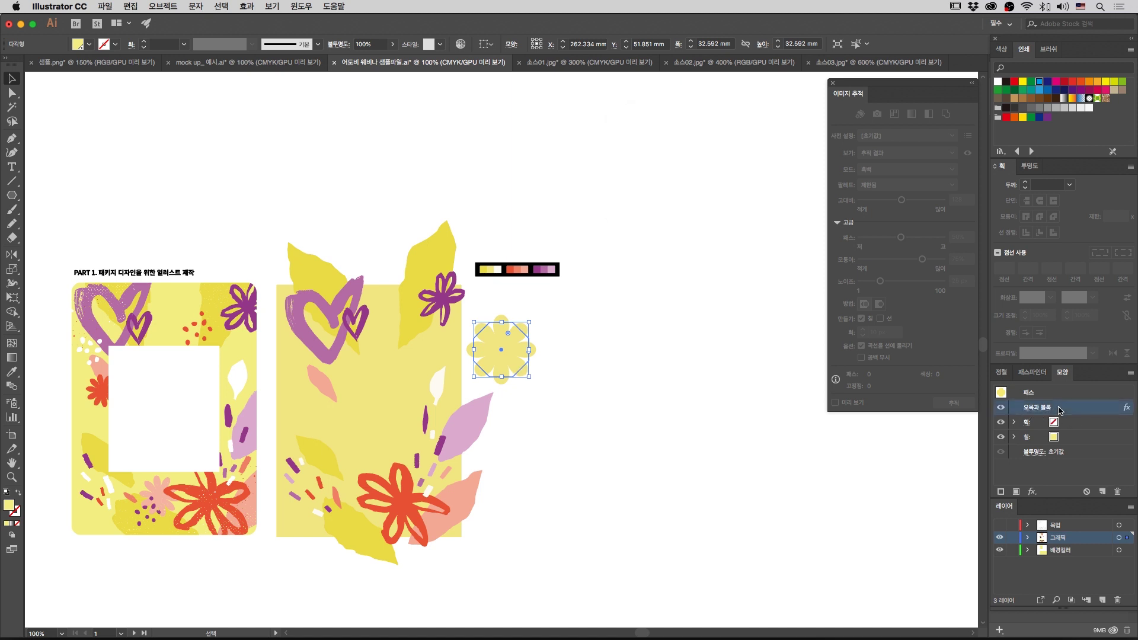
{"action": "left_click", "coordinate": [646, 176]}
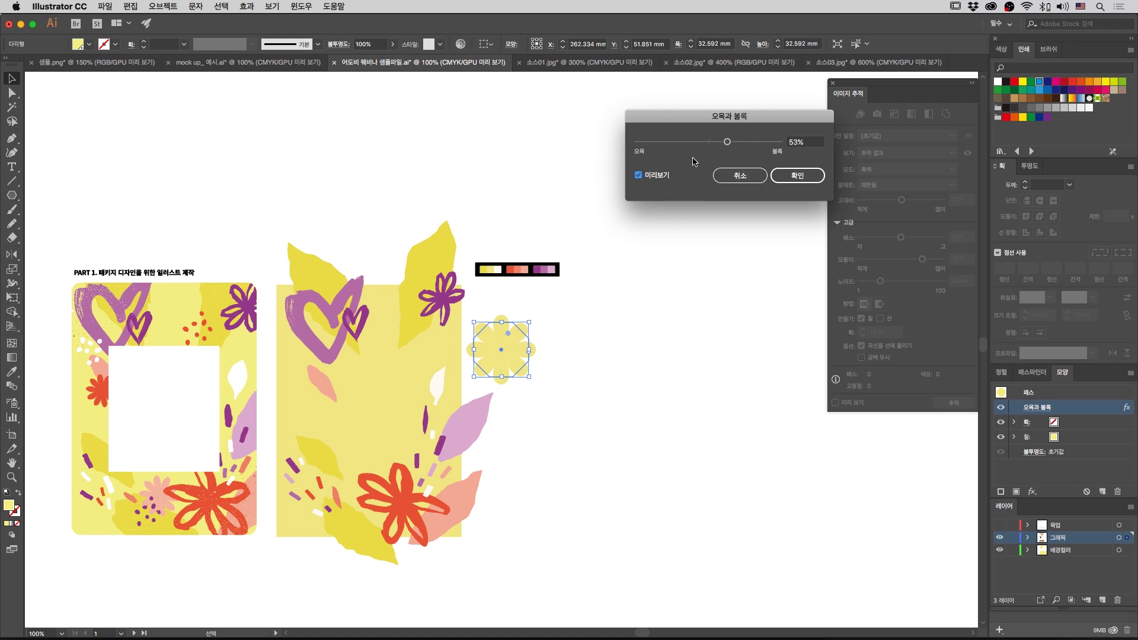
{"action": "left_click_drag", "start_coordinate": [732, 145], "coordinate": [737, 146]}
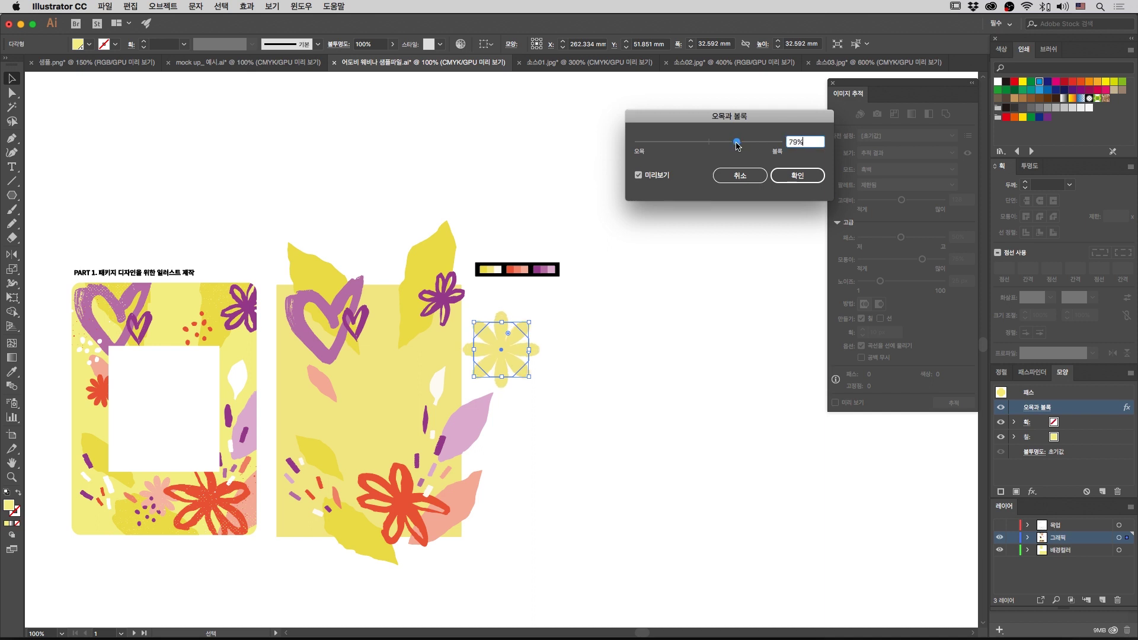
{"action": "left_click", "coordinate": [792, 176]}
Step: Review the flower's octagonal base path and reopen its Pucker & Bloat settings without changing them
{"action": "key", "text": "a"}
{"action": "key", "text": "super+equal"}
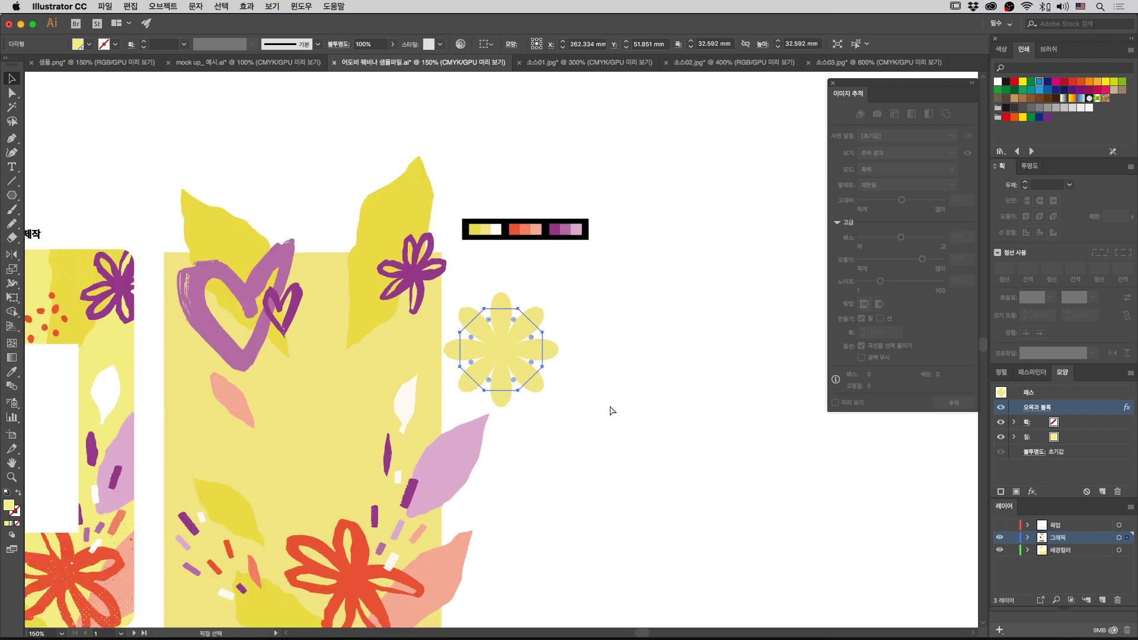
{"action": "key", "text": "v"}
{"action": "key", "text": "super+equal"}
{"action": "key", "text": "super+equal"}
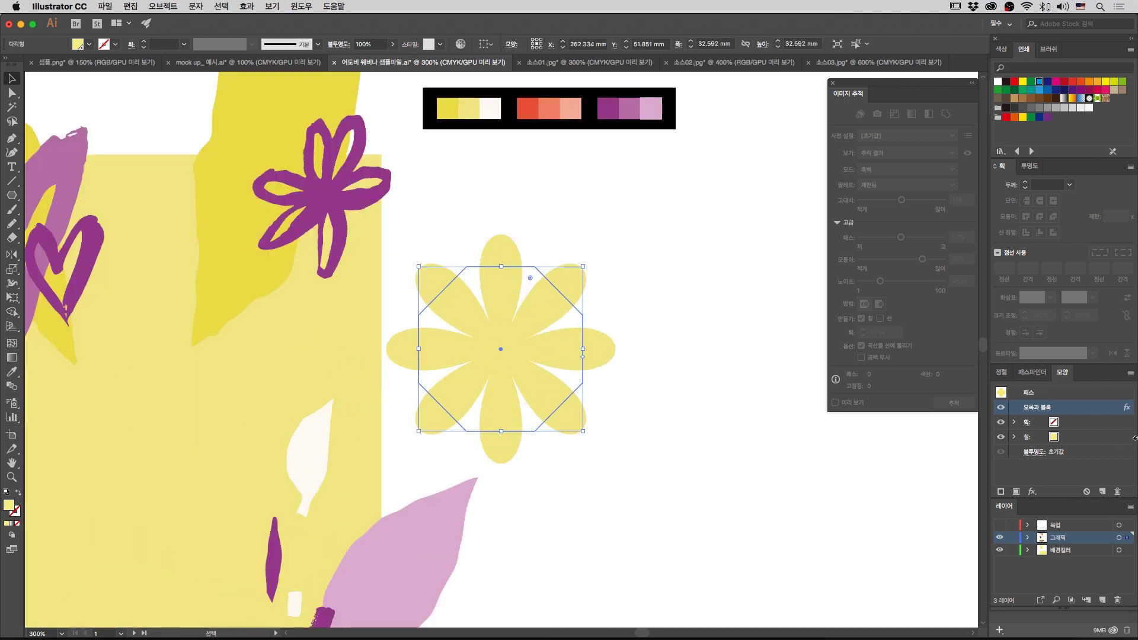
{"action": "left_click", "coordinate": [1037, 407]}
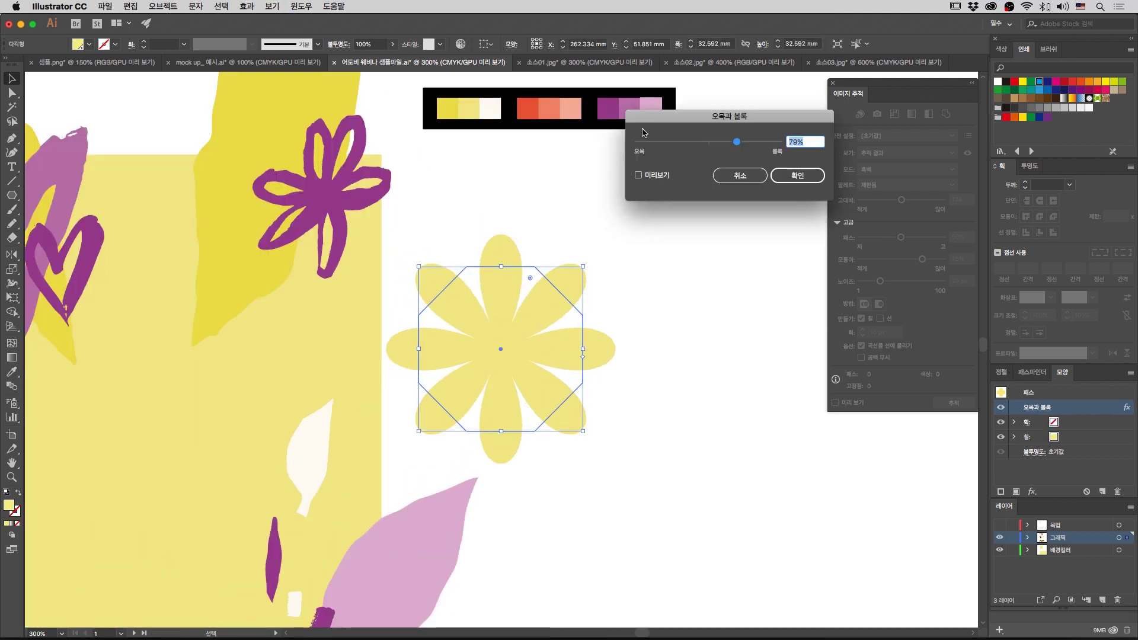
{"action": "left_click", "coordinate": [741, 180]}
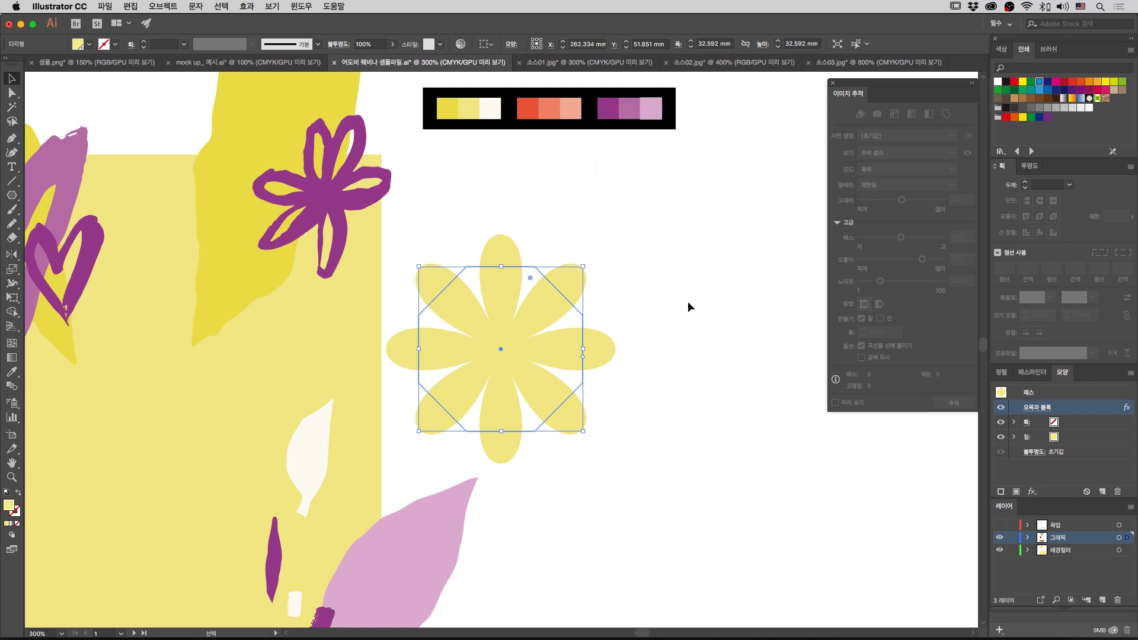
Step: Expand the appearance of the bloated octagon into an editable eight-petal path and deselect it
{"action": "left_click", "coordinate": [179, 8]}
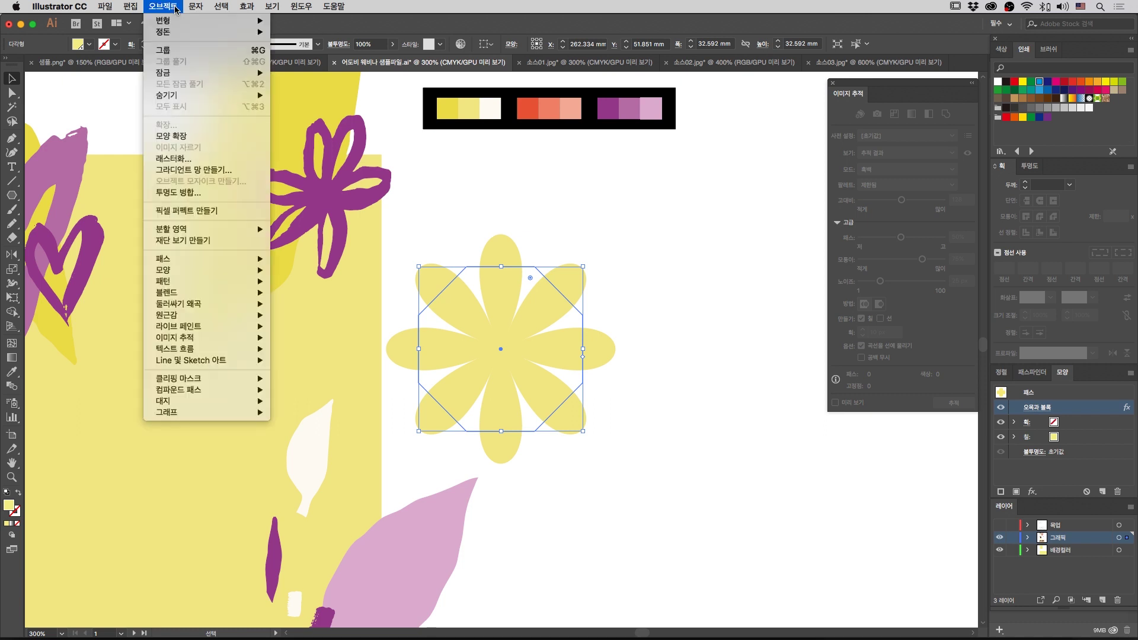
{"action": "left_click", "coordinate": [194, 135]}
{"action": "key", "text": "a"}
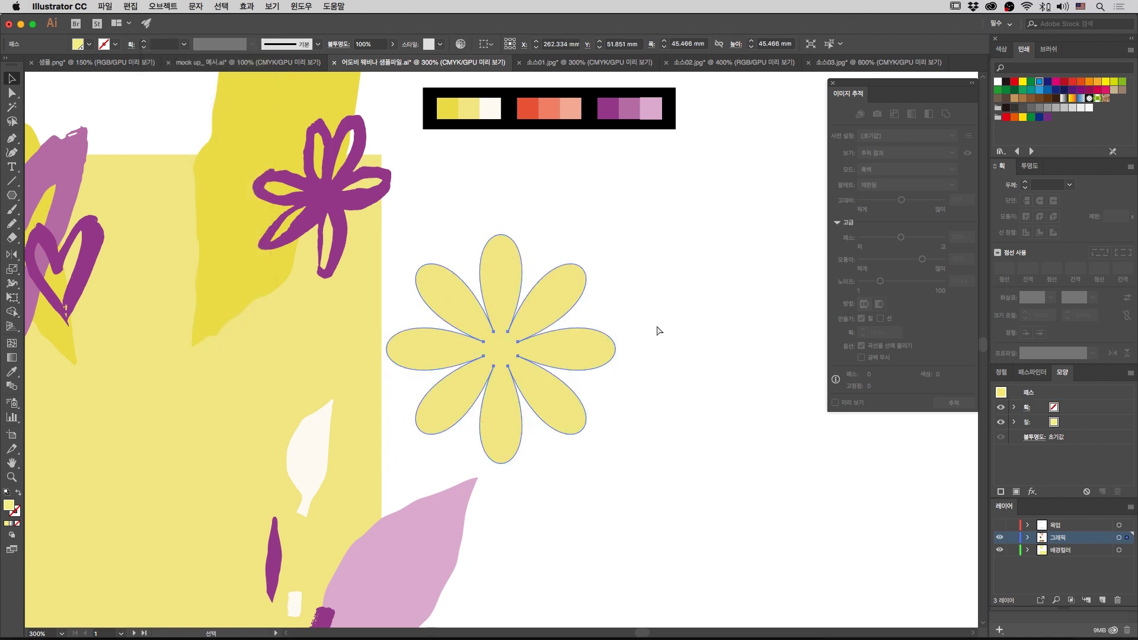
{"action": "key", "text": "super+equal"}
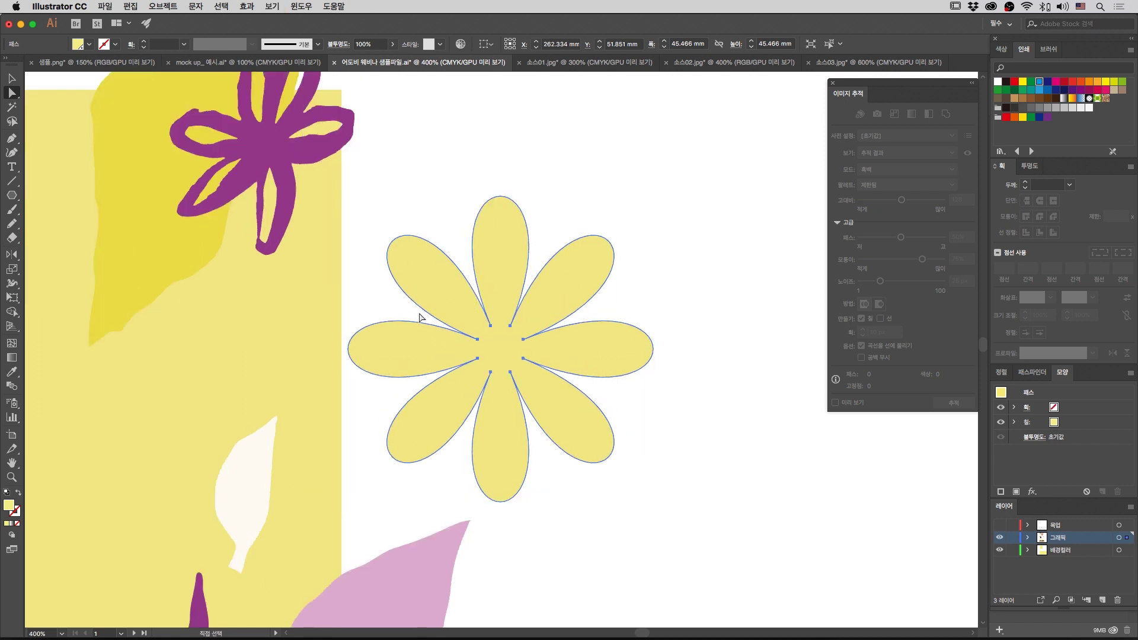
{"action": "key", "text": "super+minus"}
{"action": "key", "text": "super+minus"}
{"action": "key", "text": "super+minus"}
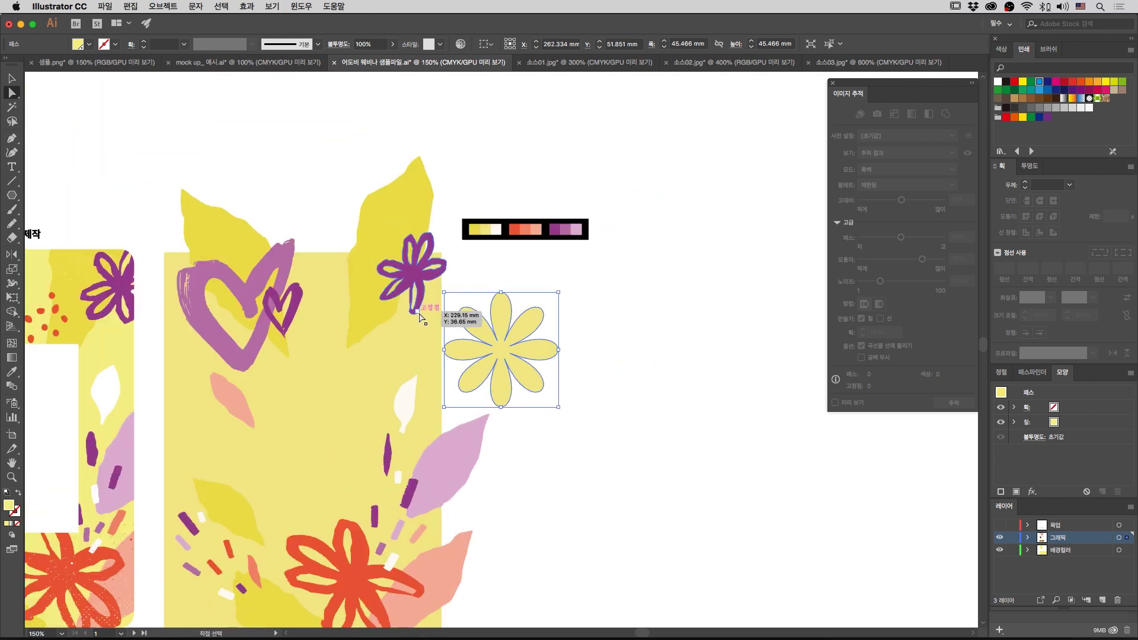
{"action": "key", "text": "v"}
{"action": "left_click", "coordinate": [628, 394]}
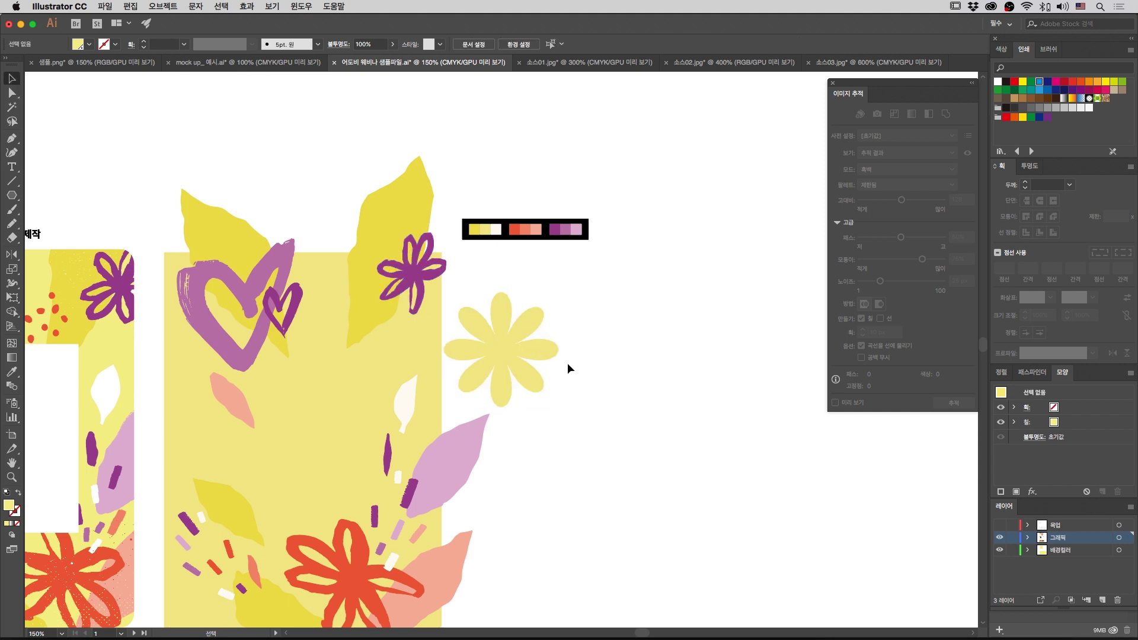
Step: Select the expanded flower and examine its path and bounding box up close
{"action": "left_click", "coordinate": [538, 350]}
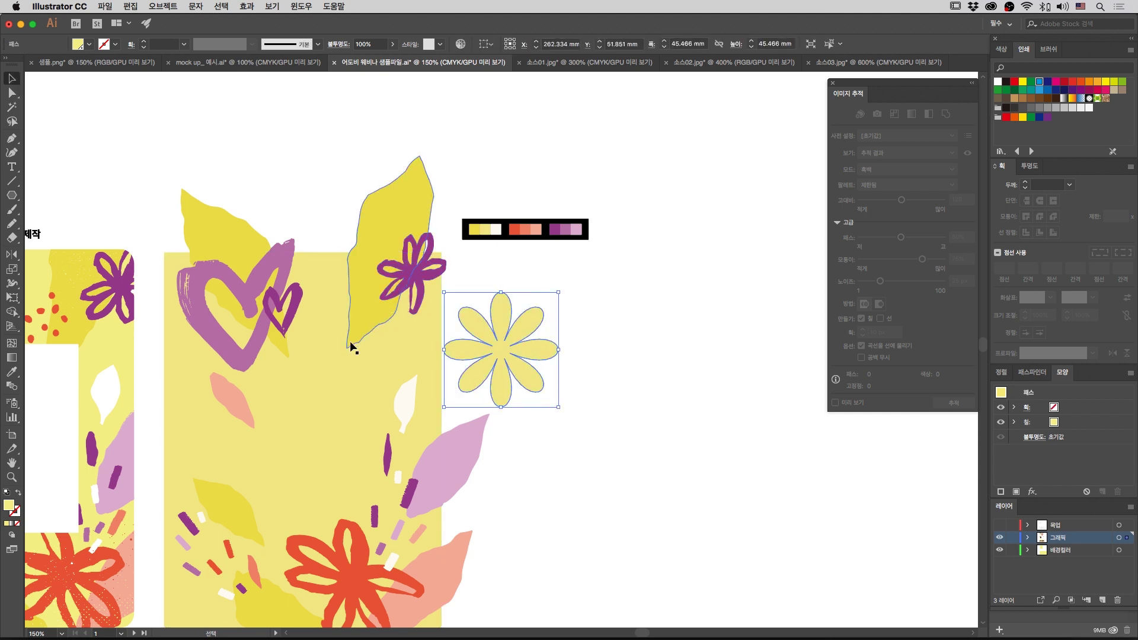
{"action": "key", "text": "a"}
{"action": "key", "text": "v"}
{"action": "left_click", "coordinate": [601, 340]}
{"action": "left_click", "coordinate": [537, 328]}
{"action": "key", "text": "super+shift+b"}
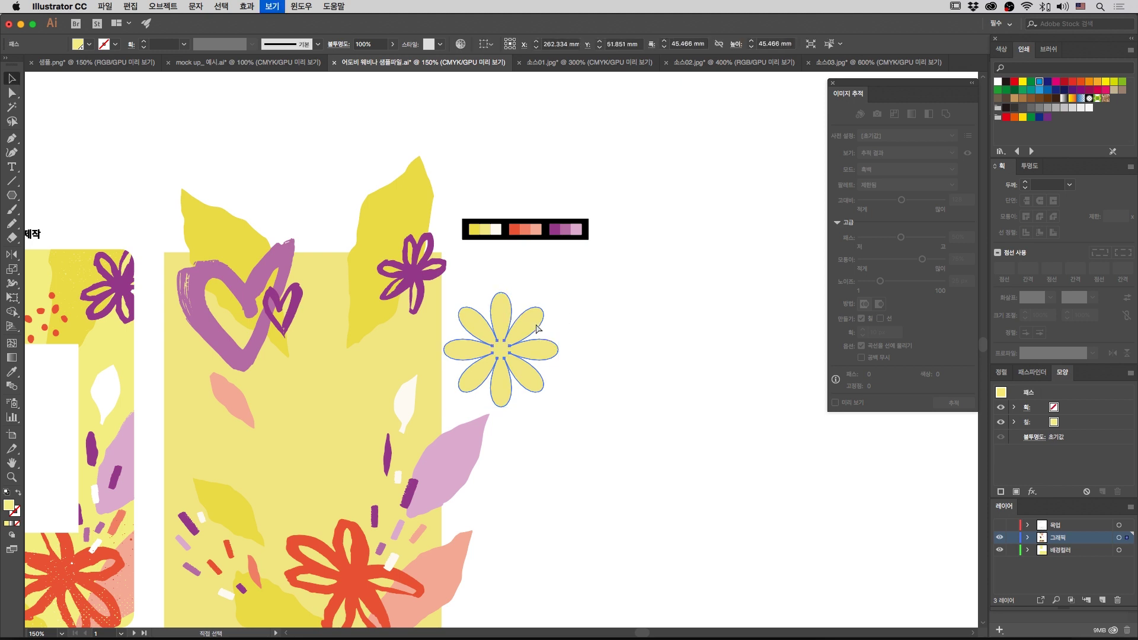
{"action": "key", "text": "super+equal"}
{"action": "key", "text": "super+equal"}
{"action": "key", "text": "super+shift+b"}
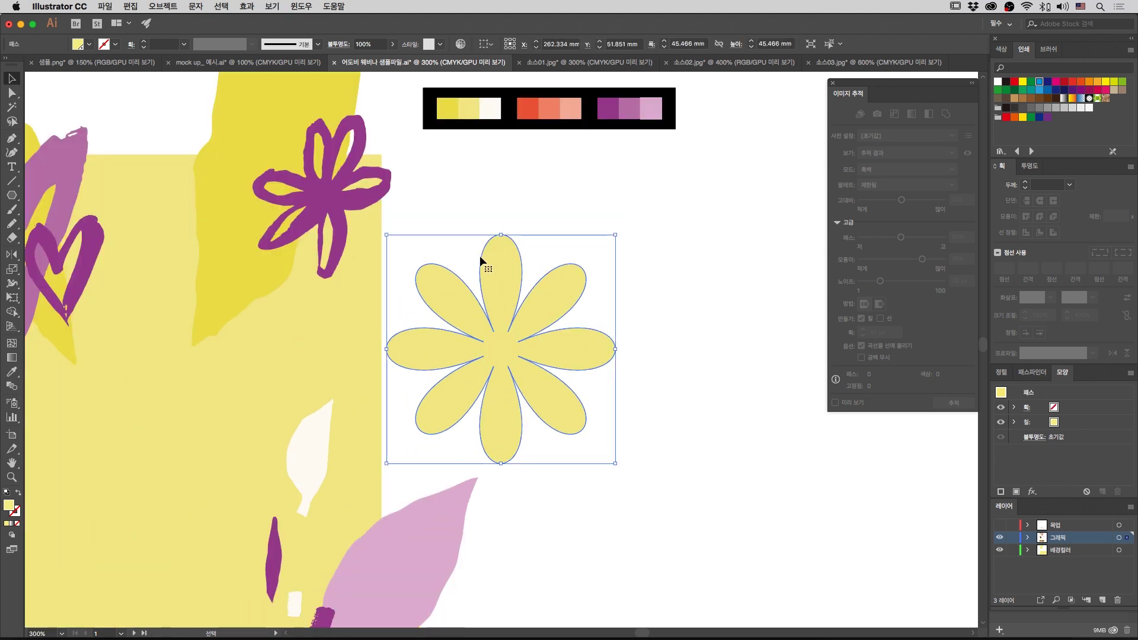
Step: Start a Roughen effect on the flower with preview on, setting the size to 0.3% and the points to smooth
{"action": "left_click", "coordinate": [247, 6]}
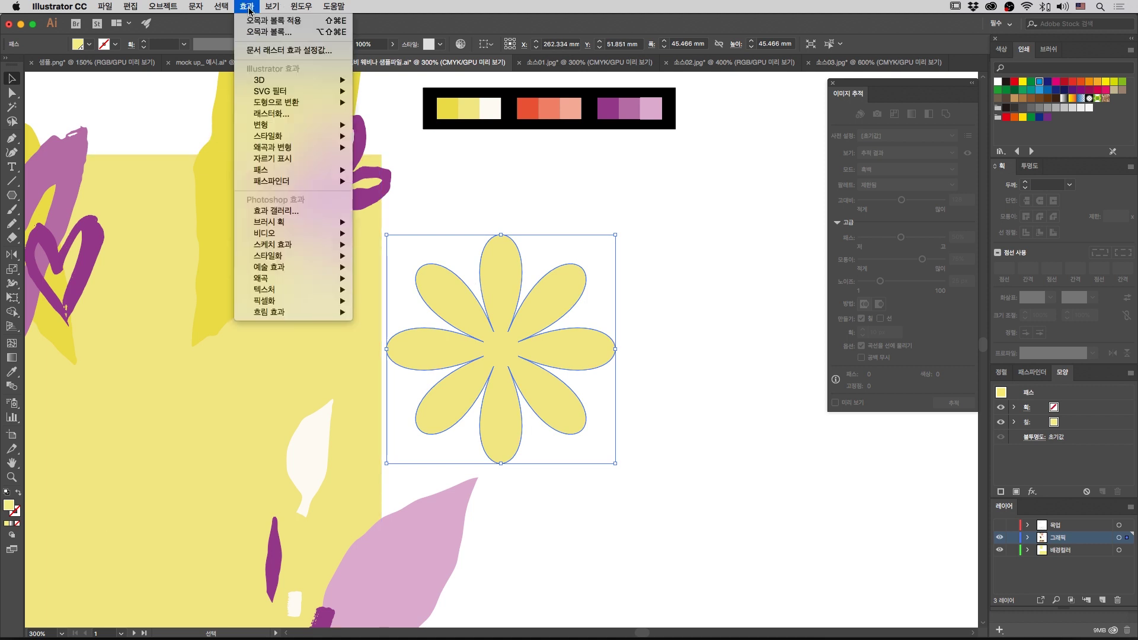
{"action": "mouse_move", "coordinate": [290, 148]}
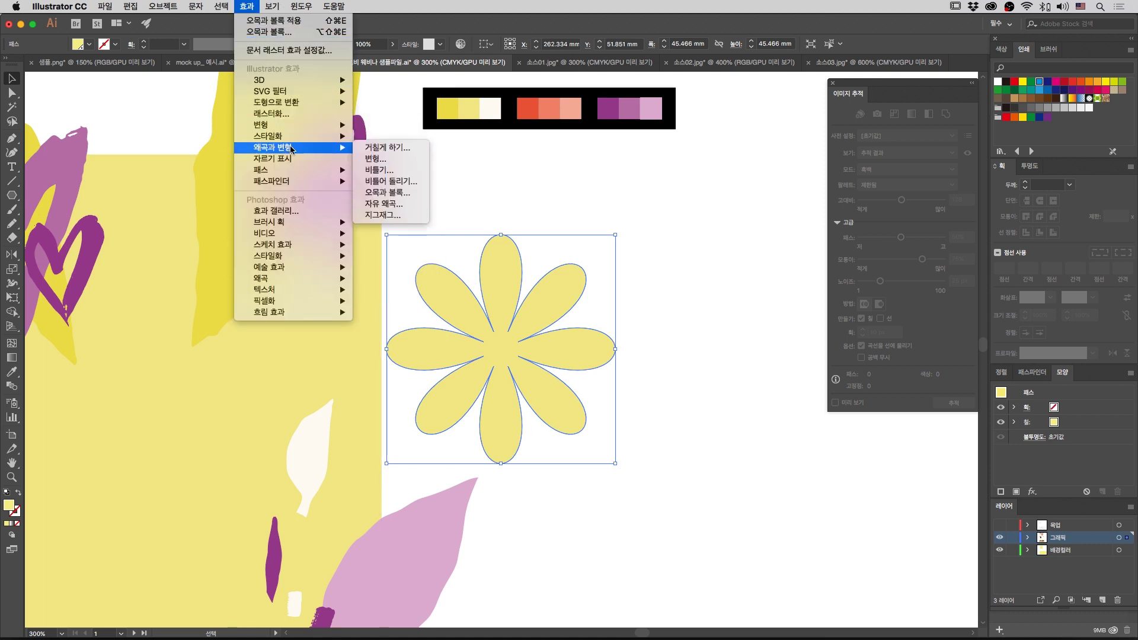
{"action": "left_click", "coordinate": [362, 148]}
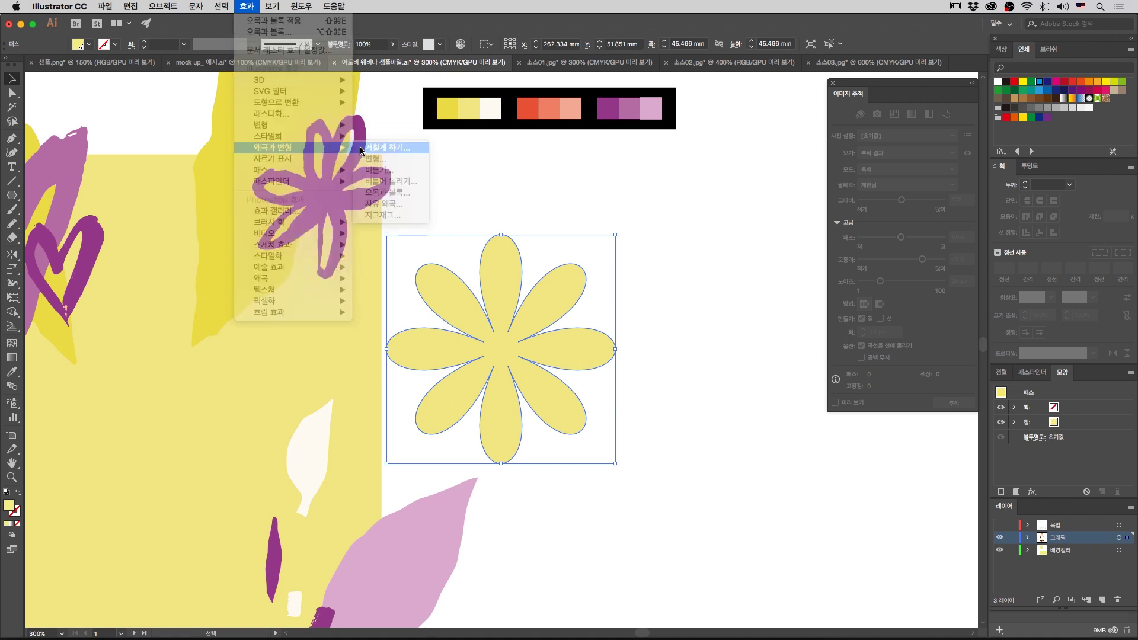
{"action": "left_click", "coordinate": [671, 327]}
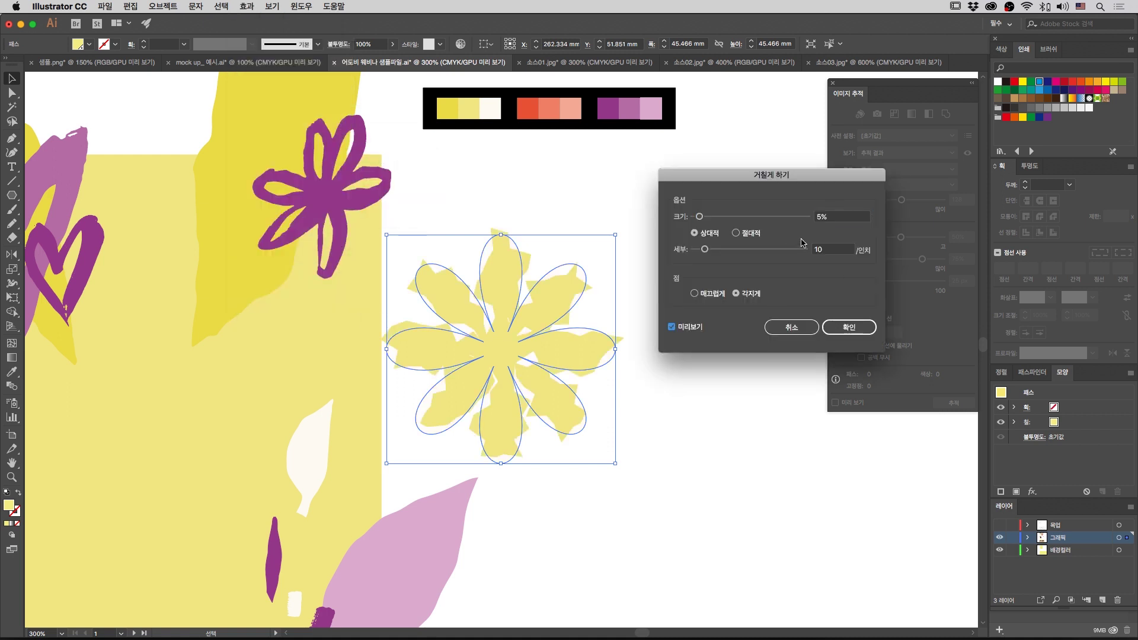
{"action": "left_click", "coordinate": [845, 217]}
{"action": "type", "text": "0.3"}
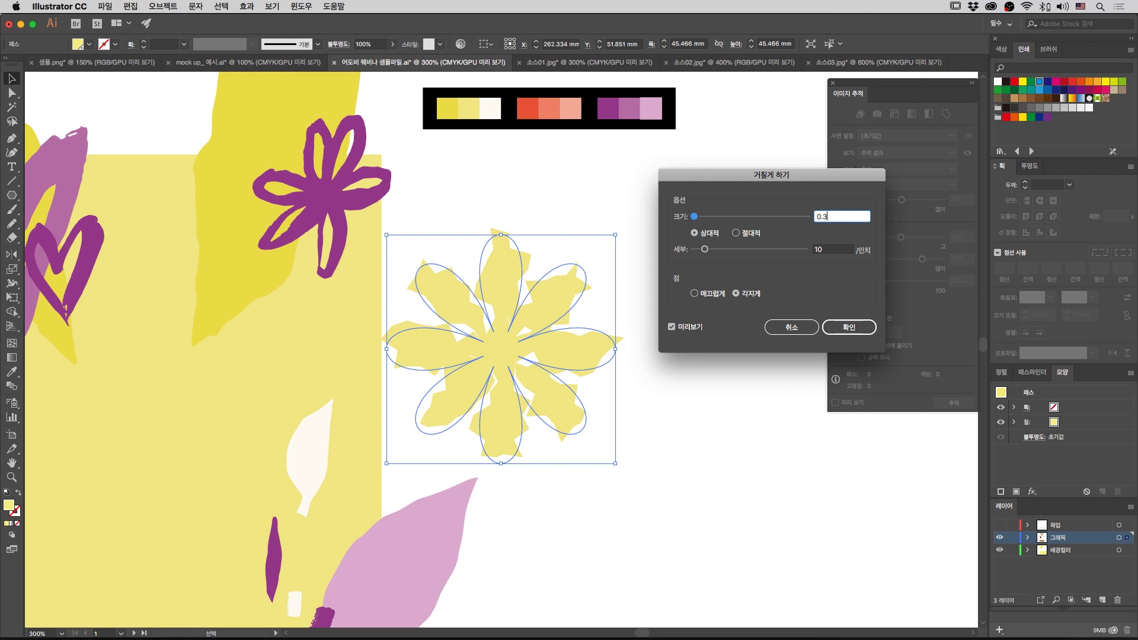
{"action": "left_click", "coordinate": [835, 248]}
{"action": "left_click", "coordinate": [694, 294]}
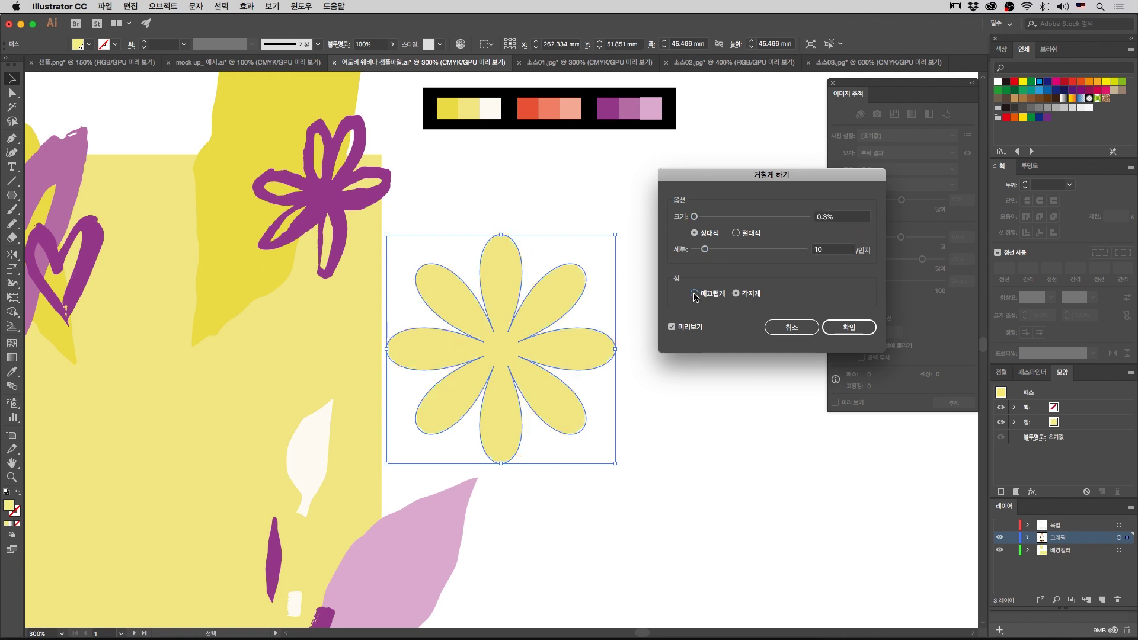
Step: Set the Roughen size to 0.7% and the detail to 18 per inch, apply the effect and deselect the flower
{"action": "left_click", "coordinate": [715, 250]}
{"action": "key", "text": "Tab"}
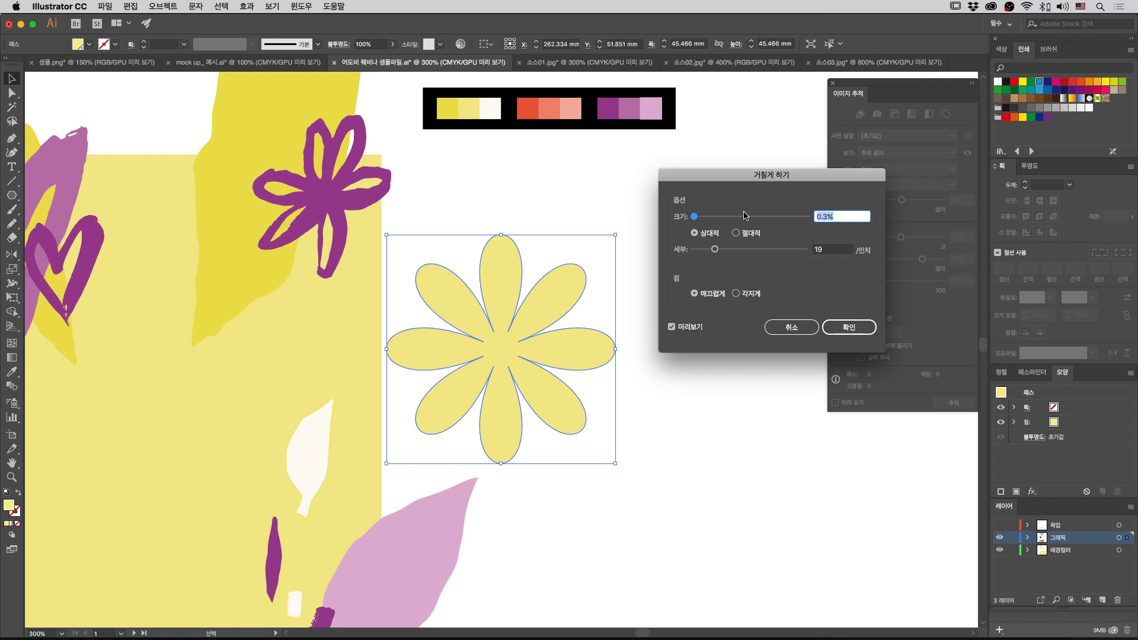
{"action": "type", "text": "0.5"}
{"action": "left_click", "coordinate": [841, 249]}
{"action": "left_click_drag", "start_coordinate": [717, 254], "coordinate": [724, 253]}
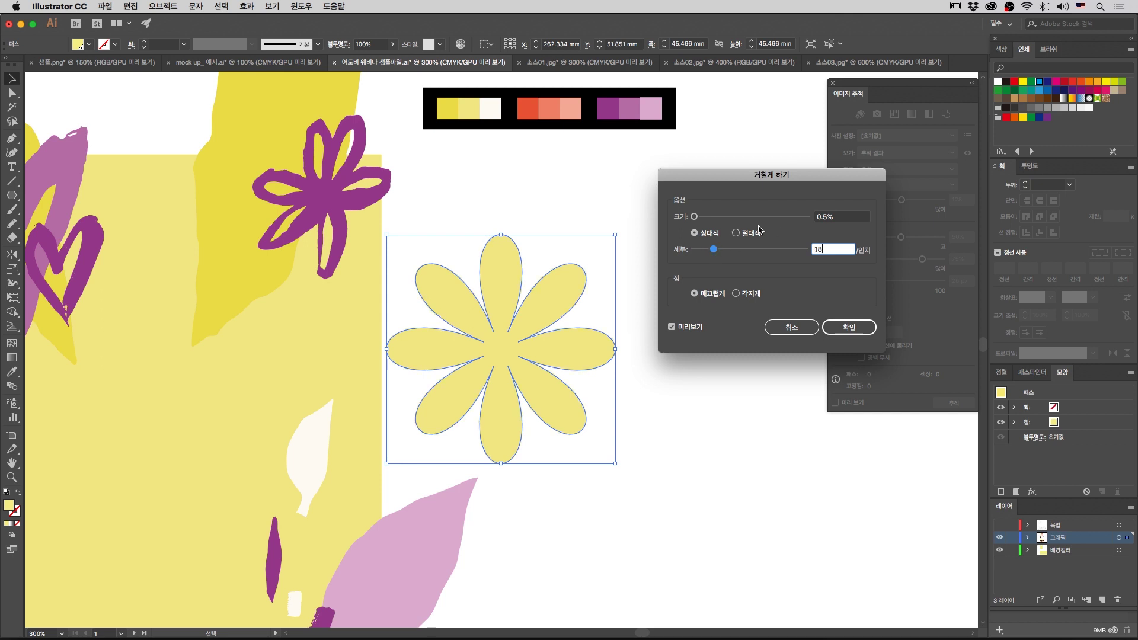
{"action": "left_click", "coordinate": [848, 217]}
{"action": "type", "text": "0.7"}
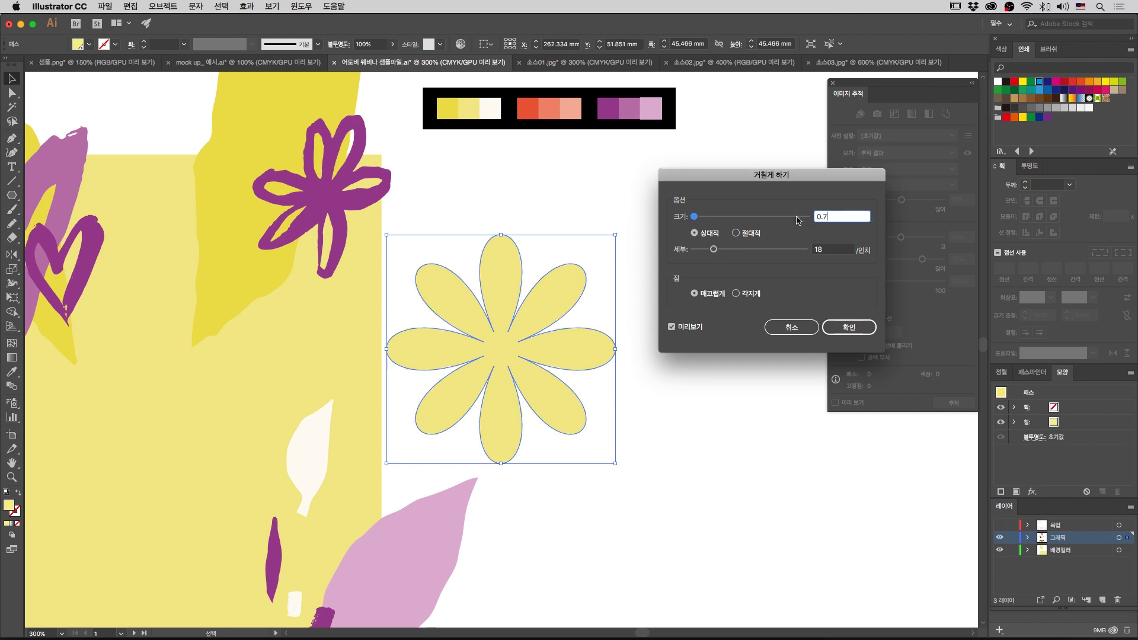
{"action": "left_click", "coordinate": [849, 327]}
{"action": "left_click", "coordinate": [652, 350]}
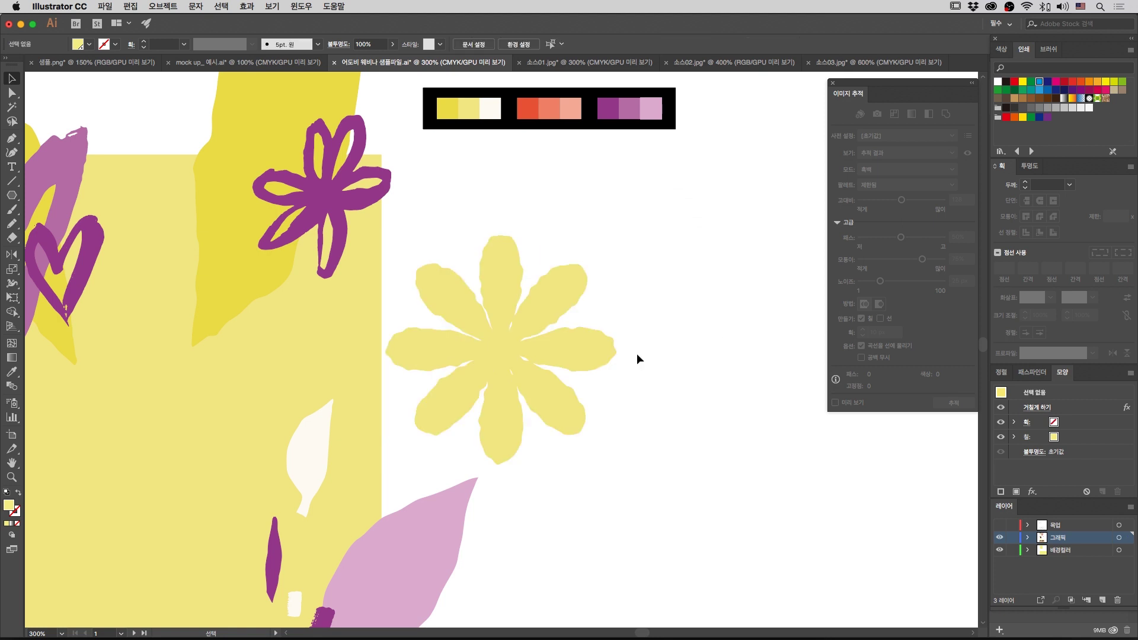
Step: Reopen the flower's Roughen effect and set its detail to 12 per inch
{"action": "left_click", "coordinate": [591, 365]}
{"action": "key", "text": "super+minus"}
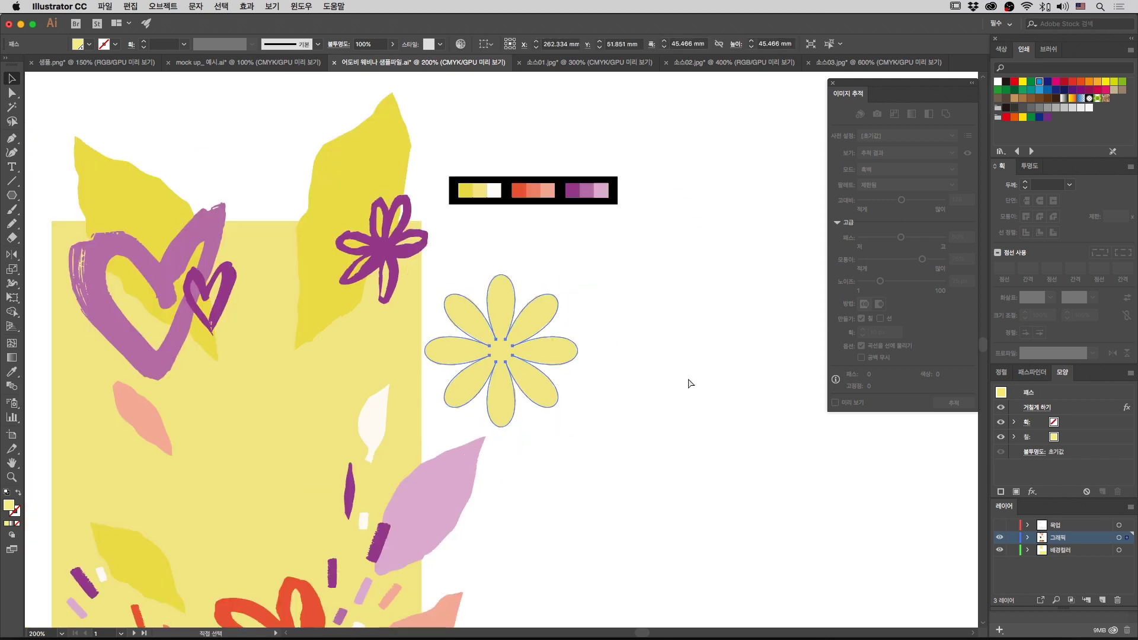
{"action": "key", "text": "v"}
{"action": "left_click", "coordinate": [663, 315]}
{"action": "left_click", "coordinate": [511, 356]}
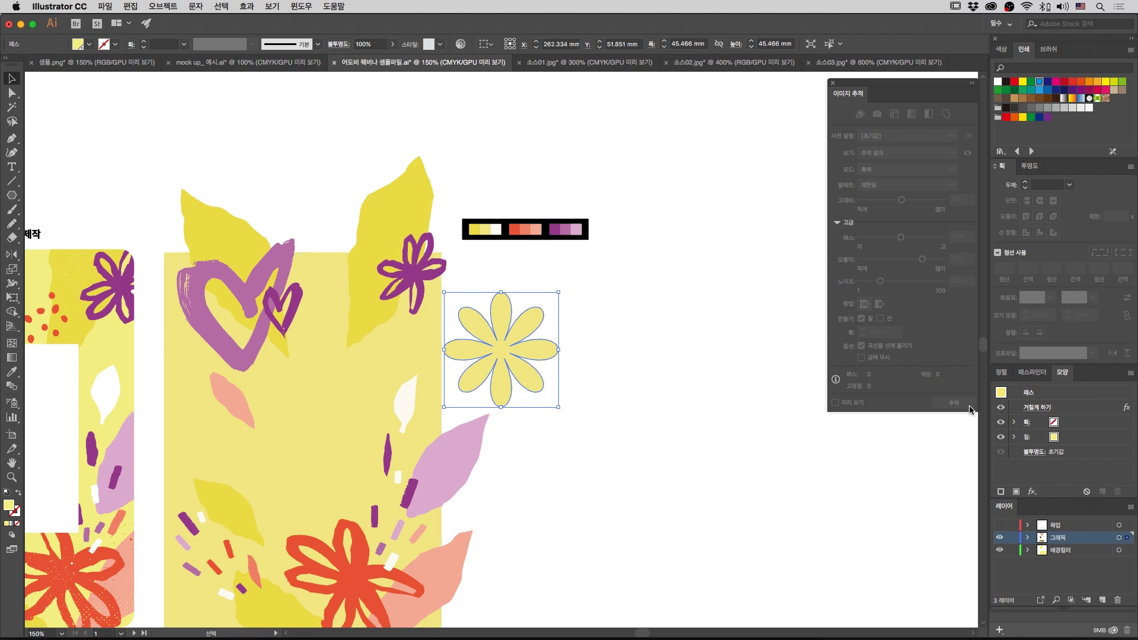
{"action": "left_click", "coordinate": [1037, 407]}
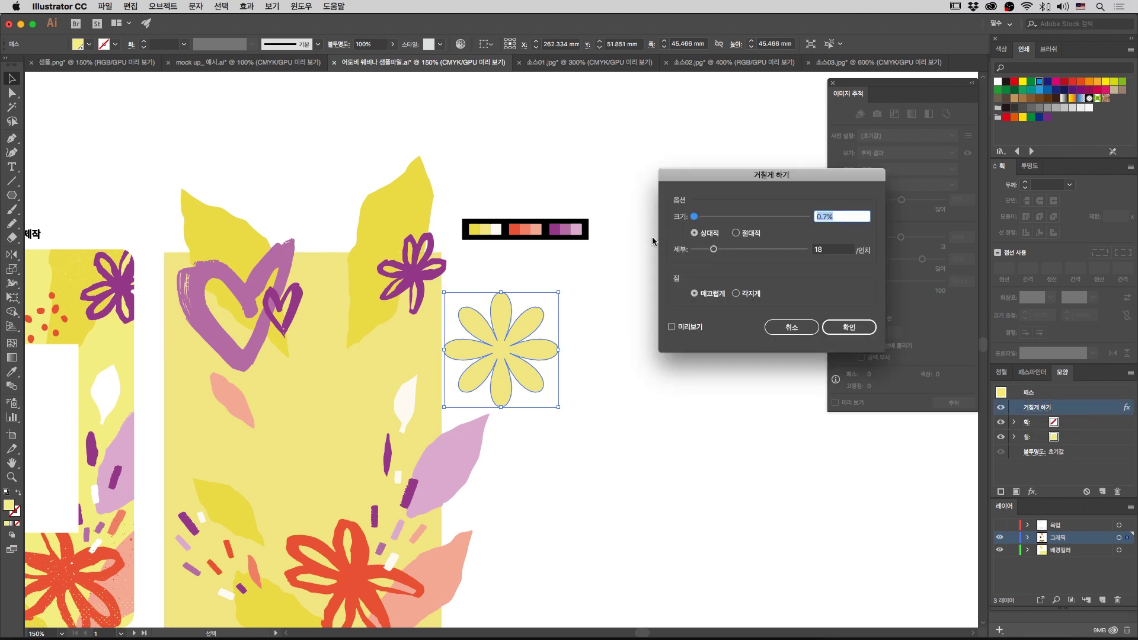
{"action": "key", "text": "Tab"}
{"action": "type", "text": "12"}
{"action": "left_click", "coordinate": [849, 327]}
{"action": "left_click", "coordinate": [599, 349]}
Step: Expand the appearance of the roughened flower into an editable path and deselect it
{"action": "left_click", "coordinate": [529, 356]}
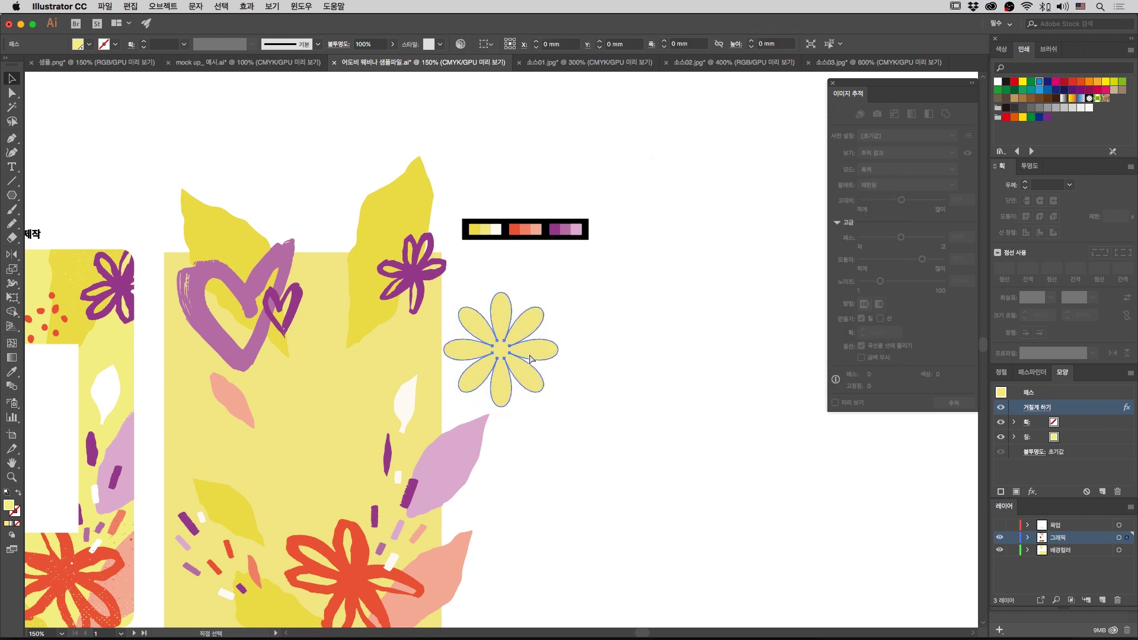
{"action": "key", "text": "super+="}
{"action": "scroll", "coordinate": [529, 355], "scroll_direction": "down", "scroll_amount": 1}
{"action": "left_click", "coordinate": [659, 316]}
{"action": "left_click", "coordinate": [564, 338]}
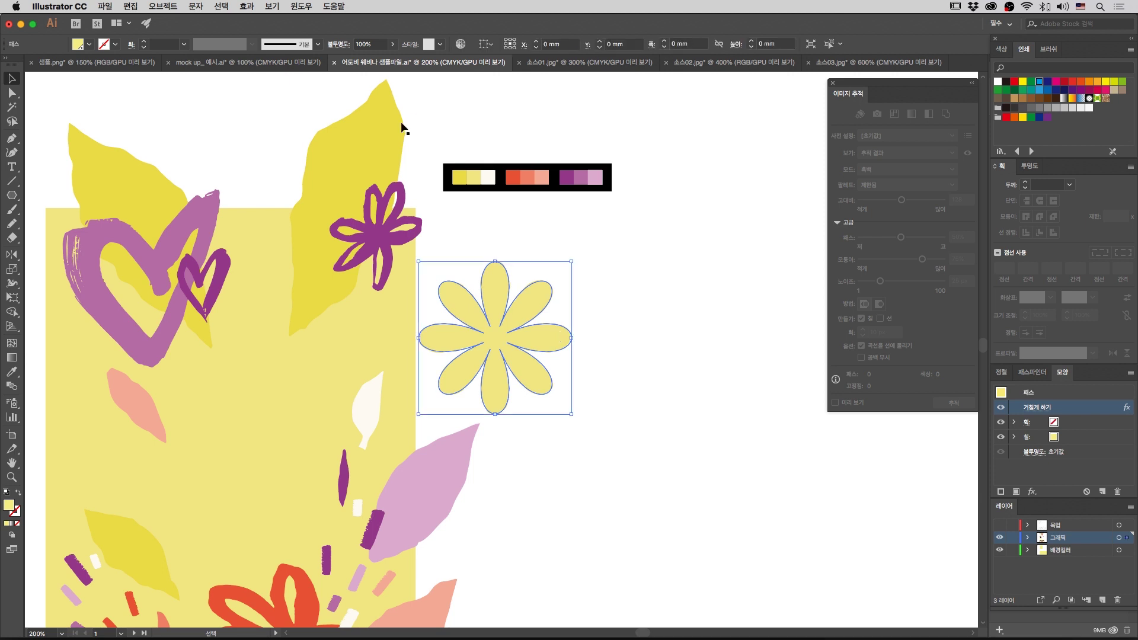
{"action": "left_click", "coordinate": [163, 6]}
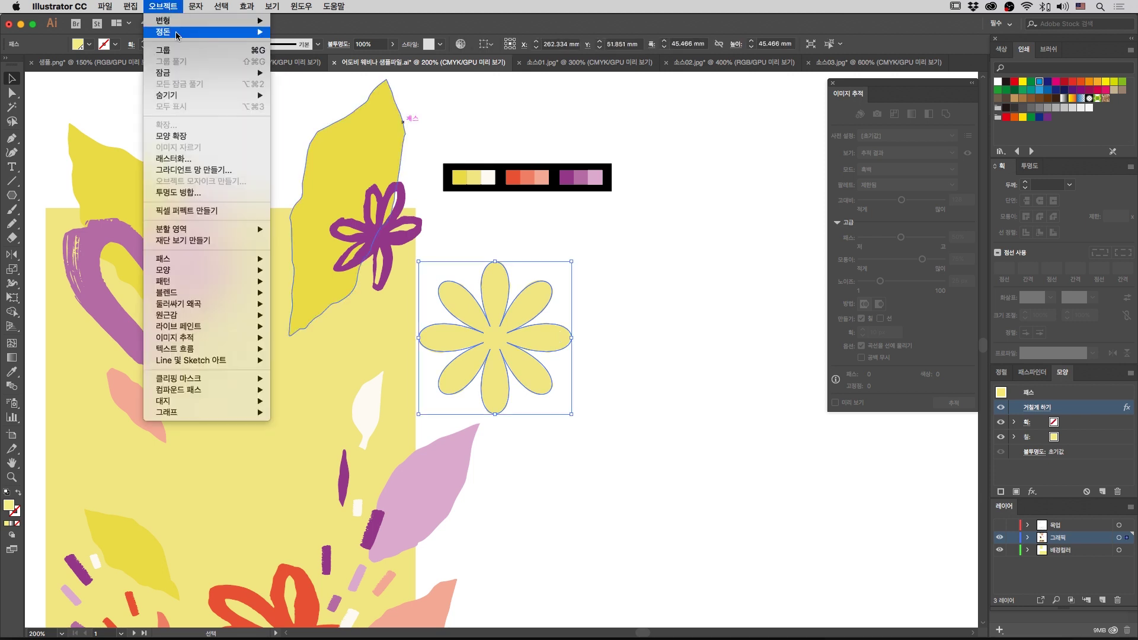
{"action": "left_click", "coordinate": [187, 137]}
{"action": "key", "text": "a"}
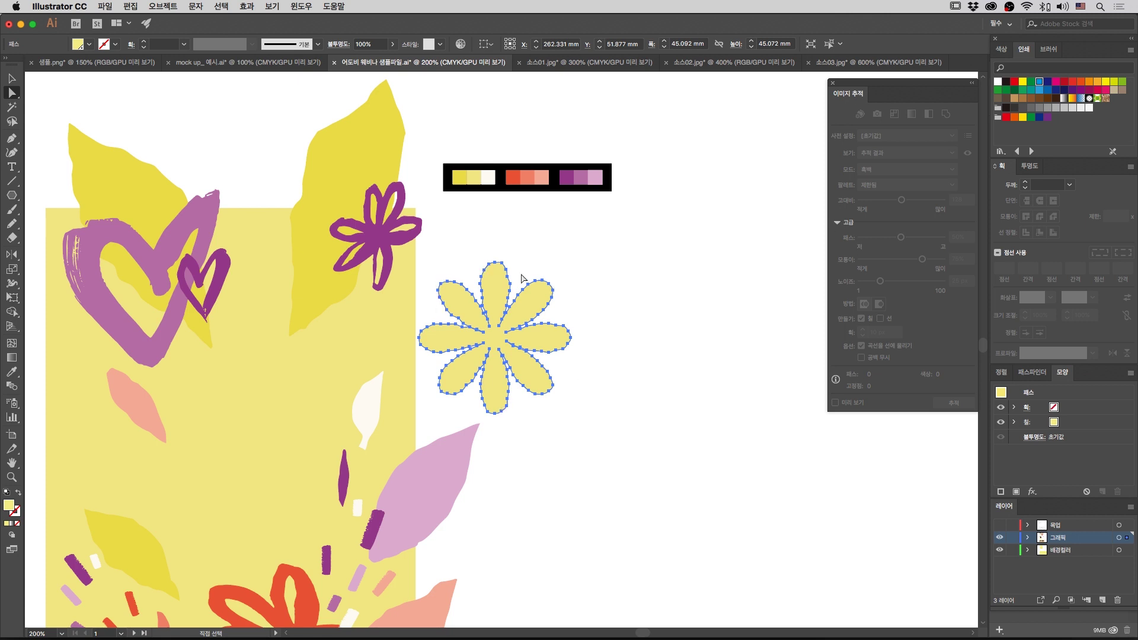
{"action": "key", "text": "v"}
{"action": "left_click", "coordinate": [657, 384]}
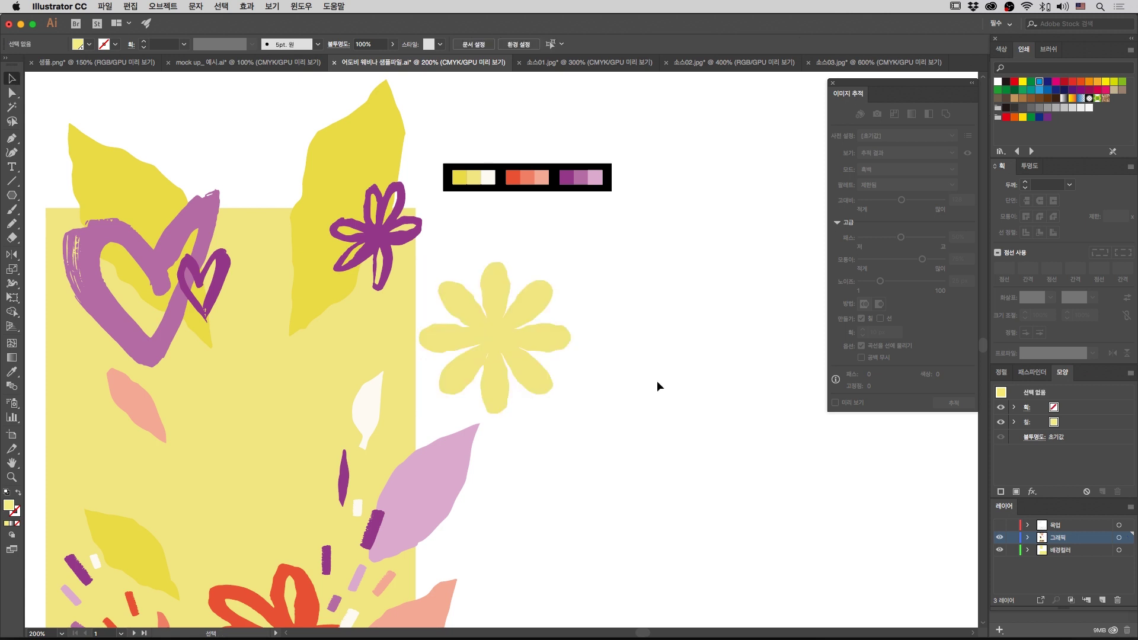
Step: Shrink the flower to about 19 mm, place it over the small pink leaf and fill it with the palette's orange-red
{"action": "key", "text": "super+1"}
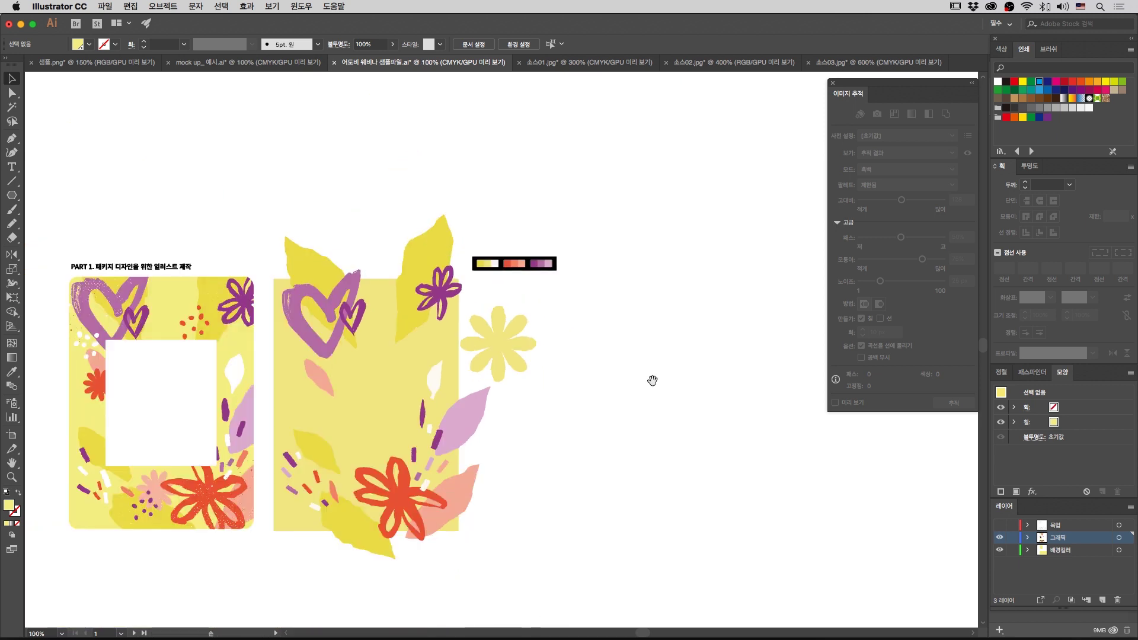
{"action": "left_click_drag", "start_coordinate": [653, 378], "coordinate": [812, 358]}
{"action": "left_click", "coordinate": [719, 321]}
{"action": "left_click_drag", "start_coordinate": [733, 301], "coordinate": [522, 385]}
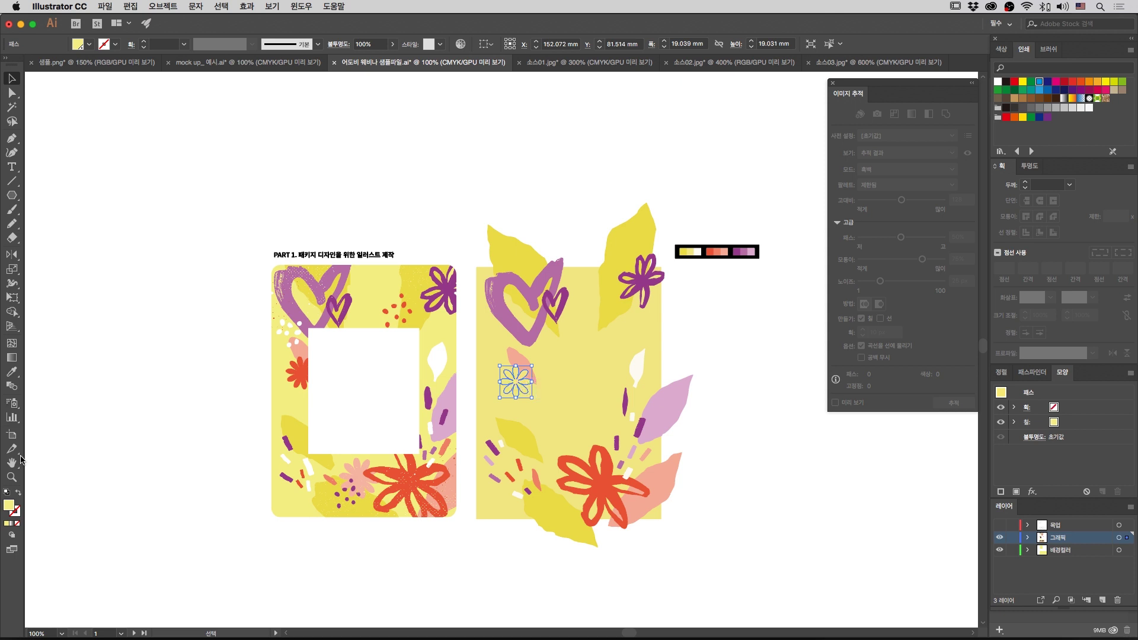
{"action": "left_click", "coordinate": [11, 372]}
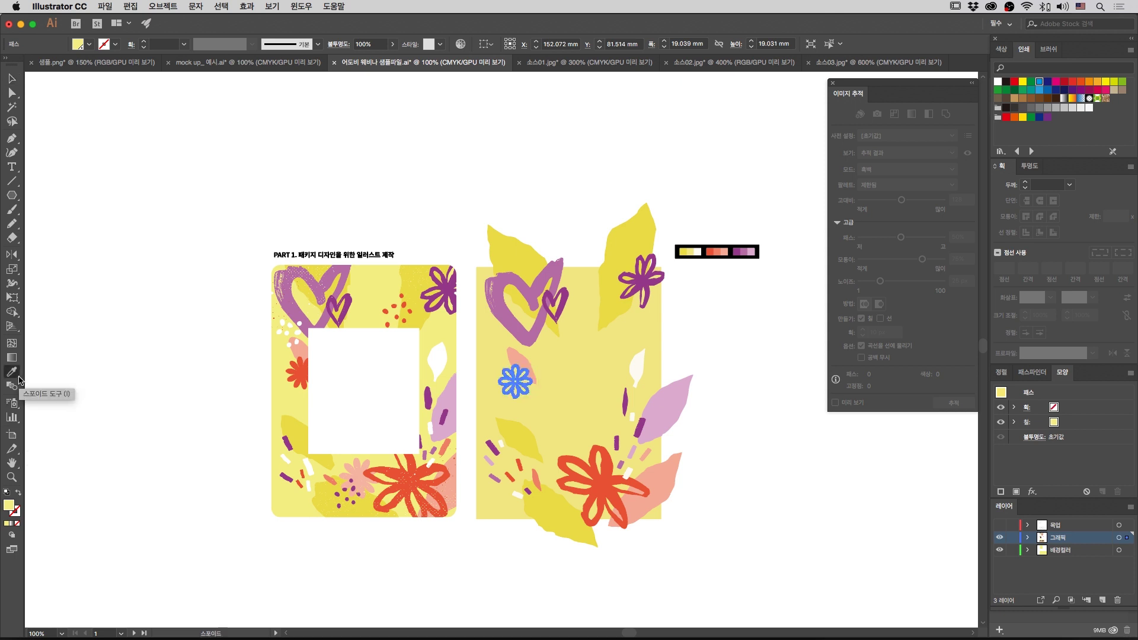
{"action": "left_click", "coordinate": [714, 251]}
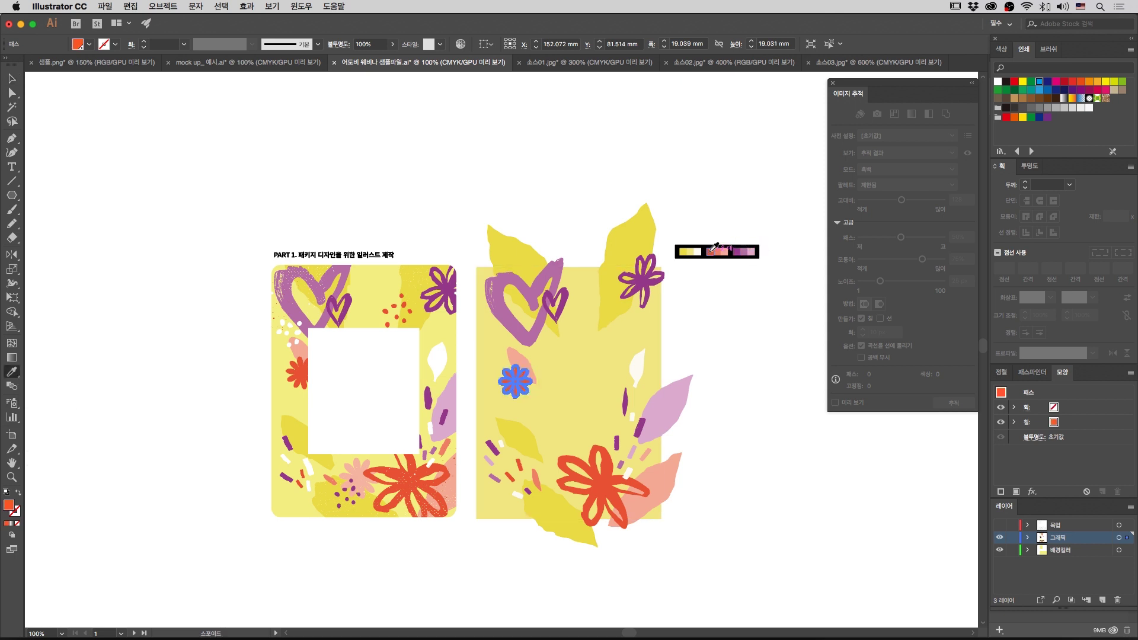
Step: Move the flower beside the large red flower, enlarge it to about 22.8 mm and fill it with the palette's light salmon
{"action": "key", "text": "v"}
{"action": "left_click_drag", "start_coordinate": [515, 381], "coordinate": [554, 481]}
{"action": "left_click_drag", "start_coordinate": [569, 466], "coordinate": [580, 463]}
{"action": "key", "text": "i"}
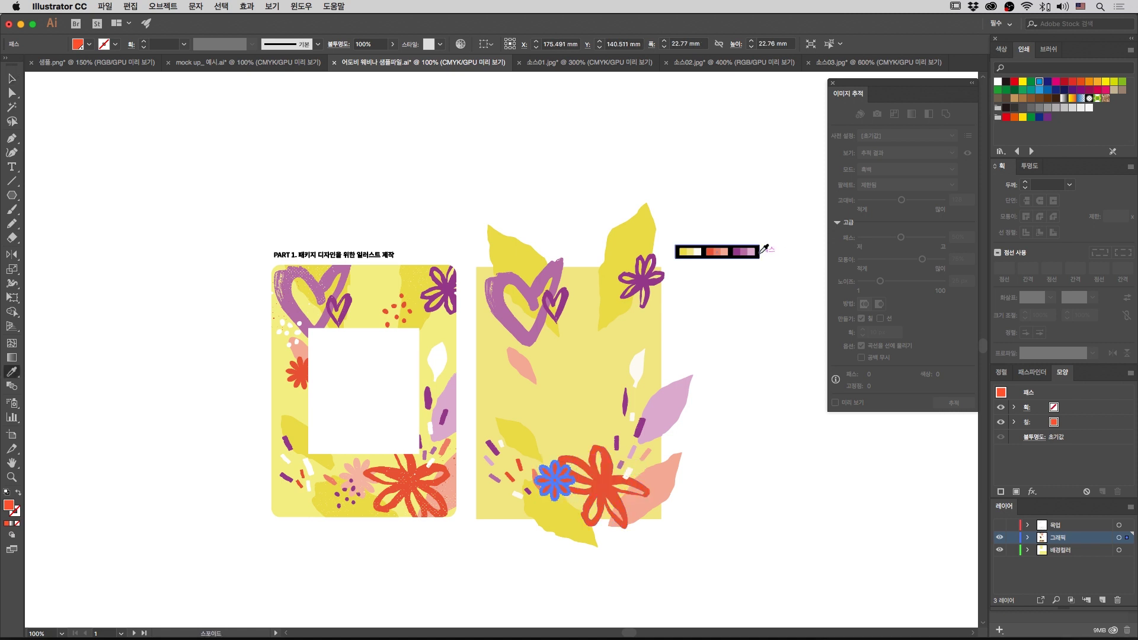
{"action": "left_click", "coordinate": [725, 252]}
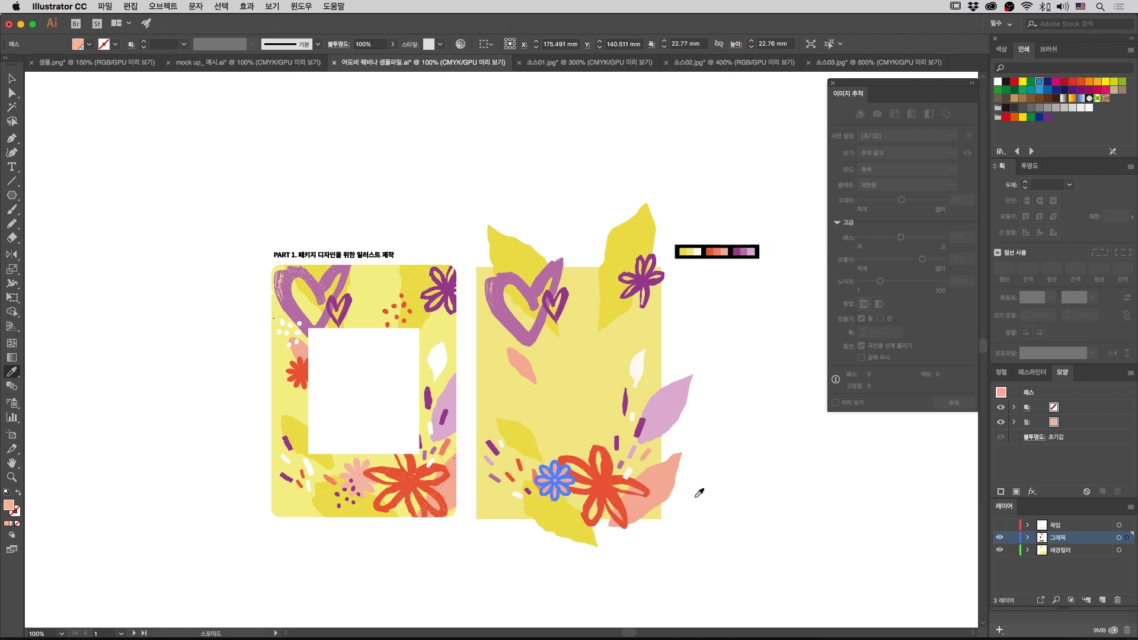
{"action": "key", "text": "v"}
{"action": "left_click", "coordinate": [735, 529]}
Step: Restack the salmon flower behind the large red flower by cutting it and pasting it in front of the leaf group
{"action": "key", "text": "a"}
{"action": "key", "text": "super+equal"}
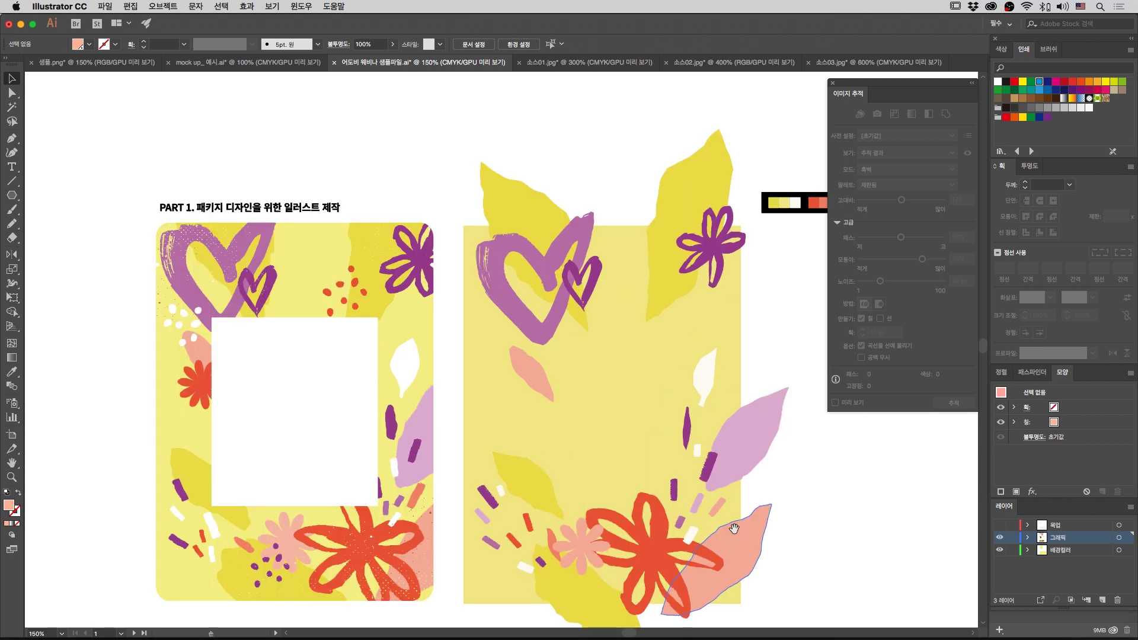
{"action": "left_click_drag", "start_coordinate": [734, 530], "coordinate": [732, 421]}
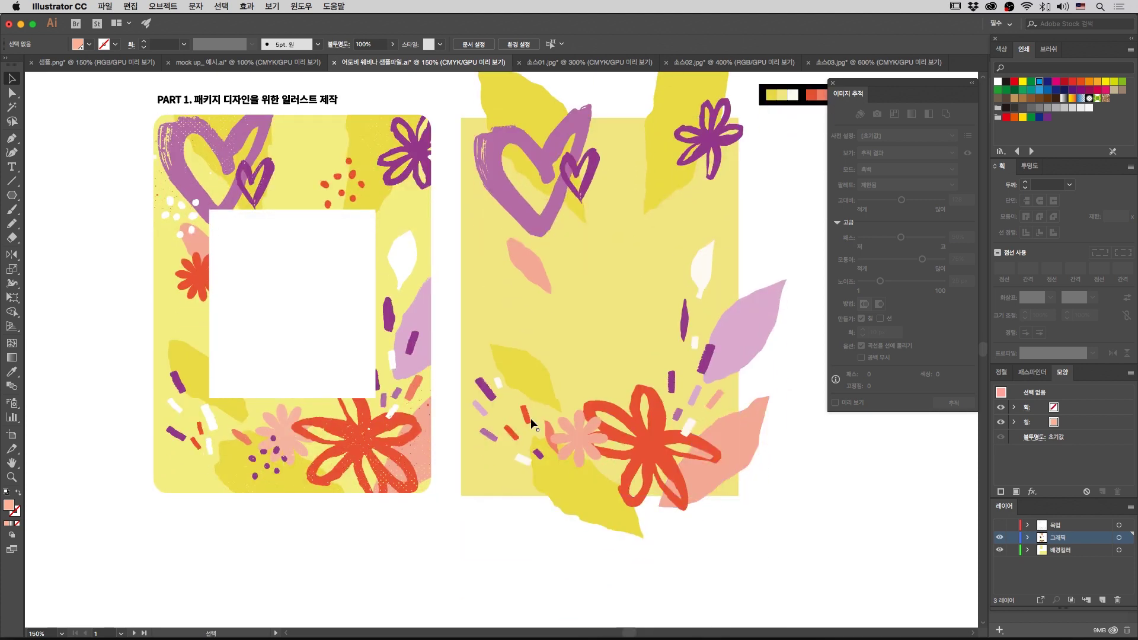
{"action": "left_click", "coordinate": [581, 436]}
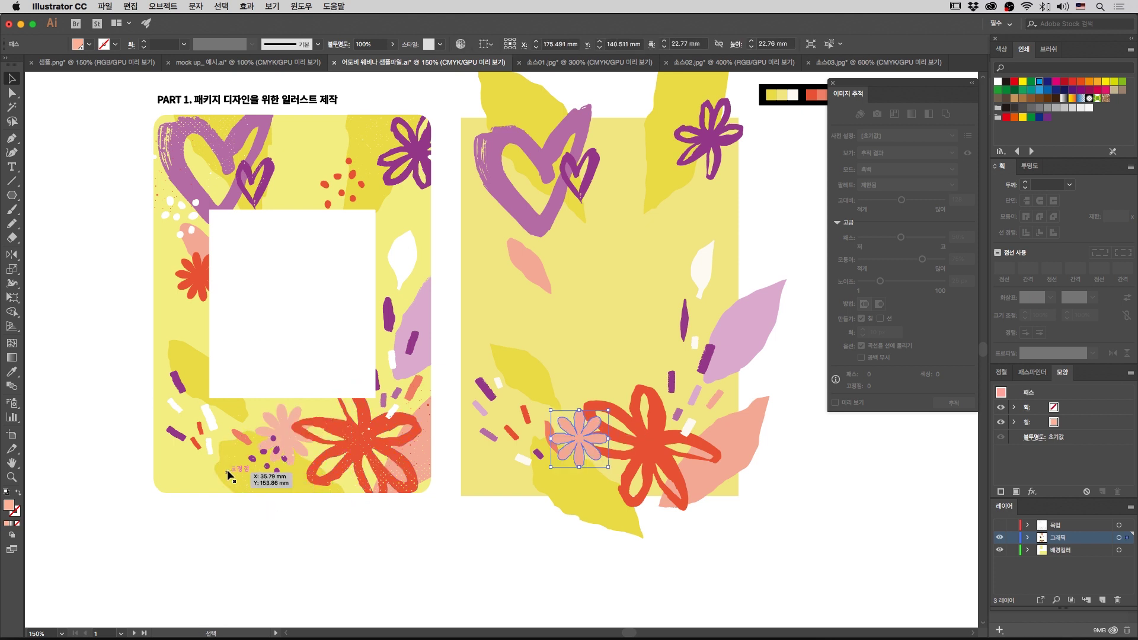
{"action": "key", "text": "super+shift+a"}
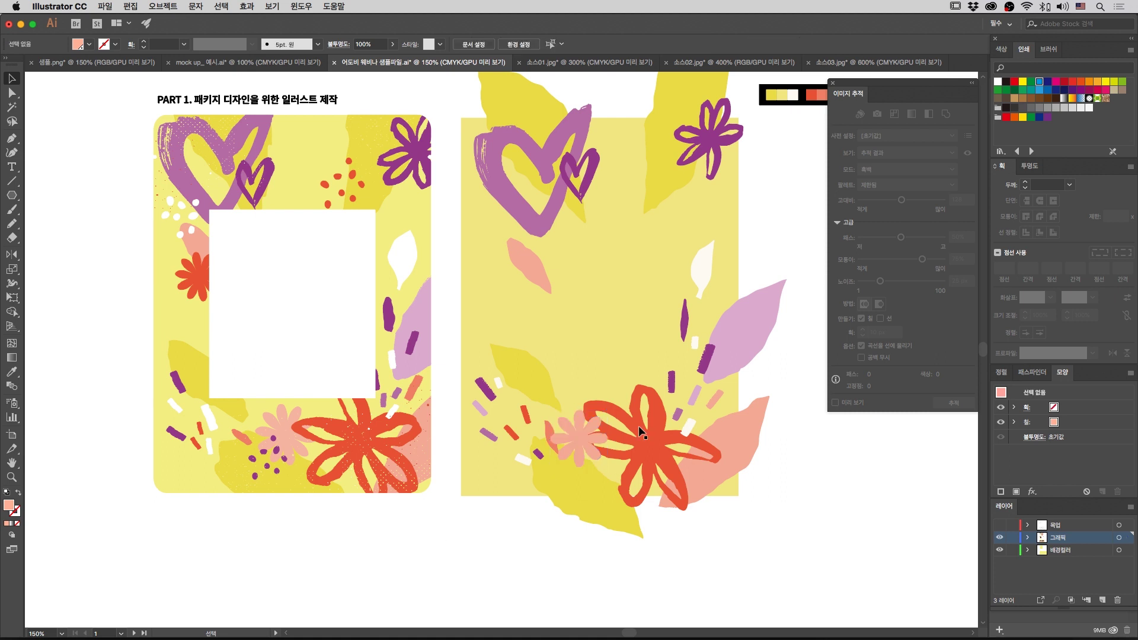
{"action": "left_click", "coordinate": [578, 439]}
{"action": "key", "text": "Delete"}
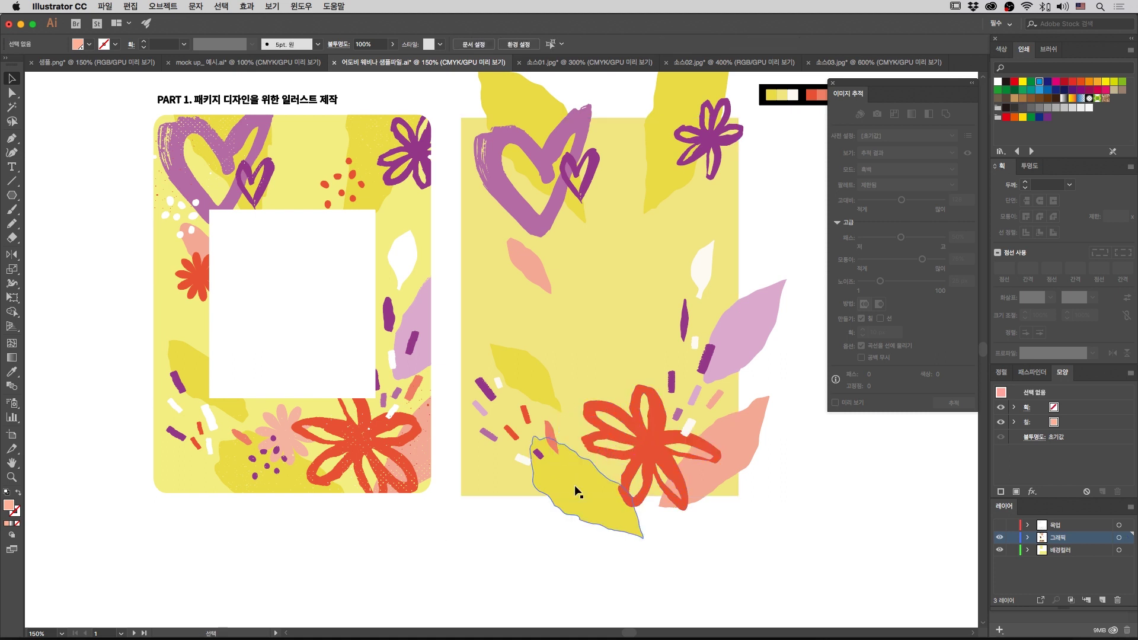
{"action": "left_click", "coordinate": [575, 490]}
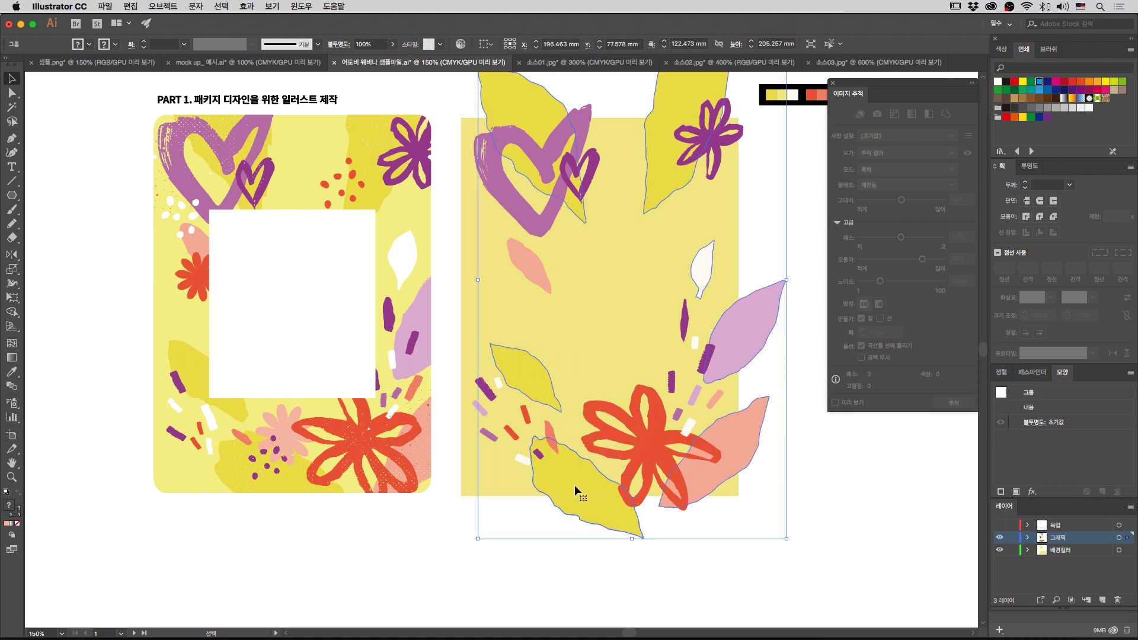
{"action": "key", "text": "super+z"}
{"action": "left_click", "coordinate": [703, 524]}
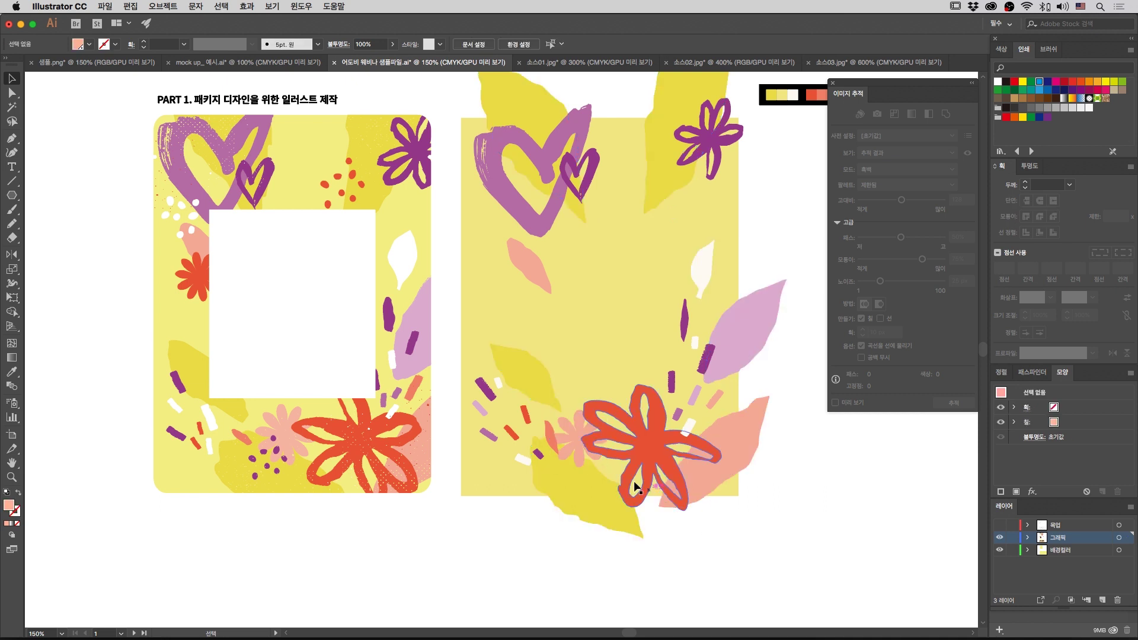
Step: Place a copy of the salmon flower about 21 mm wide over the small pink leaf and fill it with the large flower's red
{"action": "left_click_drag", "start_coordinate": [571, 444], "coordinate": [508, 306]}
{"action": "left_click", "coordinate": [813, 554]}
{"action": "key", "text": "i"}
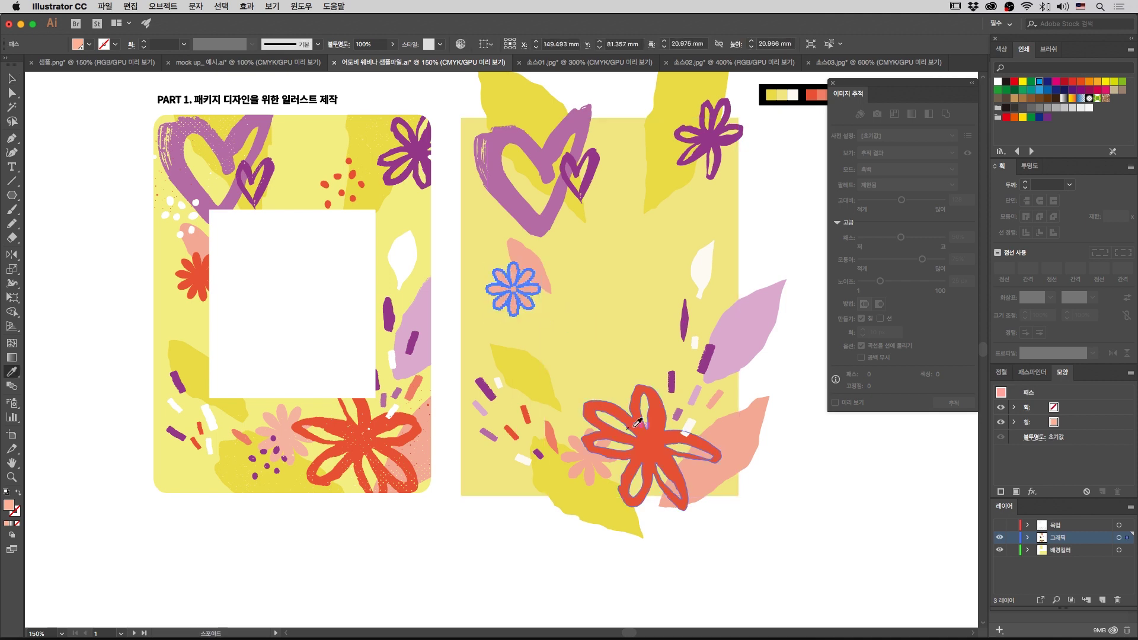
{"action": "left_click", "coordinate": [652, 421]}
{"action": "key", "text": "v"}
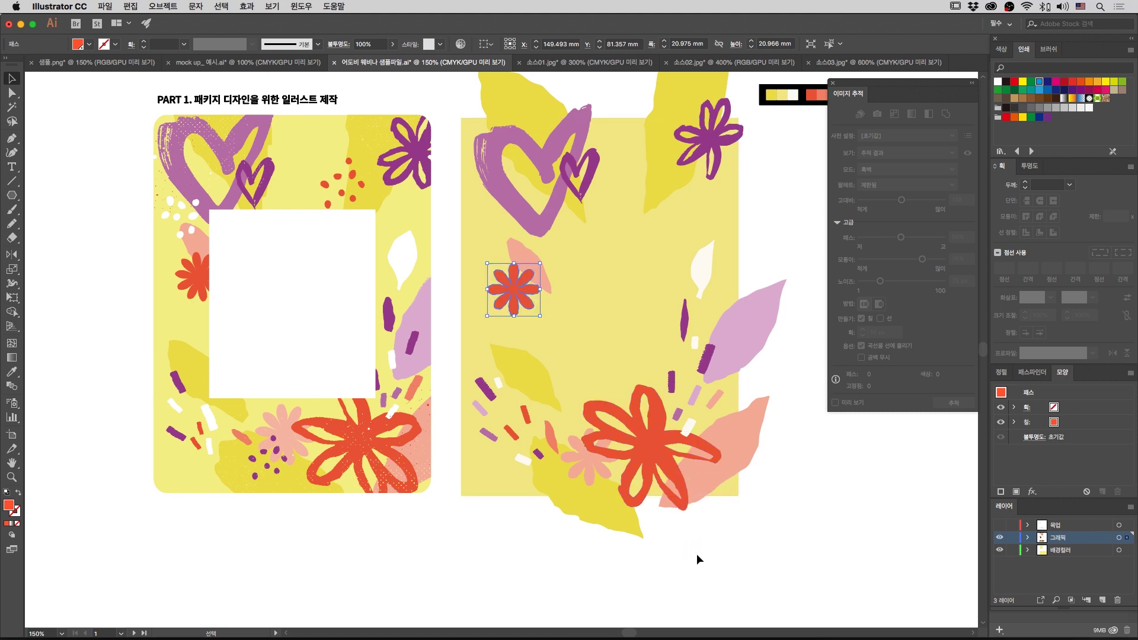
Step: Select the short brush strokes together with the leaf group, deselect them and compare the composition with the finished sample
{"action": "left_click_drag", "start_coordinate": [550, 435], "coordinate": [526, 425]}
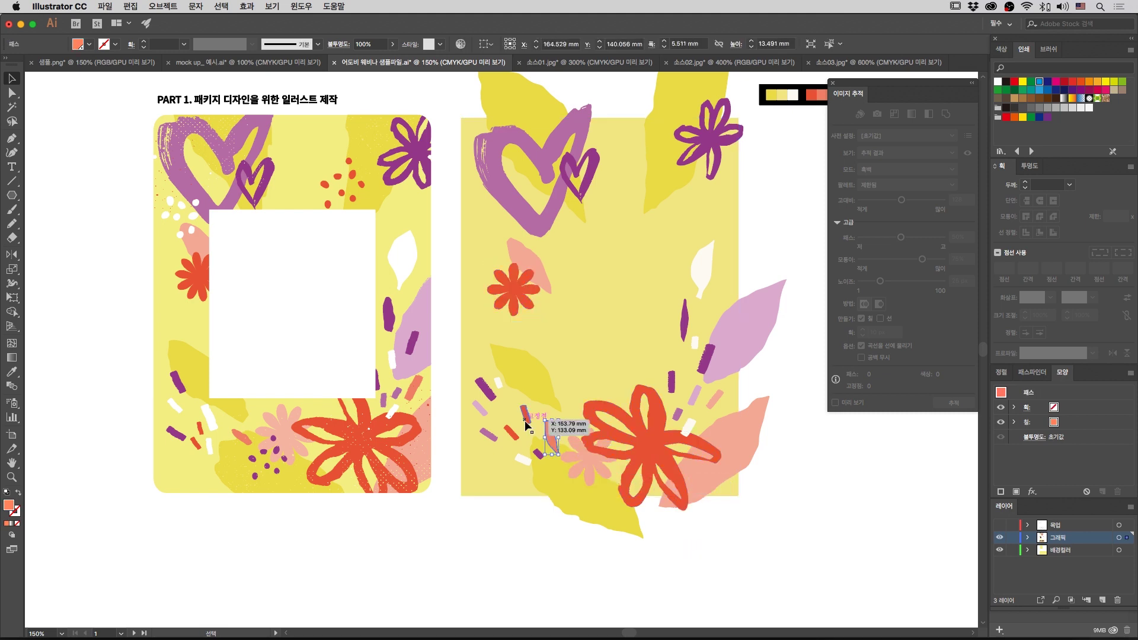
{"action": "left_click", "coordinate": [528, 375]}
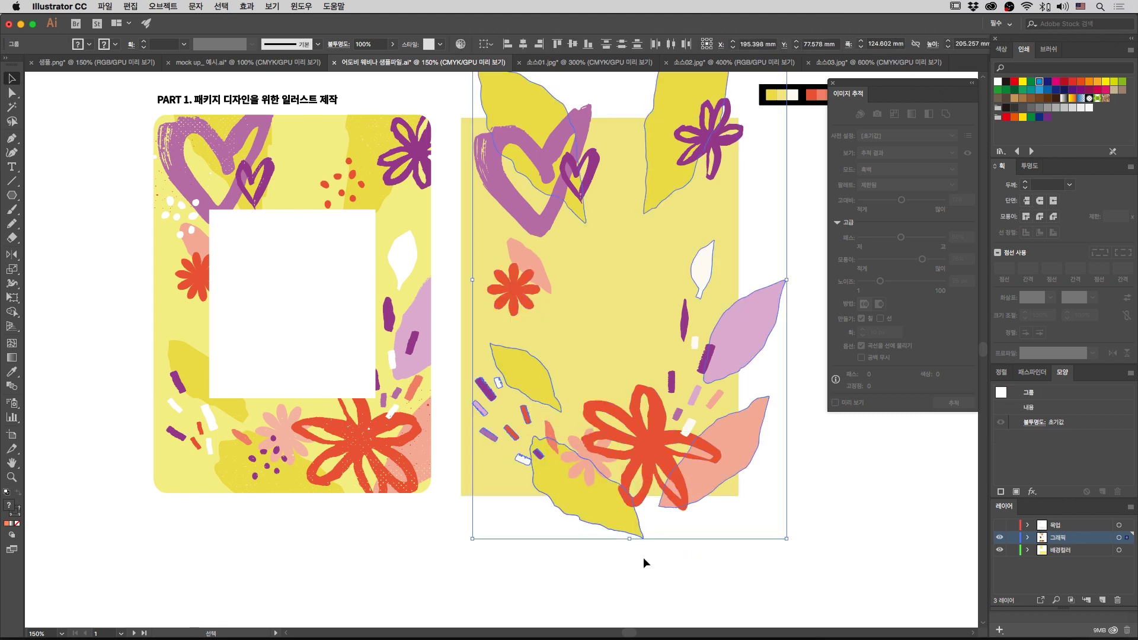
{"action": "left_click", "coordinate": [682, 570]}
{"action": "scroll", "coordinate": [682, 571], "scroll_direction": "up", "scroll_amount": 3}
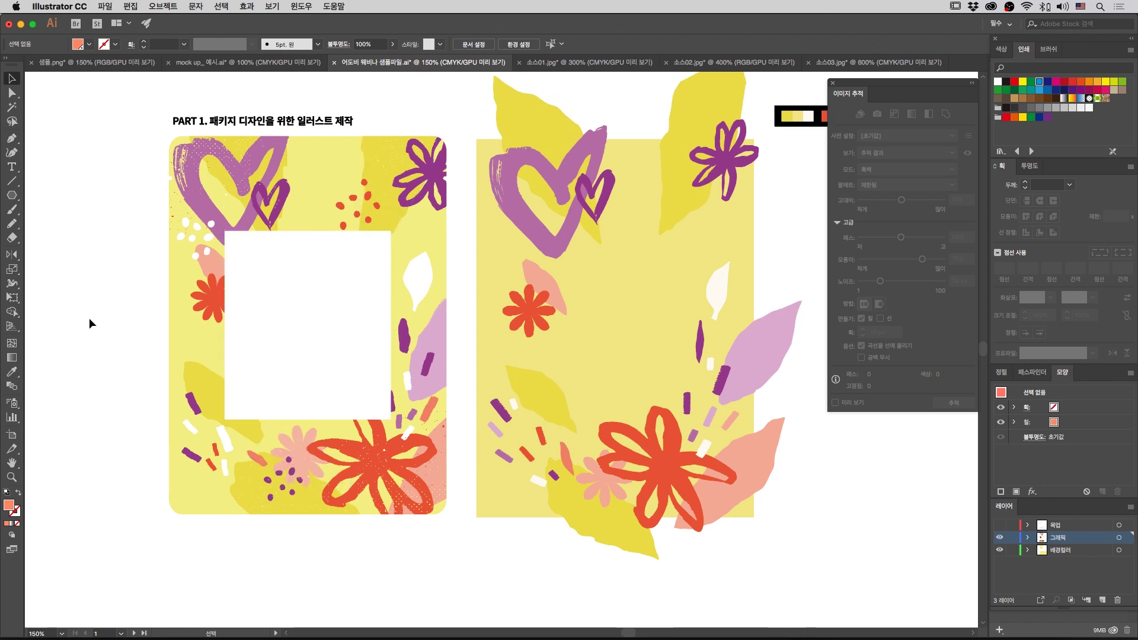
{"action": "left_click_drag", "start_coordinate": [820, 478], "coordinate": [744, 500]}
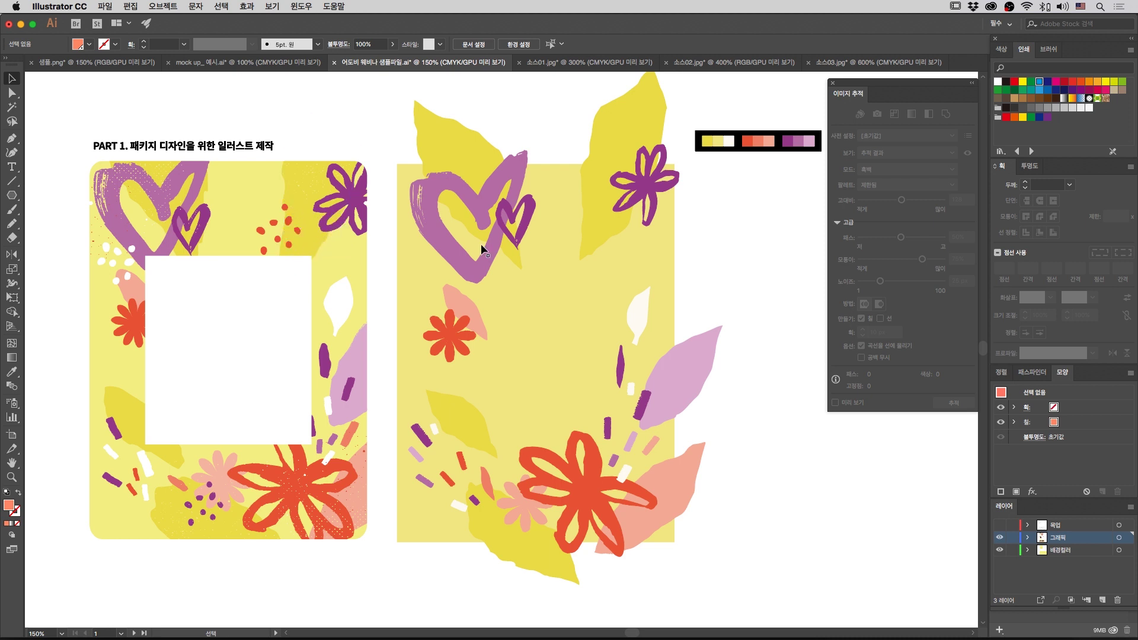
Step: Try drawing a small freehand dot with the Pencil tool in the empty area above the two artworks
{"action": "left_click", "coordinate": [11, 224]}
{"action": "left_click_drag", "start_coordinate": [368, 141], "coordinate": [373, 146]}
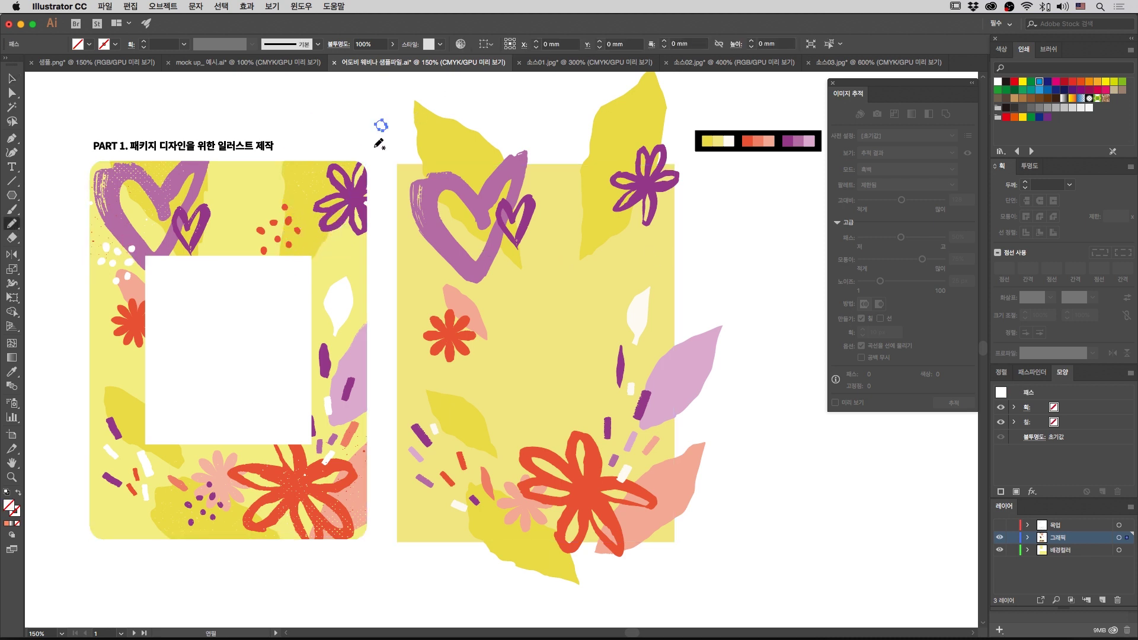
{"action": "key", "text": "v"}
{"action": "left_click", "coordinate": [387, 145]}
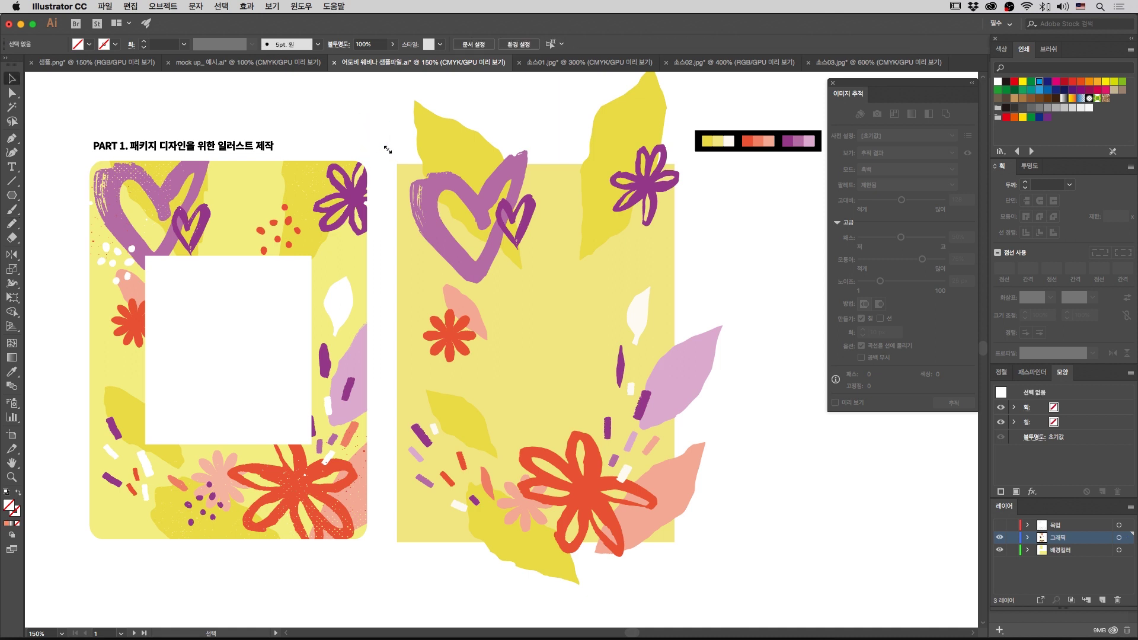
Step: Draw a circle about 3.23 mm across near the left edge of the upper-right yellow leaf in the new artwork
{"action": "left_click", "coordinate": [12, 195]}
{"action": "left_click", "coordinate": [62, 224]}
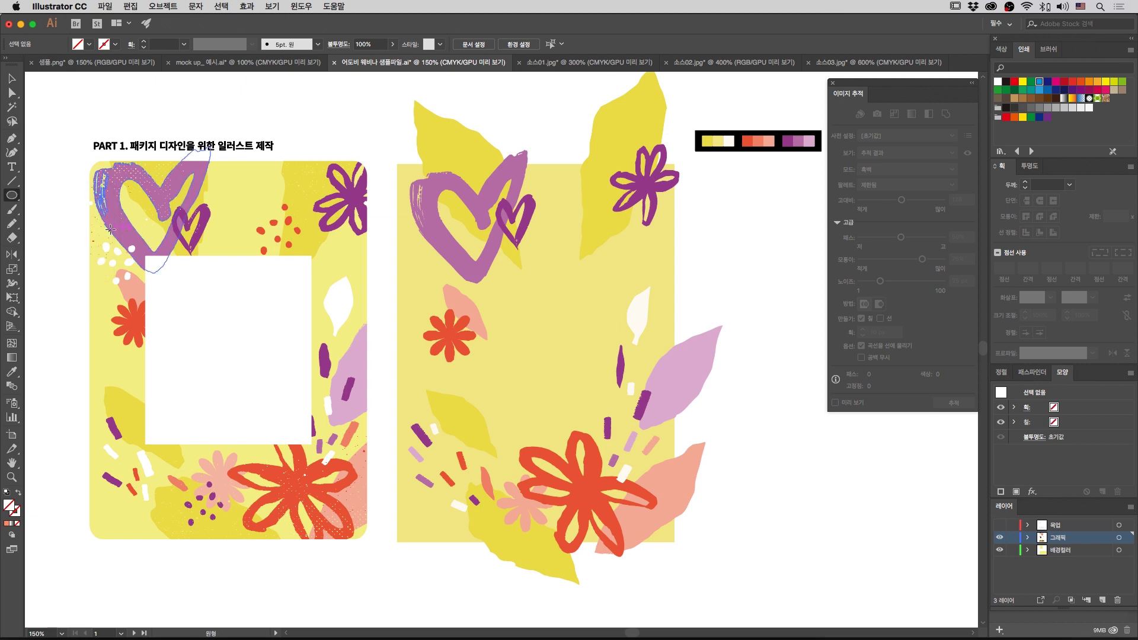
{"action": "key", "text": "super+equal"}
{"action": "key", "text": "super+equal"}
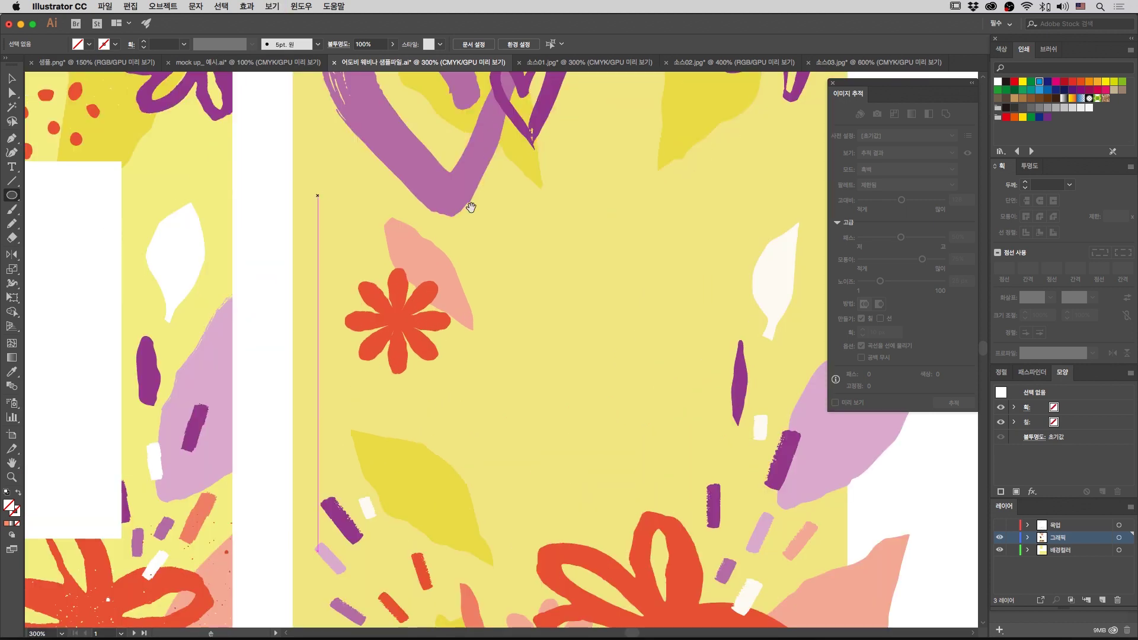
{"action": "scroll", "coordinate": [593, 216], "scroll_direction": "up", "scroll_amount": 4}
{"action": "scroll", "coordinate": [593, 216], "scroll_direction": "right", "scroll_amount": 3}
{"action": "left_click_drag", "start_coordinate": [570, 184], "coordinate": [577, 200]}
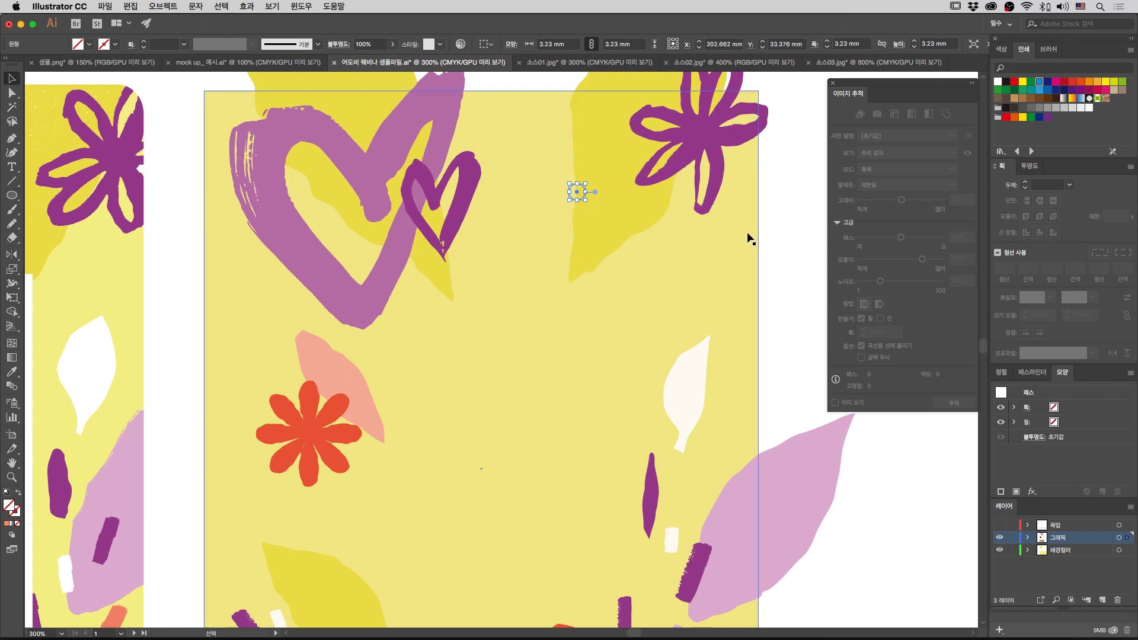
Step: Fill the small circle with the orange-red colour sampled from the palette strip
{"action": "key", "text": "super+minus"}
{"action": "key", "text": "i"}
{"action": "left_click", "coordinate": [724, 254]}
{"action": "key", "text": "v"}
{"action": "left_click", "coordinate": [696, 365]}
{"action": "left_click_drag", "start_coordinate": [502, 356], "coordinate": [489, 368]}
{"action": "left_click", "coordinate": [617, 373]}
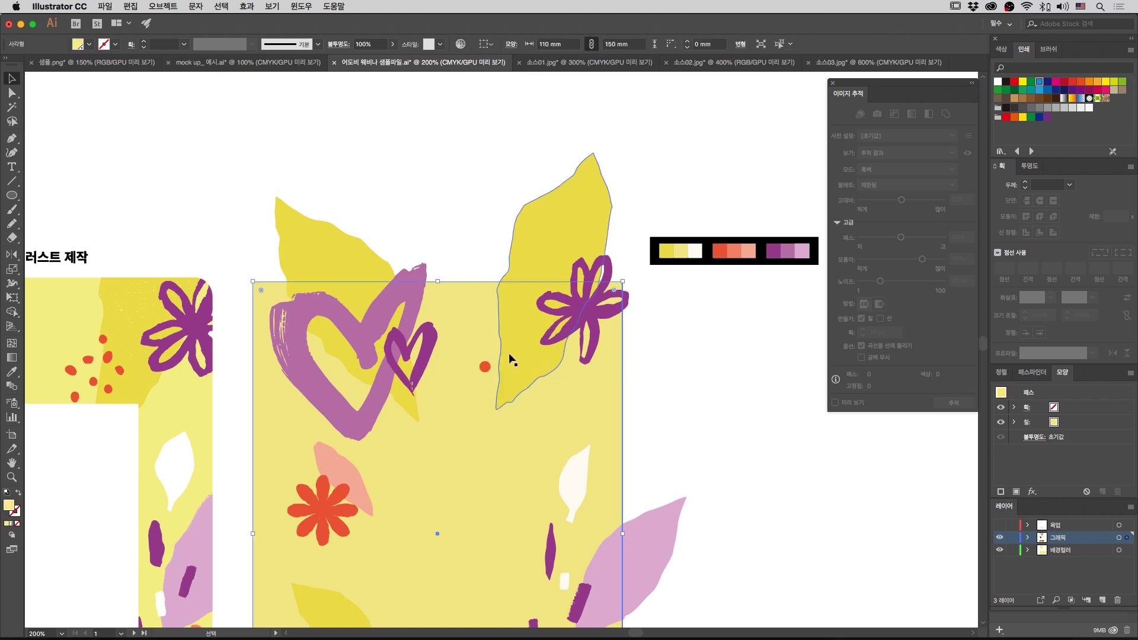
{"action": "key", "text": "super+z"}
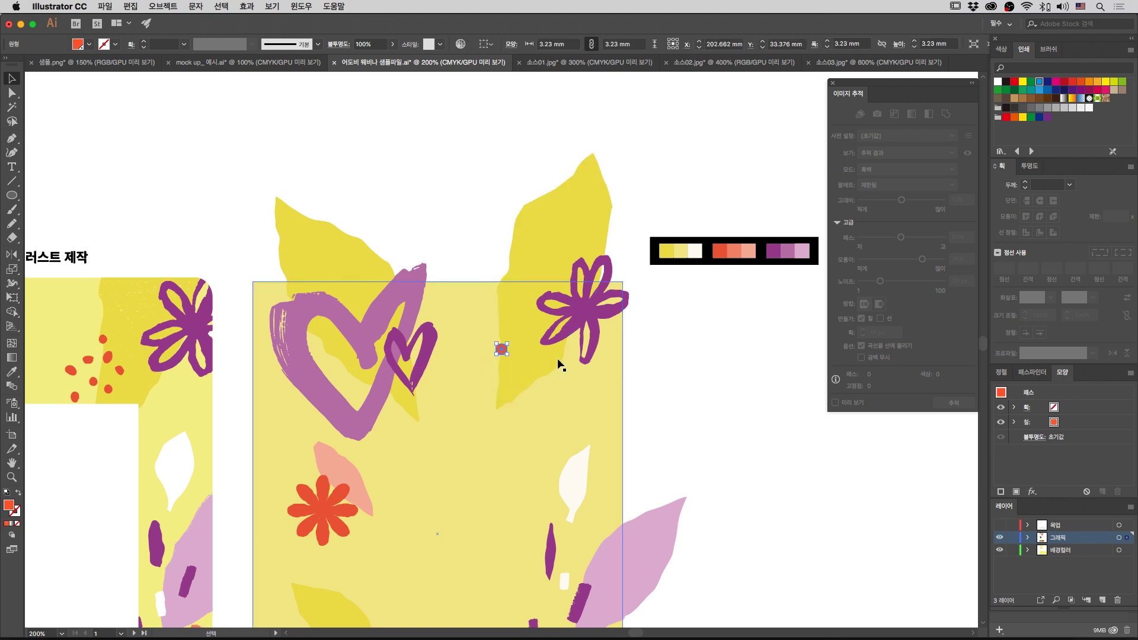
Step: Duplicate the orange-red dot into a loose cluster of seven dots between the dark purple heart and the upper-right leaf
{"action": "left_click", "coordinate": [666, 366]}
{"action": "left_click_drag", "start_coordinate": [500, 350], "coordinate": [473, 408]}
{"action": "left_click", "coordinate": [706, 397]}
{"action": "left_click", "coordinate": [713, 400]}
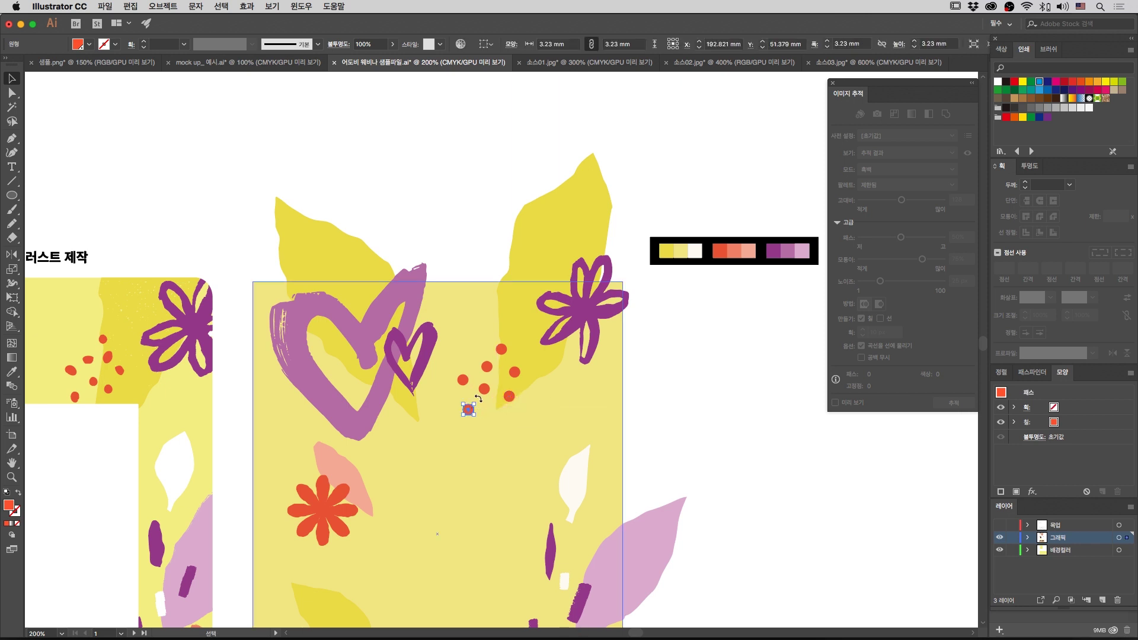
Step: Select all seven orange-red dots and group them
{"action": "left_click", "coordinate": [463, 380], "text": "shift"}
{"action": "left_click", "coordinate": [485, 390], "text": "shift"}
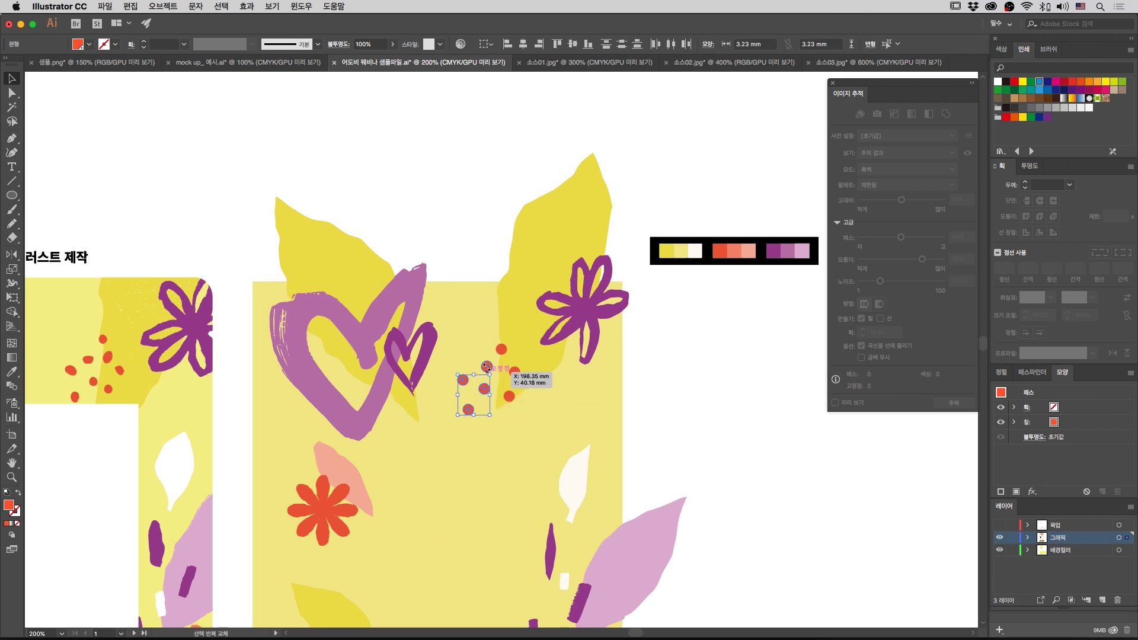
{"action": "left_click", "coordinate": [487, 367], "text": "shift"}
{"action": "left_click", "coordinate": [501, 349], "text": "shift"}
{"action": "left_click", "coordinate": [515, 372], "text": "shift"}
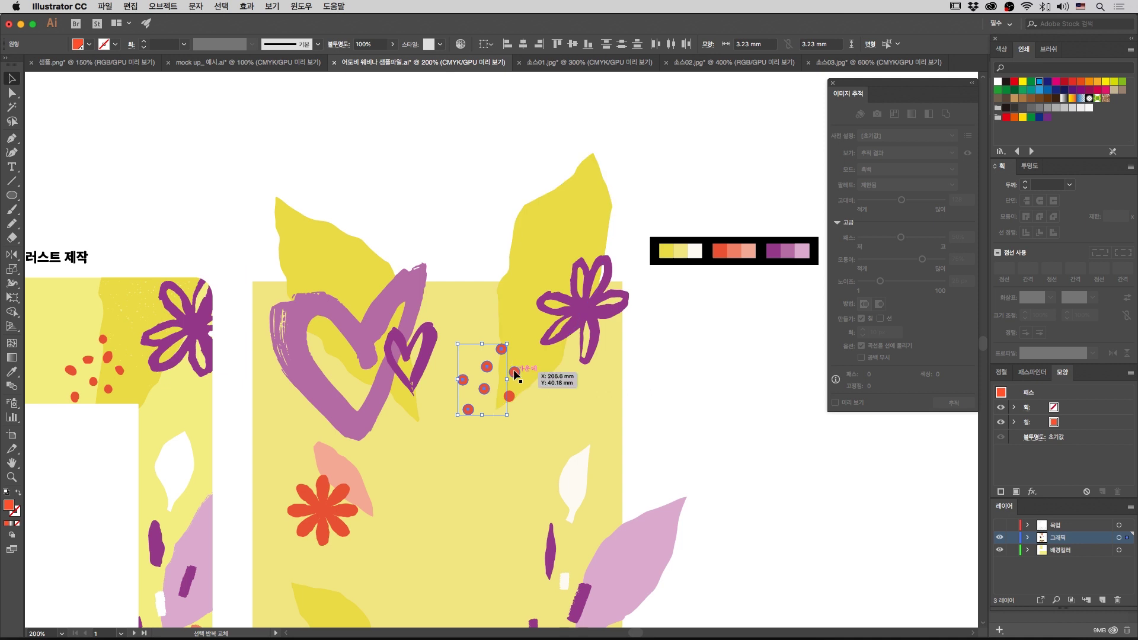
{"action": "left_click", "coordinate": [509, 397], "text": "shift"}
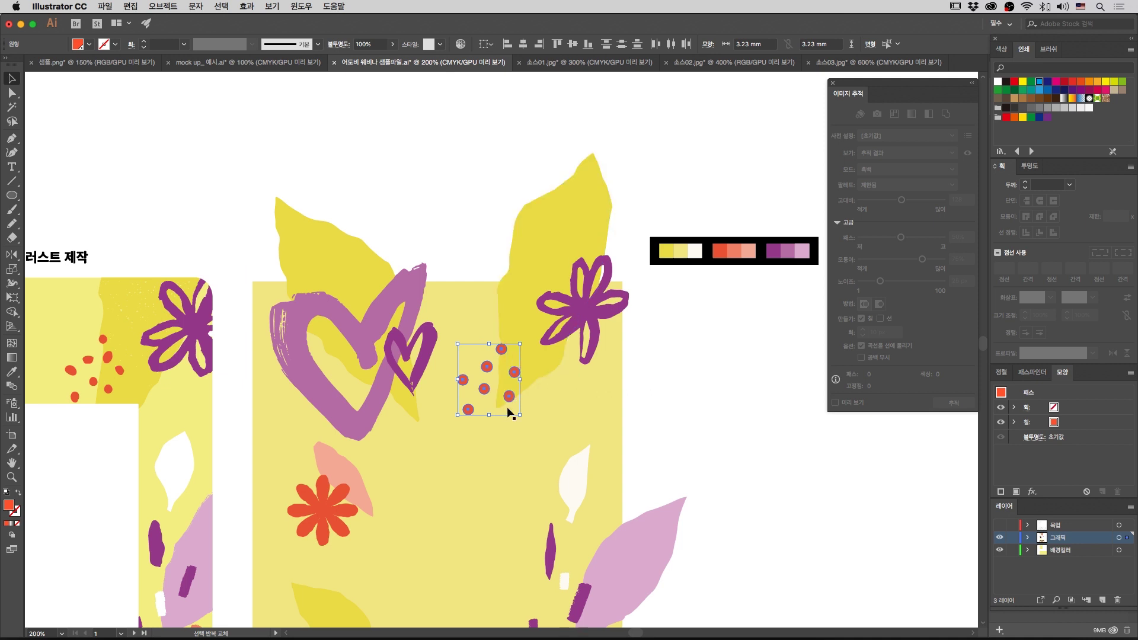
{"action": "right_click", "coordinate": [498, 355]}
{"action": "left_click", "coordinate": [537, 437]}
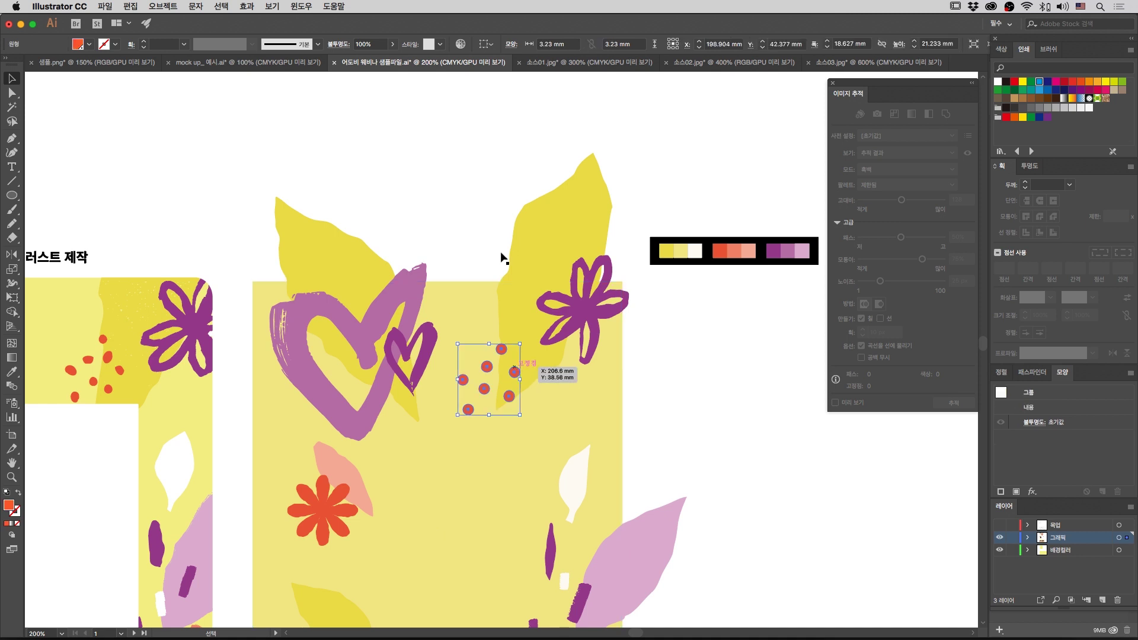
Step: Apply a Roughen effect to the dot group with a larger relative size, detail 10 per inch and smooth points
{"action": "left_click", "coordinate": [247, 7]}
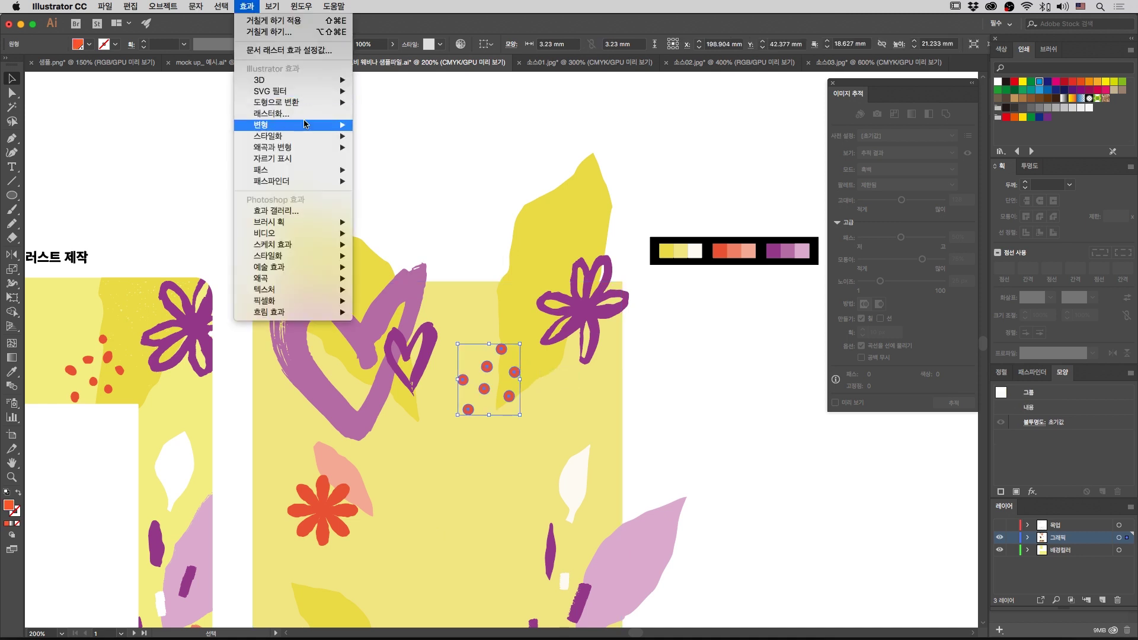
{"action": "mouse_move", "coordinate": [303, 138]}
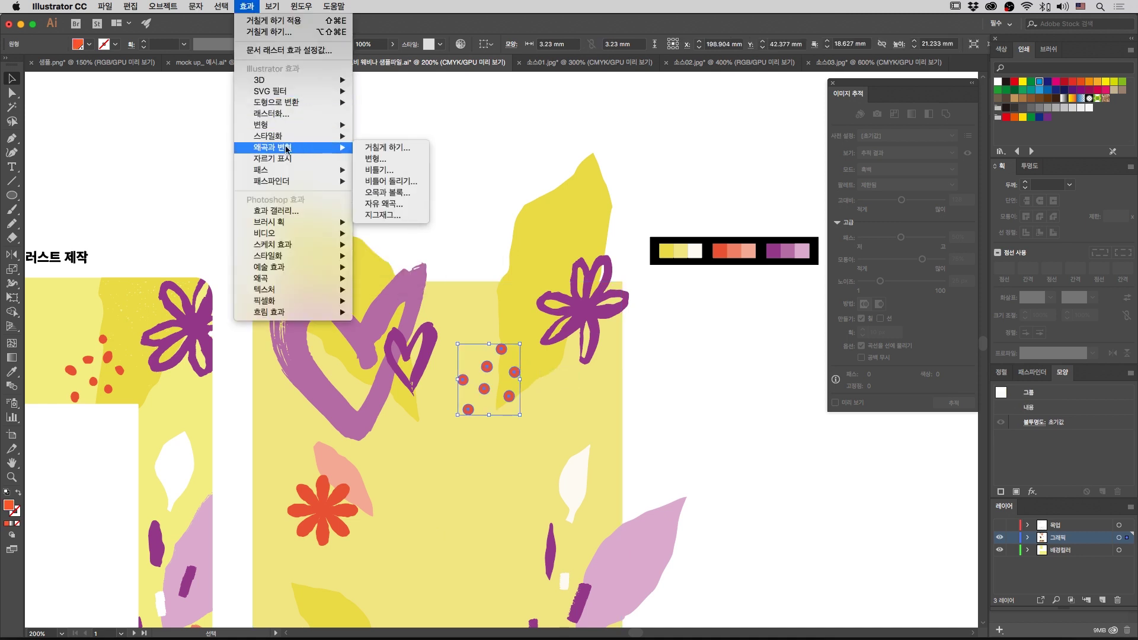
{"action": "left_click", "coordinate": [369, 150]}
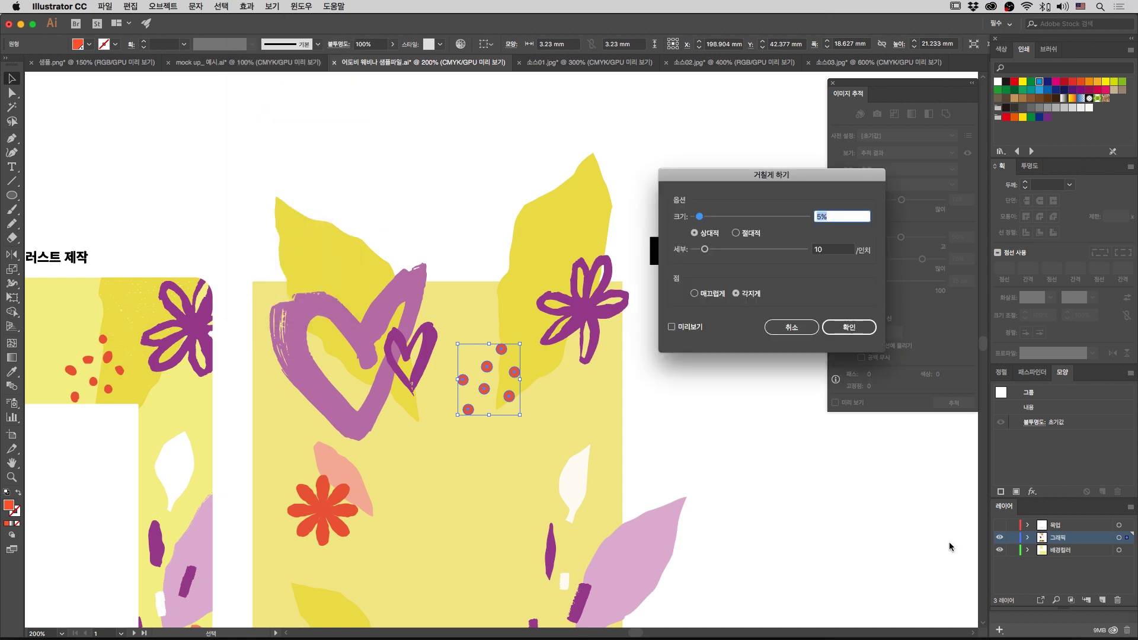
{"action": "left_click", "coordinate": [671, 327]}
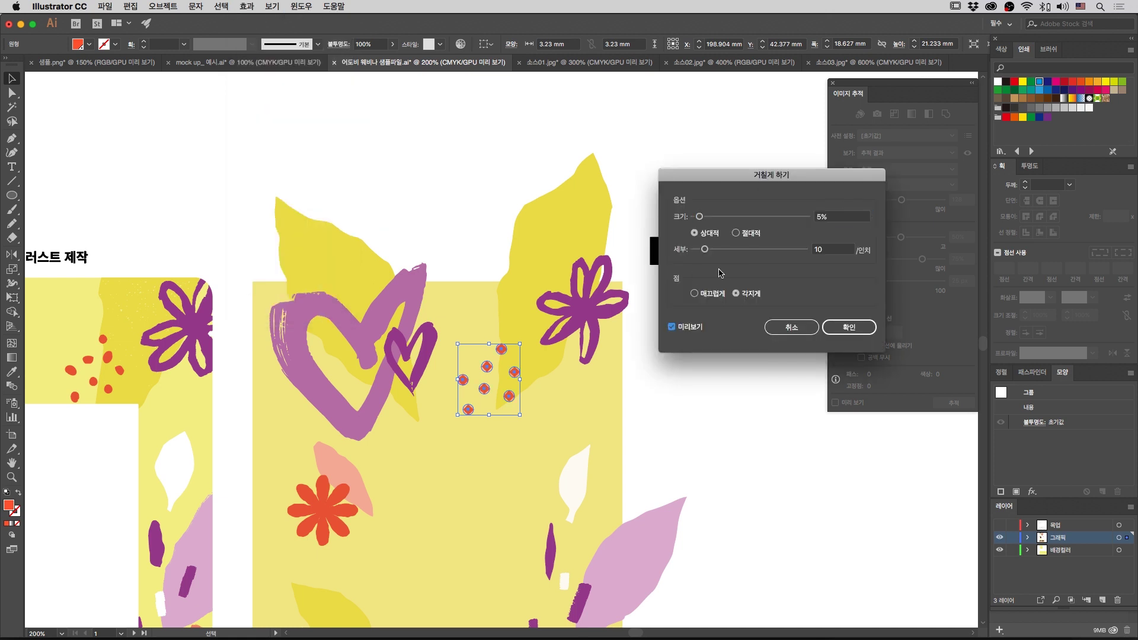
{"action": "left_click", "coordinate": [748, 217]}
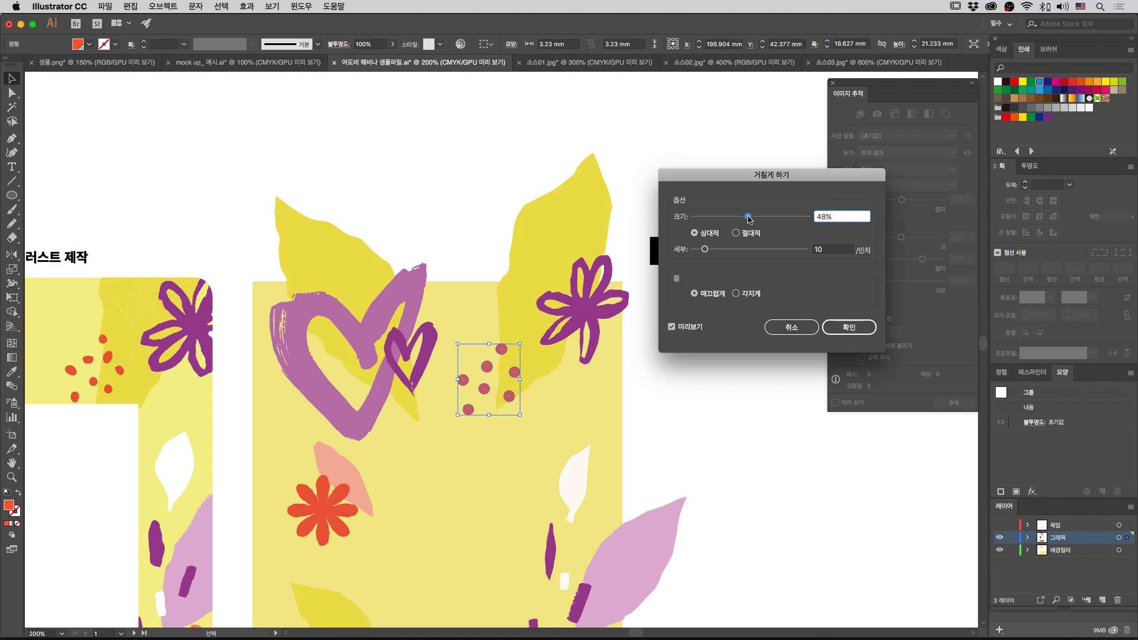
{"action": "left_click_drag", "start_coordinate": [748, 217], "coordinate": [719, 219]}
{"action": "left_click", "coordinate": [849, 327]}
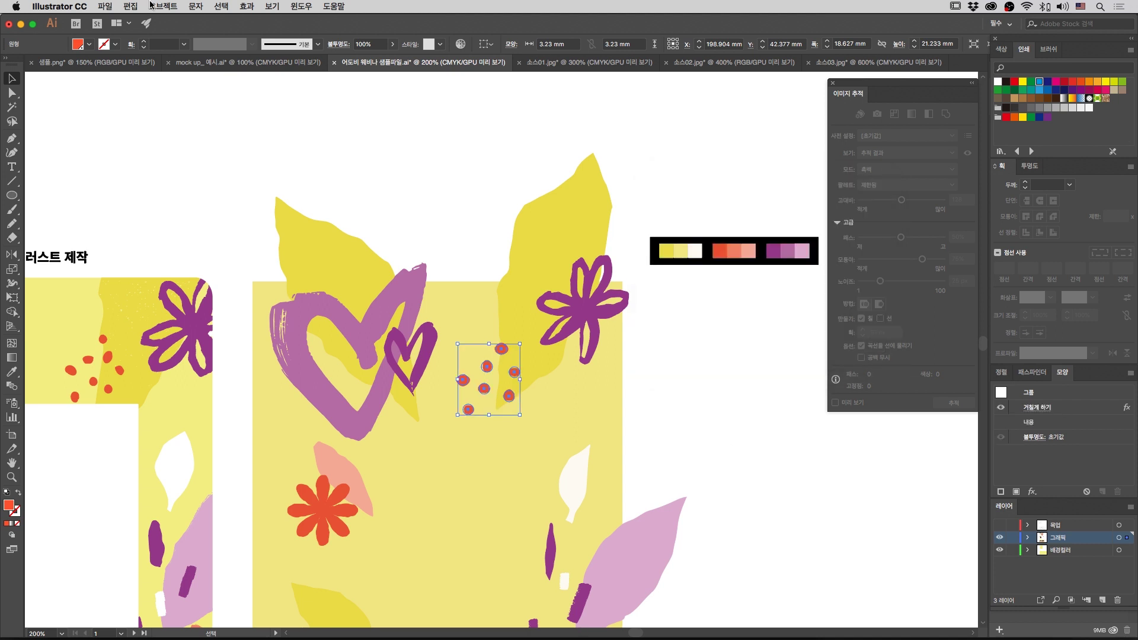
Step: Expand the appearance of the roughened dot group into editable shapes
{"action": "key", "text": "super+equal"}
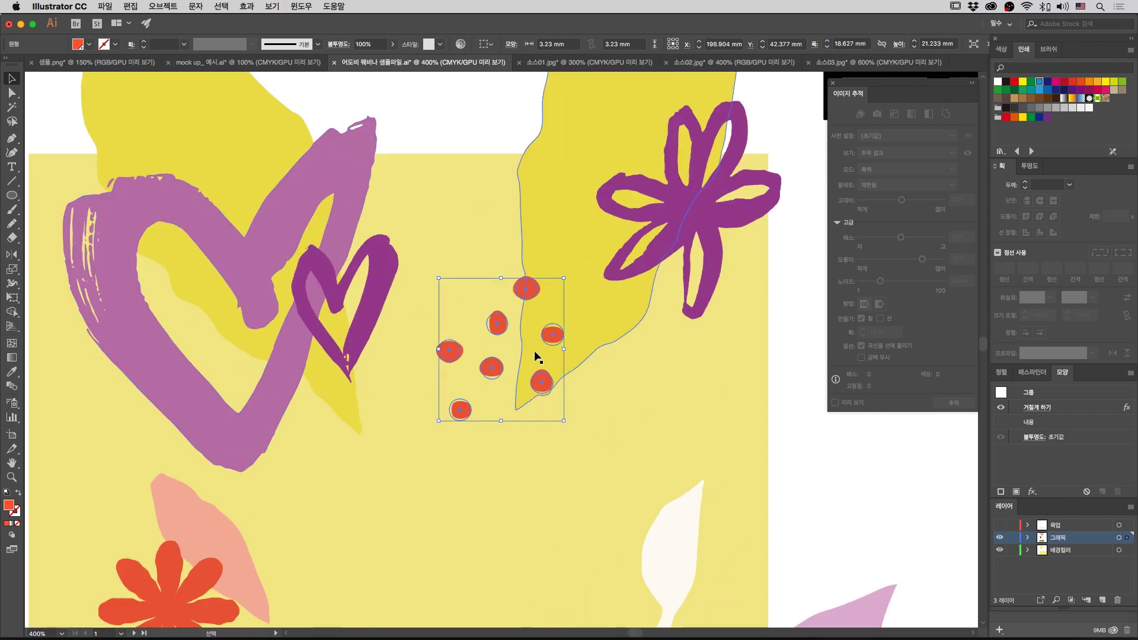
{"action": "key", "text": "a"}
{"action": "key", "text": "v"}
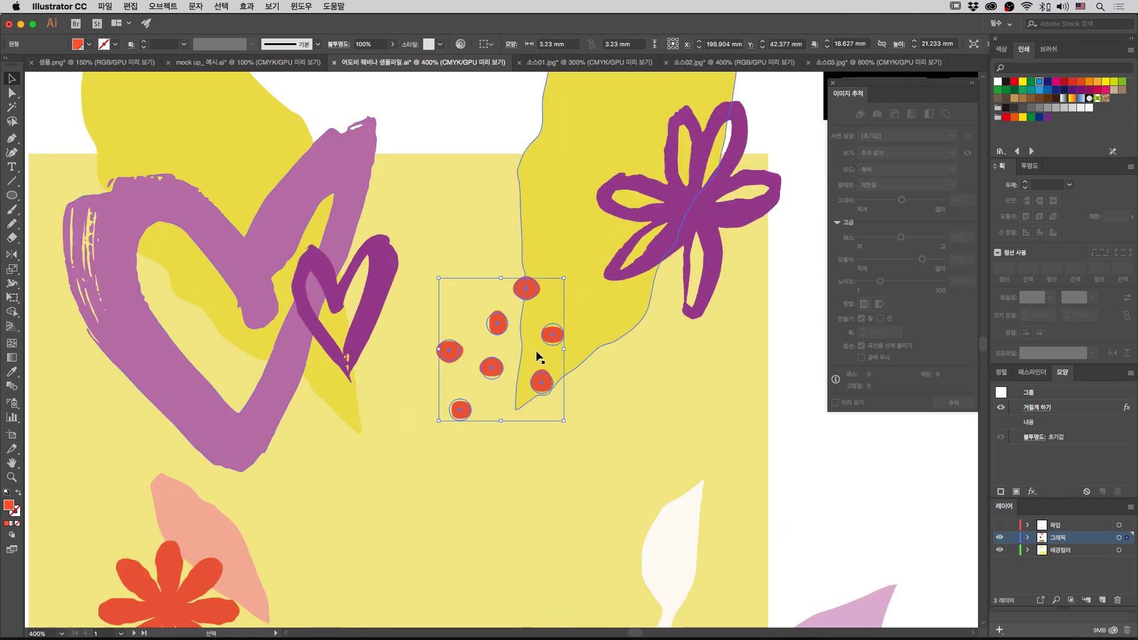
{"action": "left_click", "coordinate": [165, 7]}
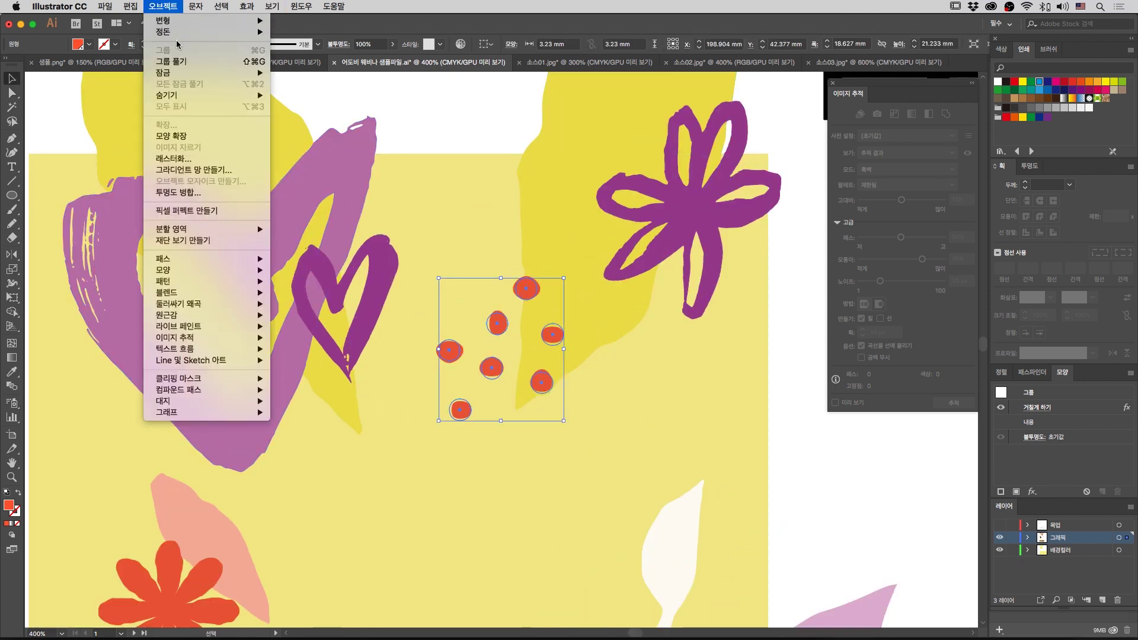
{"action": "left_click", "coordinate": [175, 137]}
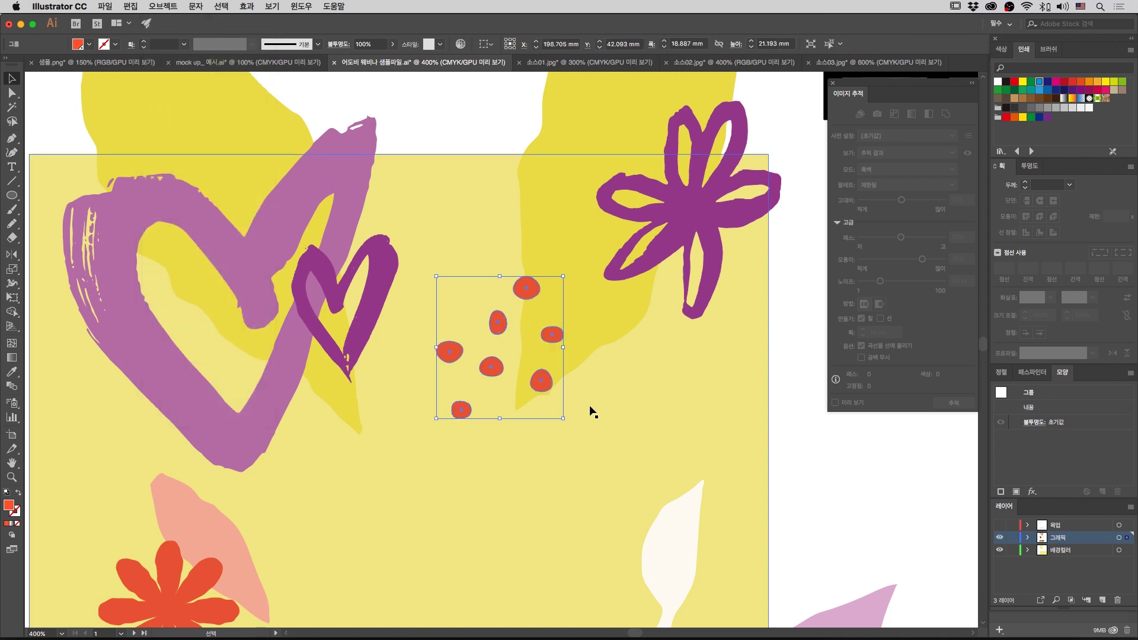
{"action": "key", "text": "a"}
{"action": "key", "text": "super+minus"}
{"action": "key", "text": "super+minus"}
{"action": "key", "text": "super+minus"}
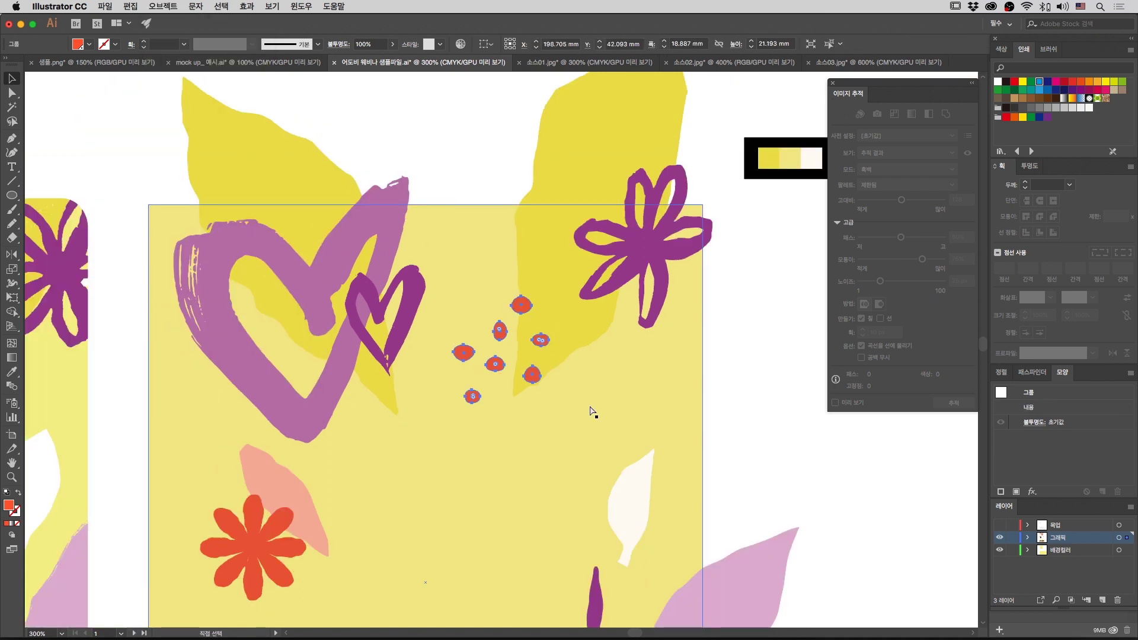
{"action": "key", "text": "v"}
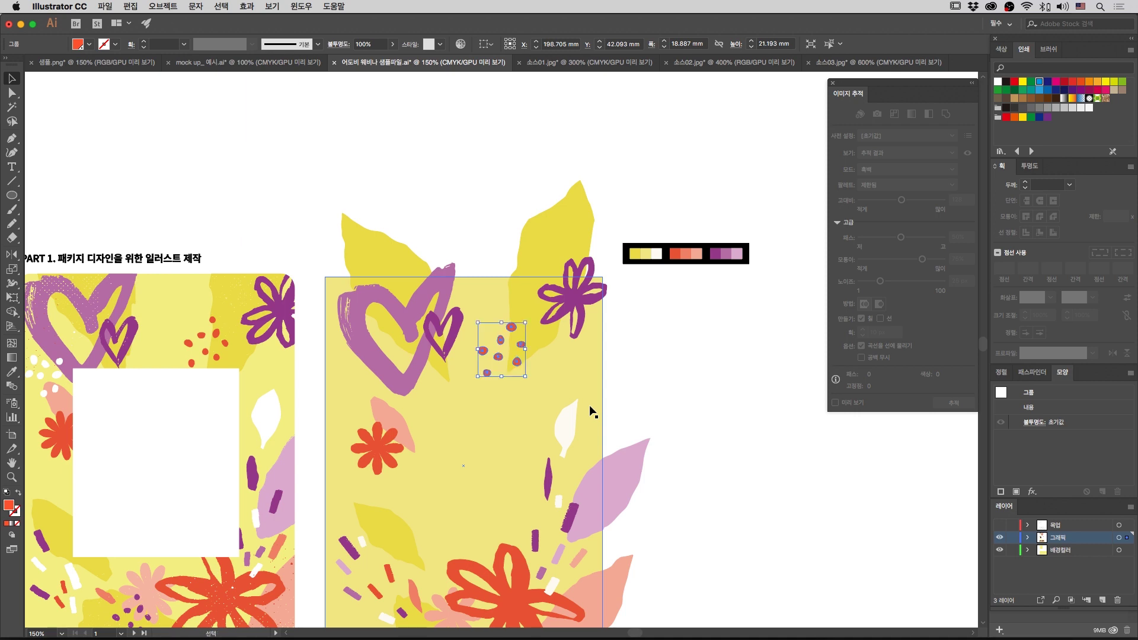
Step: Duplicate the dot group to the area below the large heart, above the small red flower
{"action": "left_click", "coordinate": [674, 367]}
{"action": "scroll", "coordinate": [673, 367], "scroll_direction": "left", "scroll_amount": 5}
{"action": "left_click_drag", "start_coordinate": [656, 351], "coordinate": [460, 371]}
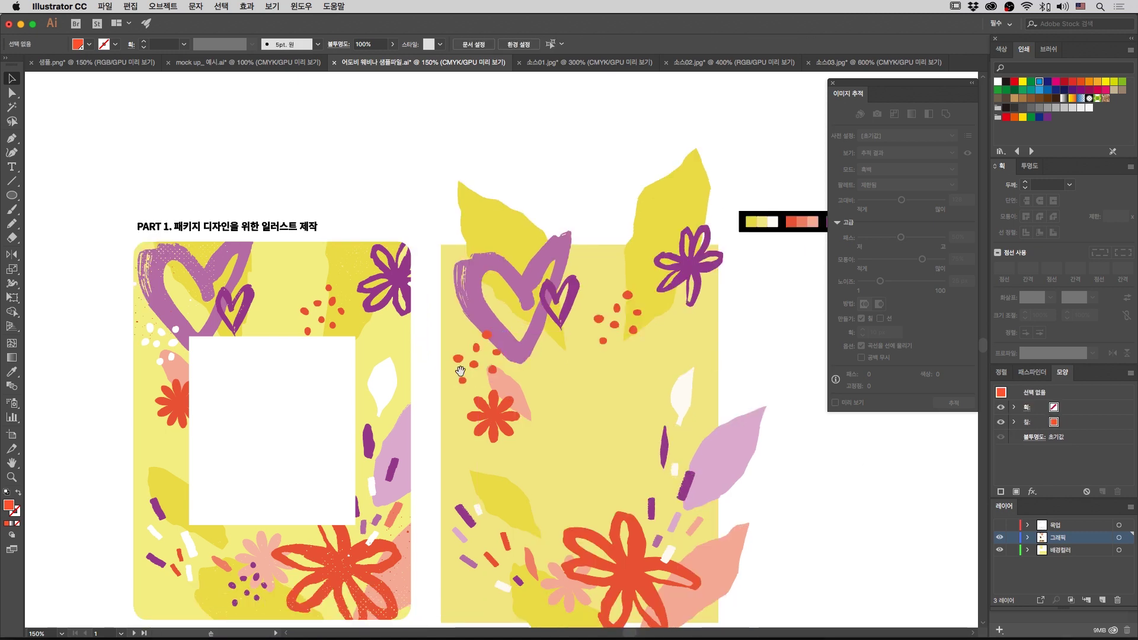
Step: Isolate the copied dot group and reposition two of its dots for a different scatter
{"action": "double_click", "coordinate": [475, 366]}
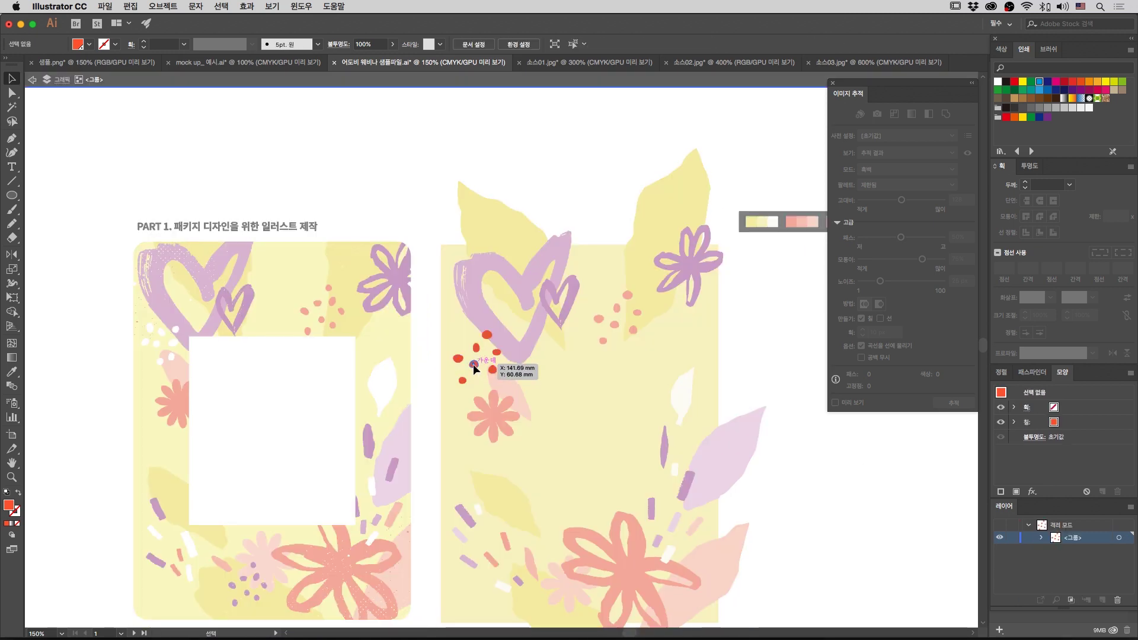
{"action": "left_click_drag", "start_coordinate": [473, 364], "coordinate": [464, 334]}
{"action": "left_click_drag", "start_coordinate": [461, 381], "coordinate": [492, 379]}
{"action": "double_click", "coordinate": [752, 351]}
Step: Recolour the dot group below the large heart with the off-white from the palette strip
{"action": "left_click", "coordinate": [495, 377]}
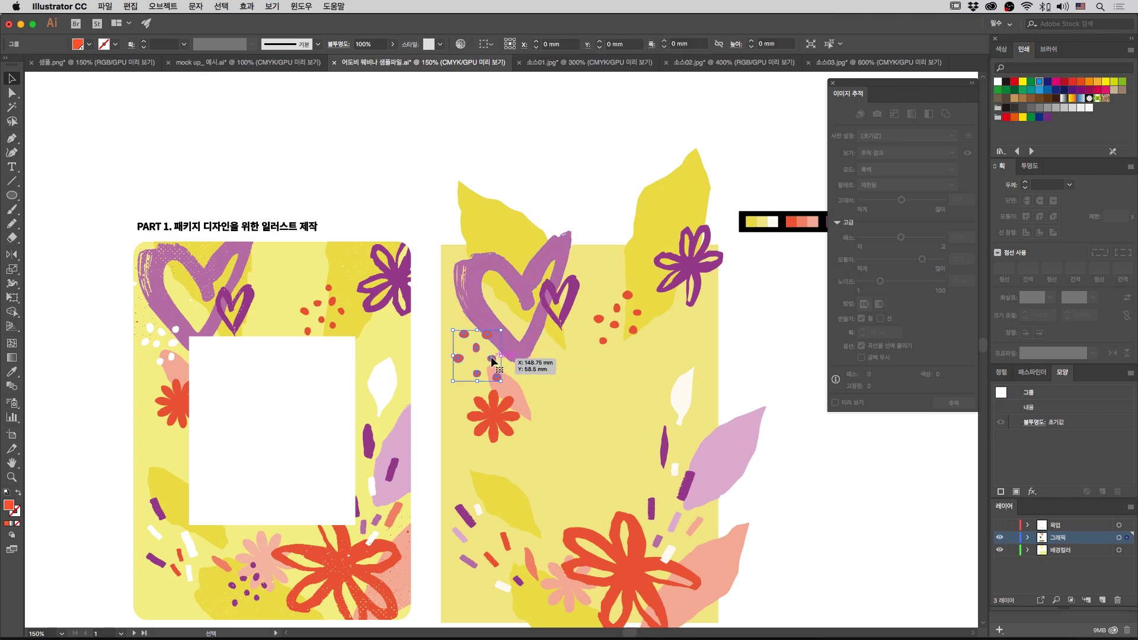
{"action": "key", "text": "i"}
{"action": "left_click", "coordinate": [772, 222]}
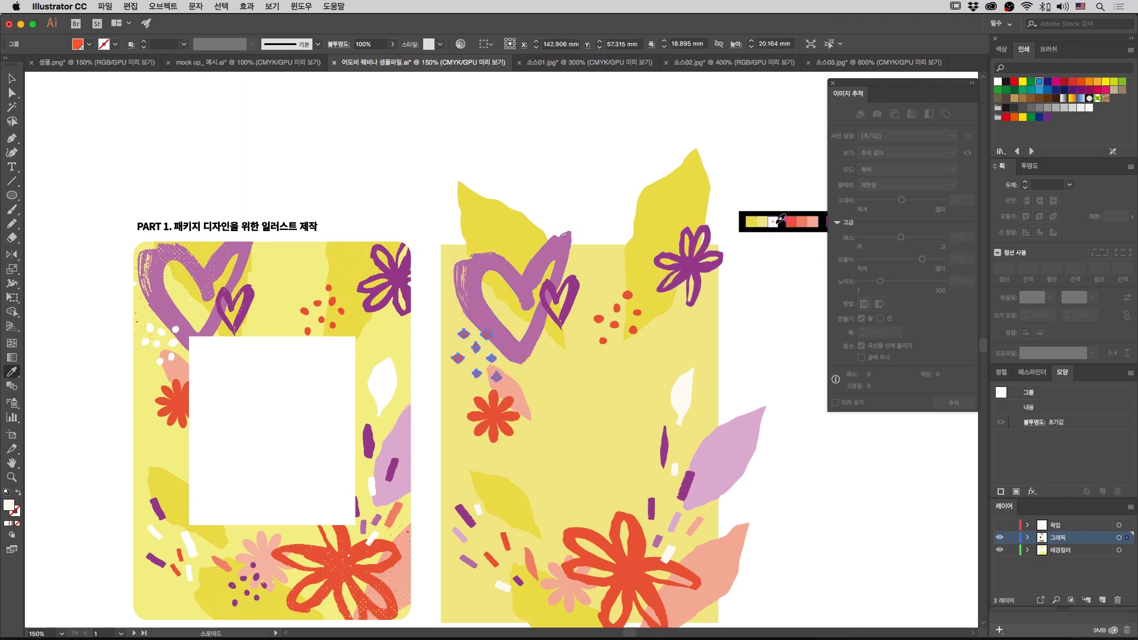
{"action": "key", "text": "v"}
{"action": "left_click", "coordinate": [751, 303]}
Step: Place a smaller purple copy of the dot group, about 12 × 13 mm, over the yellow leaf at the artwork's bottom edge
{"action": "scroll", "coordinate": [751, 303], "scroll_direction": "down", "scroll_amount": 4}
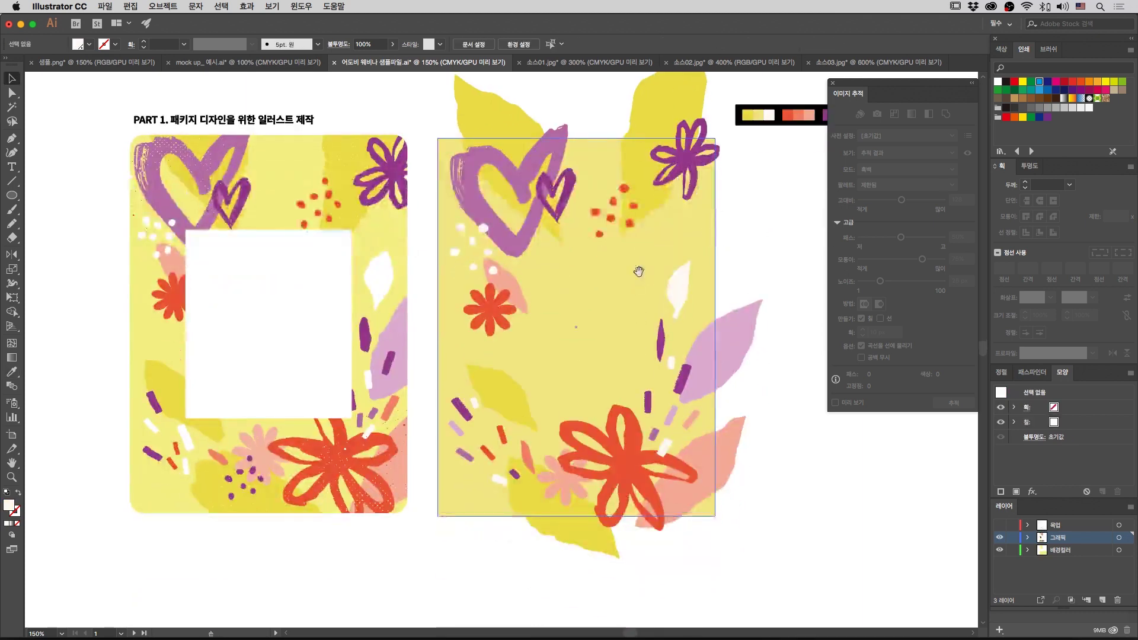
{"action": "left_click_drag", "start_coordinate": [615, 204], "coordinate": [564, 484]}
{"action": "key", "text": "i"}
{"action": "scroll", "coordinate": [786, 161], "scroll_direction": "right", "scroll_amount": 3}
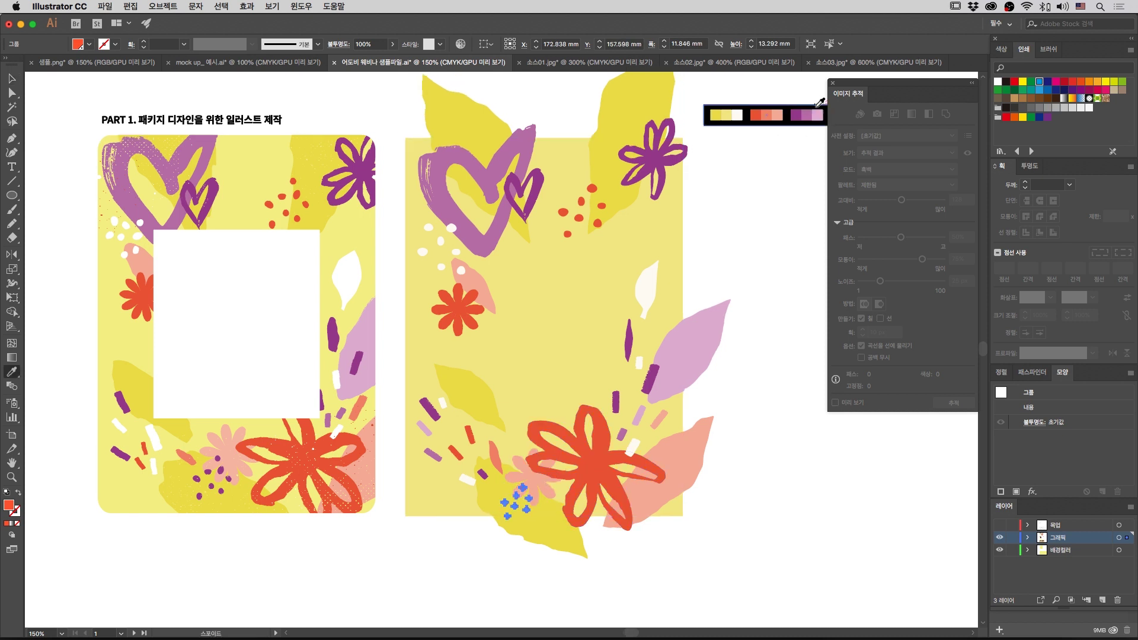
{"action": "key", "text": "v"}
{"action": "left_click", "coordinate": [714, 564]}
{"action": "left_click_drag", "start_coordinate": [530, 516], "coordinate": [522, 505]}
{"action": "left_click", "coordinate": [458, 559]}
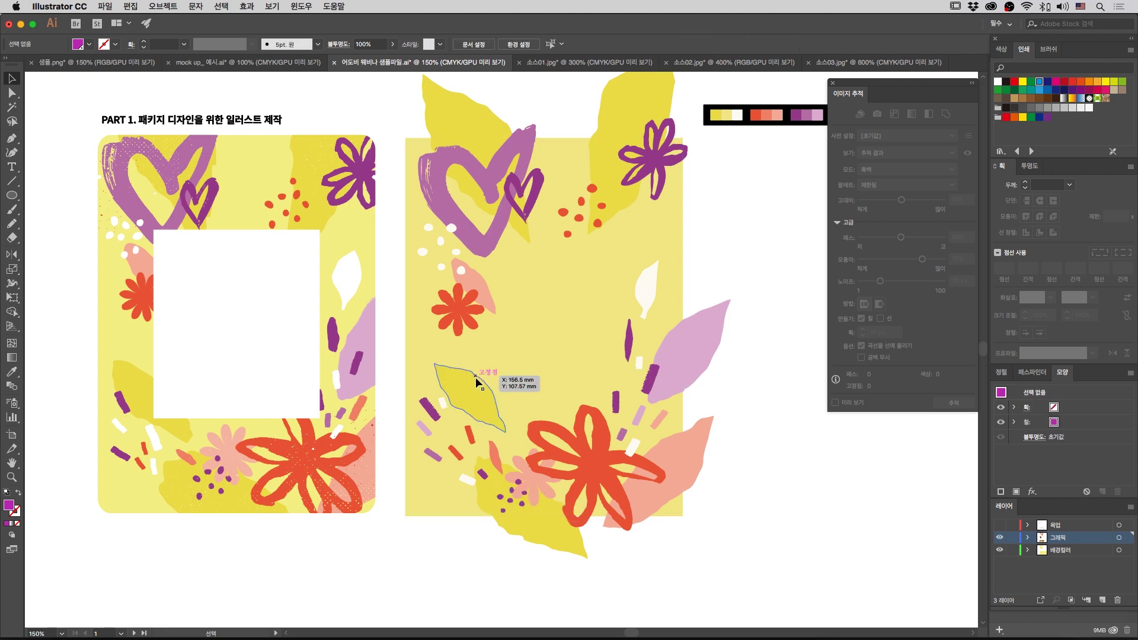
Step: Duplicate the white rectangle from the reference illustration onto the new artwork and bring the copy to the front
{"action": "left_click_drag", "start_coordinate": [737, 536], "coordinate": [821, 521]}
{"action": "scroll", "coordinate": [670, 272], "scroll_direction": "right", "scroll_amount": 5}
{"action": "scroll", "coordinate": [670, 272], "scroll_direction": "up", "scroll_amount": 2}
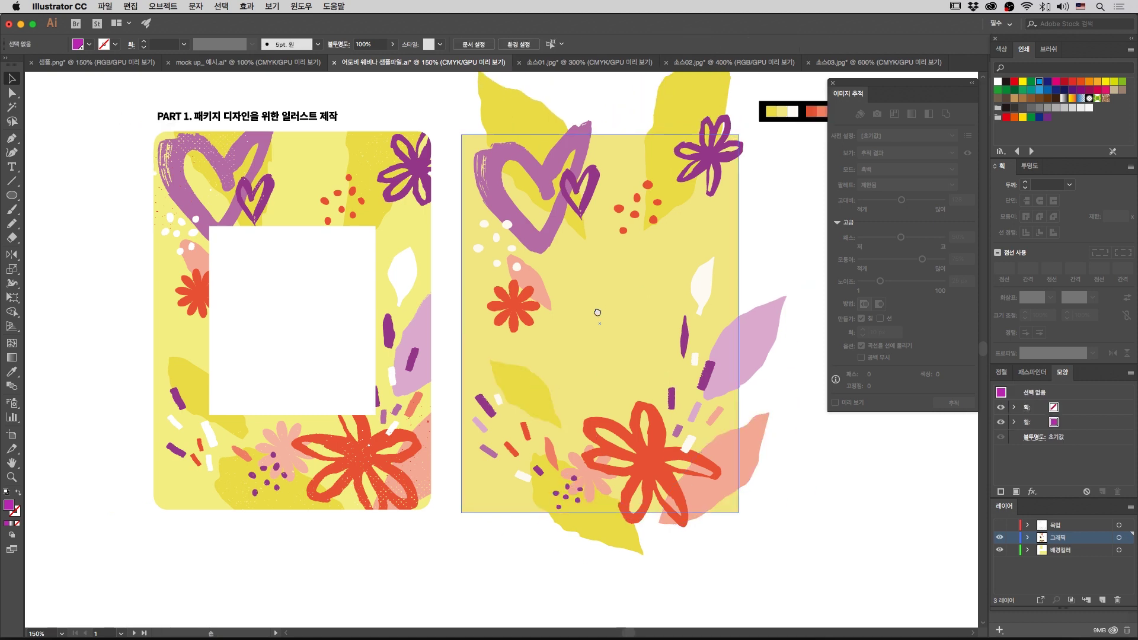
{"action": "left_click", "coordinate": [269, 301]}
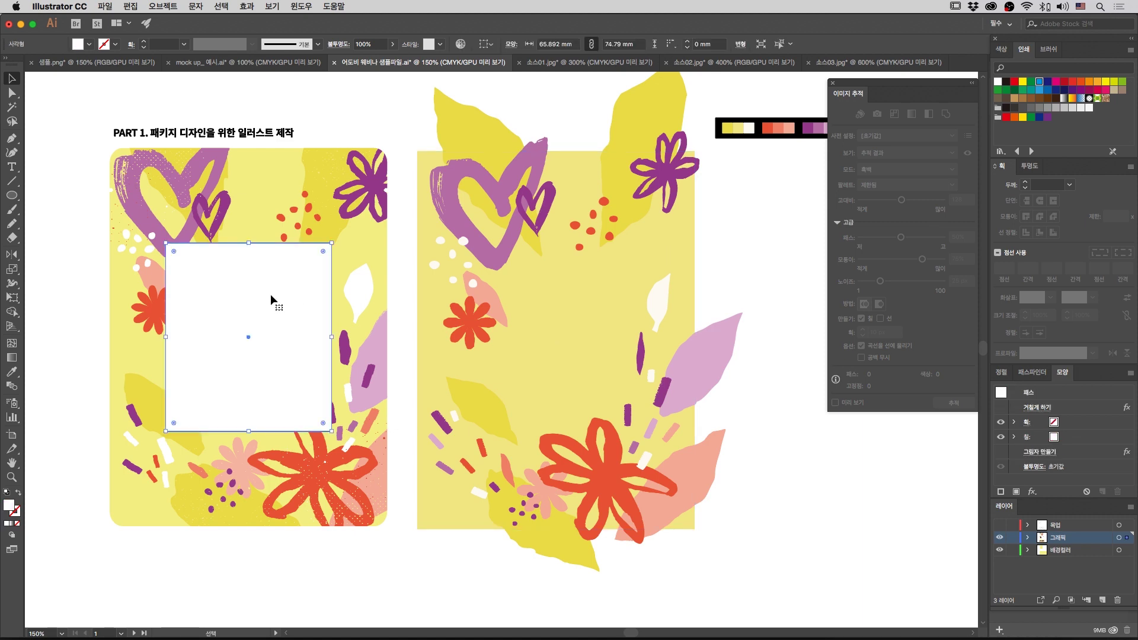
{"action": "left_click_drag", "start_coordinate": [273, 299], "coordinate": [465, 323]}
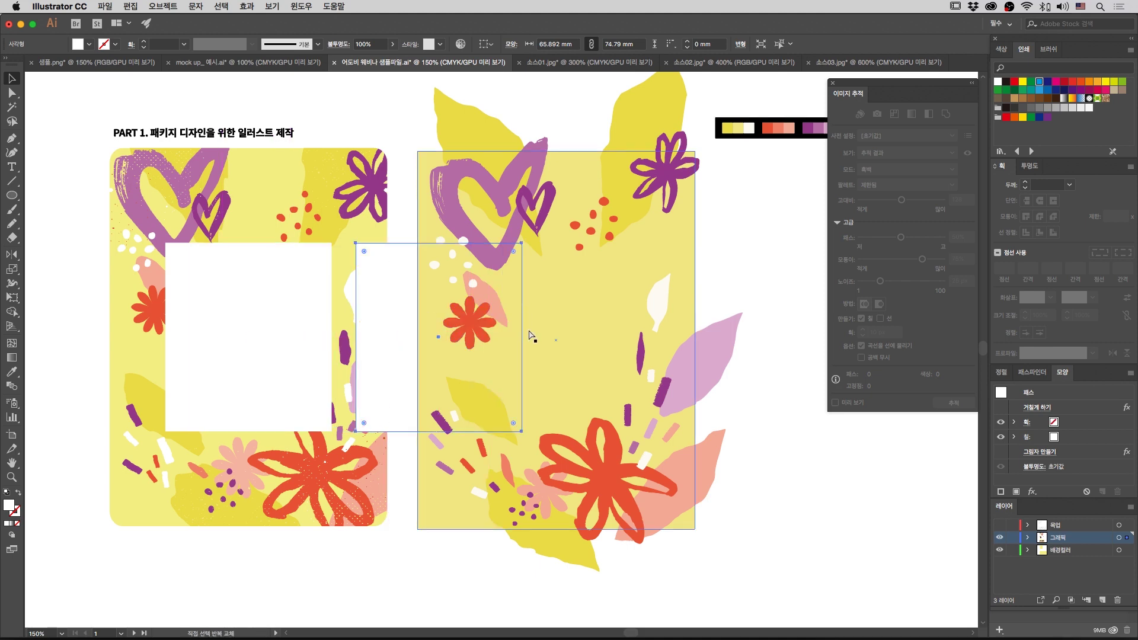
{"action": "key", "text": "super+shift+bracketright"}
Step: Centre the white rectangle horizontally and vertically on the new artwork's pale yellow background rectangle
{"action": "left_click", "coordinate": [567, 321], "text": "shift"}
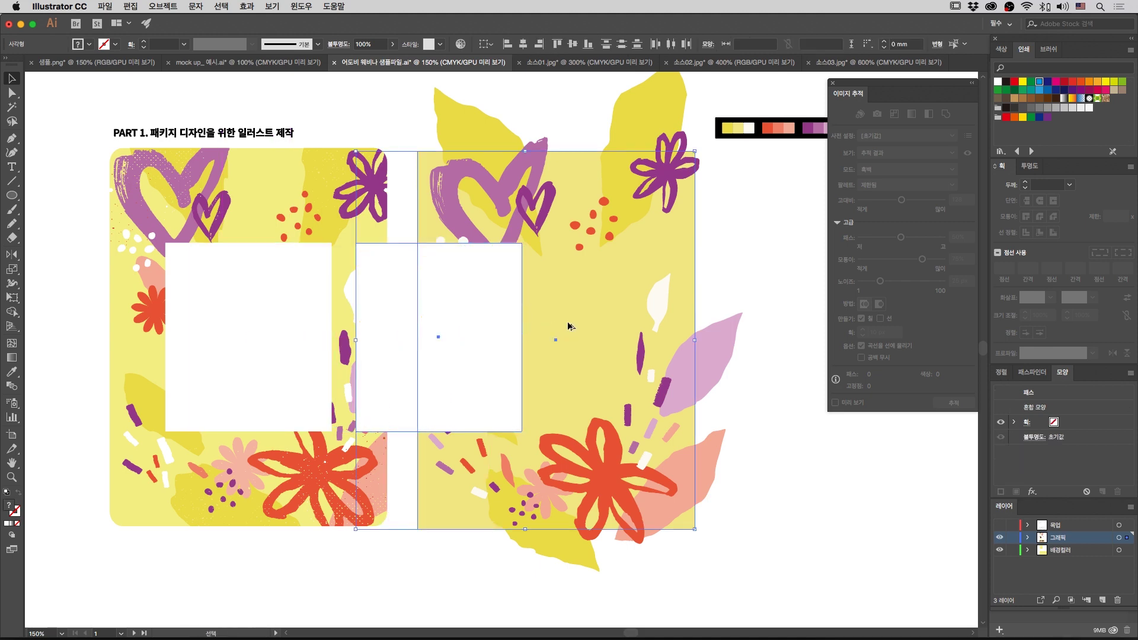
{"action": "left_click", "coordinate": [567, 322]}
{"action": "left_click", "coordinate": [522, 44]}
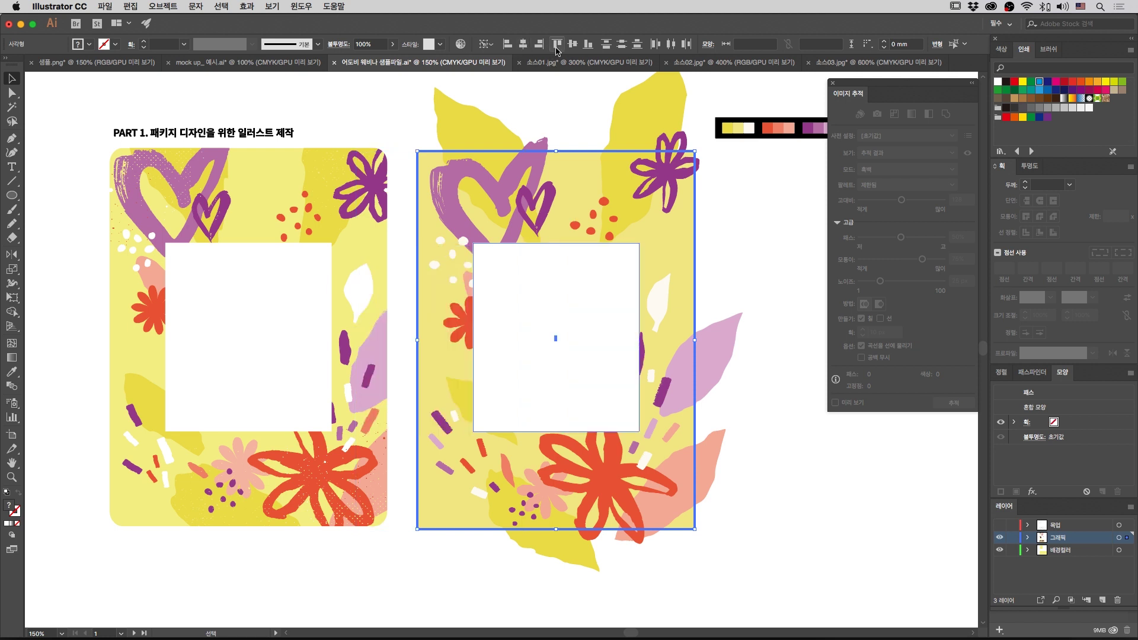
{"action": "left_click", "coordinate": [573, 44]}
{"action": "left_click", "coordinate": [813, 503]}
Step: Nudge the dash group at the artwork's lower left outward, and isolate the leaf group to shift the small yellow leaf further left
{"action": "scroll", "coordinate": [741, 402], "scroll_direction": "down", "scroll_amount": 3}
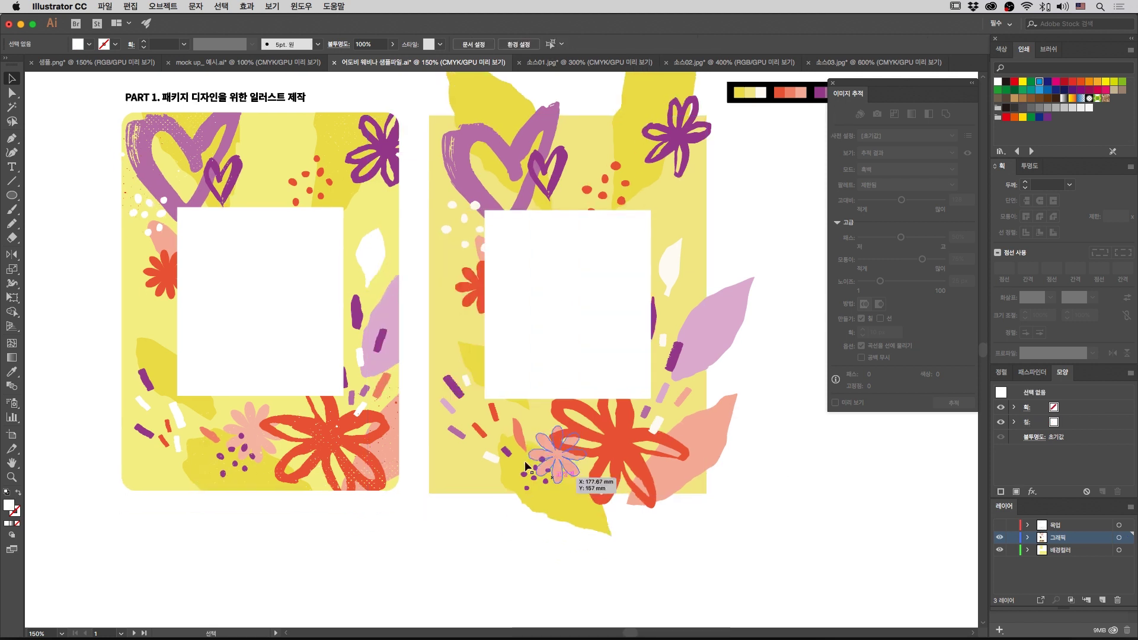
{"action": "left_click", "coordinate": [488, 460]}
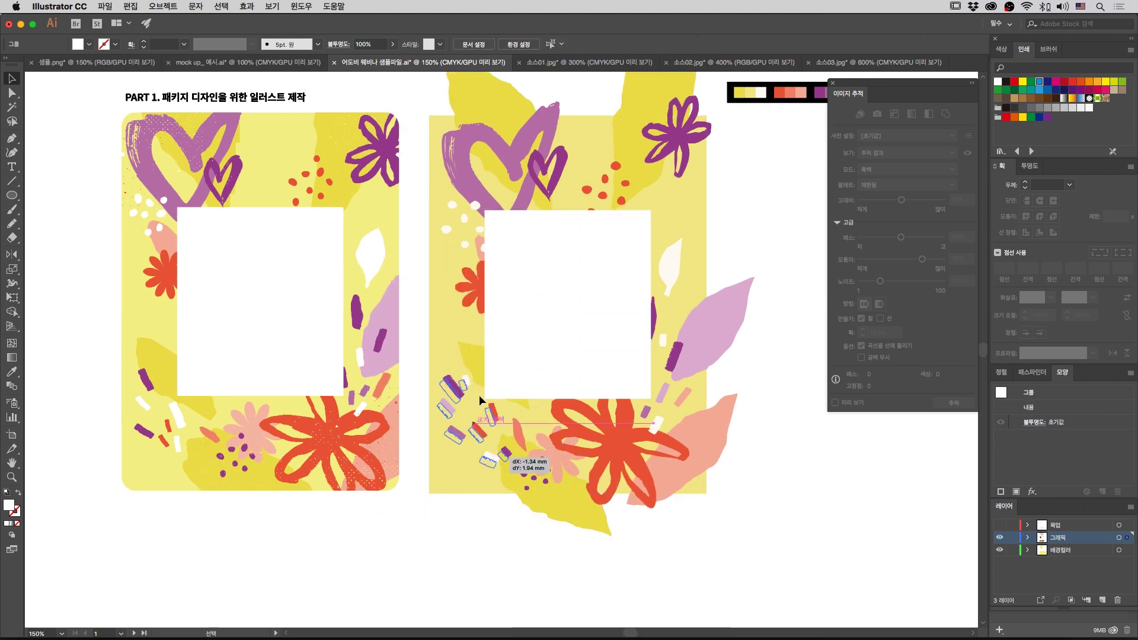
{"action": "left_click_drag", "start_coordinate": [475, 355], "coordinate": [468, 365]}
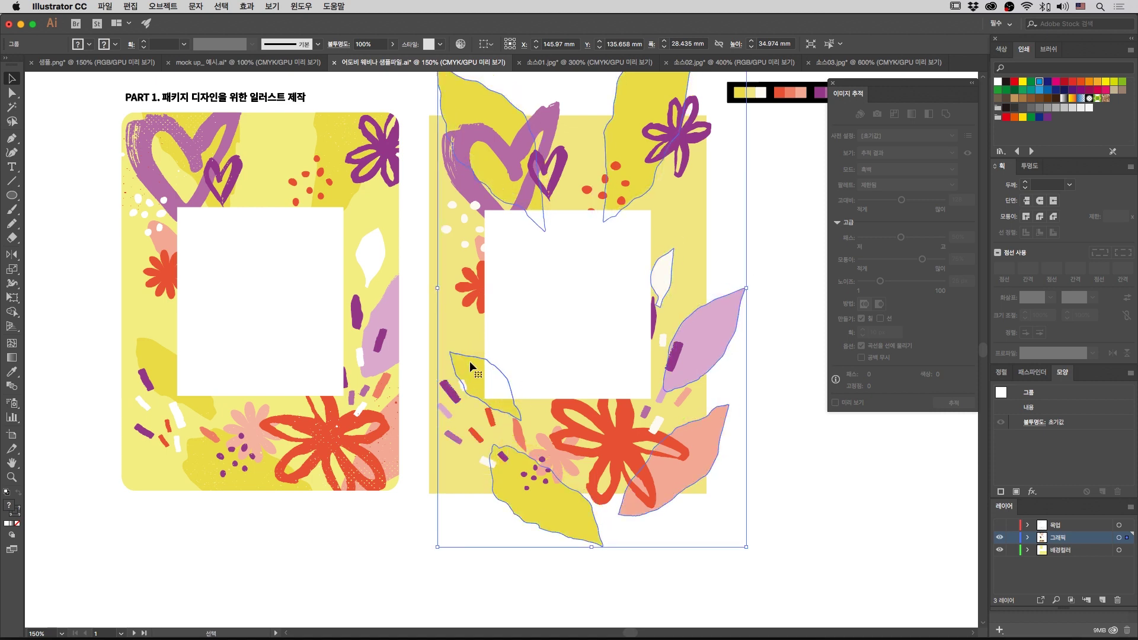
{"action": "key", "text": "super+z"}
{"action": "double_click", "coordinate": [473, 362]}
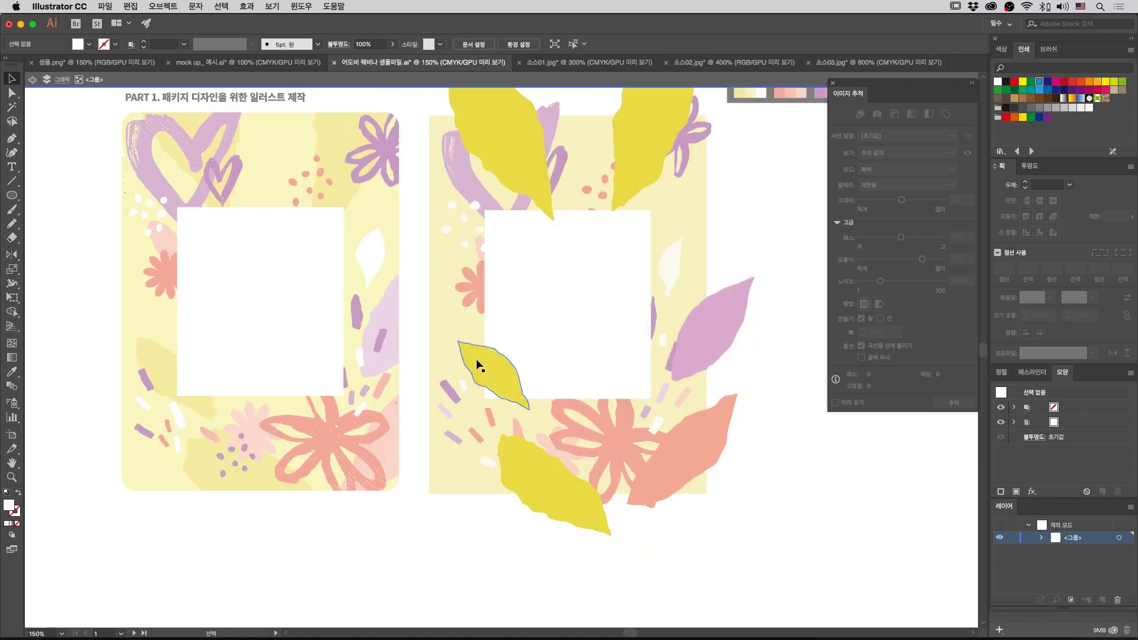
{"action": "left_click", "coordinate": [476, 368]}
{"action": "double_click", "coordinate": [764, 508]}
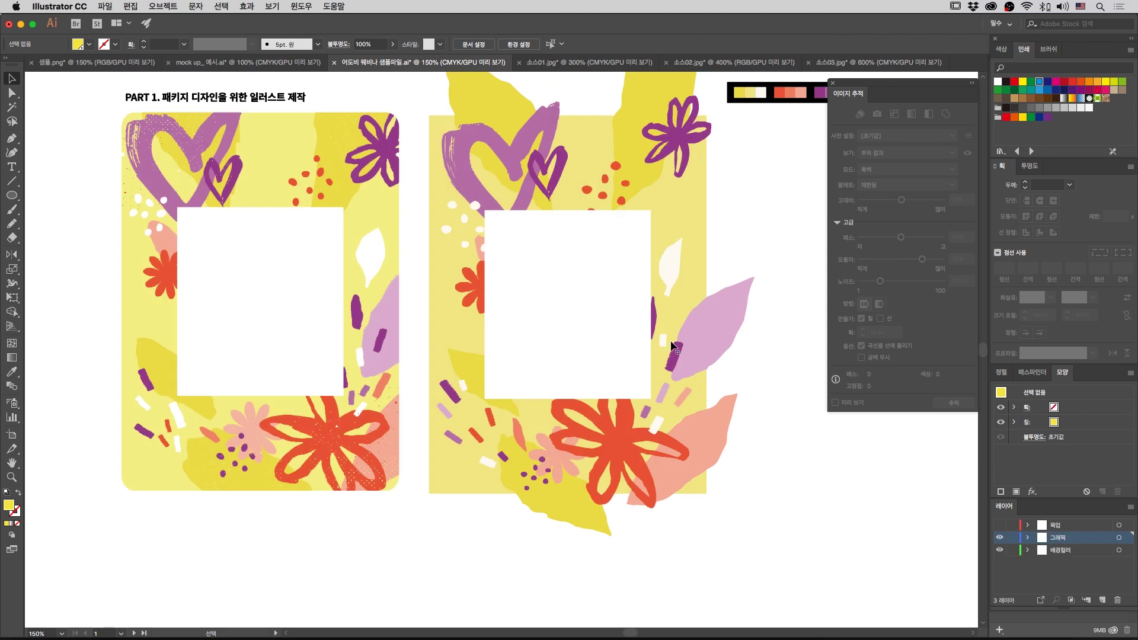
Step: Isolate the leaf group to move the white leaf up and right, then nudge the dark purple stroke beside the white panel upward
{"action": "left_click", "coordinate": [690, 259]}
{"action": "mouse_move", "coordinate": [694, 261]}
{"action": "left_mouse_down"}
{"action": "mouse_move", "coordinate": [770, 243]}
{"action": "mouse_move", "coordinate": [673, 268]}
{"action": "left_mouse_up"}
{"action": "double_click", "coordinate": [669, 264]}
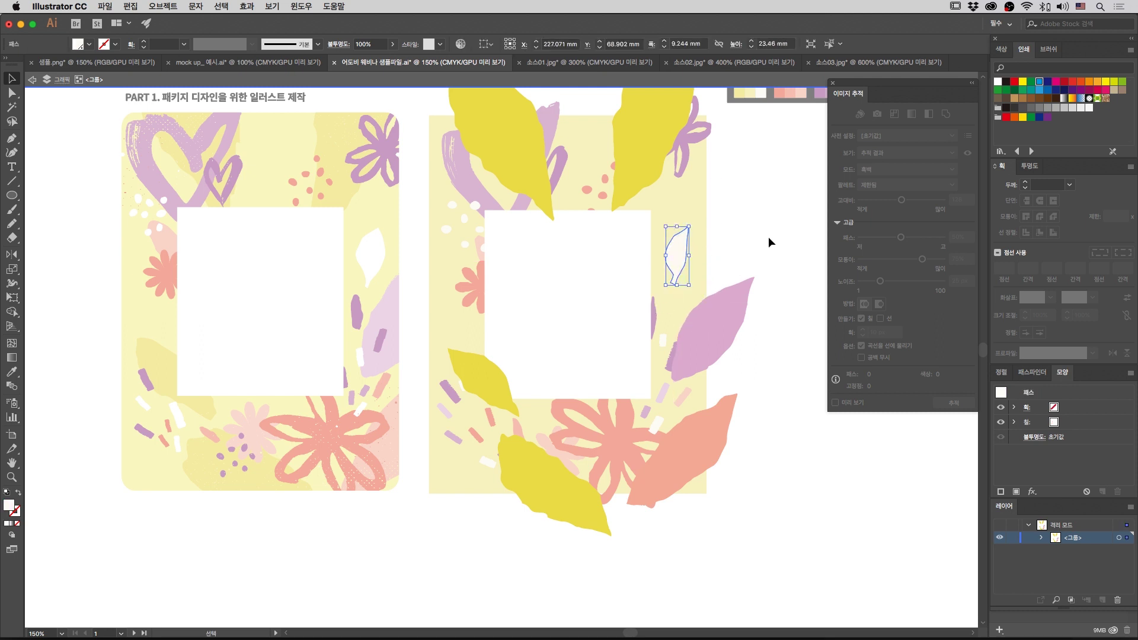
{"action": "double_click", "coordinate": [769, 237]}
{"action": "mouse_move", "coordinate": [656, 319]}
{"action": "left_mouse_down"}
{"action": "mouse_move", "coordinate": [688, 317]}
{"action": "mouse_move", "coordinate": [703, 291]}
{"action": "mouse_move", "coordinate": [674, 316]}
{"action": "mouse_move", "coordinate": [652, 314]}
{"action": "left_mouse_up"}
{"action": "left_click", "coordinate": [764, 241]}
Step: Open the texture source file 텍스쳐소스.ai
{"action": "scroll", "coordinate": [747, 332], "scroll_direction": "down", "scroll_amount": 2}
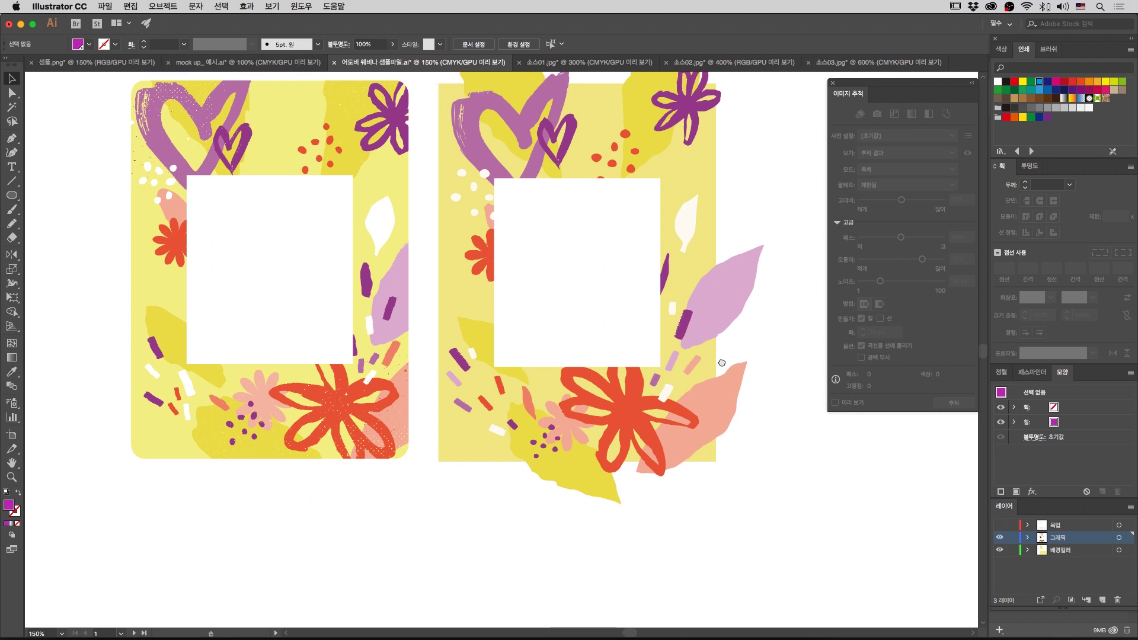
{"action": "scroll", "coordinate": [620, 526], "scroll_direction": "up", "scroll_amount": 2}
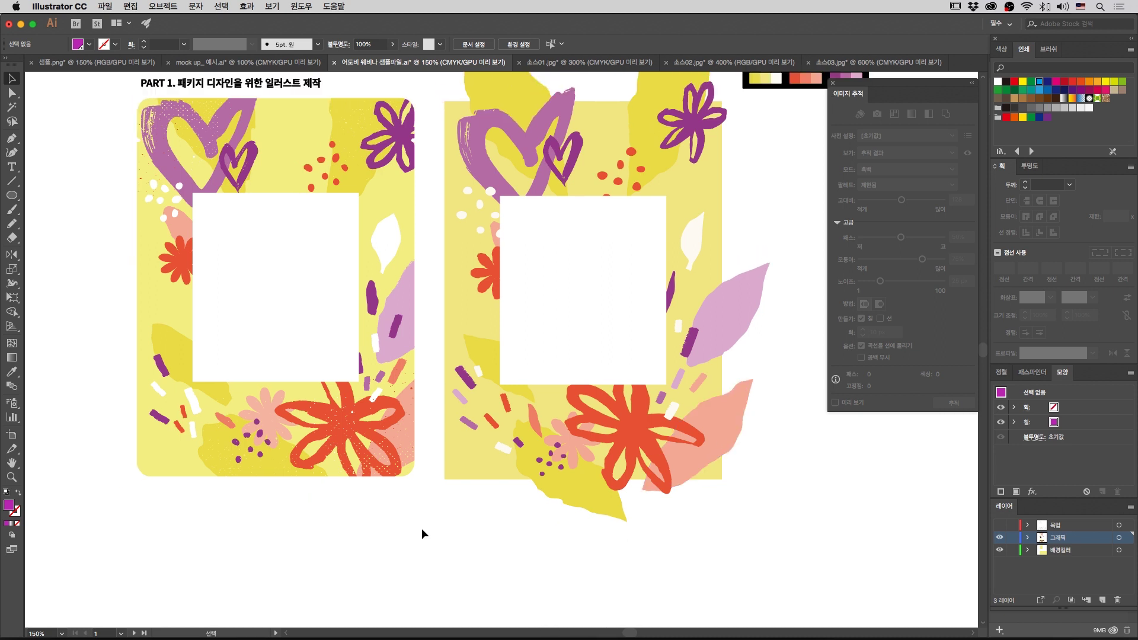
{"action": "left_click_drag", "start_coordinate": [422, 529], "coordinate": [436, 538]}
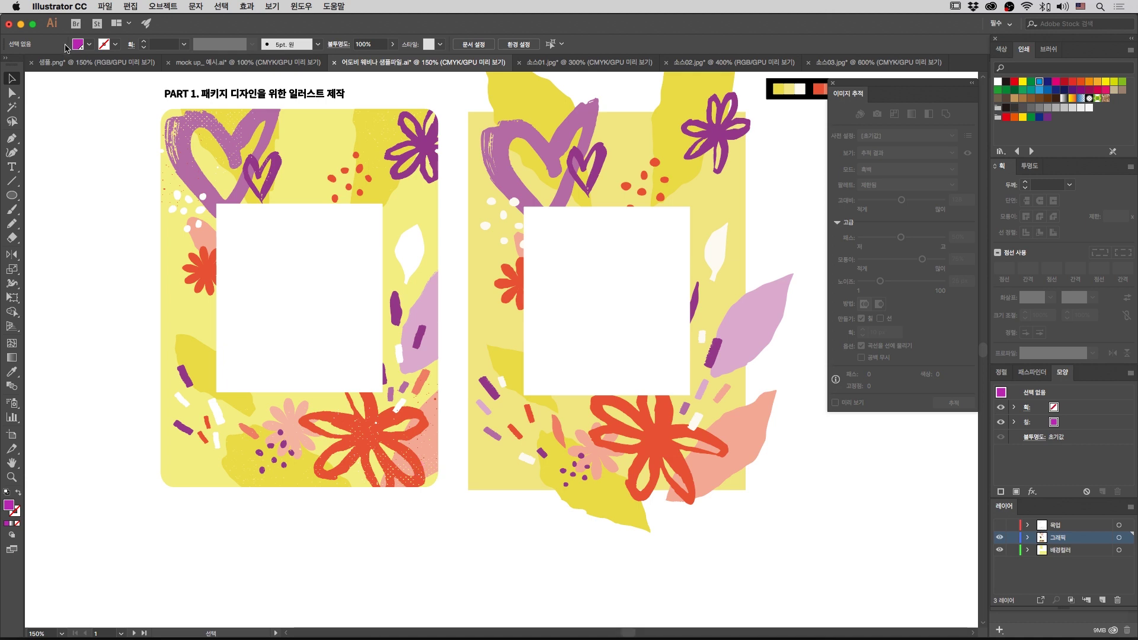
{"action": "left_click", "coordinate": [106, 7]}
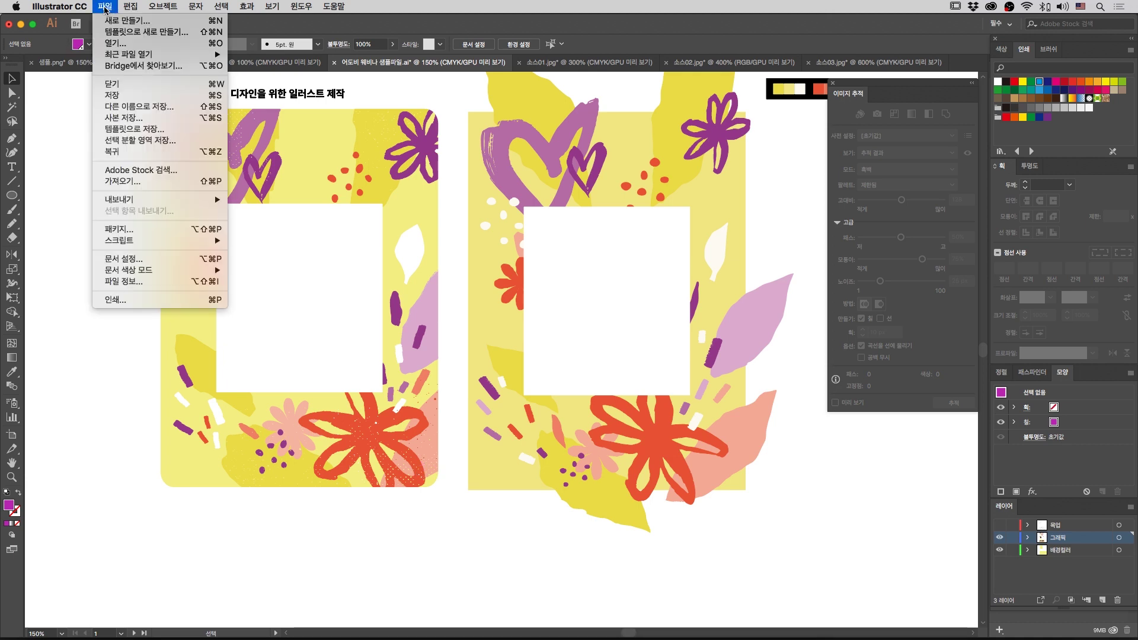
{"action": "left_click", "coordinate": [119, 43]}
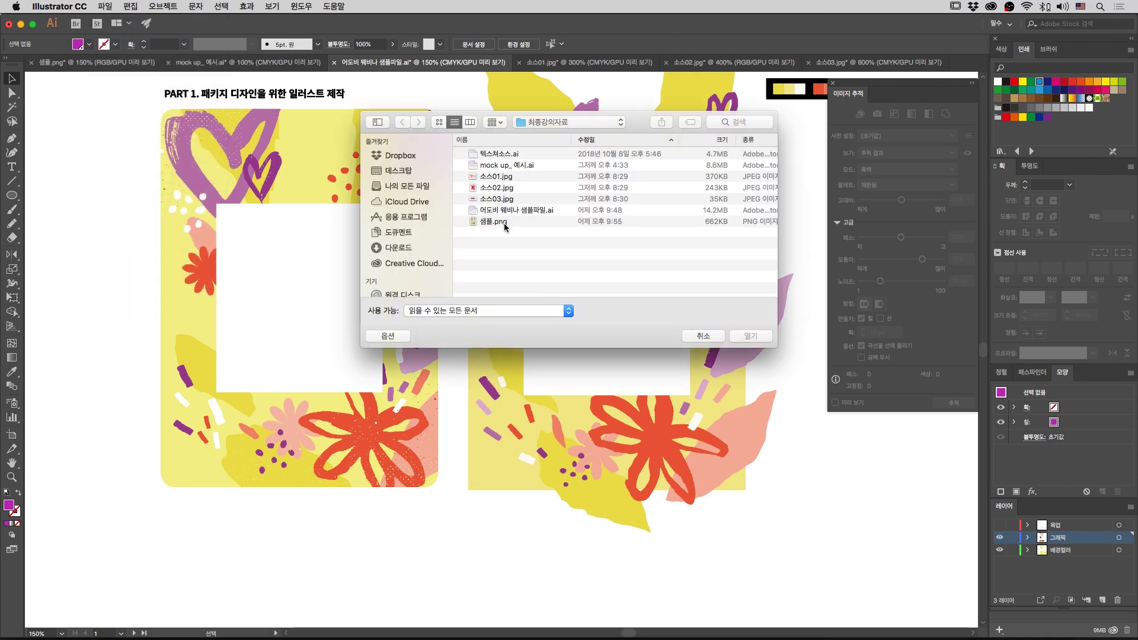
{"action": "left_click", "coordinate": [507, 154]}
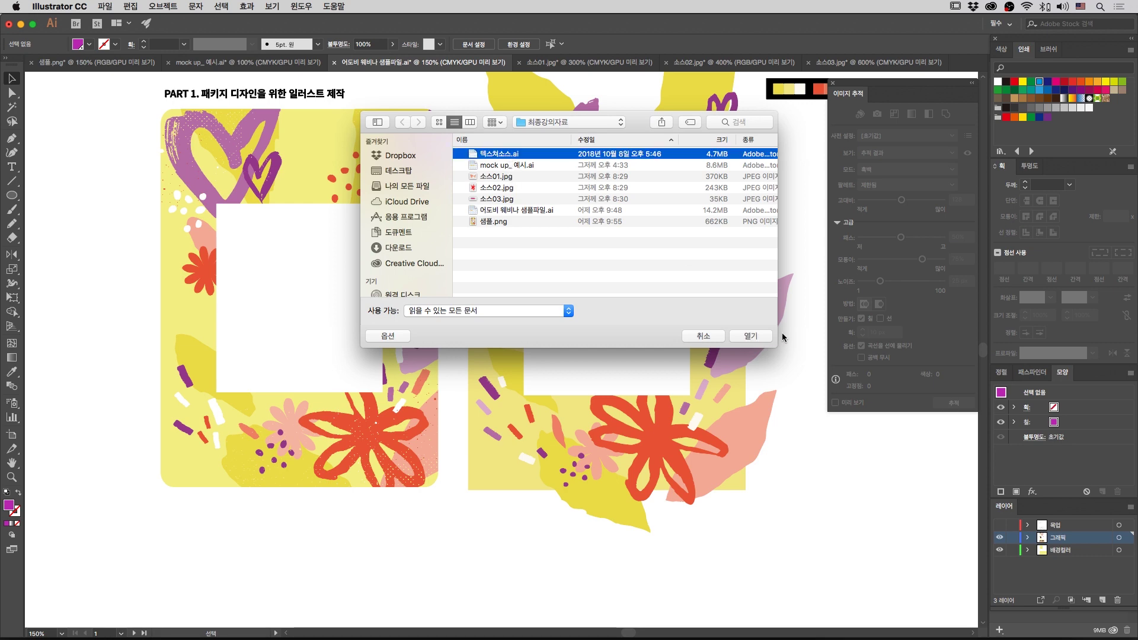
{"action": "left_click", "coordinate": [765, 340]}
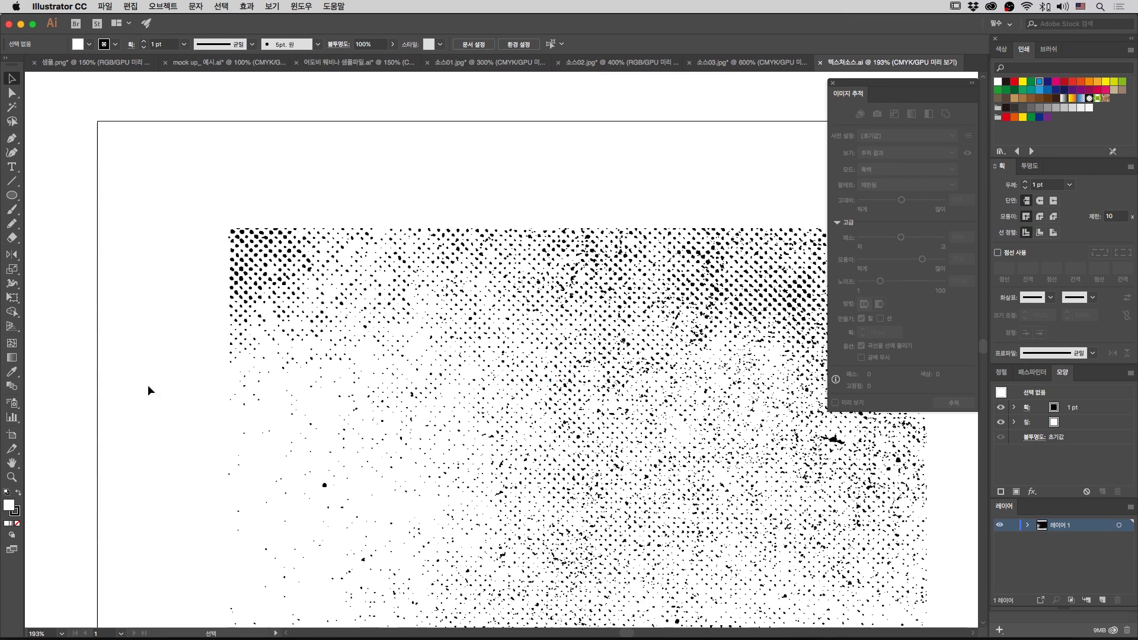
{"action": "scroll", "coordinate": [259, 334], "scroll_direction": "down", "scroll_amount": 3}
{"action": "scroll", "coordinate": [260, 335], "scroll_direction": "left", "scroll_amount": 1}
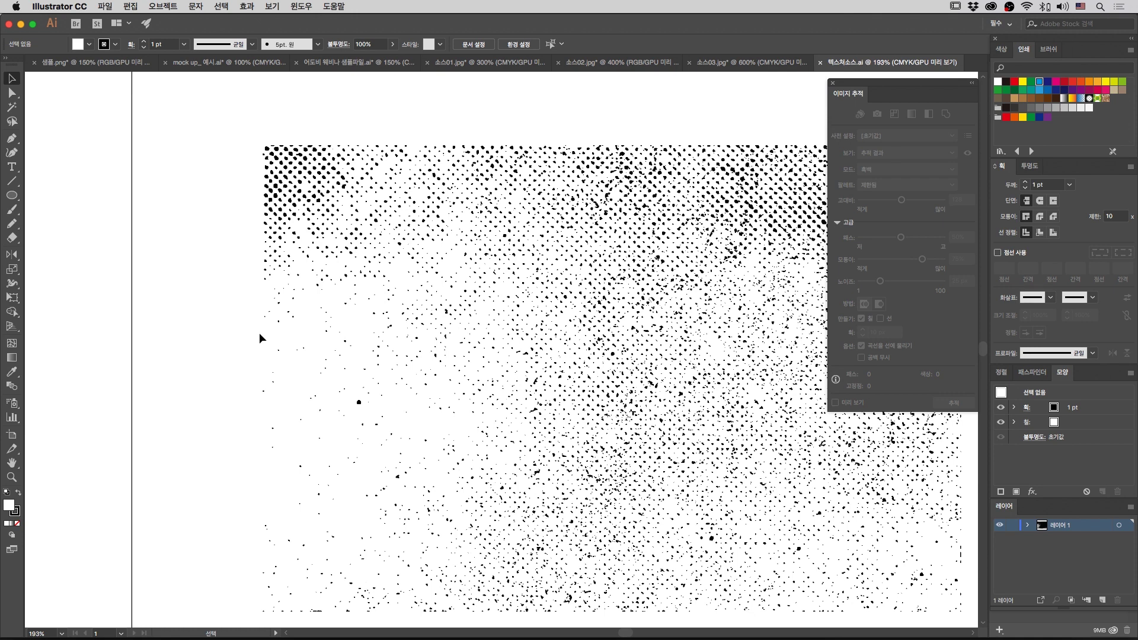
{"action": "key", "text": "super+minus"}
{"action": "scroll", "coordinate": [284, 327], "scroll_direction": "down", "scroll_amount": 2}
{"action": "scroll", "coordinate": [284, 327], "scroll_direction": "left", "scroll_amount": 1}
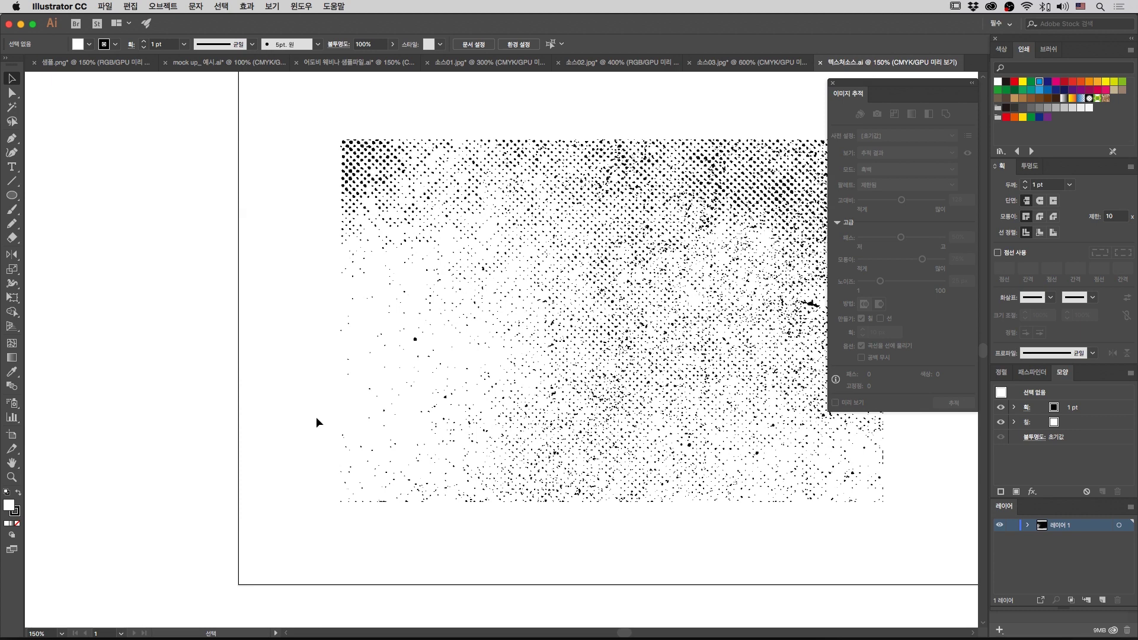
{"action": "left_click_drag", "start_coordinate": [319, 382], "coordinate": [497, 504]}
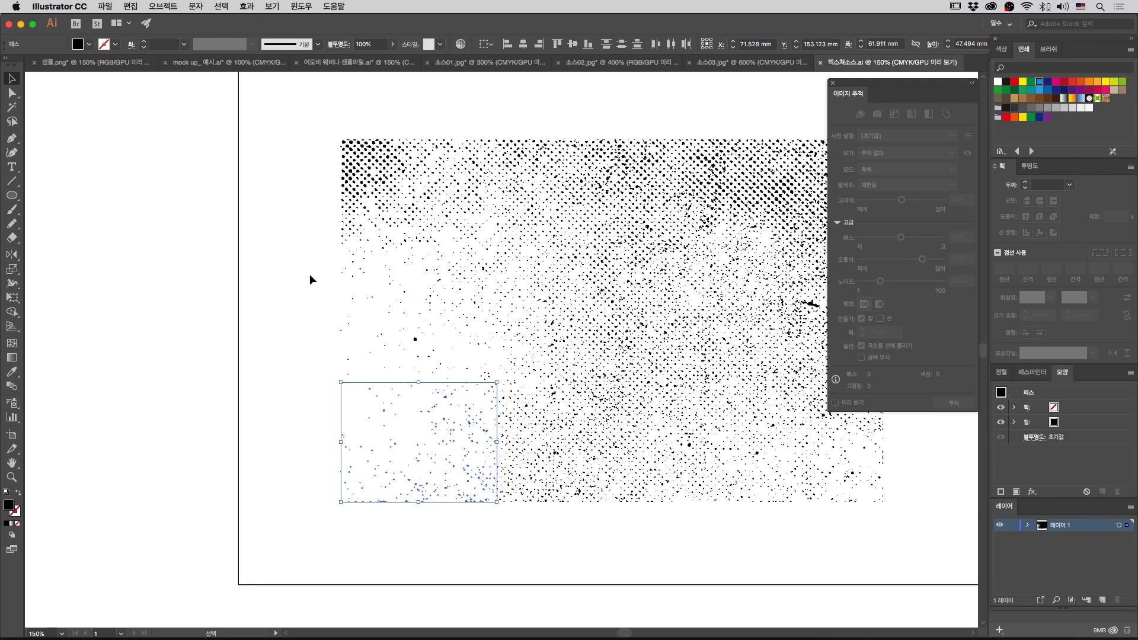
{"action": "left_click", "coordinate": [299, 372]}
{"action": "scroll", "coordinate": [262, 127], "scroll_direction": "right", "scroll_amount": 3}
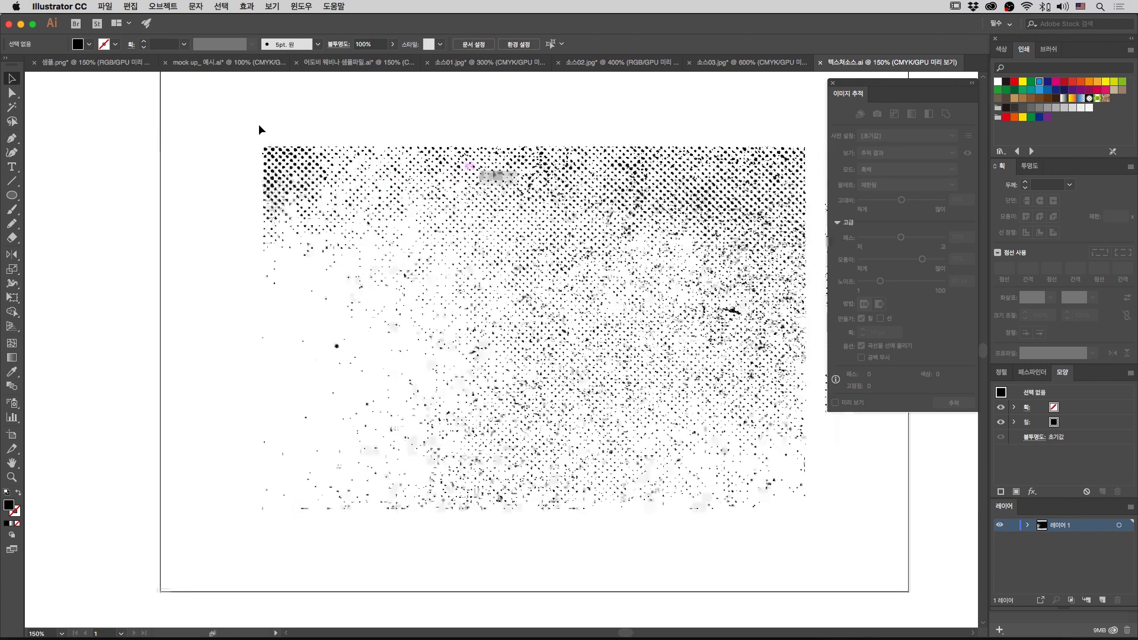
{"action": "left_click_drag", "start_coordinate": [702, 456], "coordinate": [832, 539]}
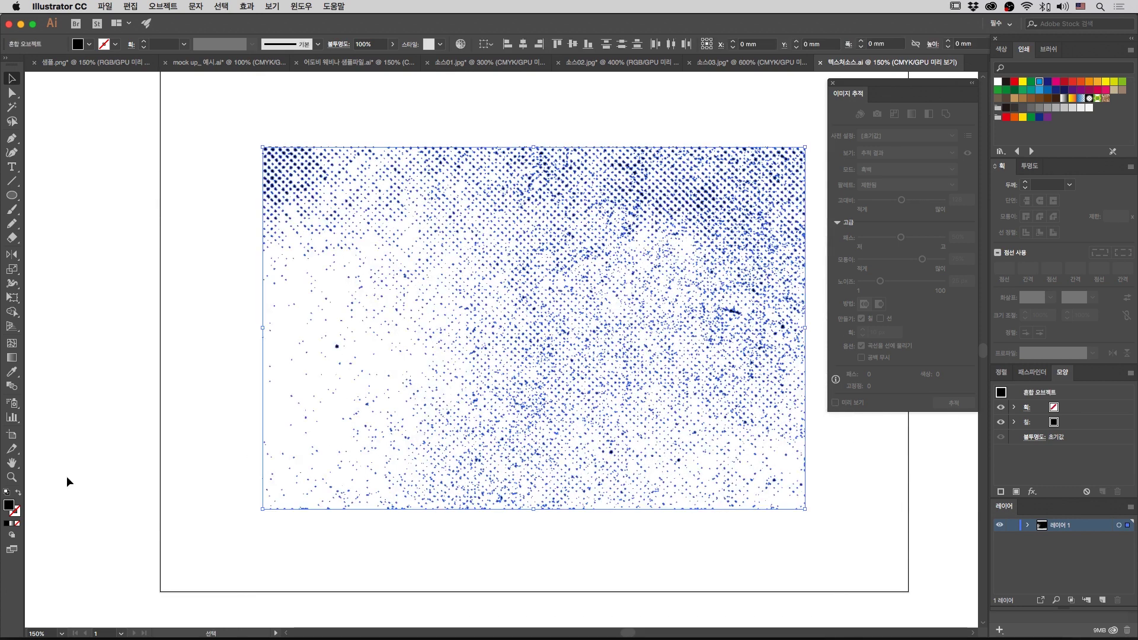
{"action": "left_click", "coordinate": [231, 433]}
Step: Copy the sparse speckles from the texture's lower-left corner into the illustration, scaled to about 41 × 27 mm over the pink leaf and large red flower
{"action": "left_click_drag", "start_coordinate": [235, 436], "coordinate": [382, 515]}
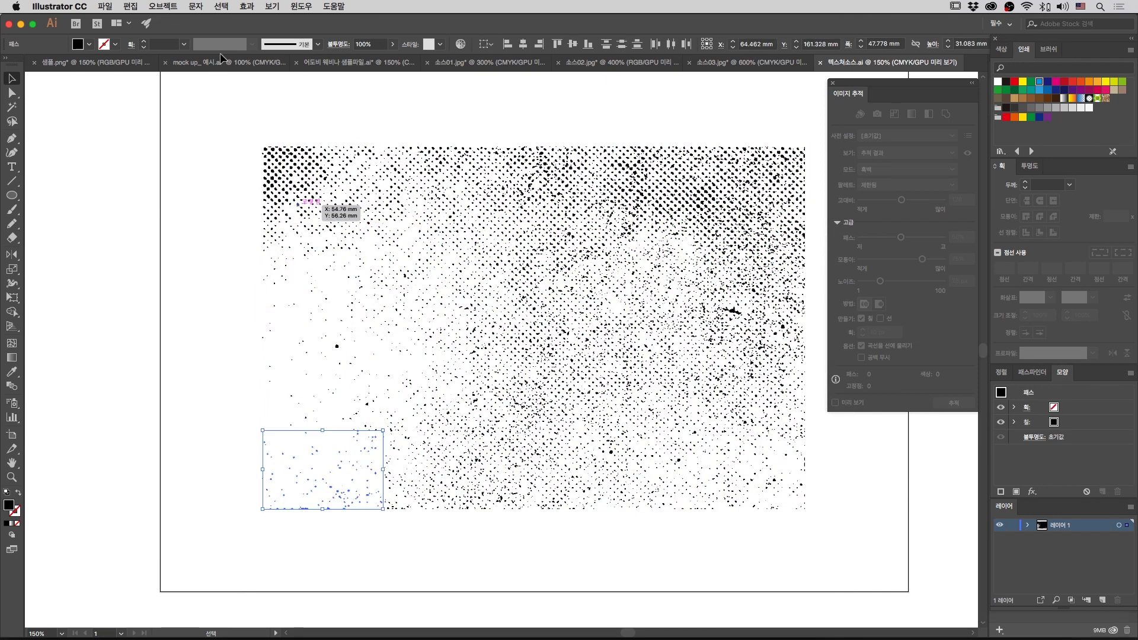
{"action": "left_click", "coordinate": [357, 62]}
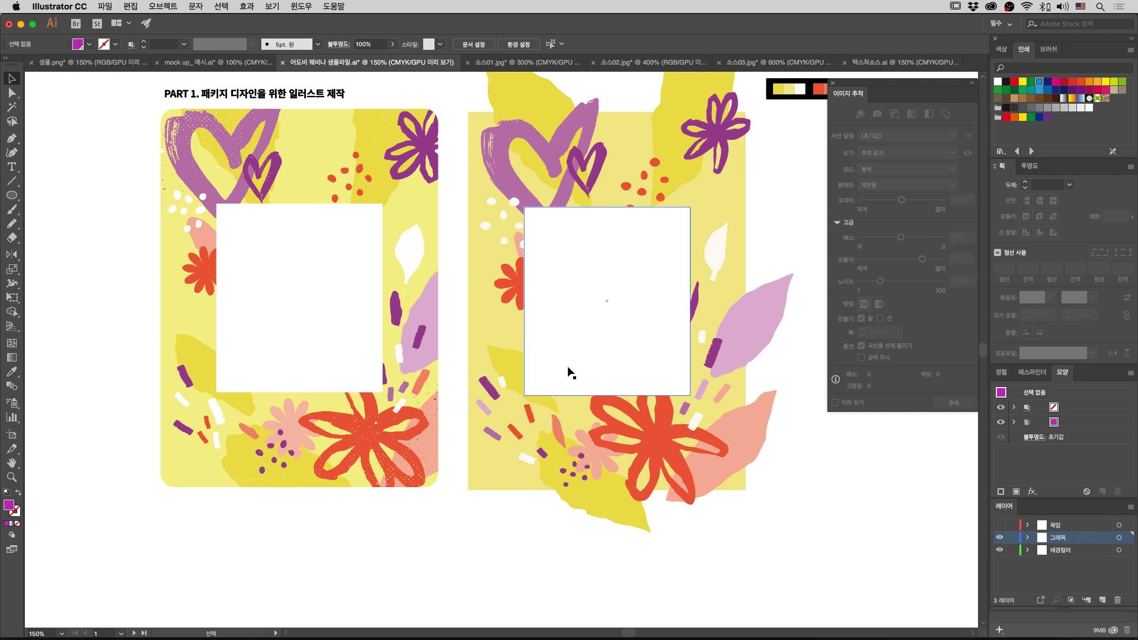
{"action": "scroll", "coordinate": [741, 542], "scroll_direction": "right", "scroll_amount": 2}
{"action": "scroll", "coordinate": [741, 543], "scroll_direction": "down", "scroll_amount": 1}
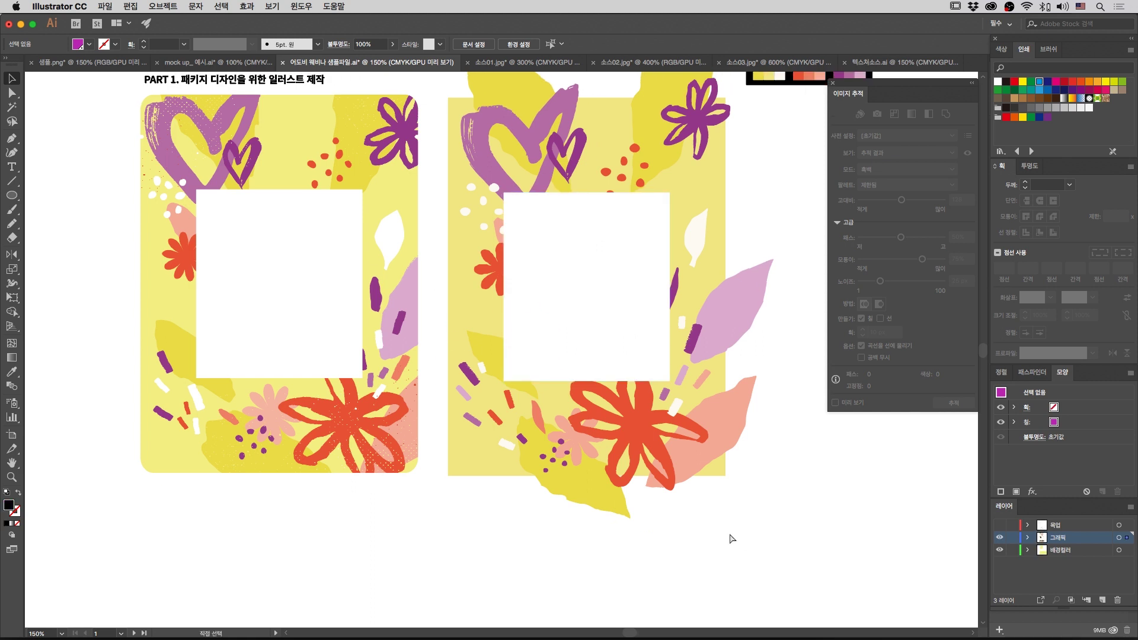
{"action": "key", "text": "cmd+v"}
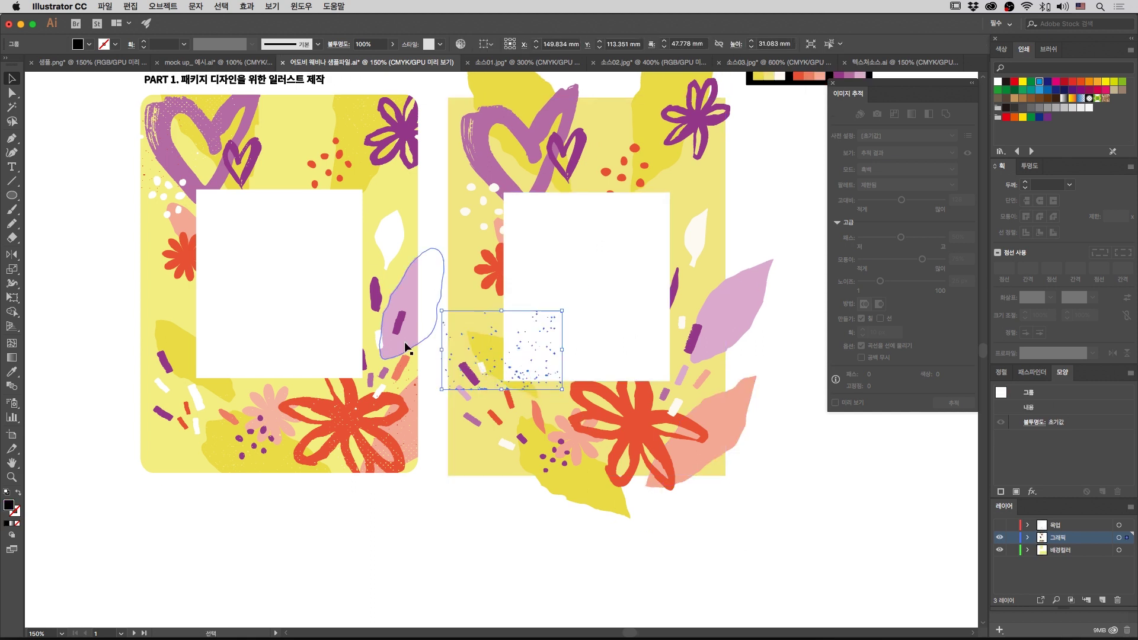
{"action": "left_click_drag", "start_coordinate": [441, 350], "coordinate": [666, 425]}
{"action": "left_click", "coordinate": [794, 477]}
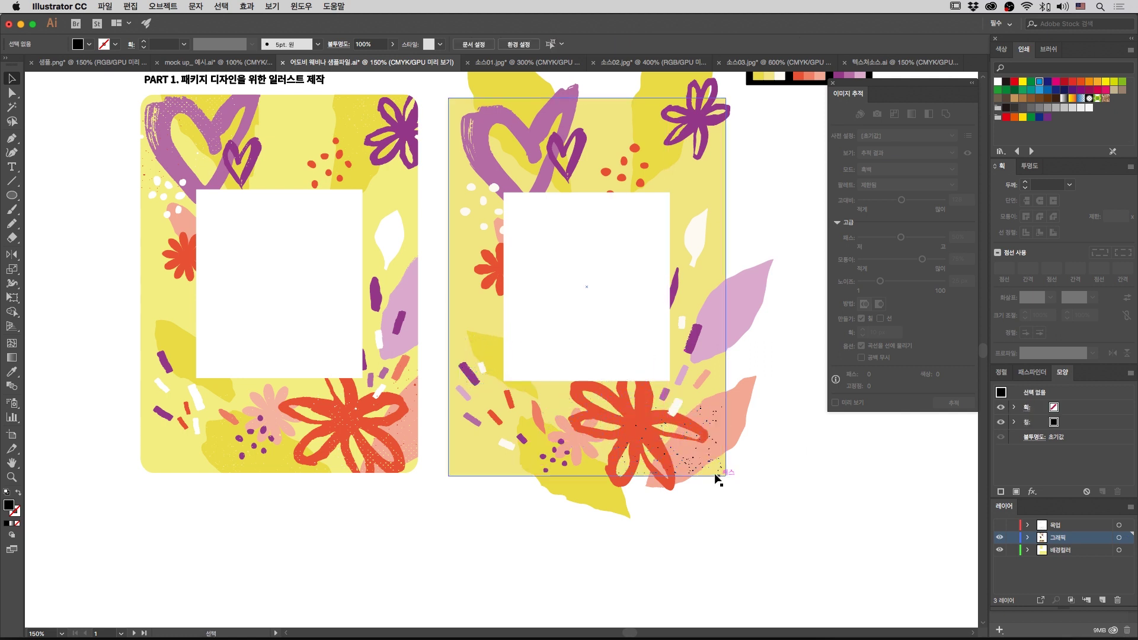
Step: Recolour the speckles over the pink leaf and red flower with the background rectangle's pale yellow
{"action": "left_click", "coordinate": [718, 469]}
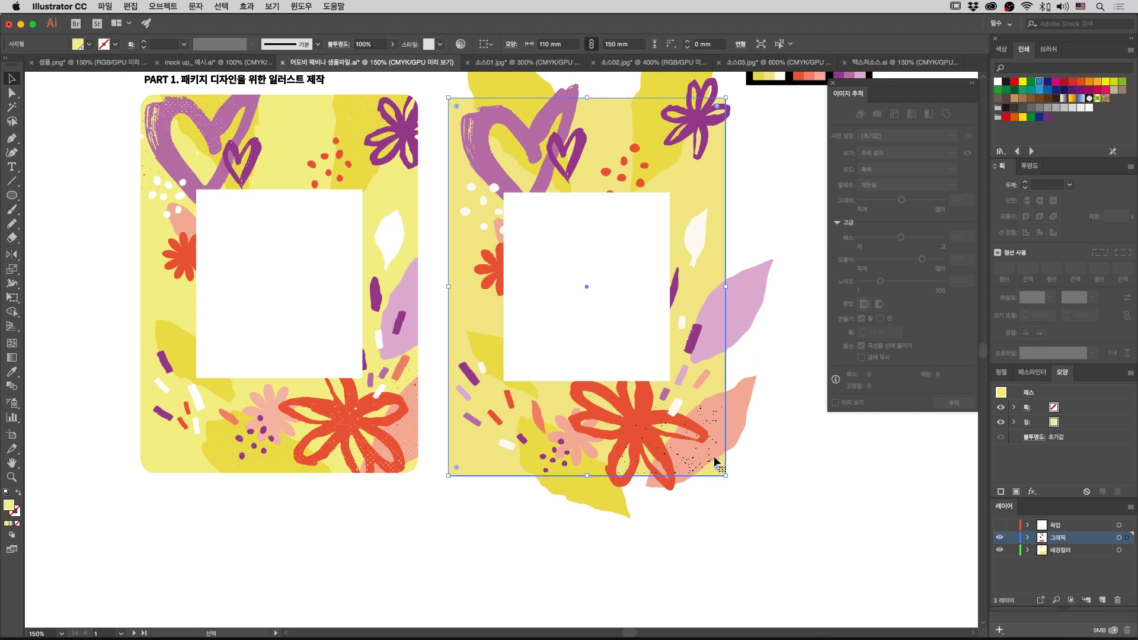
{"action": "left_click", "coordinate": [700, 408]}
{"action": "key", "text": "i"}
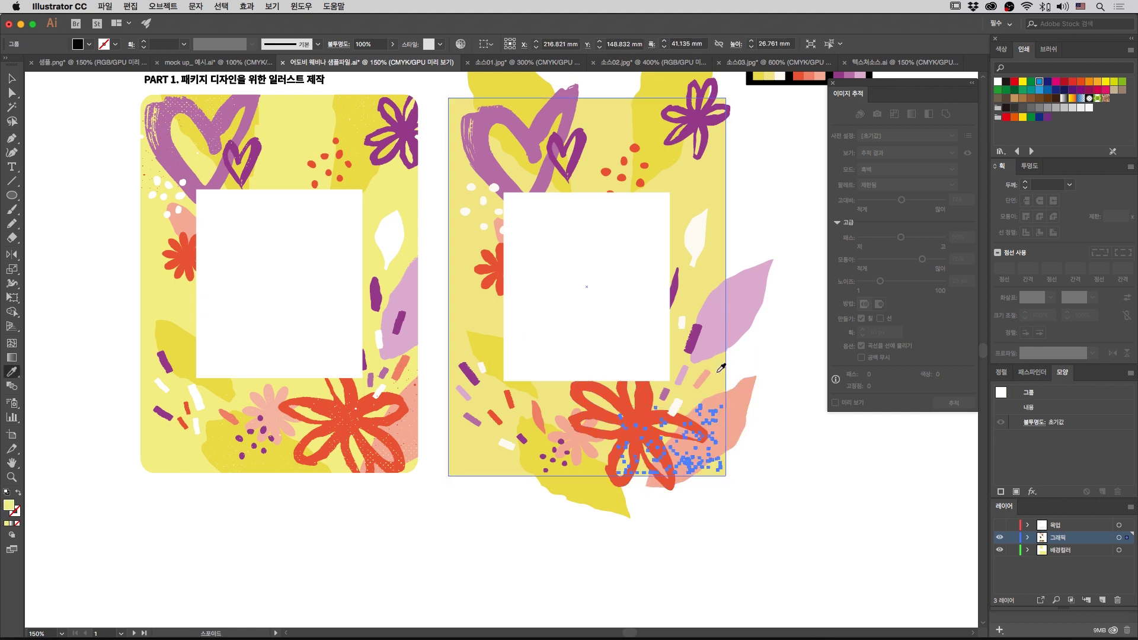
{"action": "key", "text": "v"}
{"action": "left_click", "coordinate": [773, 470]}
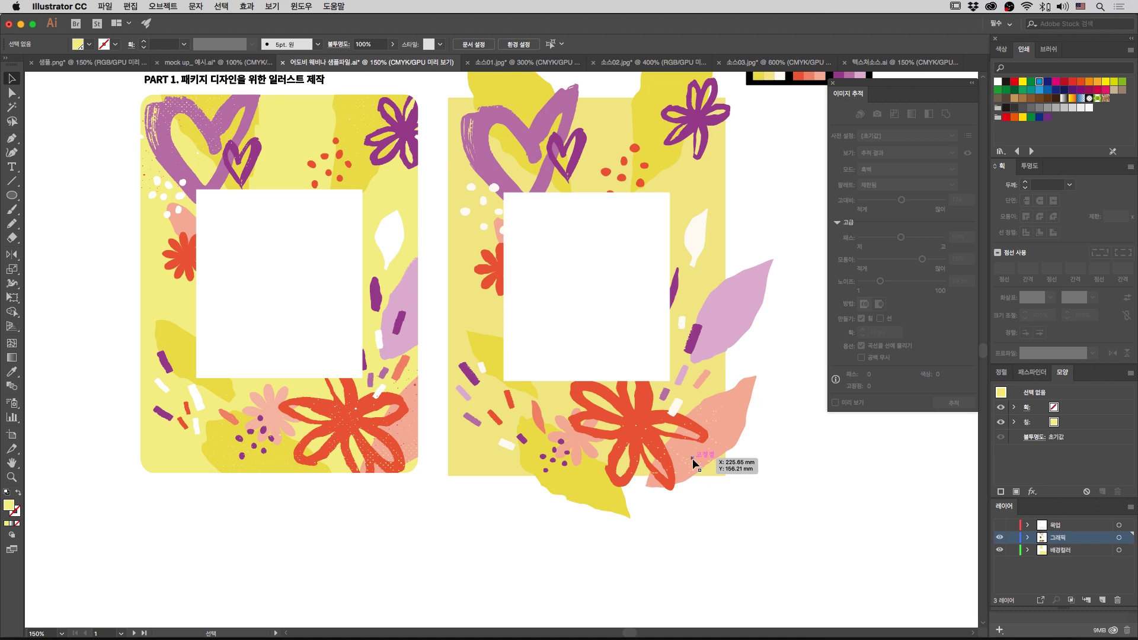
Step: Copy a patch of sparse speckles from the texture's left edge into the illustration, scaled to about 23 × 35 mm and placed over the lilac leaf
{"action": "left_click", "coordinate": [861, 64]}
{"action": "left_click_drag", "start_coordinate": [257, 334], "coordinate": [329, 405]}
{"action": "key", "text": "a"}
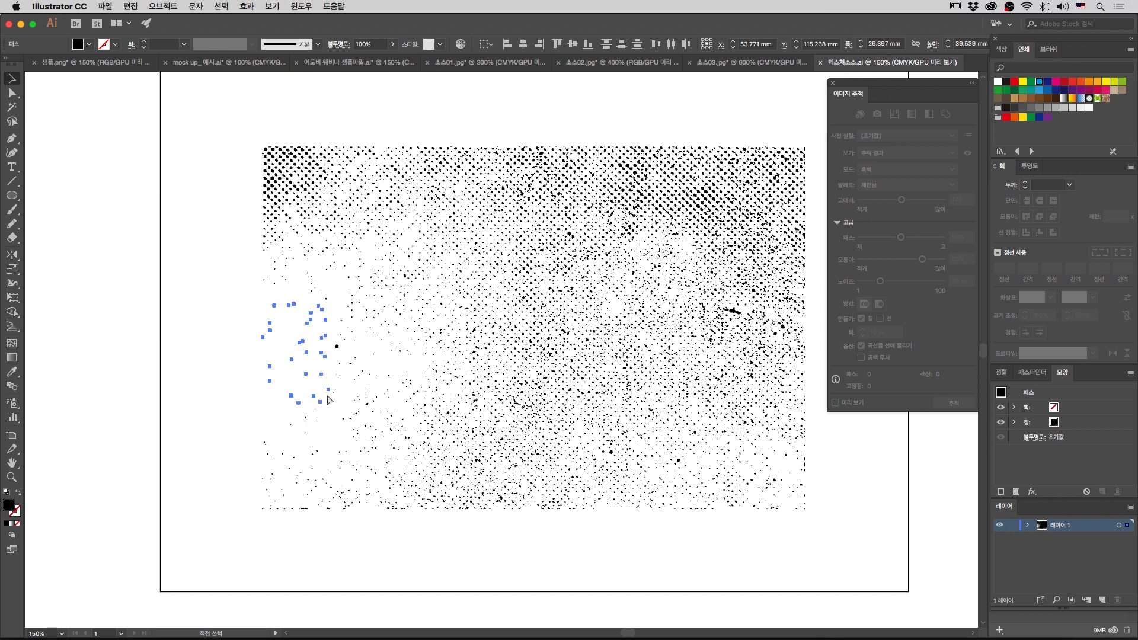
{"action": "left_click", "coordinate": [388, 66]}
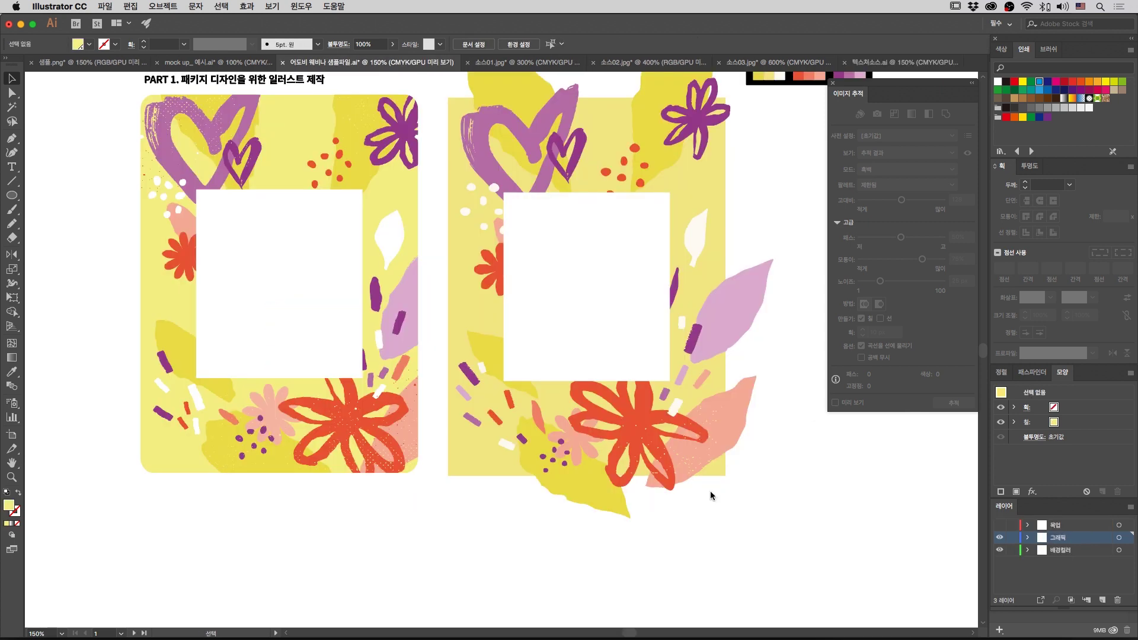
{"action": "key", "text": "ctrl+v"}
{"action": "key", "text": "v"}
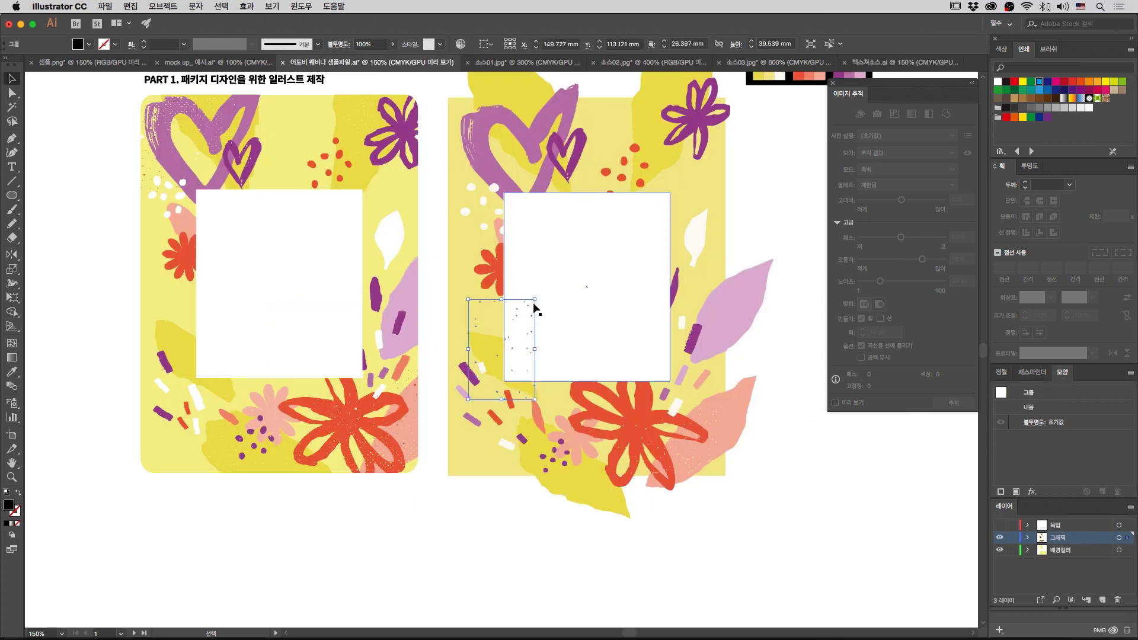
{"action": "left_click_drag", "start_coordinate": [535, 301], "coordinate": [705, 347]}
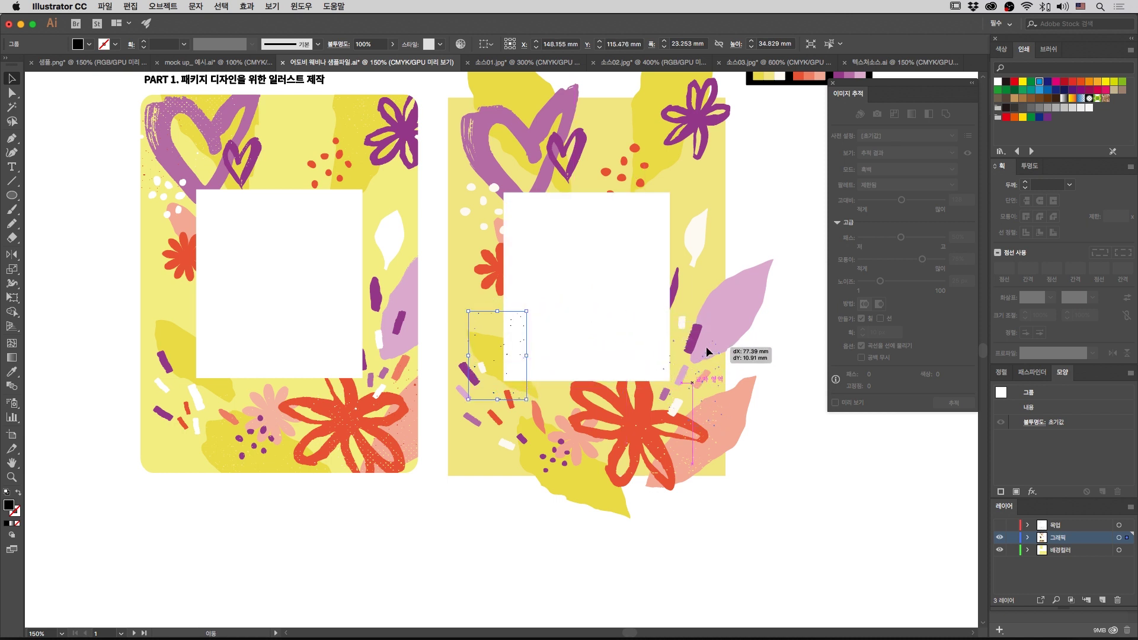
Step: Recolour the speckles over the lilac leaf with the white of the empty canvas
{"action": "key", "text": "i"}
{"action": "left_click", "coordinate": [775, 350]}
{"action": "key", "text": "v"}
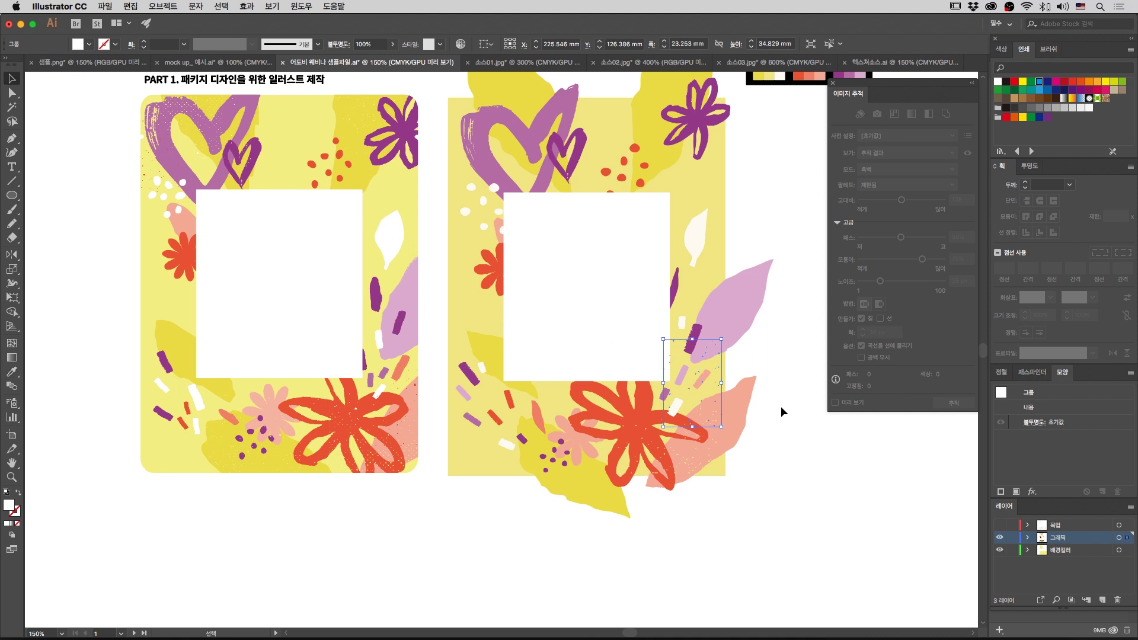
{"action": "left_click", "coordinate": [781, 406]}
Step: Copy the lilac leaf's speckles onto the small pink flower and recolour the copy with the small flower's orange-red
{"action": "left_click_drag", "start_coordinate": [718, 367], "coordinate": [617, 416]}
{"action": "key", "text": "i"}
{"action": "left_click", "coordinate": [500, 273]}
{"action": "key", "text": "v"}
{"action": "left_click", "coordinate": [737, 536]}
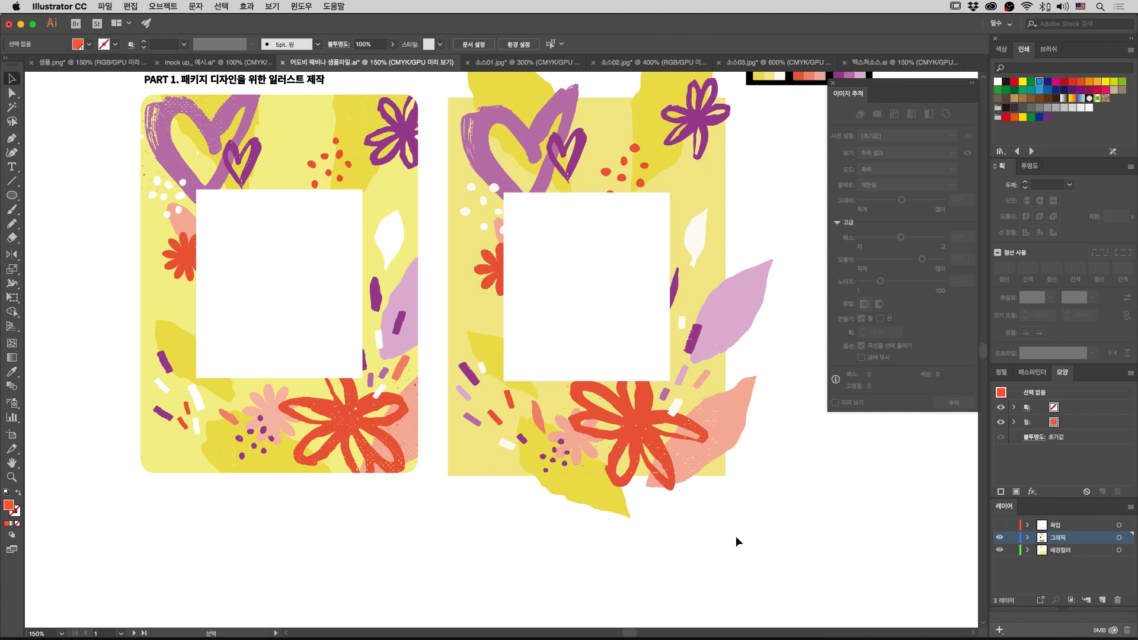
Step: Copy the three speckle groups over the pink leaf, pink flower and lilac leaf to the illustration's upper-left corner, across the large heart
{"action": "left_click", "coordinate": [688, 458]}
{"action": "left_click", "coordinate": [563, 408], "text": "shift"}
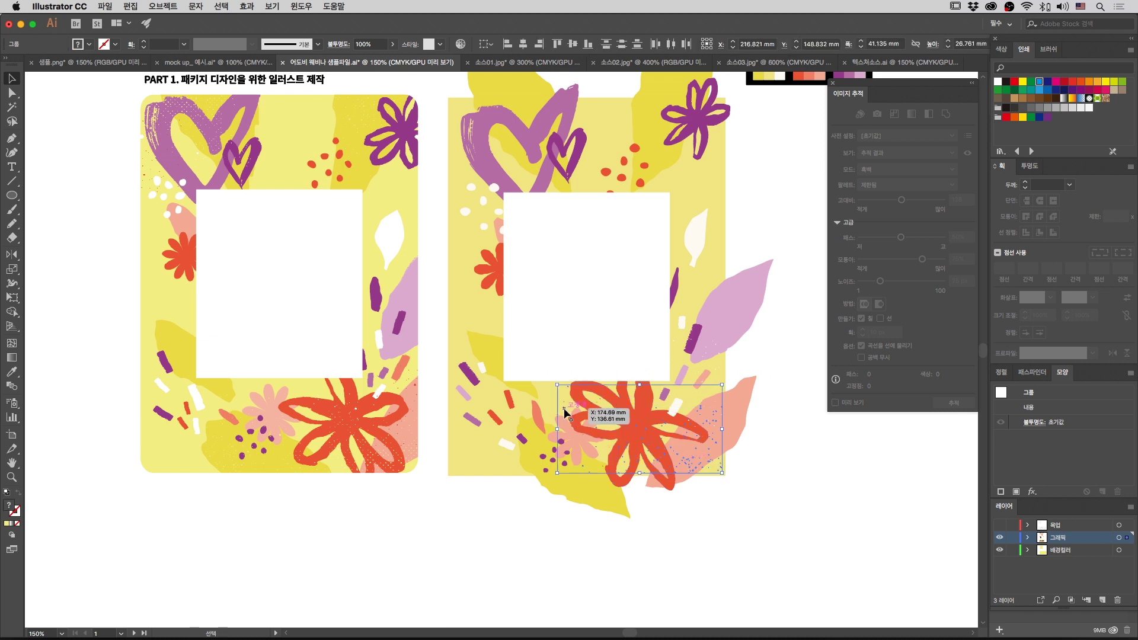
{"action": "left_click", "coordinate": [706, 356], "text": "shift"}
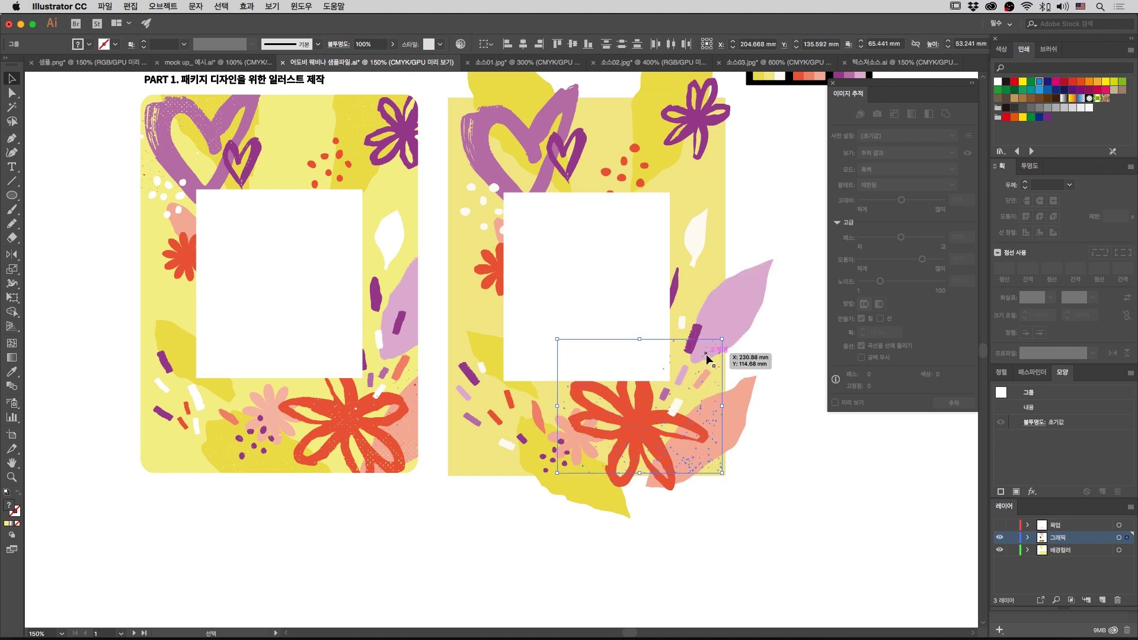
{"action": "left_click_drag", "start_coordinate": [707, 358], "coordinate": [436, 278]}
{"action": "left_click_drag", "start_coordinate": [460, 180], "coordinate": [432, 141]}
{"action": "left_click", "coordinate": [438, 146]}
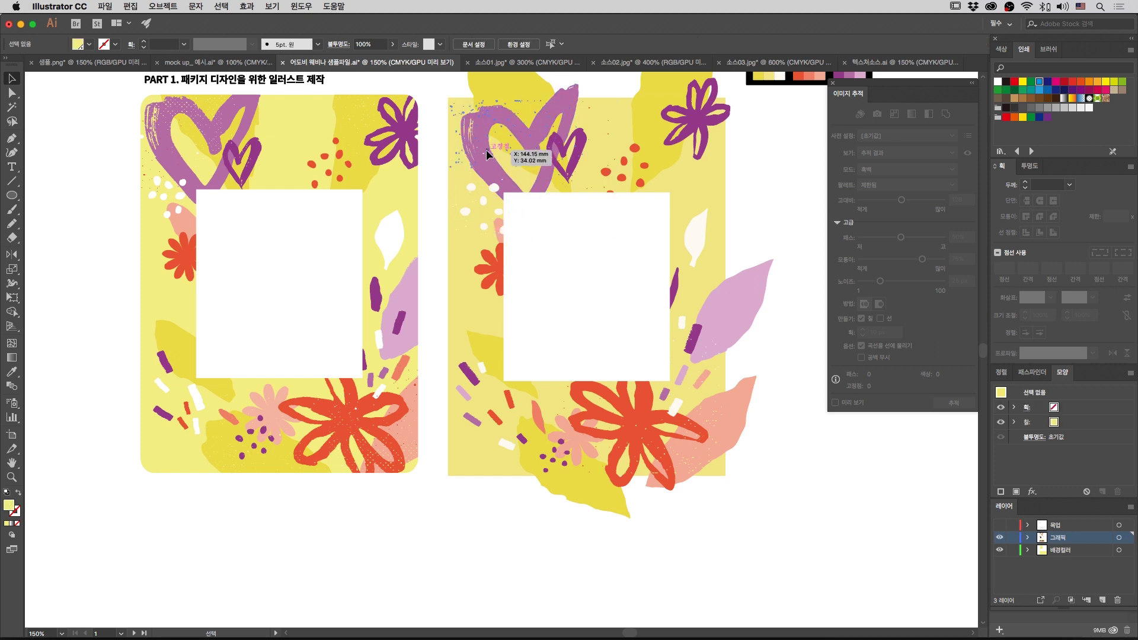
Step: Copy one upper-left speckle group across to the illustration's upper edge, around the orange dots and the yellow leaf
{"action": "left_click_drag", "start_coordinate": [486, 149], "coordinate": [645, 162]}
{"action": "key", "text": "super+z"}
{"action": "left_click_drag", "start_coordinate": [452, 111], "coordinate": [597, 121]}
{"action": "left_click", "coordinate": [750, 155]}
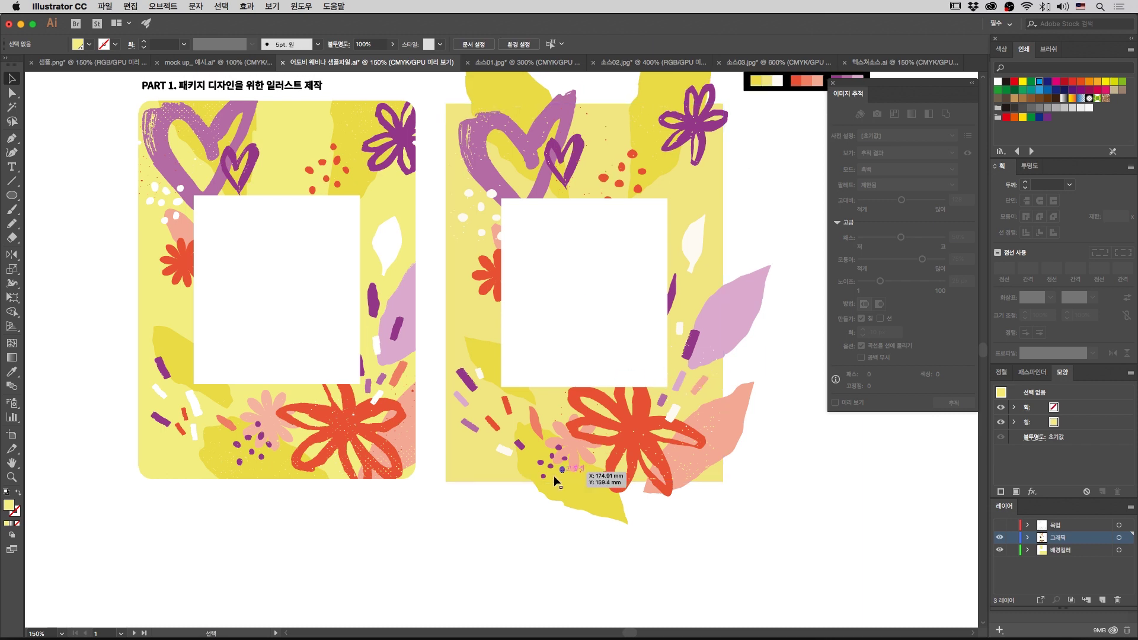
Step: Group all the floral and speckle artwork, leaving out the white central panel and the background rectangle
{"action": "scroll", "coordinate": [463, 526], "scroll_direction": "up", "scroll_amount": 1}
{"action": "scroll", "coordinate": [780, 504], "scroll_direction": "up", "scroll_amount": 2}
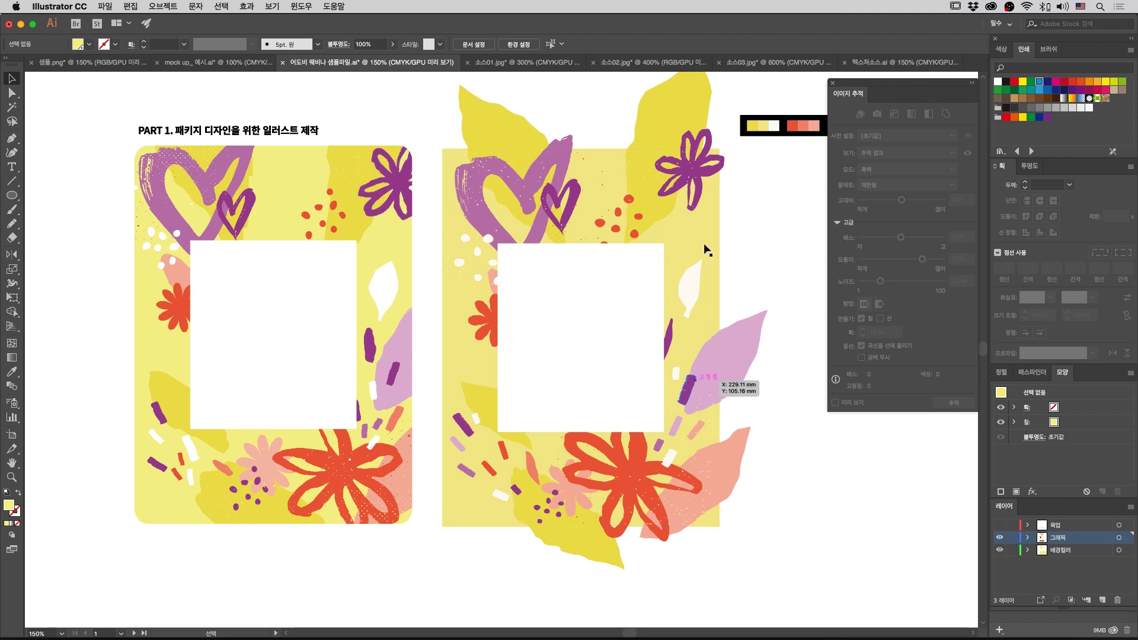
{"action": "left_click_drag", "start_coordinate": [438, 109], "coordinate": [729, 536]}
{"action": "left_click", "coordinate": [655, 286], "text": "shift"}
{"action": "left_click", "coordinate": [710, 230], "text": "shift"}
{"action": "left_click_drag", "start_coordinate": [531, 154], "coordinate": [635, 173]}
{"action": "key", "text": "super+z"}
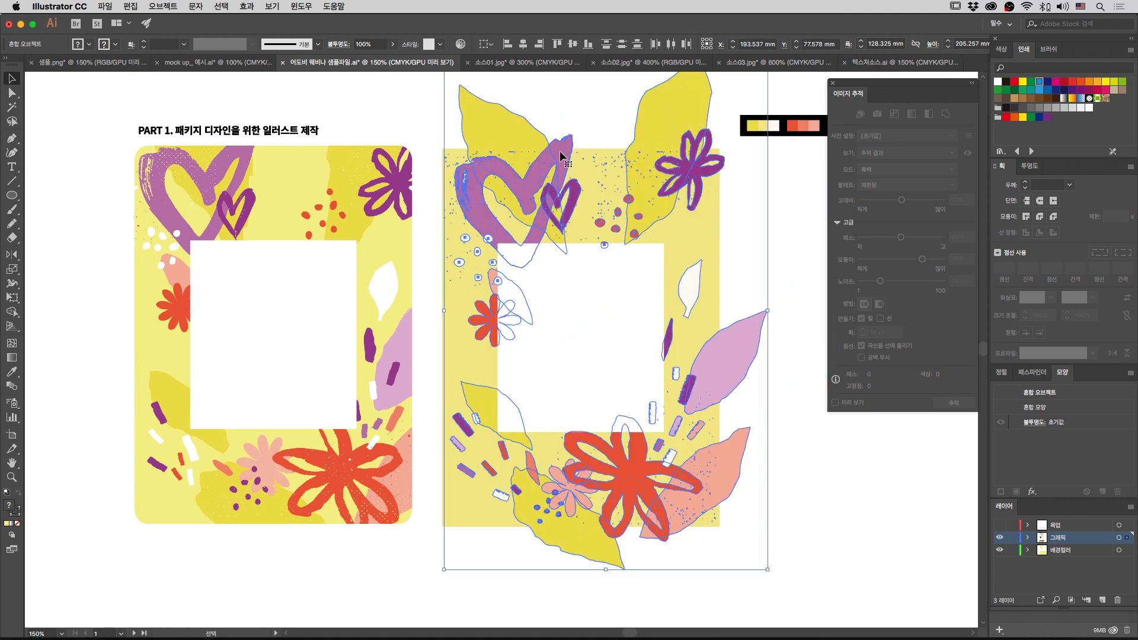
{"action": "right_click", "coordinate": [560, 152]}
{"action": "left_click", "coordinate": [592, 231]}
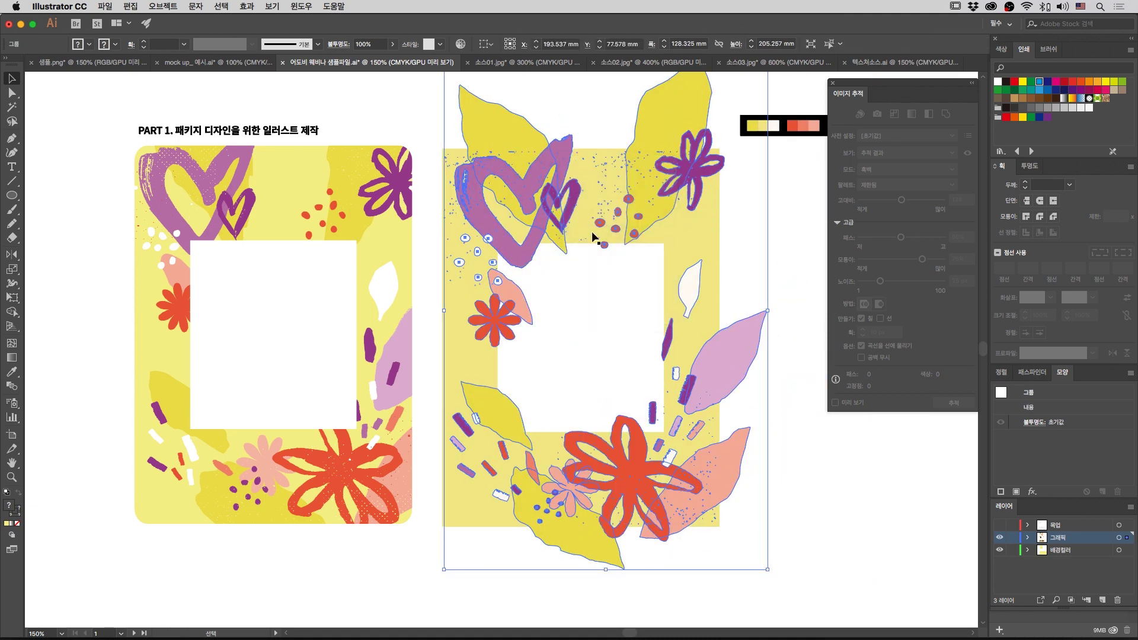
{"action": "left_click", "coordinate": [777, 208]}
{"action": "scroll", "coordinate": [712, 196], "scroll_direction": "right", "scroll_amount": 2}
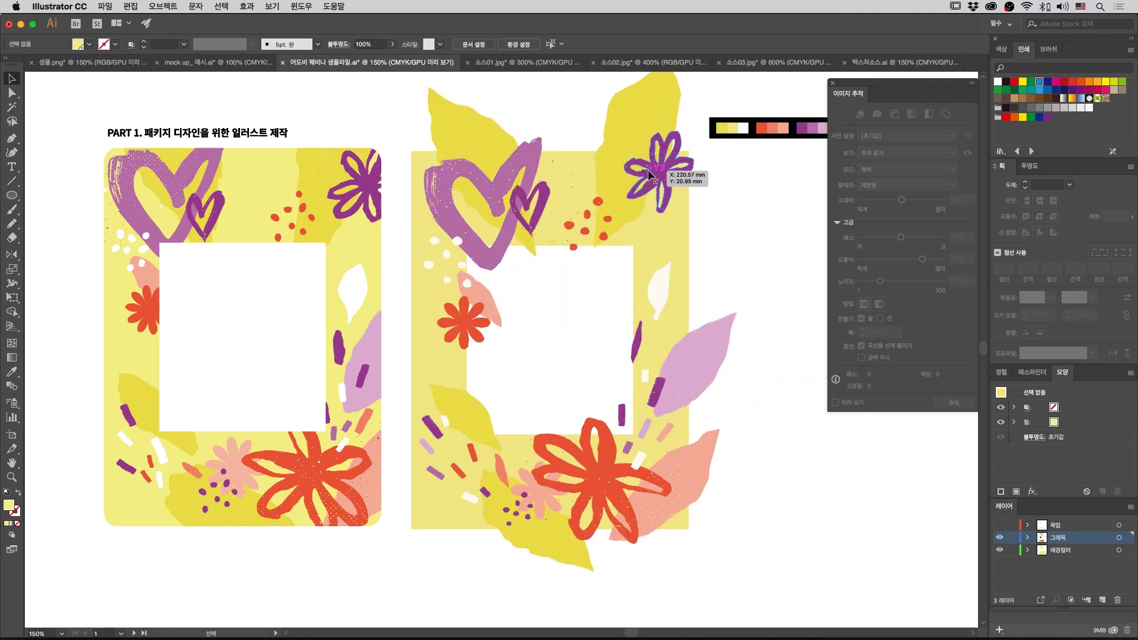
{"action": "left_click", "coordinate": [652, 170]}
{"action": "right_click", "coordinate": [652, 170]}
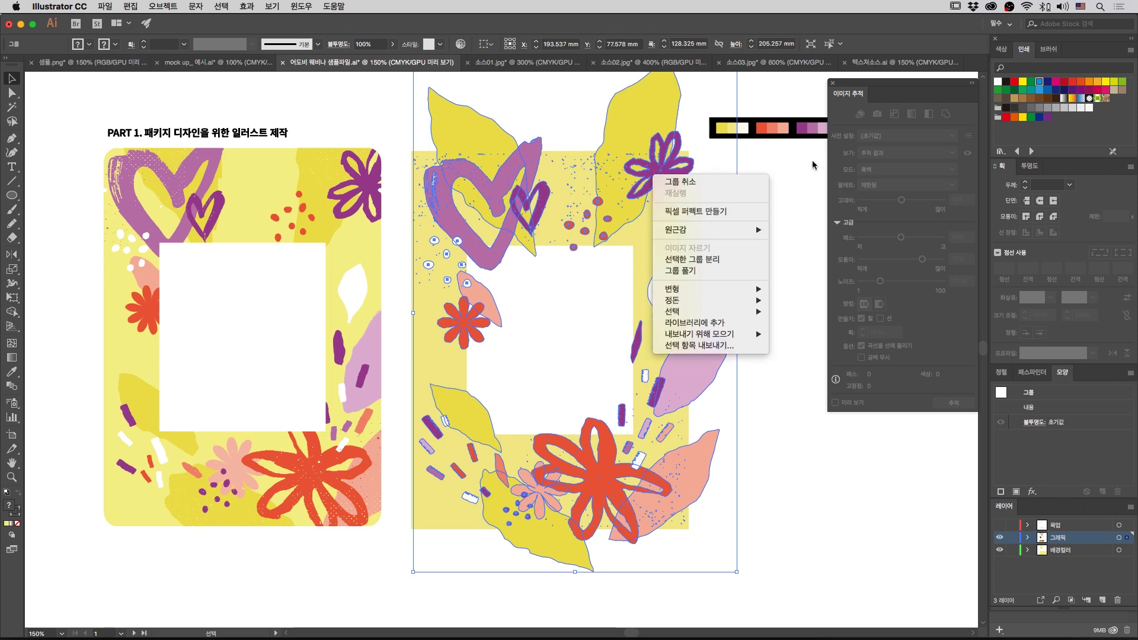
{"action": "left_click", "coordinate": [795, 194]}
{"action": "left_click", "coordinate": [794, 193]}
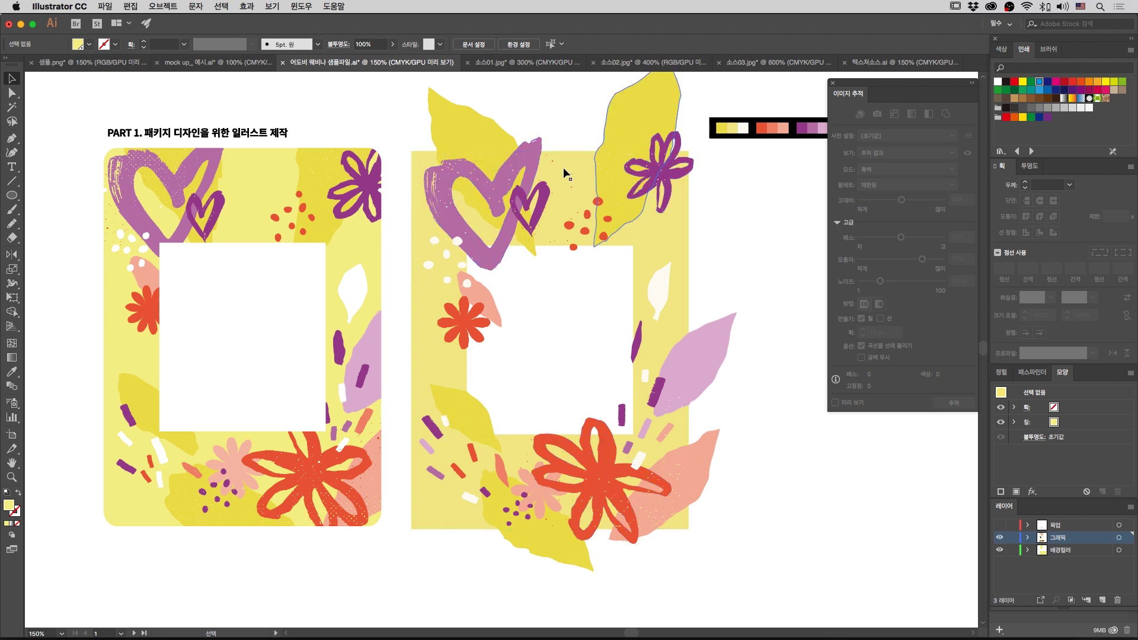
Step: Duplicate the pale yellow background rectangle in place, in front of the grouped floral artwork
{"action": "left_click", "coordinate": [666, 242]}
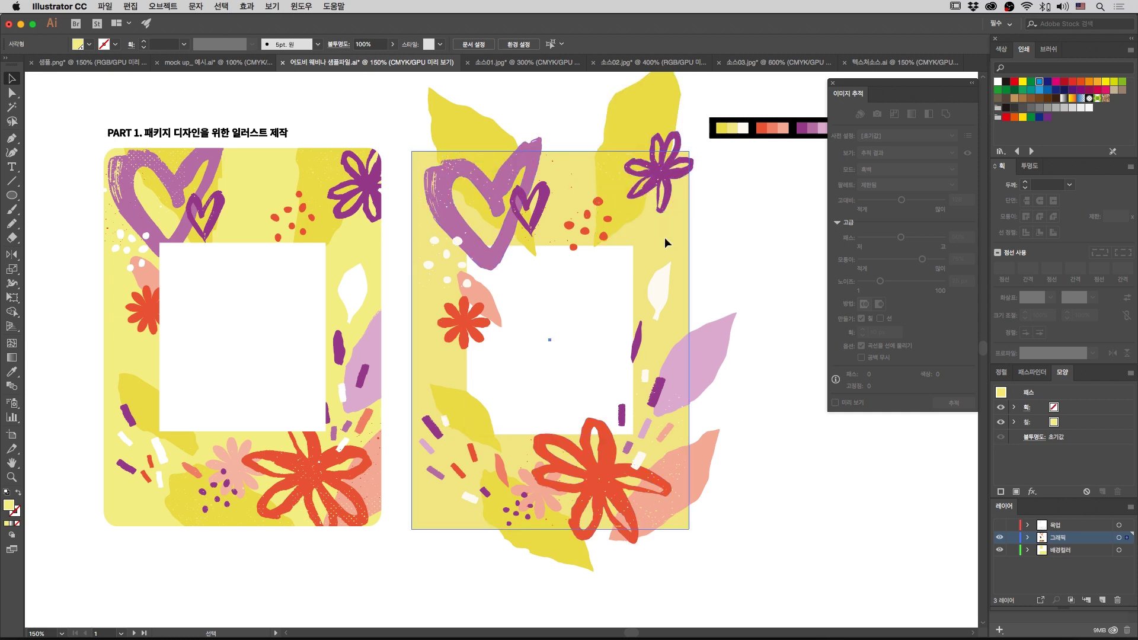
{"action": "left_click", "coordinate": [745, 241]}
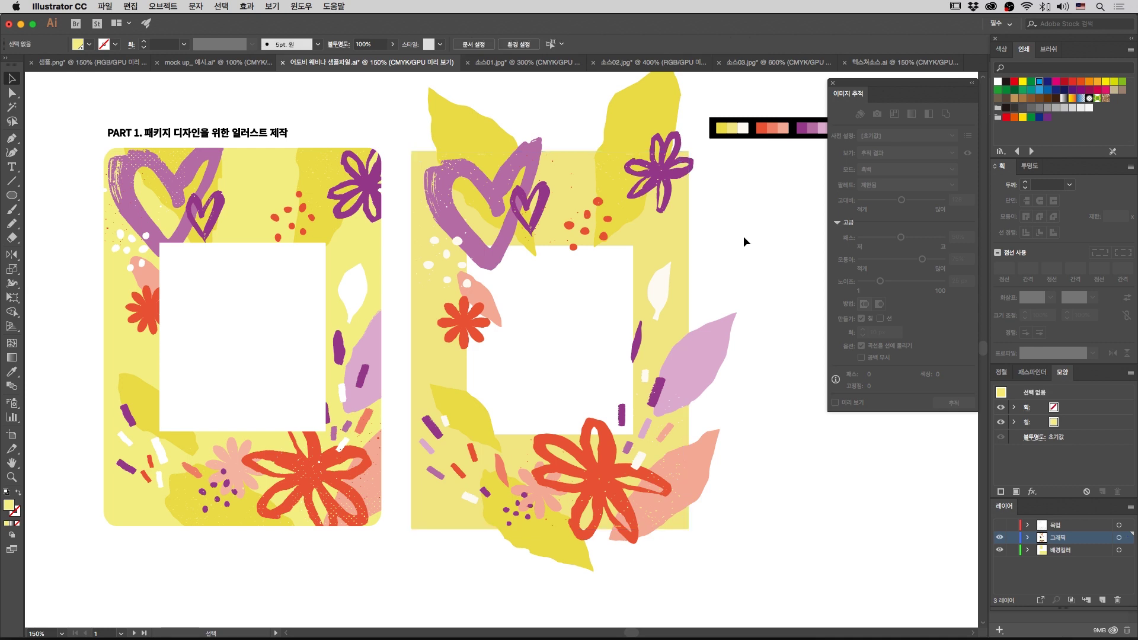
{"action": "left_click", "coordinate": [684, 174]}
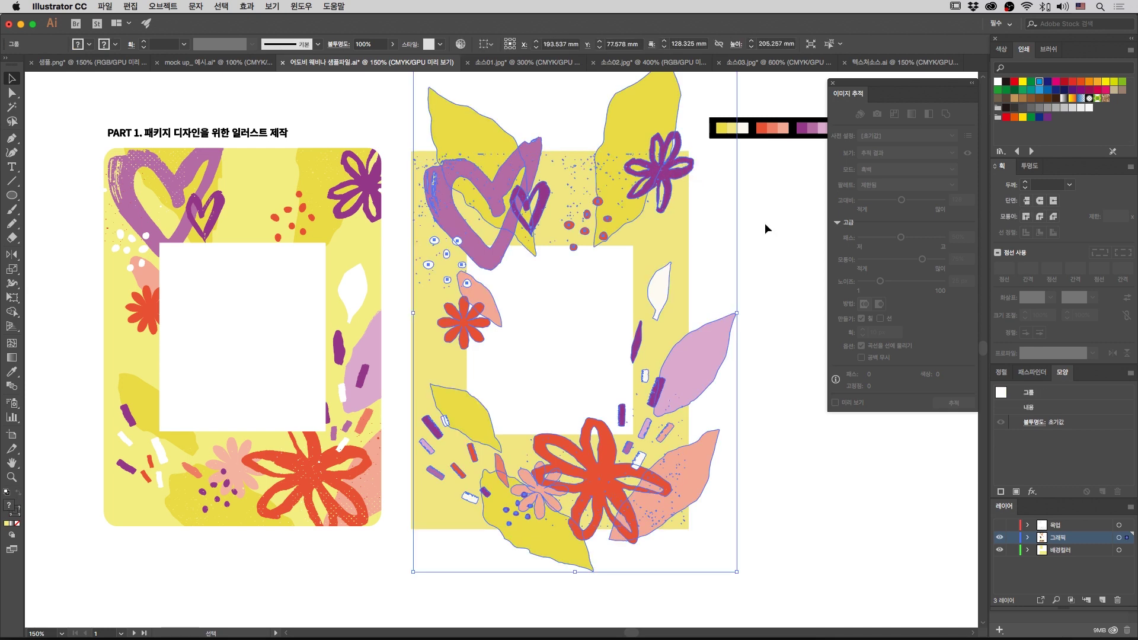
{"action": "key", "text": "super+f"}
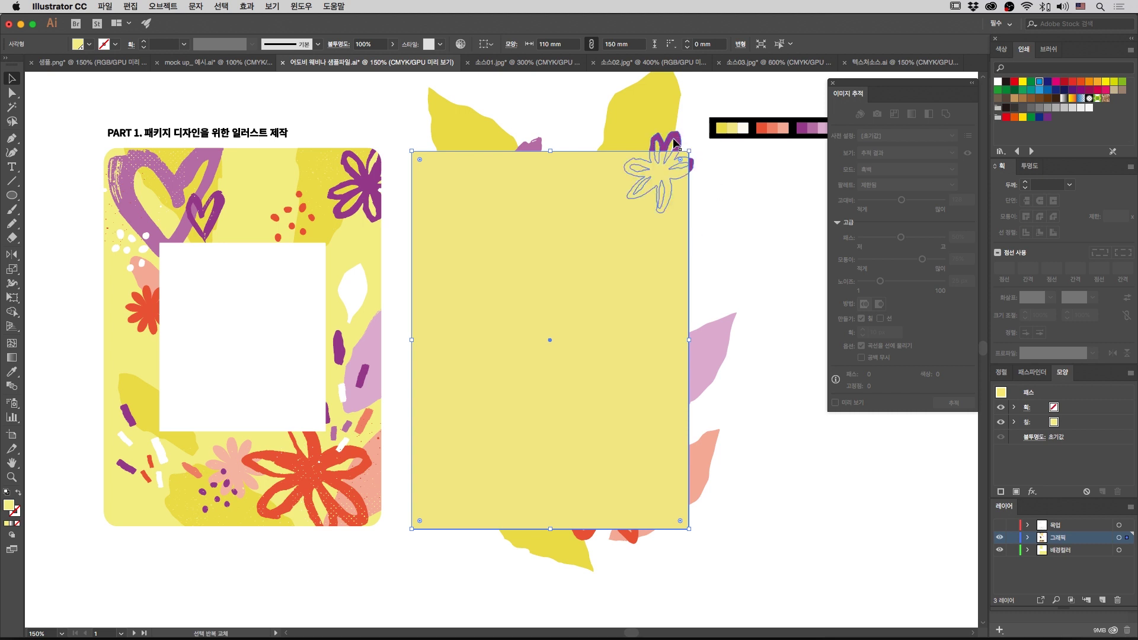
Step: Clip the grouped floral artwork to the duplicated rectangle with a clipping mask
{"action": "left_click", "coordinate": [658, 145], "text": "shift"}
{"action": "scroll", "coordinate": [648, 143], "scroll_direction": "left", "scroll_amount": 1}
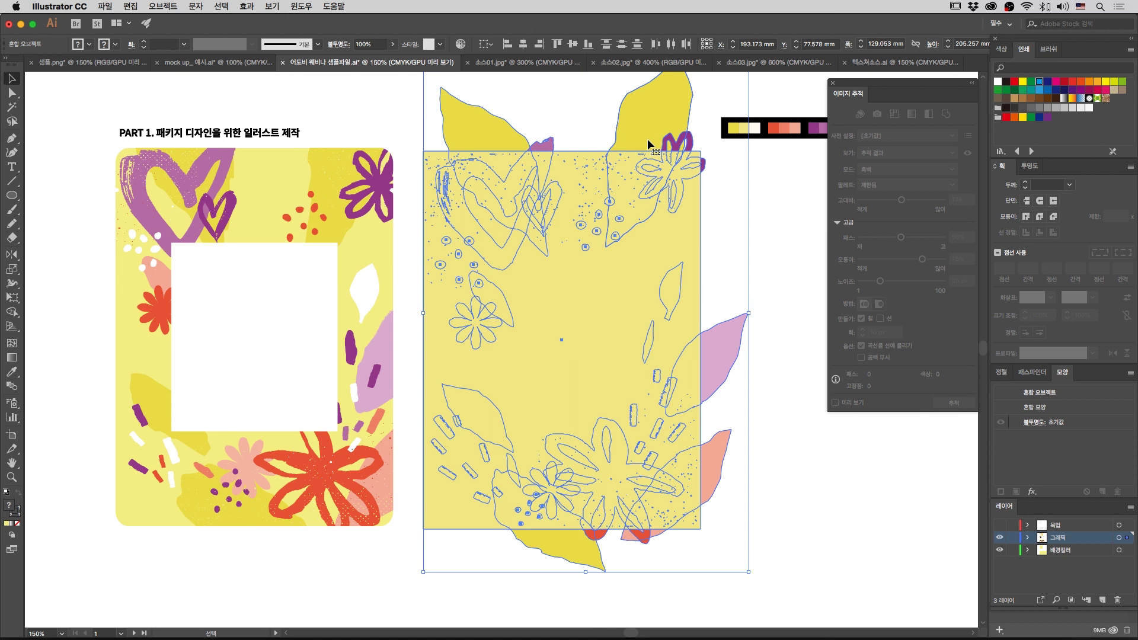
{"action": "right_click", "coordinate": [630, 191]}
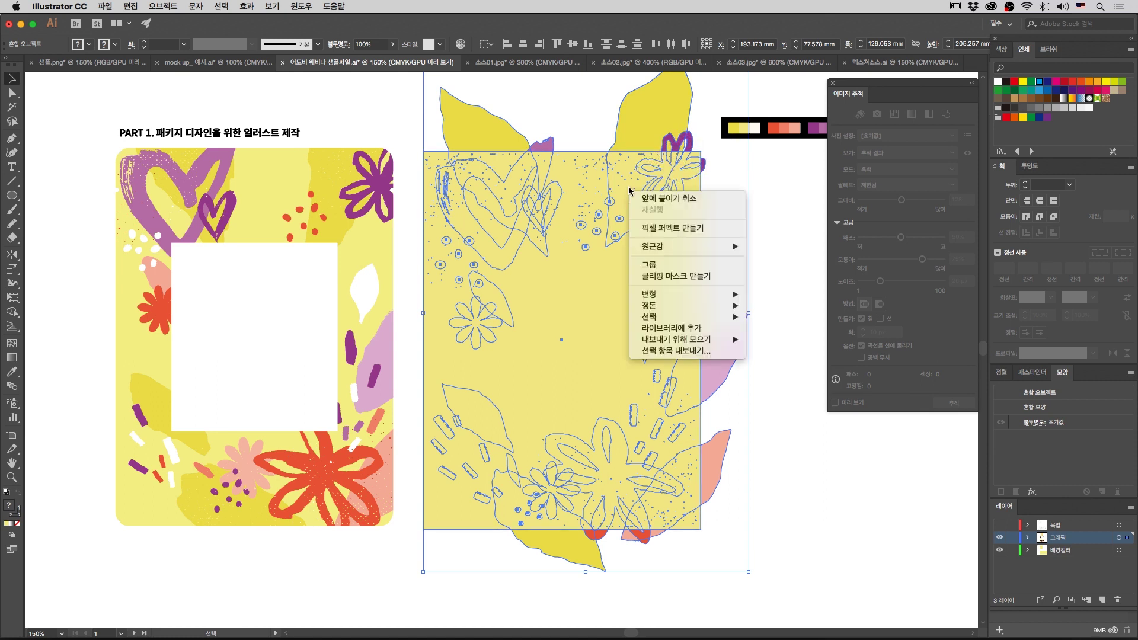
{"action": "left_click", "coordinate": [656, 279]}
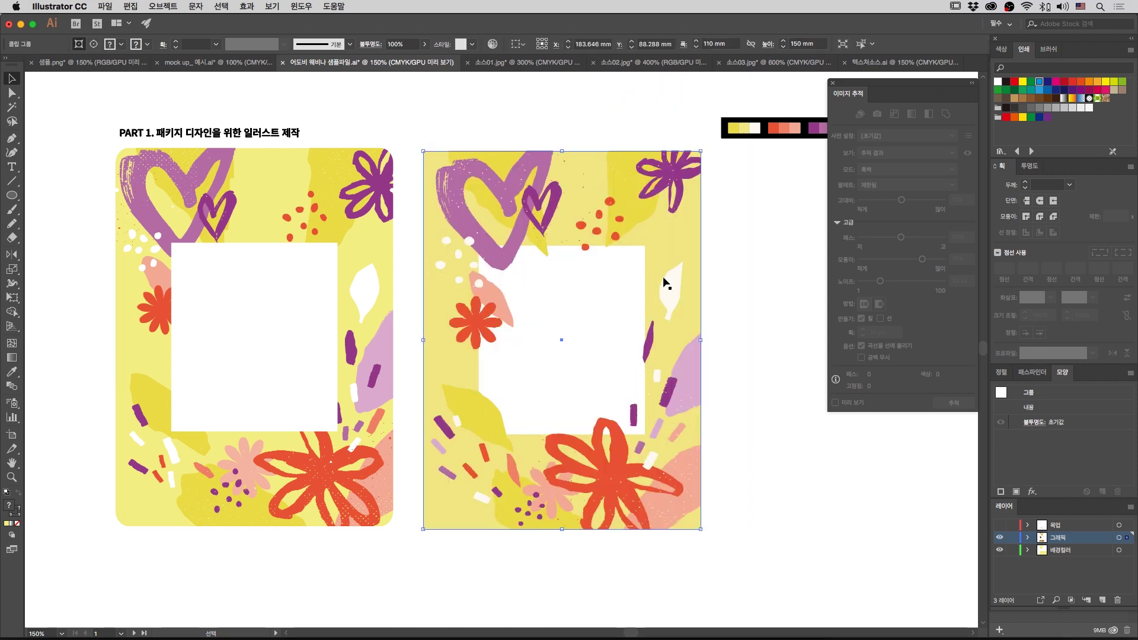
{"action": "left_click", "coordinate": [738, 259]}
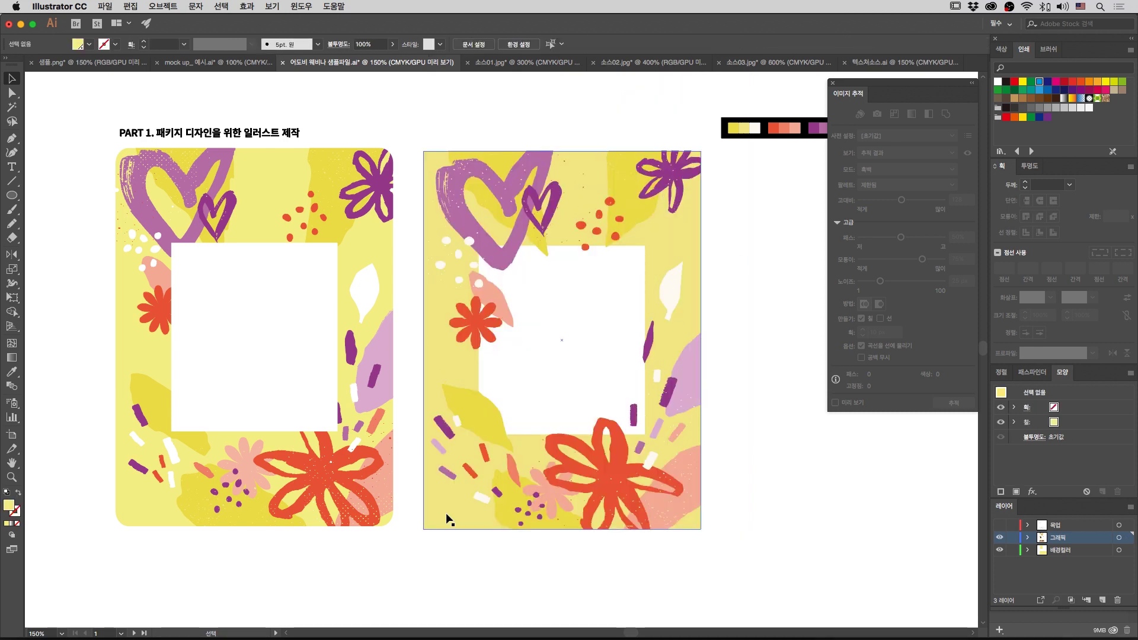
Step: Bring the white central panel to the front, above the clipped floral artwork
{"action": "left_click", "coordinate": [691, 171]}
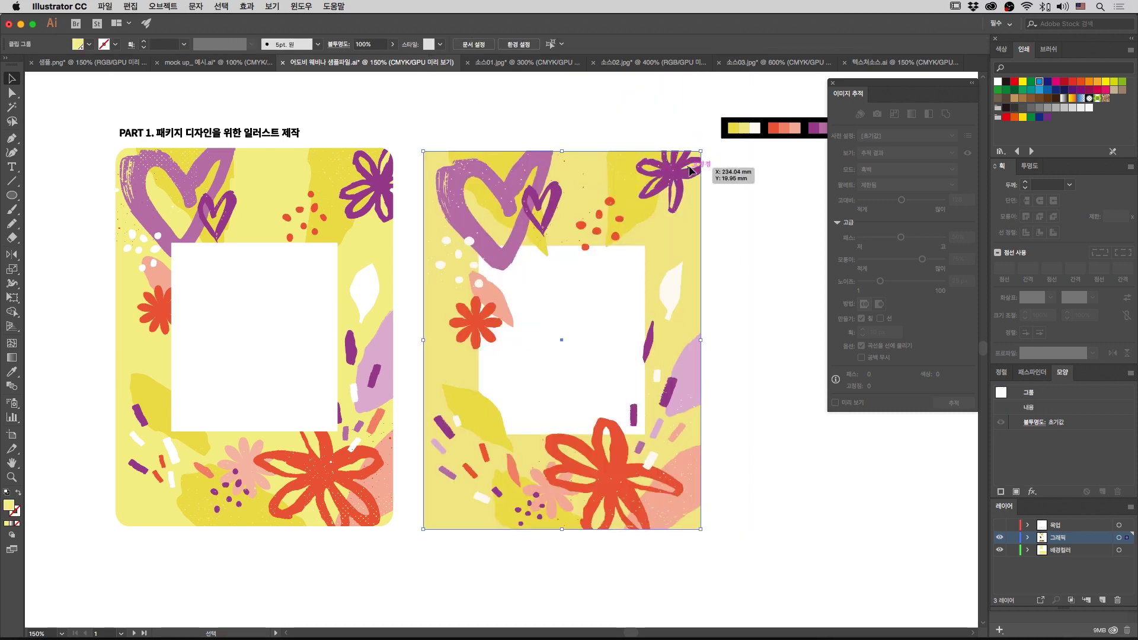
{"action": "left_click", "coordinate": [625, 315]}
{"action": "key", "text": "super+shift+bracketright"}
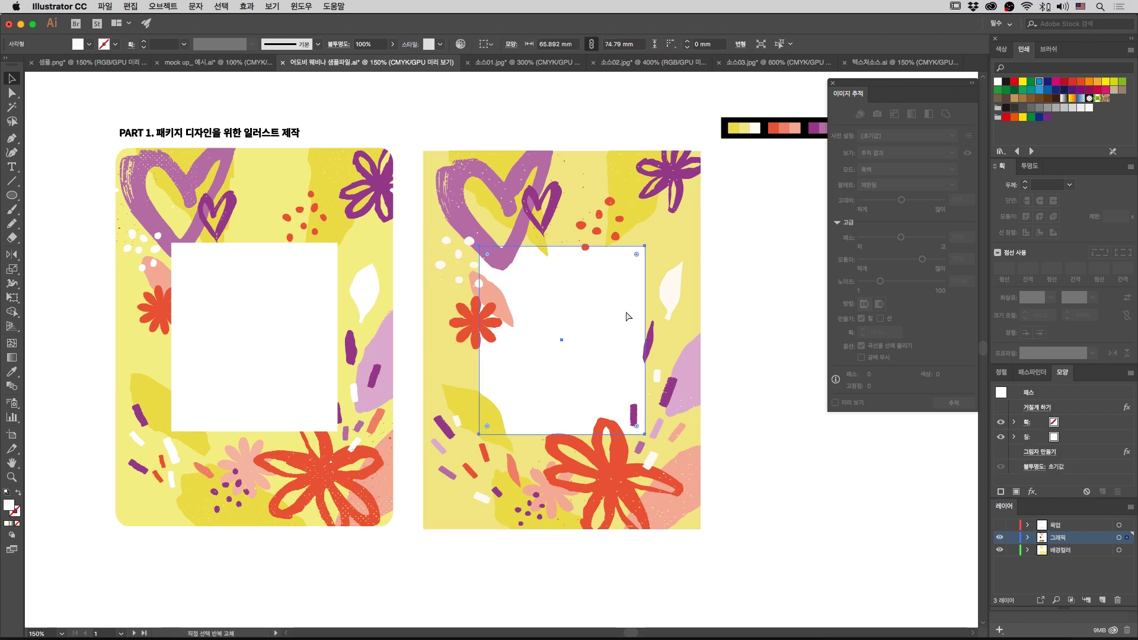
{"action": "left_click", "coordinate": [769, 326]}
{"action": "scroll", "coordinate": [768, 326], "scroll_direction": "down", "scroll_amount": 2}
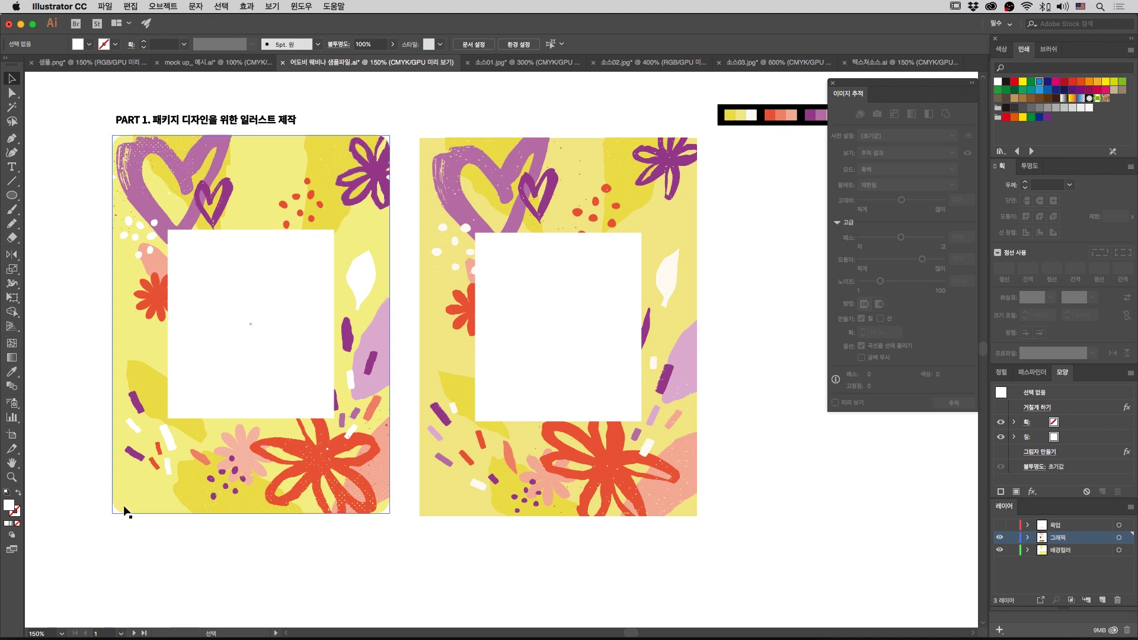
{"action": "scroll", "coordinate": [472, 500], "scroll_direction": "right", "scroll_amount": 3}
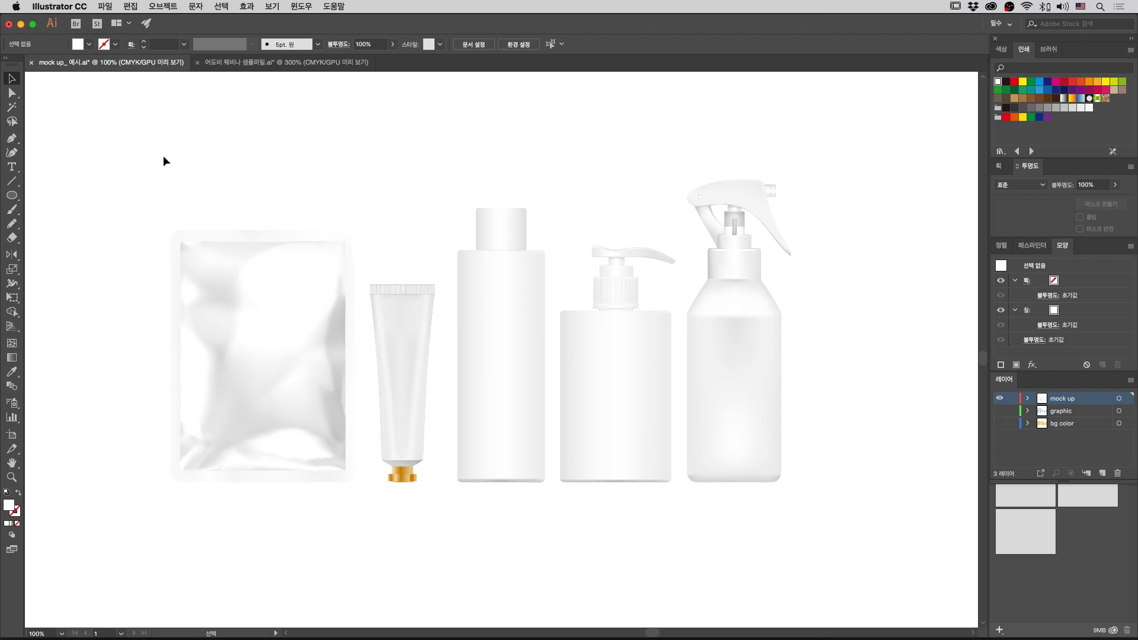
Step: Check the blending mode options of the foil pouch in the mockup file and pick Multiply (곱하기)
{"action": "left_click_drag", "start_coordinate": [135, 146], "coordinate": [852, 517]}
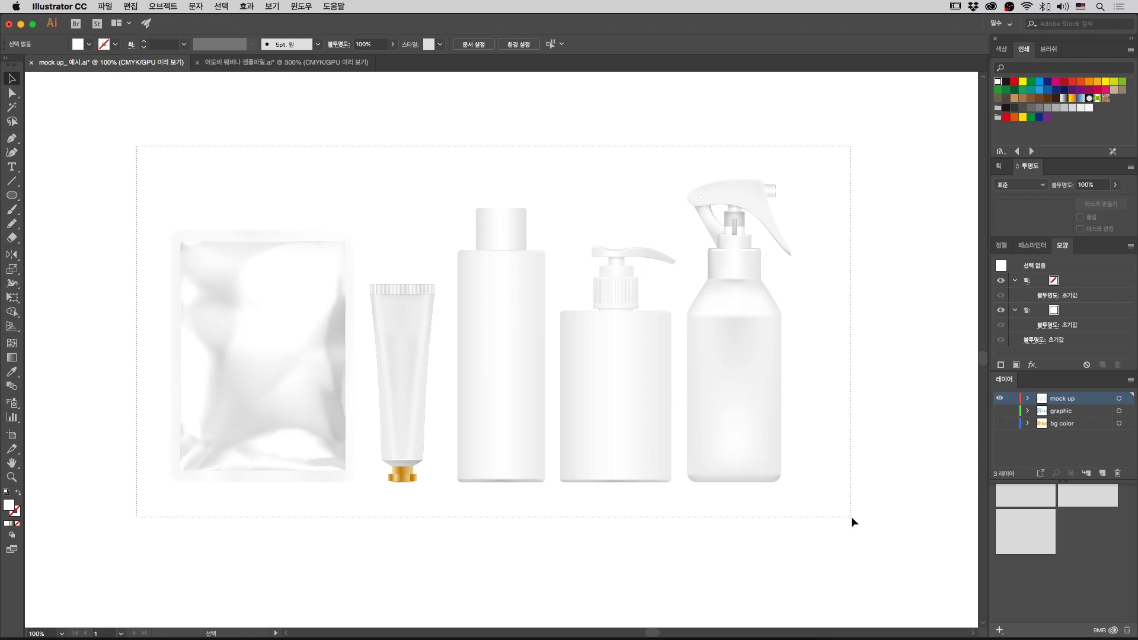
{"action": "left_click", "coordinate": [948, 494]}
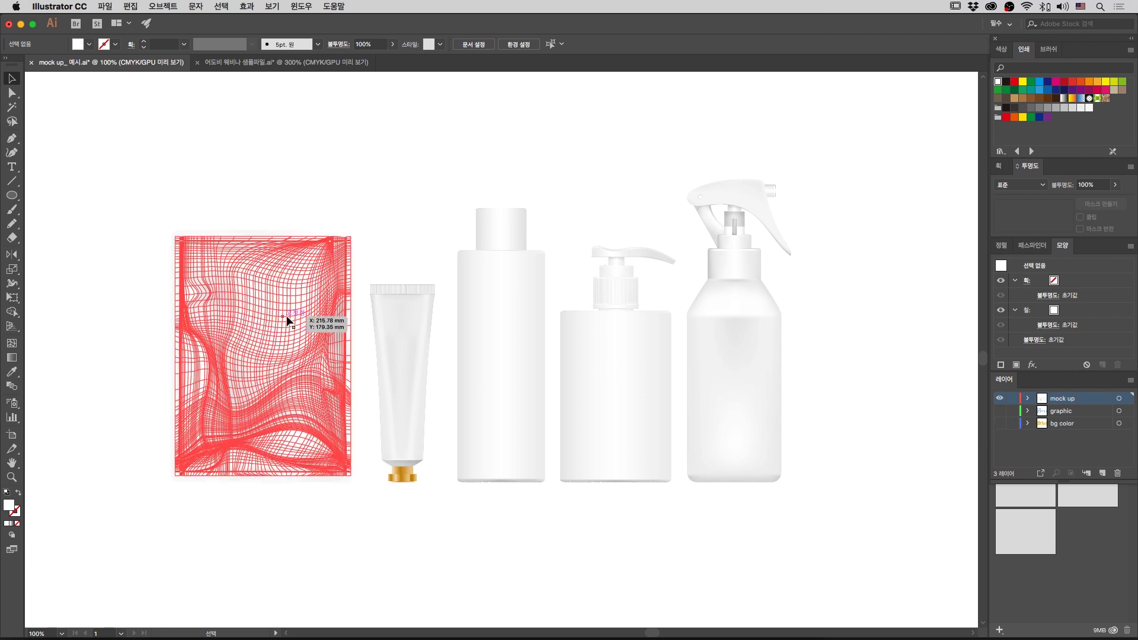
{"action": "left_click", "coordinate": [287, 317]}
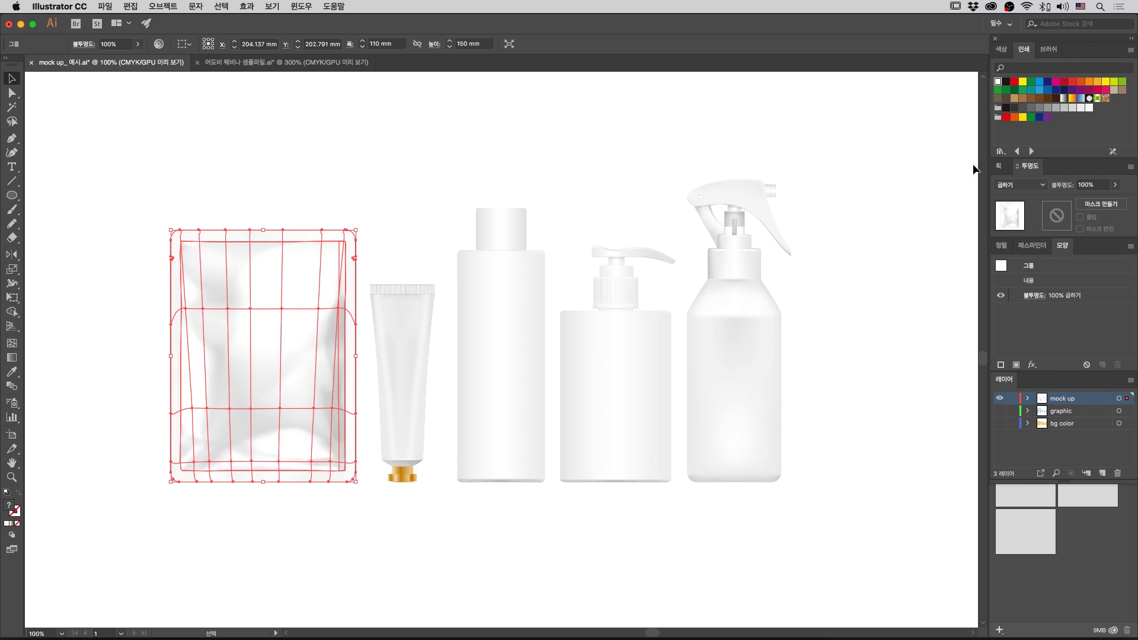
{"action": "left_click", "coordinate": [1041, 185]}
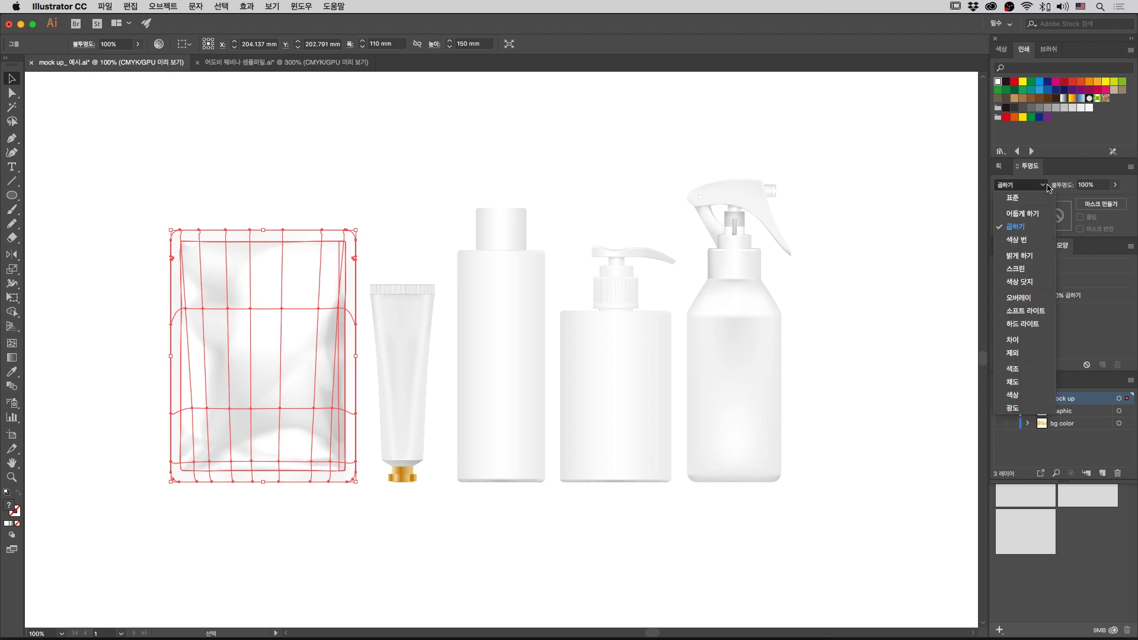
{"action": "left_click", "coordinate": [1030, 230]}
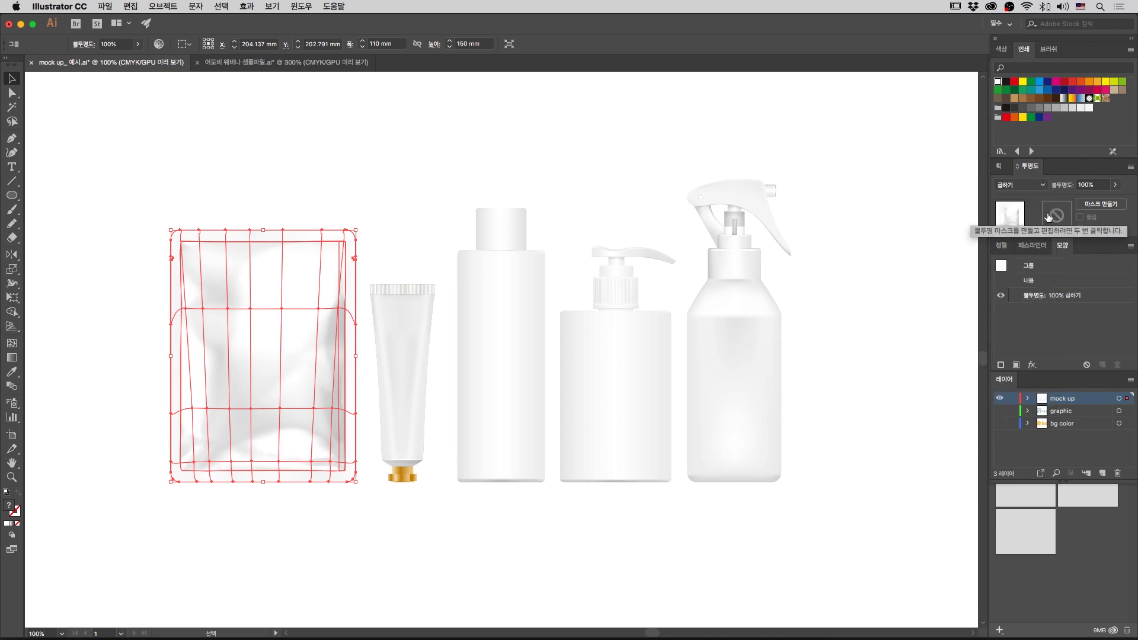
Step: Show the mockup's graphic and bg color layers, clear the pouch selection, and hide the graphic layer again
{"action": "left_click", "coordinate": [1001, 412]}
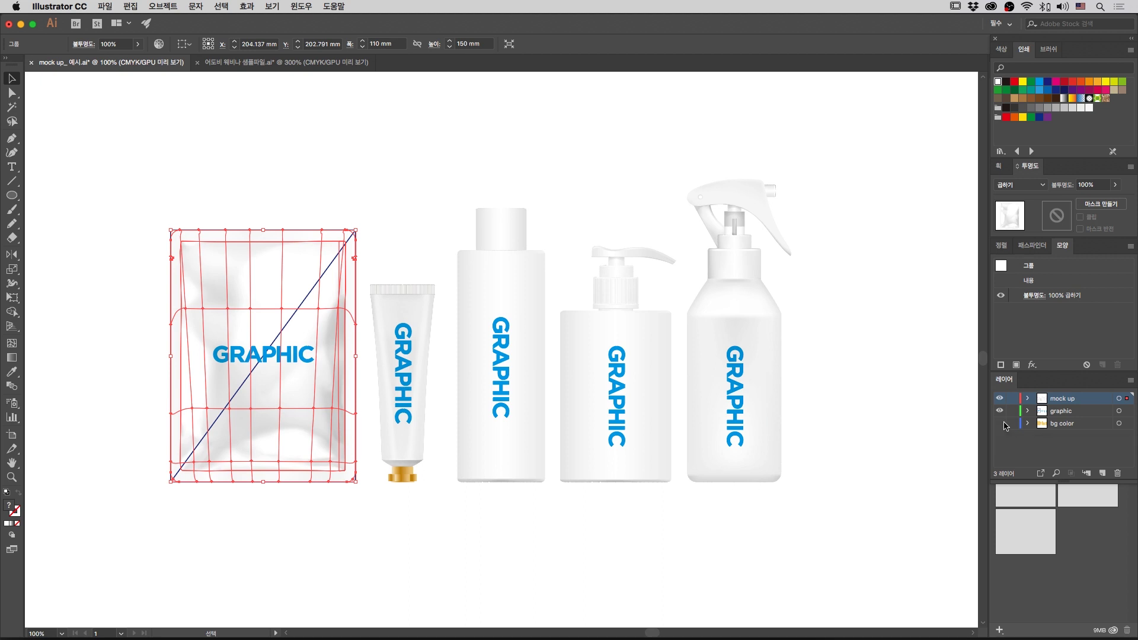
{"action": "left_click", "coordinate": [1000, 423]}
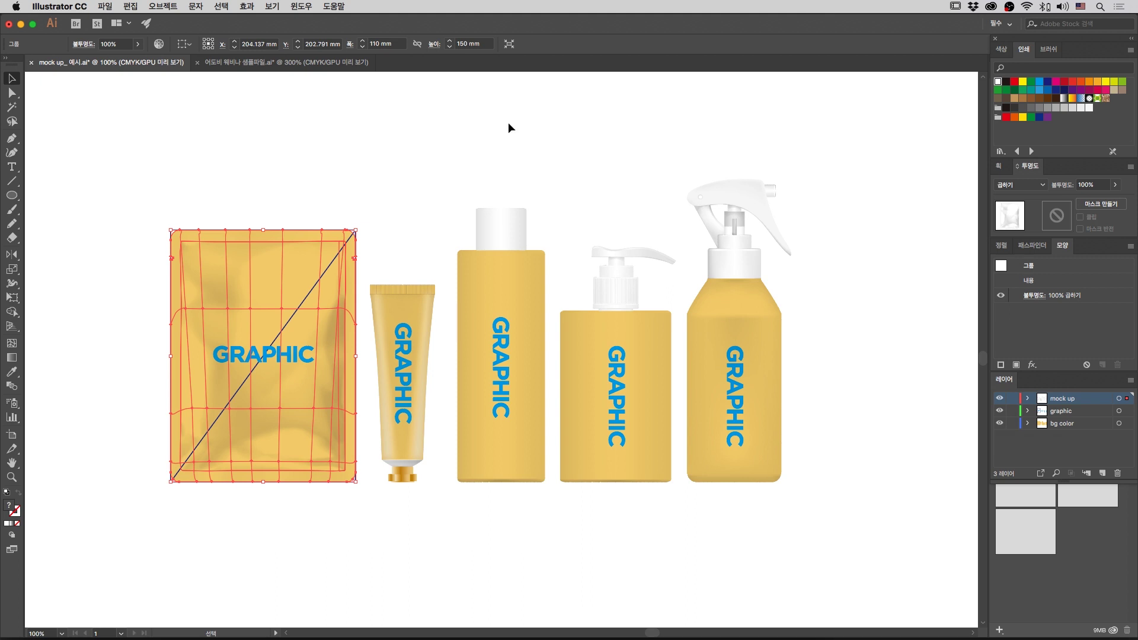
{"action": "left_click", "coordinate": [476, 134]}
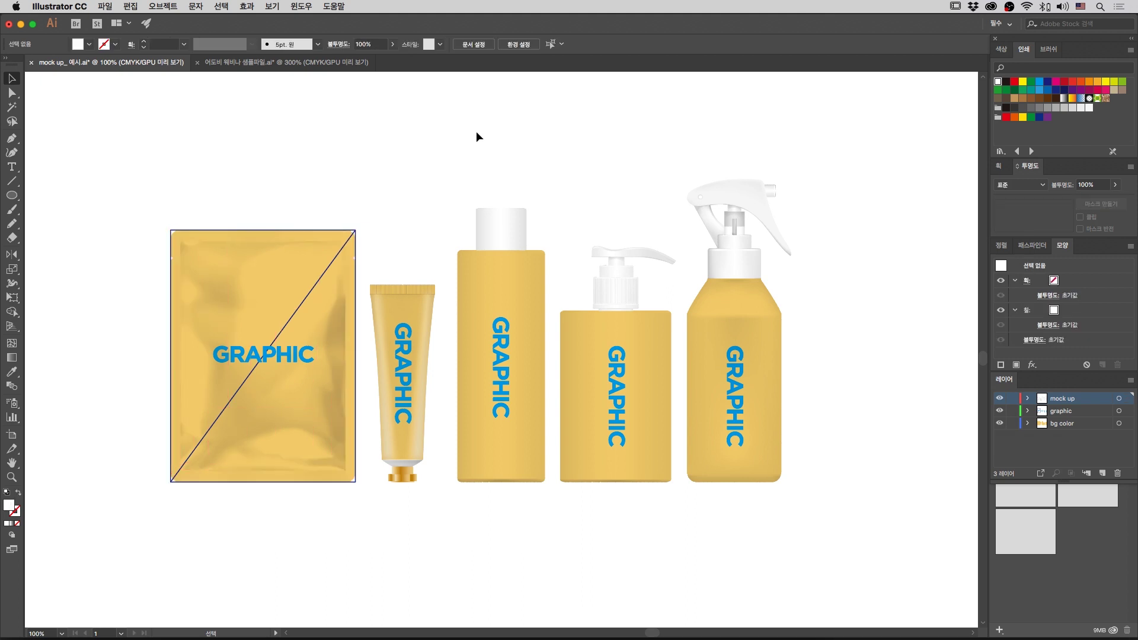
{"action": "left_click", "coordinate": [999, 410]}
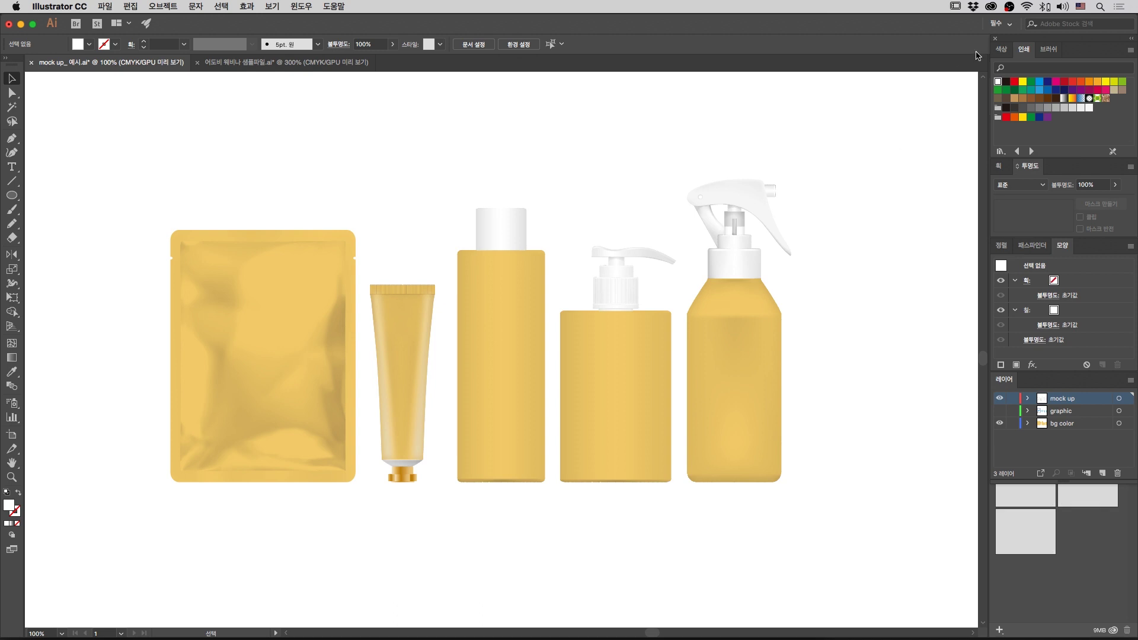
Step: Browse the Creative Cloud Market's placement mockups (배치용) and look at the details of Pump Bottle Sticker Label
{"action": "left_click", "coordinate": [991, 6]}
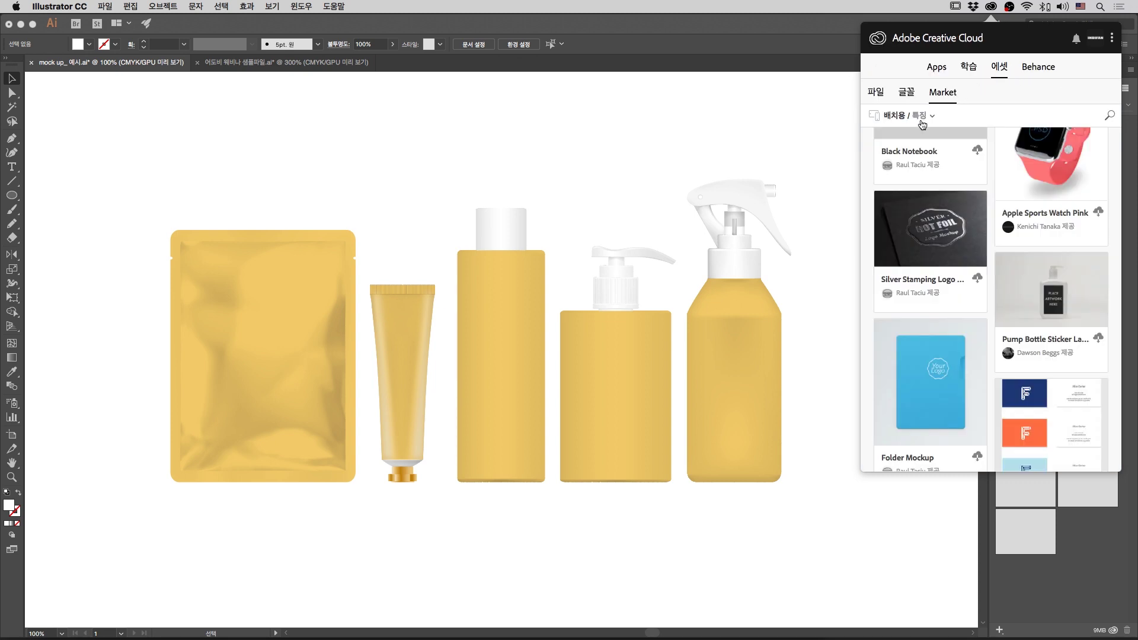
{"action": "left_click", "coordinate": [926, 121]}
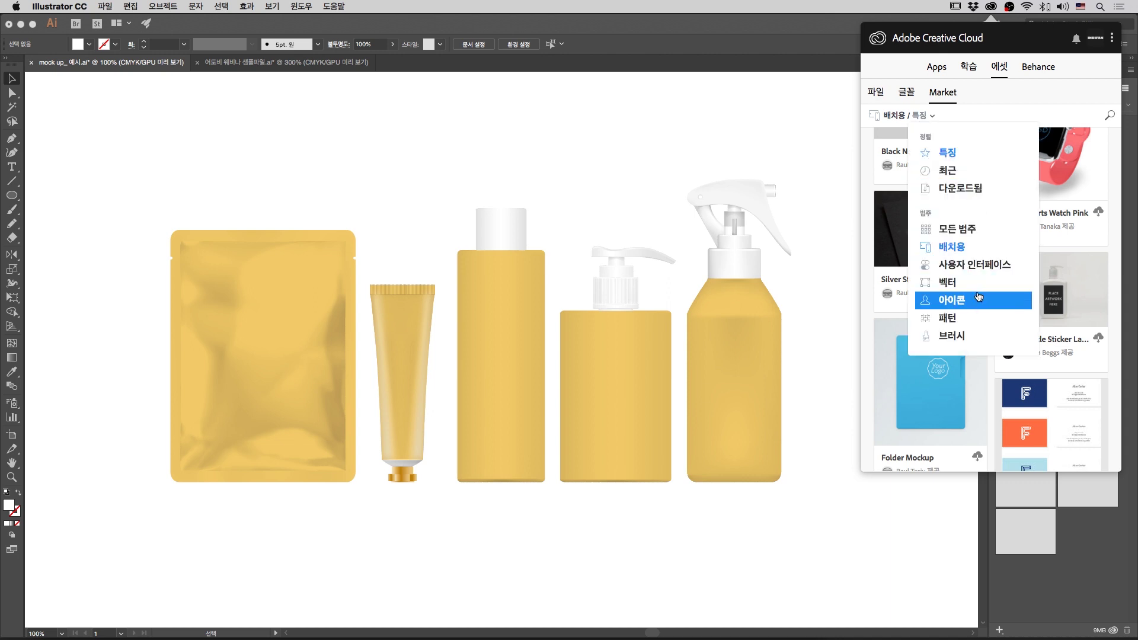
{"action": "left_click", "coordinate": [955, 252]}
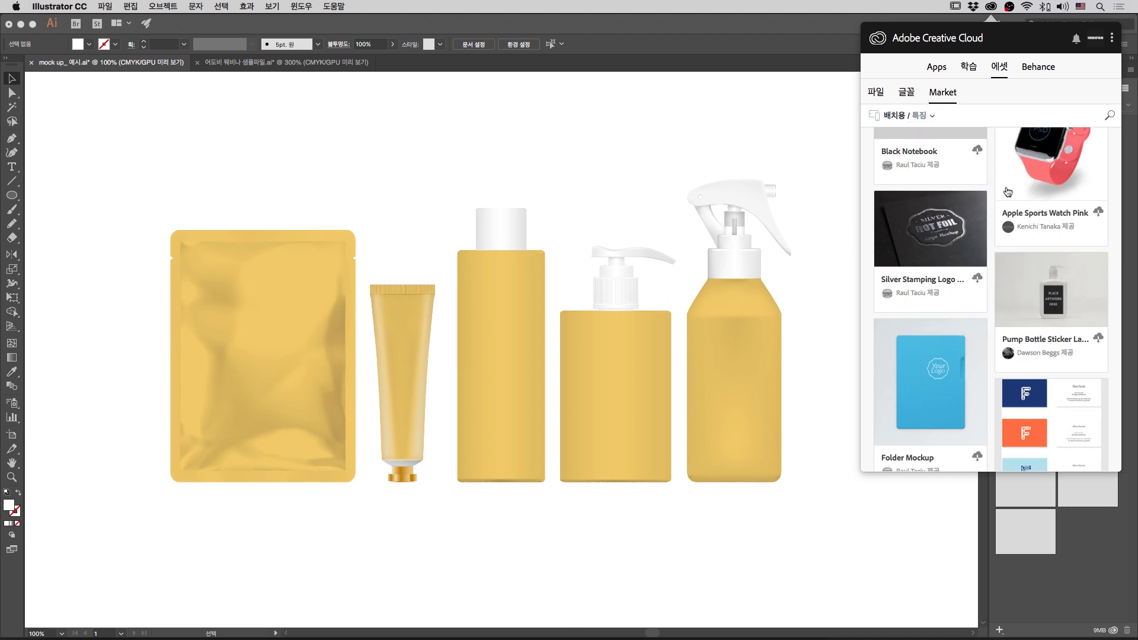
{"action": "scroll", "coordinate": [1003, 250], "scroll_direction": "up", "scroll_amount": 5}
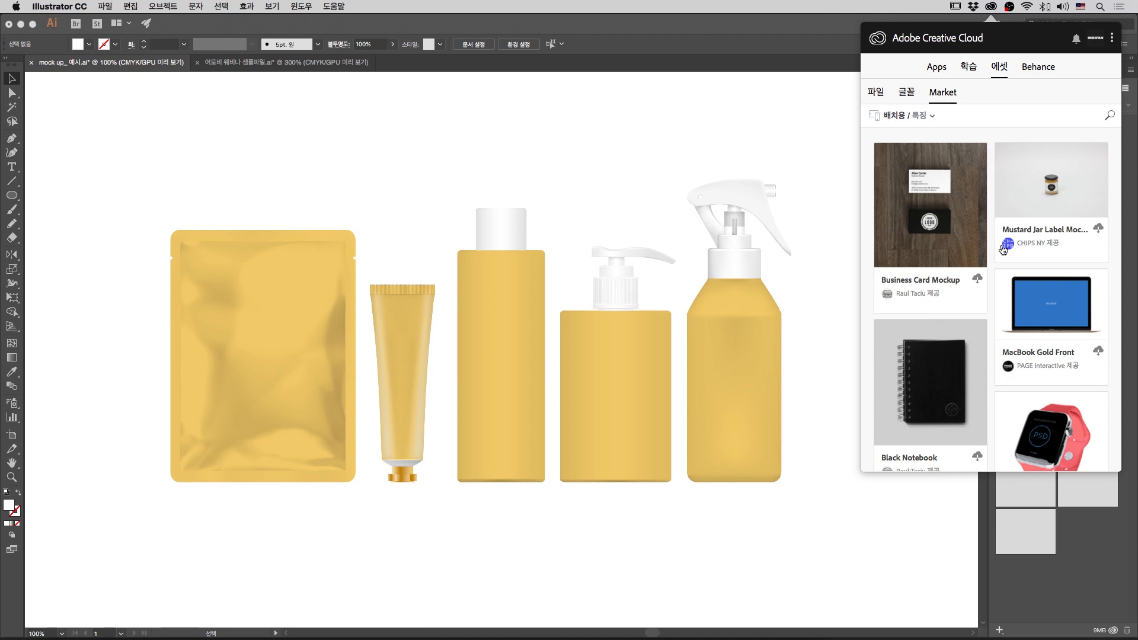
{"action": "scroll", "coordinate": [1003, 250], "scroll_direction": "down", "scroll_amount": 4}
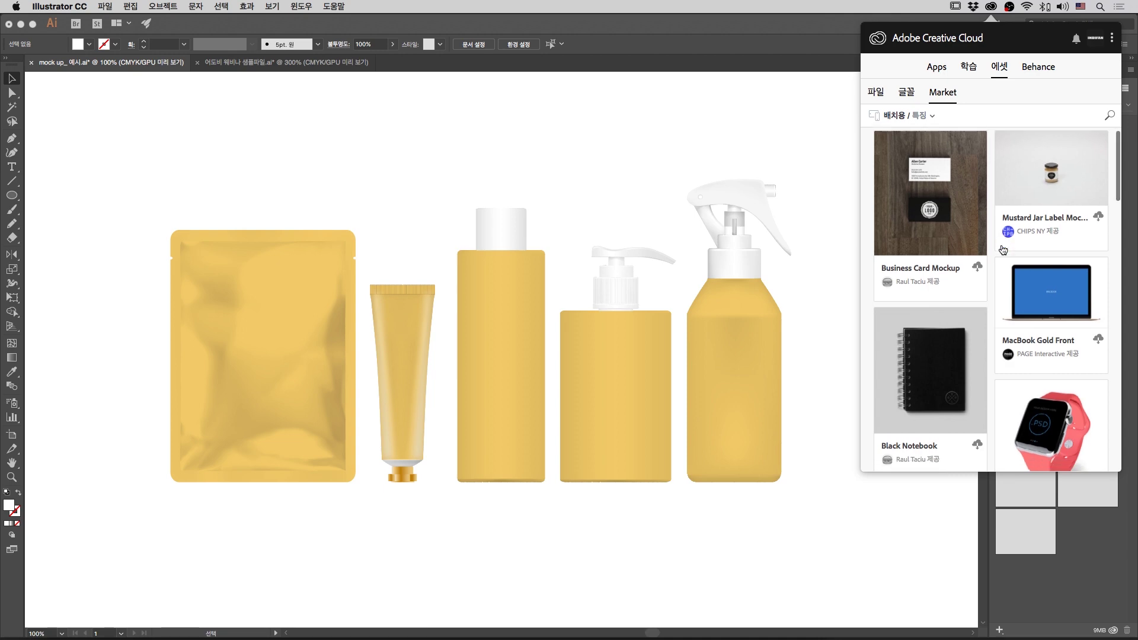
{"action": "scroll", "coordinate": [1003, 249], "scroll_direction": "down", "scroll_amount": 5}
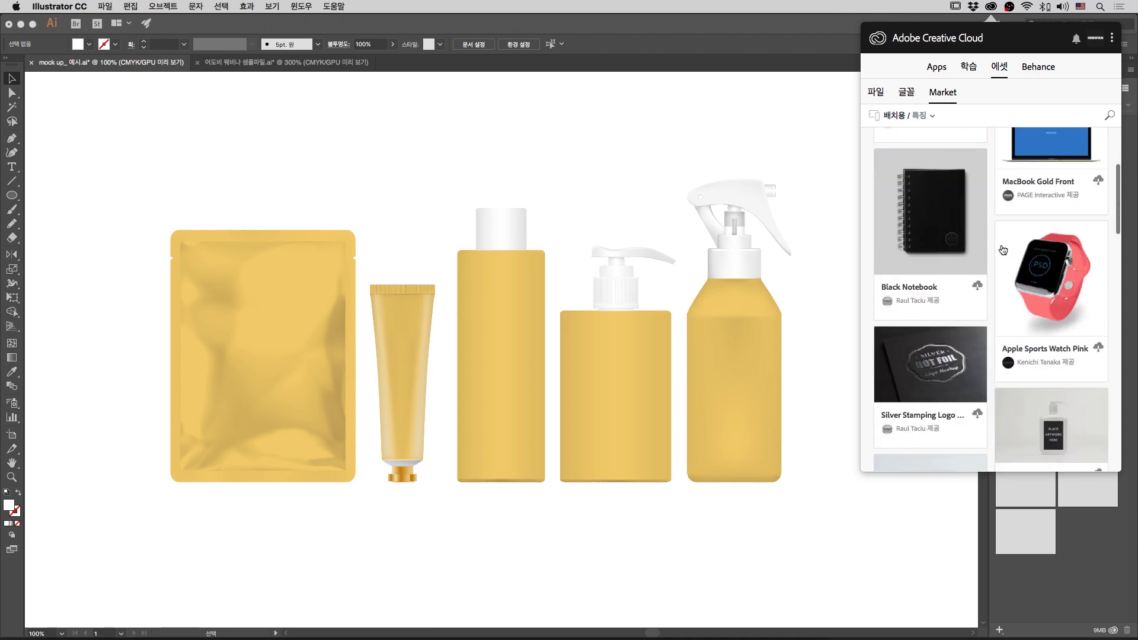
{"action": "scroll", "coordinate": [1004, 250], "scroll_direction": "down", "scroll_amount": 2}
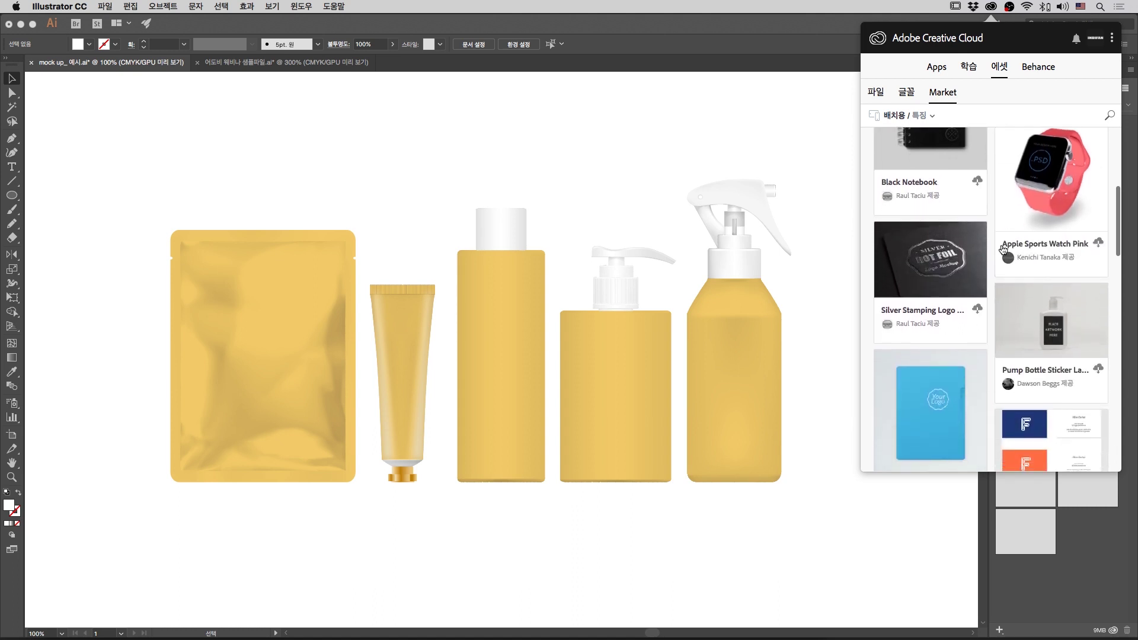
{"action": "left_click", "coordinate": [1060, 307]}
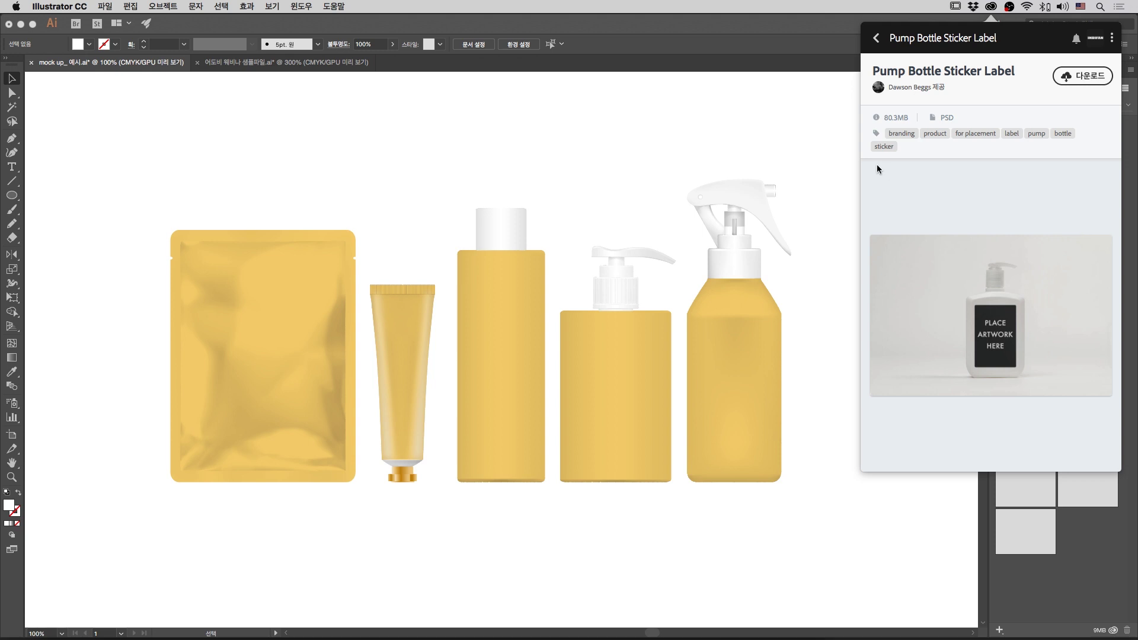
{"action": "left_click", "coordinate": [731, 112]}
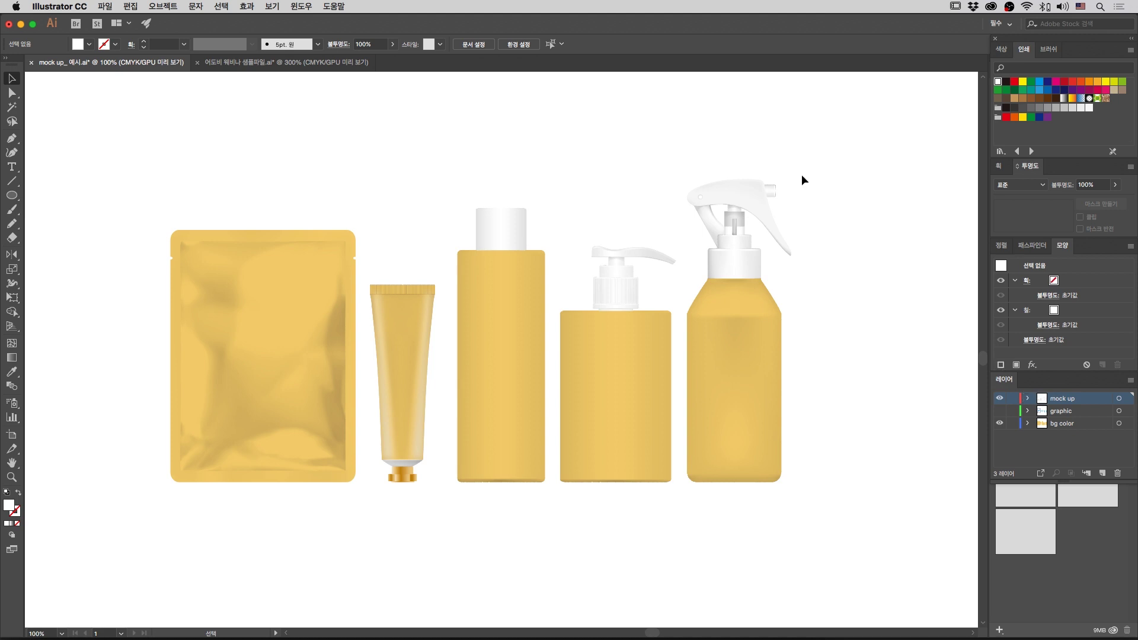
Step: Copy the foil pouch with its background colour shape from the mockup file and paste it beside the Part 2 label text in the sample file
{"action": "left_click_drag", "start_coordinate": [368, 178], "coordinate": [566, 150]}
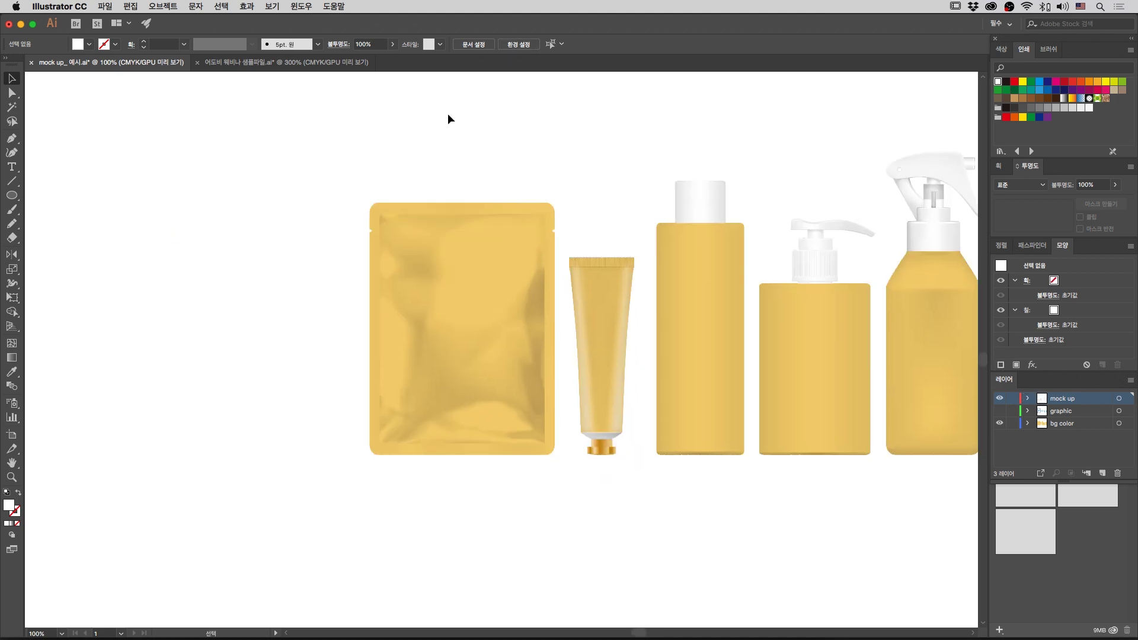
{"action": "left_click_drag", "start_coordinate": [333, 131], "coordinate": [557, 482]}
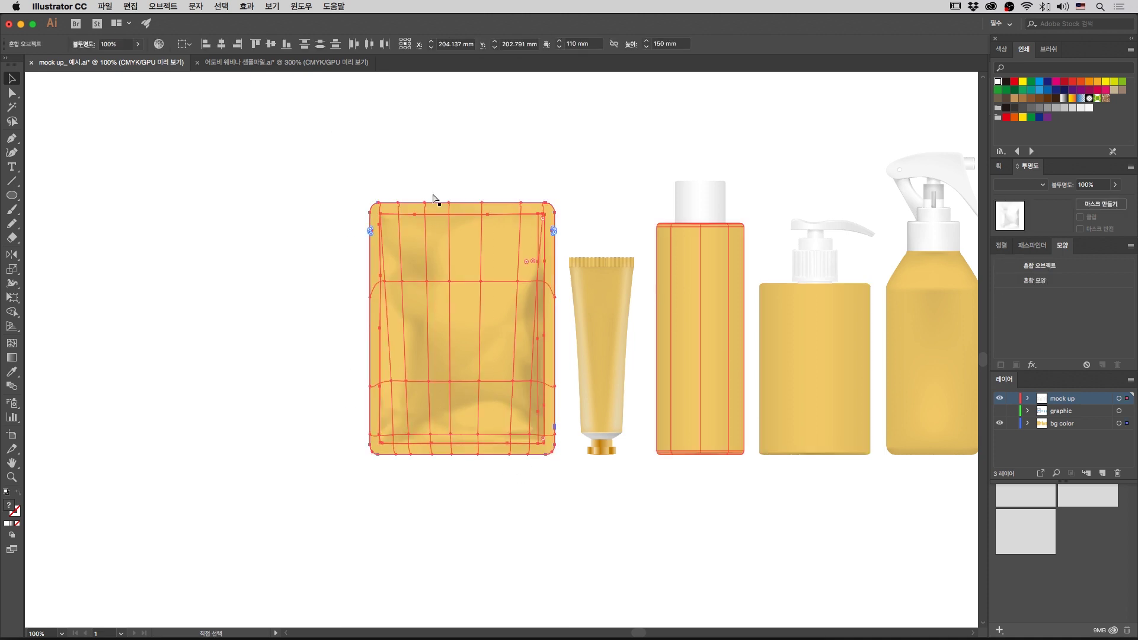
{"action": "left_click", "coordinate": [252, 64]}
{"action": "key", "text": "super+minus"}
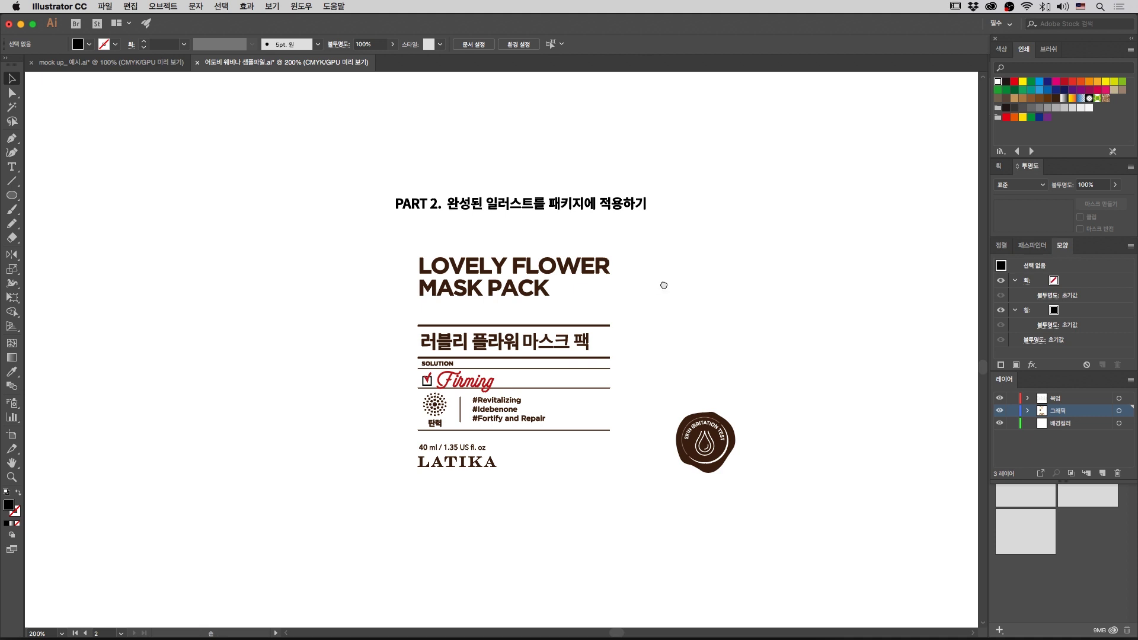
{"action": "left_click_drag", "start_coordinate": [658, 284], "coordinate": [750, 267]}
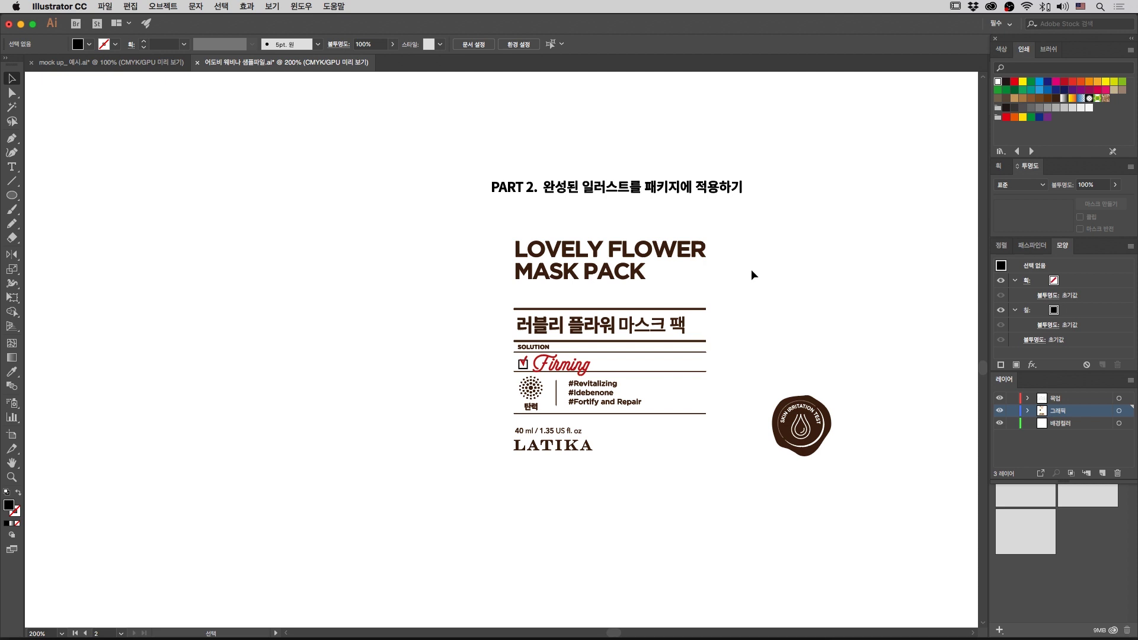
{"action": "scroll", "coordinate": [794, 264], "scroll_direction": "left", "scroll_amount": 4}
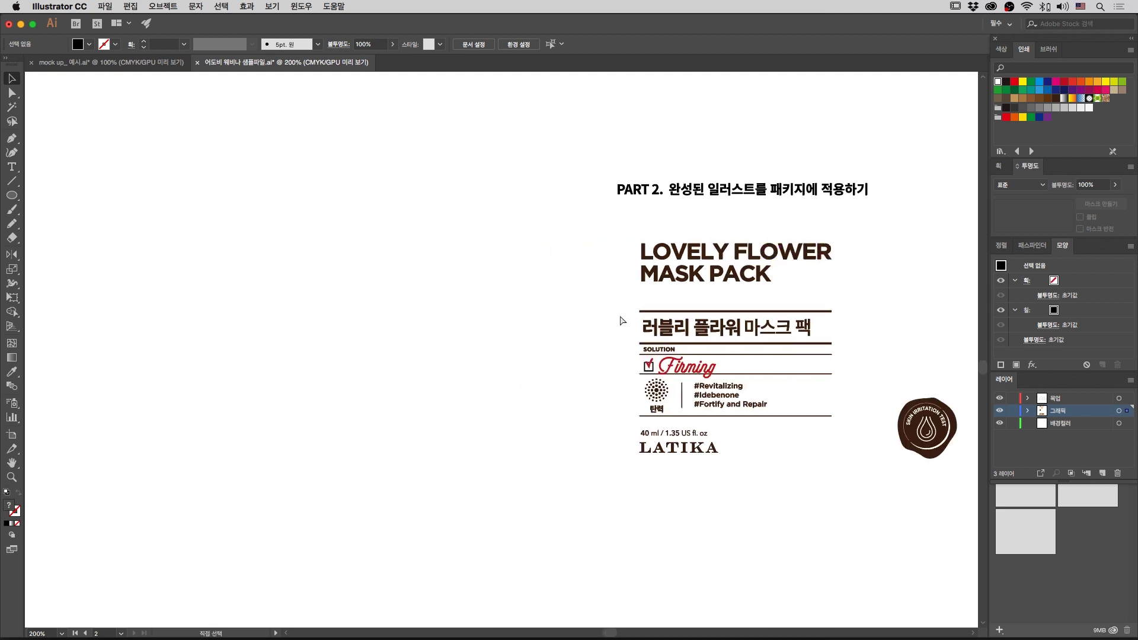
{"action": "key", "text": "cmd+v"}
{"action": "left_click_drag", "start_coordinate": [519, 322], "coordinate": [474, 320]}
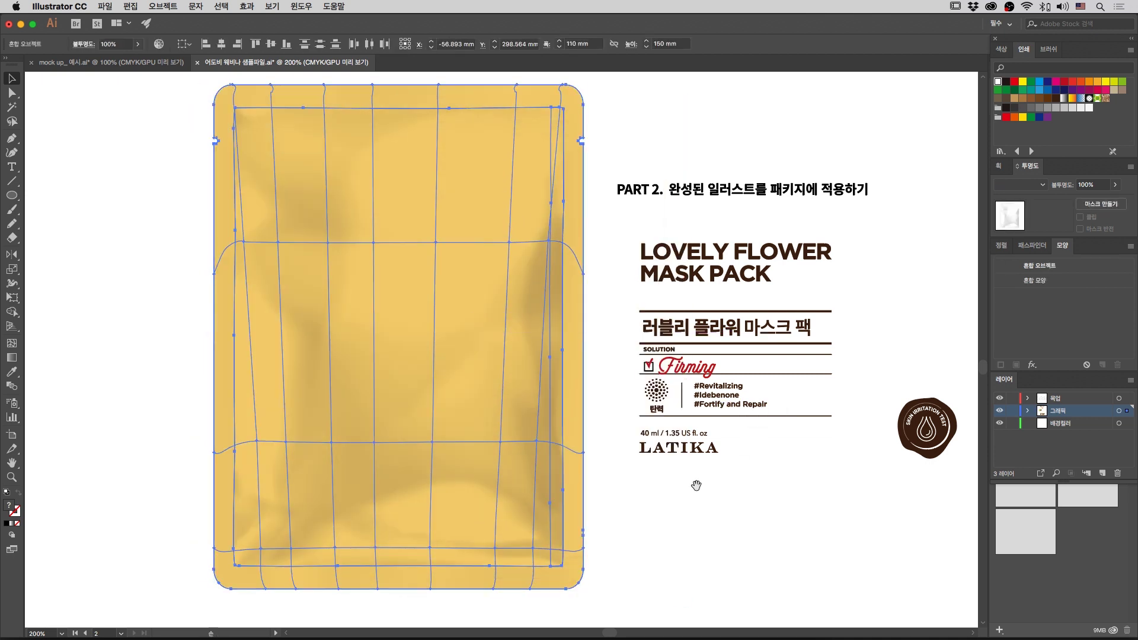
{"action": "scroll", "coordinate": [766, 495], "scroll_direction": "left", "scroll_amount": 2}
{"action": "left_click", "coordinate": [766, 490]}
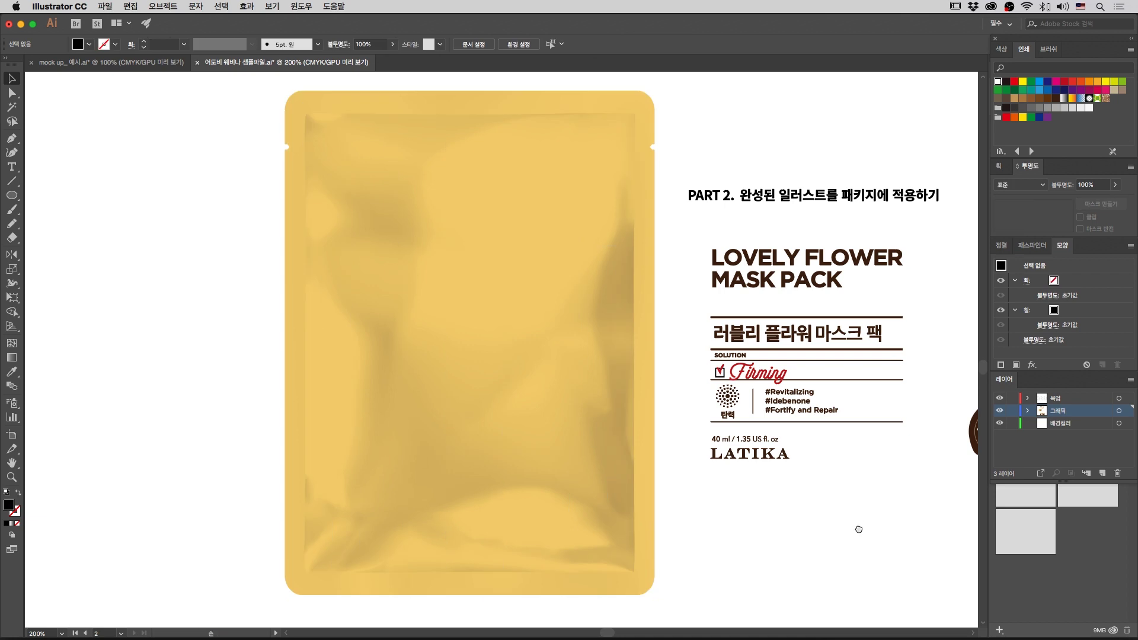
{"action": "scroll", "coordinate": [842, 515], "scroll_direction": "right", "scroll_amount": 1}
Step: Move the pouch's shading group to the 목업 layer, keeping it in place, and lock that layer
{"action": "left_click", "coordinate": [467, 397]}
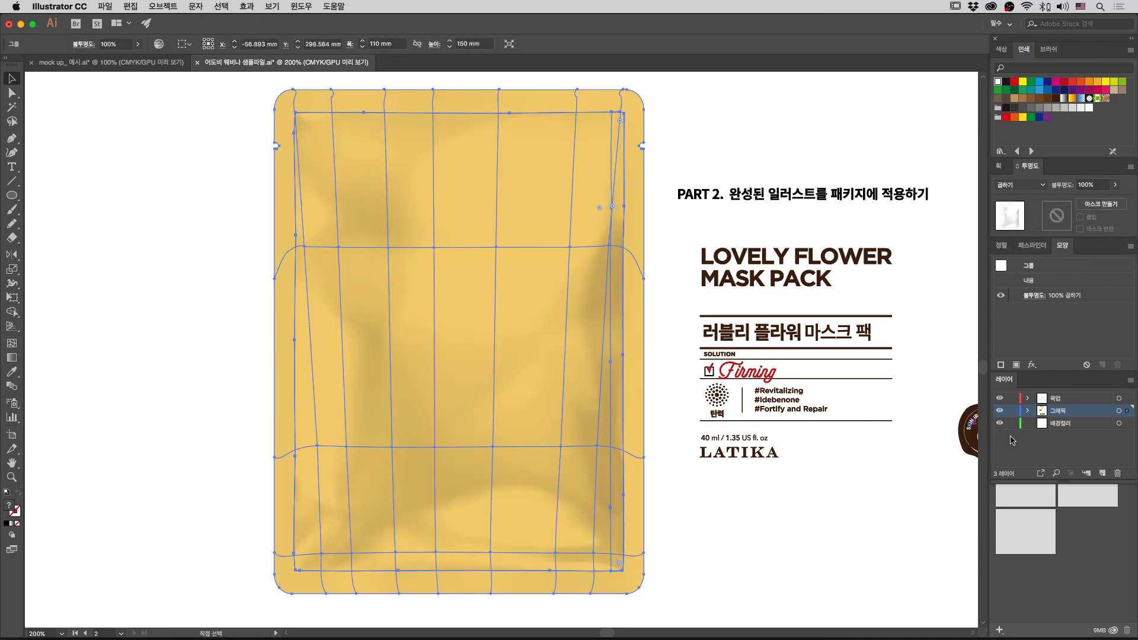
{"action": "key", "text": "Delete"}
{"action": "left_click", "coordinate": [1080, 402]}
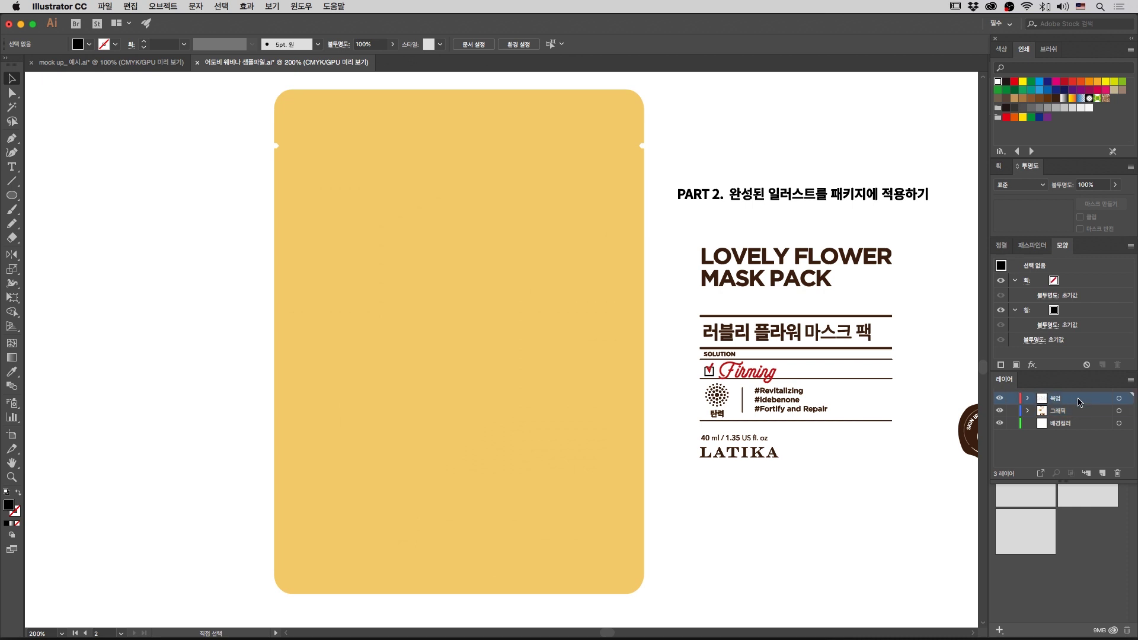
{"action": "key", "text": "super+z"}
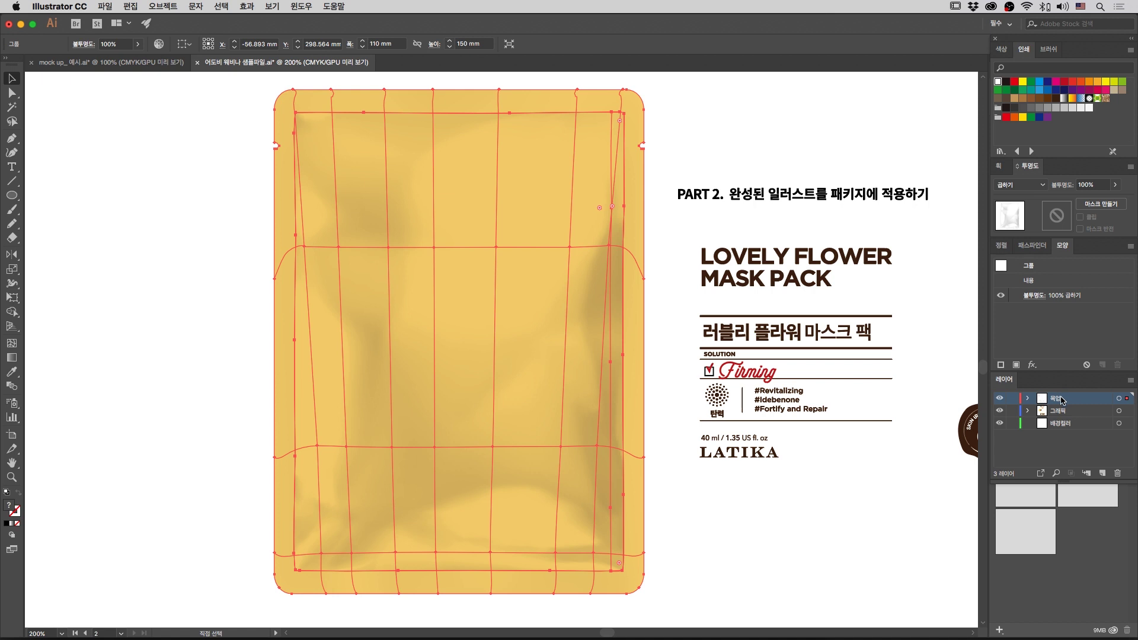
{"action": "key", "text": "v"}
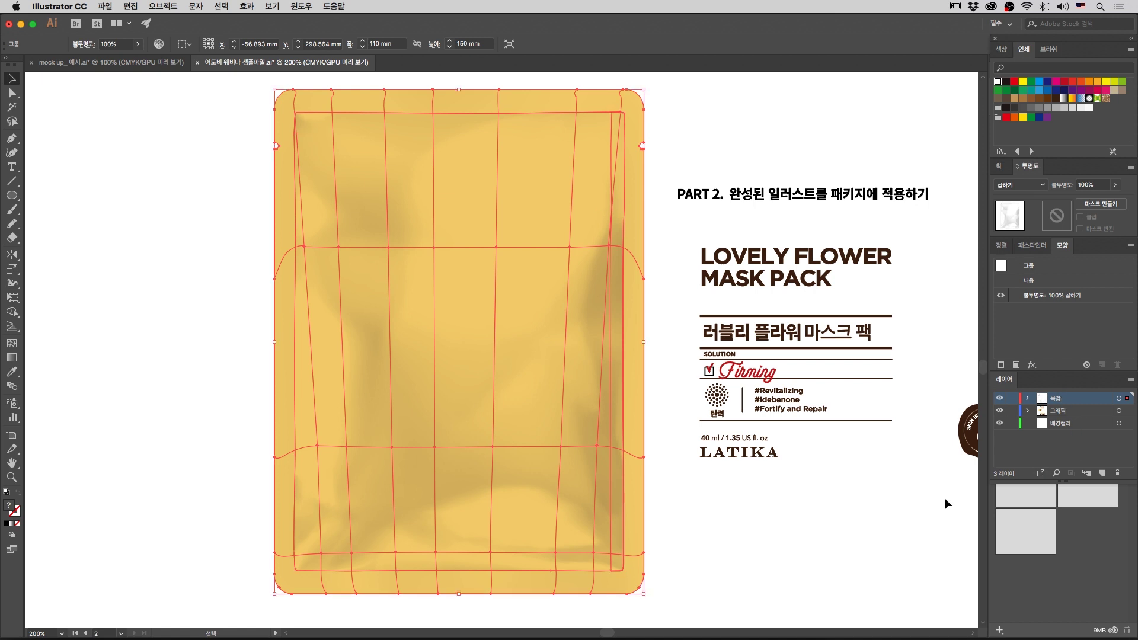
{"action": "left_click", "coordinate": [1013, 399]}
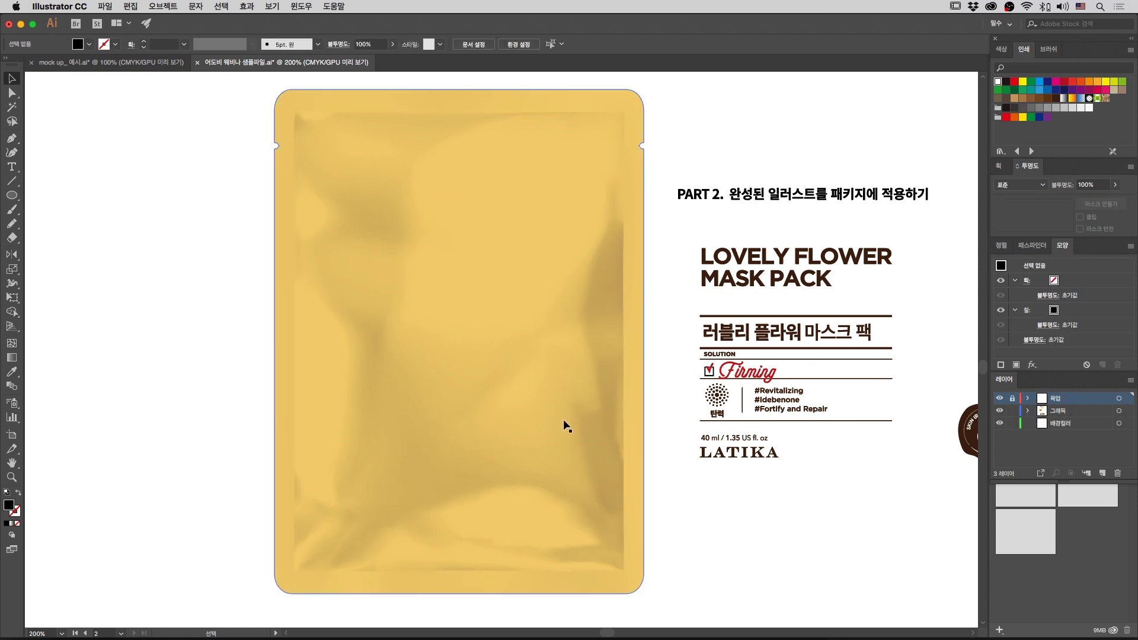
Step: Move the pouch's yellow background shape from the 그래픽 layer to the 배경컬러 layer, keeping it in place
{"action": "left_click", "coordinate": [480, 407]}
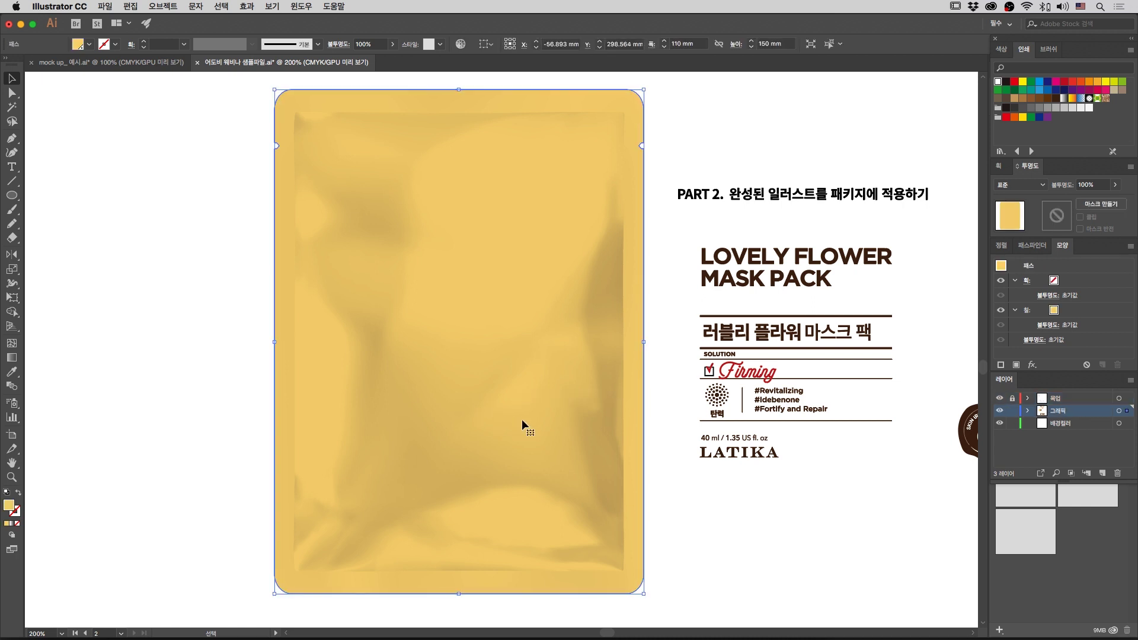
{"action": "key", "text": "Delete"}
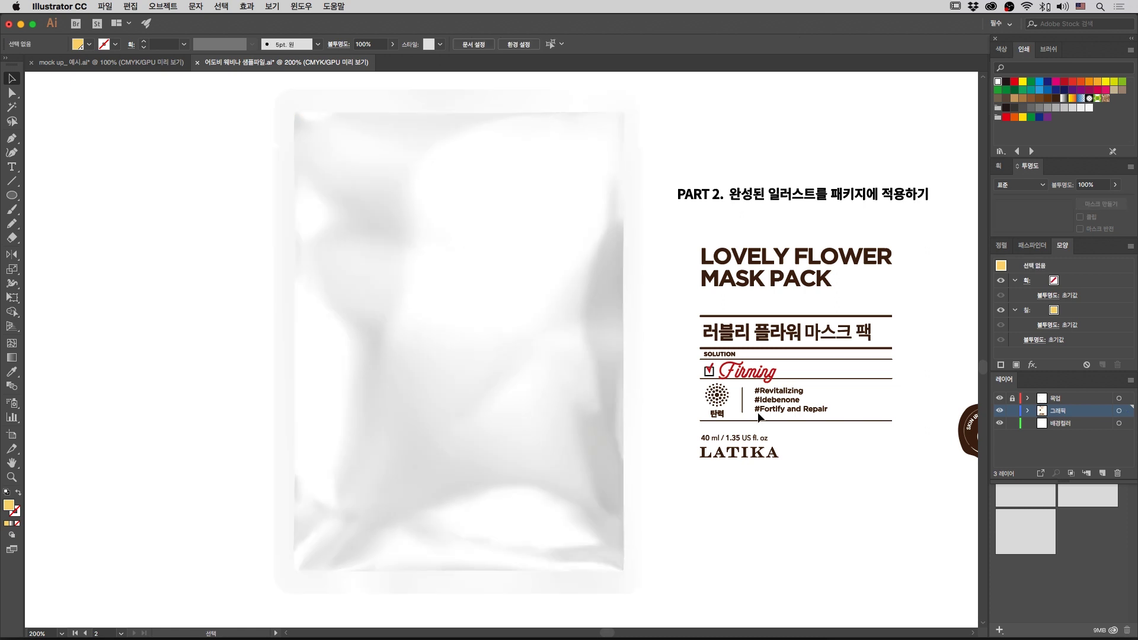
{"action": "left_click", "coordinate": [1090, 424]}
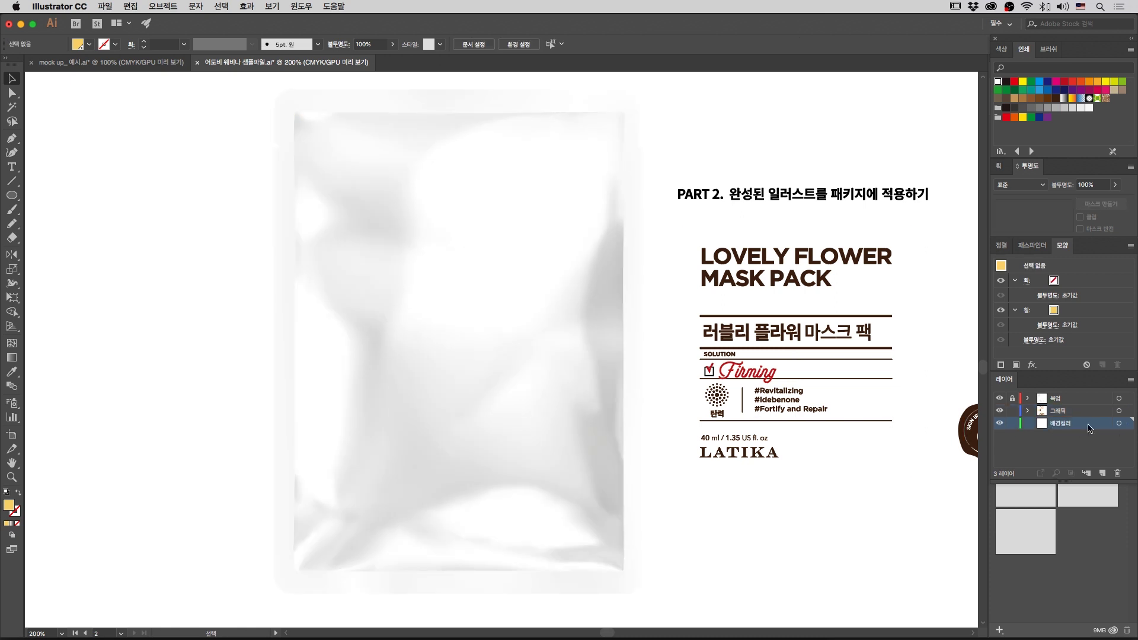
{"action": "key", "text": "super+f"}
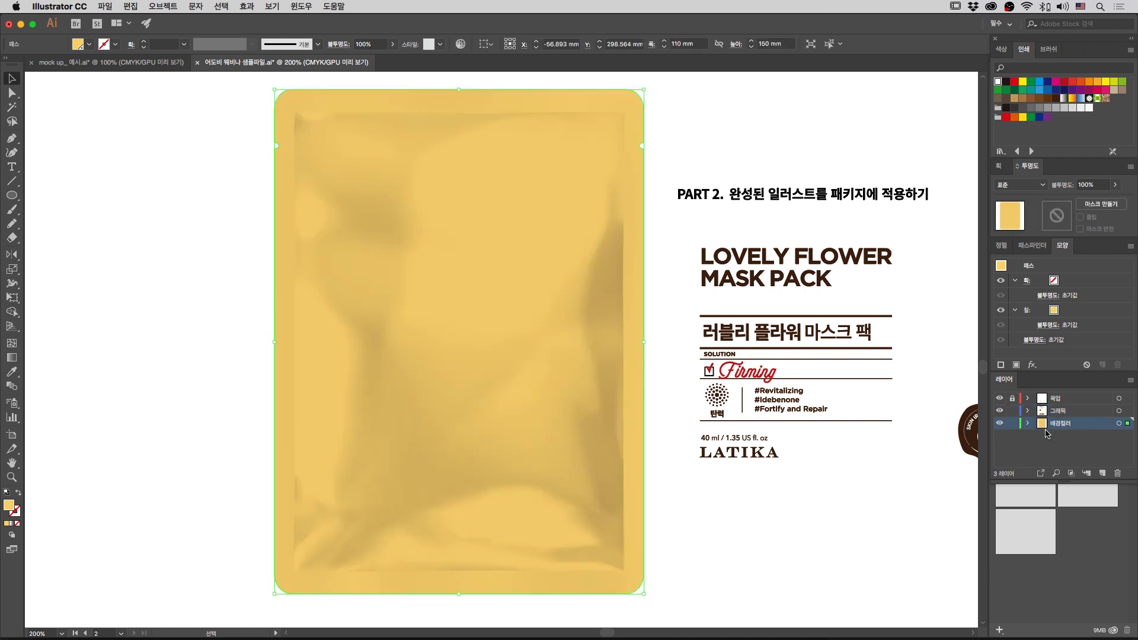
Step: Select the clipped floral artwork with its white panel in Part 1 and place it to the left of the foil pouch
{"action": "scroll", "coordinate": [632, 331], "scroll_direction": "down", "scroll_amount": 1}
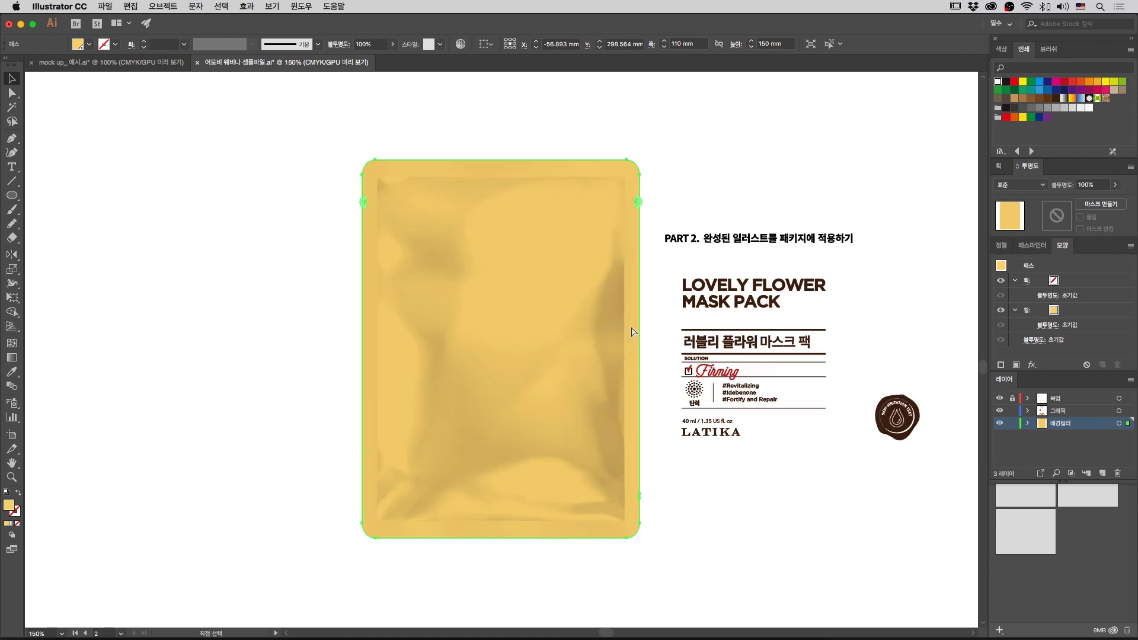
{"action": "scroll", "coordinate": [633, 332], "scroll_direction": "down", "scroll_amount": 1}
{"action": "left_click_drag", "start_coordinate": [767, 140], "coordinate": [641, 402]}
{"action": "left_click_drag", "start_coordinate": [847, 363], "coordinate": [673, 107]}
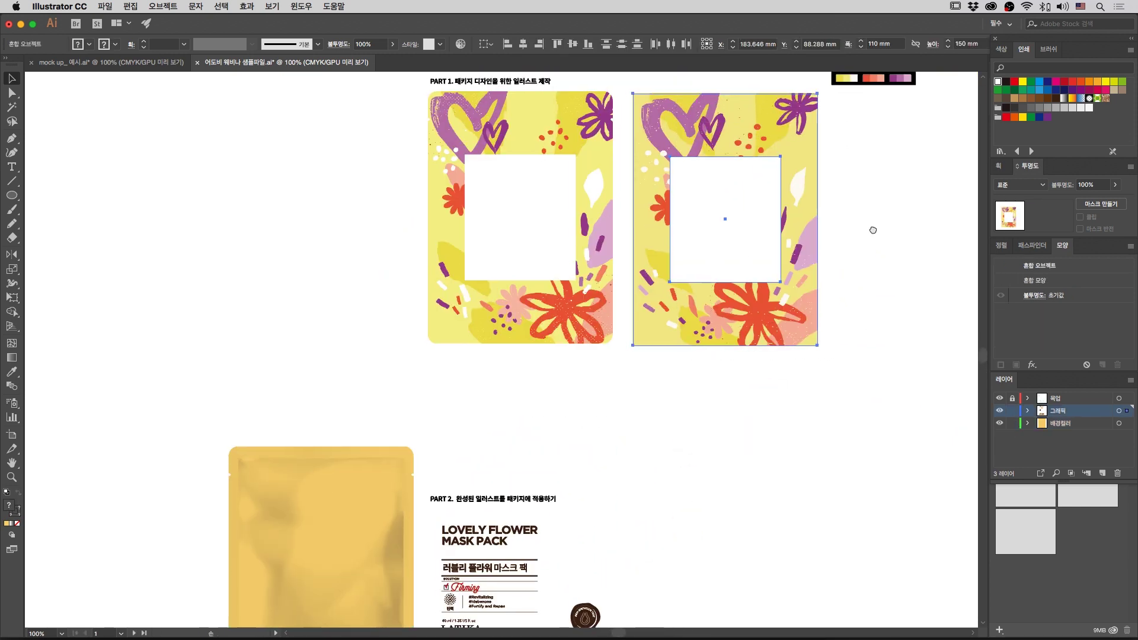
{"action": "scroll", "coordinate": [873, 230], "scroll_direction": "left", "scroll_amount": 5}
{"action": "left_click_drag", "start_coordinate": [905, 198], "coordinate": [278, 533]}
{"action": "left_click_drag", "start_coordinate": [484, 426], "coordinate": [665, 229]}
{"action": "key", "text": "super+equal"}
{"action": "left_click_drag", "start_coordinate": [642, 461], "coordinate": [424, 443]}
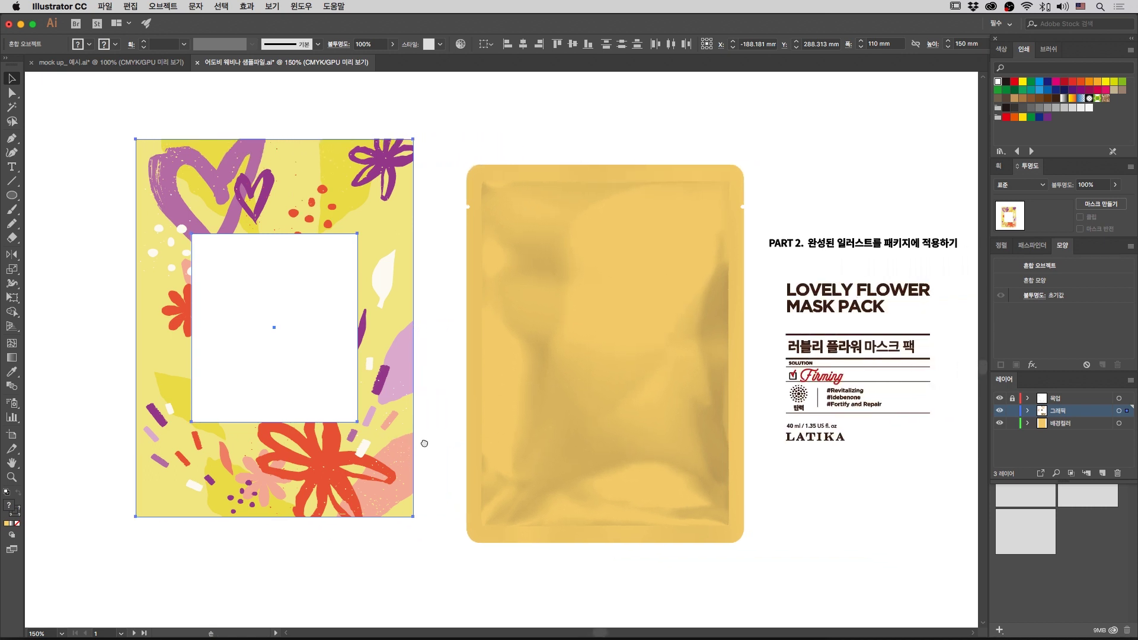
{"action": "left_click_drag", "start_coordinate": [910, 472], "coordinate": [888, 466]}
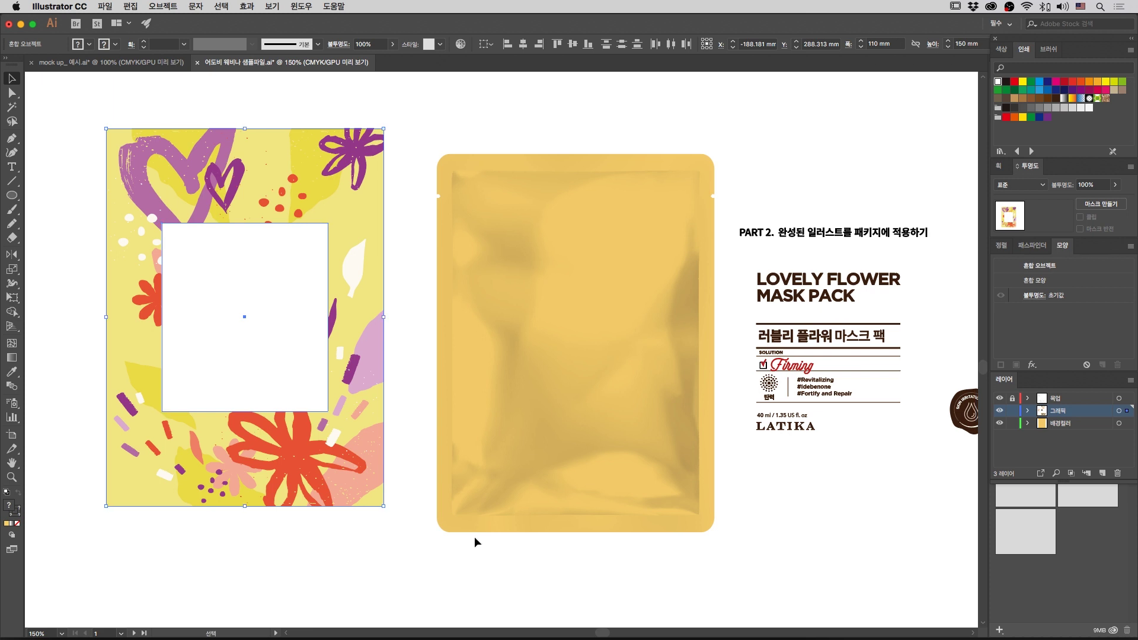
Step: Shift the floral artwork closer to the foil pouch, roughly level with it, and clear the selection
{"action": "left_click_drag", "start_coordinate": [381, 485], "coordinate": [402, 504]}
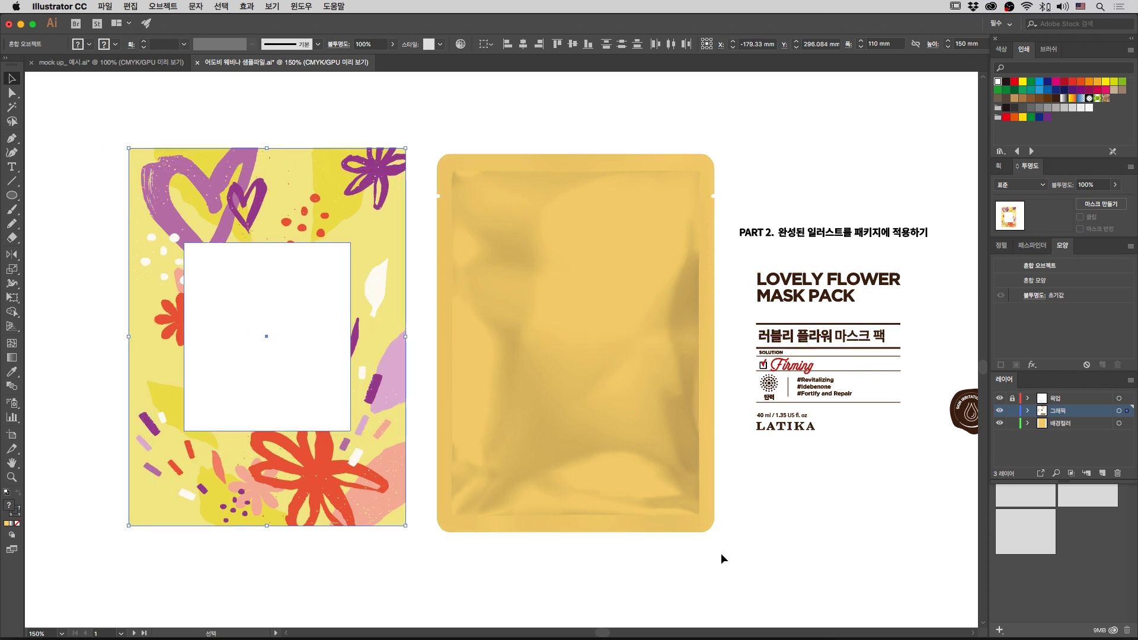
{"action": "left_click_drag", "start_coordinate": [721, 553], "coordinate": [841, 539]}
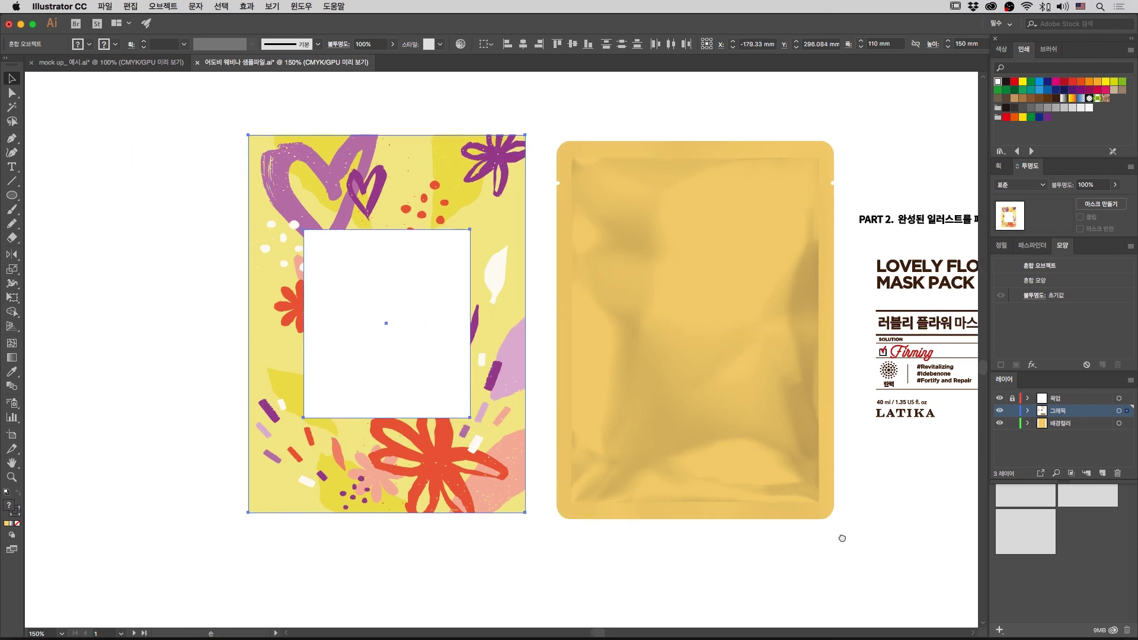
{"action": "left_click", "coordinate": [565, 565]}
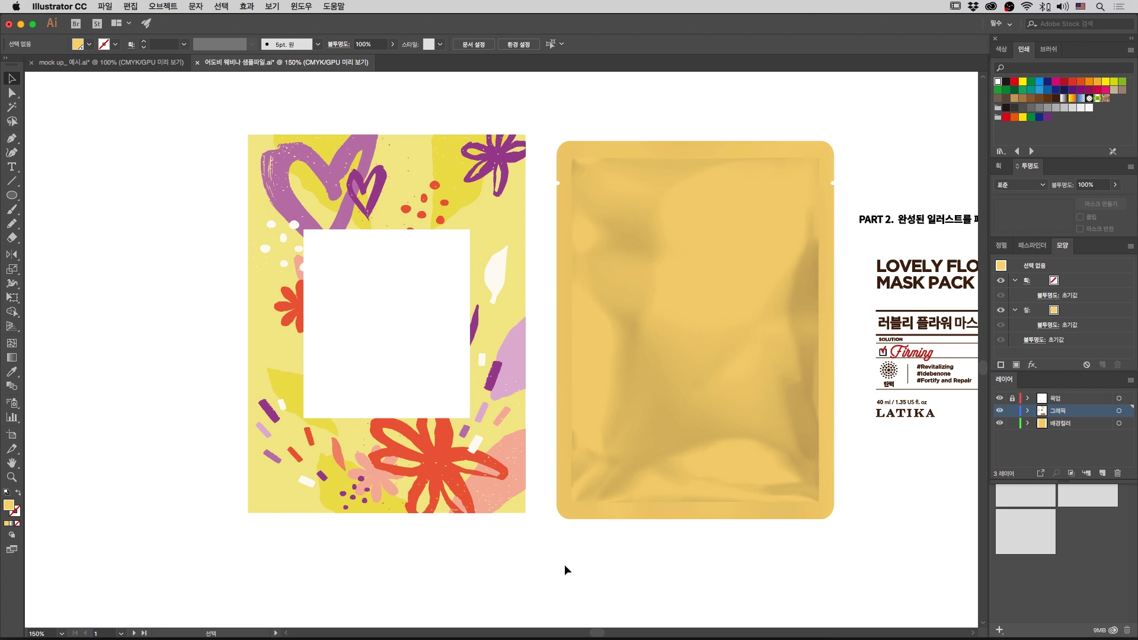
Step: Release the clipping mask on the floral artwork beside the pouch and deselect the released pieces
{"action": "left_click", "coordinate": [506, 472]}
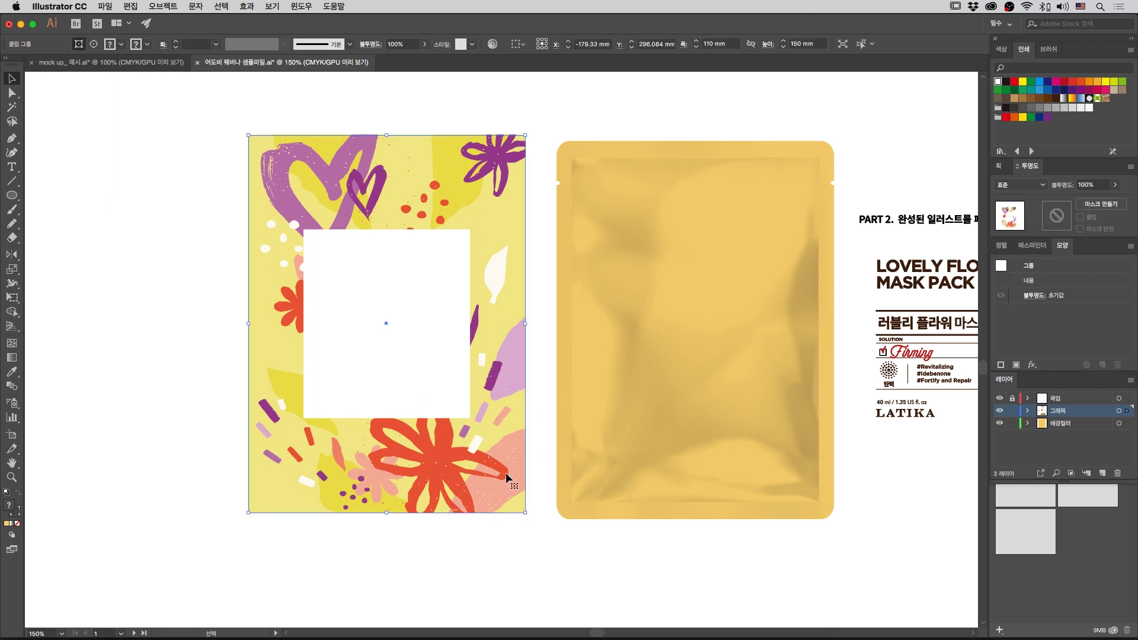
{"action": "key", "text": "super+alt"}
{"action": "key", "text": "super+alt"}
{"action": "key", "text": "super+alt+7"}
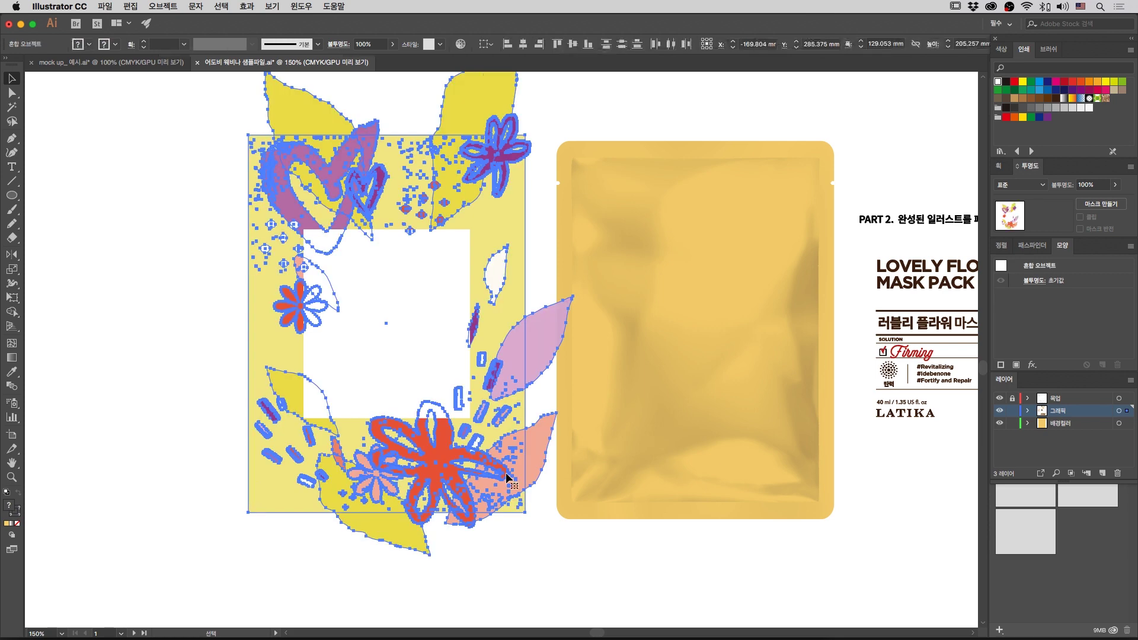
{"action": "left_click", "coordinate": [528, 221]}
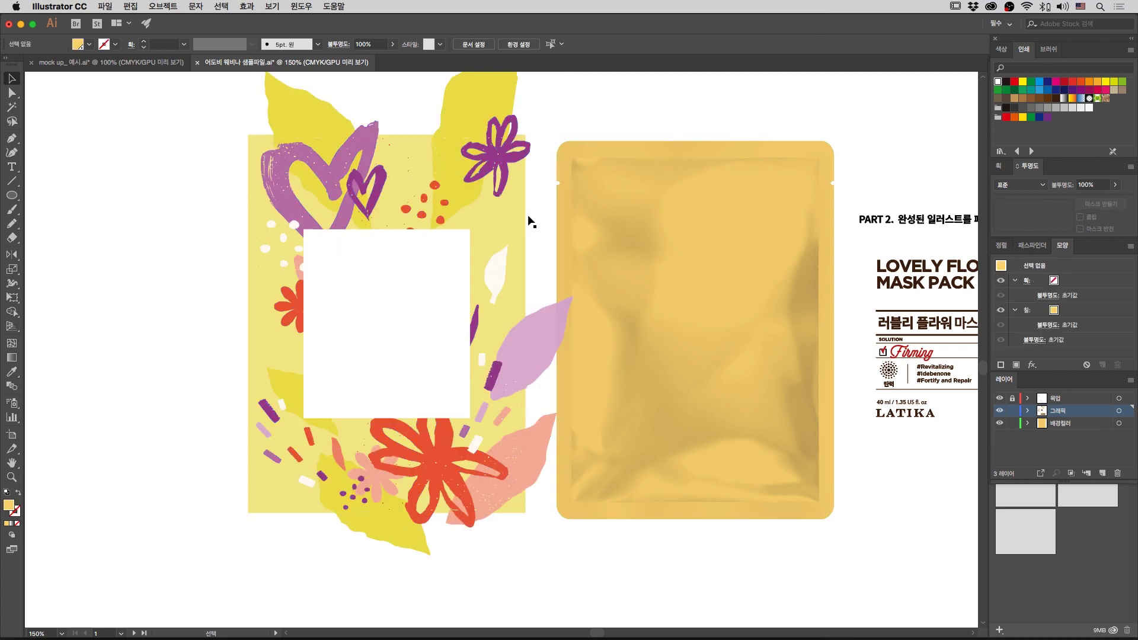
Step: Delete the white panel and the pale yellow background rectangle from the released floral artwork
{"action": "key", "text": "ctrl+z"}
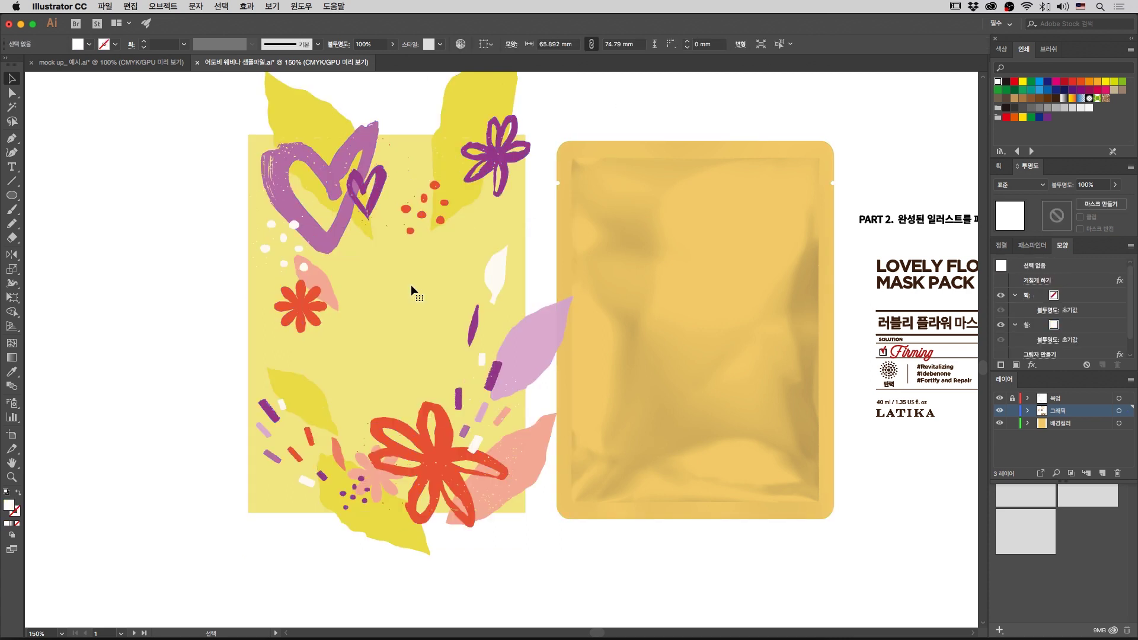
{"action": "left_click", "coordinate": [470, 255]}
{"action": "key", "text": "Delete"}
Step: Place a copy of the foil pouch's orange-yellow background shape over the floral artwork beside the pouch
{"action": "left_click", "coordinate": [607, 272]}
{"action": "key", "text": "a"}
{"action": "left_click", "coordinate": [1078, 411]}
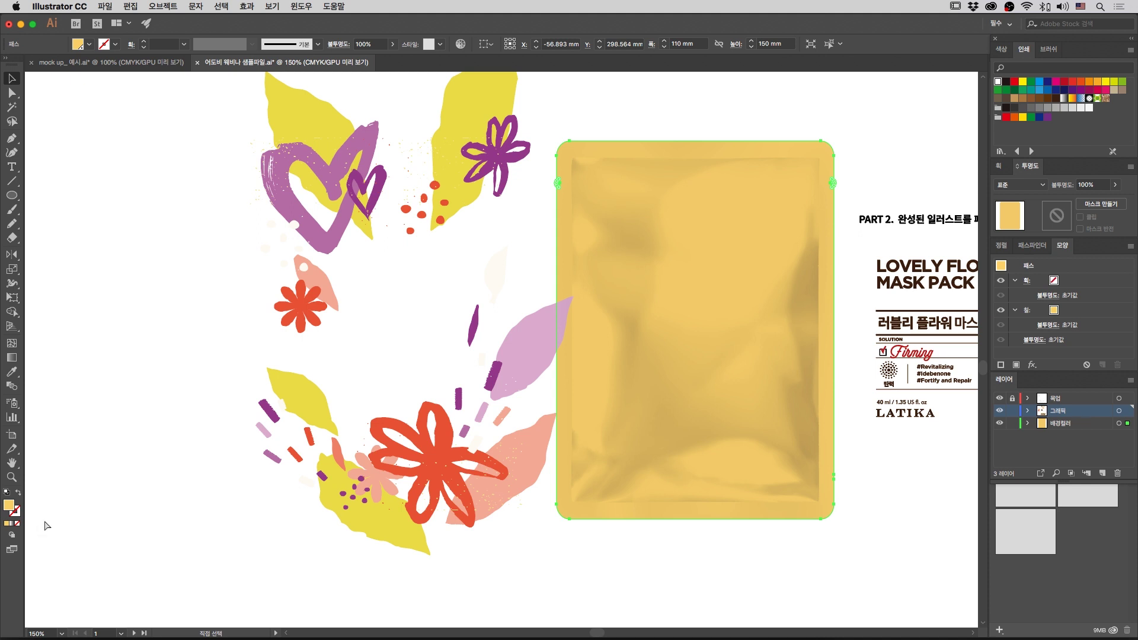
{"action": "key", "text": "v"}
{"action": "left_click_drag", "start_coordinate": [695, 293], "coordinate": [390, 285]}
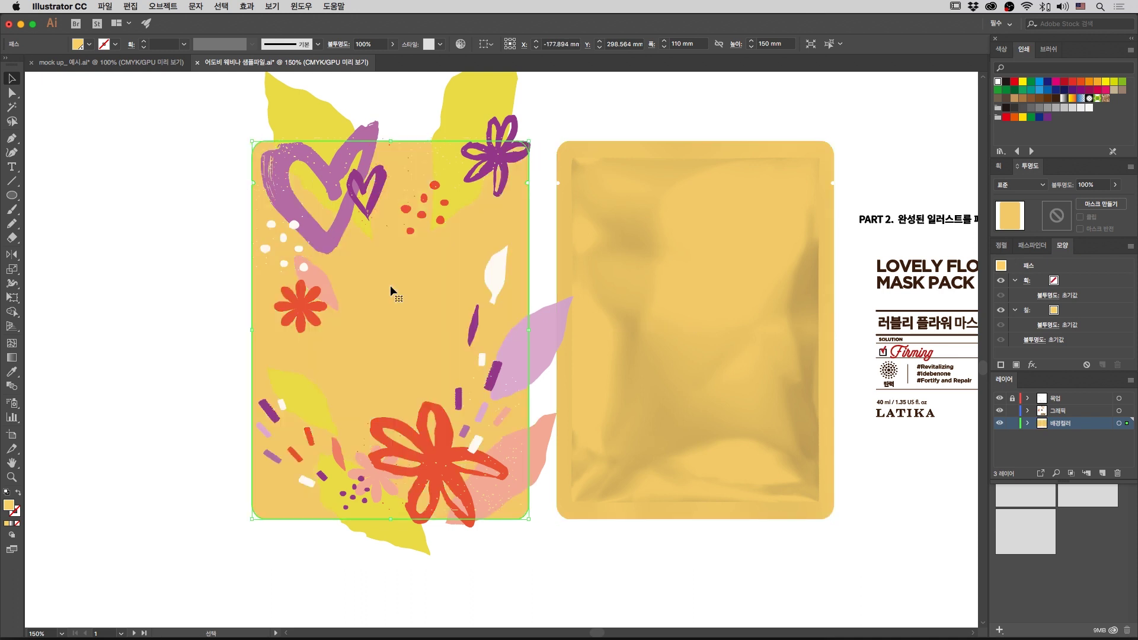
Step: Move the copied pouch shape to the 그래픽 layer, keeping it in place in front of the floral artwork
{"action": "key", "text": "Delete"}
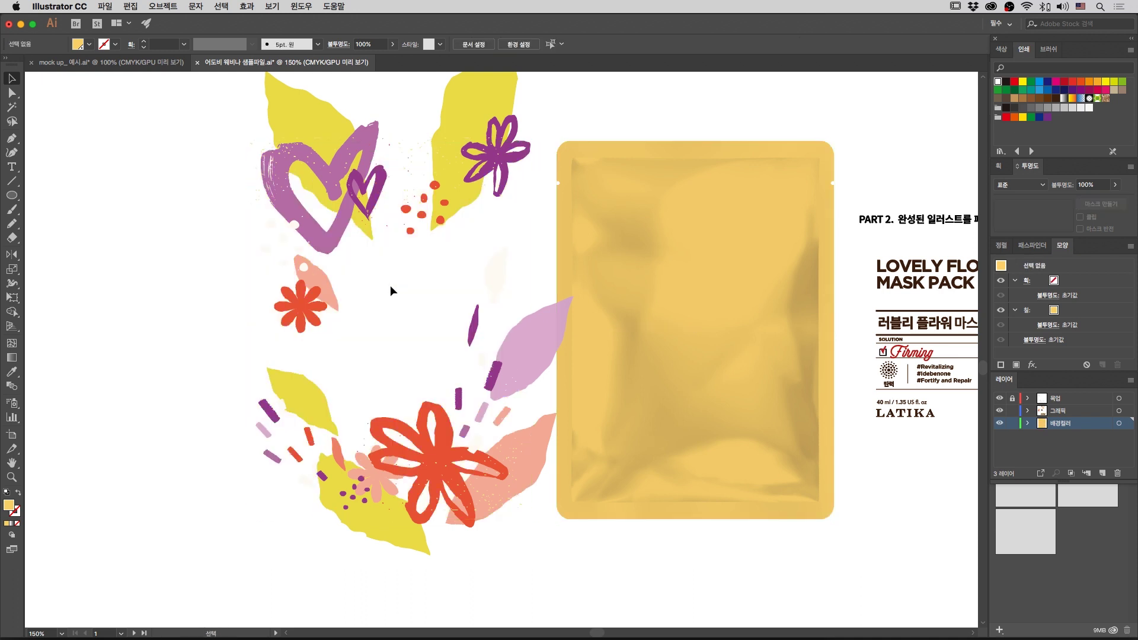
{"action": "left_click", "coordinate": [1067, 411]}
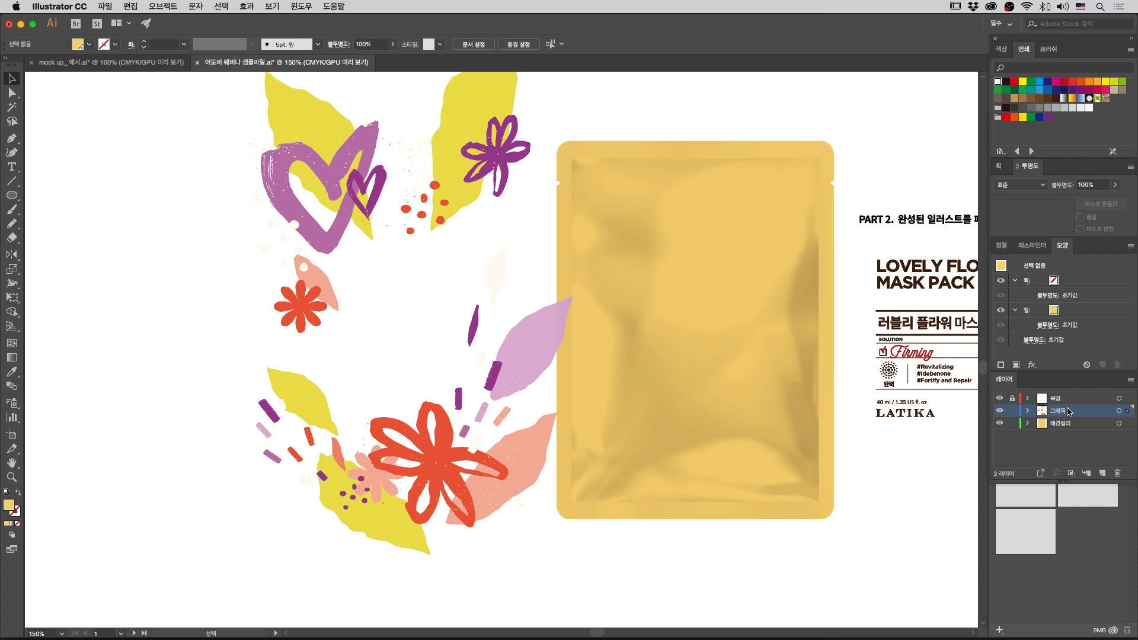
{"action": "key", "text": "super+f"}
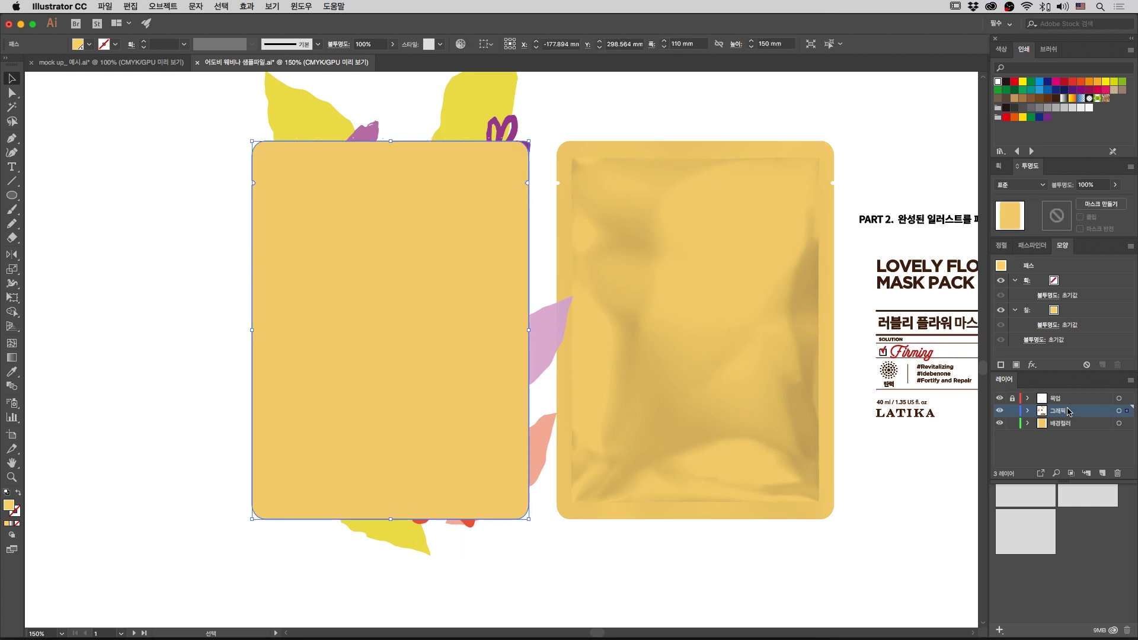
Step: Clip the floral artwork to the copied pouch shape with a clipping mask and clear the selection
{"action": "left_click", "coordinate": [494, 124], "text": "shift"}
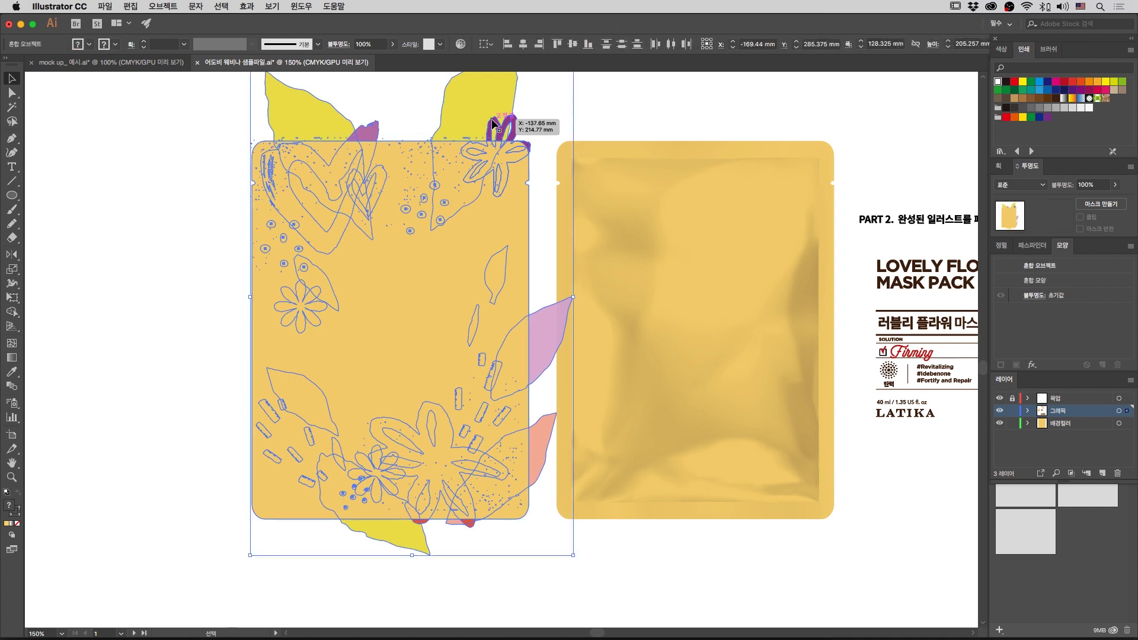
{"action": "right_click", "coordinate": [481, 190]}
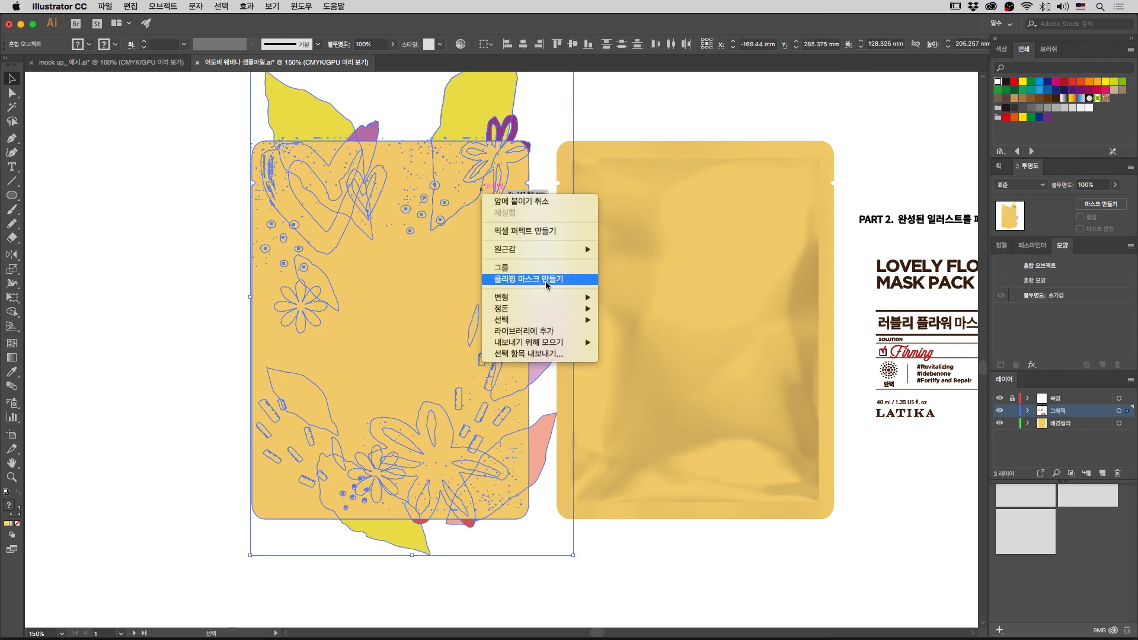
{"action": "left_click", "coordinate": [571, 286]}
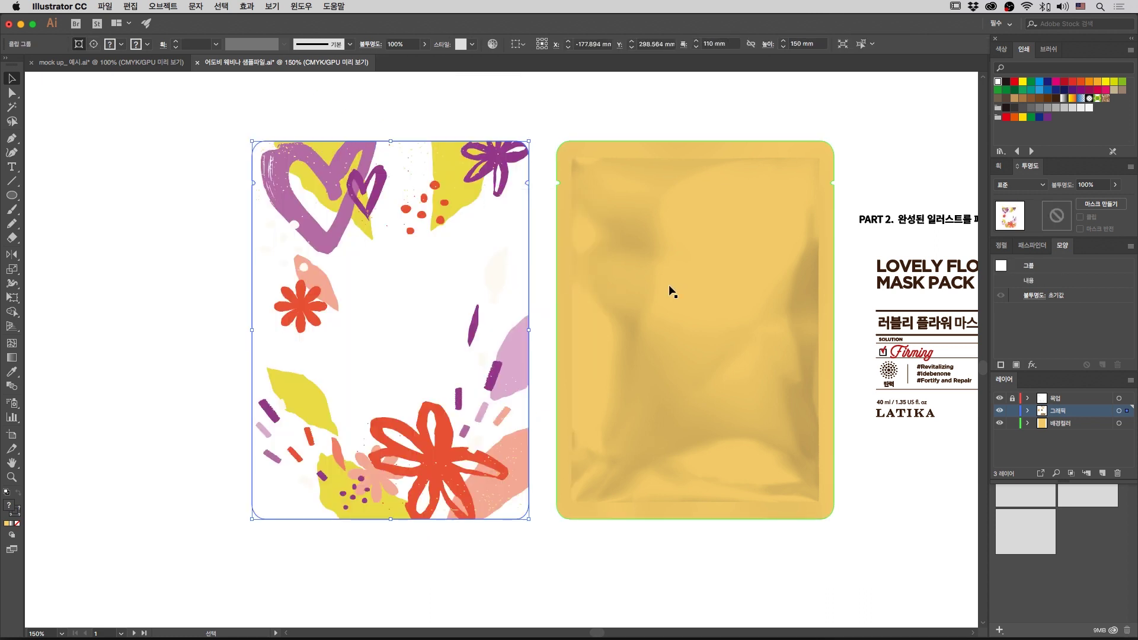
{"action": "left_click", "coordinate": [679, 110]}
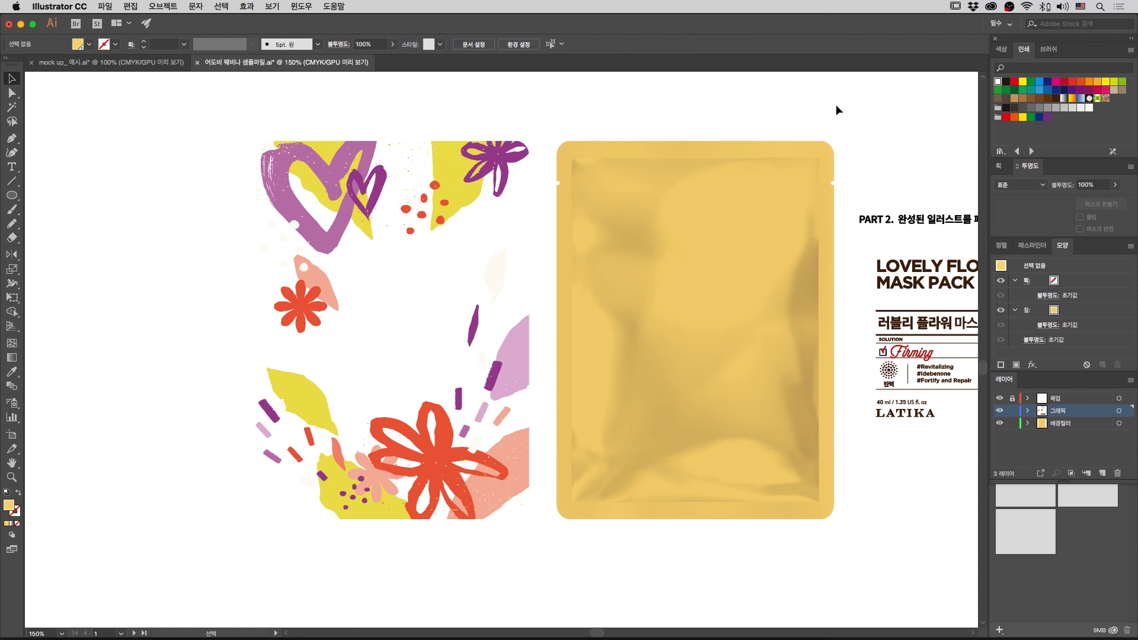
Step: Move the clipped floral artwork onto the foil pouch so their outlines coincide, then clear the selection
{"action": "scroll", "coordinate": [701, 127], "scroll_direction": "right", "scroll_amount": 5}
{"action": "left_click_drag", "start_coordinate": [246, 123], "coordinate": [321, 297]}
{"action": "left_click", "coordinate": [392, 135]}
{"action": "left_click", "coordinate": [371, 169]}
{"action": "left_click", "coordinate": [386, 134]}
{"action": "left_click_drag", "start_coordinate": [383, 137], "coordinate": [296, 260]}
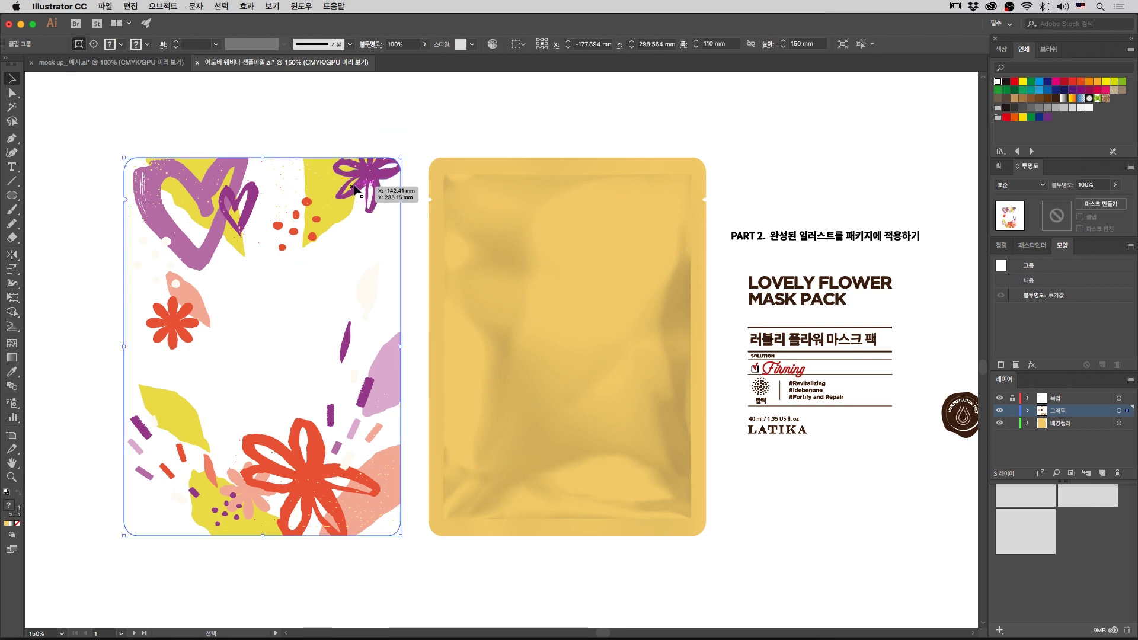
{"action": "left_click_drag", "start_coordinate": [356, 188], "coordinate": [658, 187]}
{"action": "left_click", "coordinate": [814, 142]}
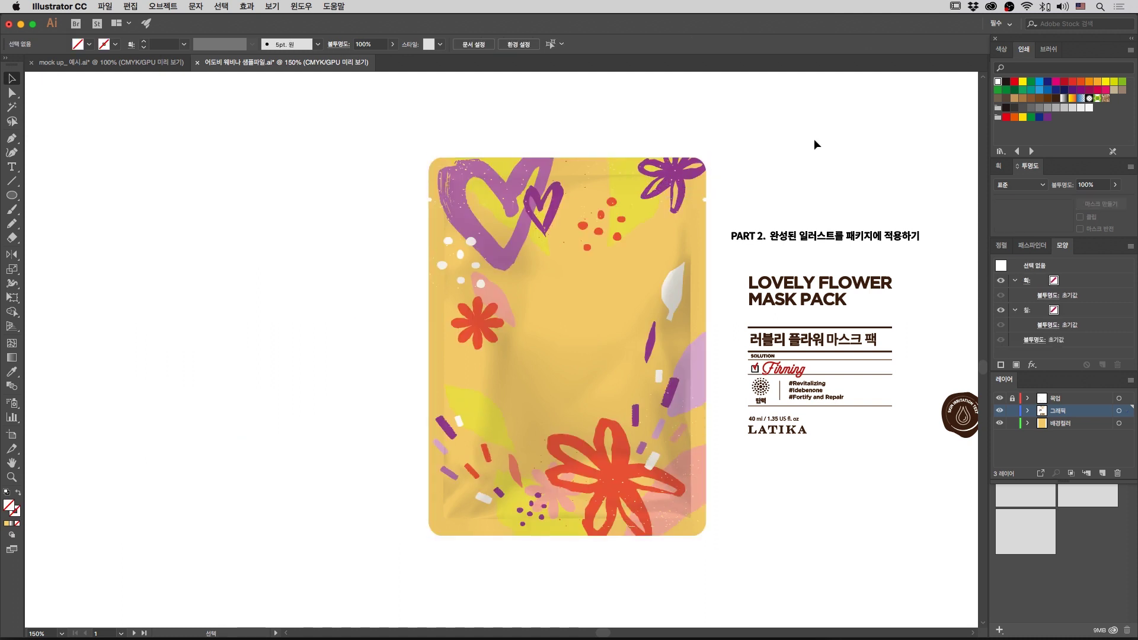
Step: Move the white LOVELY FLOWER MASK PACK label group onto the middle of the foil pouch
{"action": "scroll", "coordinate": [812, 145], "scroll_direction": "right", "scroll_amount": 1}
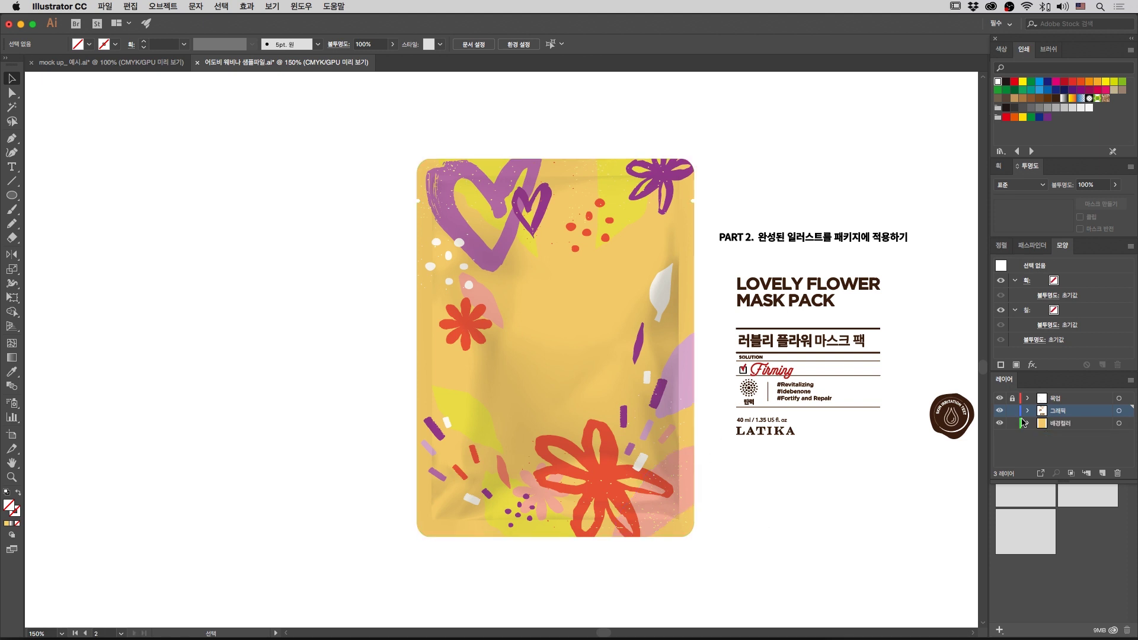
{"action": "left_click", "coordinate": [787, 375]}
{"action": "left_click", "coordinate": [788, 375]}
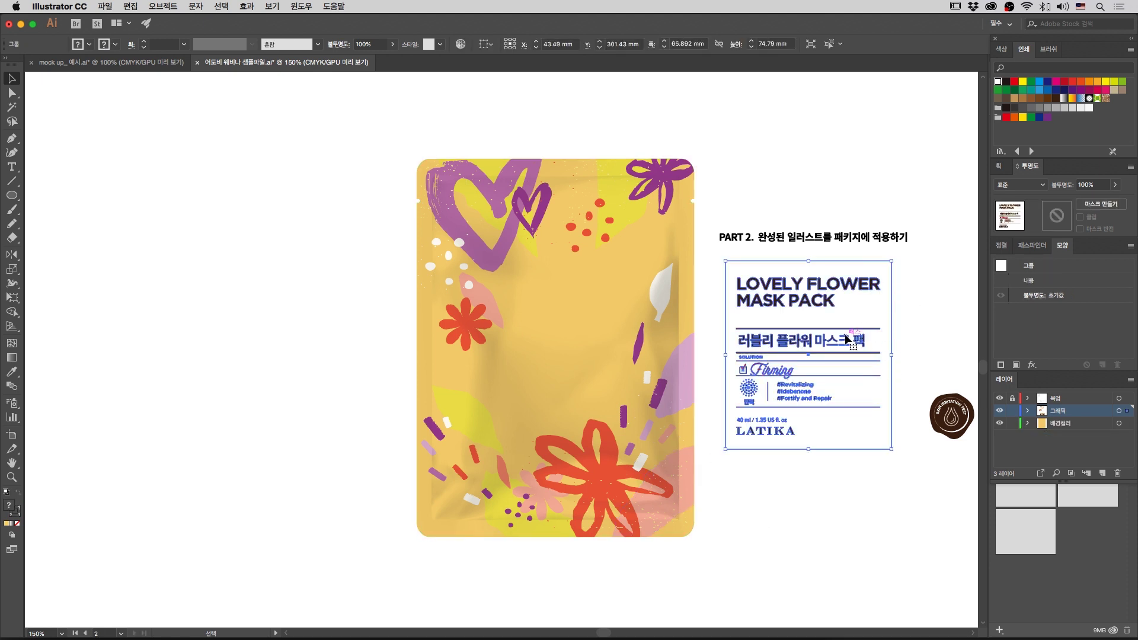
{"action": "left_click_drag", "start_coordinate": [849, 341], "coordinate": [603, 332]}
{"action": "scroll", "coordinate": [603, 332], "scroll_direction": "up", "scroll_amount": 1}
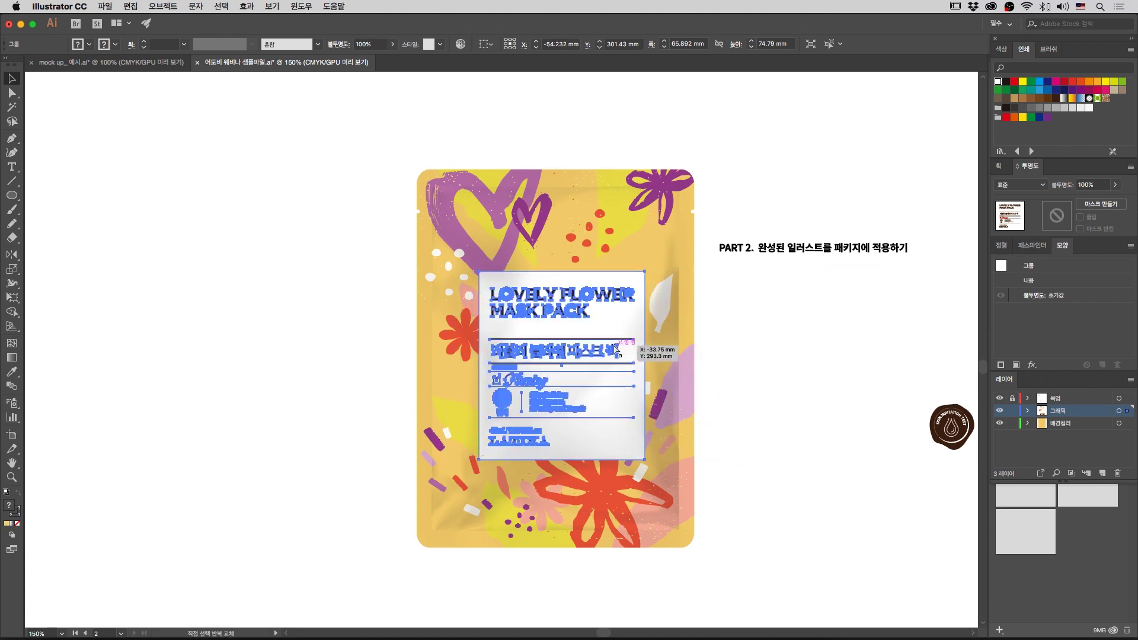
Step: Select the label together with the pouch artwork and background, and align them horizontally on their centres
{"action": "scroll", "coordinate": [616, 349], "scroll_direction": "left", "scroll_amount": 5}
{"action": "scroll", "coordinate": [616, 349], "scroll_direction": "down", "scroll_amount": 1}
{"action": "left_click_drag", "start_coordinate": [808, 557], "coordinate": [611, 150]}
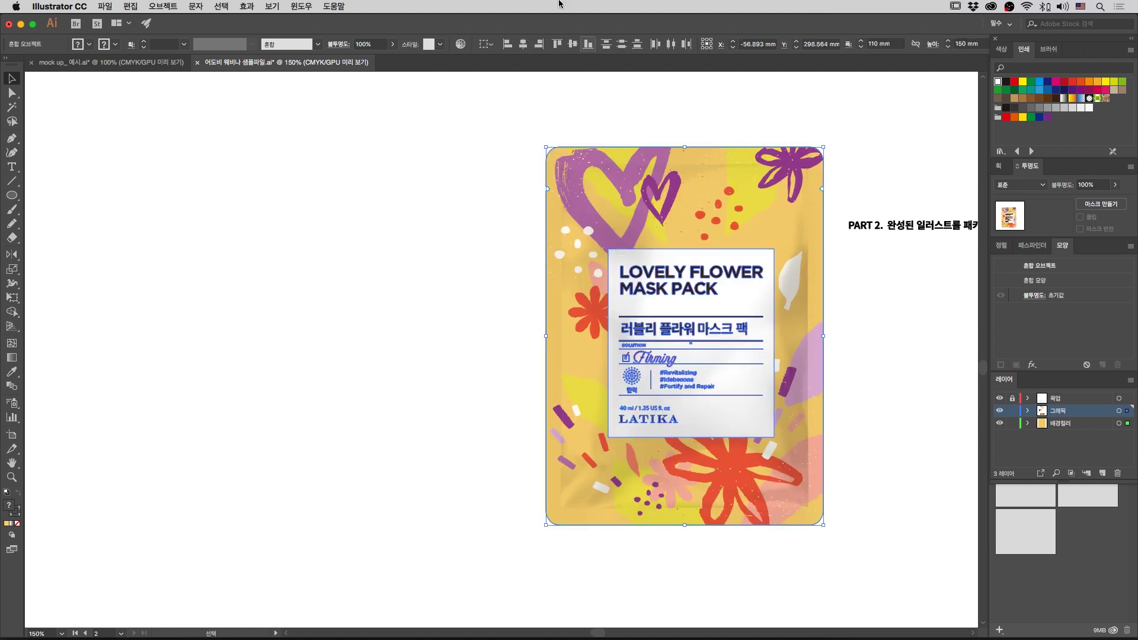
{"action": "left_click", "coordinate": [524, 44]}
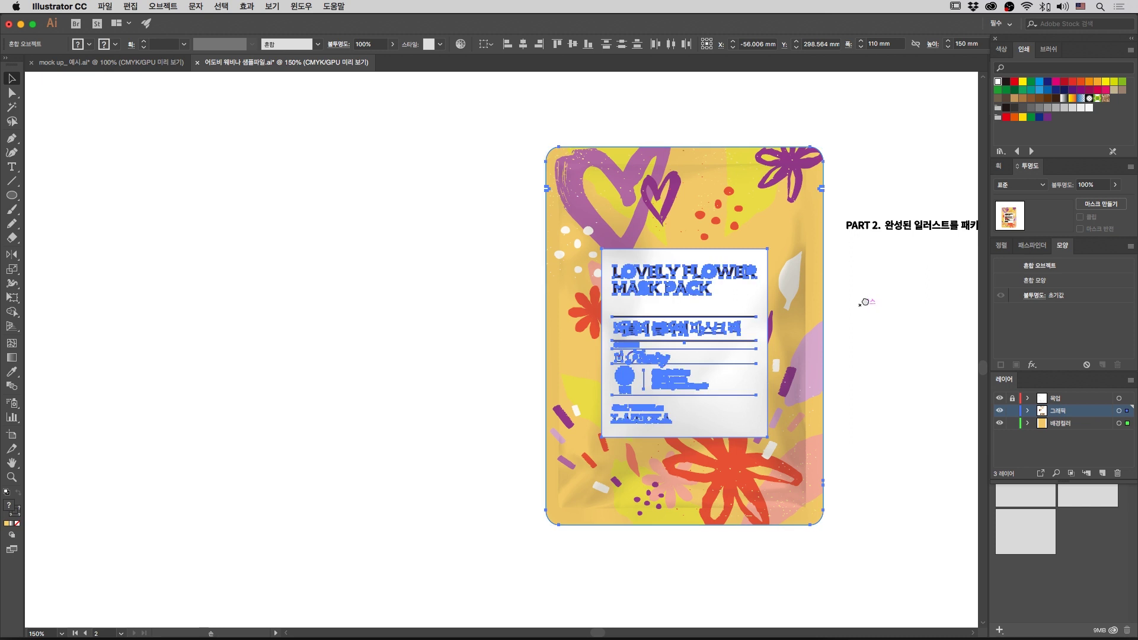
Step: Clear the selection and move the PART 2 heading to just above the foil pouch
{"action": "scroll", "coordinate": [862, 311], "scroll_direction": "right", "scroll_amount": 2}
{"action": "scroll", "coordinate": [862, 311], "scroll_direction": "down", "scroll_amount": 1}
{"action": "scroll", "coordinate": [906, 277], "scroll_direction": "right", "scroll_amount": 3}
{"action": "scroll", "coordinate": [906, 277], "scroll_direction": "down", "scroll_amount": 1}
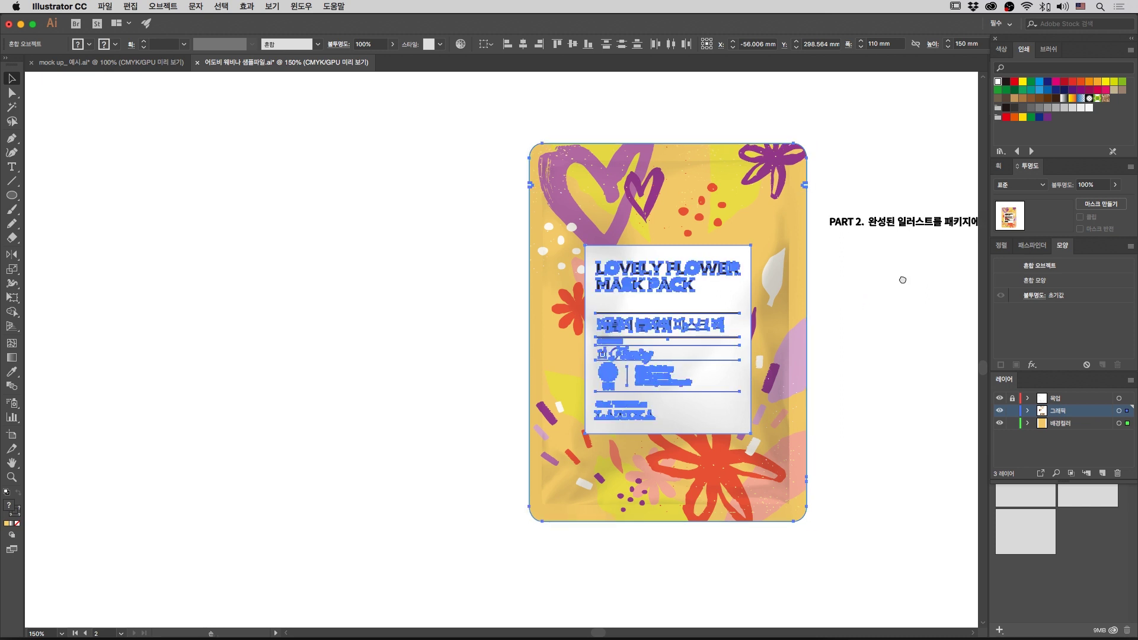
{"action": "scroll", "coordinate": [851, 271], "scroll_direction": "right", "scroll_amount": 2}
{"action": "scroll", "coordinate": [850, 271], "scroll_direction": "up", "scroll_amount": 1}
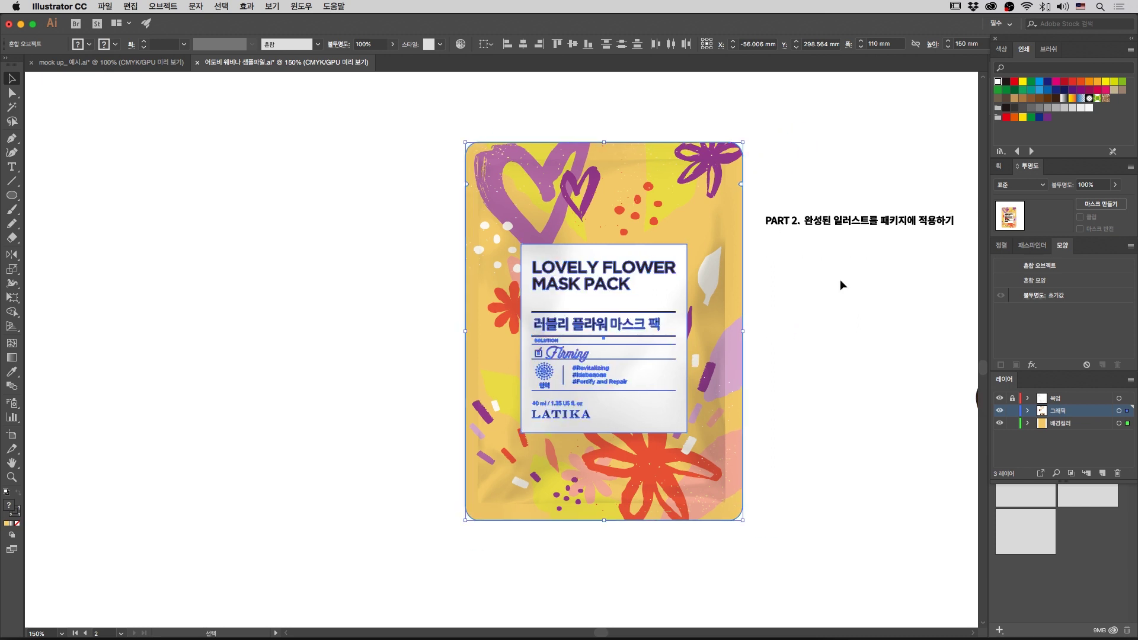
{"action": "left_click", "coordinate": [841, 279]}
{"action": "left_click_drag", "start_coordinate": [872, 226], "coordinate": [591, 129]}
{"action": "scroll", "coordinate": [805, 231], "scroll_direction": "down", "scroll_amount": 2}
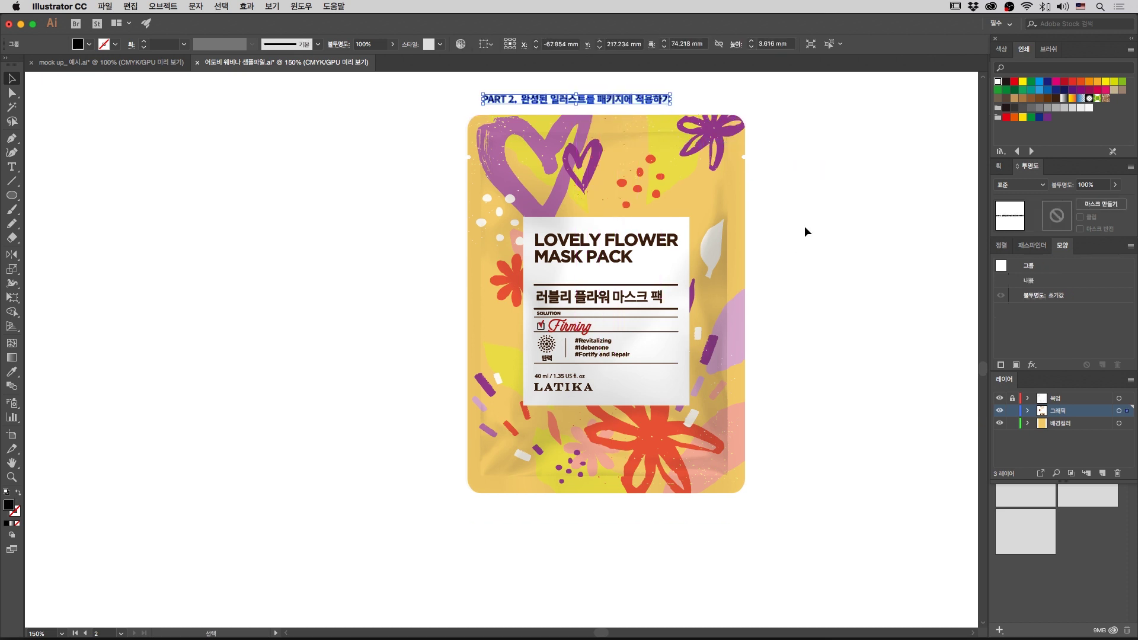
{"action": "key", "text": "super+equal"}
{"action": "key", "text": "space"}
{"action": "left_click_drag", "start_coordinate": [741, 593], "coordinate": [803, 314]}
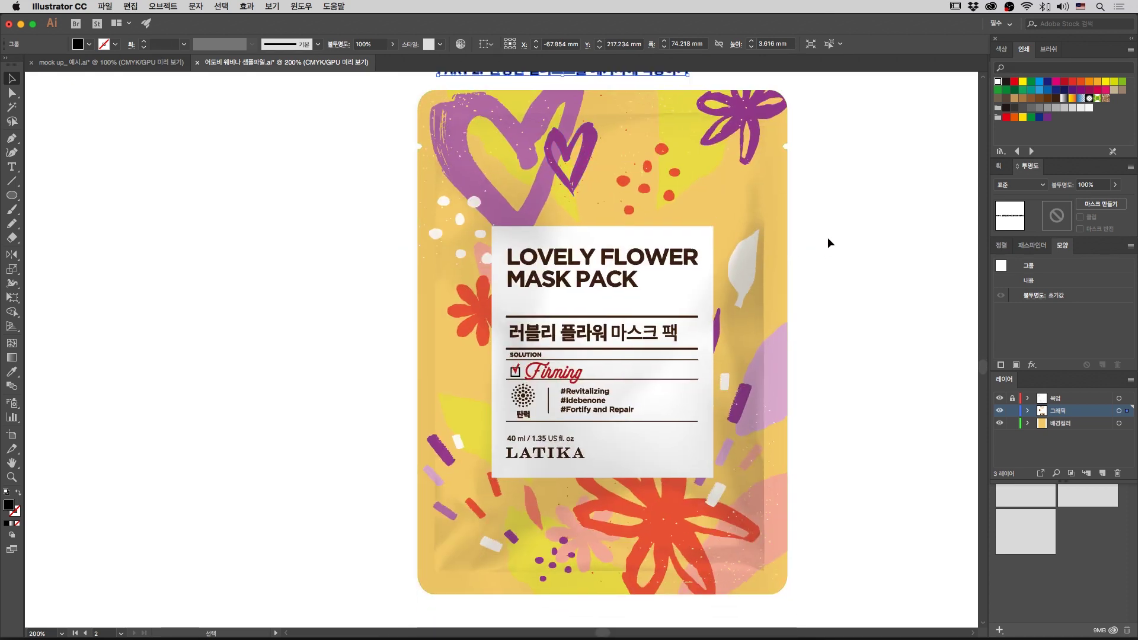
{"action": "scroll", "coordinate": [806, 208], "scroll_direction": "down", "scroll_amount": 2}
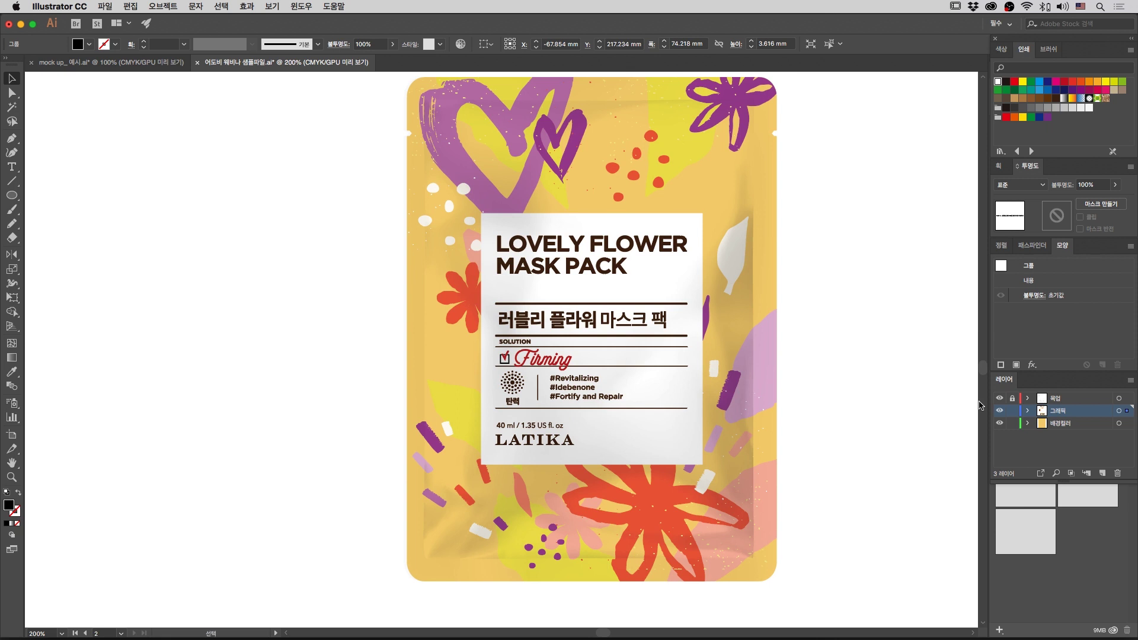
{"action": "scroll", "coordinate": [848, 244], "scroll_direction": "up", "scroll_amount": 2}
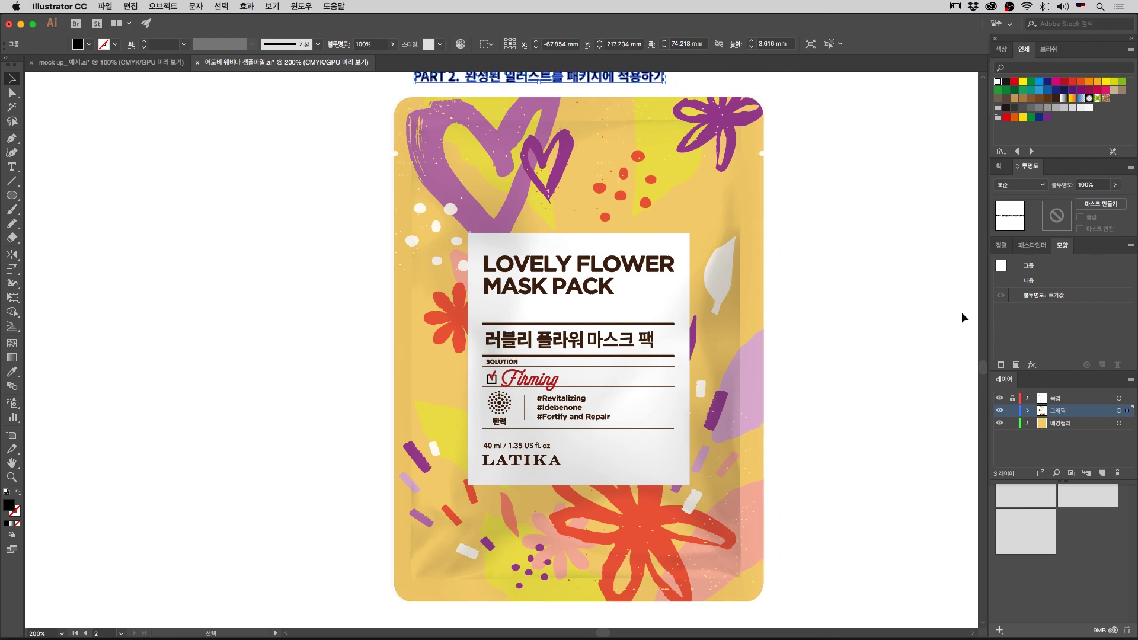
Step: Recolour the pouch's background shape with the pale yellow sampled from the Part 1 illustration using the Eyedropper
{"action": "key", "text": "super+minus"}
{"action": "scroll", "coordinate": [933, 301], "scroll_direction": "down", "scroll_amount": 1}
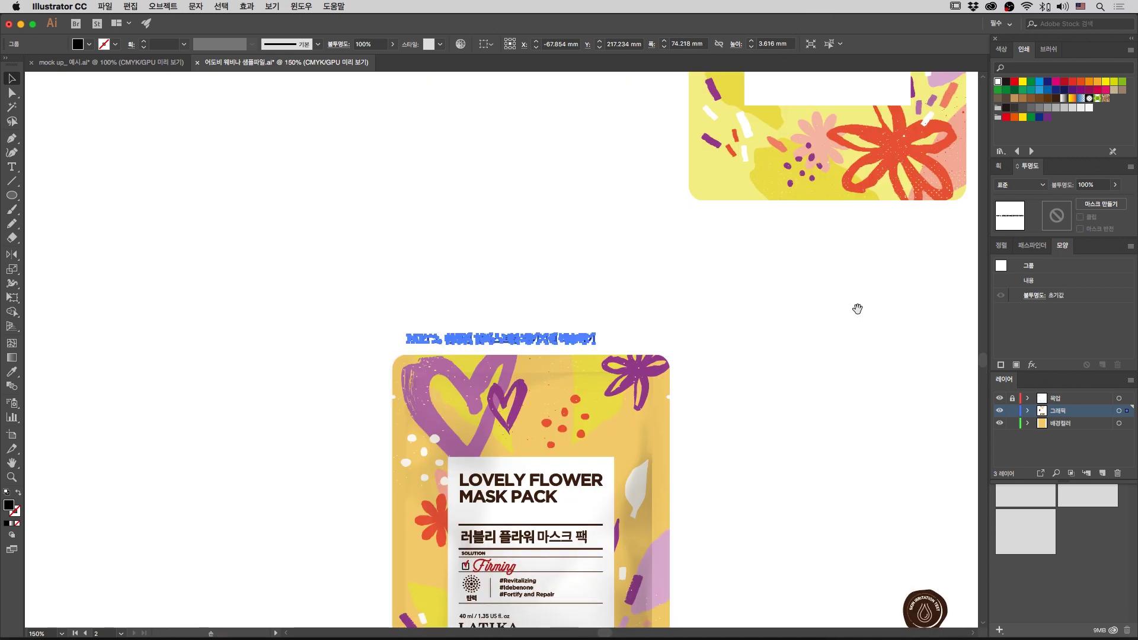
{"action": "scroll", "coordinate": [857, 309], "scroll_direction": "down", "scroll_amount": 6}
{"action": "key", "text": "a"}
{"action": "left_click", "coordinate": [627, 309]}
{"action": "left_click_drag", "start_coordinate": [851, 208], "coordinate": [457, 501]}
{"action": "key", "text": "i"}
{"action": "left_click", "coordinate": [719, 345]}
{"action": "left_click_drag", "start_coordinate": [516, 460], "coordinate": [724, 257]}
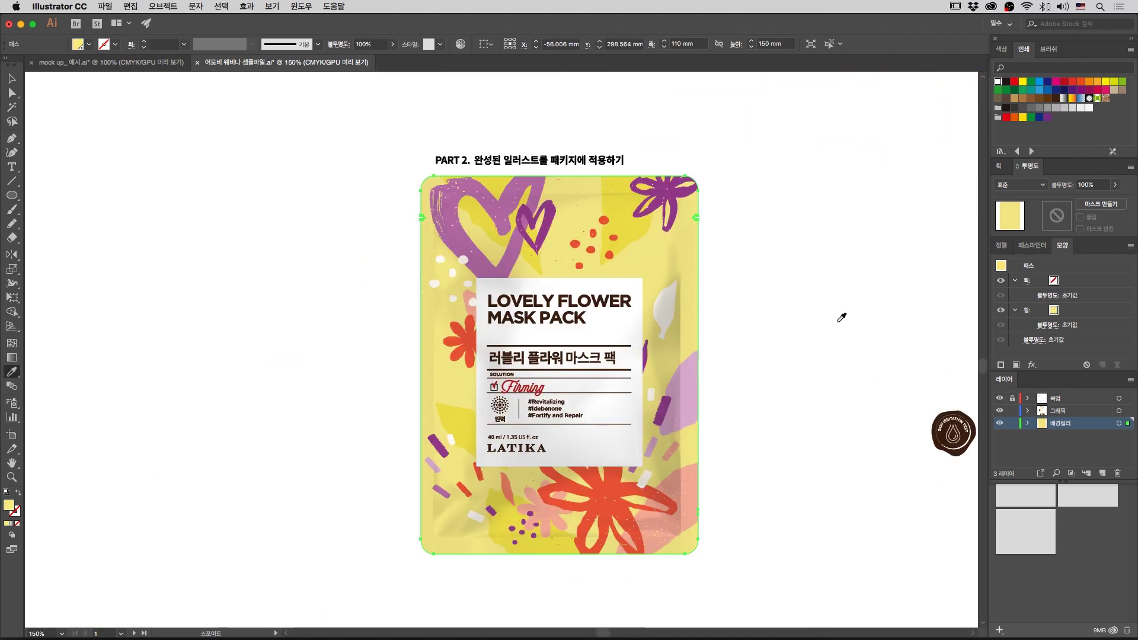
{"action": "key", "text": "v"}
{"action": "left_click_drag", "start_coordinate": [779, 380], "coordinate": [809, 356]}
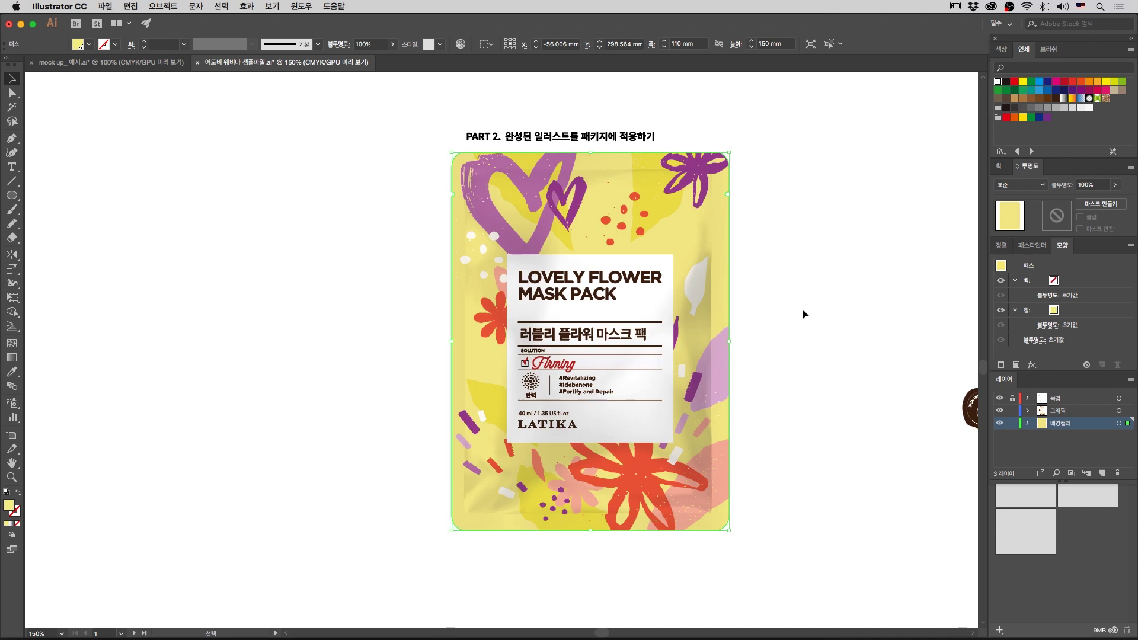
{"action": "left_click_drag", "start_coordinate": [791, 454], "coordinate": [757, 448]}
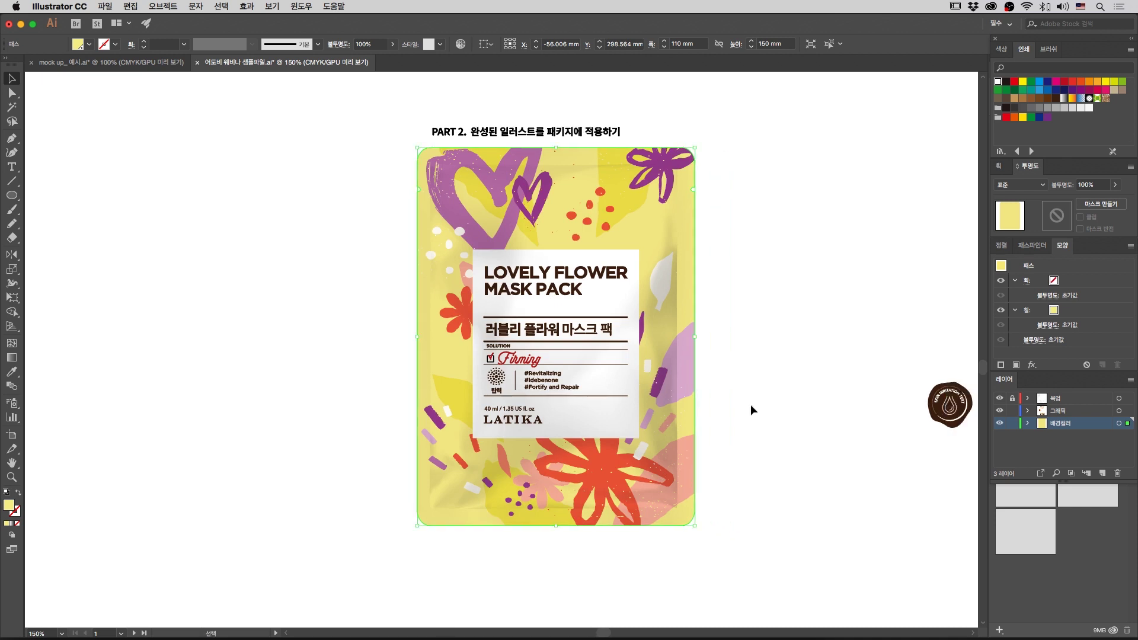
{"action": "key", "text": "super+equal"}
{"action": "left_click_drag", "start_coordinate": [793, 394], "coordinate": [824, 388]}
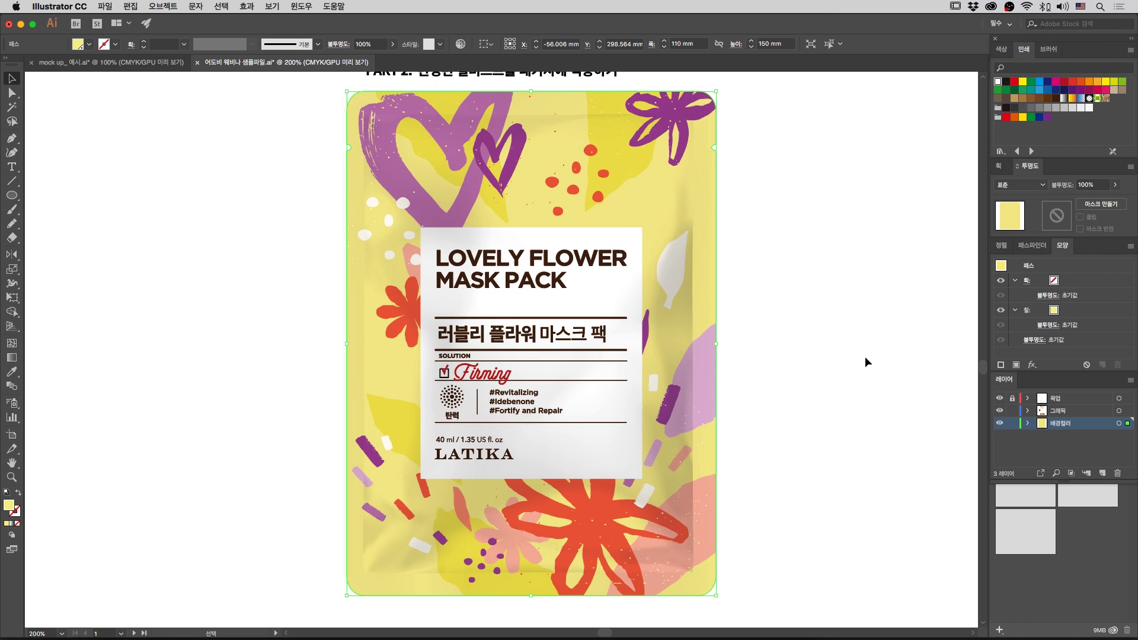
{"action": "left_click_drag", "start_coordinate": [832, 364], "coordinate": [833, 364]}
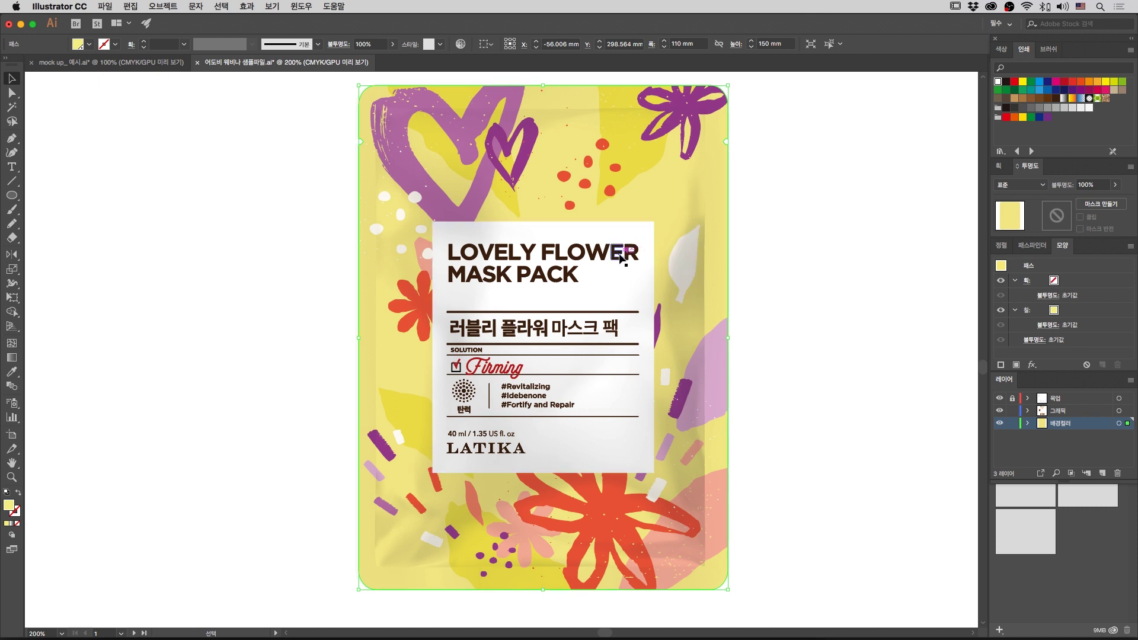
Step: Isolate the label group on the pouch and select its LOVELY FLOWER MASK PACK title
{"action": "key", "text": "a"}
{"action": "key", "text": "v"}
{"action": "key", "text": "a"}
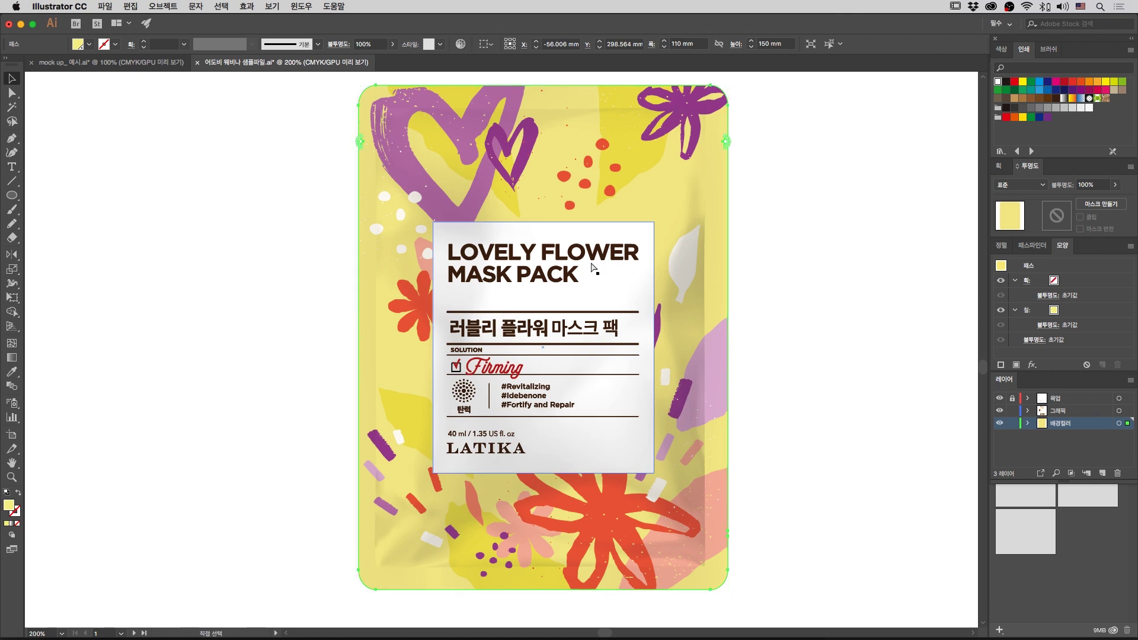
{"action": "key", "text": "super+equal"}
{"action": "key", "text": "v"}
{"action": "double_click", "coordinate": [589, 228]}
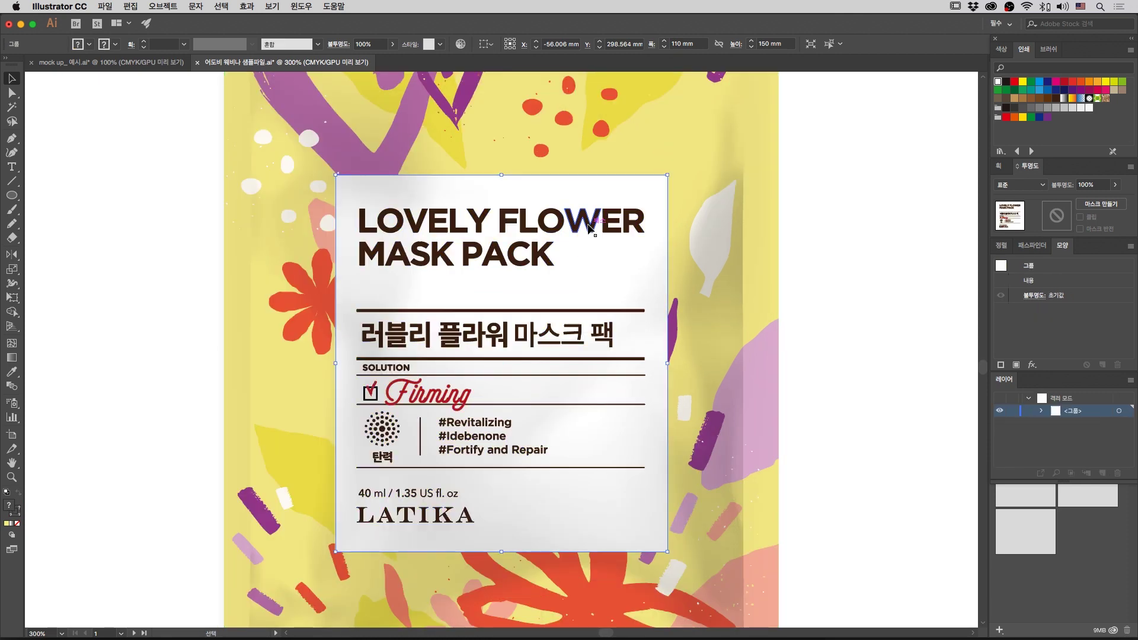
{"action": "left_click", "coordinate": [596, 231]}
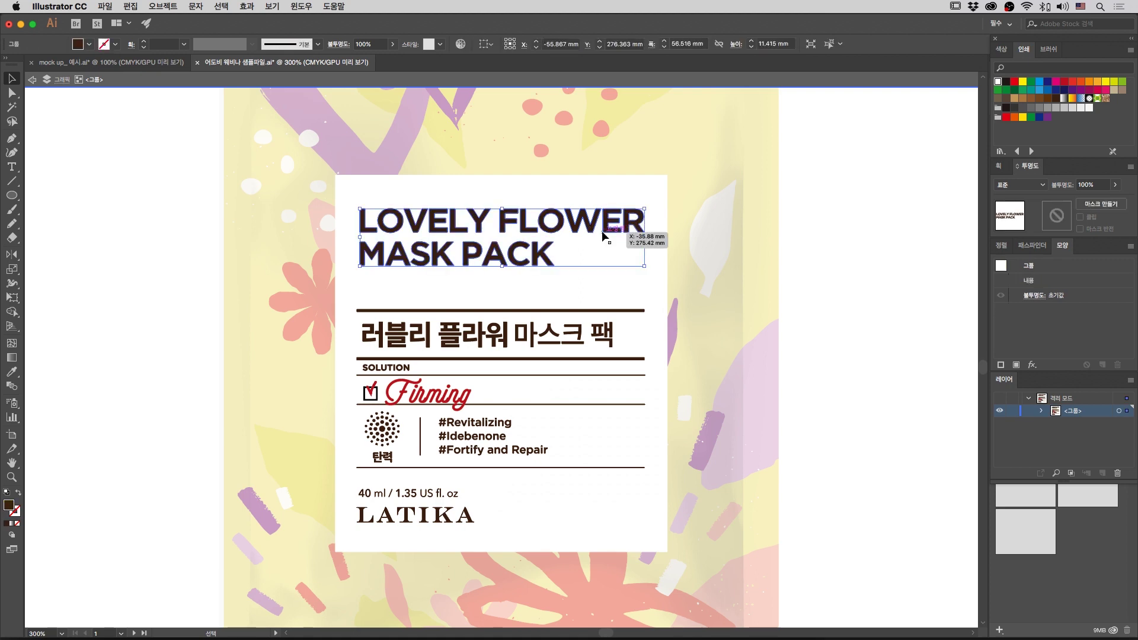
Step: Start a Roughen effect on the title with size 1%, detail 16 per inch and the preview enabled
{"action": "scroll", "coordinate": [602, 232], "scroll_direction": "down", "scroll_amount": 1}
{"action": "left_click", "coordinate": [247, 7]}
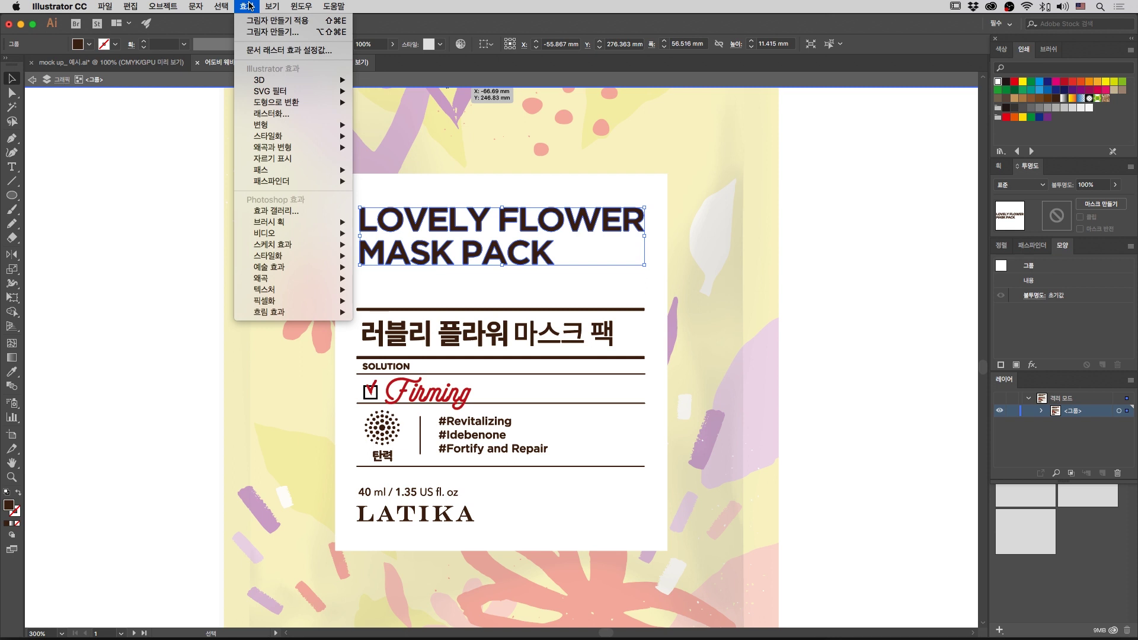
{"action": "mouse_move", "coordinate": [268, 148]}
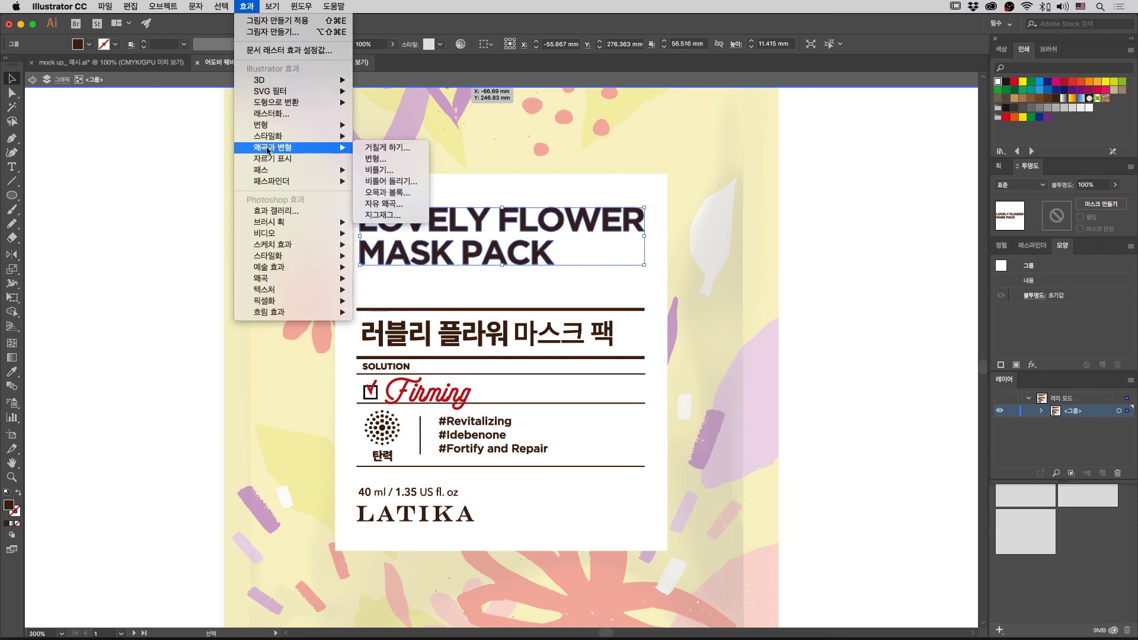
{"action": "left_click", "coordinate": [401, 155]}
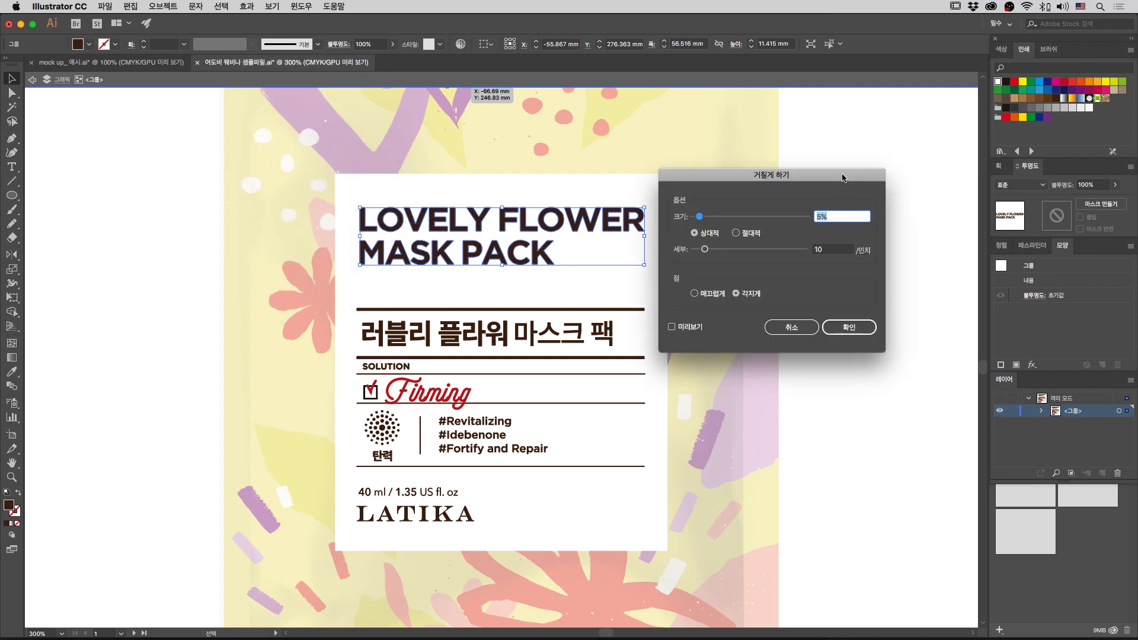
{"action": "left_click_drag", "start_coordinate": [844, 178], "coordinate": [926, 180]}
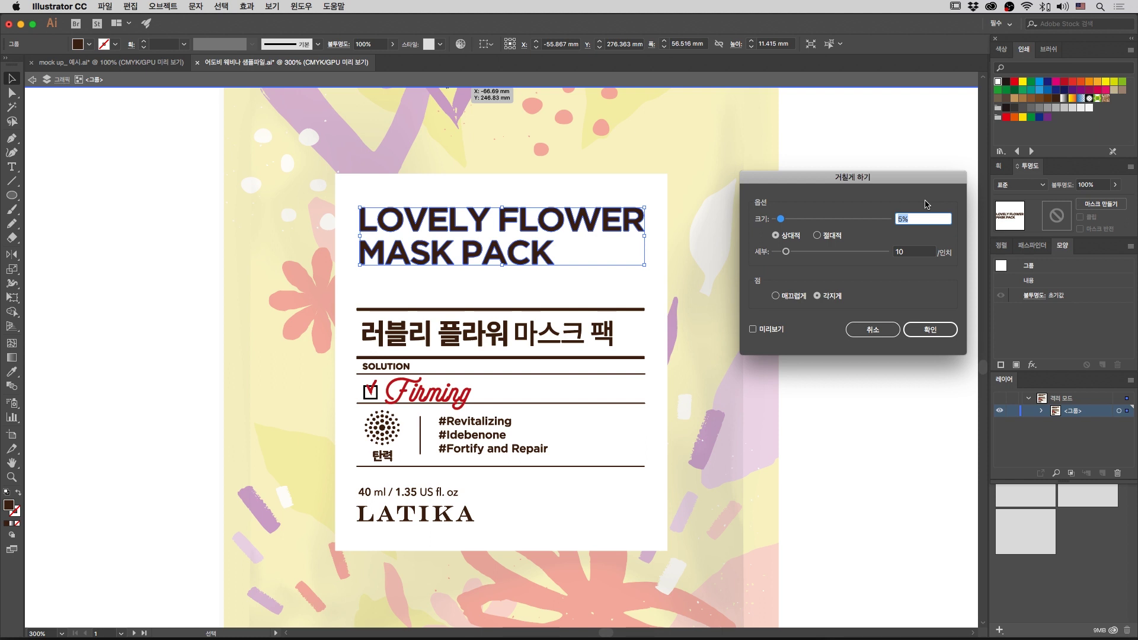
{"action": "type", "text": "1"}
{"action": "key", "text": "Tab"}
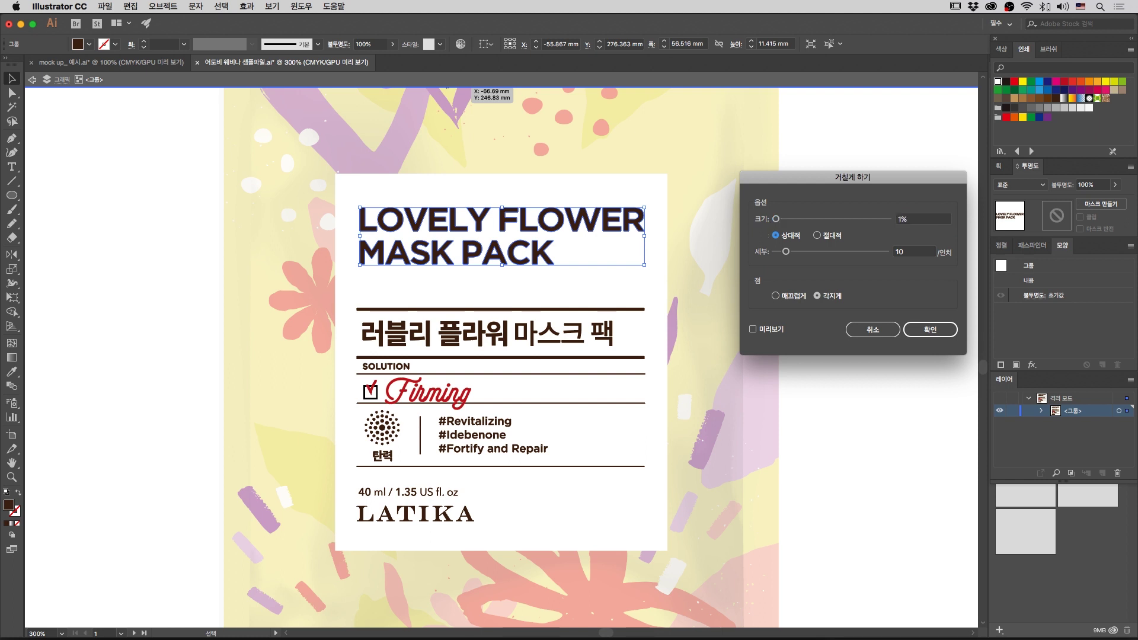
{"action": "left_click", "coordinate": [904, 254]}
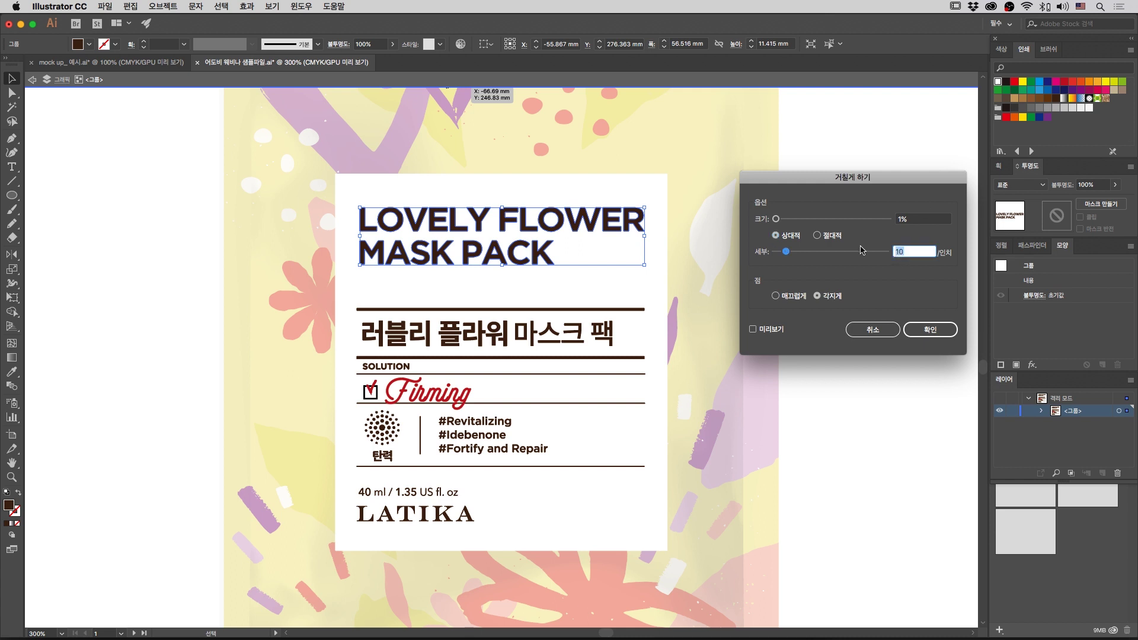
{"action": "type", "text": "16"}
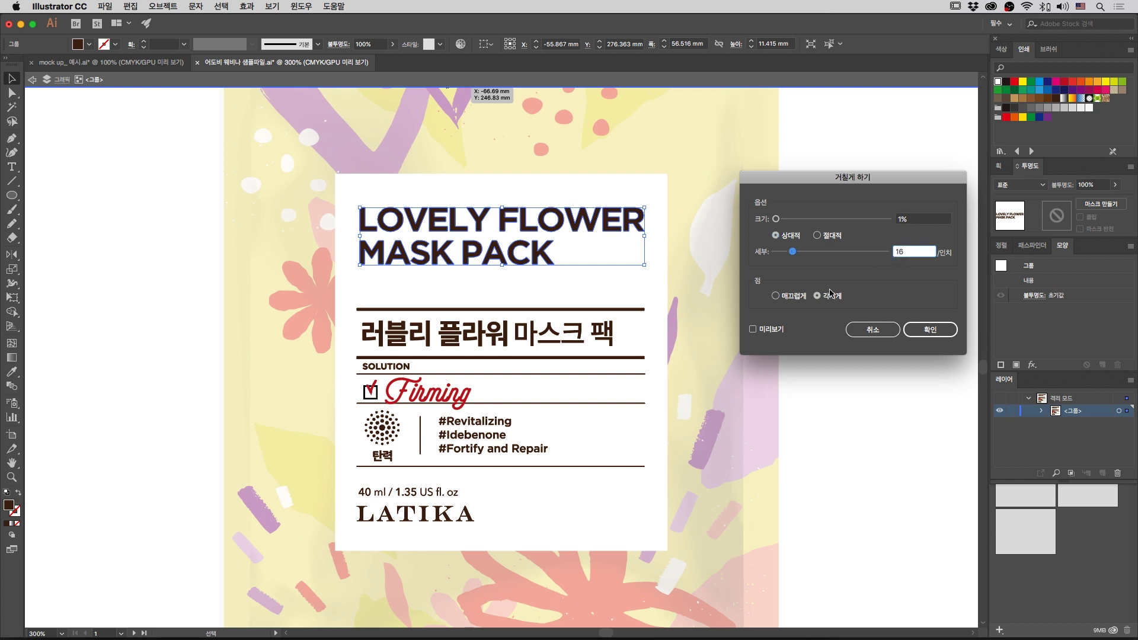
{"action": "left_click", "coordinate": [761, 330]}
Step: Try other Roughen amounts, re-enter size 1% and detail 16 per inch, and apply the effect to the title
{"action": "left_click_drag", "start_coordinate": [818, 253], "coordinate": [777, 223]}
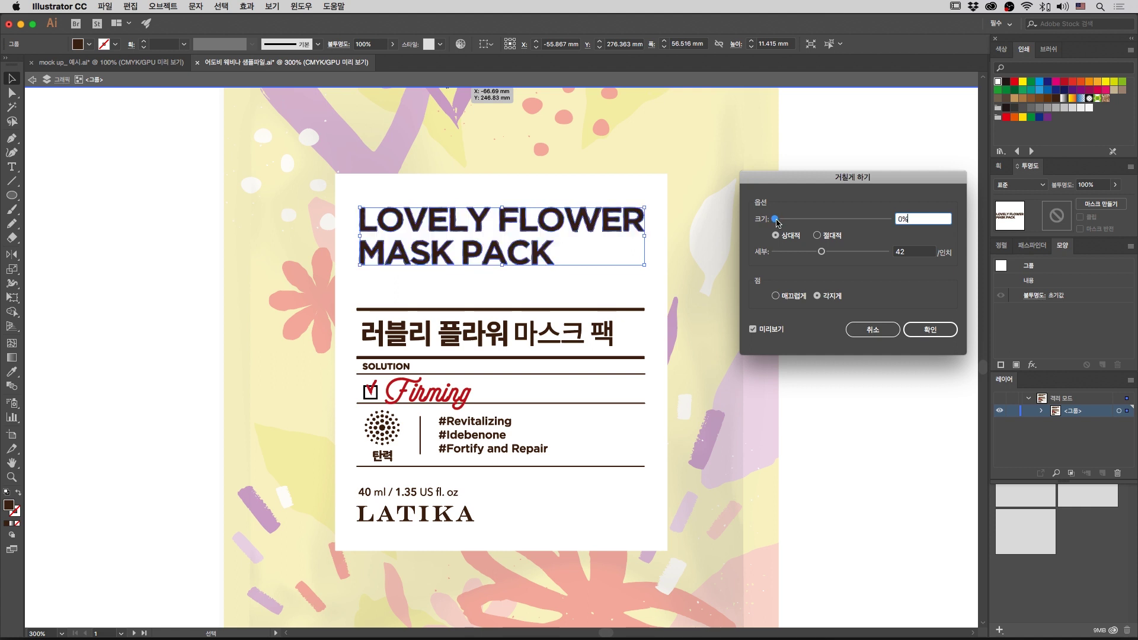
{"action": "left_click_drag", "start_coordinate": [911, 219], "coordinate": [874, 213]}
{"action": "type", "text": "1"}
{"action": "left_click", "coordinate": [903, 250]}
{"action": "left_click_drag", "start_coordinate": [915, 253], "coordinate": [894, 252]}
{"action": "type", "text": "16"}
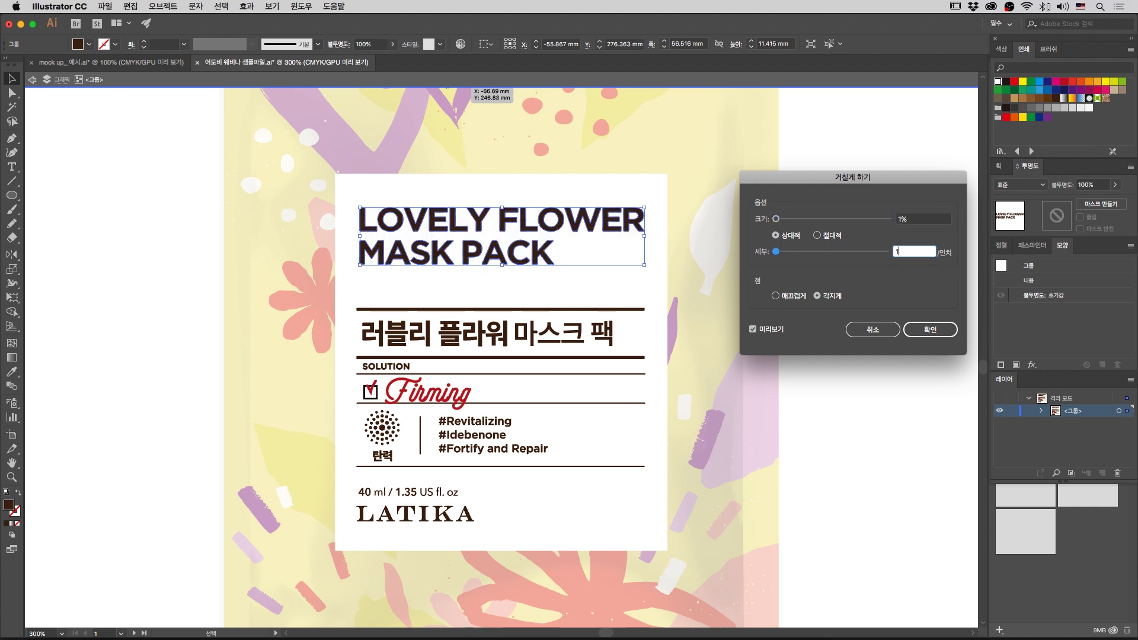
{"action": "key", "text": "Return"}
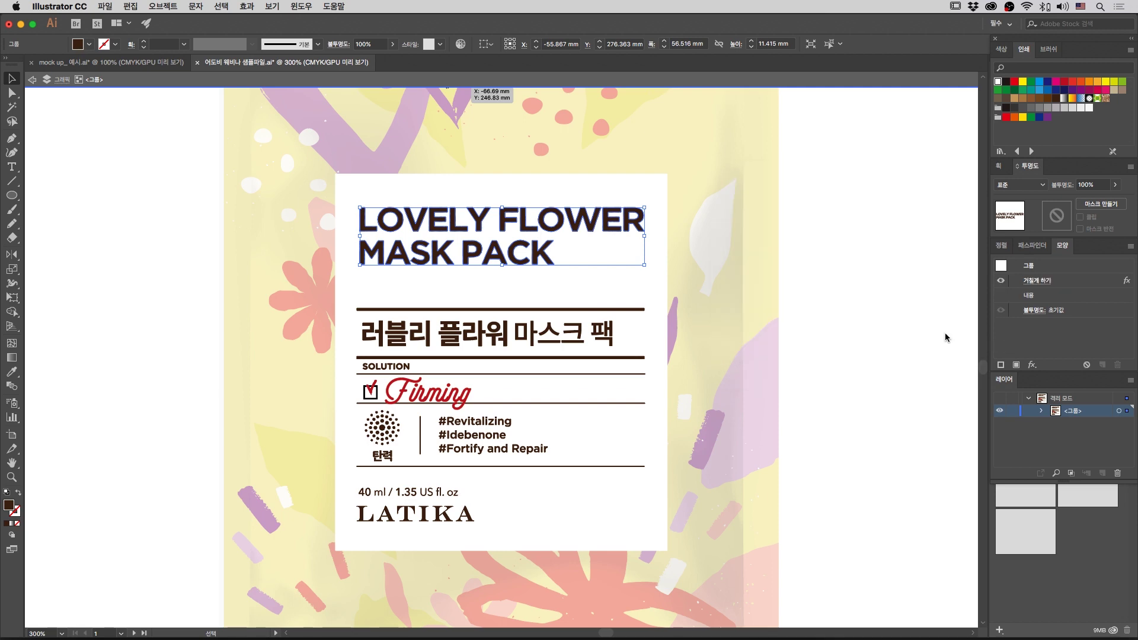
Step: Examine the roughened title edges up close, leave the label's isolation and review the whole pouch
{"action": "left_click", "coordinate": [839, 368]}
{"action": "key", "text": "super+equal"}
{"action": "key", "text": "super+equal"}
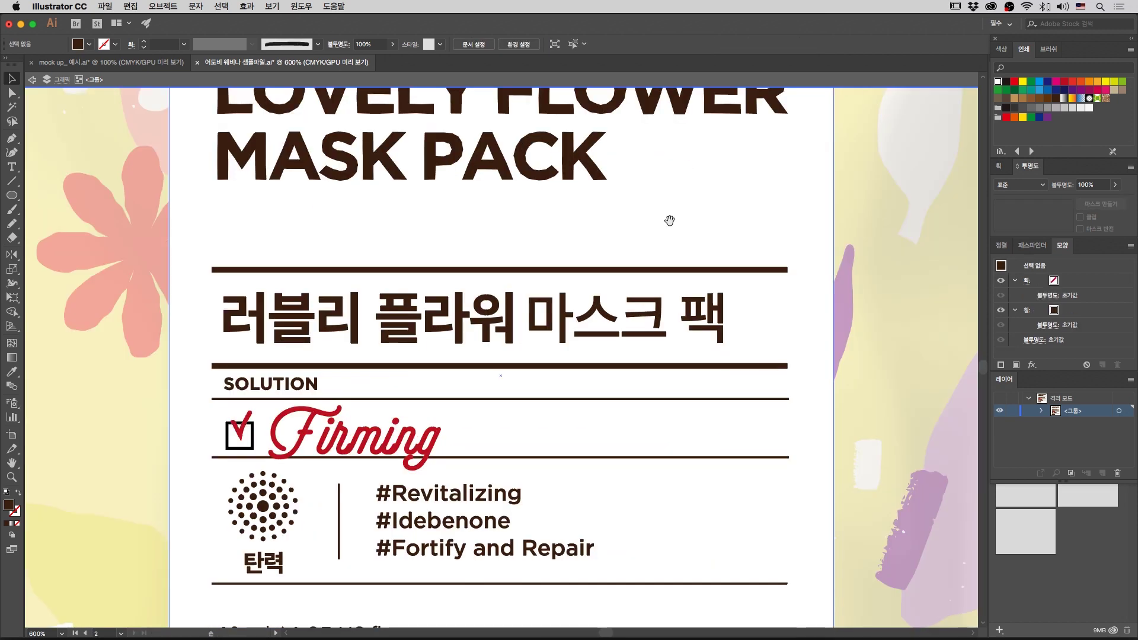
{"action": "left_click_drag", "start_coordinate": [668, 221], "coordinate": [788, 350]}
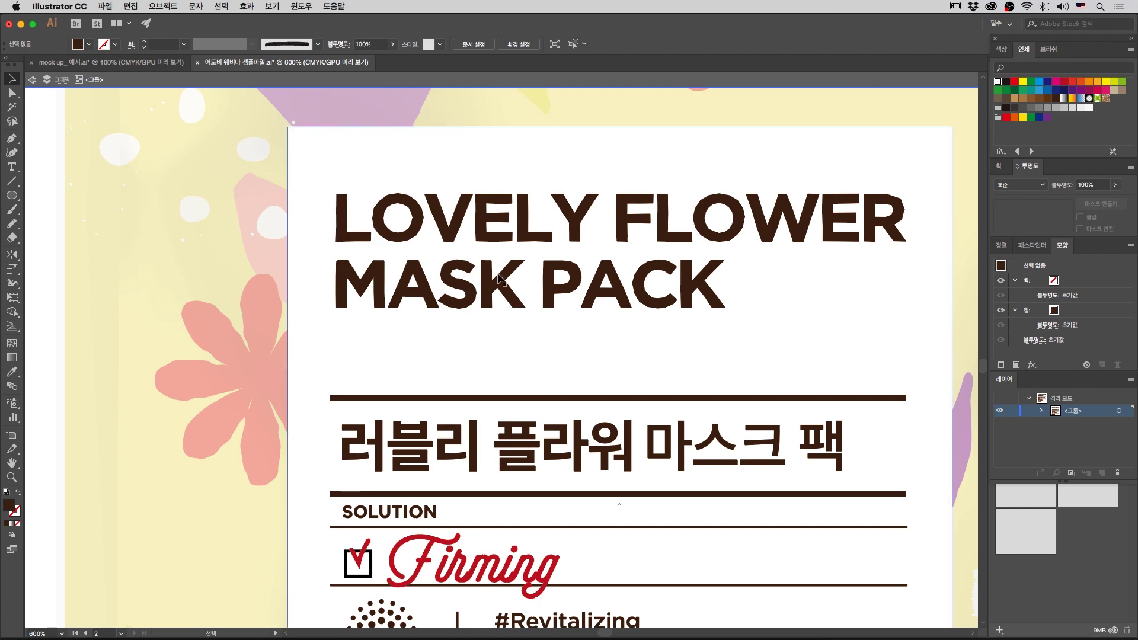
{"action": "left_click_drag", "start_coordinate": [829, 312], "coordinate": [775, 315]}
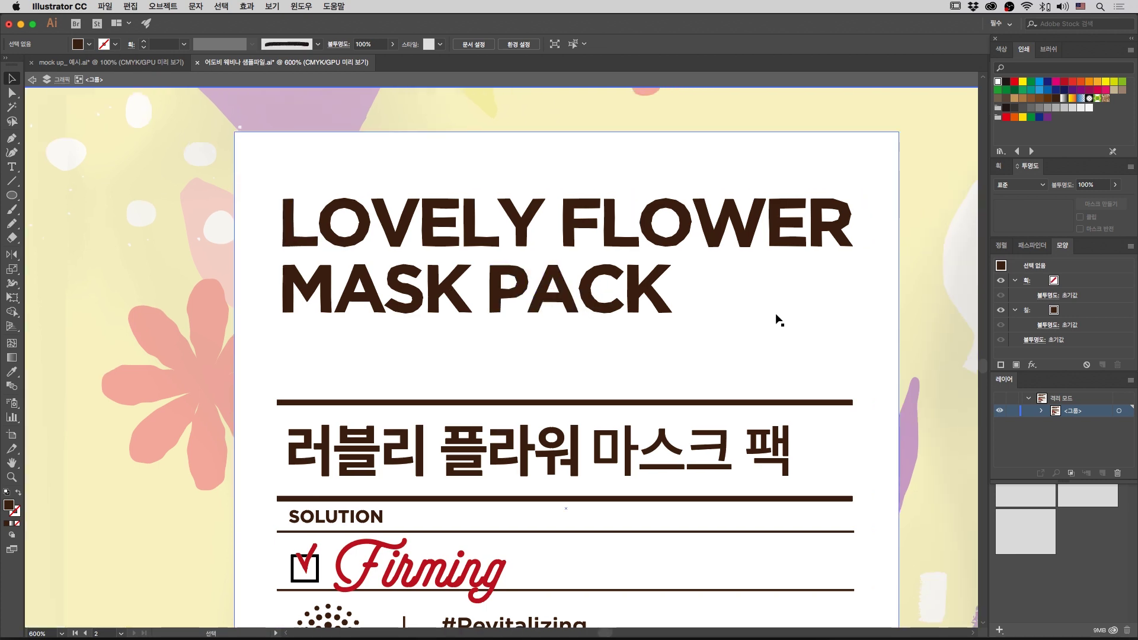
{"action": "key", "text": "super+minus"}
{"action": "key", "text": "super+minus"}
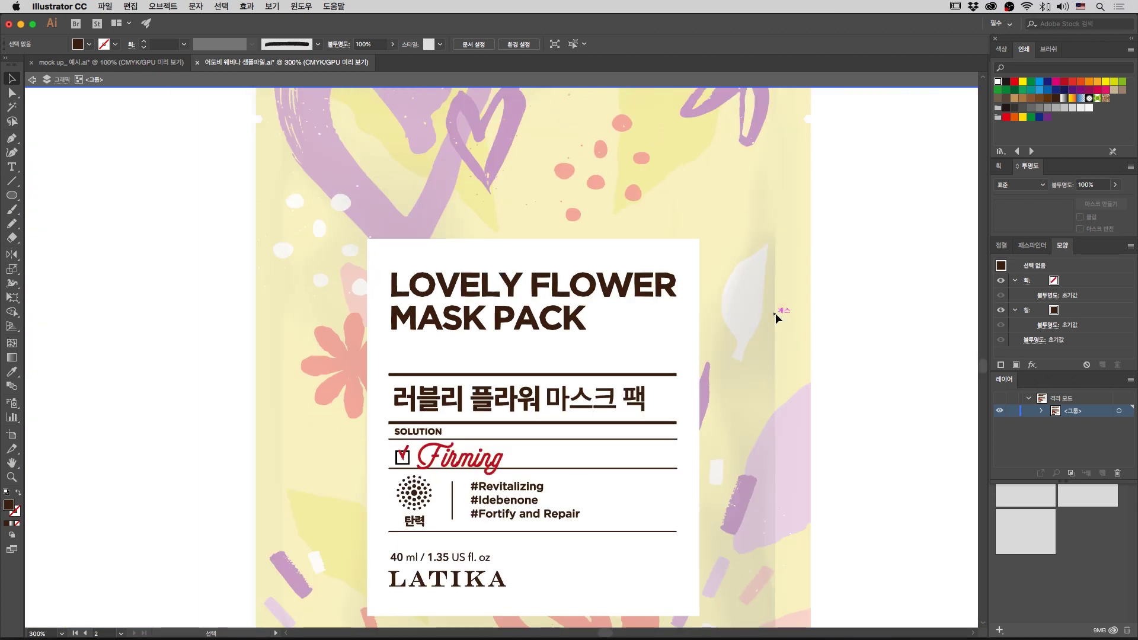
{"action": "double_click", "coordinate": [899, 292]}
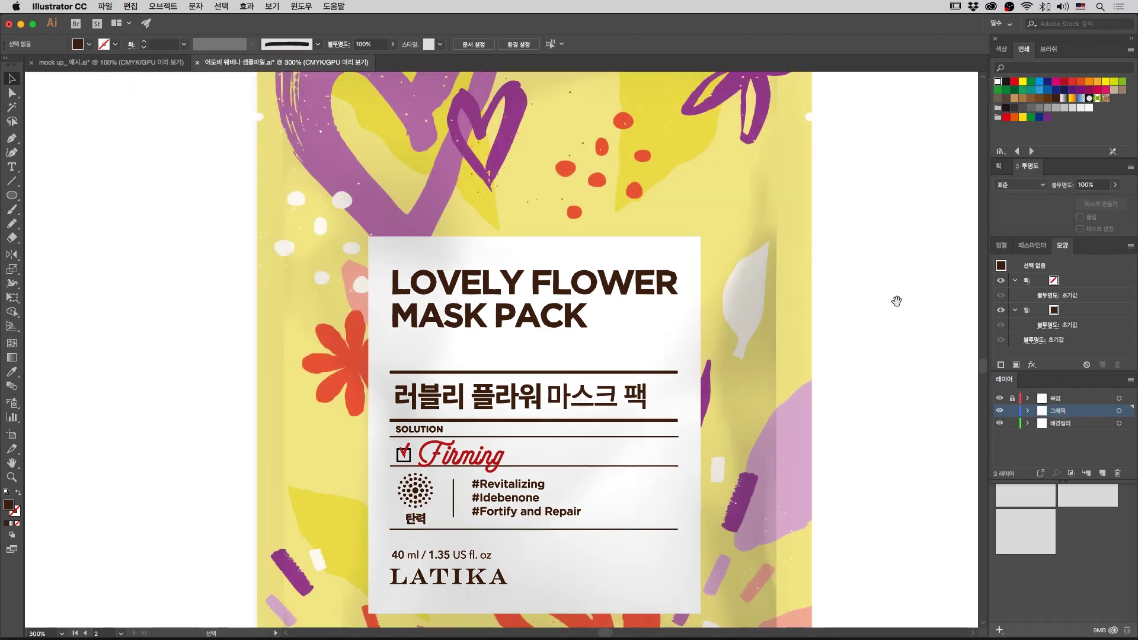
{"action": "key", "text": "super+minus"}
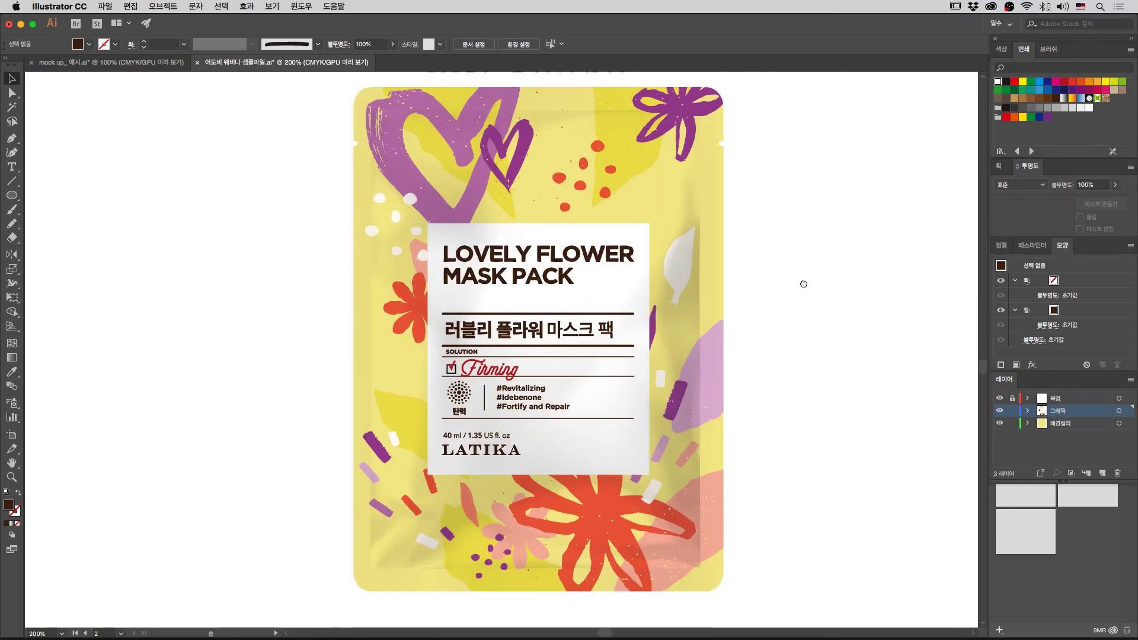
{"action": "scroll", "coordinate": [807, 280], "scroll_direction": "up", "scroll_amount": 2}
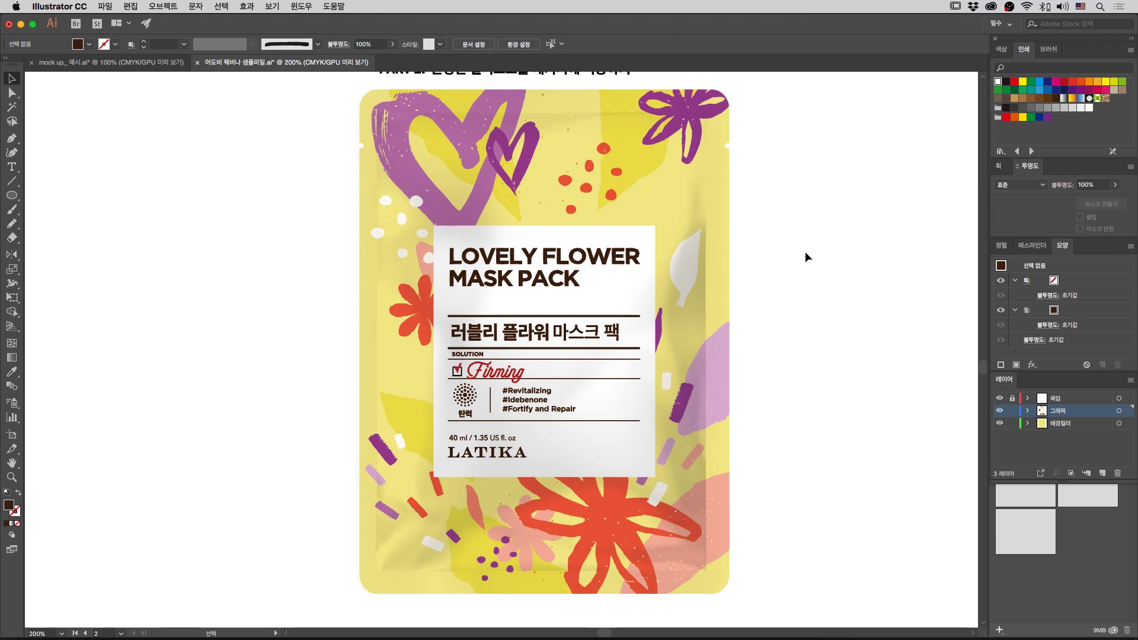
{"action": "scroll", "coordinate": [771, 240], "scroll_direction": "up", "scroll_amount": 3}
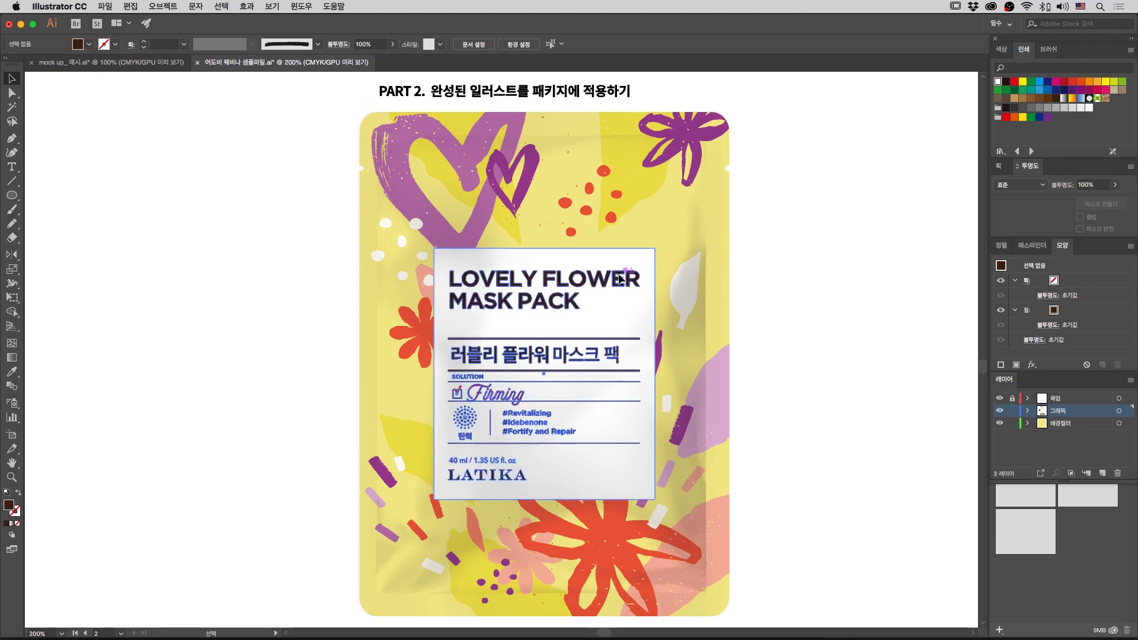
Step: Isolate the label group again, expand the appearance of its roughened title and clear the selection
{"action": "double_click", "coordinate": [618, 279]}
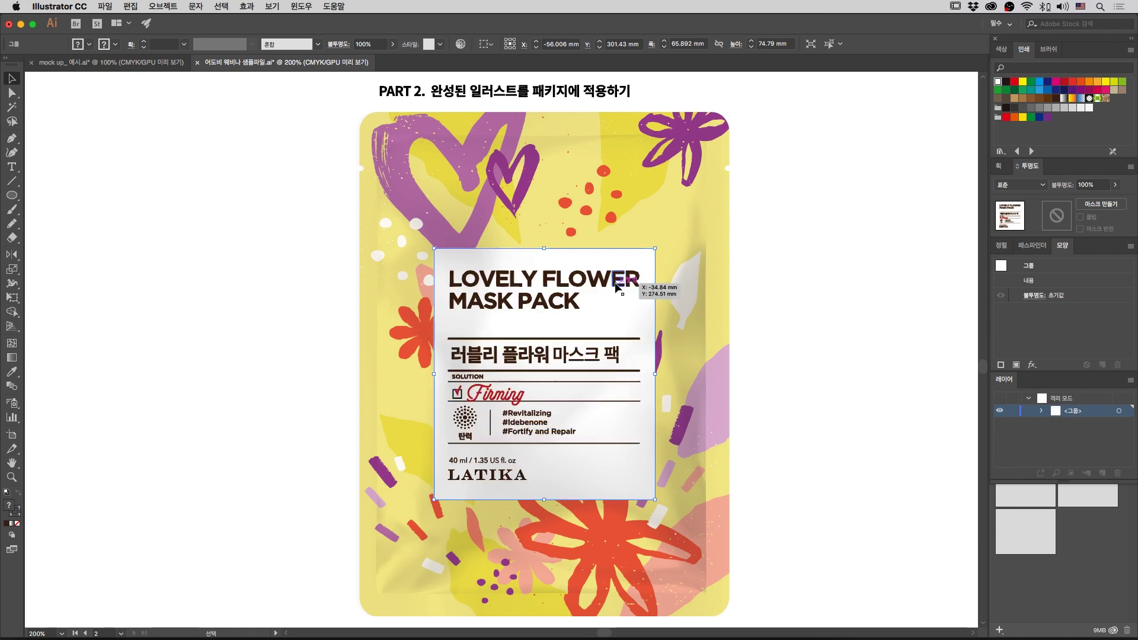
{"action": "left_click", "coordinate": [617, 287]}
{"action": "left_click_drag", "start_coordinate": [740, 289], "coordinate": [691, 228]}
{"action": "key", "text": "super+plus"}
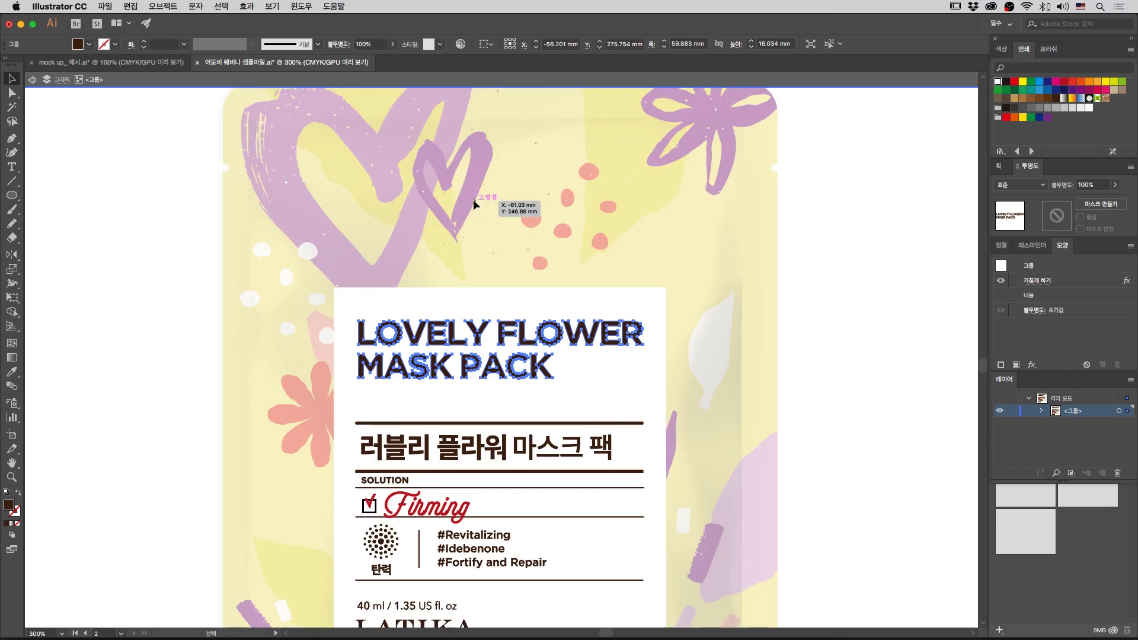
{"action": "scroll", "coordinate": [471, 225], "scroll_direction": "down", "scroll_amount": 2}
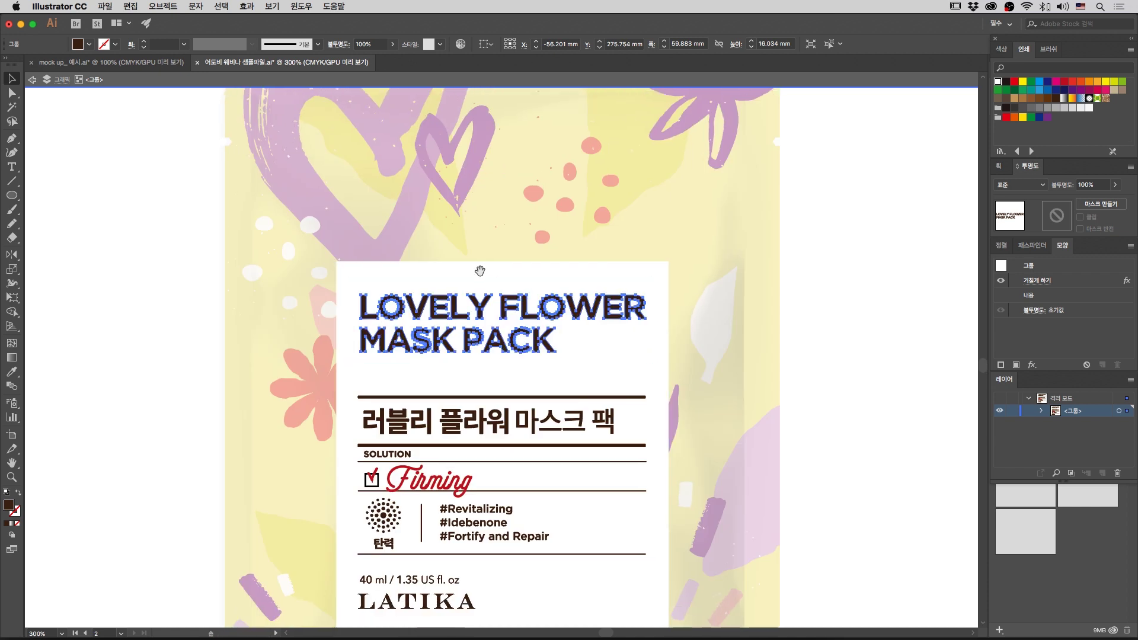
{"action": "left_click", "coordinate": [162, 7]}
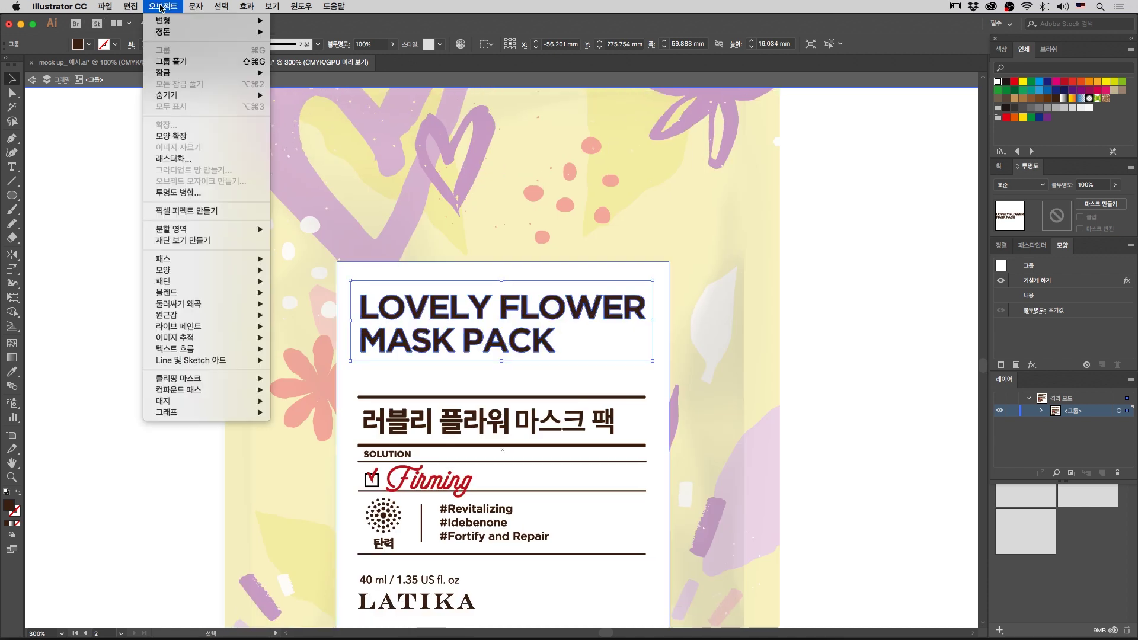
{"action": "left_click", "coordinate": [206, 140]}
{"action": "left_click", "coordinate": [861, 371]}
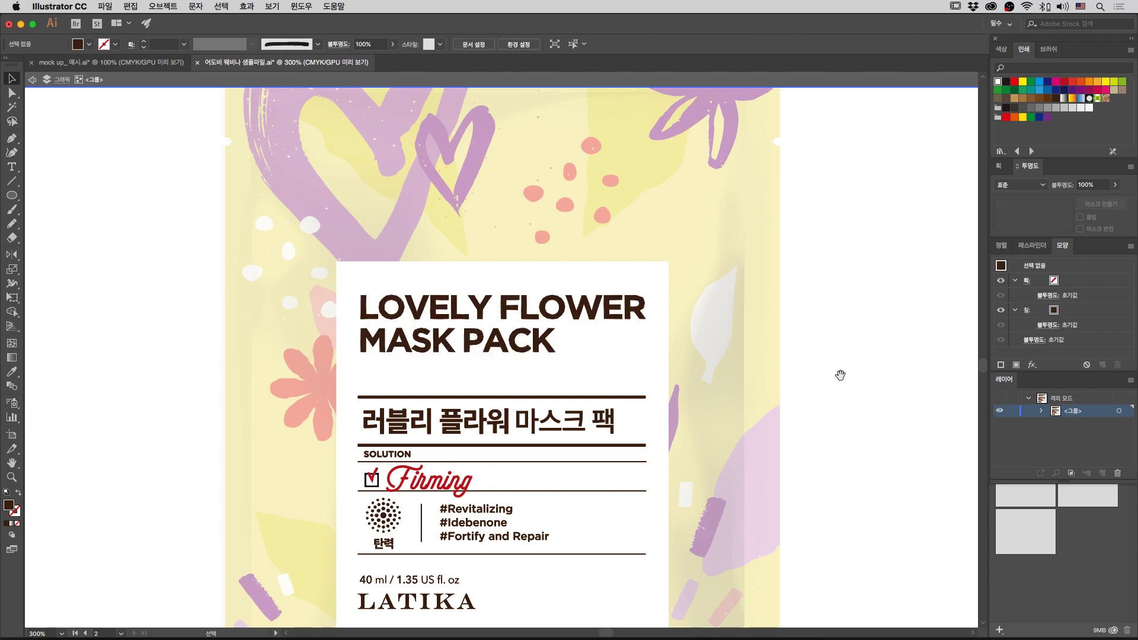
{"action": "scroll", "coordinate": [862, 366], "scroll_direction": "left", "scroll_amount": 2}
{"action": "scroll", "coordinate": [861, 367], "scroll_direction": "down", "scroll_amount": 1}
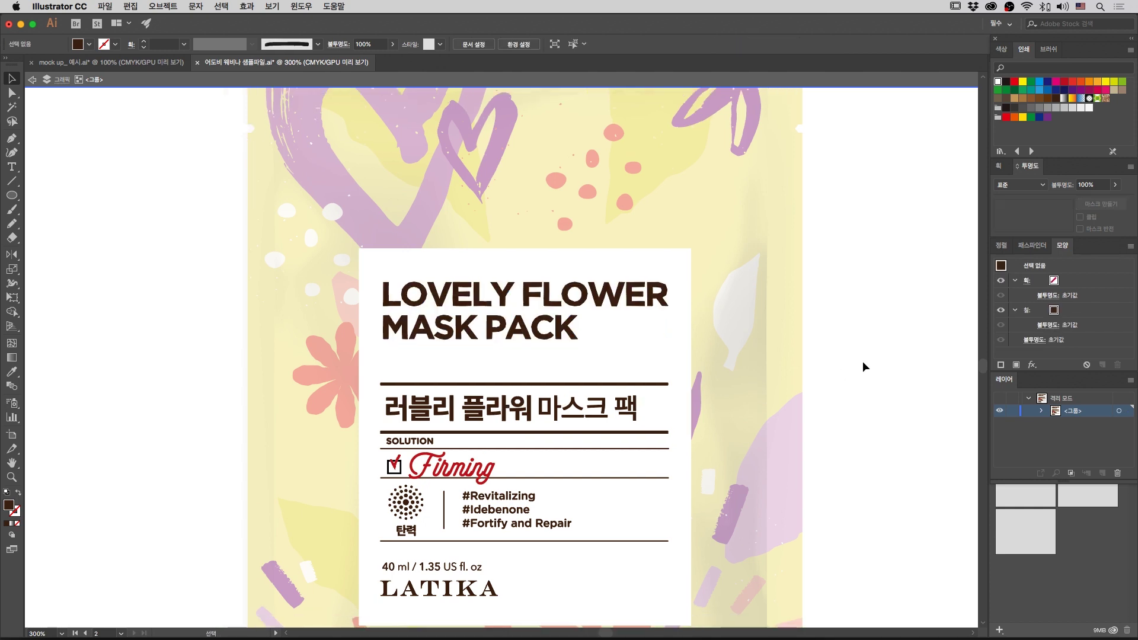
Step: Duplicate the expanded title with an offset of about 0.35 mm to the right and downward
{"action": "left_click", "coordinate": [655, 300]}
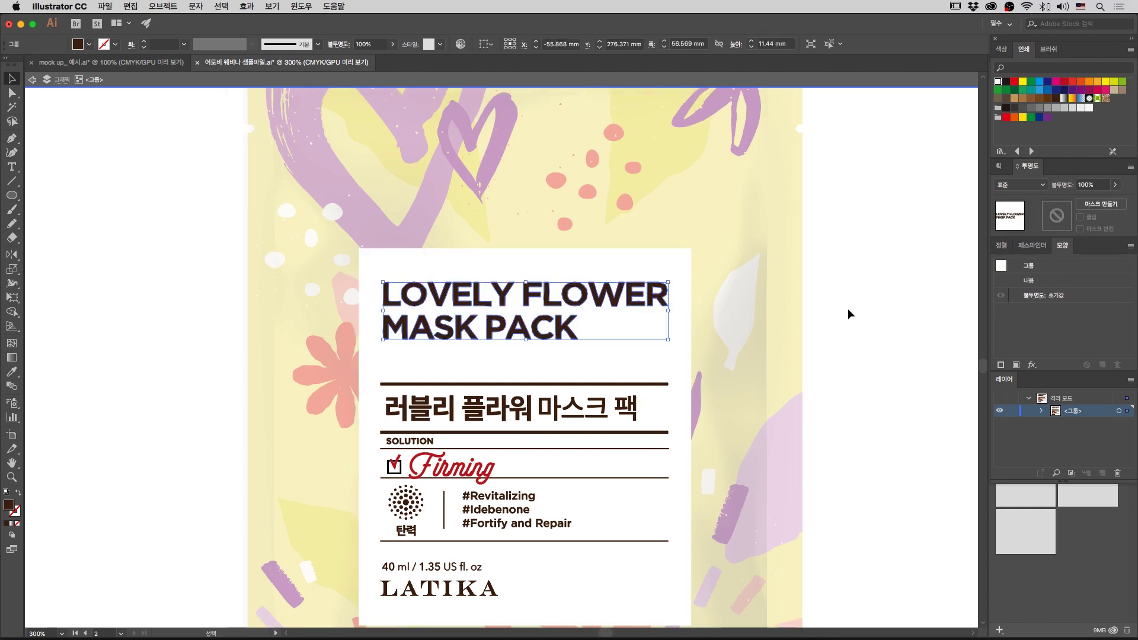
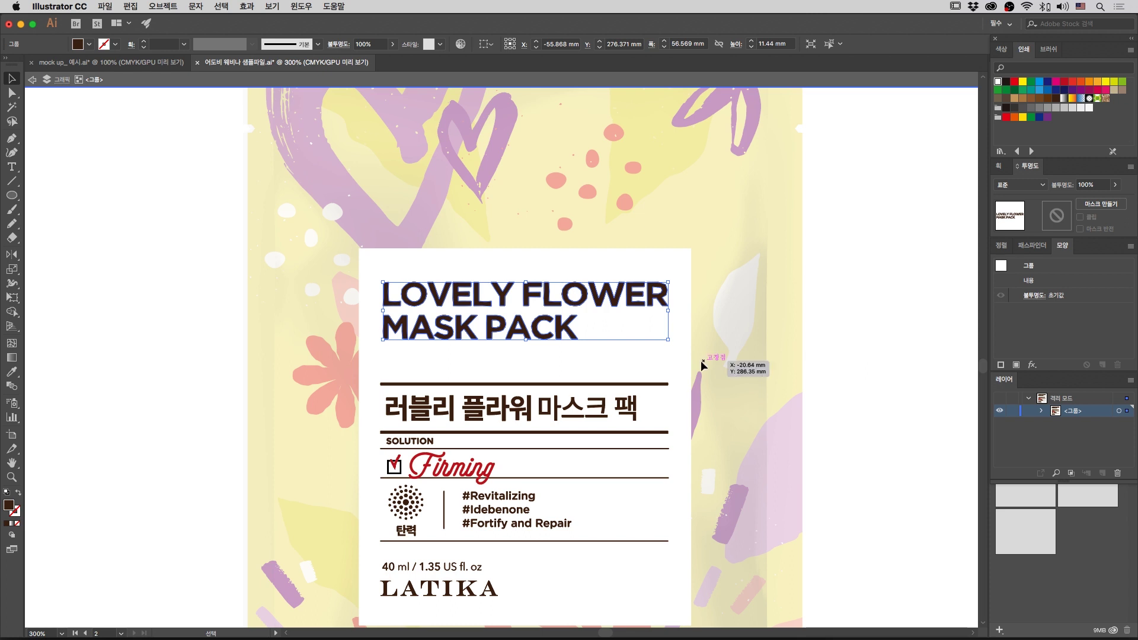
{"action": "key", "text": "alt+Right"}
{"action": "key", "text": "alt+Down"}
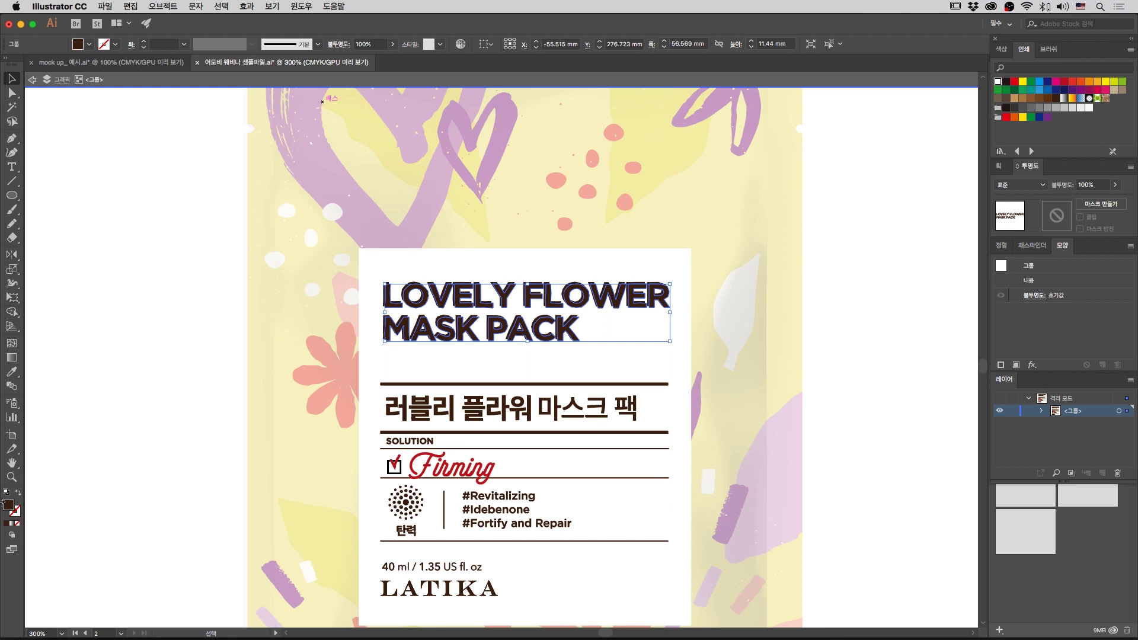
Step: Swap the title copy's fill and stroke so it is only outlined, and set the stroke weight to 0.25 pt
{"action": "left_click", "coordinate": [19, 493]}
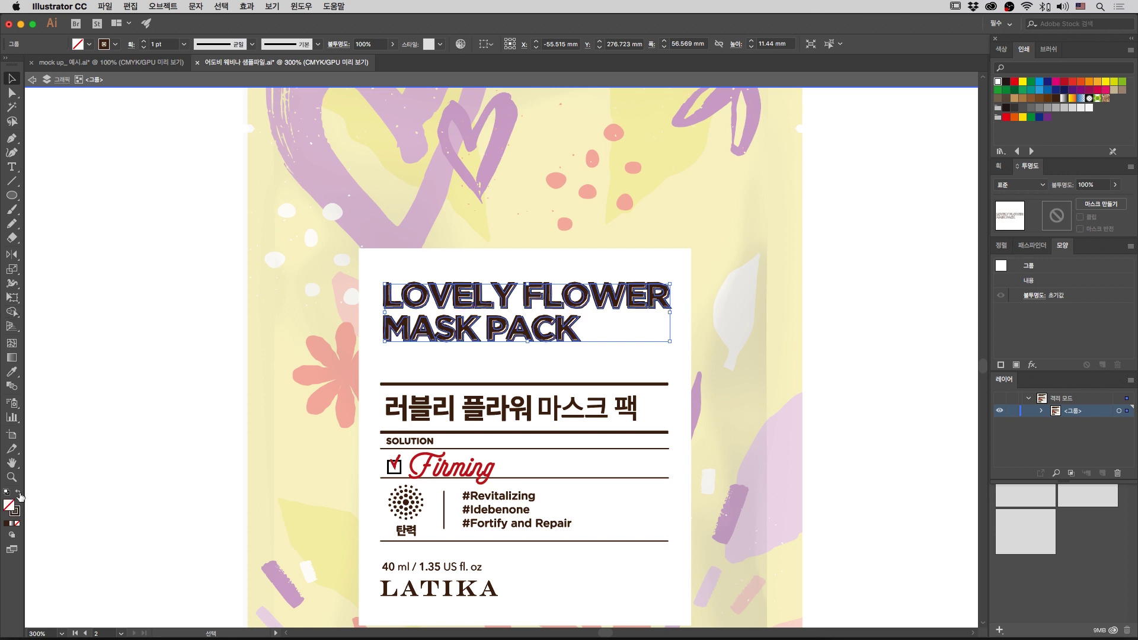
{"action": "left_click", "coordinate": [183, 44]}
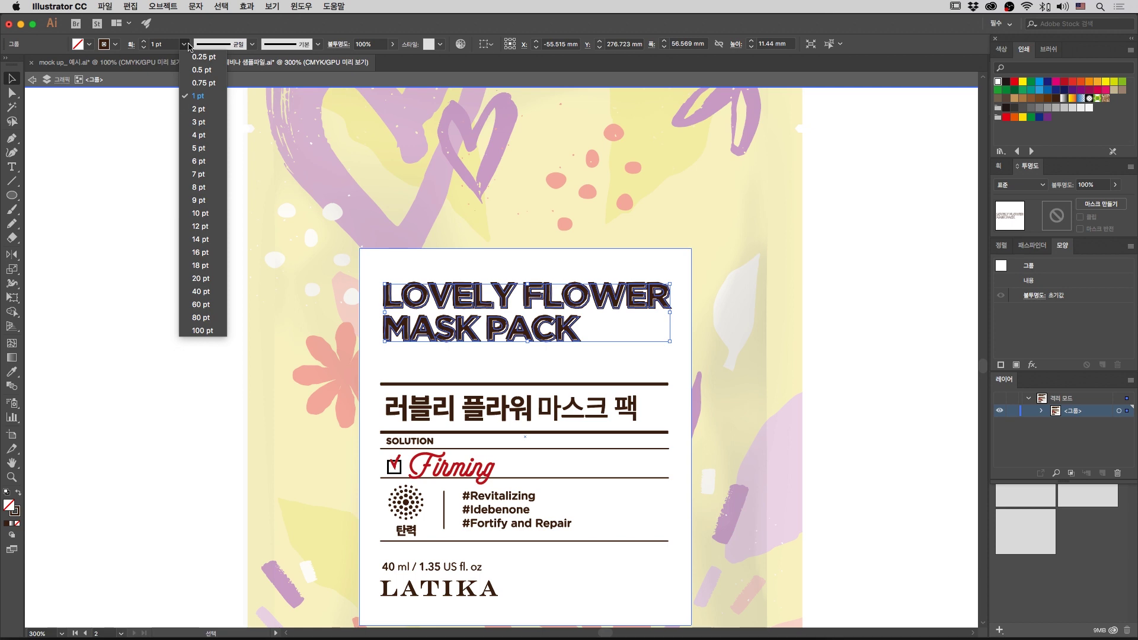
{"action": "left_click", "coordinate": [203, 57]}
Step: Shift the outlined title copy about 0.1 mm to the left to refine its offset from the solid lettering
{"action": "key", "text": "super+equal"}
{"action": "key", "text": "super+equal"}
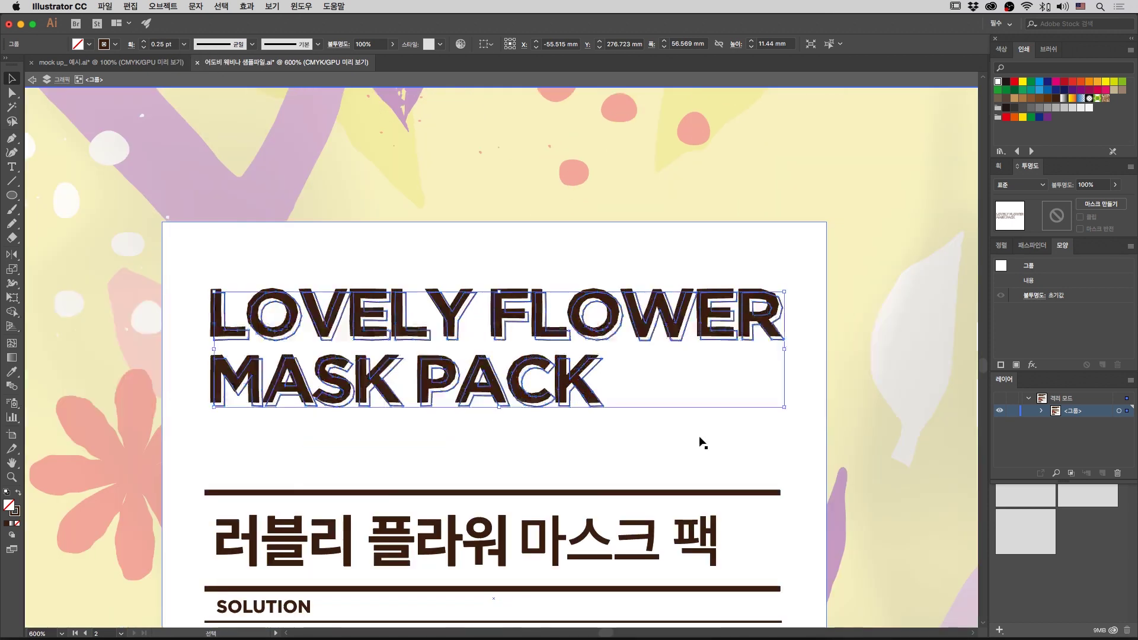
{"action": "scroll", "coordinate": [593, 374], "scroll_direction": "right", "scroll_amount": 2}
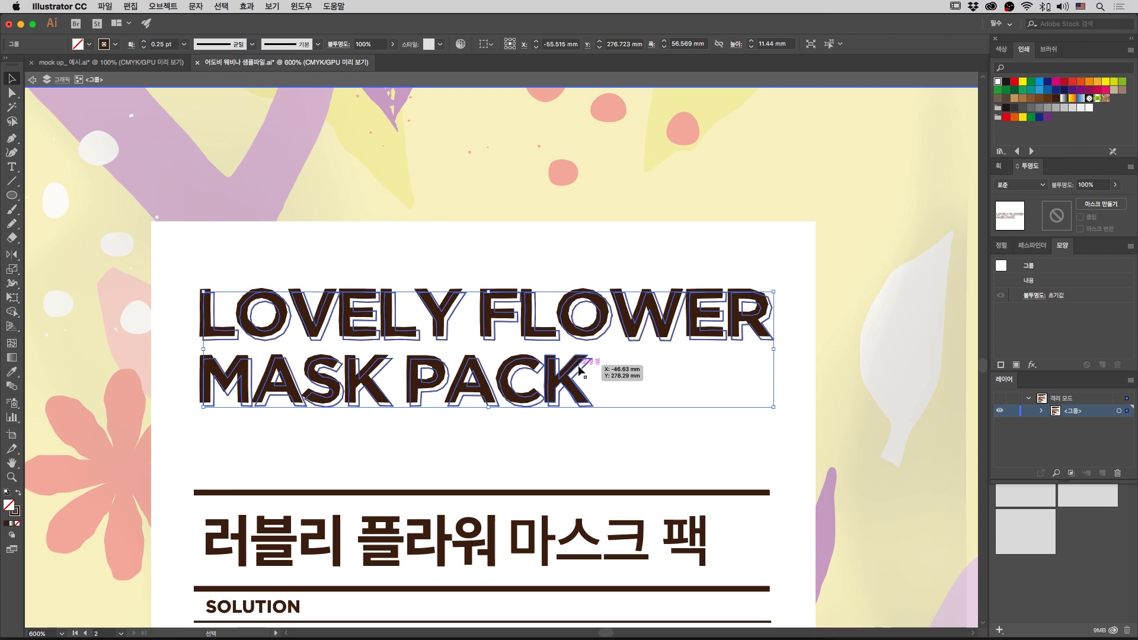
{"action": "left_click_drag", "start_coordinate": [578, 366], "coordinate": [577, 367]}
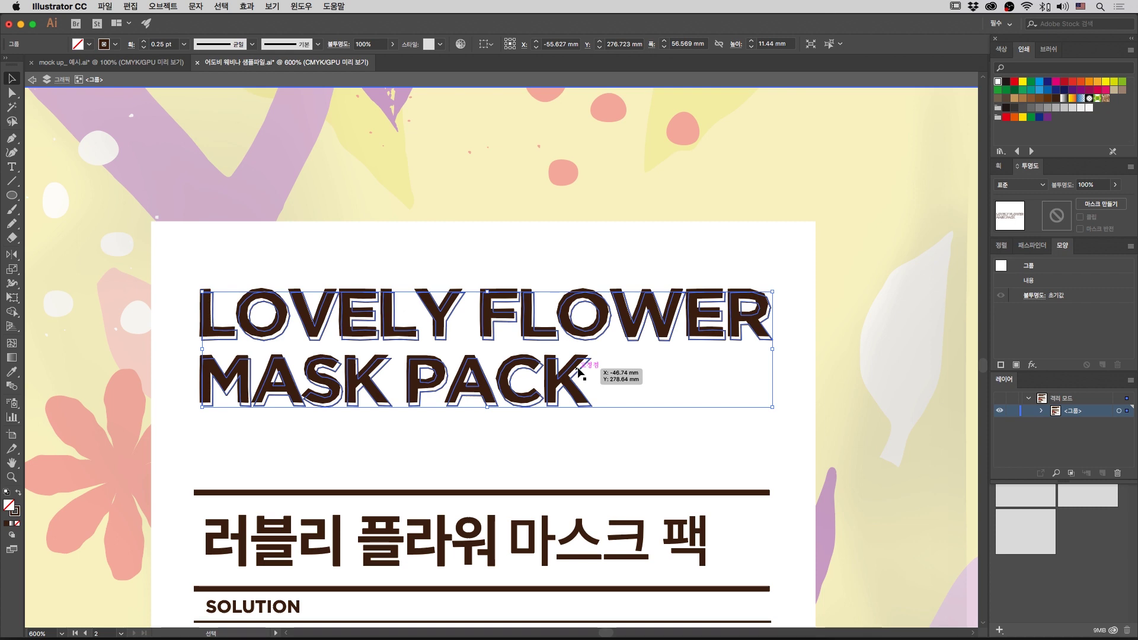
Step: Nudge the outlined title copy about 0.35 mm to the left, leave the label group's isolation and clear the selection
{"action": "key", "text": "Left"}
{"action": "key", "text": "super+minus"}
{"action": "key", "text": "super+minus"}
{"action": "key", "text": "Escape"}
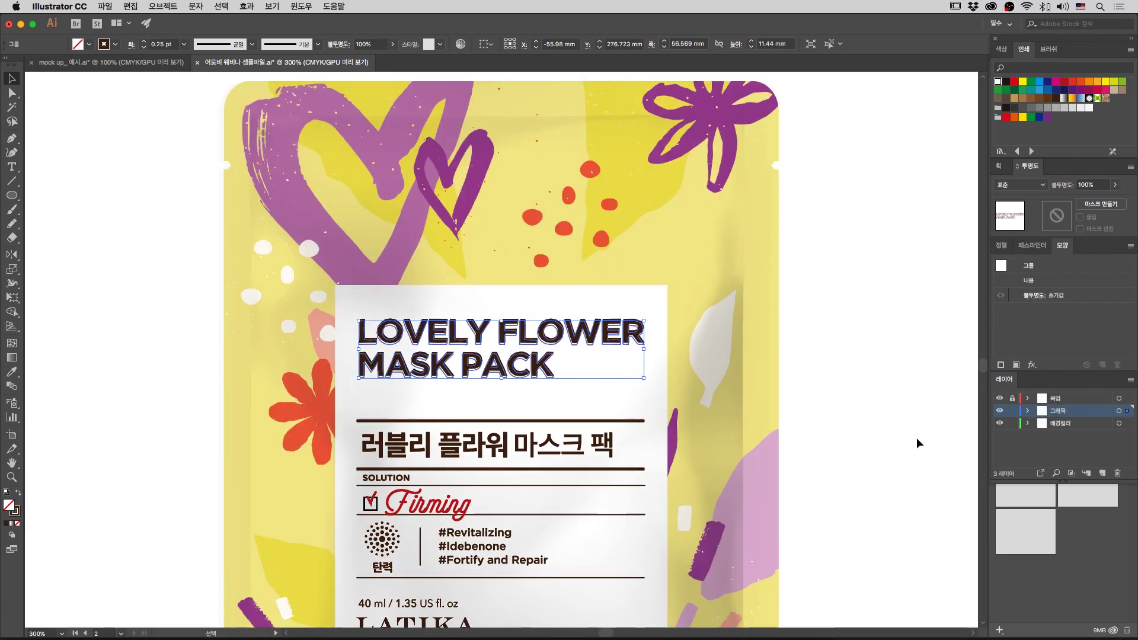
{"action": "left_click", "coordinate": [886, 434]}
Step: Select only the label's white background rectangle and give it a white stroke
{"action": "key", "text": "a"}
{"action": "scroll", "coordinate": [875, 415], "scroll_direction": "down", "scroll_amount": 2}
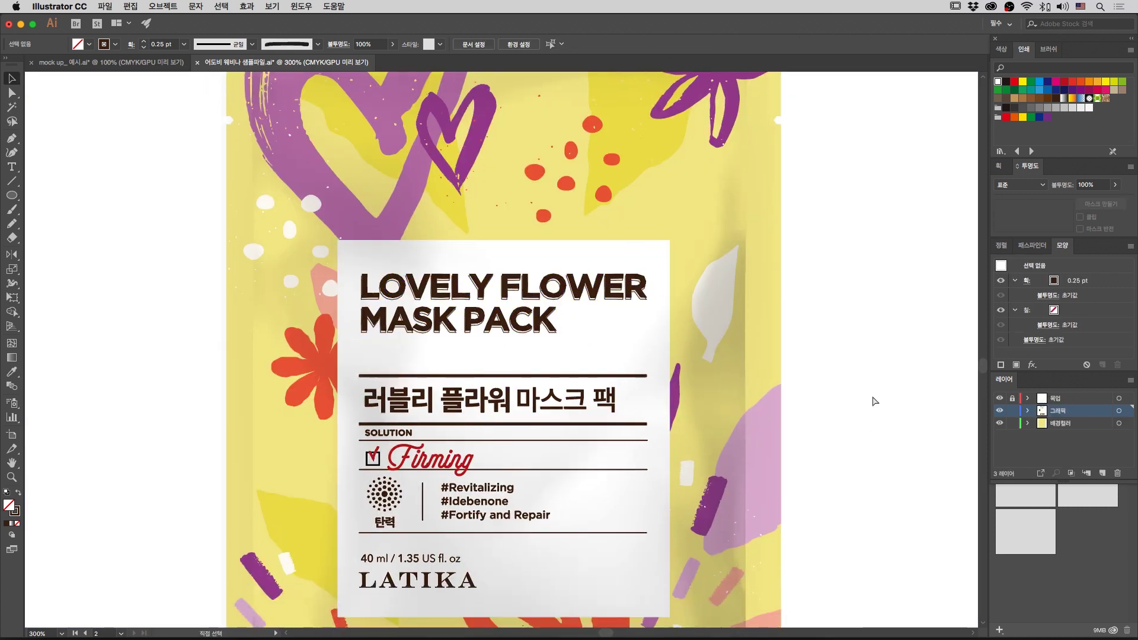
{"action": "key", "text": "super+0"}
{"action": "key", "text": "super+plus"}
{"action": "left_click_drag", "start_coordinate": [792, 320], "coordinate": [787, 358]}
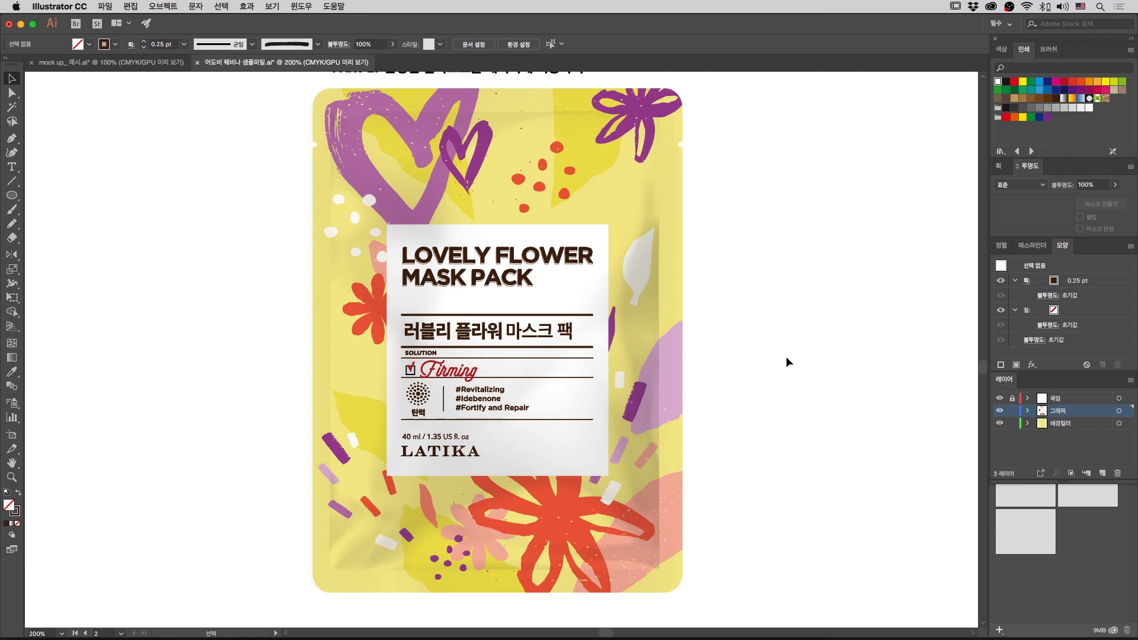
{"action": "key", "text": "a"}
{"action": "left_click", "coordinate": [536, 279]}
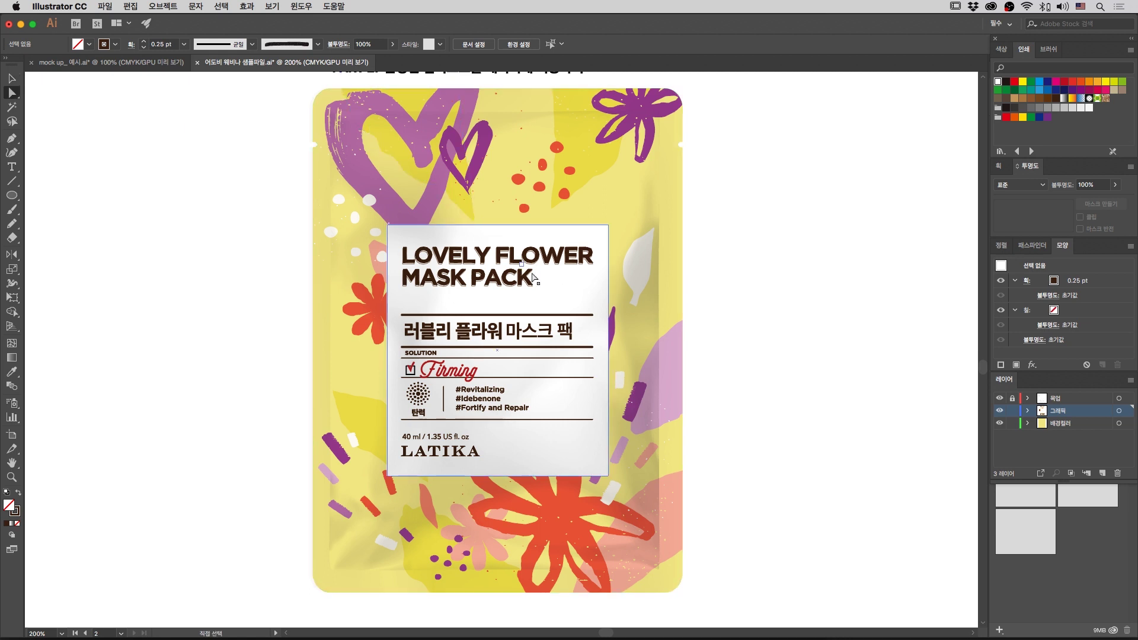
{"action": "left_click", "coordinate": [574, 296]}
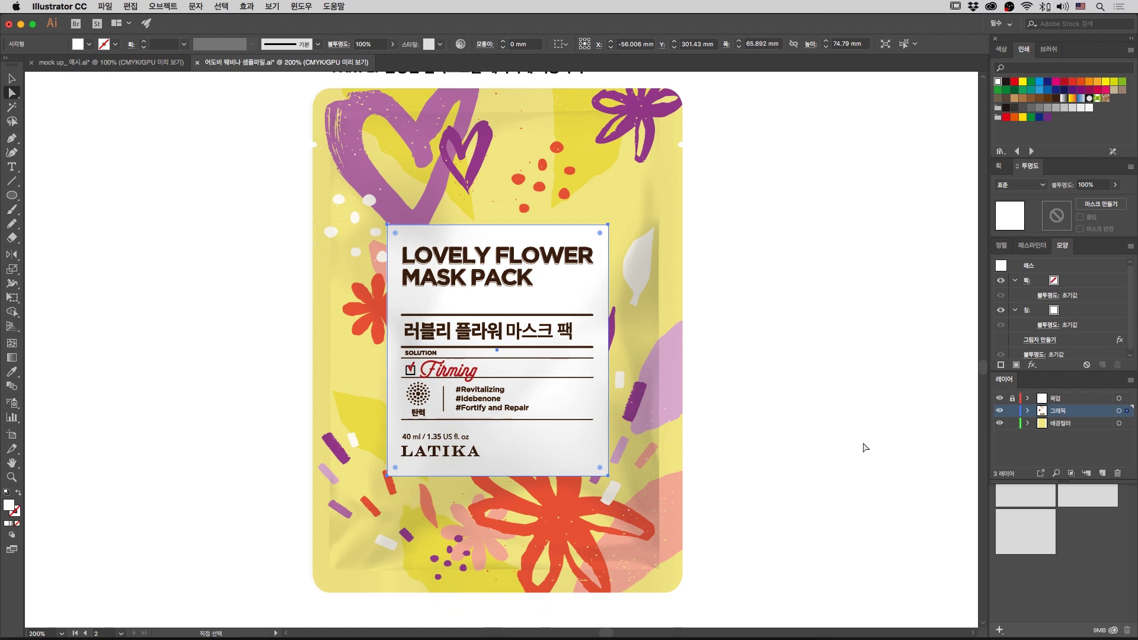
{"action": "key", "text": "super+equal"}
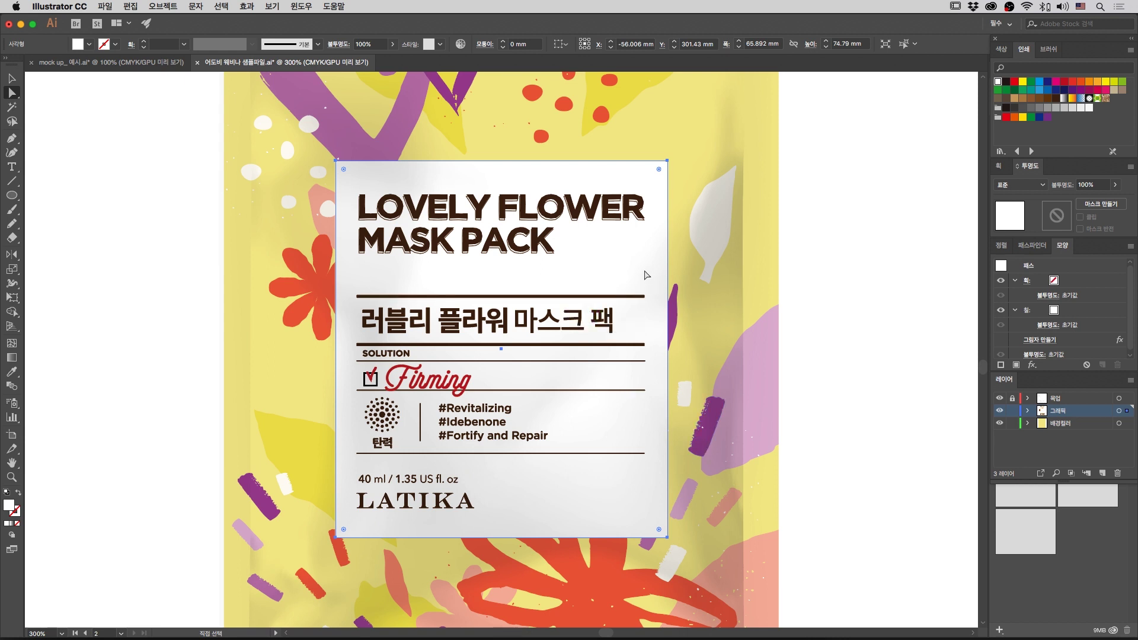
{"action": "left_click", "coordinate": [7, 524]}
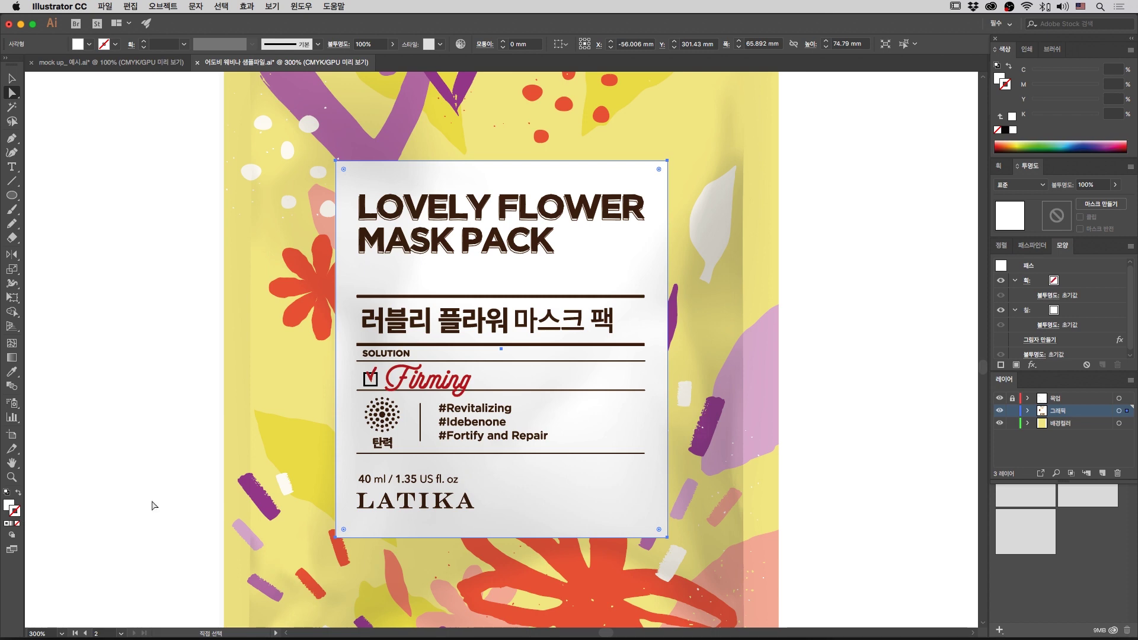
{"action": "left_click", "coordinate": [1011, 119]}
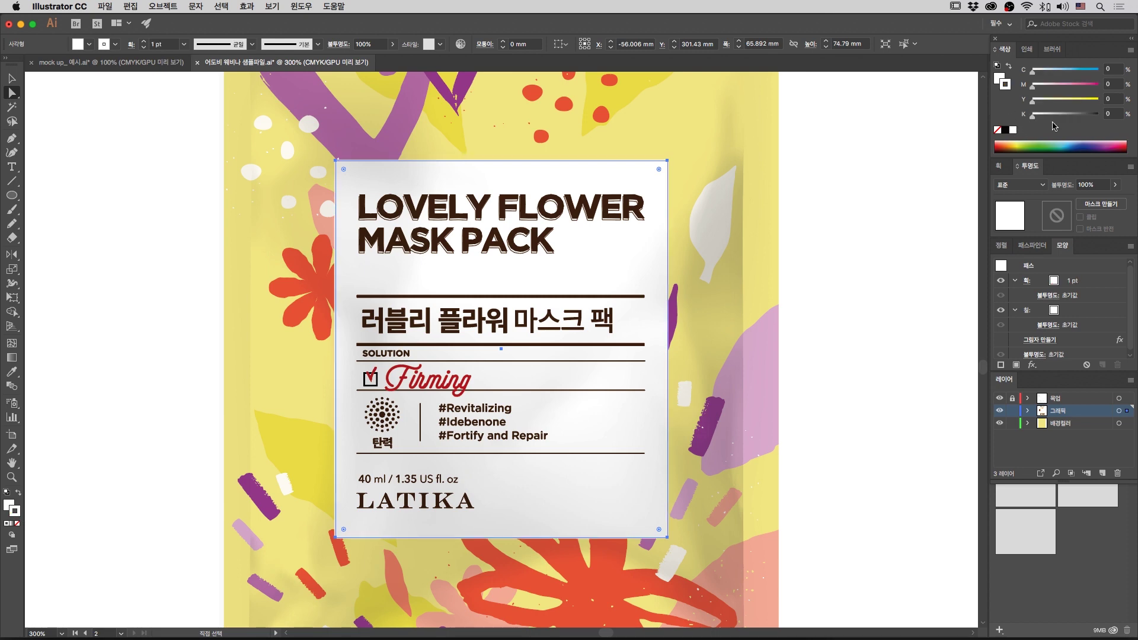
Step: Set the stroke weight of the label's background rectangle to 10 pt
{"action": "left_click", "coordinate": [999, 166]}
{"action": "left_click", "coordinate": [1043, 188]}
{"action": "left_click_drag", "start_coordinate": [1043, 188], "coordinate": [1023, 182]}
{"action": "type", "text": "10"}
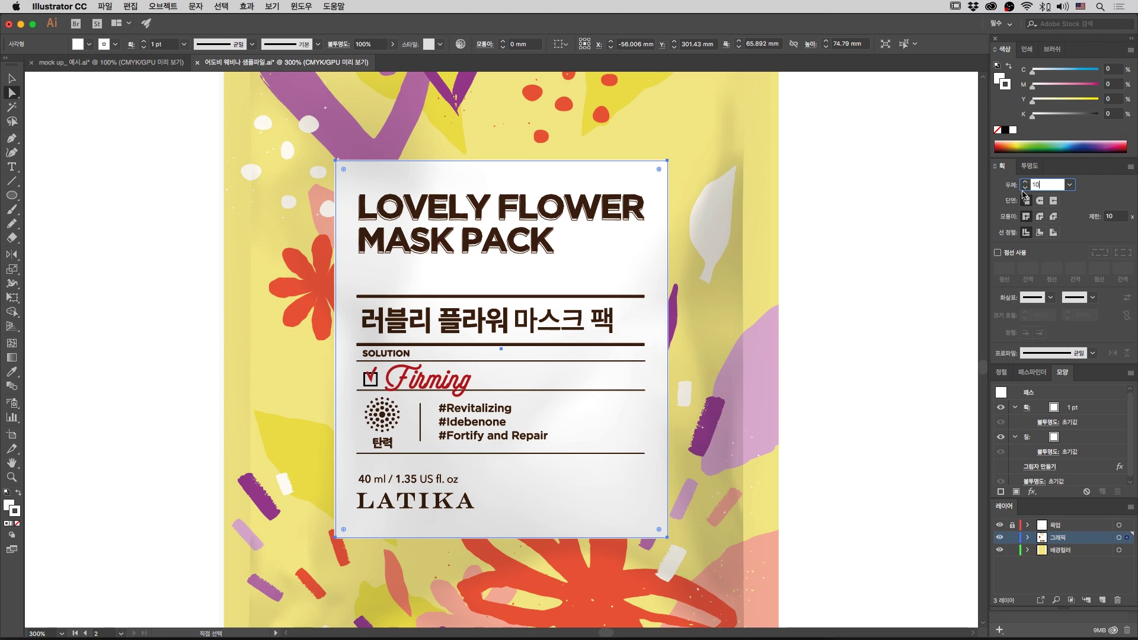
{"action": "key", "text": "Return"}
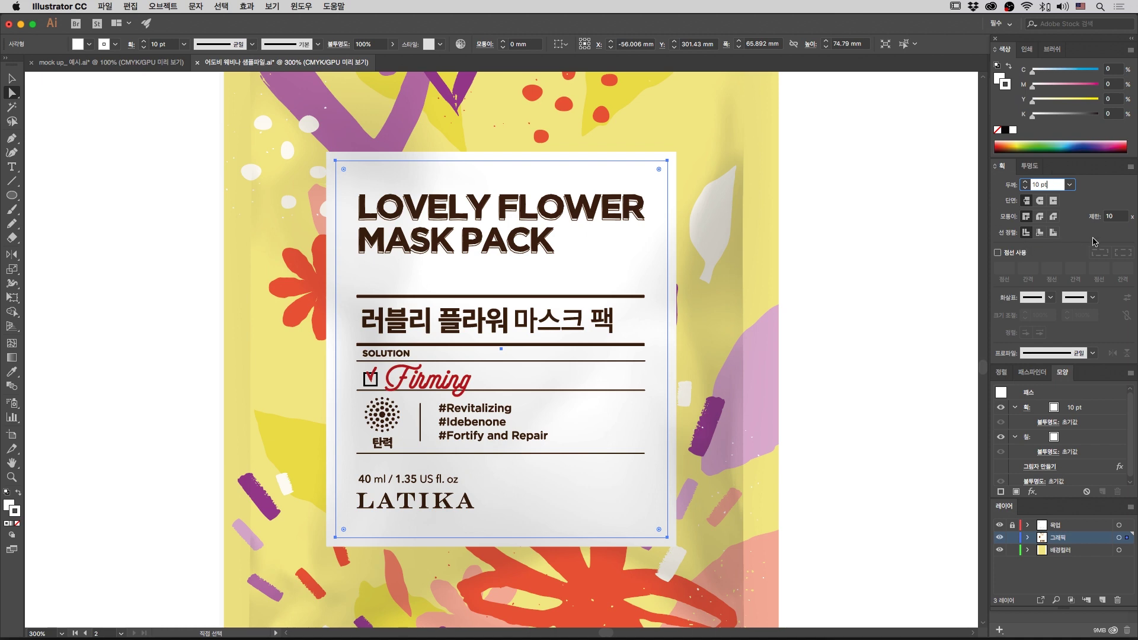
Step: Give the label rectangle's stroke round caps and round corner joins, and clear the selection
{"action": "left_click", "coordinate": [1040, 203]}
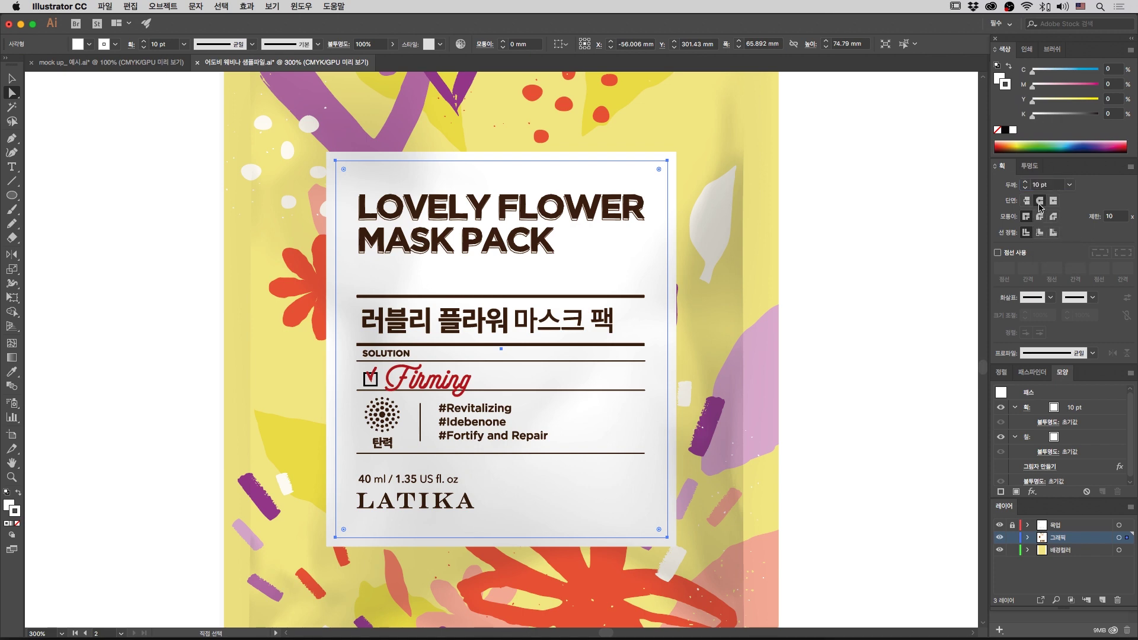
{"action": "left_click", "coordinate": [1041, 217]}
{"action": "left_click", "coordinate": [823, 259]}
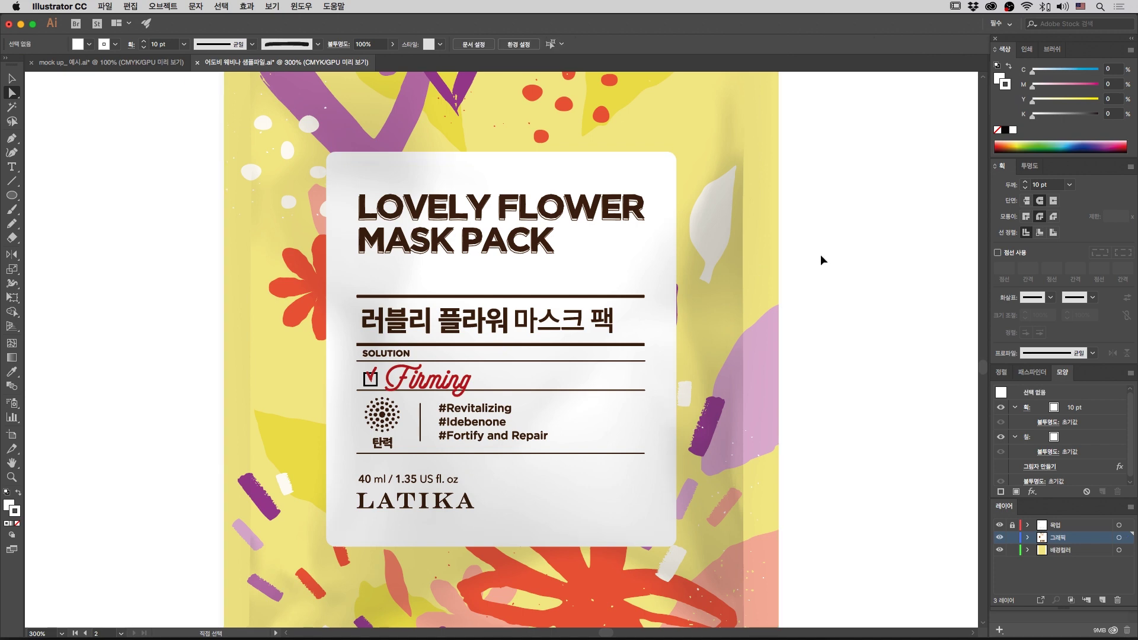
Step: Examine the label's rounded corners and title up close and check the label against the whole pouch
{"action": "key", "text": "super+equal"}
{"action": "key", "text": "super+equal"}
{"action": "scroll", "coordinate": [820, 255], "scroll_direction": "up", "scroll_amount": 5}
{"action": "scroll", "coordinate": [472, 350], "scroll_direction": "right", "scroll_amount": 2}
{"action": "scroll", "coordinate": [472, 351], "scroll_direction": "up", "scroll_amount": 1}
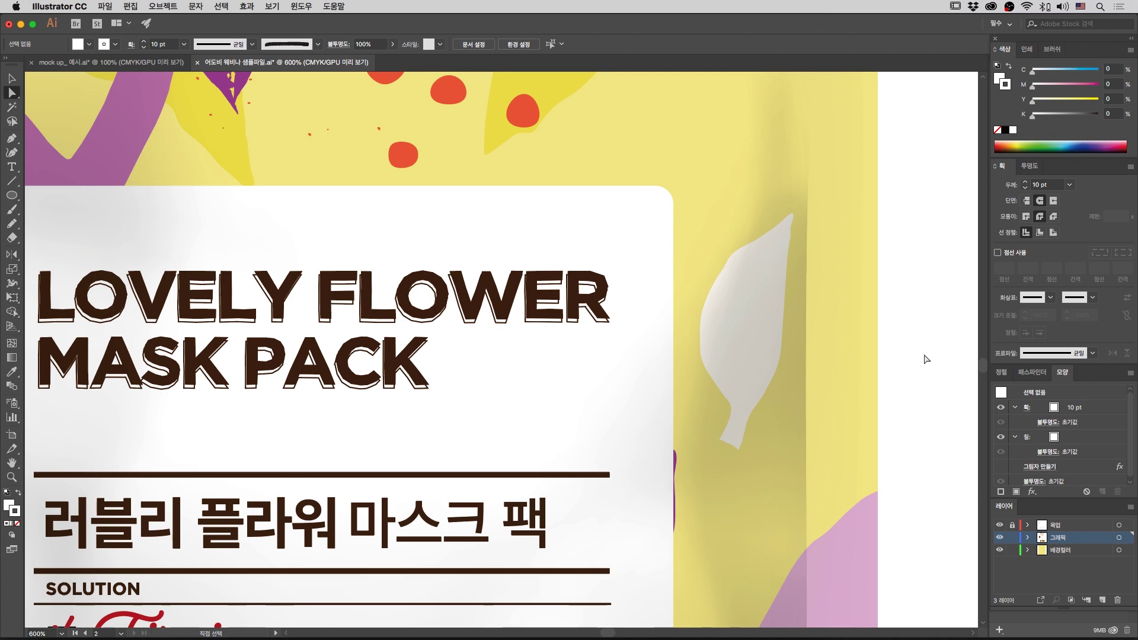
{"action": "key", "text": "super+minus"}
{"action": "key", "text": "super+minus"}
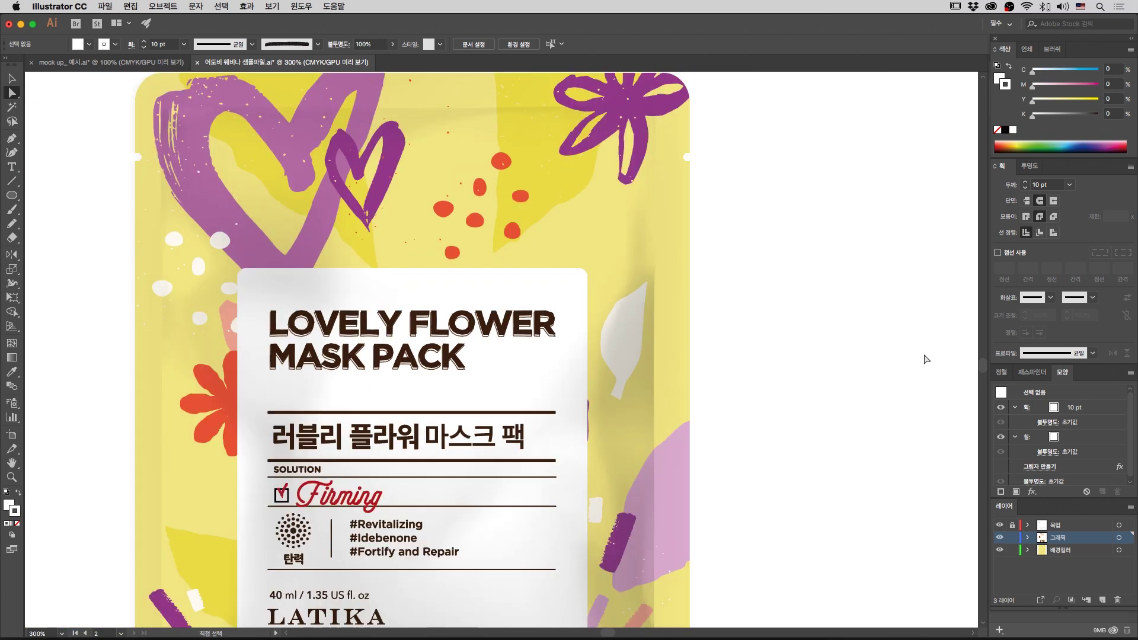
{"action": "left_click_drag", "start_coordinate": [622, 343], "coordinate": [777, 276]}
{"action": "key", "text": "super+minus"}
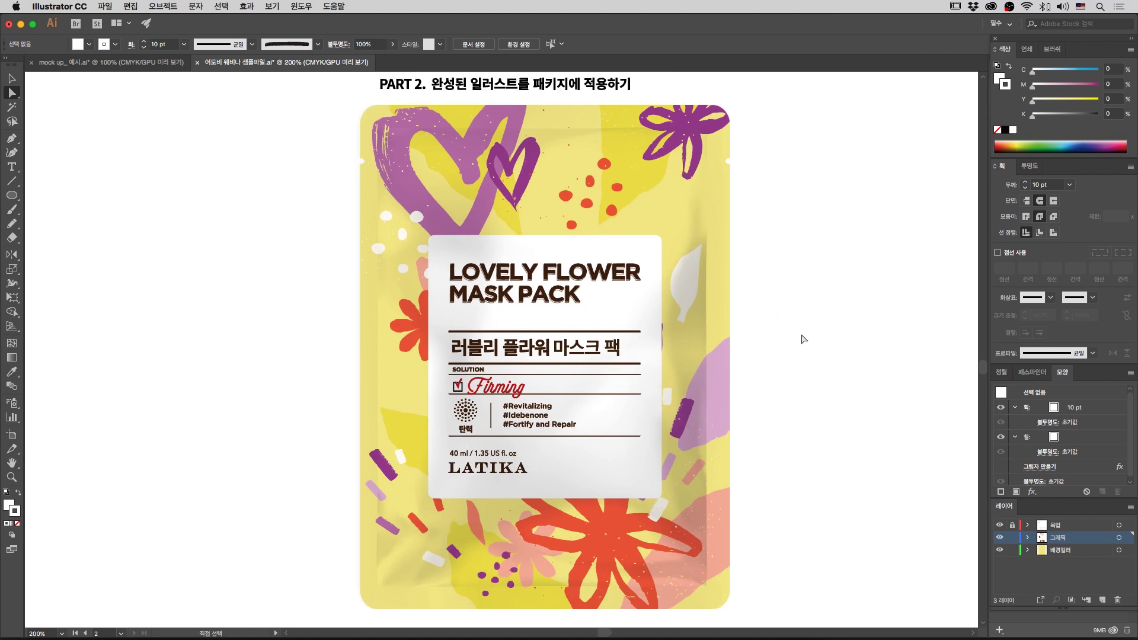
{"action": "left_click_drag", "start_coordinate": [781, 339], "coordinate": [809, 314]}
Step: Turn the label rectangle's stroke into a dashed line with 5 pt dashes and 17 pt gaps
{"action": "left_click", "coordinate": [653, 284]}
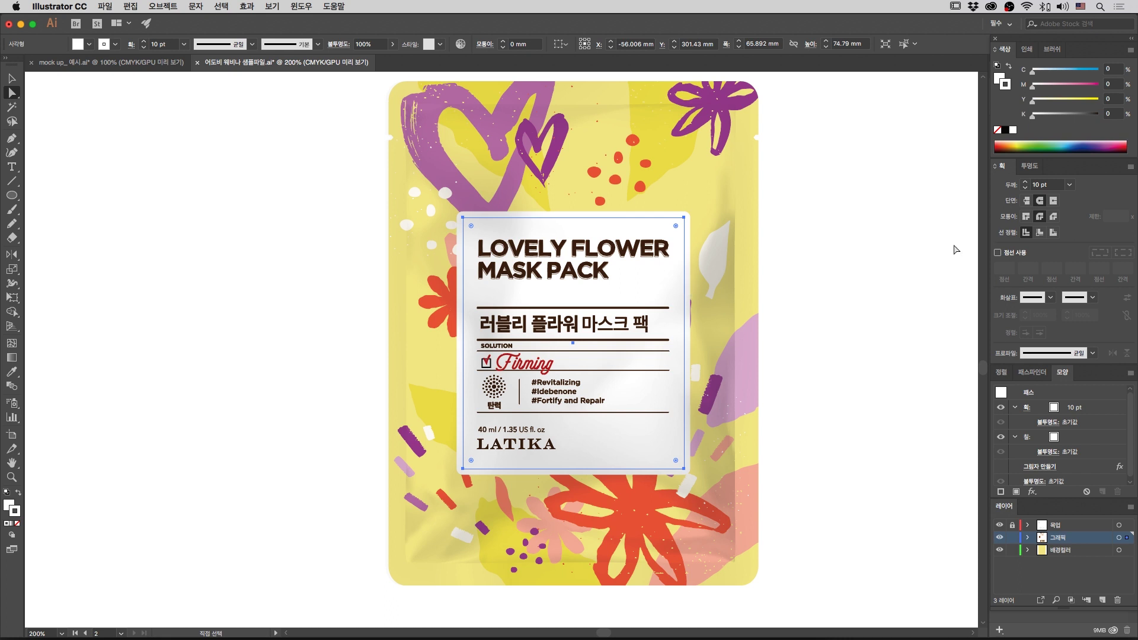
{"action": "left_click", "coordinate": [1015, 255]}
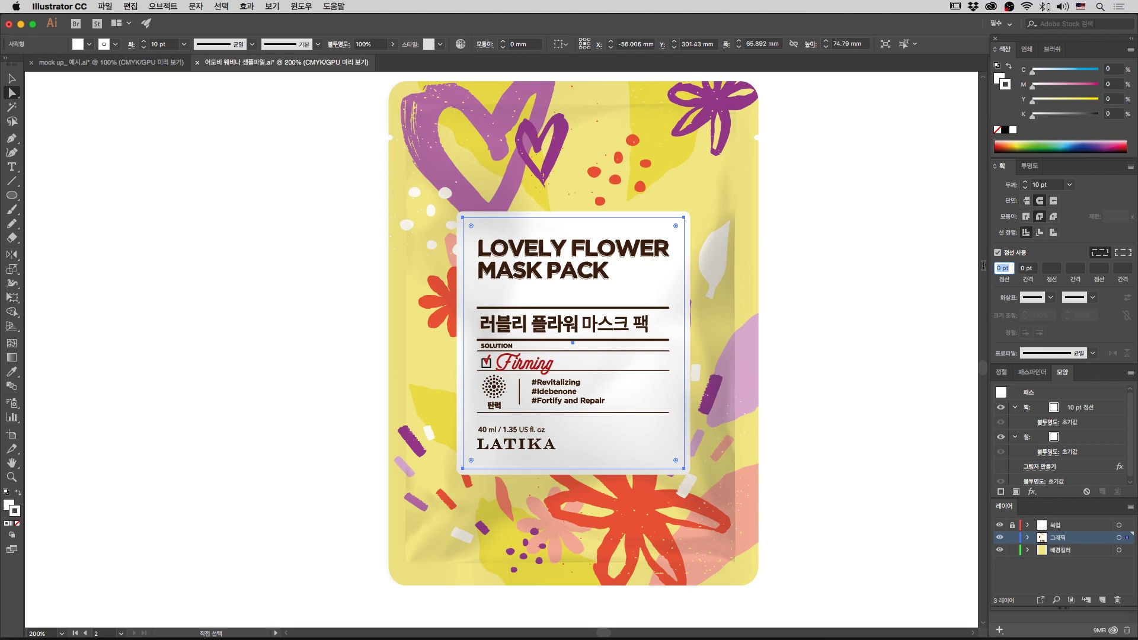
{"action": "type", "text": "5"}
{"action": "left_click", "coordinate": [1027, 268]}
{"action": "type", "text": "11"}
{"action": "key", "text": "Return"}
{"action": "key", "text": "Up"}
{"action": "key", "text": "Up"}
{"action": "key", "text": "Up"}
{"action": "key", "text": "Up"}
{"action": "key", "text": "Up"}
{"action": "key", "text": "Up"}
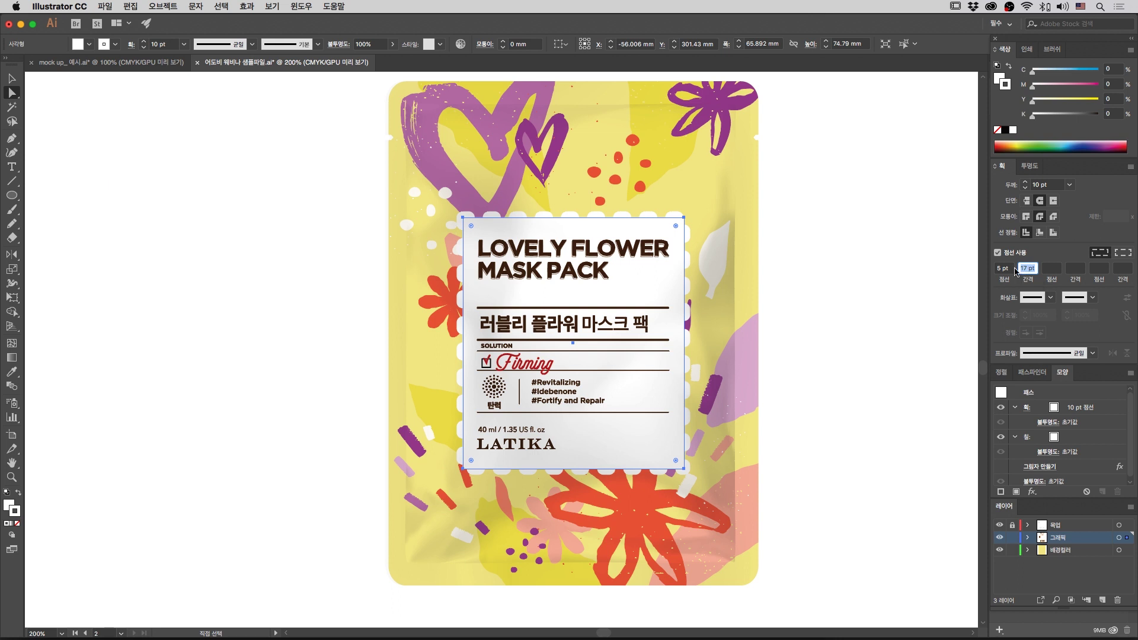
Step: Set the dash length of the label rectangle's stroke to 0 pt to form round dots
{"action": "left_click", "coordinate": [1011, 268]}
{"action": "left_click", "coordinate": [1034, 270]}
{"action": "left_click", "coordinate": [1007, 269]}
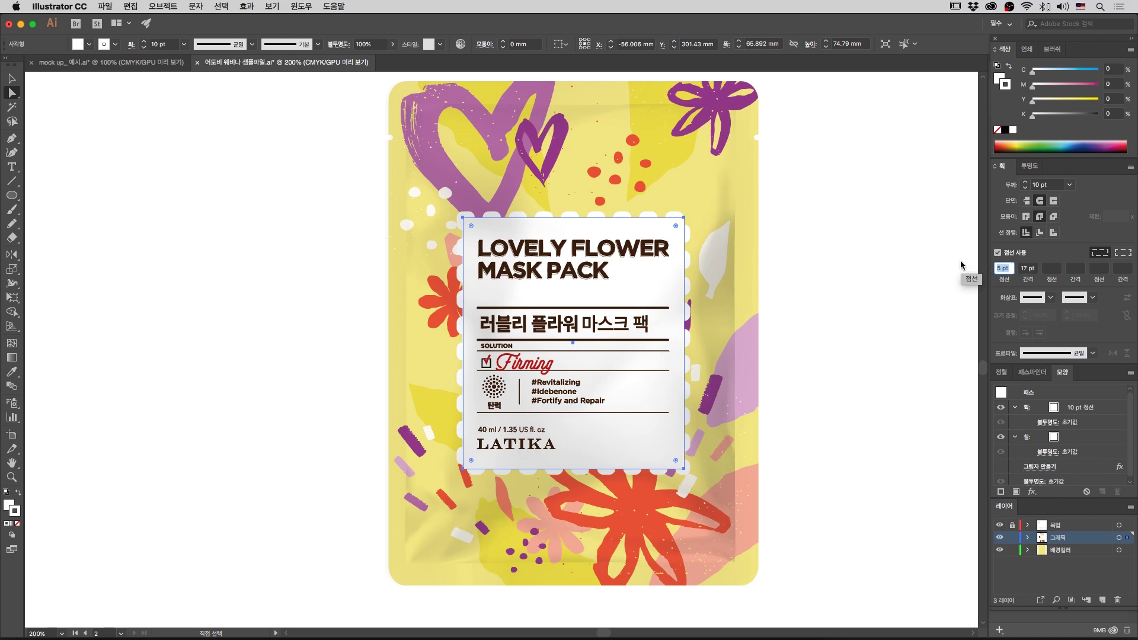
{"action": "type", "text": "0"}
Step: Tighten the gap of the label's dotted border to 10 pt and align its dashes to the corners and path ends
{"action": "left_click", "coordinate": [1021, 268]}
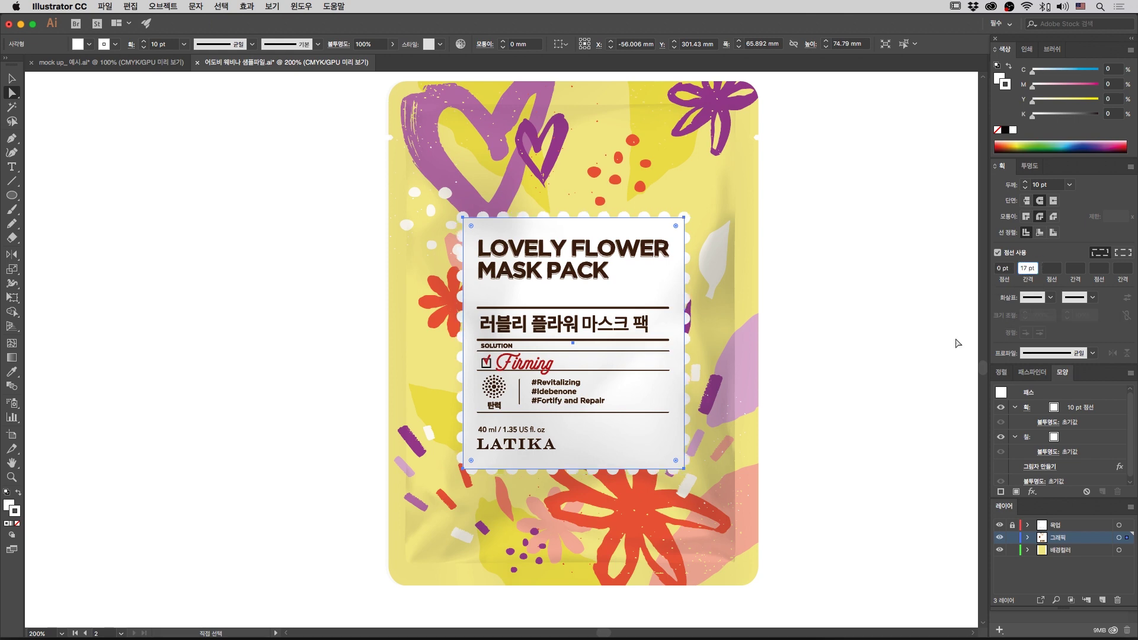
{"action": "key", "text": "Down"}
{"action": "key", "text": "Down"}
{"action": "key", "text": "Down"}
{"action": "key", "text": "Down"}
{"action": "key", "text": "Down"}
{"action": "key", "text": "Up"}
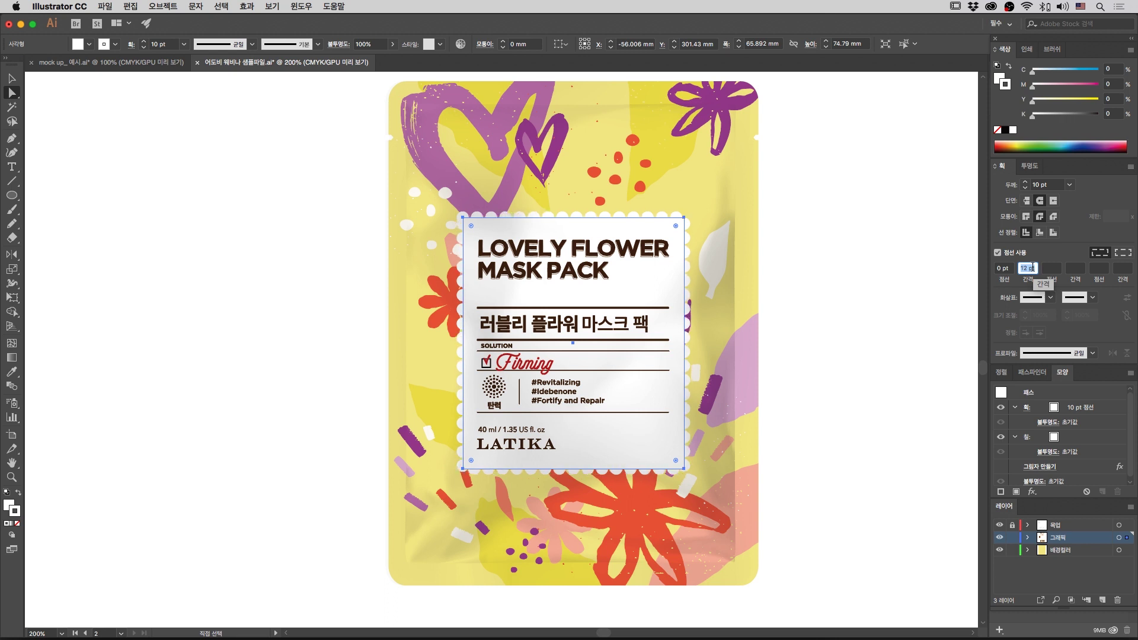
{"action": "key", "text": "Up"}
{"action": "key", "text": "Down"}
{"action": "key", "text": "Return"}
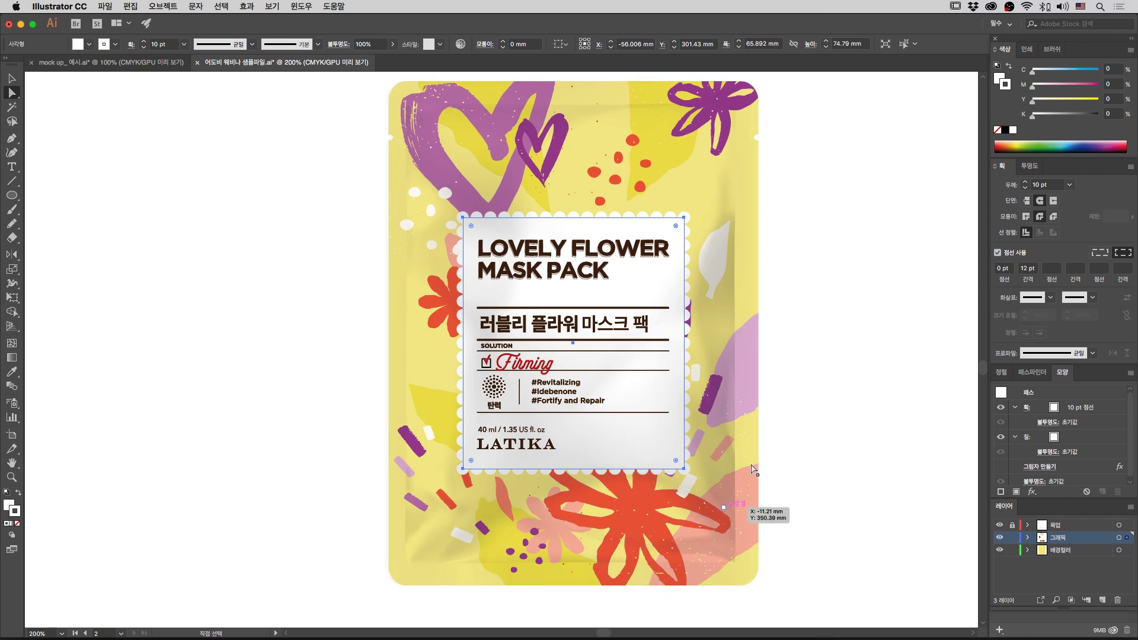
{"action": "left_click", "coordinate": [900, 388]}
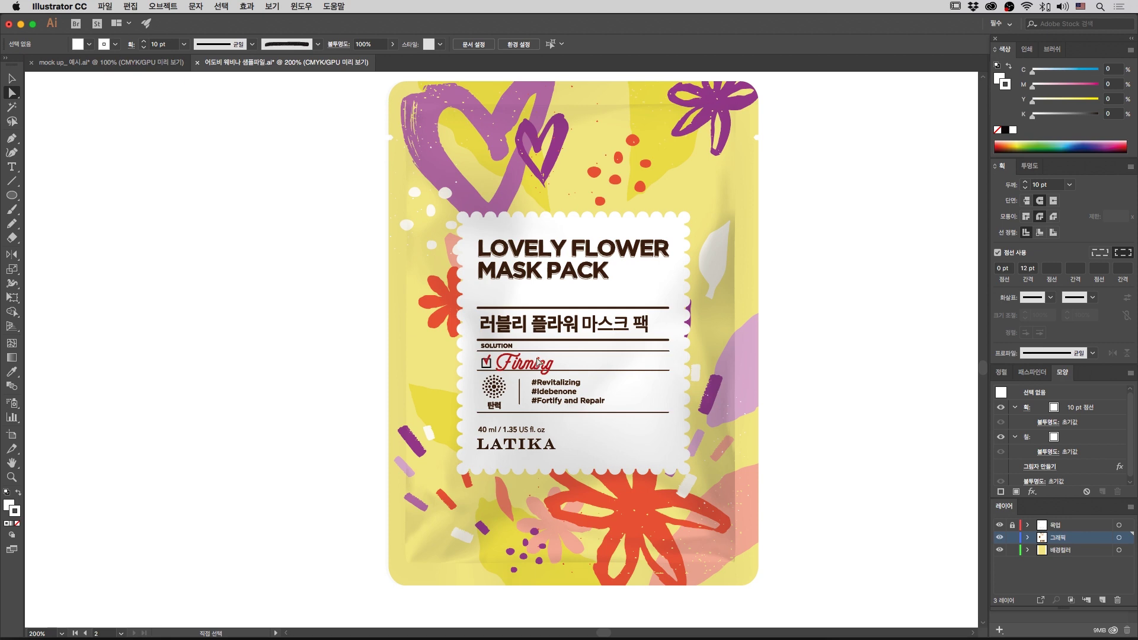
{"action": "left_click", "coordinate": [593, 329]}
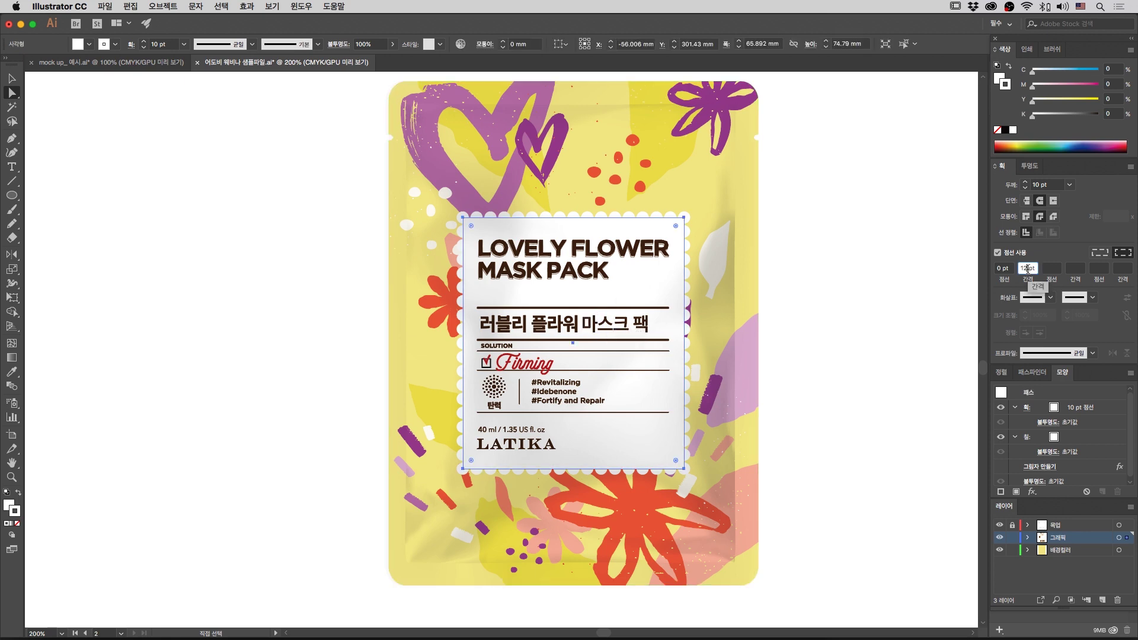
{"action": "left_click", "coordinate": [832, 270]}
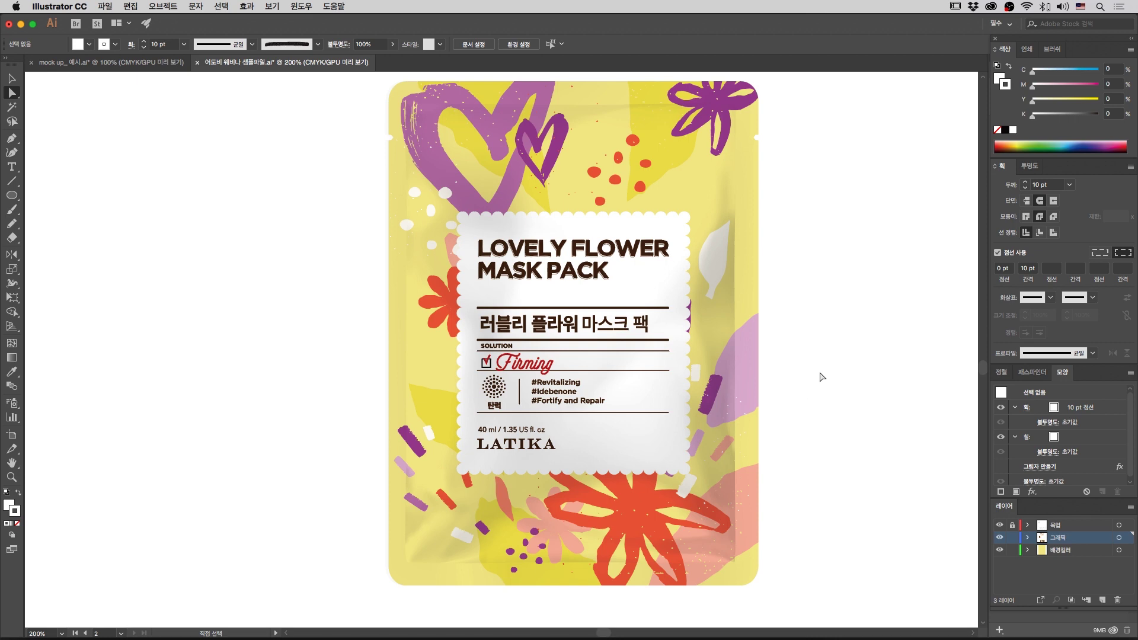
Step: Add another drop shadow effect to the label rectangle in Multiply (곱하기) mode with the preview turned on
{"action": "left_click", "coordinate": [664, 293]}
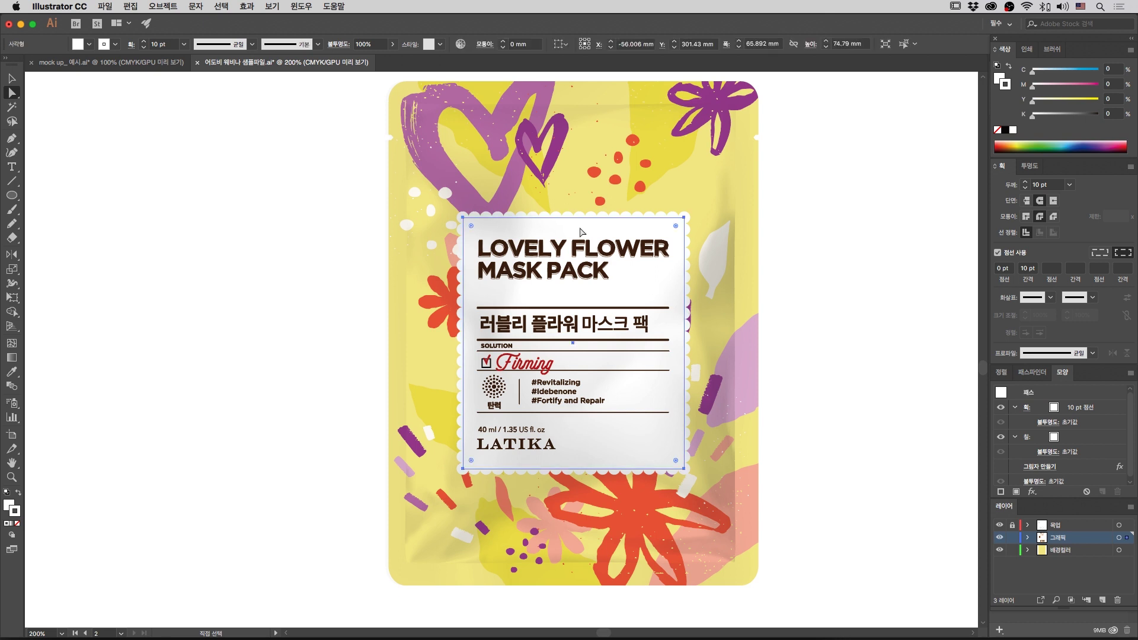
{"action": "left_click", "coordinate": [252, 8]}
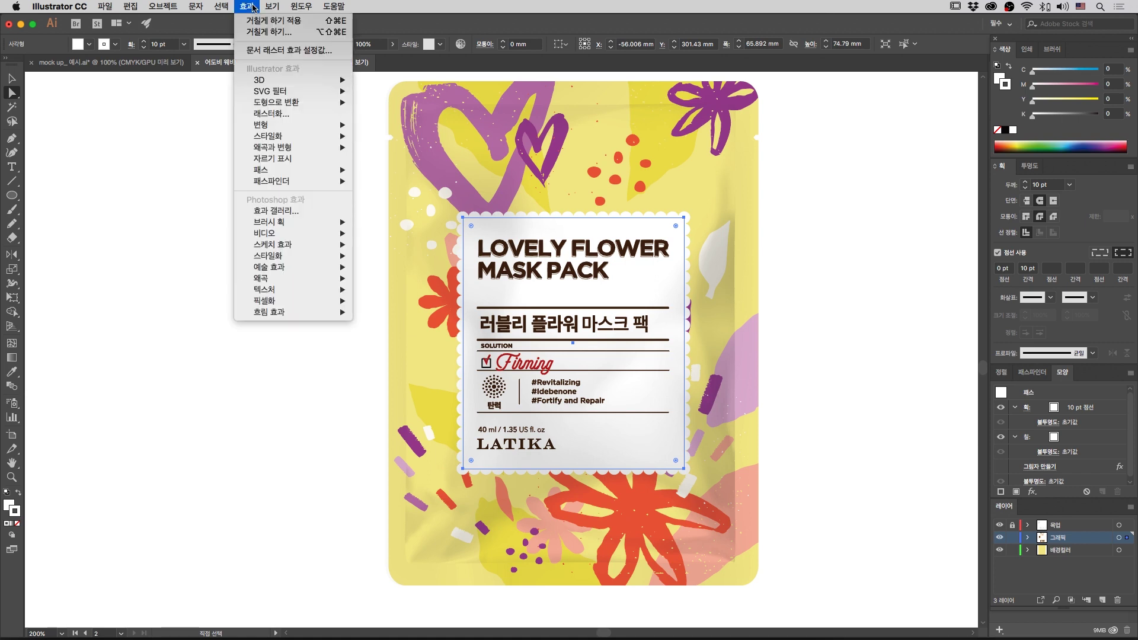
{"action": "mouse_move", "coordinate": [313, 140]}
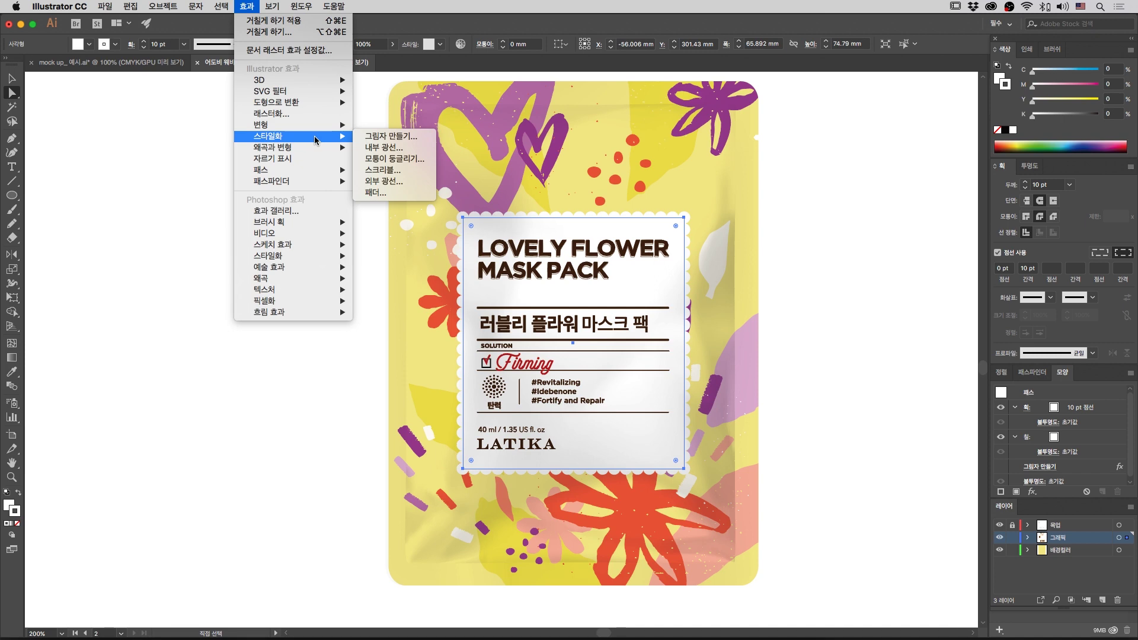
{"action": "left_click", "coordinate": [384, 142]}
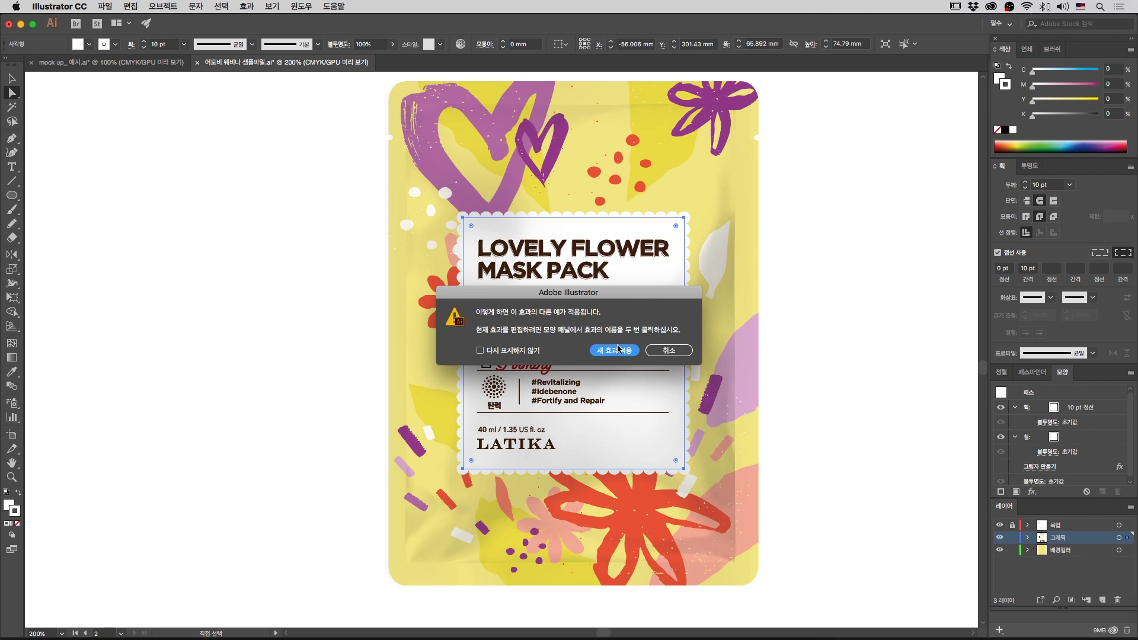
{"action": "left_click", "coordinate": [614, 351]}
{"action": "left_click_drag", "start_coordinate": [875, 206], "coordinate": [916, 209]}
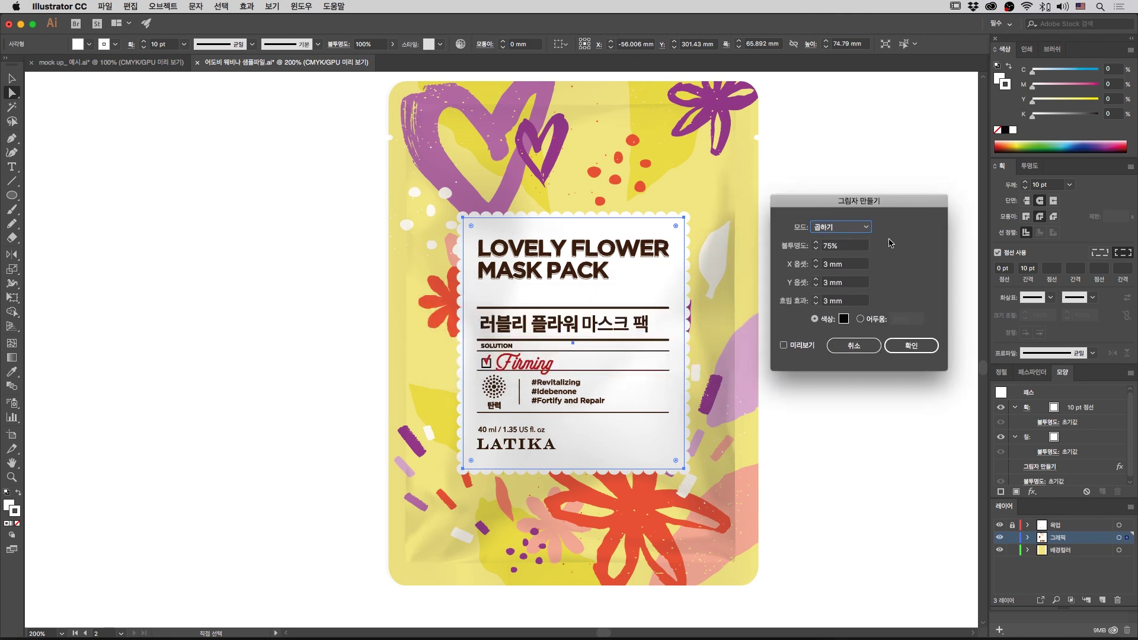
{"action": "left_click", "coordinate": [864, 228]}
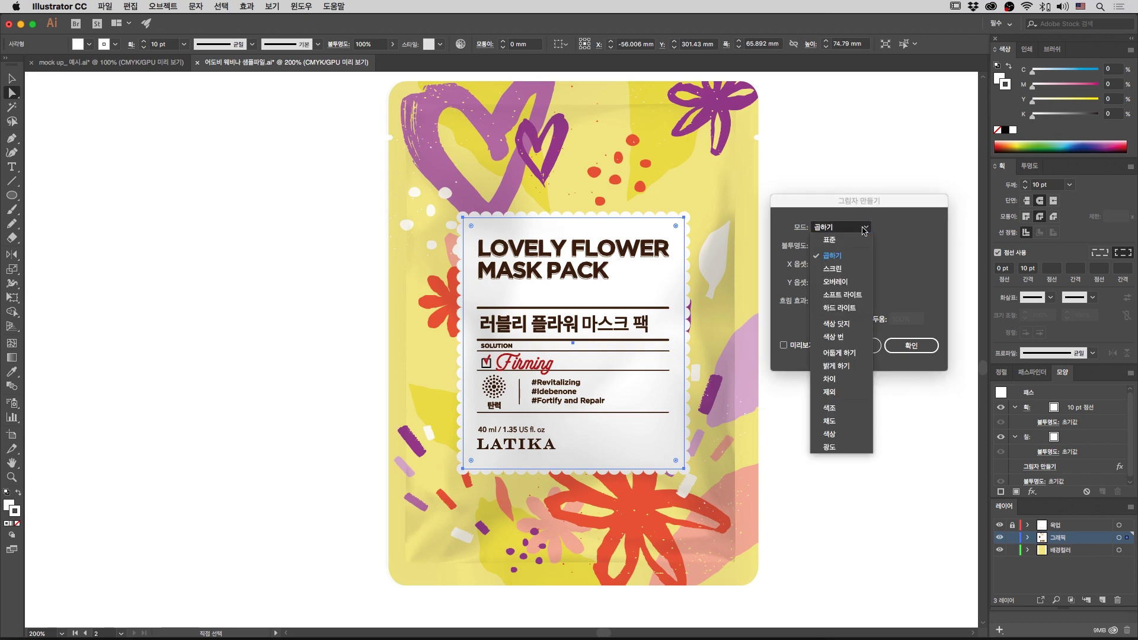
{"action": "left_click", "coordinate": [853, 258]}
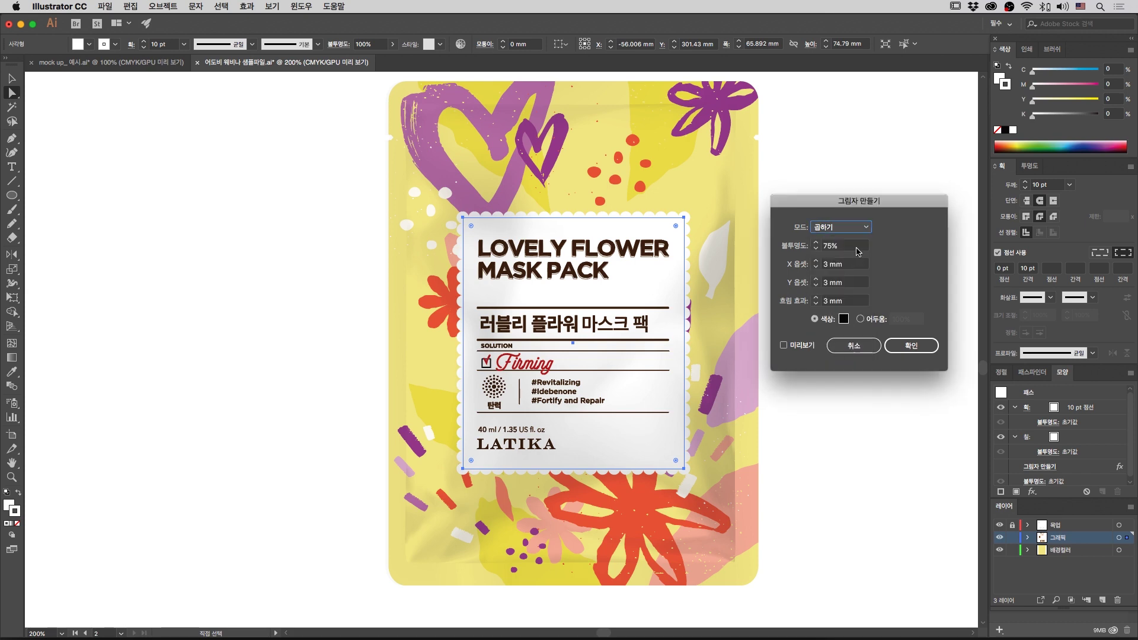
{"action": "left_click", "coordinate": [862, 230]}
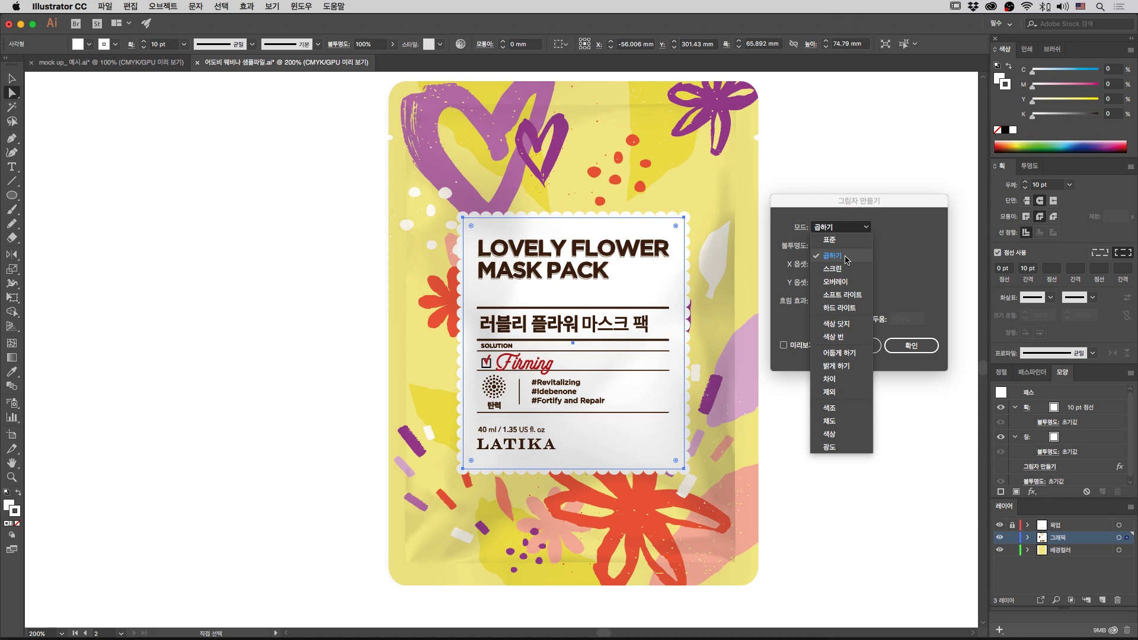
{"action": "left_click", "coordinate": [847, 259]}
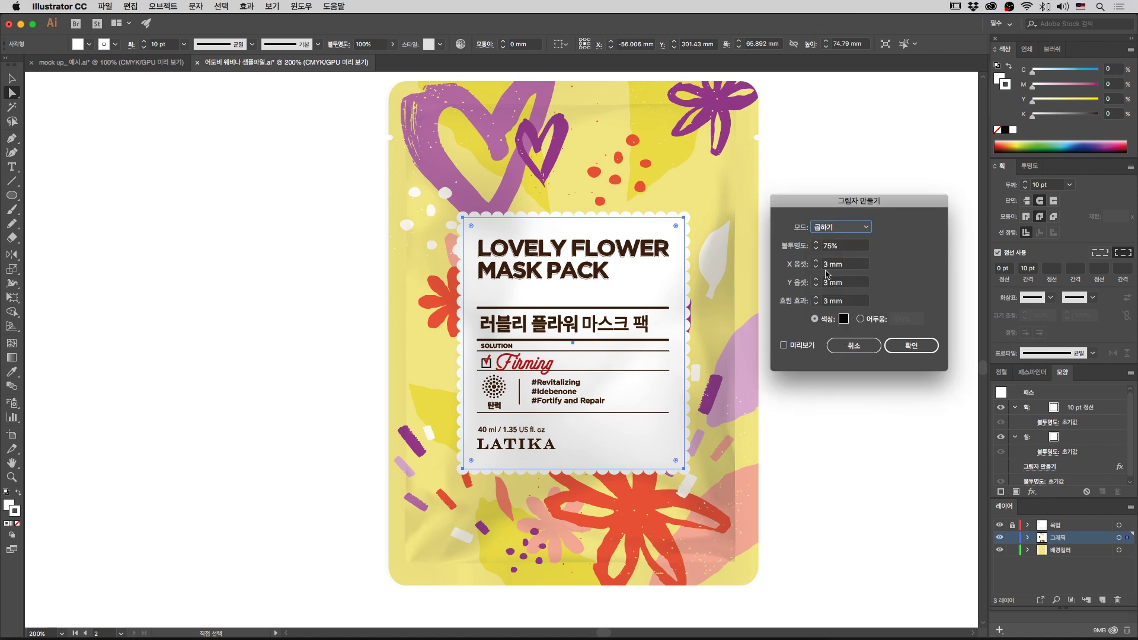
{"action": "left_click", "coordinate": [784, 345]}
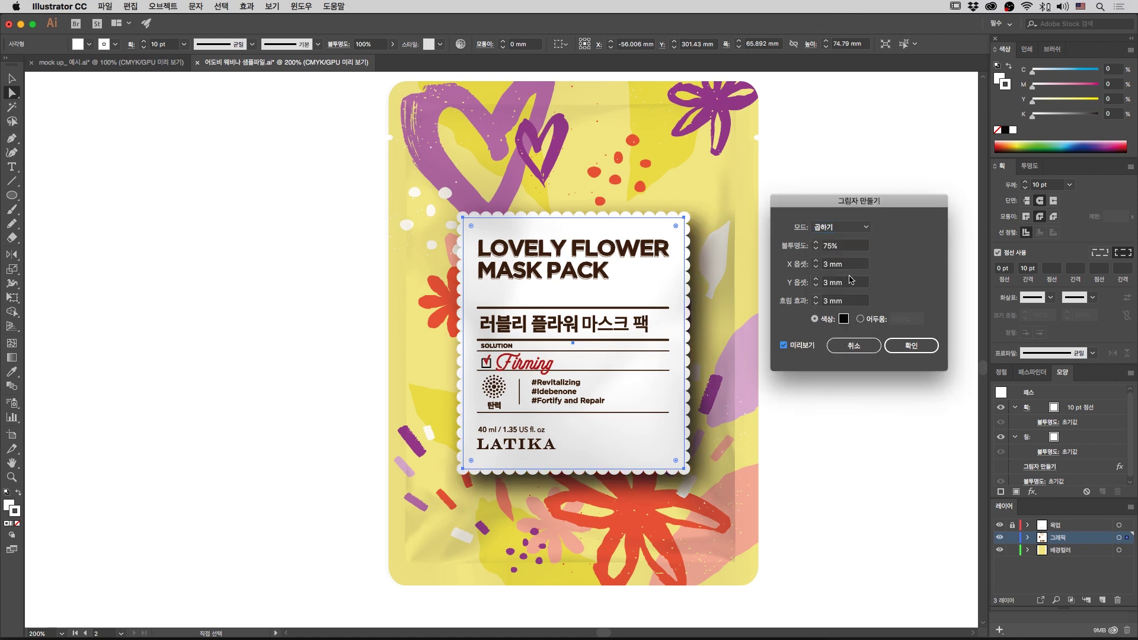
Step: Set the label's drop shadow opacity to 30% and both its X and Y offsets to 0.3 mm
{"action": "left_click", "coordinate": [859, 247]}
{"action": "double_click", "coordinate": [858, 246]}
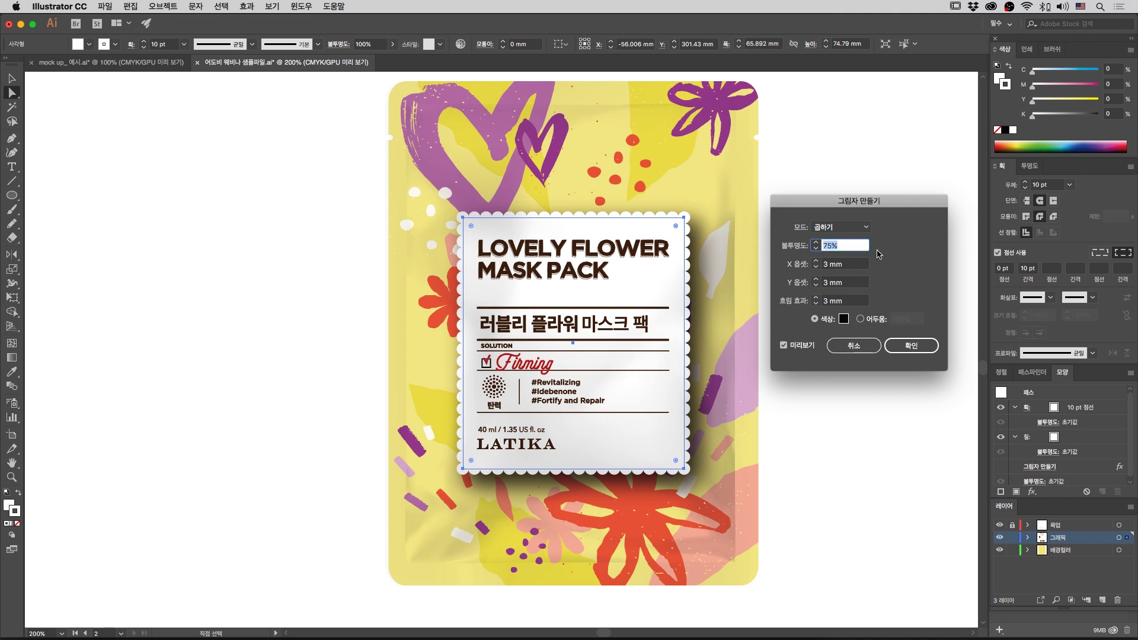
{"action": "type", "text": "30"}
{"action": "key", "text": "Tab"}
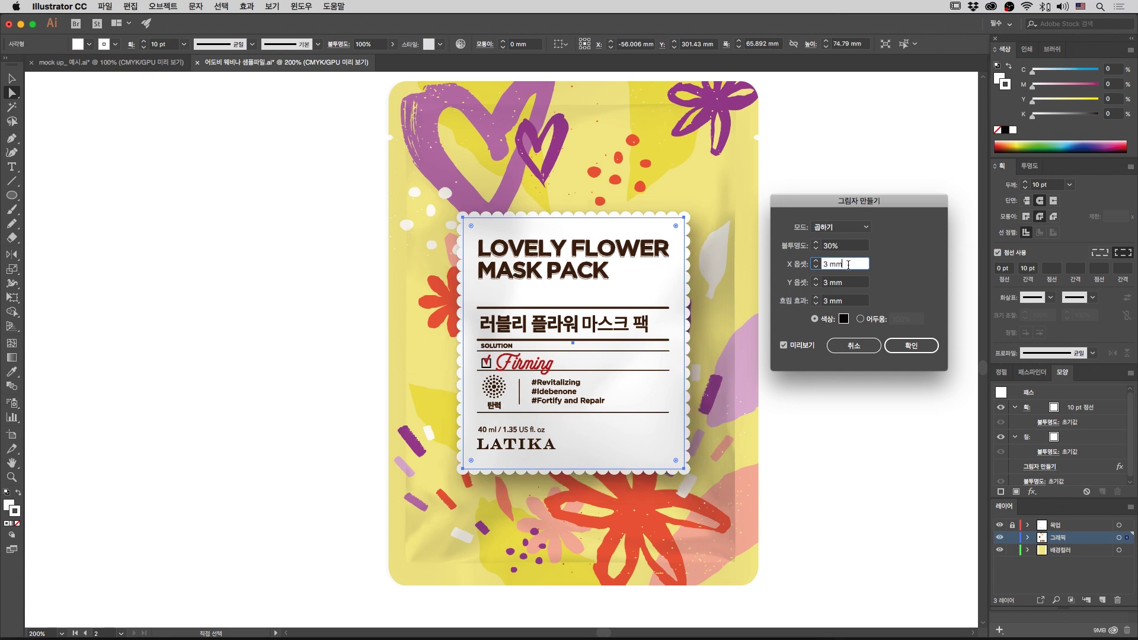
{"action": "left_click", "coordinate": [815, 267]}
{"action": "left_click", "coordinate": [815, 266]}
{"action": "type", "text": "0.2"}
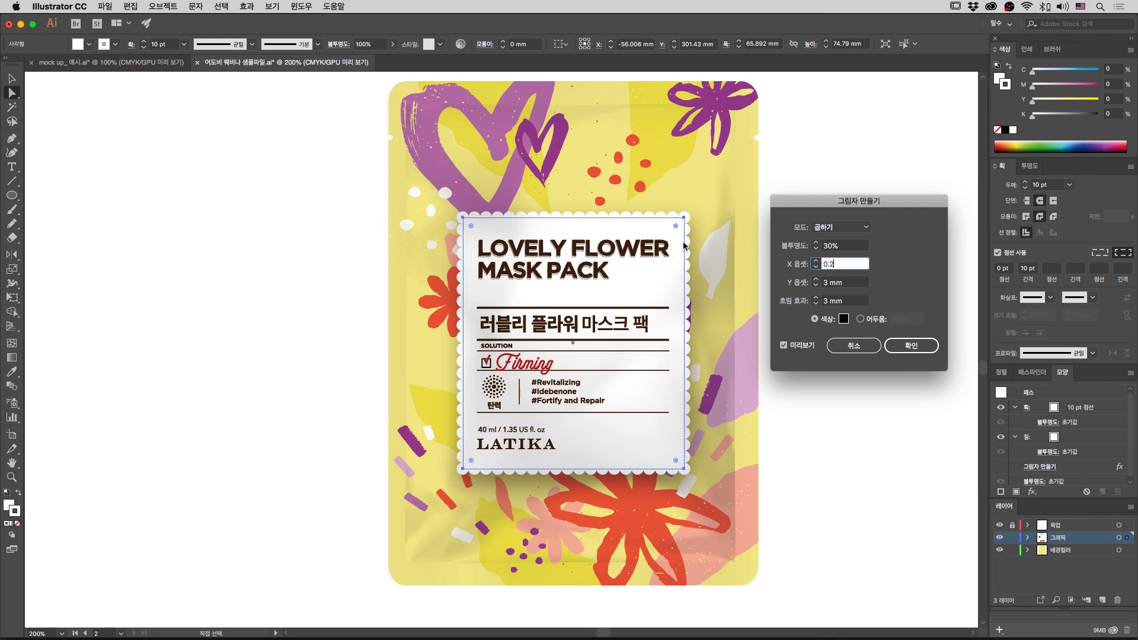
{"action": "key", "text": "BackSpace"}
{"action": "type", "text": "3"}
{"action": "key", "text": "Tab"}
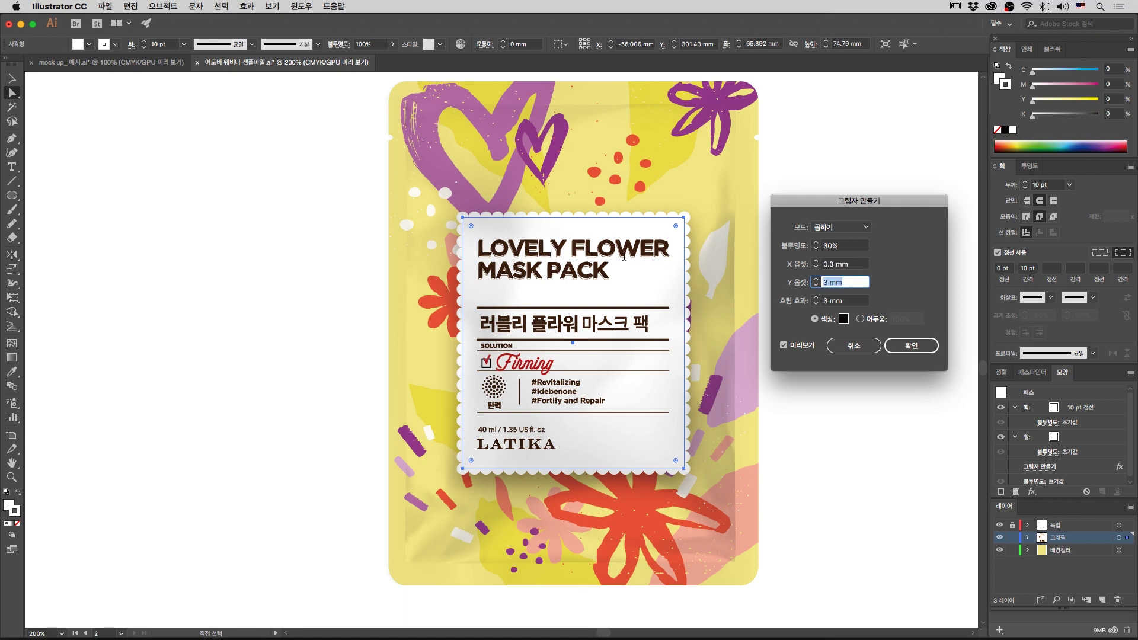
{"action": "type", "text": "0.3"}
{"action": "key", "text": "Tab"}
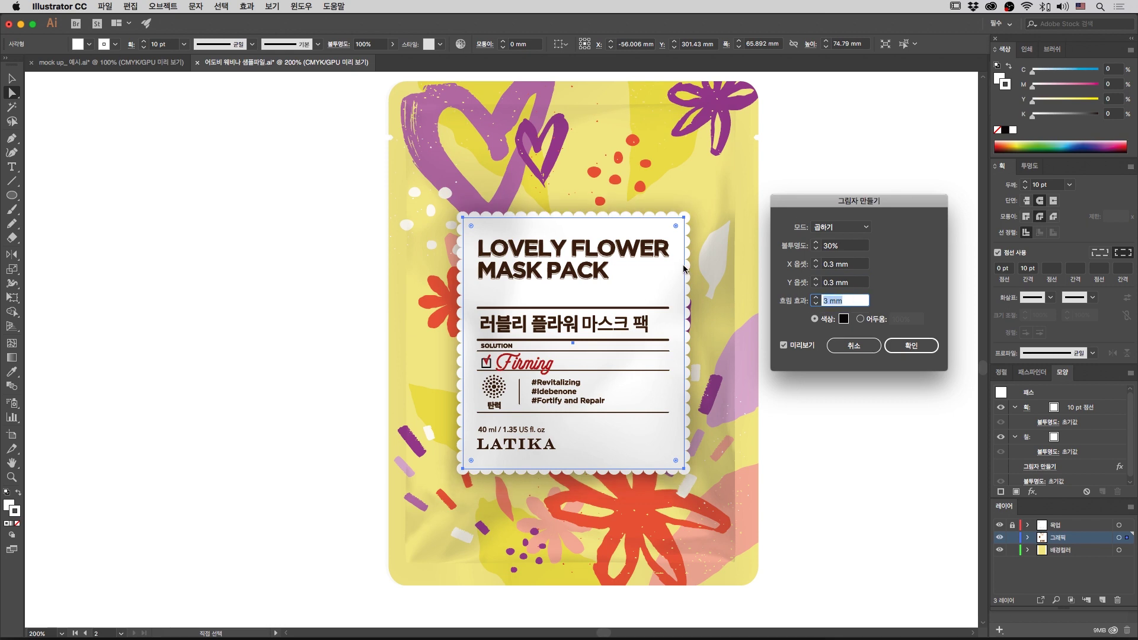
Step: Set the blur of the label's drop shadow to 0.25 mm
{"action": "type", "text": "0."}
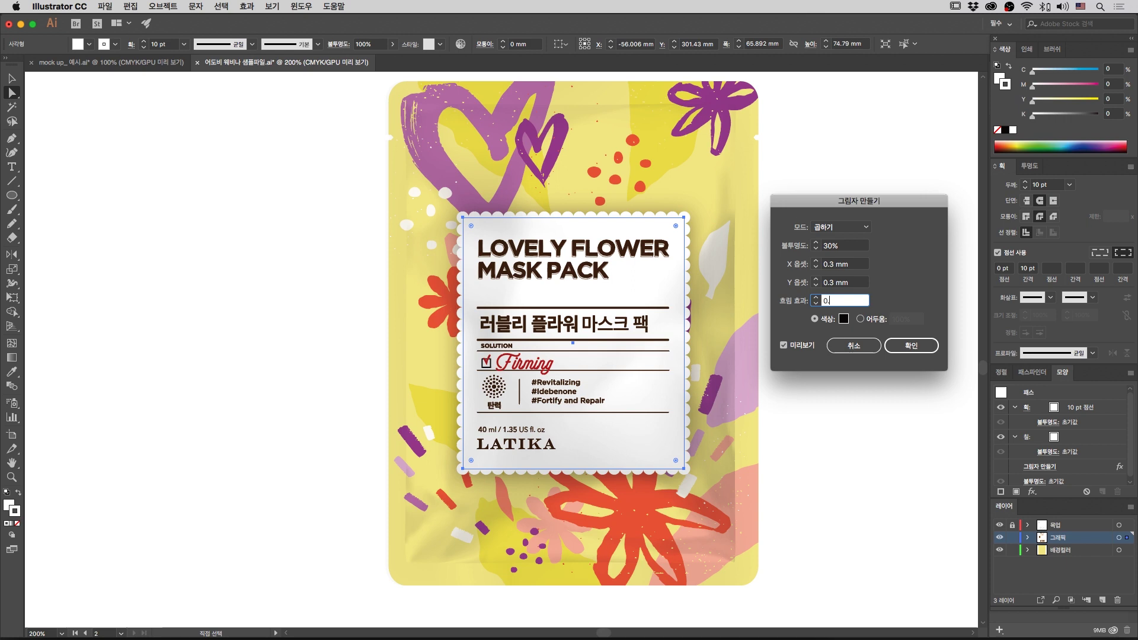
{"action": "type", "text": "25"}
{"action": "left_click", "coordinate": [858, 283]}
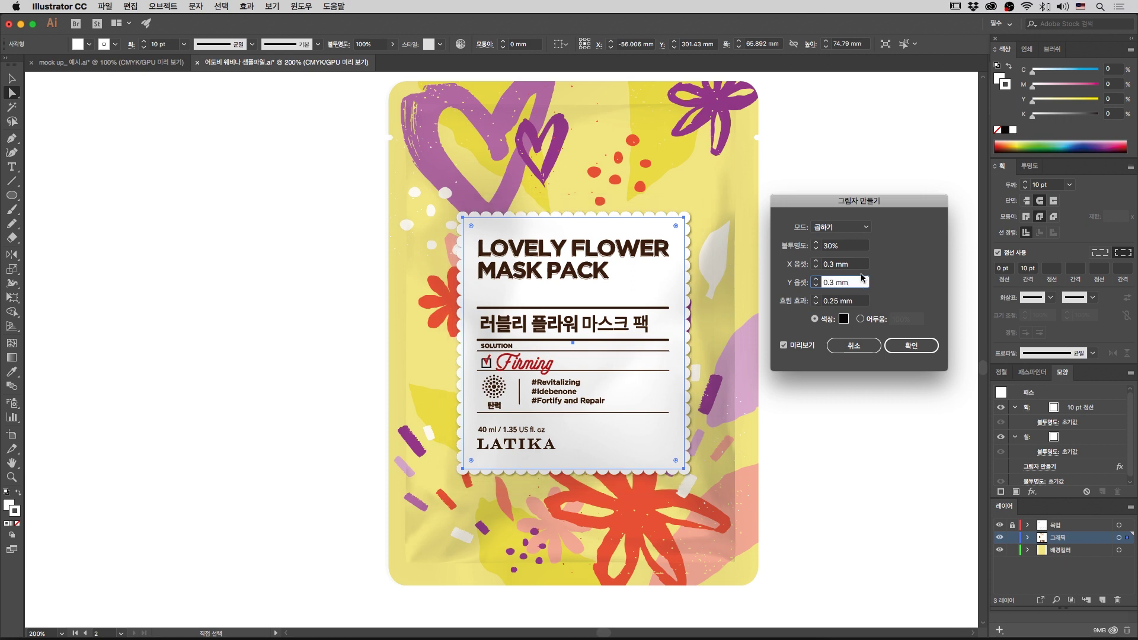
{"action": "left_click", "coordinate": [860, 298]}
{"action": "left_click", "coordinate": [859, 284]}
{"action": "left_click", "coordinate": [860, 300]}
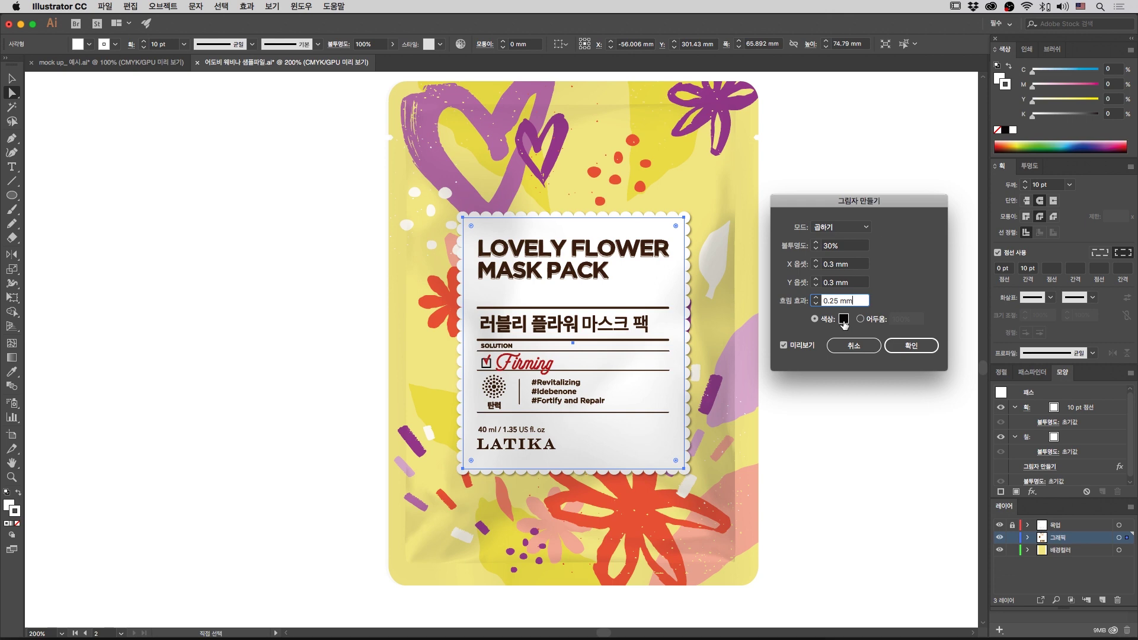
Step: Change the drop shadow's color to dark brown 6D490F, apply the effect and deselect the label
{"action": "left_click", "coordinate": [844, 321]}
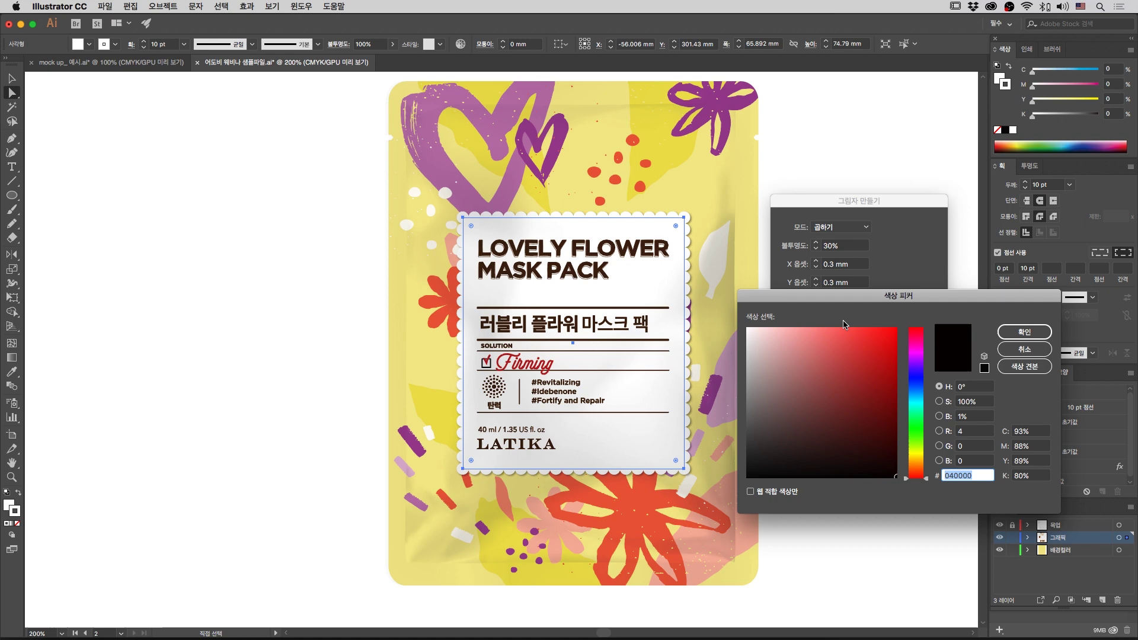
{"action": "left_click_drag", "start_coordinate": [875, 318], "coordinate": [871, 259]}
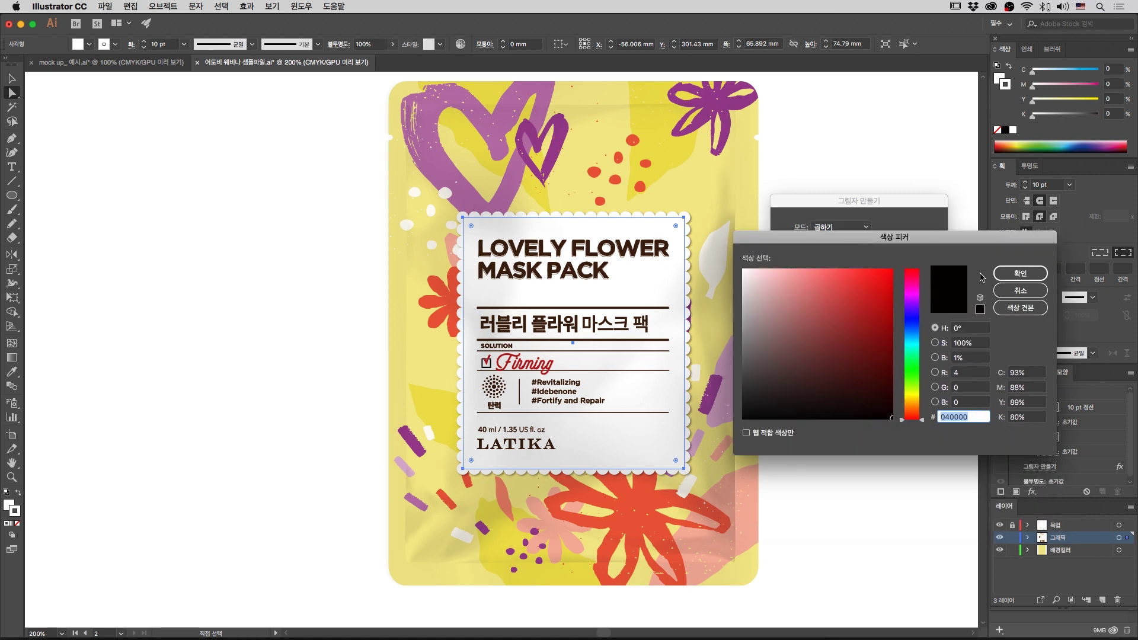
{"action": "left_click", "coordinate": [913, 407]}
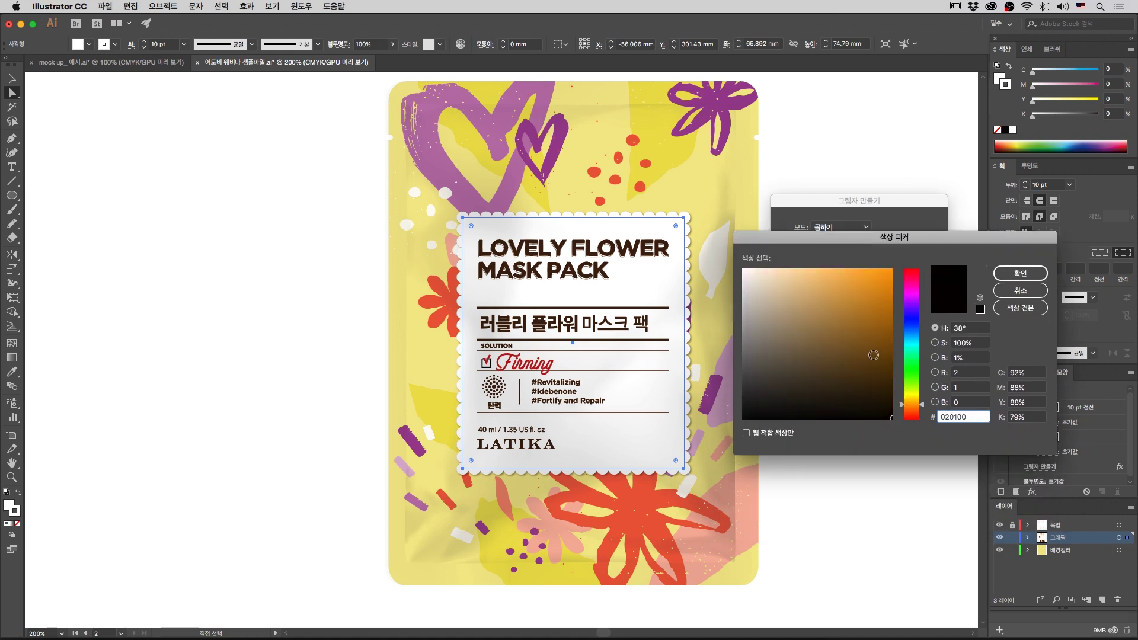
{"action": "left_click", "coordinate": [872, 354]}
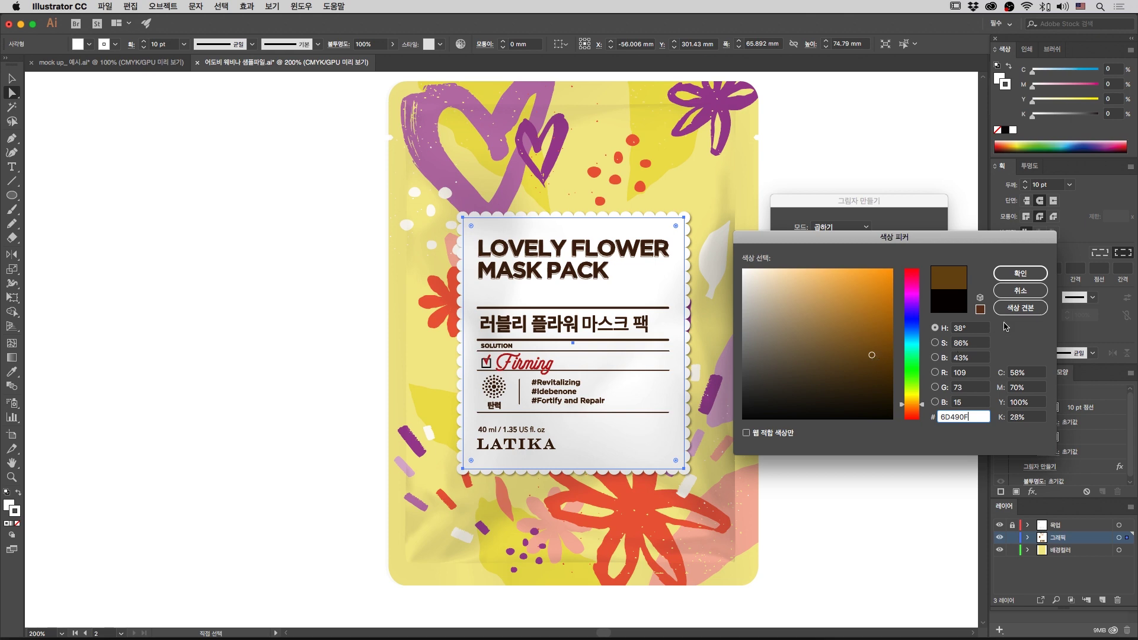
{"action": "left_click", "coordinate": [1020, 272]}
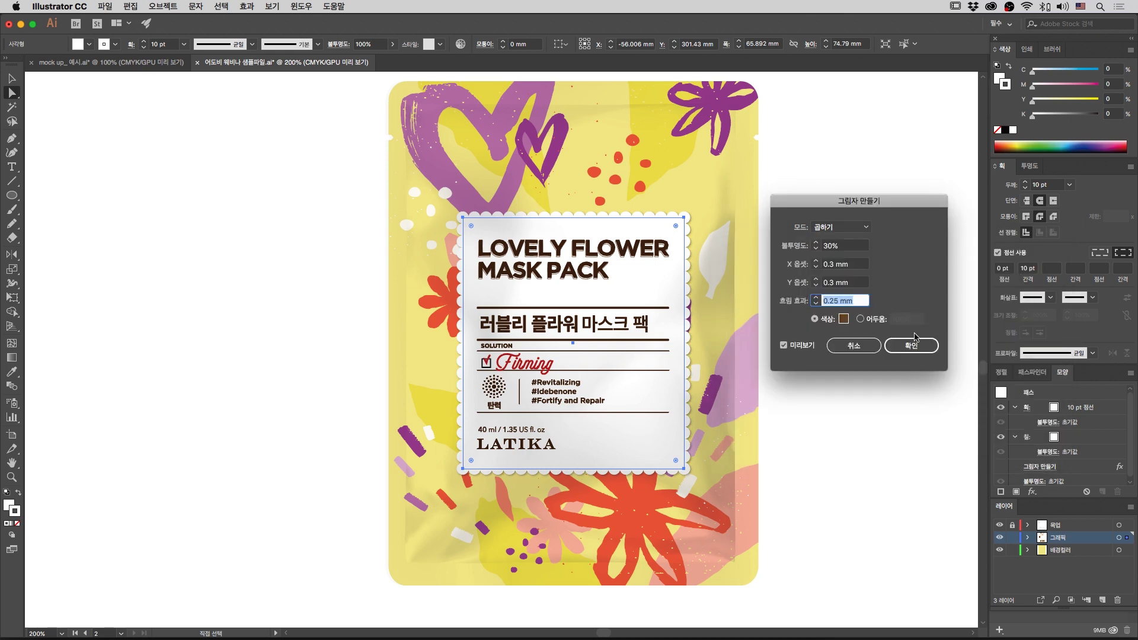
{"action": "left_click", "coordinate": [922, 352]}
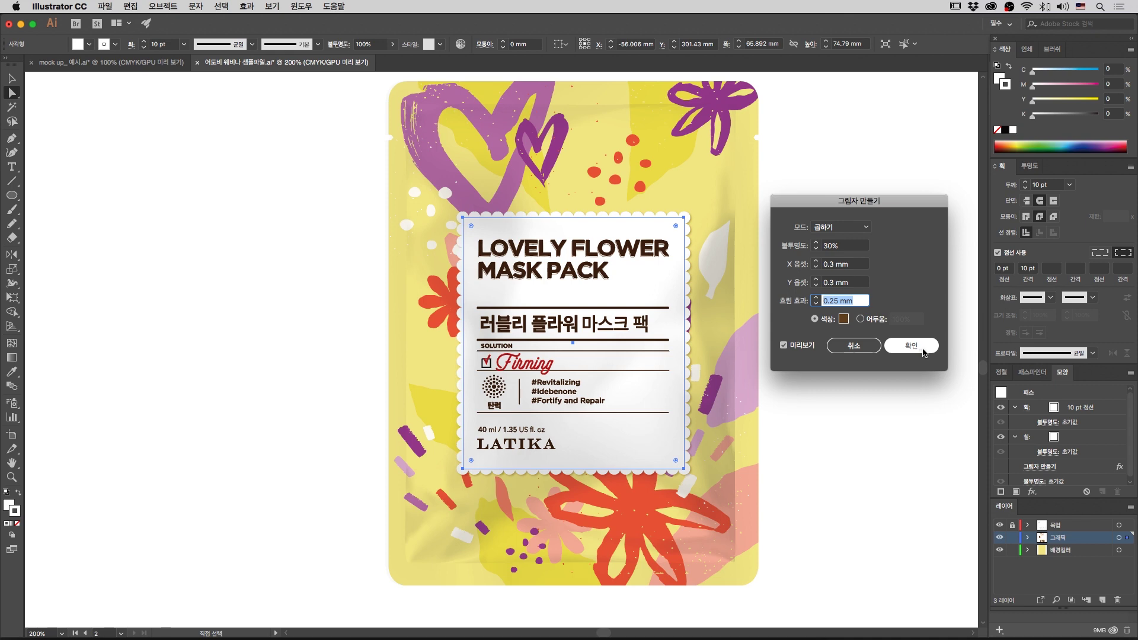
{"action": "left_click", "coordinate": [924, 353]}
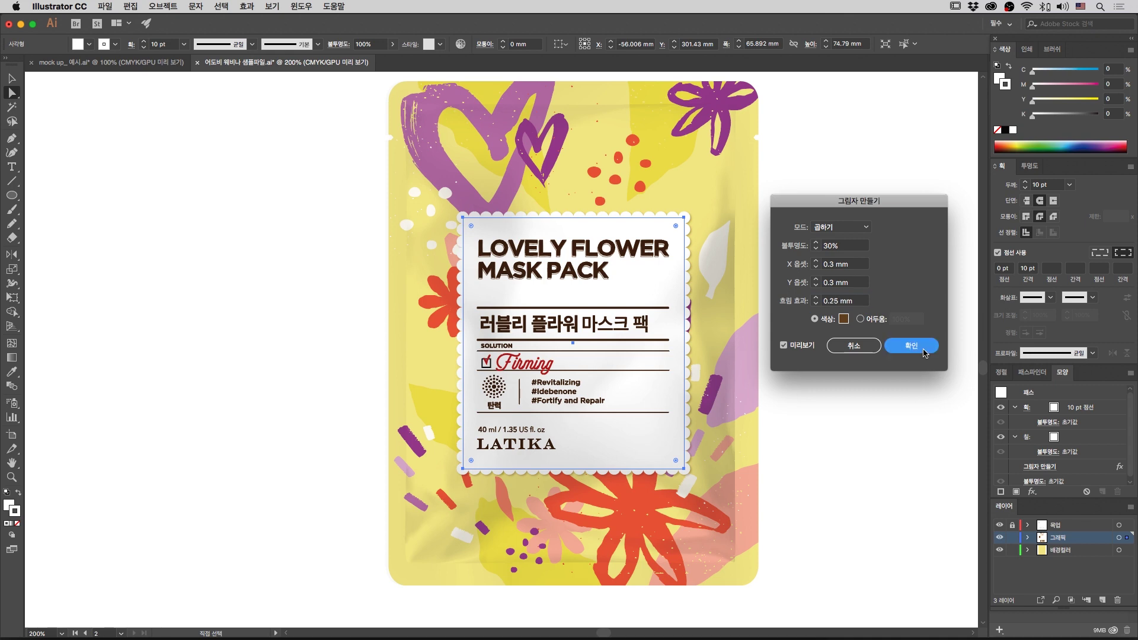
{"action": "key", "text": "v"}
{"action": "left_click", "coordinate": [851, 365]}
{"action": "scroll", "coordinate": [849, 359], "scroll_direction": "up", "scroll_amount": 1}
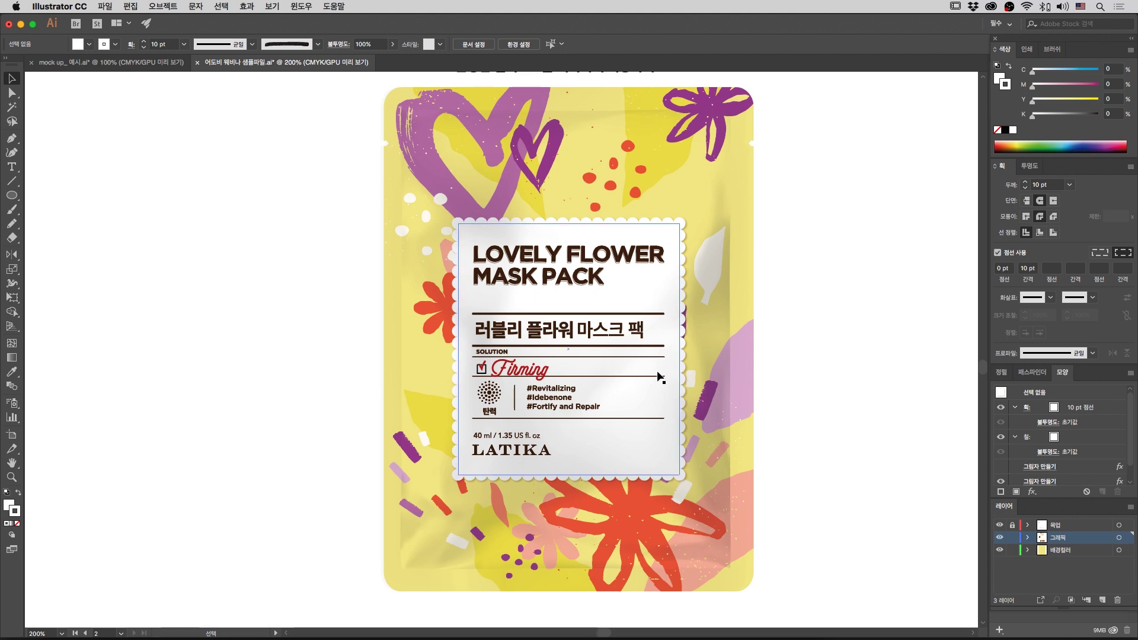
{"action": "left_click_drag", "start_coordinate": [838, 368], "coordinate": [840, 345]}
{"action": "left_click_drag", "start_coordinate": [921, 363], "coordinate": [917, 384]}
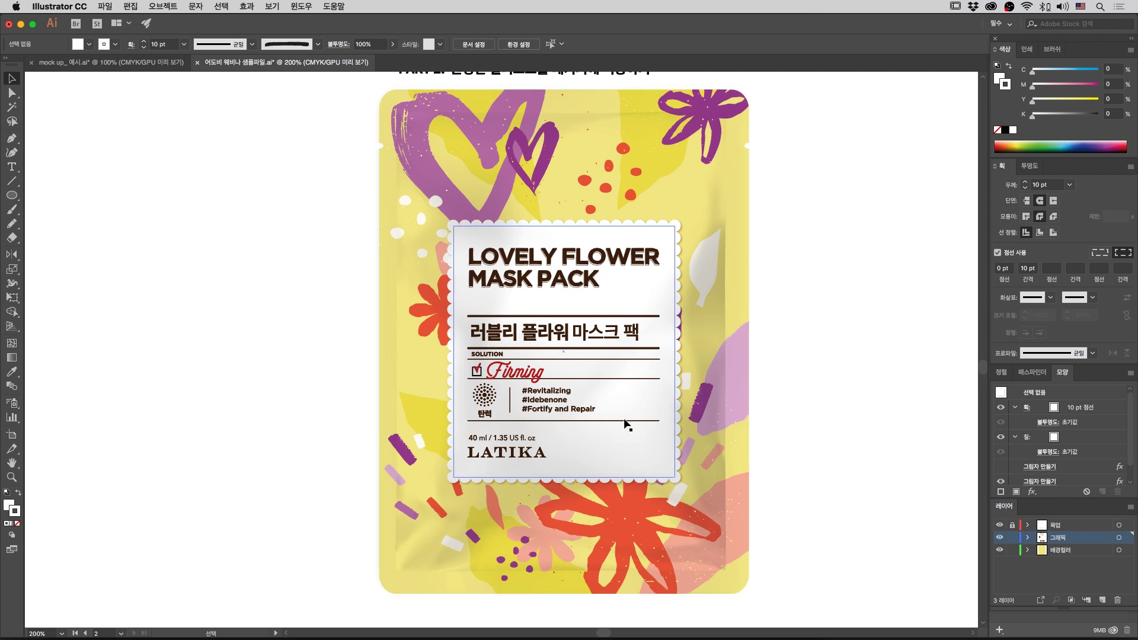
Step: Isolate the label's text group and select the red Firming lettering in it
{"action": "double_click", "coordinate": [533, 377]}
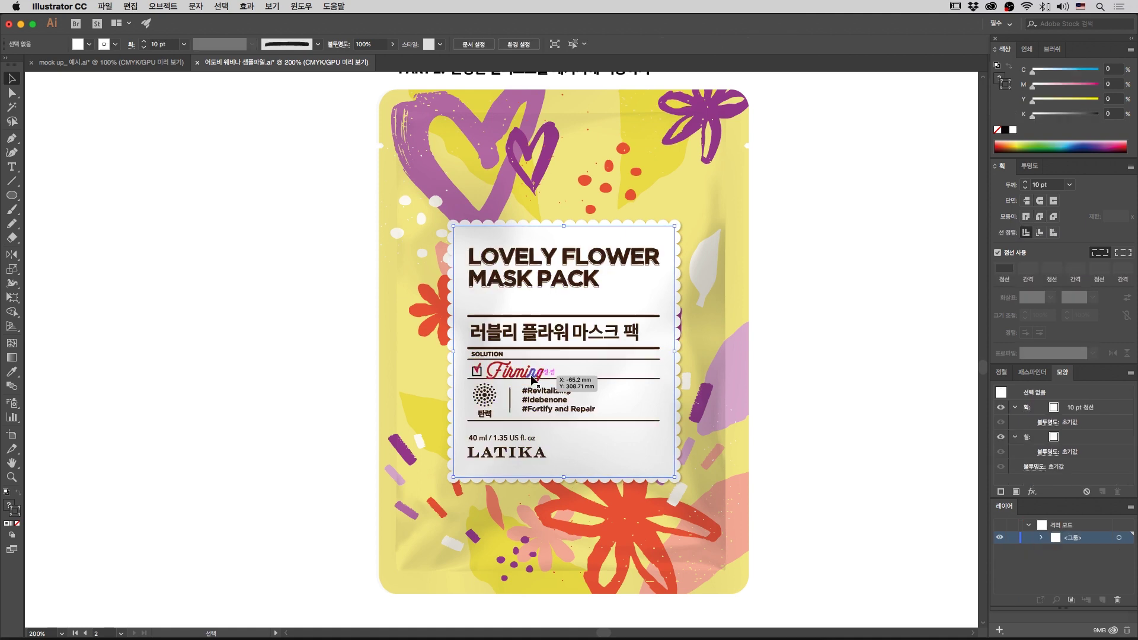
{"action": "left_click", "coordinate": [533, 377]}
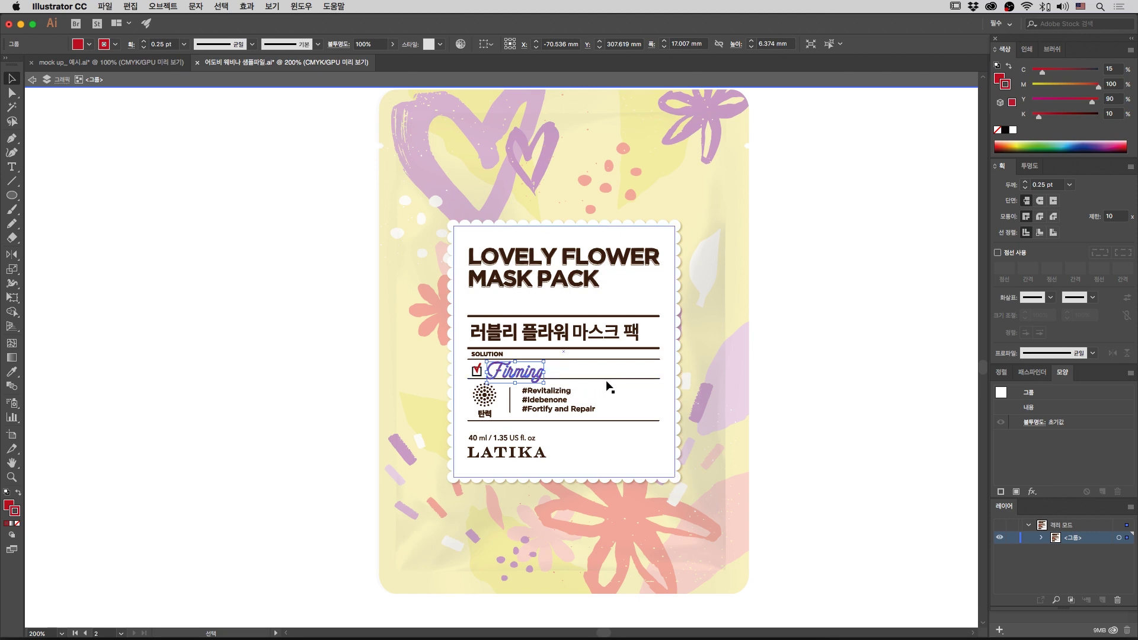
Step: Try slanting the Firming lettering upward with Free Transform to about 16.48 × 8.62 mm, and undo it
{"action": "left_click", "coordinate": [15, 299]}
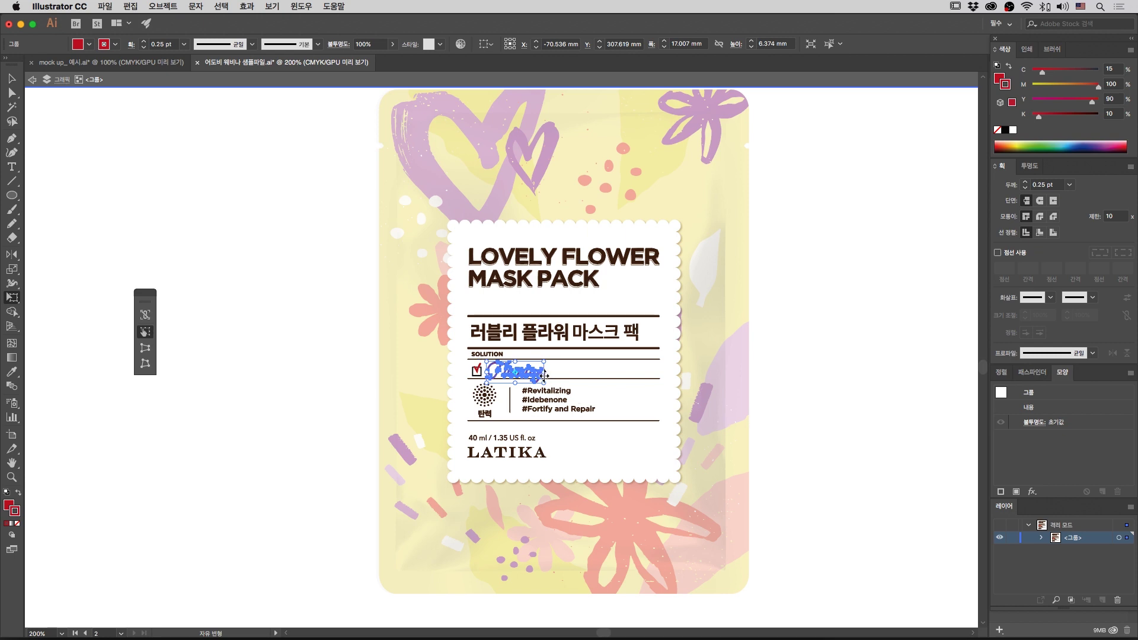
{"action": "mouse_move", "coordinate": [544, 375]}
{"action": "left_mouse_down"}
{"action": "mouse_move", "coordinate": [547, 358]}
{"action": "mouse_move", "coordinate": [545, 394]}
{"action": "mouse_move", "coordinate": [544, 335]}
{"action": "mouse_move", "coordinate": [544, 403]}
{"action": "mouse_move", "coordinate": [543, 356]}
{"action": "left_mouse_up"}
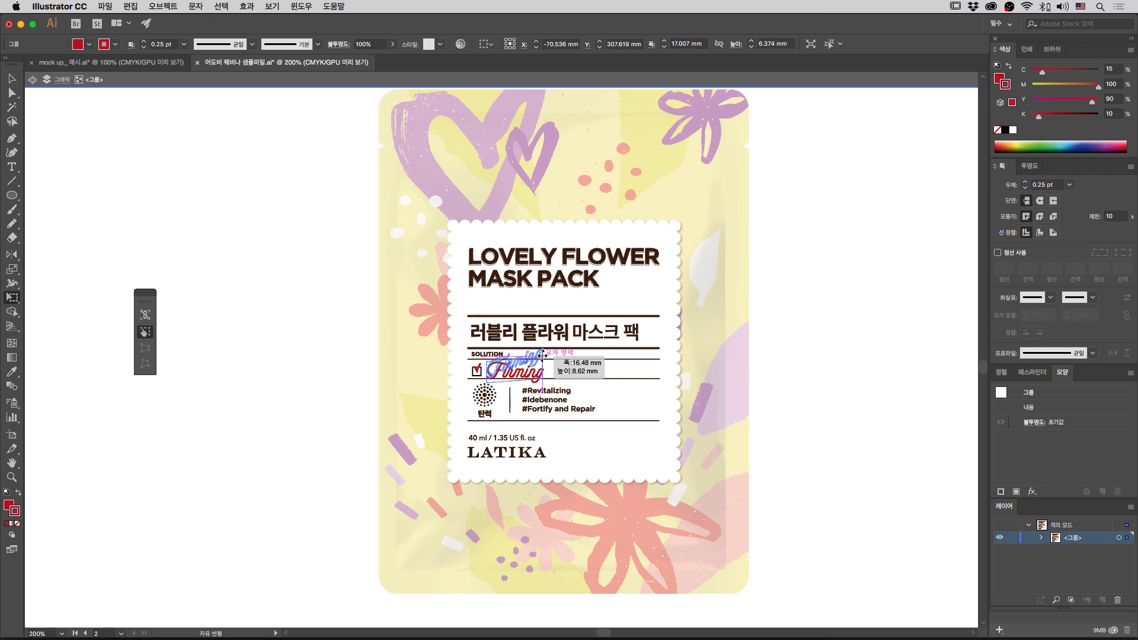
{"action": "left_click_drag", "start_coordinate": [543, 355], "coordinate": [542, 354]}
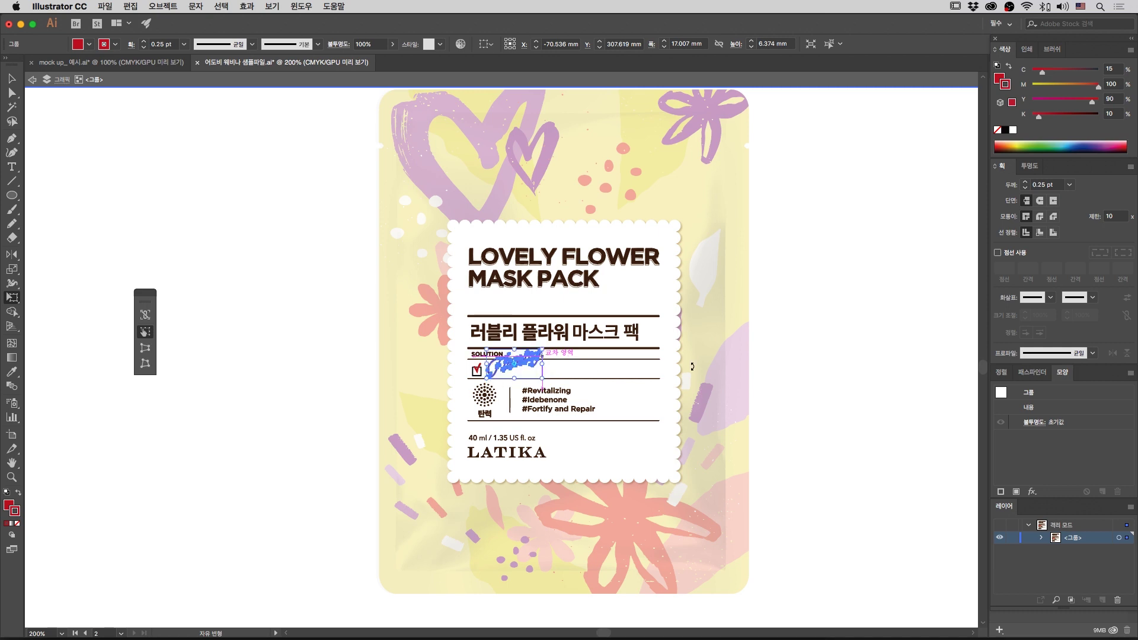
{"action": "key", "text": "v"}
{"action": "left_click", "coordinate": [876, 365]}
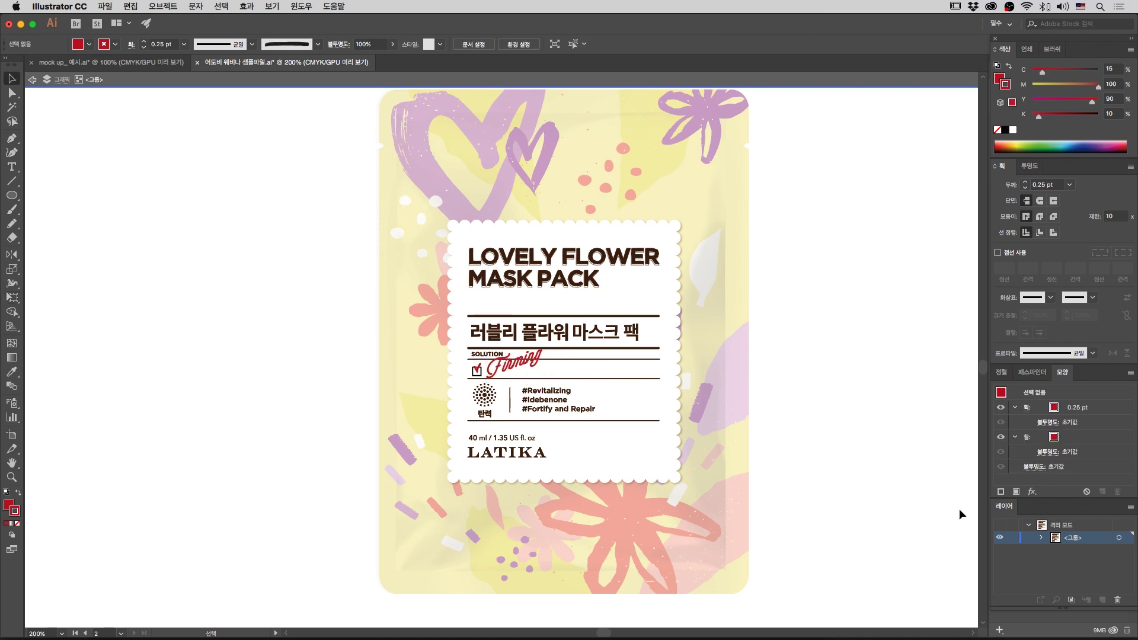
{"action": "key", "text": "super+z"}
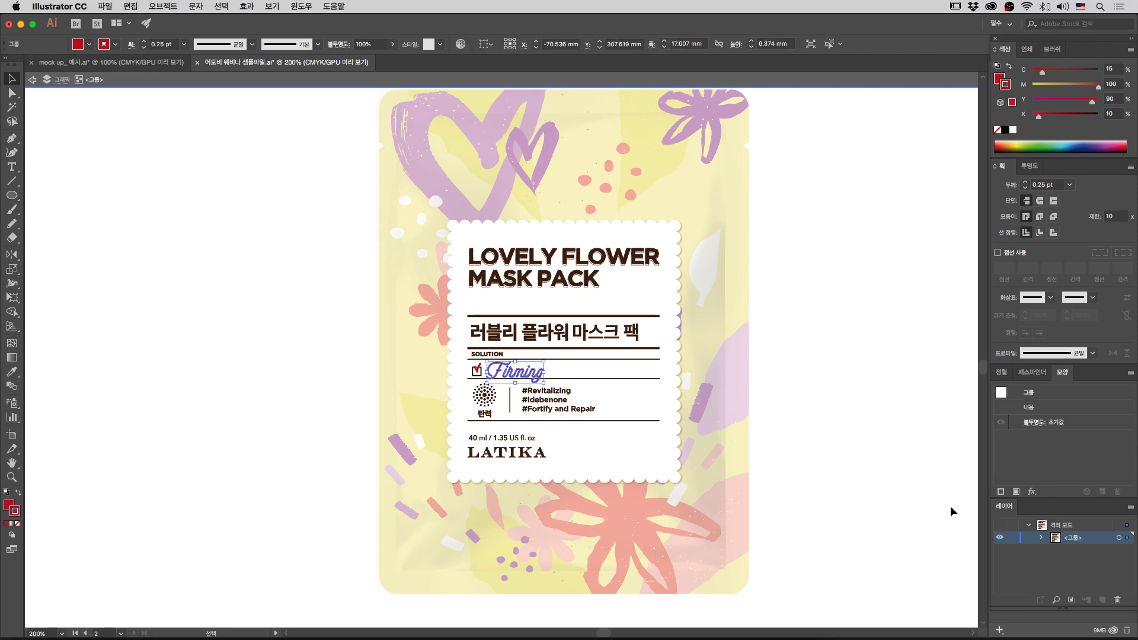
Step: Slant the Firming lettering upward with Free Transform, undo the excess distortion and leave the isolated text group
{"action": "key", "text": "r"}
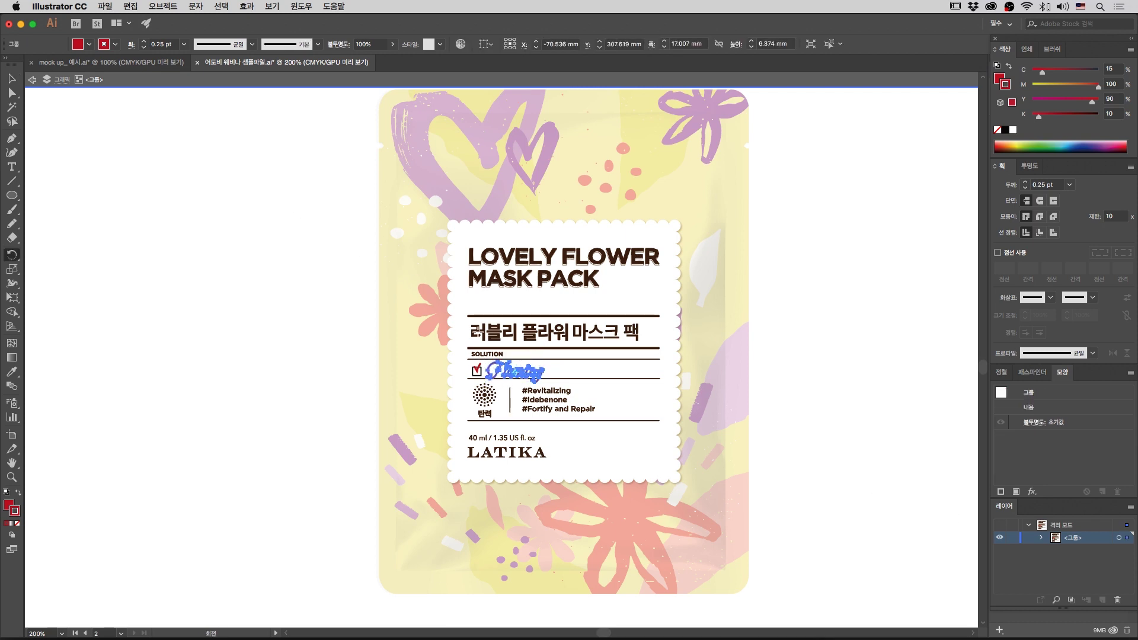
{"action": "key", "text": "e"}
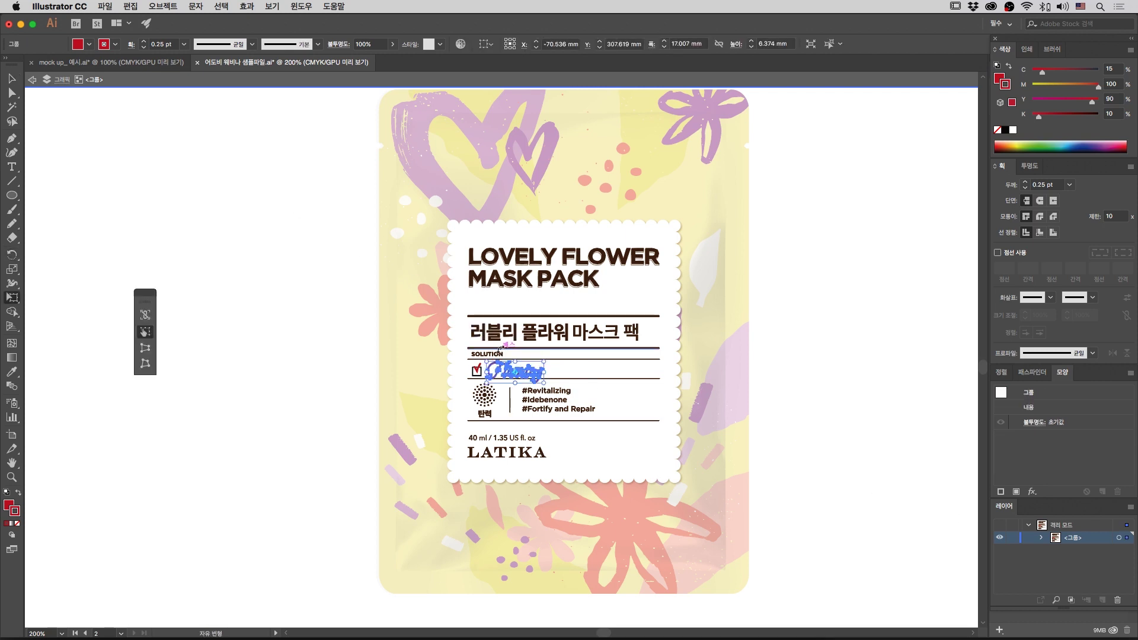
{"action": "mouse_move", "coordinate": [547, 374]}
{"action": "left_mouse_down"}
{"action": "mouse_move", "coordinate": [549, 363]}
{"action": "mouse_move", "coordinate": [525, 356]}
{"action": "mouse_move", "coordinate": [536, 355]}
{"action": "left_mouse_up"}
{"action": "left_click", "coordinate": [884, 434]}
{"action": "key", "text": "v"}
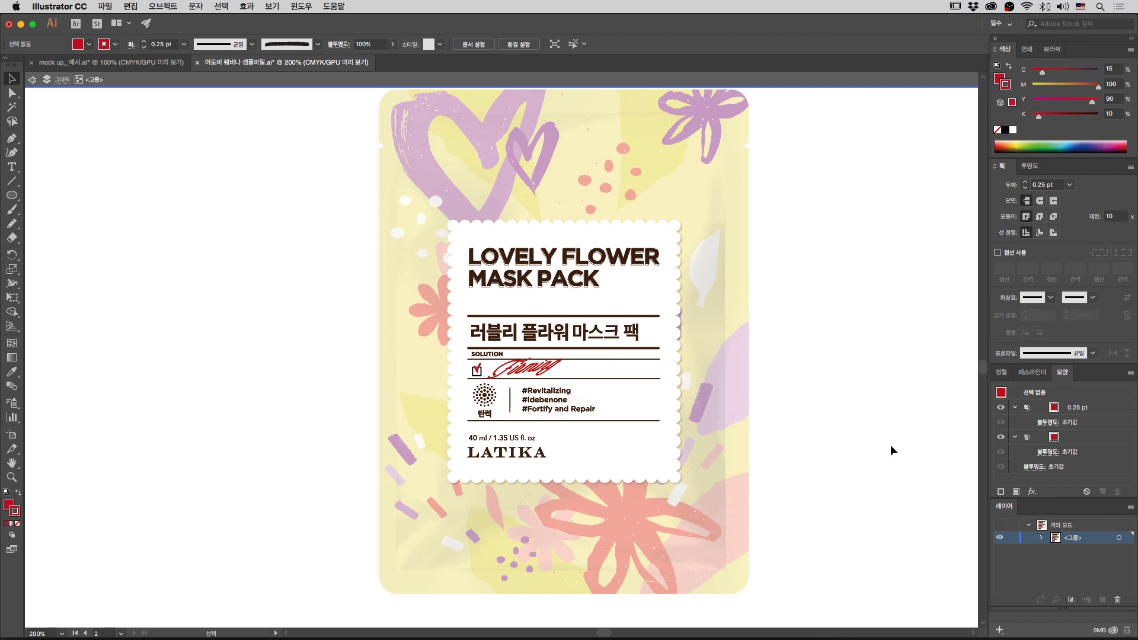
{"action": "key", "text": "super+z"}
{"action": "key", "text": "super+z"}
{"action": "left_click", "coordinate": [830, 406]}
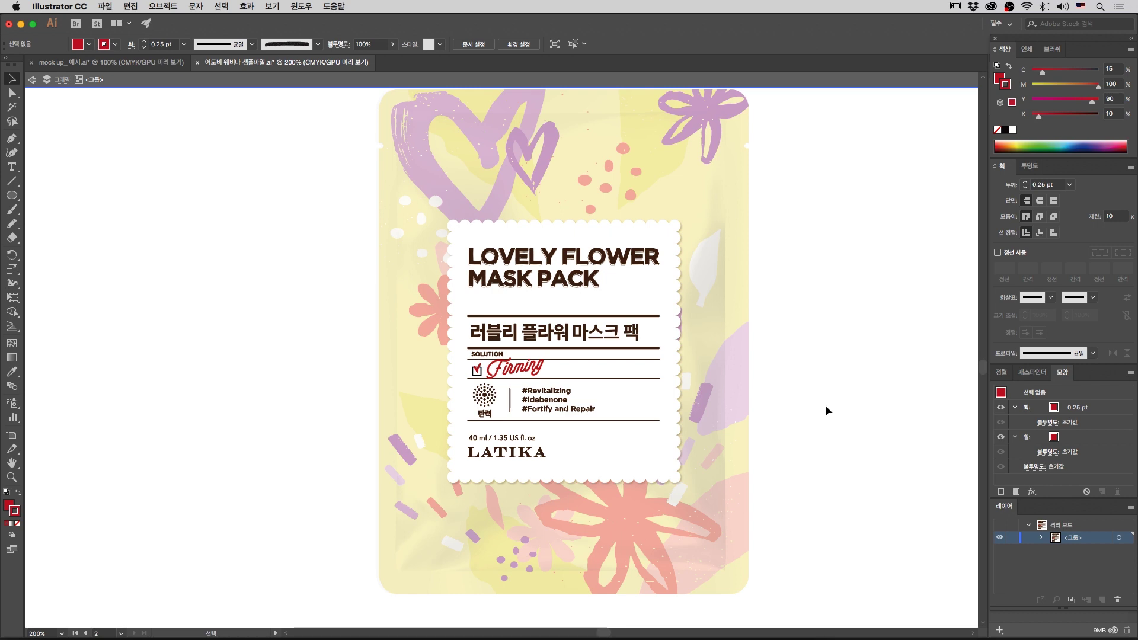
{"action": "double_click", "coordinate": [825, 404]}
Step: Place the dark brown skin irritation test seal over the lower-right corner of the pouch's label and deselect it
{"action": "key", "text": "super+minus"}
{"action": "key", "text": "super+minus"}
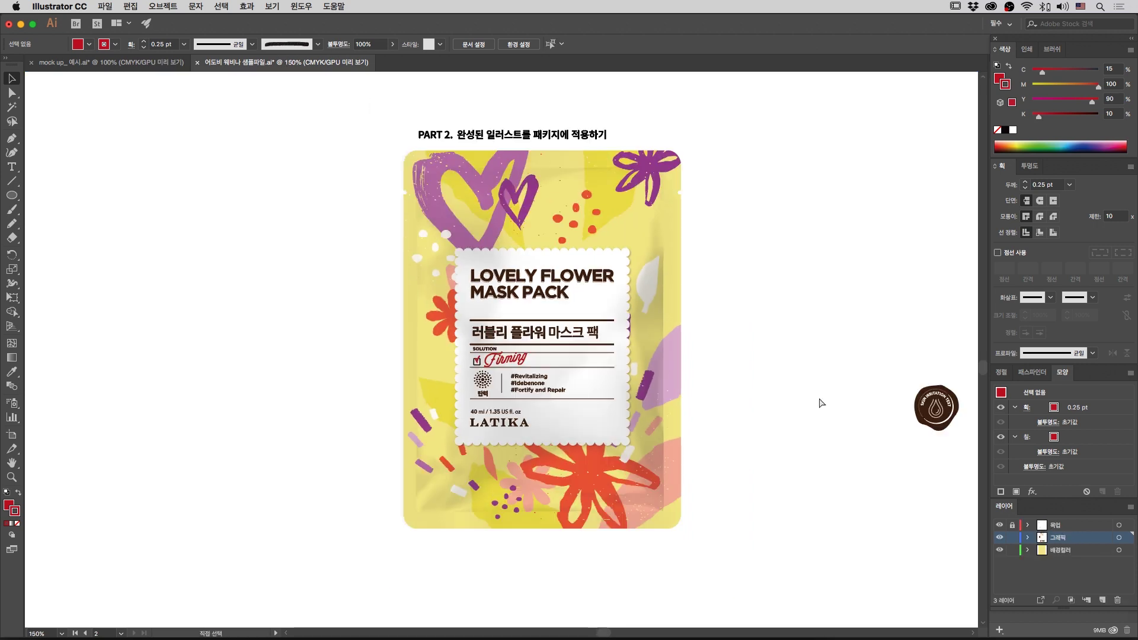
{"action": "key", "text": "super+equal"}
{"action": "scroll", "coordinate": [733, 393], "scroll_direction": "up", "scroll_amount": 1}
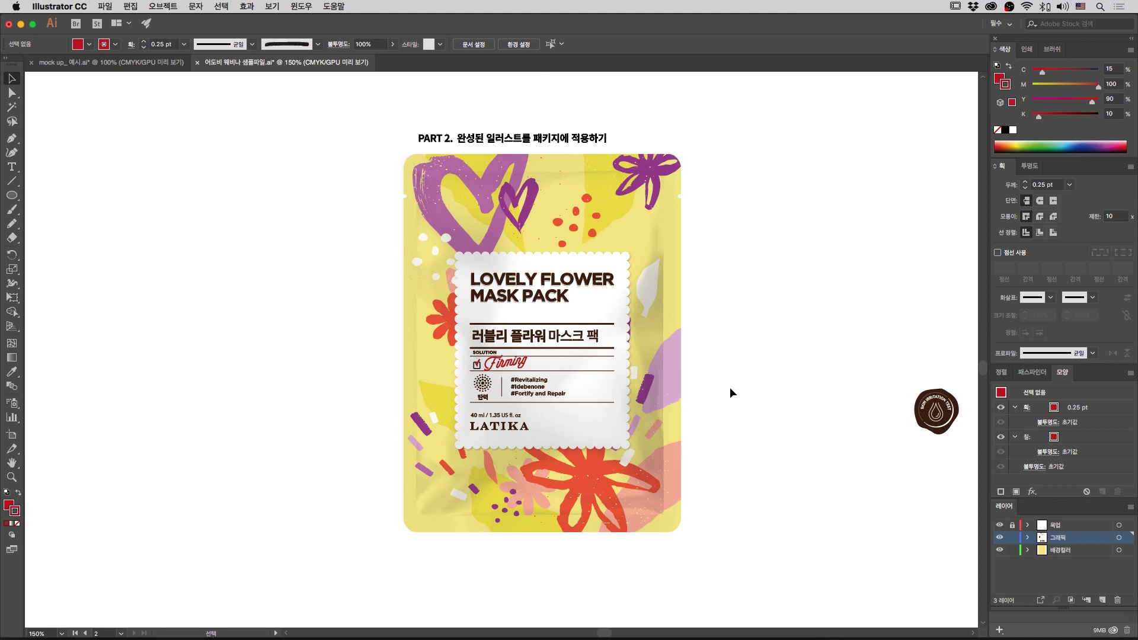
{"action": "scroll", "coordinate": [830, 421], "scroll_direction": "up", "scroll_amount": 2}
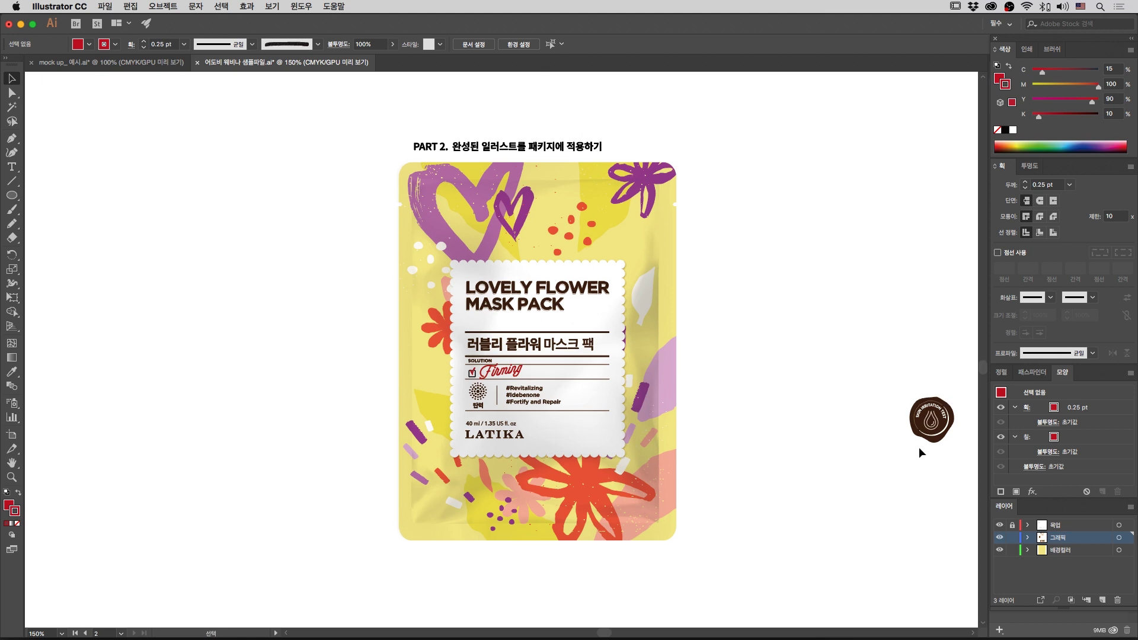
{"action": "left_click_drag", "start_coordinate": [946, 434], "coordinate": [582, 462]}
{"action": "scroll", "coordinate": [582, 462], "scroll_direction": "down", "scroll_amount": 1}
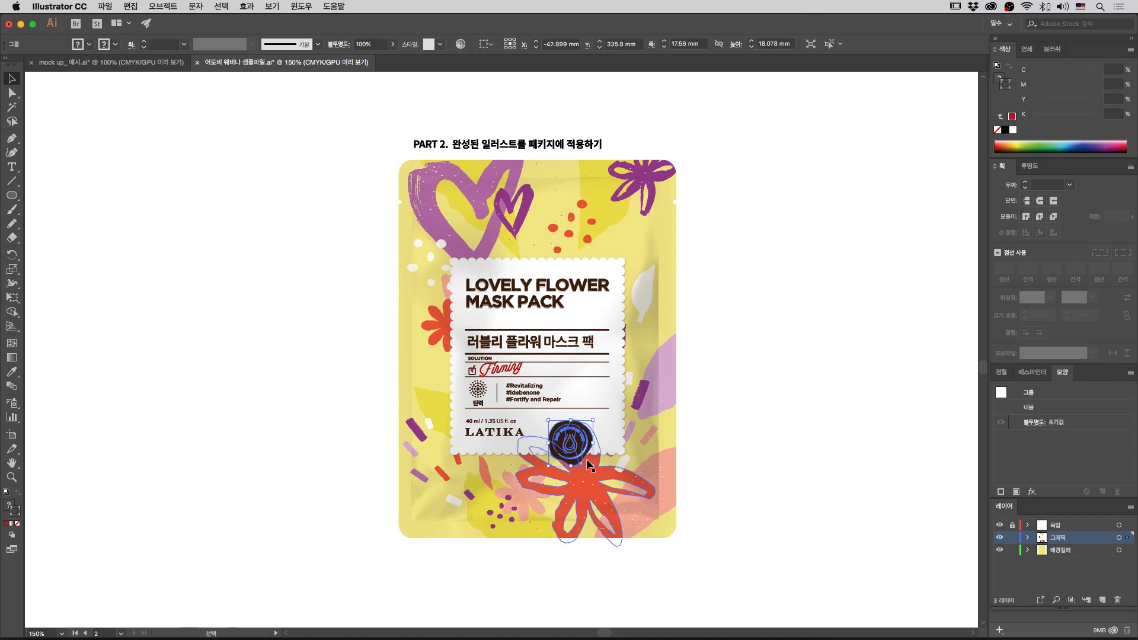
{"action": "left_click_drag", "start_coordinate": [581, 462], "coordinate": [588, 465]}
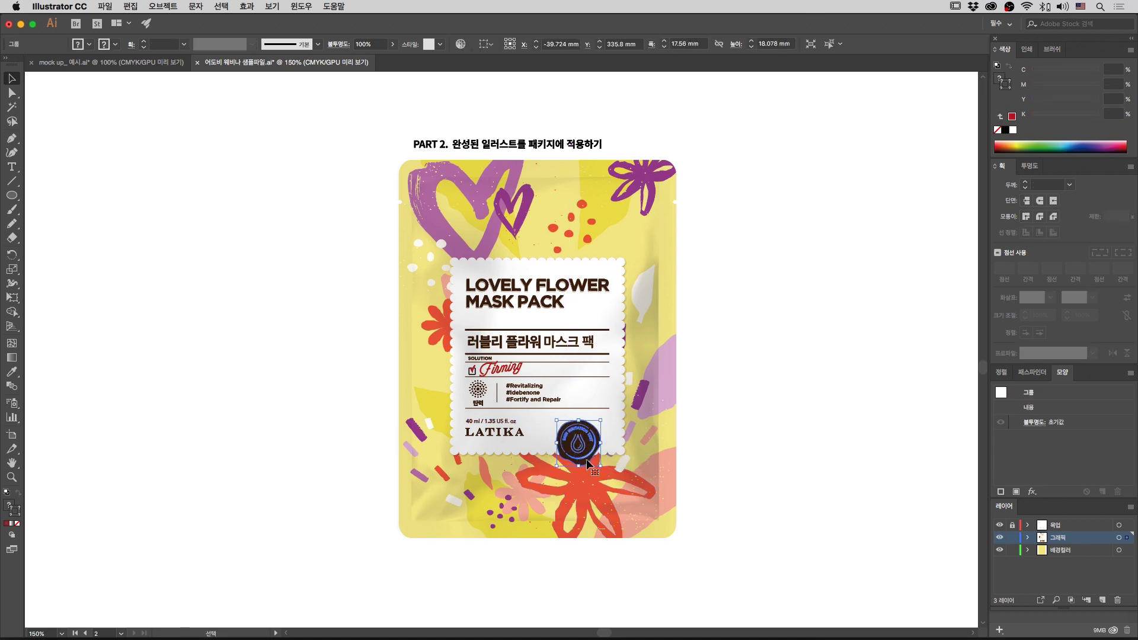
{"action": "left_click", "coordinate": [788, 498]}
Step: Examine the finished Firming pouch, followed by the Firming, Moisturizing and Nourishing pouches side by side
{"action": "left_click_drag", "start_coordinate": [787, 496], "coordinate": [778, 453]}
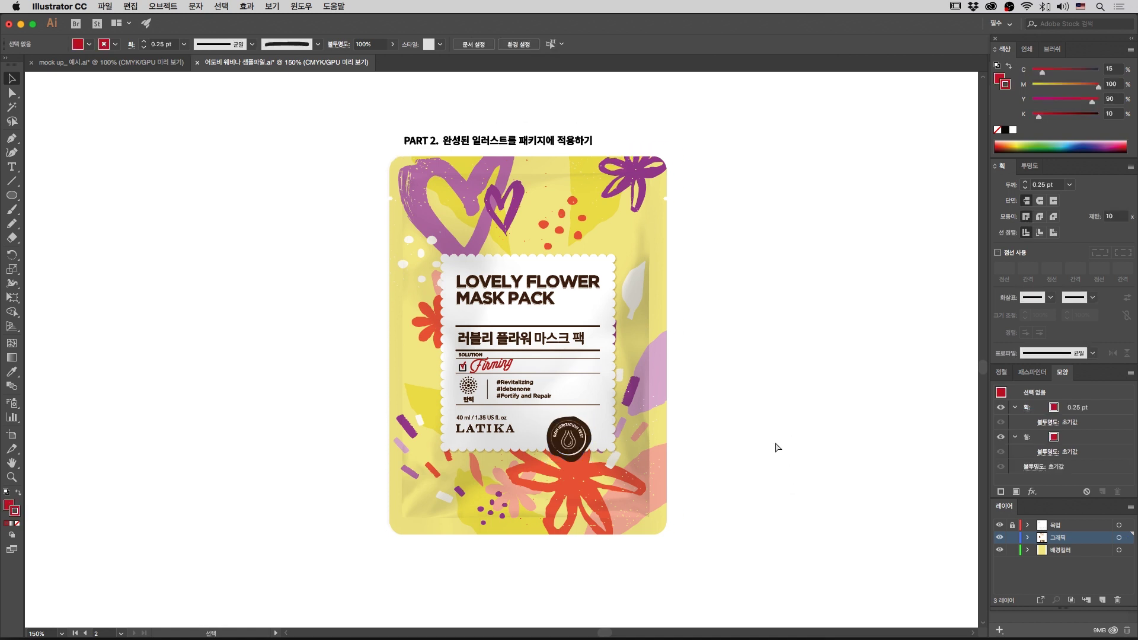
{"action": "key", "text": "super+equal"}
{"action": "left_click_drag", "start_coordinate": [810, 368], "coordinate": [792, 362]}
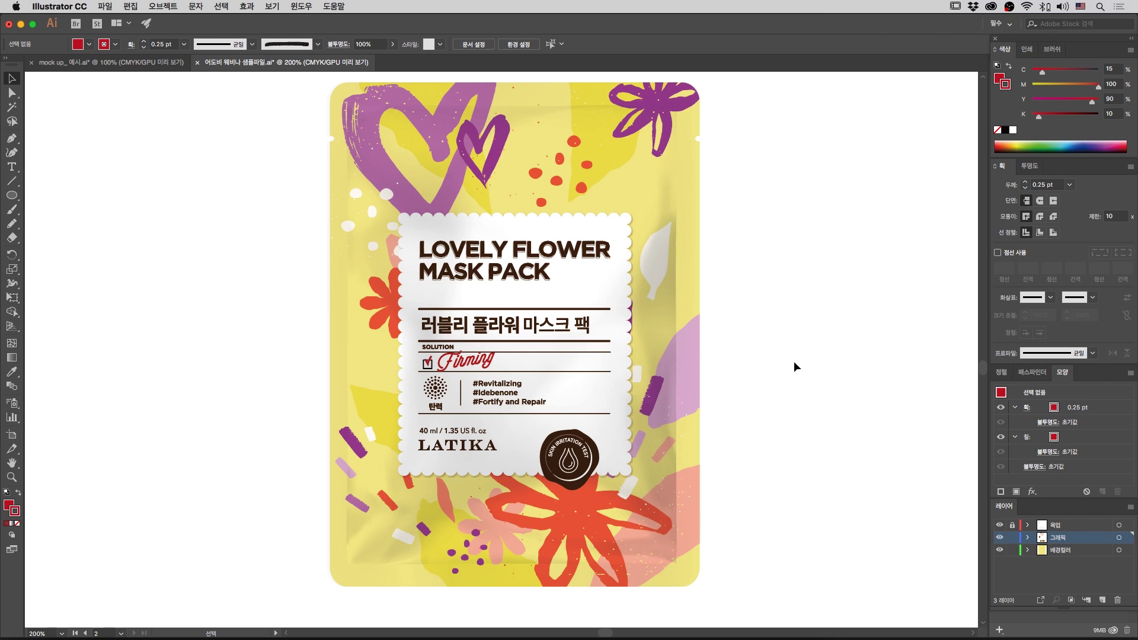
{"action": "key", "text": "super+minus"}
{"action": "key", "text": "super+minus"}
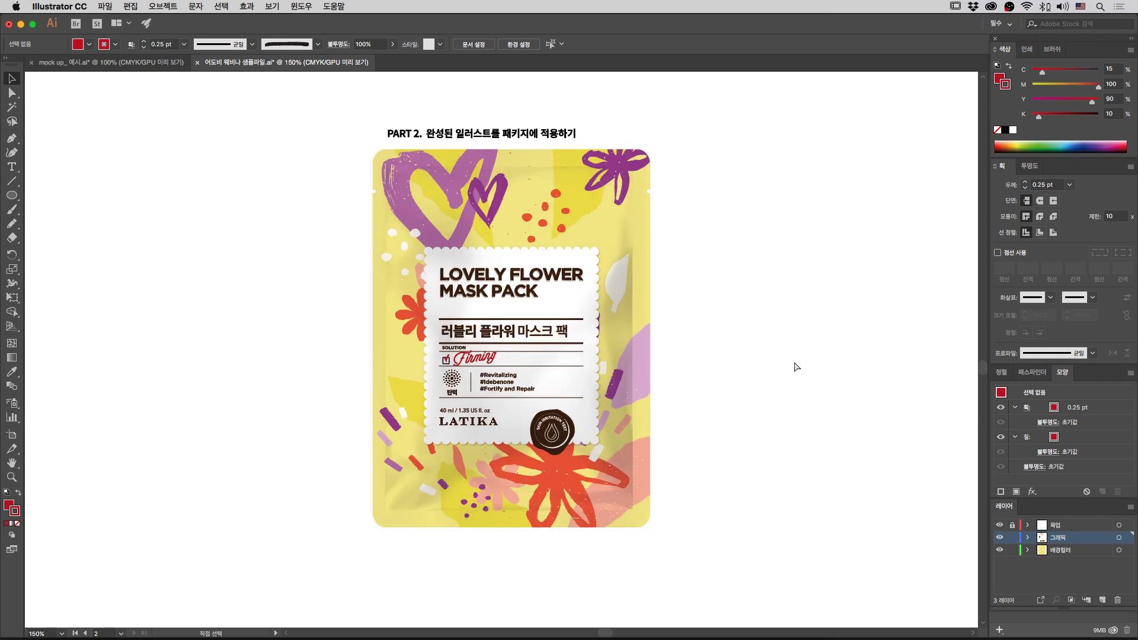
{"action": "left_click_drag", "start_coordinate": [731, 479], "coordinate": [640, 329]}
{"action": "left_click_drag", "start_coordinate": [784, 500], "coordinate": [744, 208]}
{"action": "scroll", "coordinate": [786, 342], "scroll_direction": "down", "scroll_amount": 5}
{"action": "scroll", "coordinate": [786, 343], "scroll_direction": "right", "scroll_amount": 5}
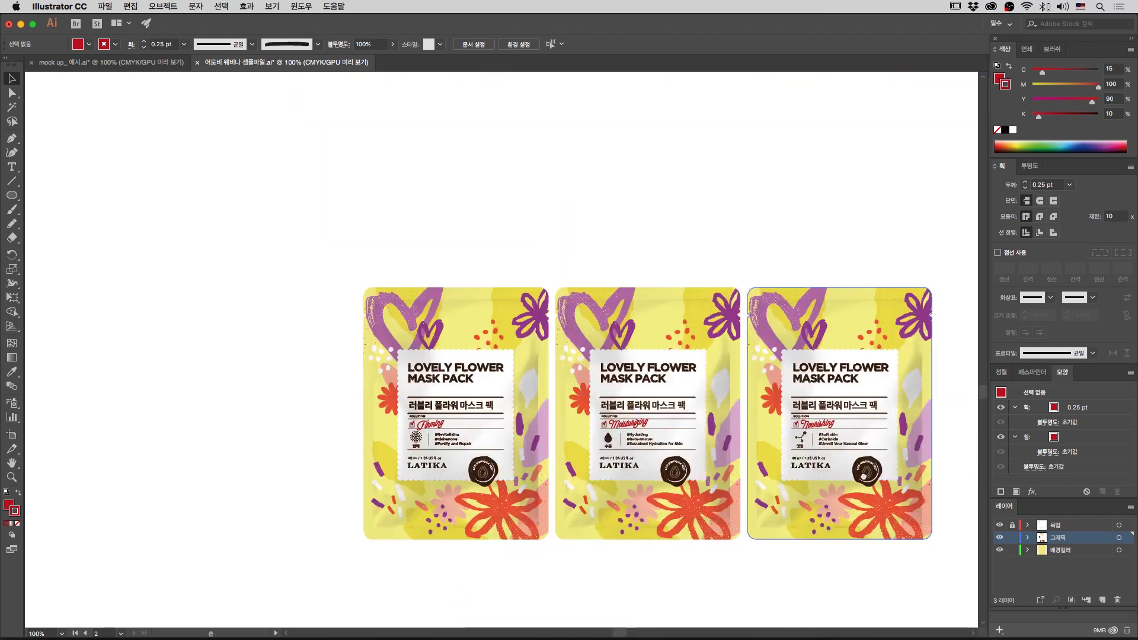
{"action": "key", "text": "super+plus"}
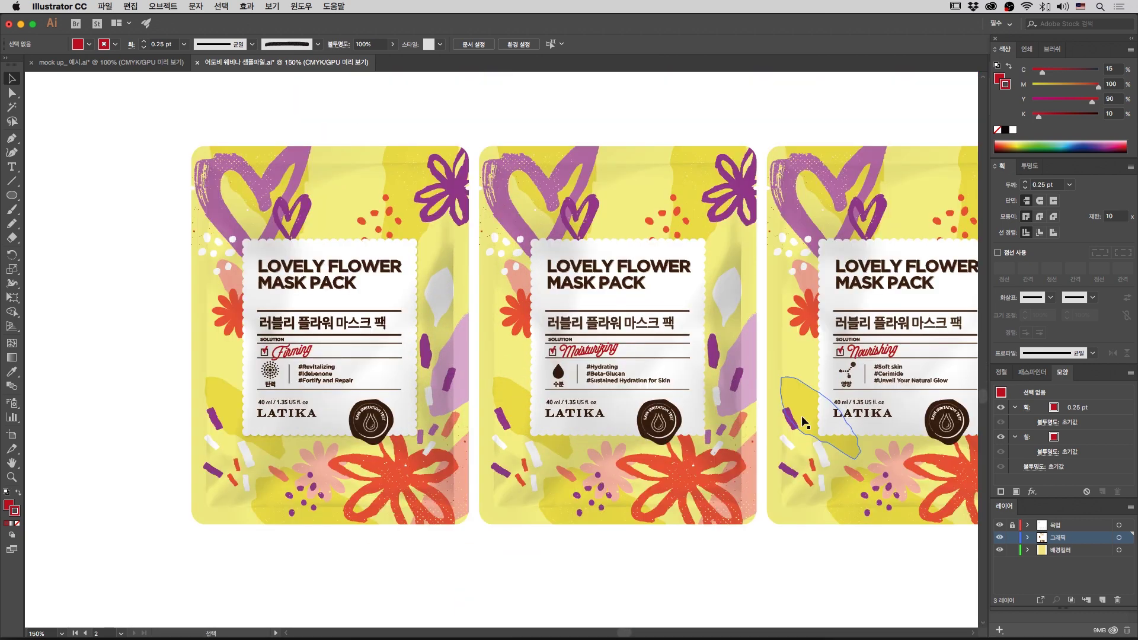
{"action": "scroll", "coordinate": [771, 409], "scroll_direction": "right", "scroll_amount": 3}
{"action": "scroll", "coordinate": [770, 409], "scroll_direction": "down", "scroll_amount": 1}
{"action": "scroll", "coordinate": [751, 400], "scroll_direction": "right", "scroll_amount": 5}
{"action": "scroll", "coordinate": [752, 401], "scroll_direction": "down", "scroll_amount": 1}
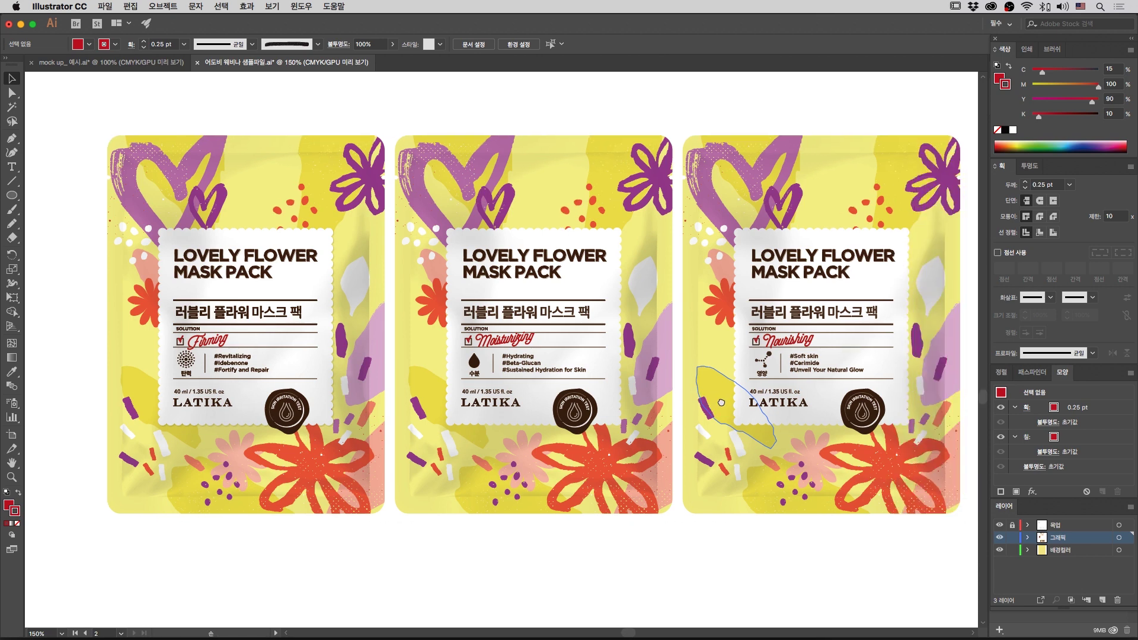
{"action": "scroll", "coordinate": [901, 552], "scroll_direction": "right", "scroll_amount": 2}
{"action": "scroll", "coordinate": [902, 551], "scroll_direction": "up", "scroll_amount": 1}
{"action": "scroll", "coordinate": [899, 556], "scroll_direction": "right", "scroll_amount": 1}
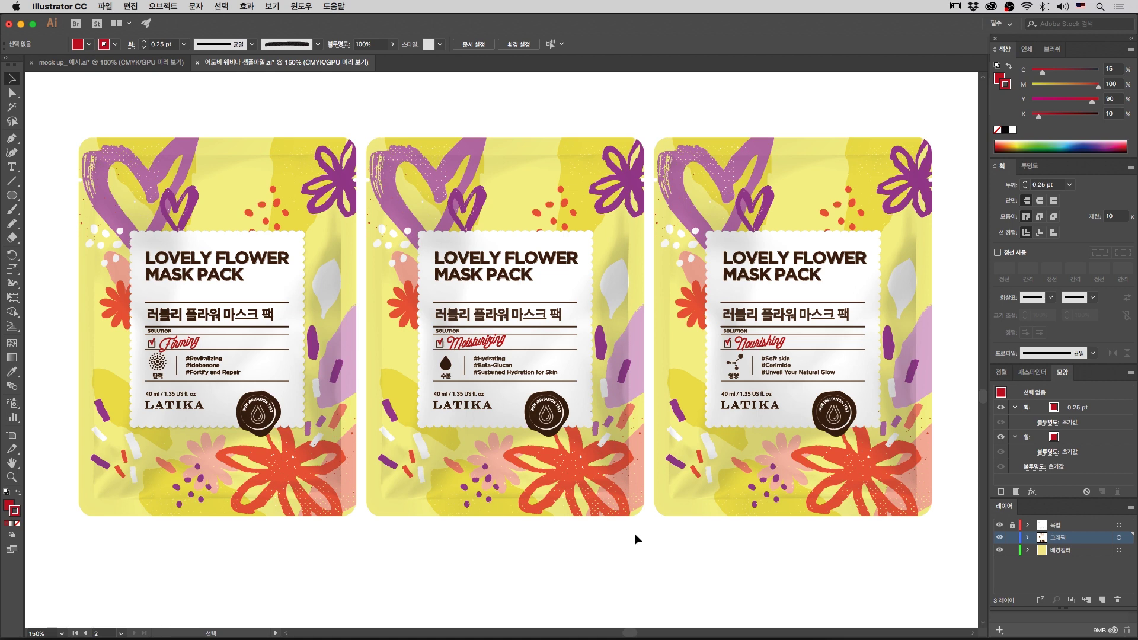
Step: Select the background and floral artwork of the middle Moisturizing pouch and open Recolor Artwork for it
{"action": "left_click_drag", "start_coordinate": [627, 550], "coordinate": [536, 534]}
{"action": "left_click_drag", "start_coordinate": [593, 537], "coordinate": [432, 456]}
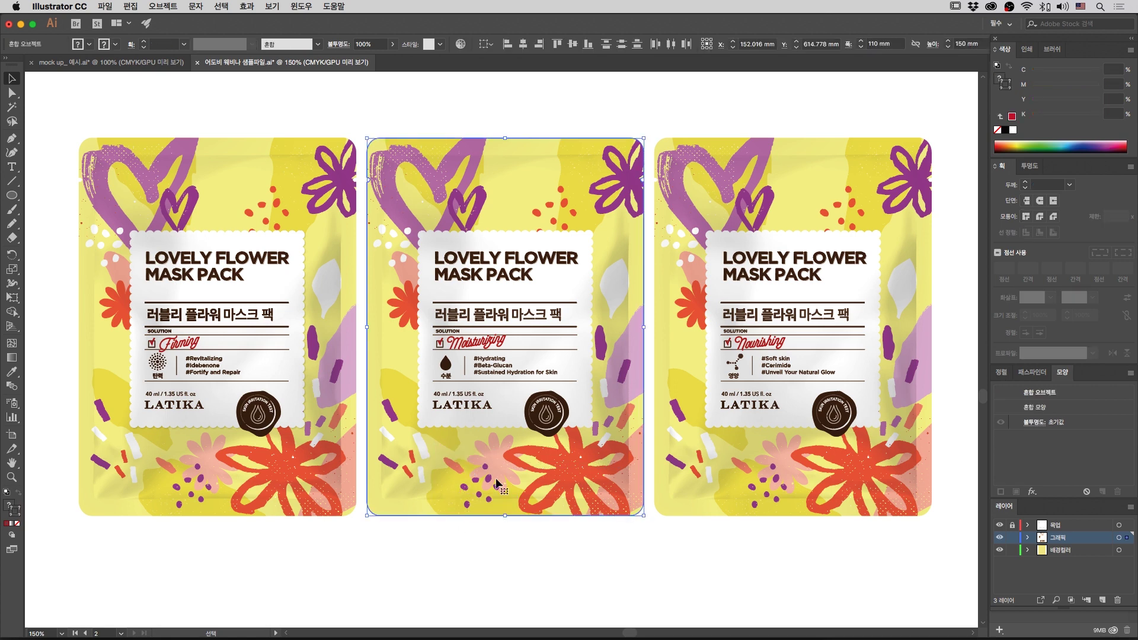
{"action": "left_click", "coordinate": [462, 46]}
{"action": "left_click_drag", "start_coordinate": [702, 220], "coordinate": [998, 141]}
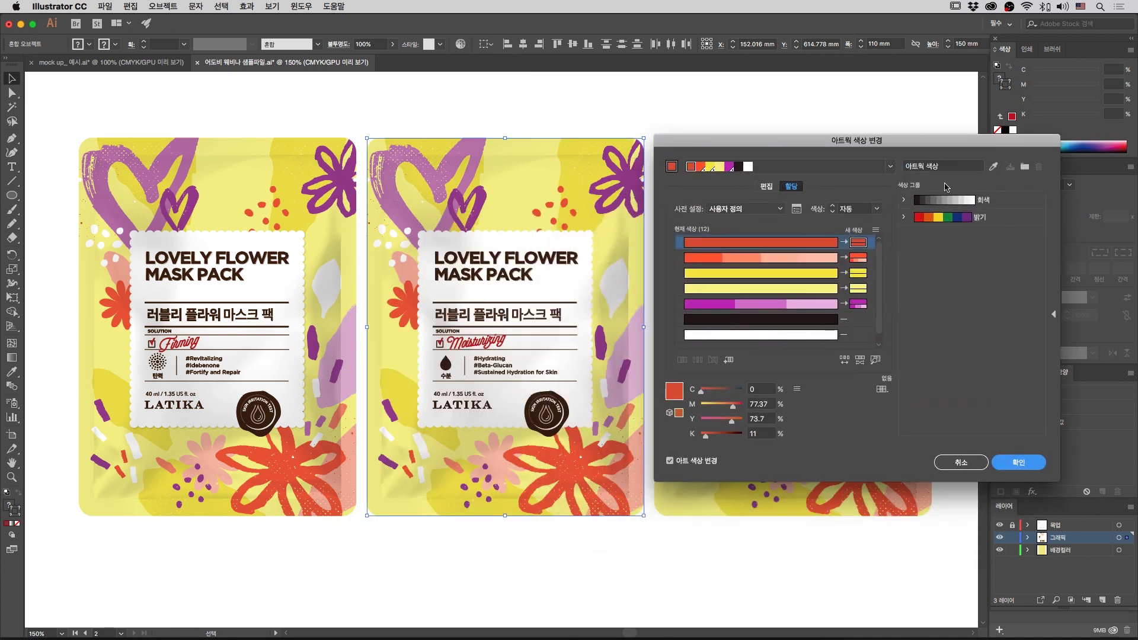
{"action": "left_click_drag", "start_coordinate": [920, 144], "coordinate": [916, 136]}
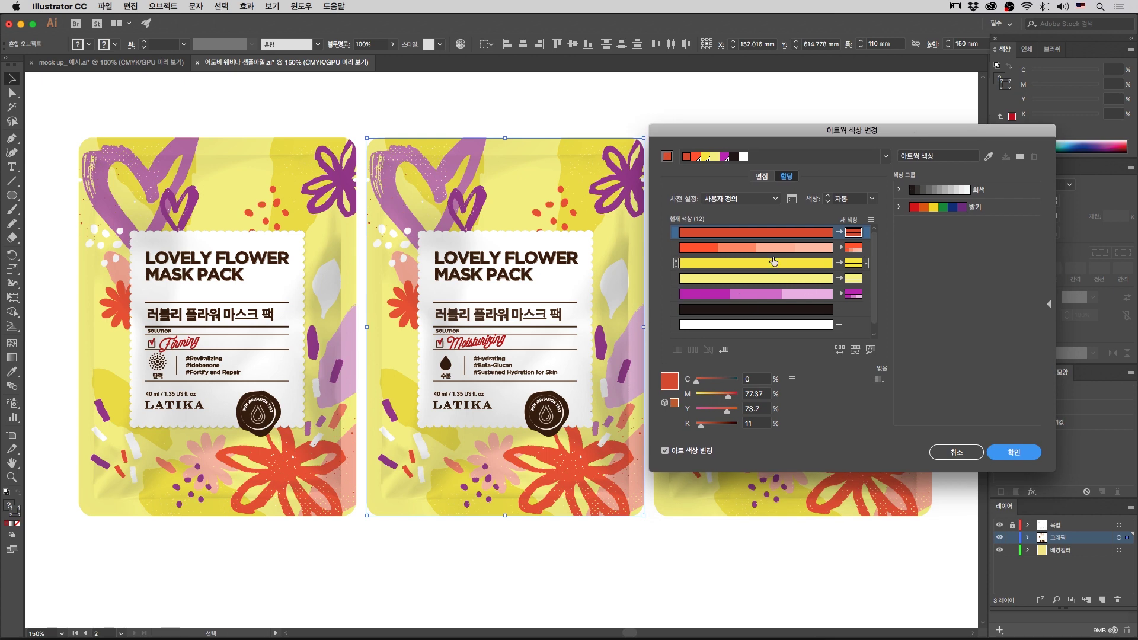
Step: Examine the red, yellow, light yellow and purple rows in the artwork's color assignments
{"action": "left_click", "coordinate": [807, 254]}
{"action": "left_click", "coordinate": [812, 263]}
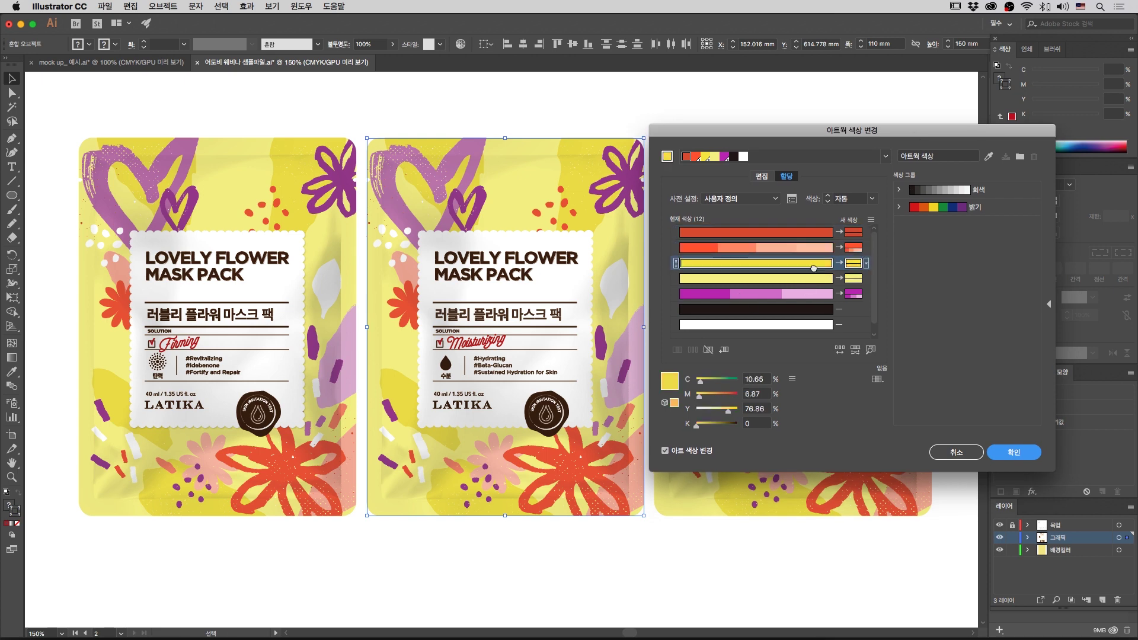
{"action": "left_click", "coordinate": [822, 265]}
{"action": "left_click", "coordinate": [822, 281]}
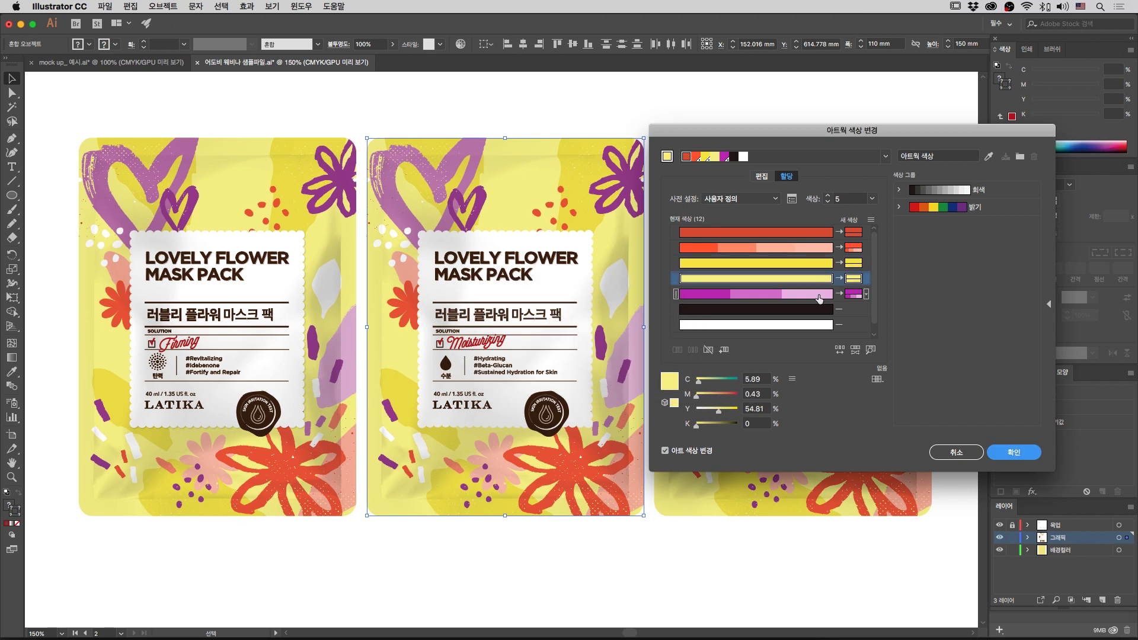
{"action": "left_click", "coordinate": [823, 295]}
{"action": "left_click", "coordinate": [825, 279]}
{"action": "left_click", "coordinate": [826, 263]}
{"action": "left_click", "coordinate": [827, 248]}
{"action": "left_click", "coordinate": [827, 233]}
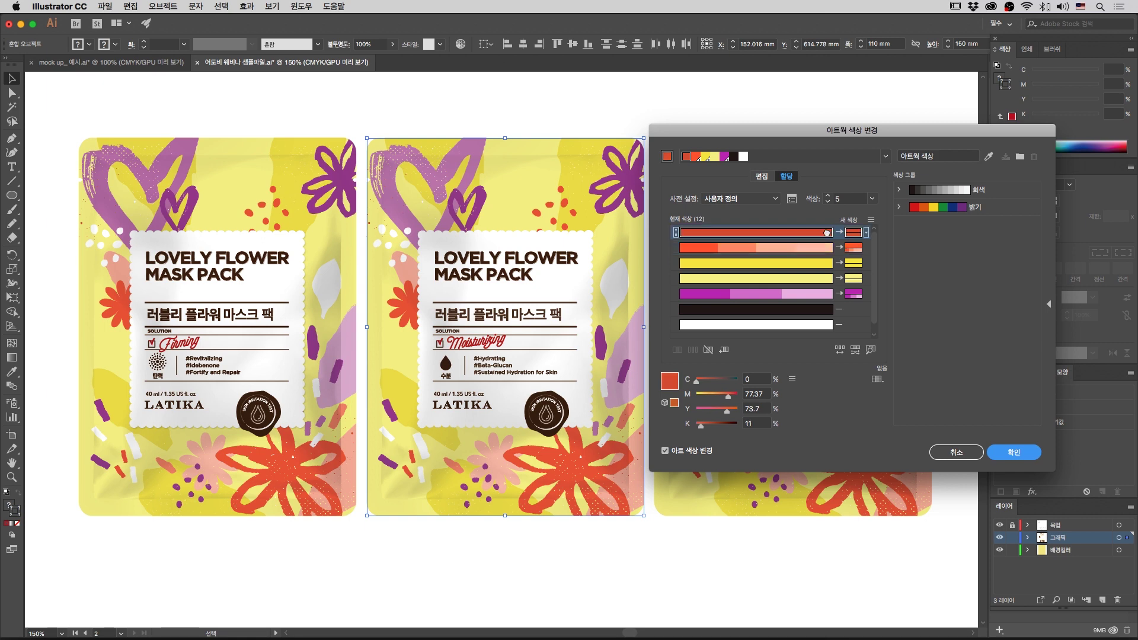
Step: Link the harmony colors on the color wheel and rotate them together until the red becomes blue C 65.37, M 40.31, Y 0, K 0
{"action": "left_click", "coordinate": [762, 178]}
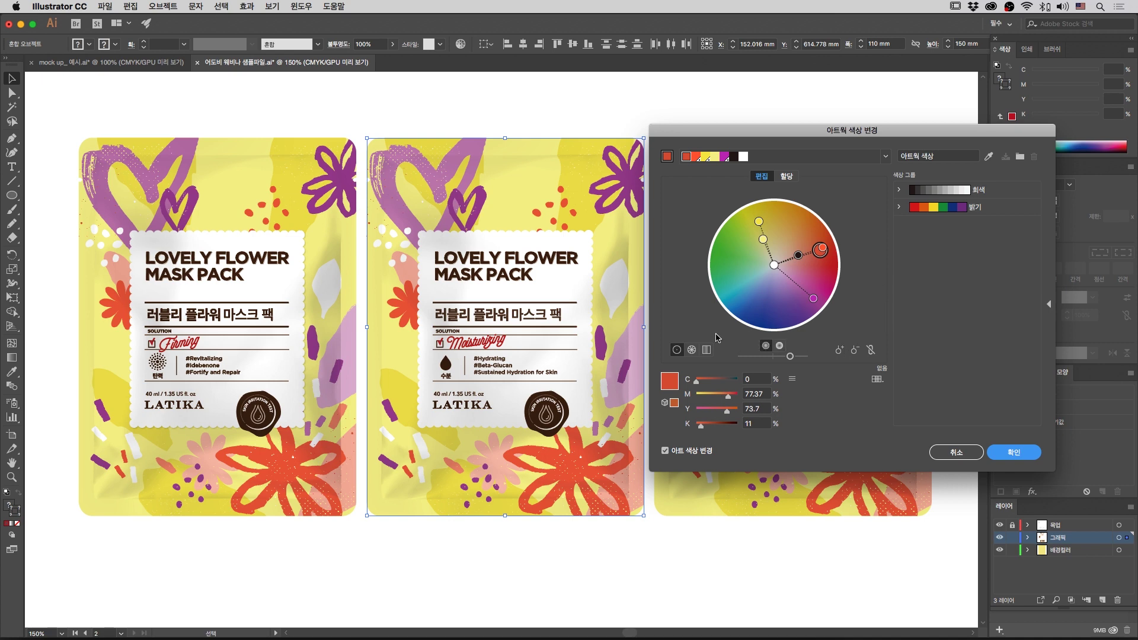
{"action": "left_click", "coordinate": [871, 351]}
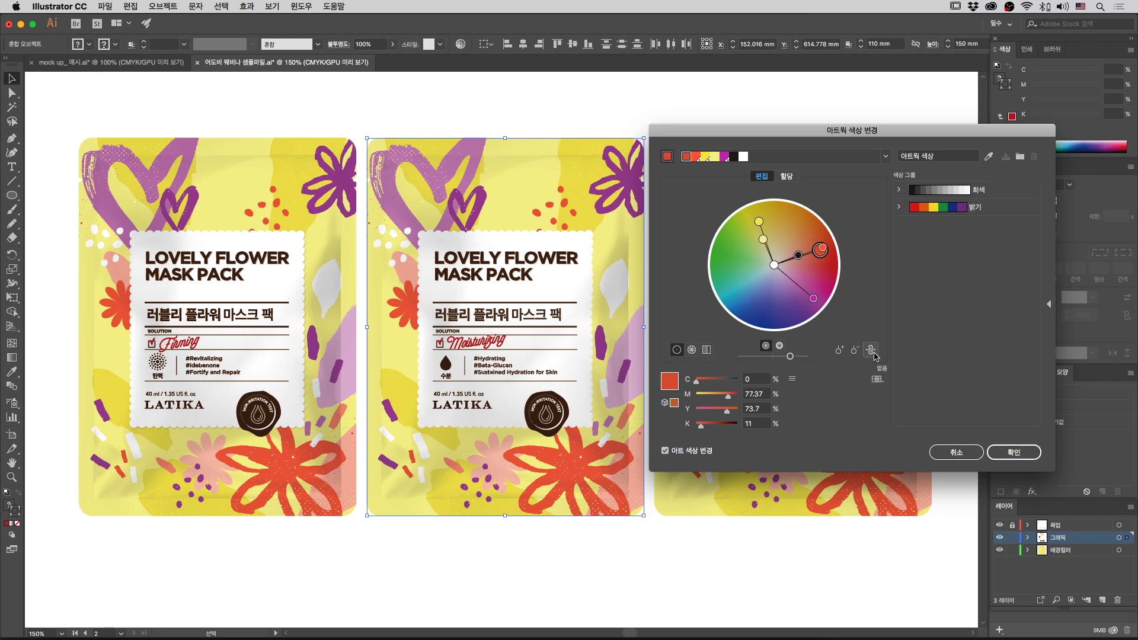
{"action": "left_click_drag", "start_coordinate": [825, 256], "coordinate": [753, 303]}
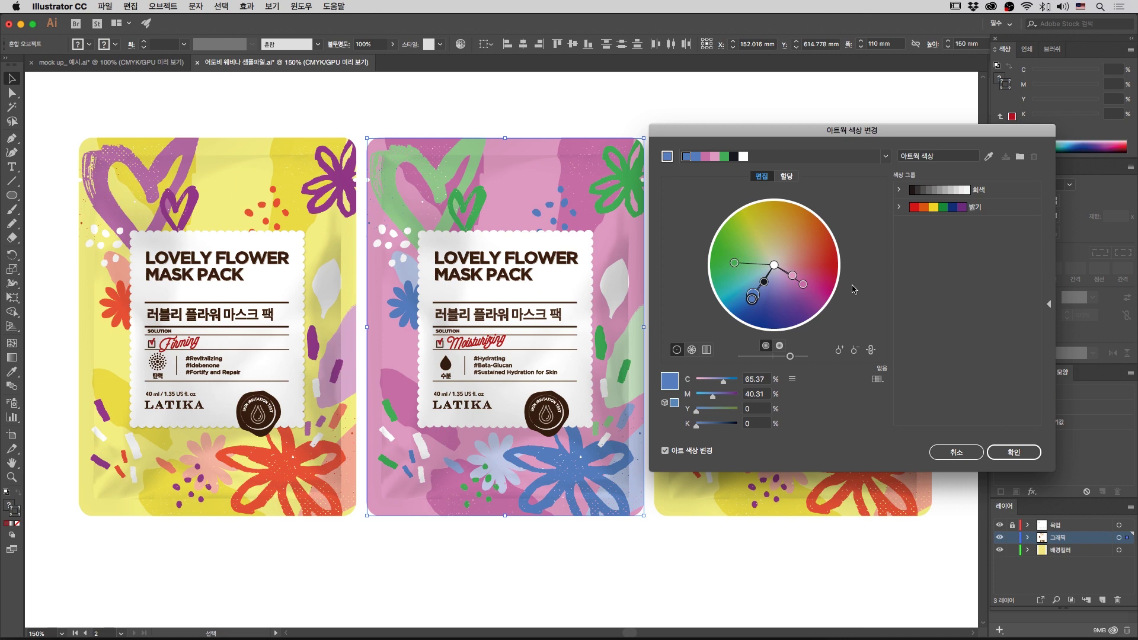
Step: Unlink the harmony colors, recolor the pink backgrounds light blue and deep blue C 76.95, M 65.98, Y 0, K 0, apply it and deselect
{"action": "left_click", "coordinate": [870, 351]}
{"action": "left_click_drag", "start_coordinate": [793, 276], "coordinate": [765, 283]}
{"action": "left_click_drag", "start_coordinate": [764, 282], "coordinate": [766, 307]}
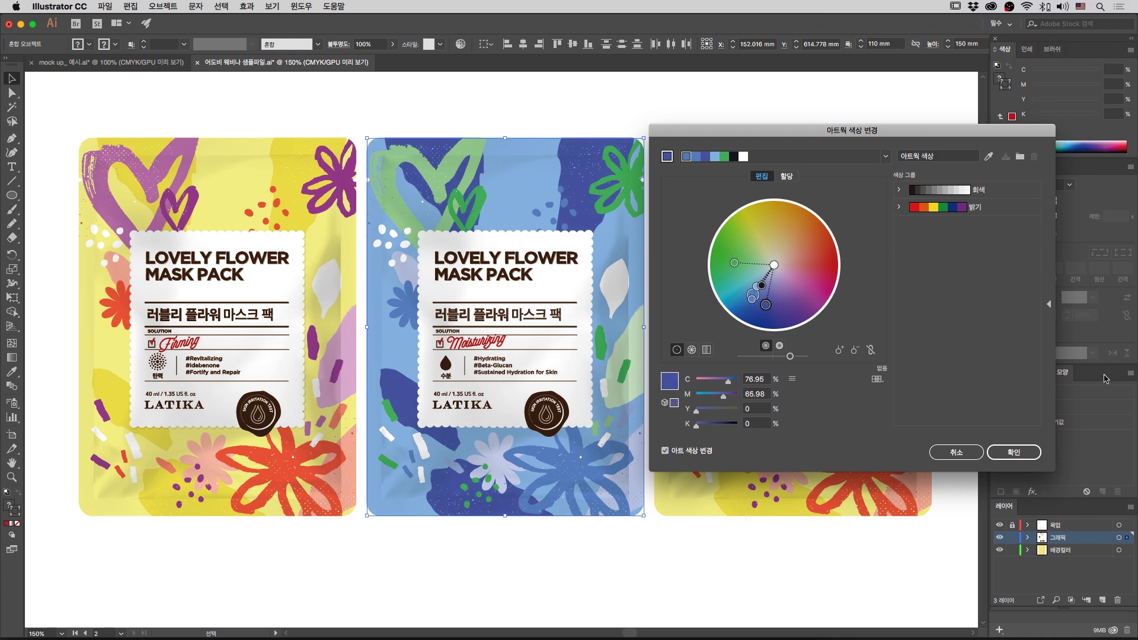
{"action": "left_click", "coordinate": [1017, 452]}
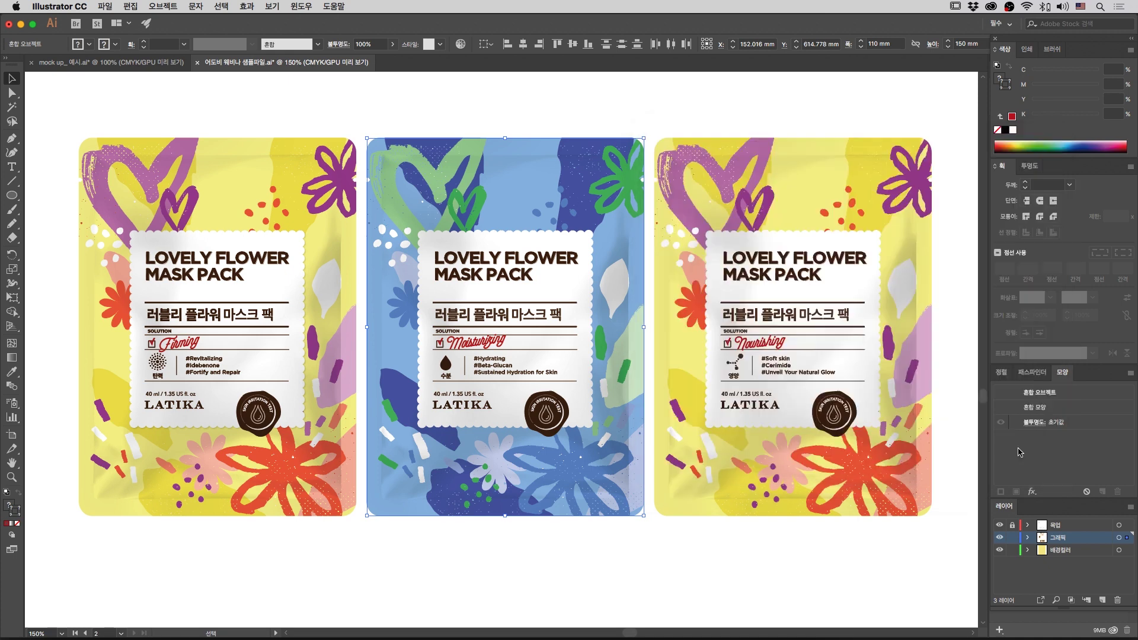
{"action": "left_click", "coordinate": [664, 568]}
Step: Select the Nourishing pouch's background and floral artwork, open its Recolor Artwork color wheel and move the dialog clear of the pouch's upper part
{"action": "scroll", "coordinate": [699, 584], "scroll_direction": "right", "scroll_amount": 1}
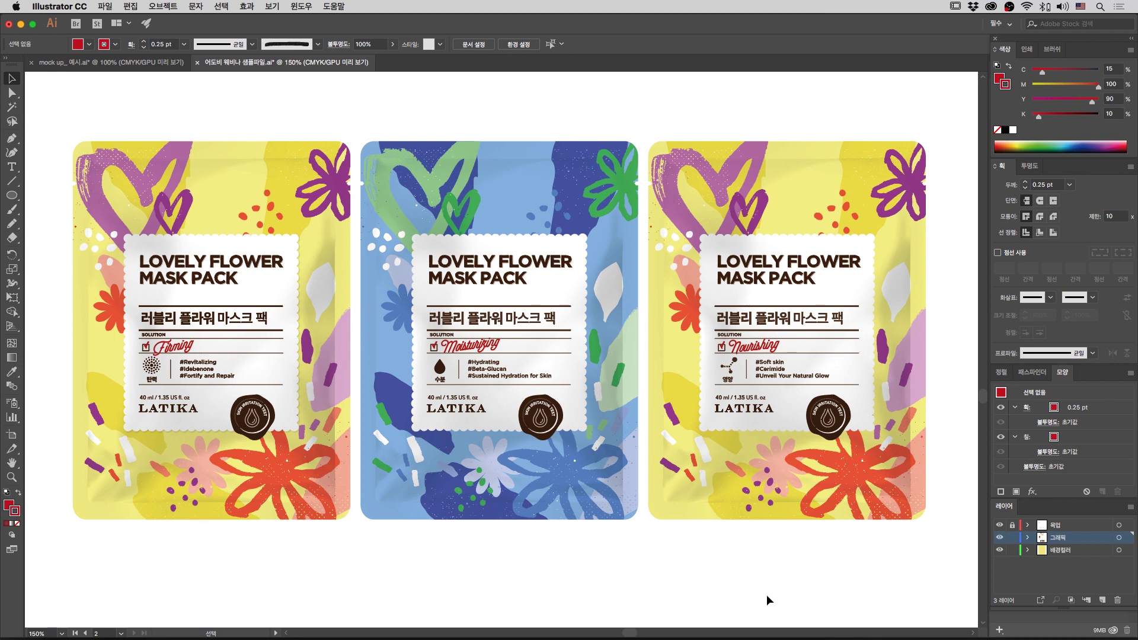
{"action": "left_click_drag", "start_coordinate": [941, 566], "coordinate": [725, 462]}
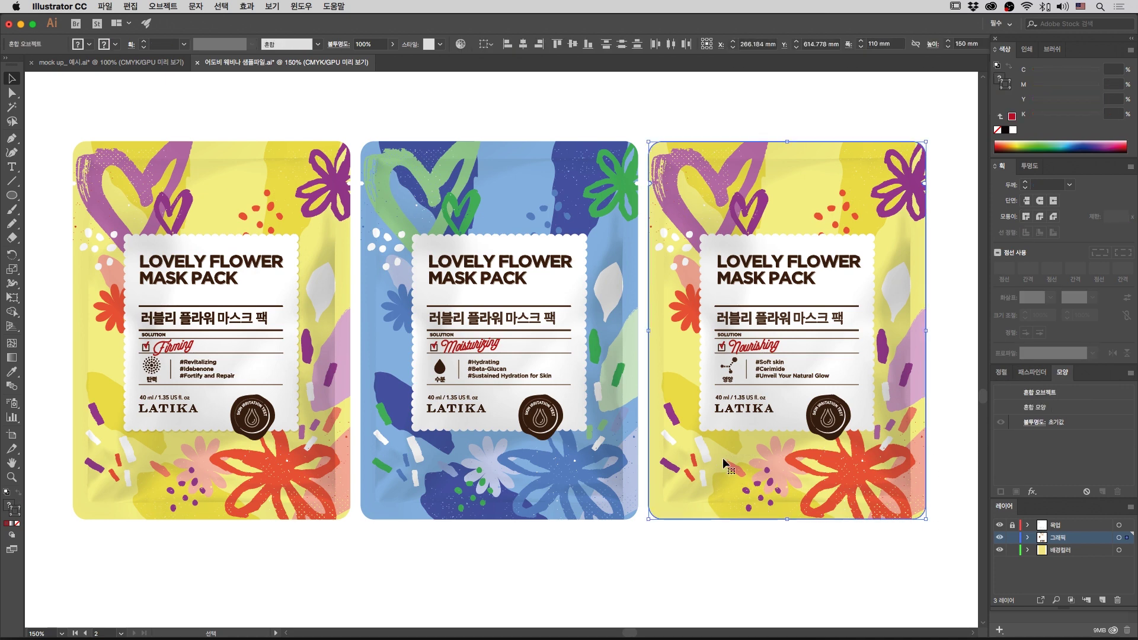
{"action": "left_click", "coordinate": [461, 46]}
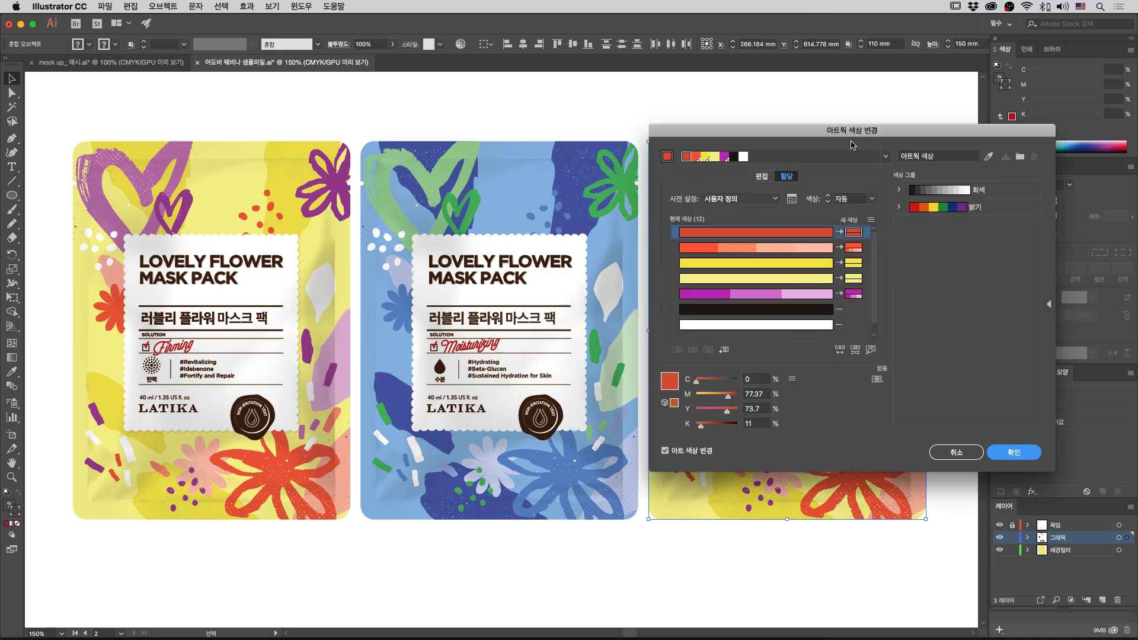
{"action": "left_click", "coordinate": [763, 177]}
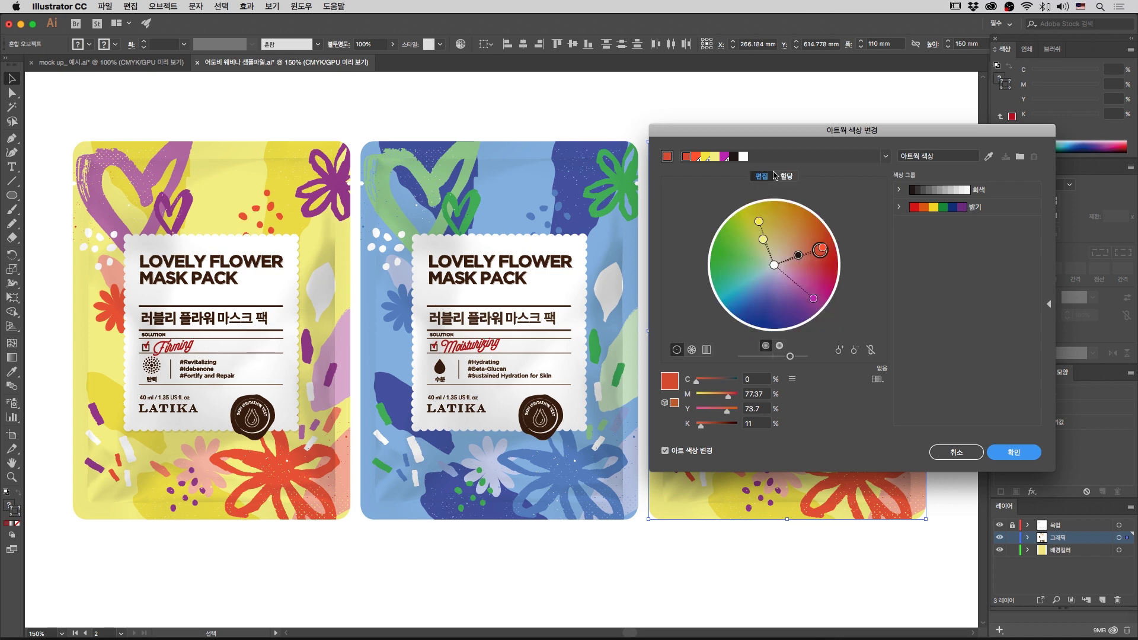
{"action": "left_click_drag", "start_coordinate": [920, 131], "coordinate": [680, 326]}
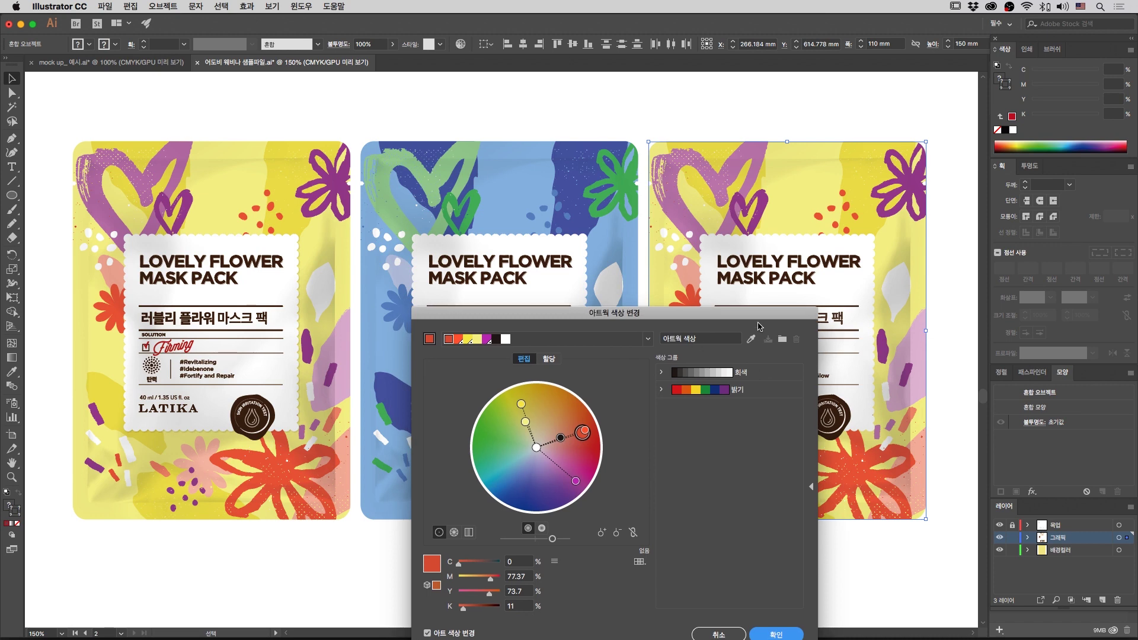
{"action": "left_click_drag", "start_coordinate": [763, 315], "coordinate": [770, 302]}
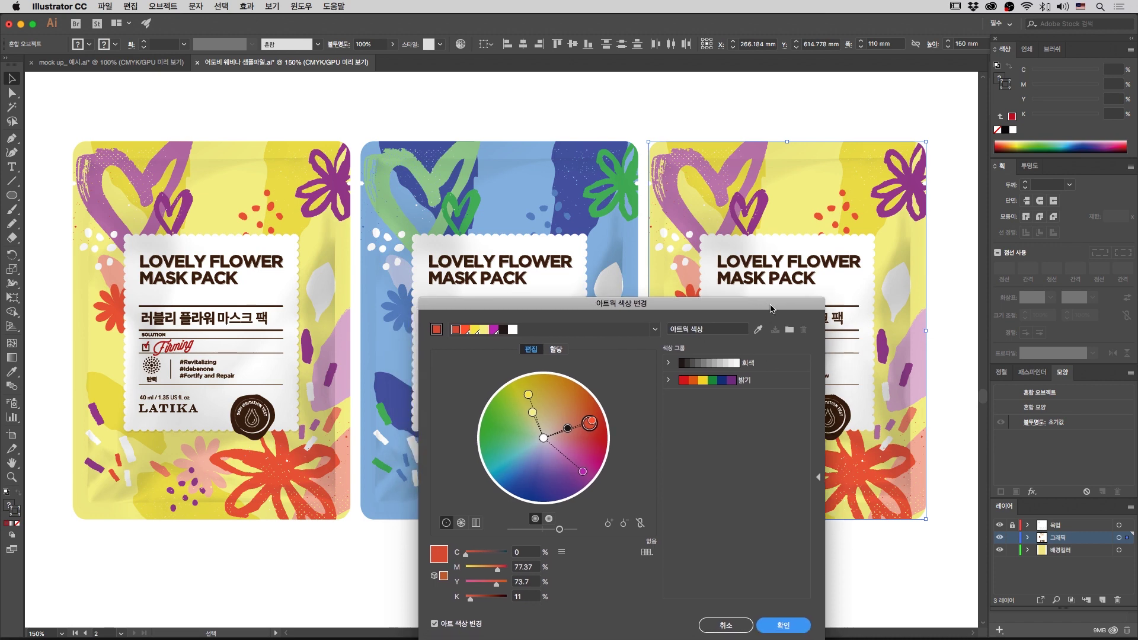
Step: Link the harmony colors on the color wheel, shift them together until the red becomes C 0, M 70.16, Y 58.41, K 0, and unlink them
{"action": "left_click", "coordinate": [640, 520]}
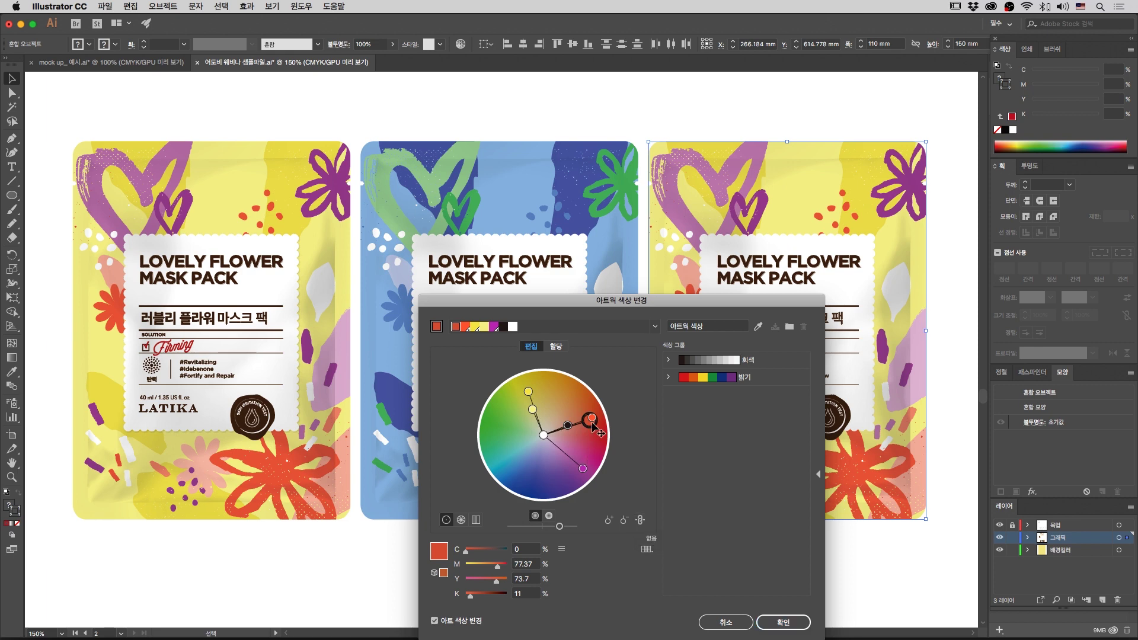
{"action": "mouse_move", "coordinate": [595, 424]}
{"action": "left_mouse_down"}
{"action": "mouse_move", "coordinate": [594, 449]}
{"action": "mouse_move", "coordinate": [571, 392]}
{"action": "mouse_move", "coordinate": [584, 424]}
{"action": "mouse_move", "coordinate": [573, 446]}
{"action": "mouse_move", "coordinate": [586, 428]}
{"action": "left_mouse_up"}
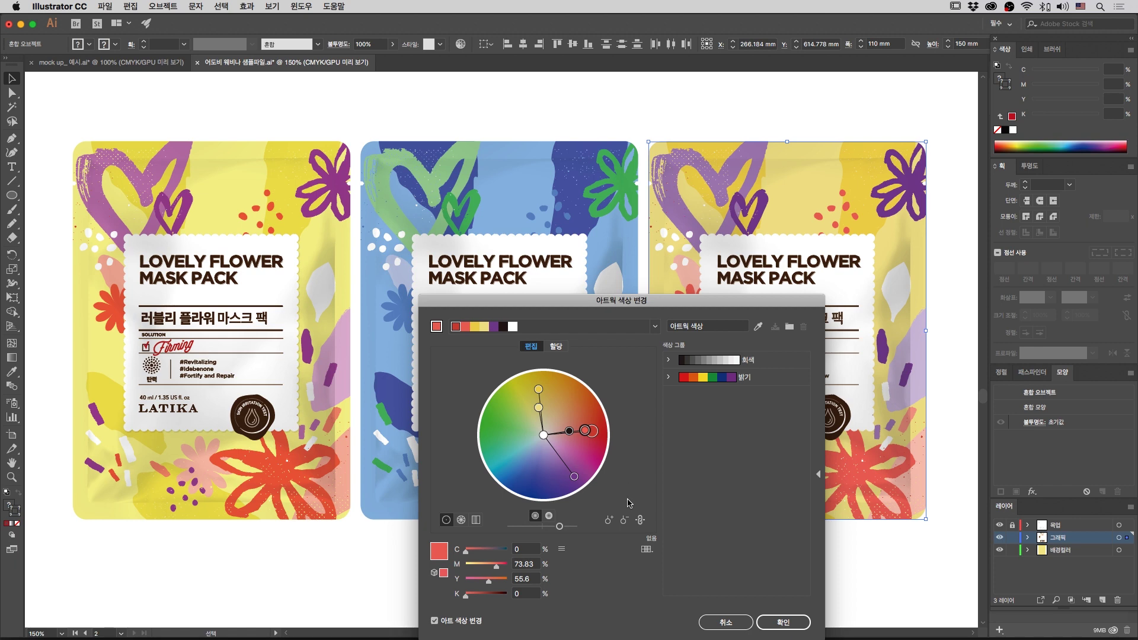
{"action": "left_click_drag", "start_coordinate": [586, 431], "coordinate": [586, 427]}
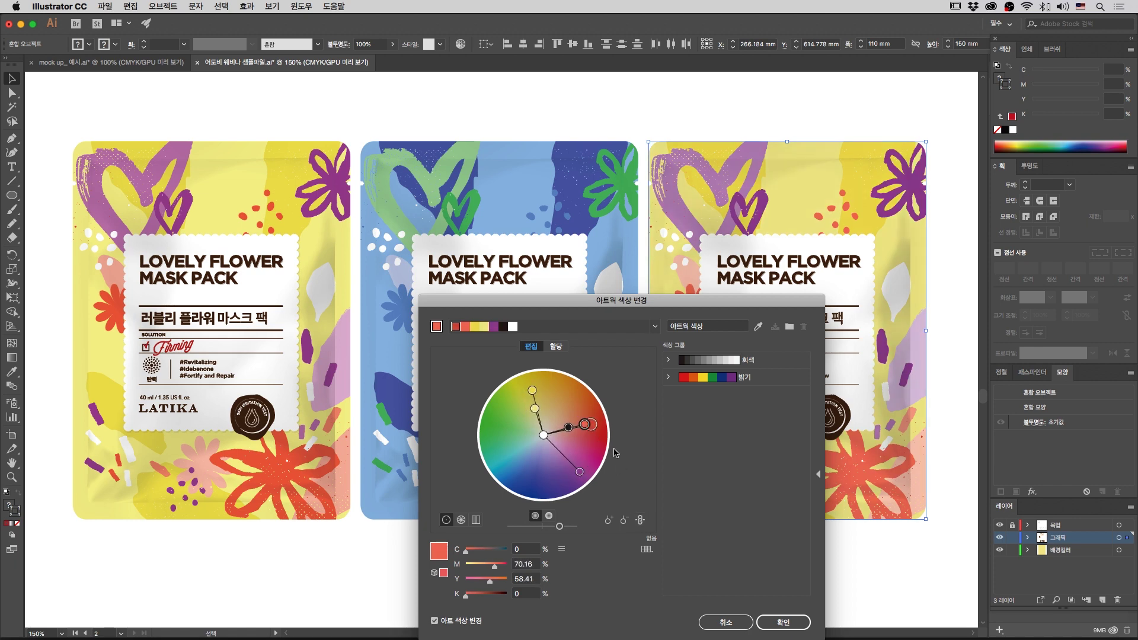
{"action": "left_click", "coordinate": [641, 520]}
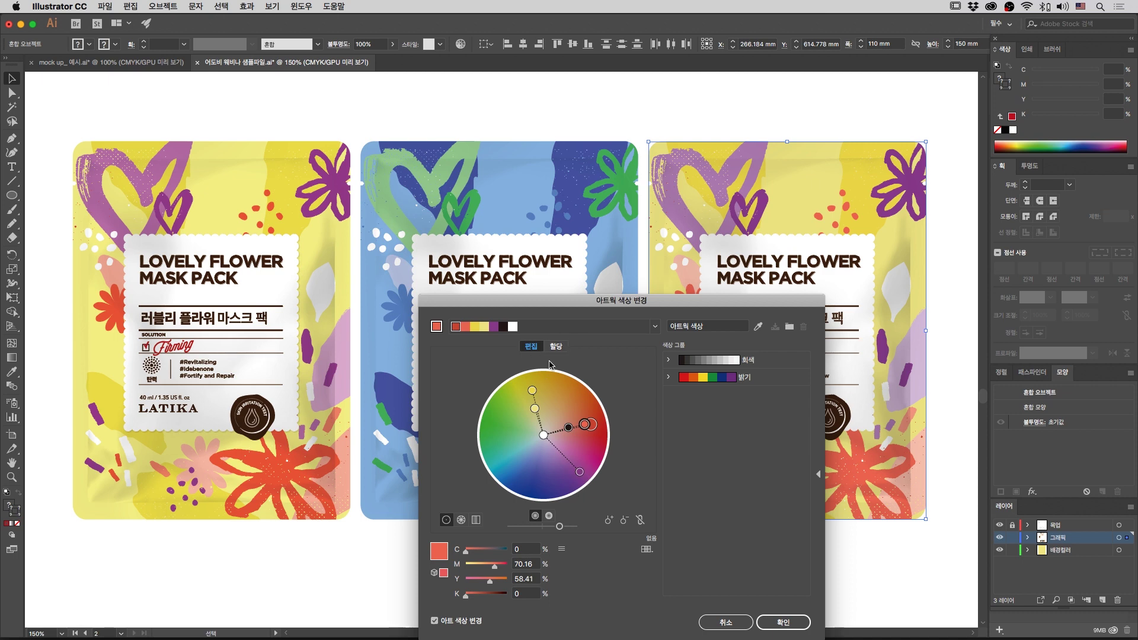
Step: Recolor the Nourishing pouch's yellow background shapes orange and its light yellow background pink, apply the recoloring and deselect
{"action": "mouse_move", "coordinate": [533, 391]}
{"action": "left_mouse_down"}
{"action": "mouse_move", "coordinate": [578, 403]}
{"action": "mouse_move", "coordinate": [542, 418]}
{"action": "mouse_move", "coordinate": [580, 435]}
{"action": "mouse_move", "coordinate": [571, 440]}
{"action": "mouse_move", "coordinate": [588, 422]}
{"action": "mouse_move", "coordinate": [582, 410]}
{"action": "left_mouse_up"}
{"action": "mouse_move", "coordinate": [685, 304]}
{"action": "left_mouse_down"}
{"action": "mouse_move", "coordinate": [595, 474]}
{"action": "mouse_move", "coordinate": [649, 365]}
{"action": "left_mouse_up"}
{"action": "mouse_move", "coordinate": [555, 490]}
{"action": "left_mouse_down"}
{"action": "mouse_move", "coordinate": [546, 481]}
{"action": "mouse_move", "coordinate": [537, 501]}
{"action": "mouse_move", "coordinate": [536, 492]}
{"action": "left_mouse_up"}
{"action": "left_click_drag", "start_coordinate": [644, 367], "coordinate": [645, 250]}
{"action": "left_click", "coordinate": [748, 566]}
{"action": "left_click", "coordinate": [866, 585]}
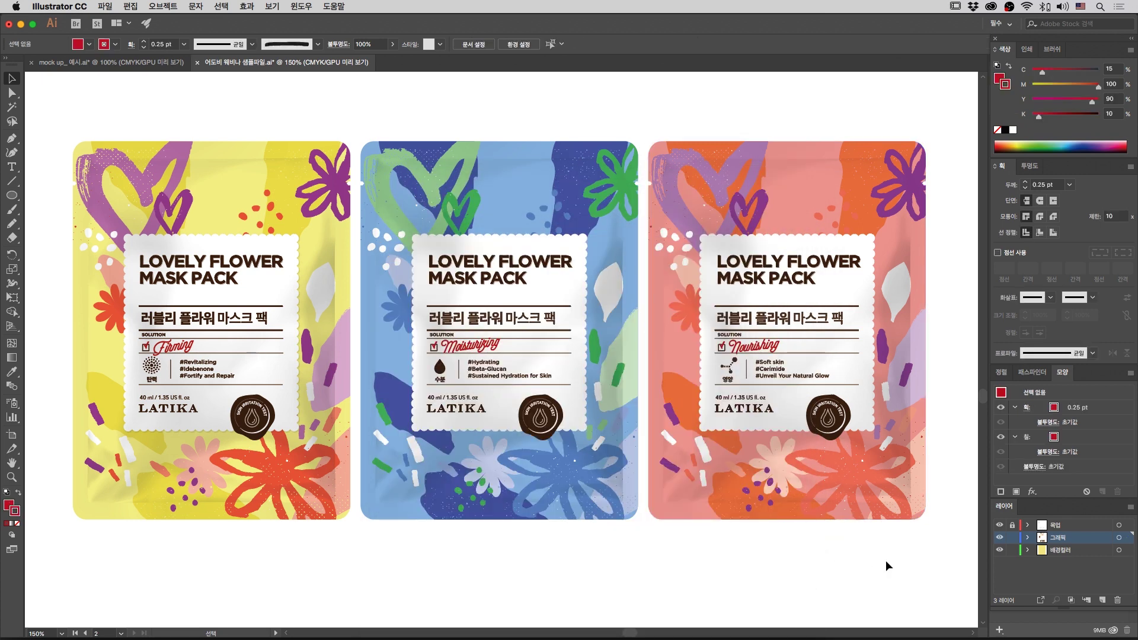
Step: Isolate the Nourishing pouch's artwork, recolor all its dark purple shapes to C 1, M 83.87, Y 29, K 17, exit isolation and view full screen
{"action": "left_click_drag", "start_coordinate": [936, 565], "coordinate": [931, 574]}
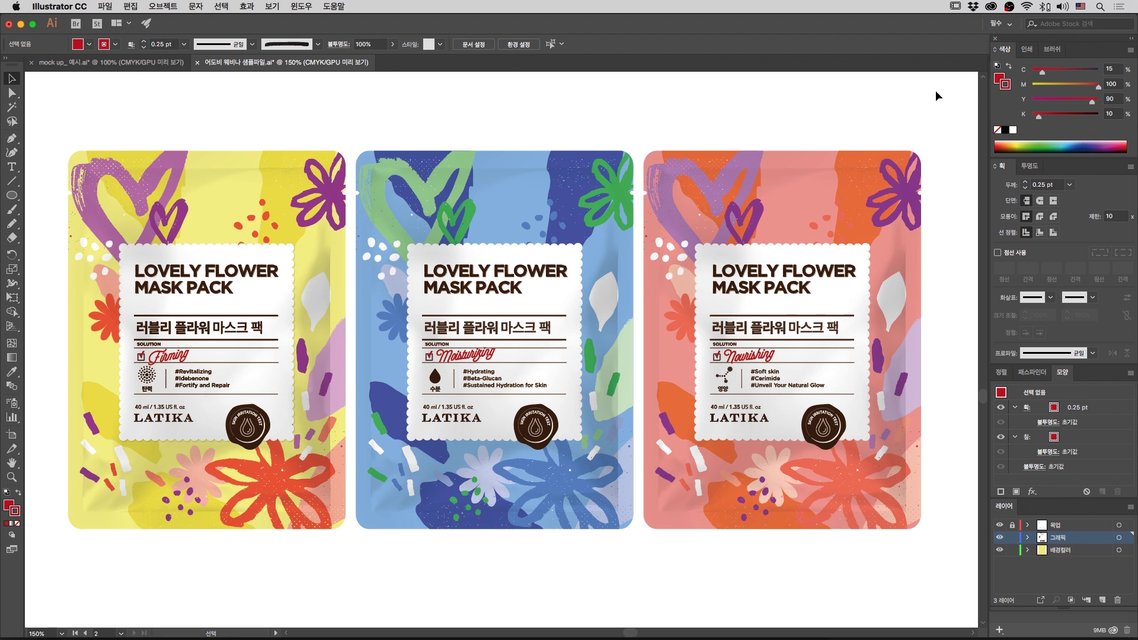
{"action": "double_click", "coordinate": [908, 192]}
{"action": "key", "text": "a"}
{"action": "left_click", "coordinate": [910, 196]}
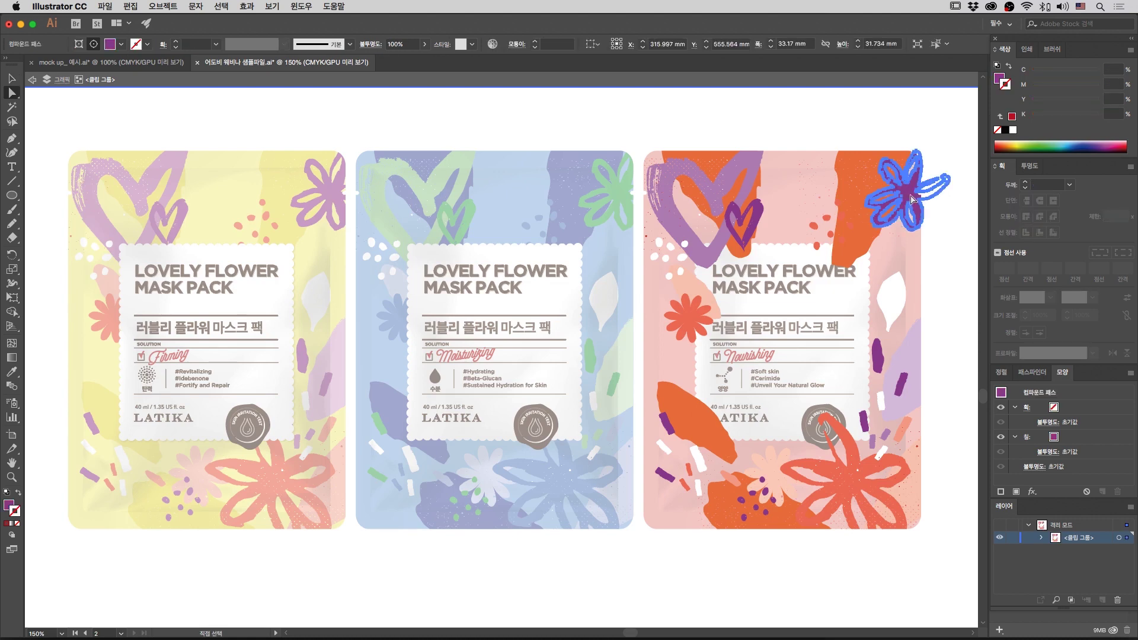
{"action": "left_click", "coordinate": [936, 45]}
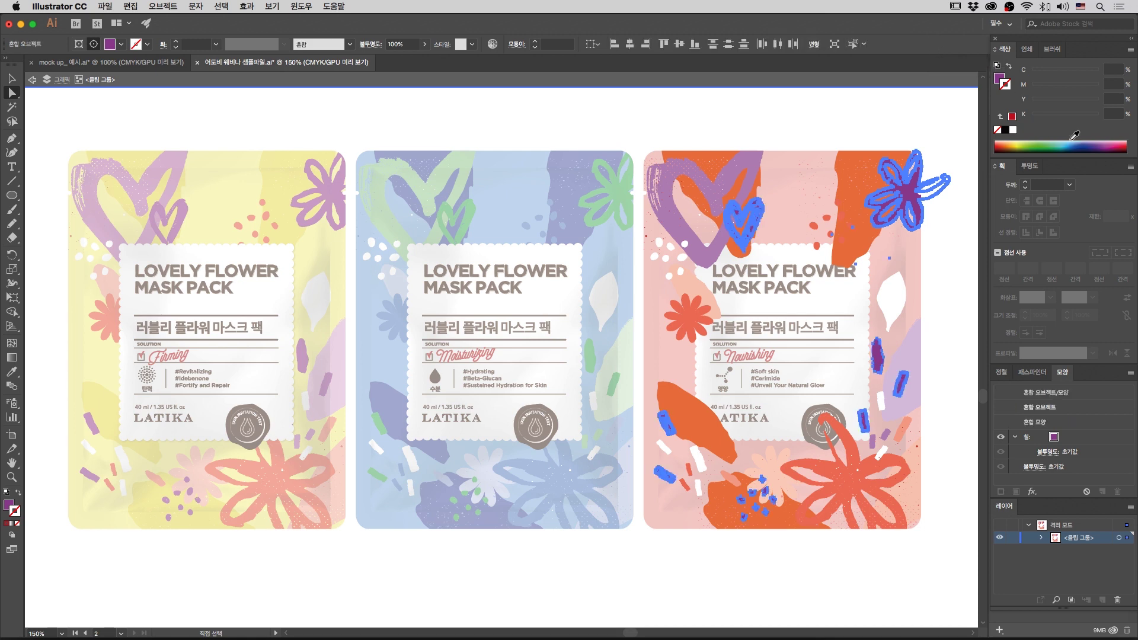
{"action": "left_click", "coordinate": [1000, 78]}
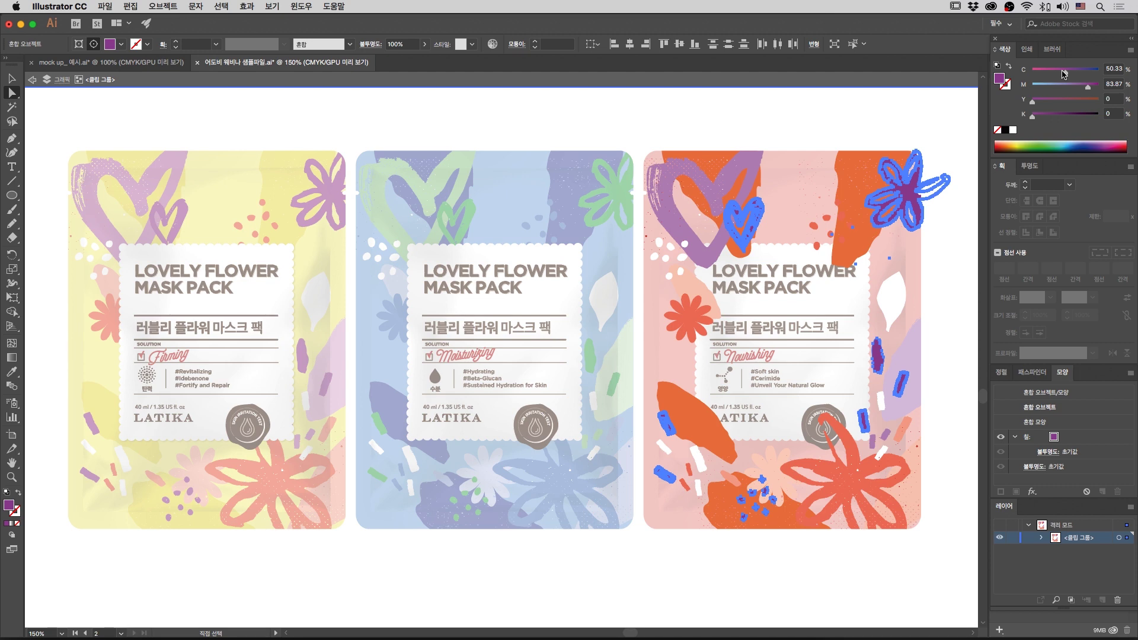
{"action": "left_click_drag", "start_coordinate": [1064, 74], "coordinate": [1033, 74]}
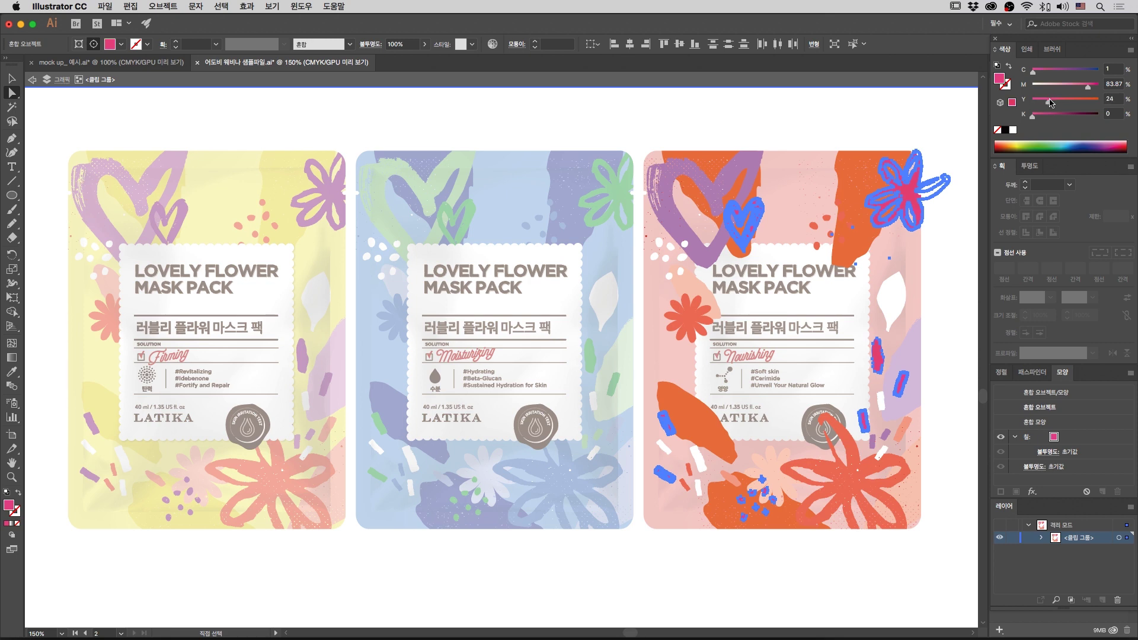
{"action": "left_click", "coordinate": [1044, 118]}
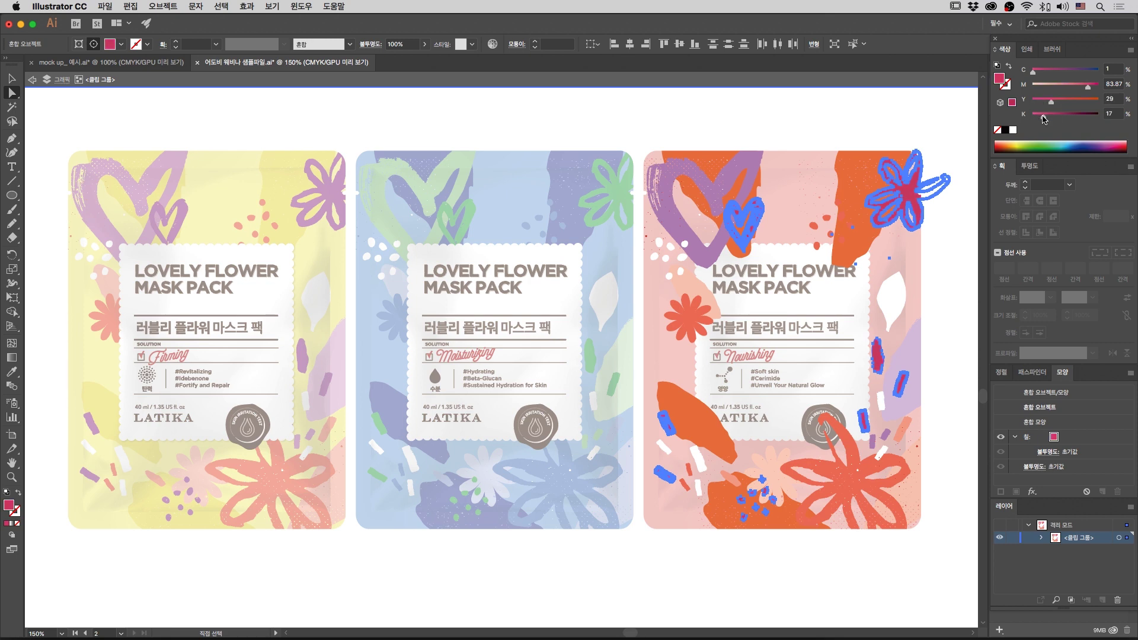
{"action": "double_click", "coordinate": [946, 136]}
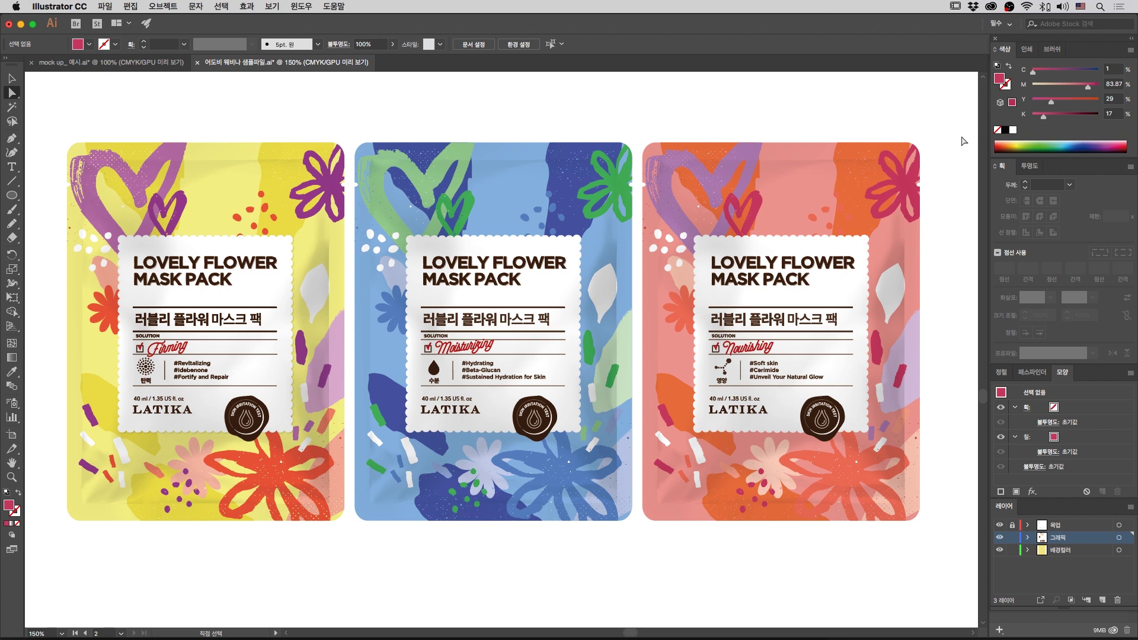
{"action": "key", "text": "f"}
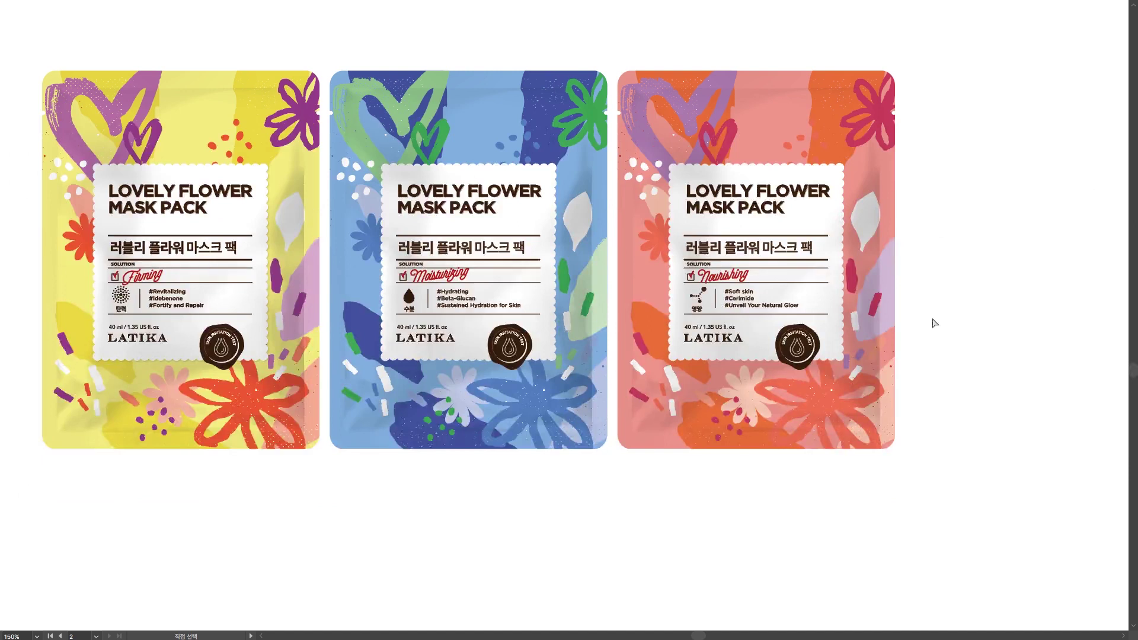